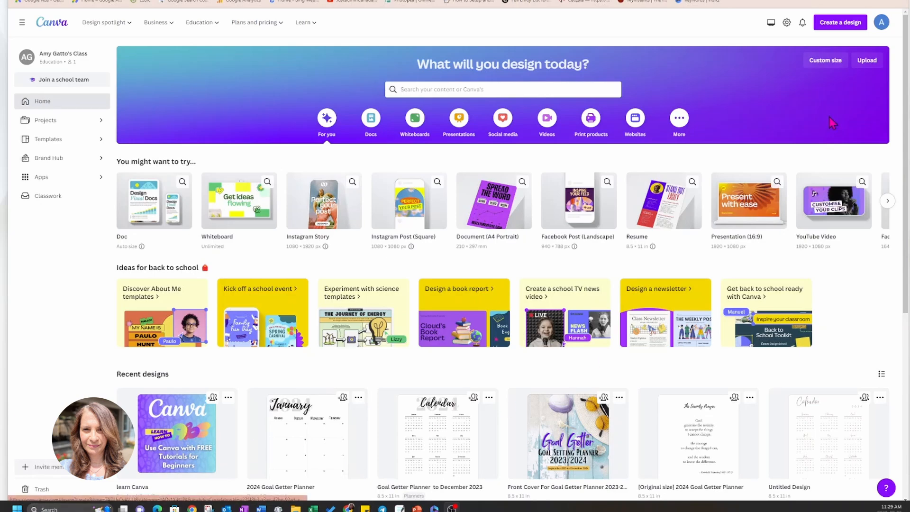
Create a new custom-size design 6.5 in wide and 8.5 in high.
click(833, 29)
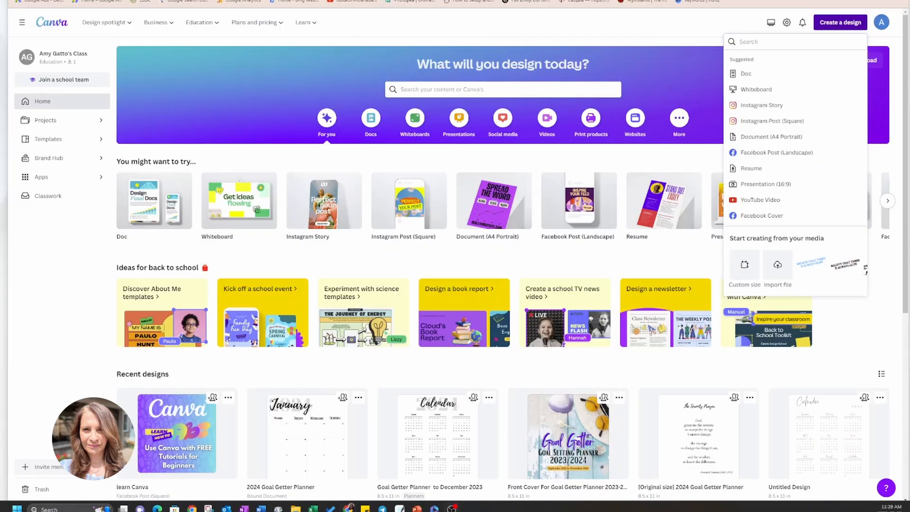
click(748, 270)
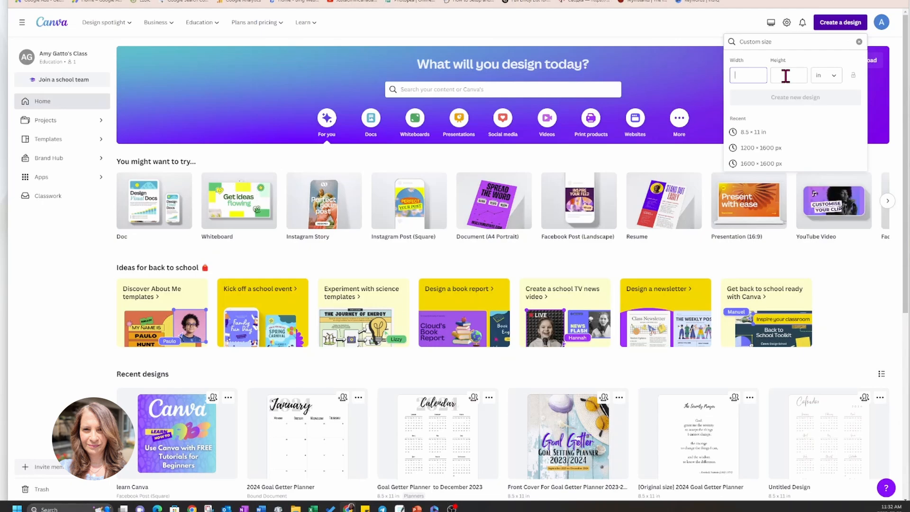
text(6.5)
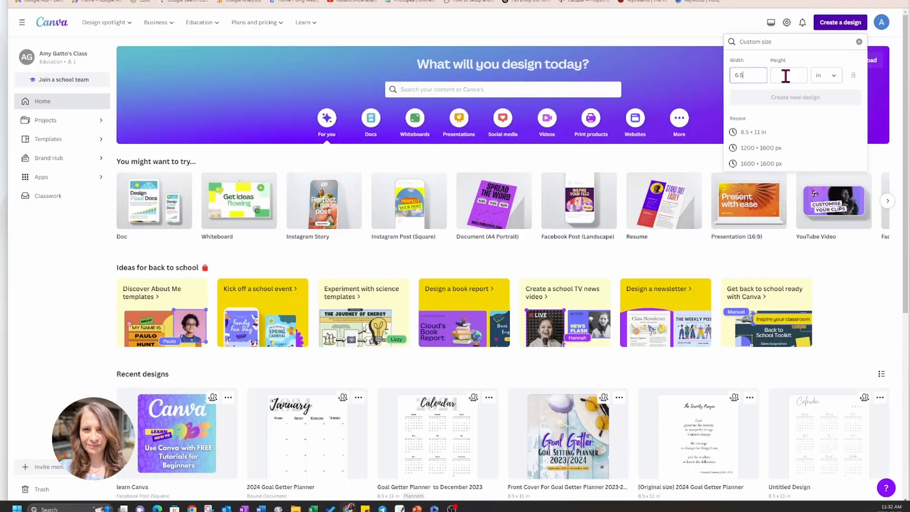
click(792, 76)
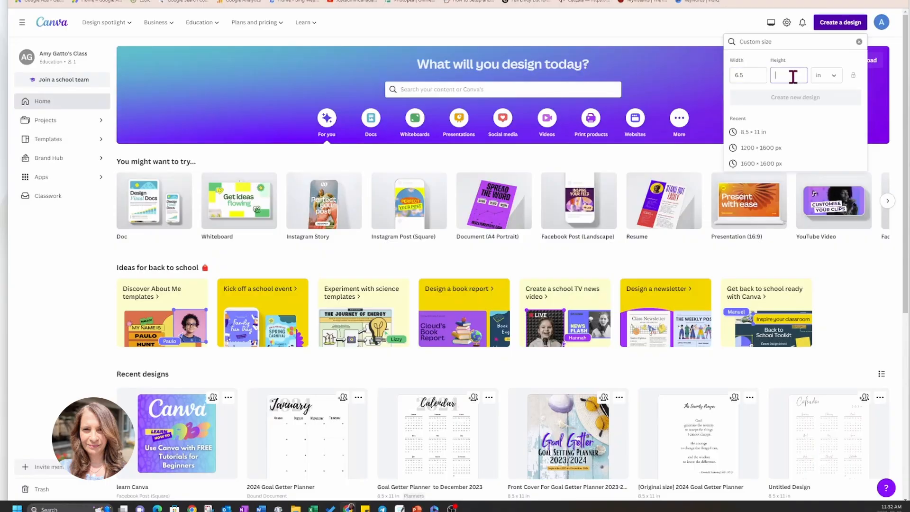
text(8.5)
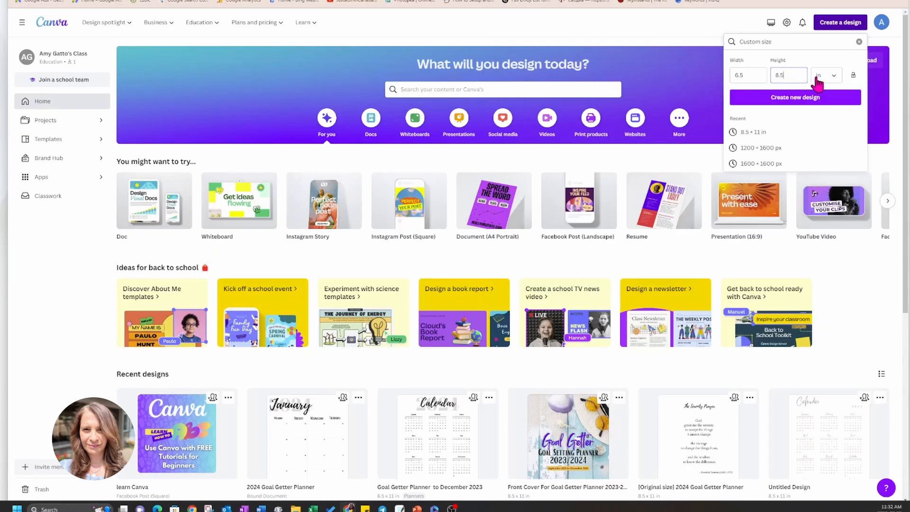
click(791, 102)
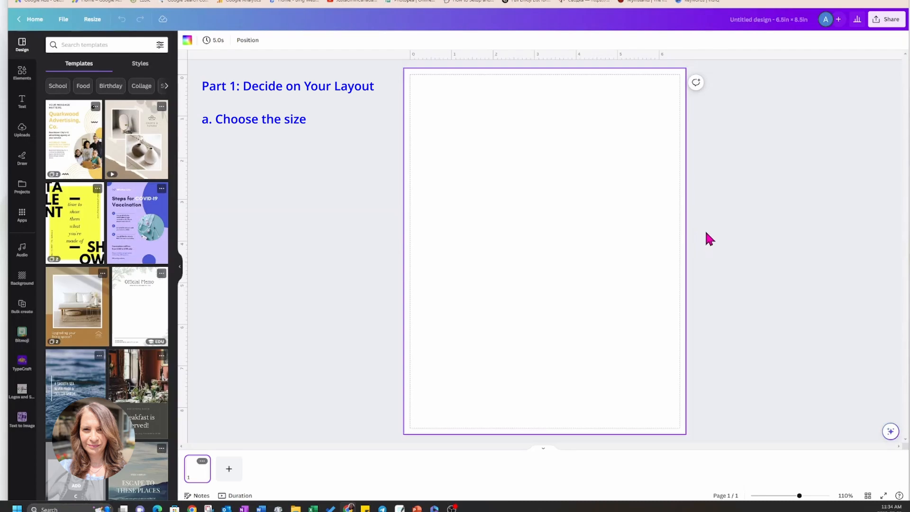
Search the element graphics for "coil" and add the vertical black-ringed binding coil to the page.
click(382, 256)
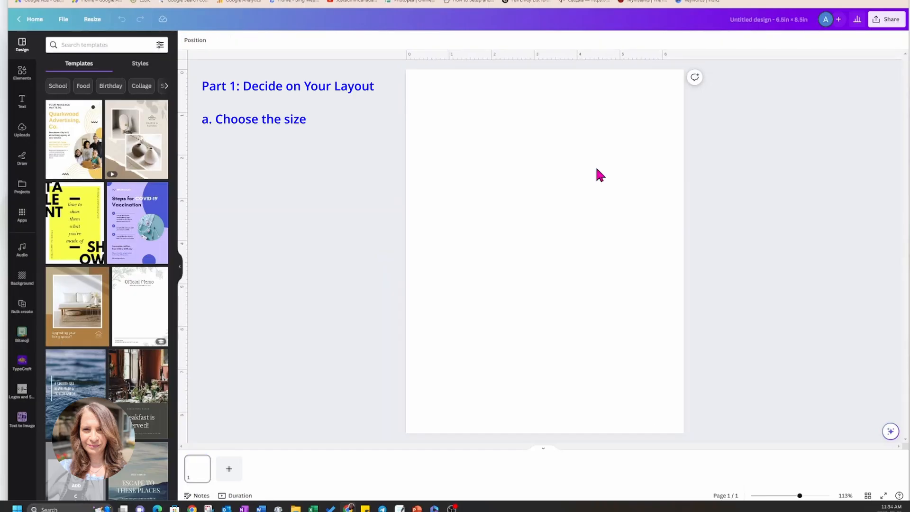
click(122, 44)
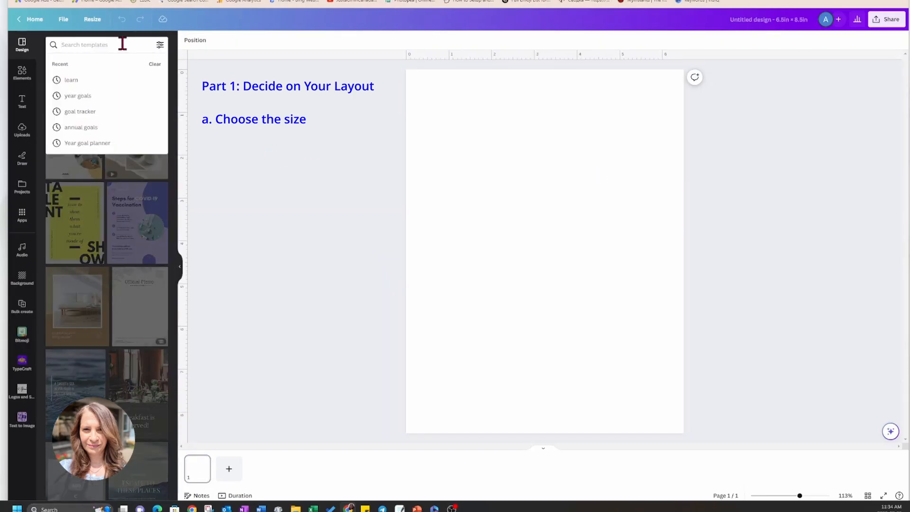
click(22, 72)
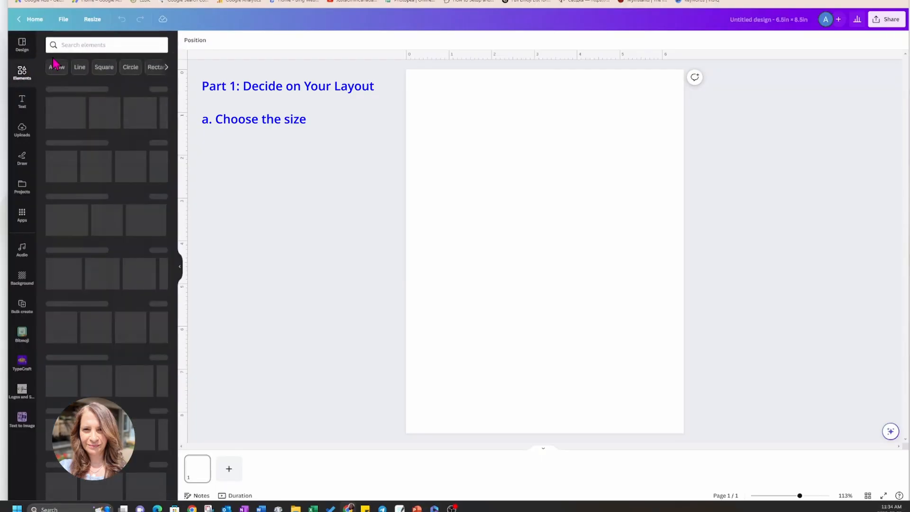
click(67, 44)
text(coil)
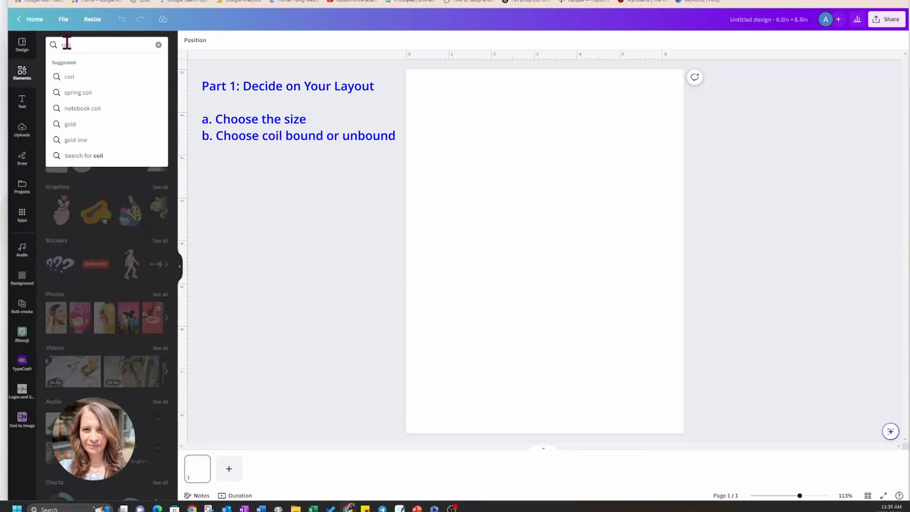
key(Return)
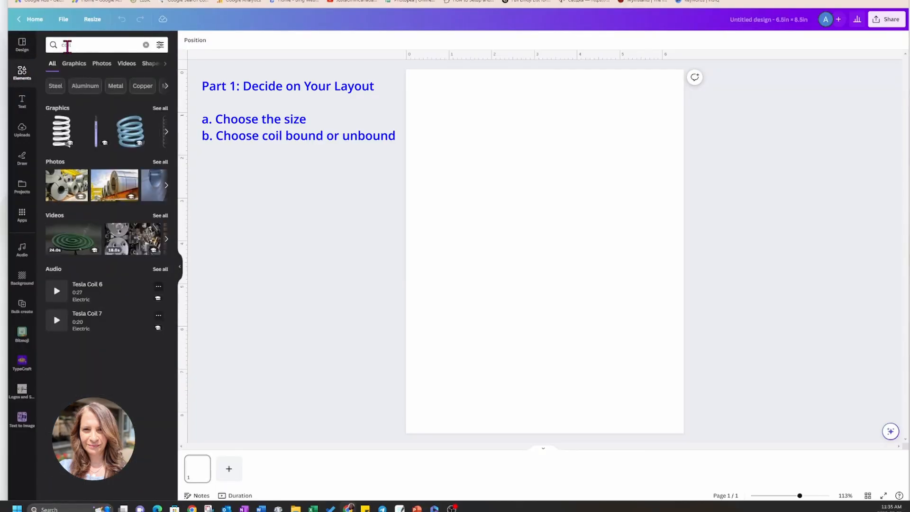
click(161, 110)
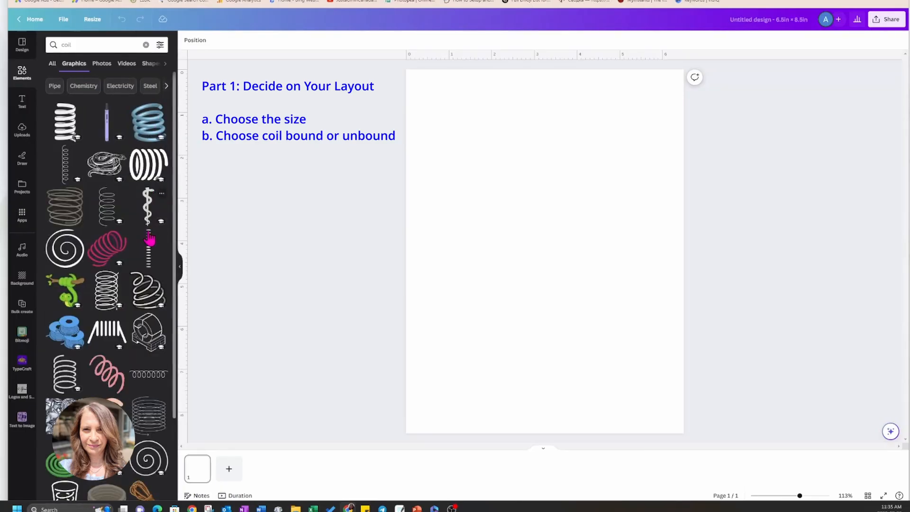
click(149, 243)
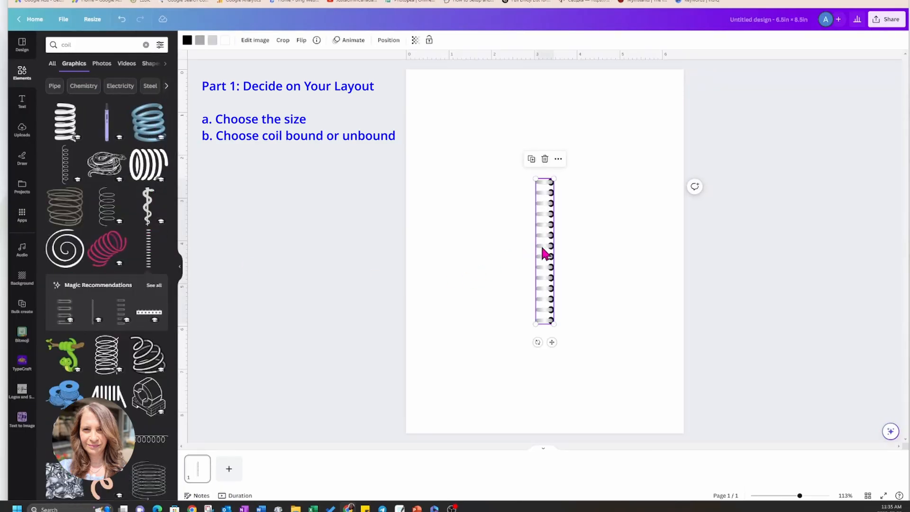
Try positioning the binding coil over the upper part of the page's left edge.
drag(543, 251, 409, 173)
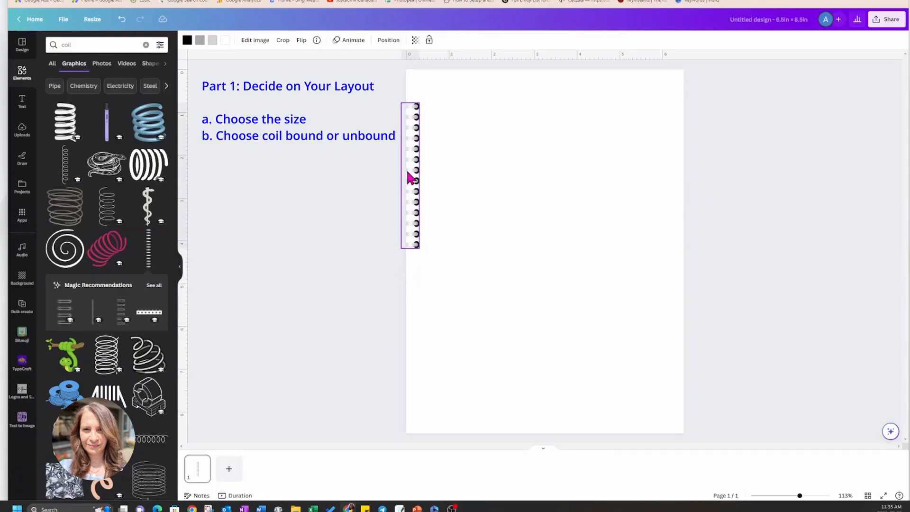
drag(409, 177, 409, 176)
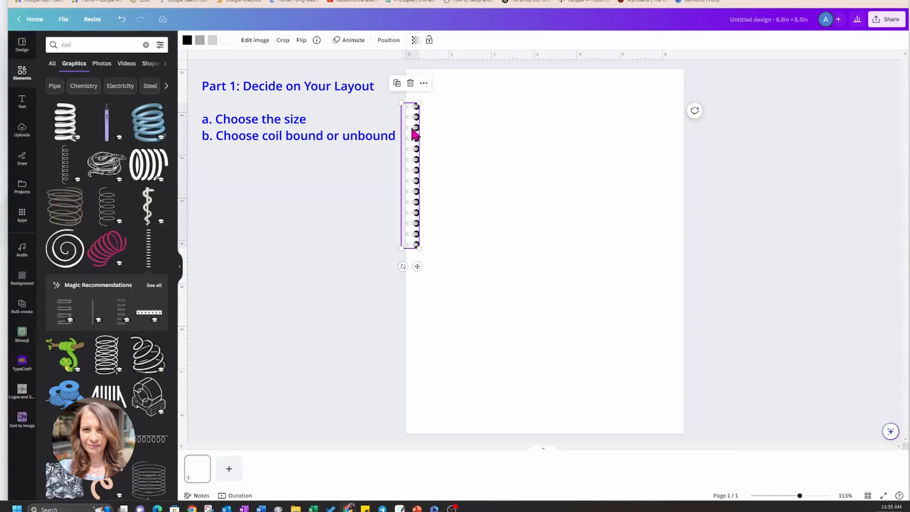
drag(416, 134, 547, 124)
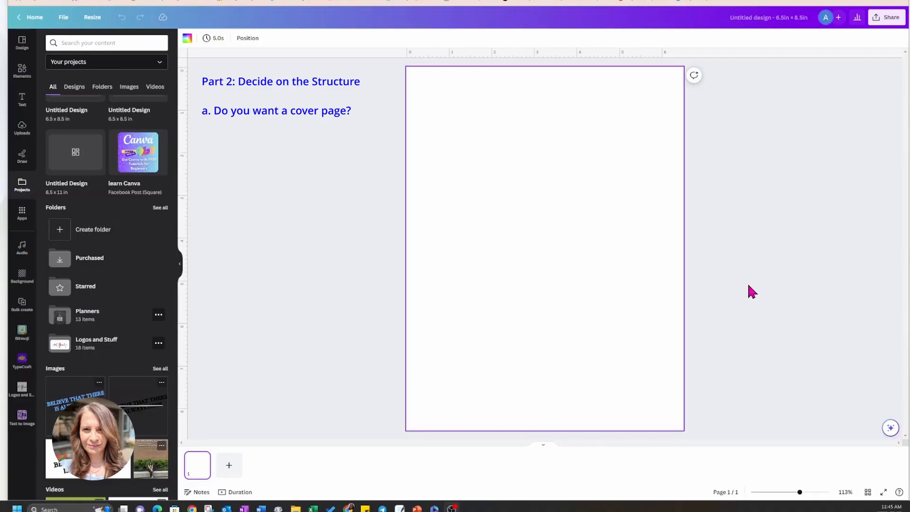
Search the element photos for "beach" and add the aerial photo of turquoise waves meeting pink sand.
click(23, 71)
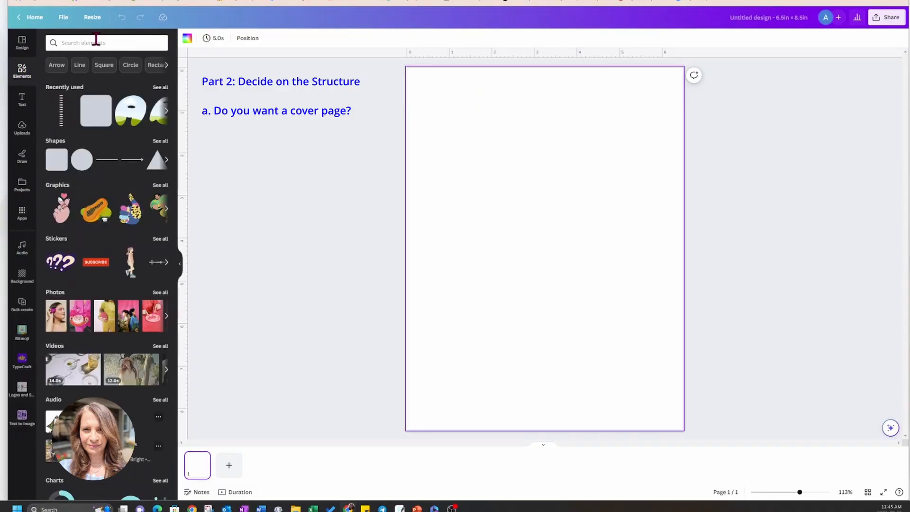
click(96, 39)
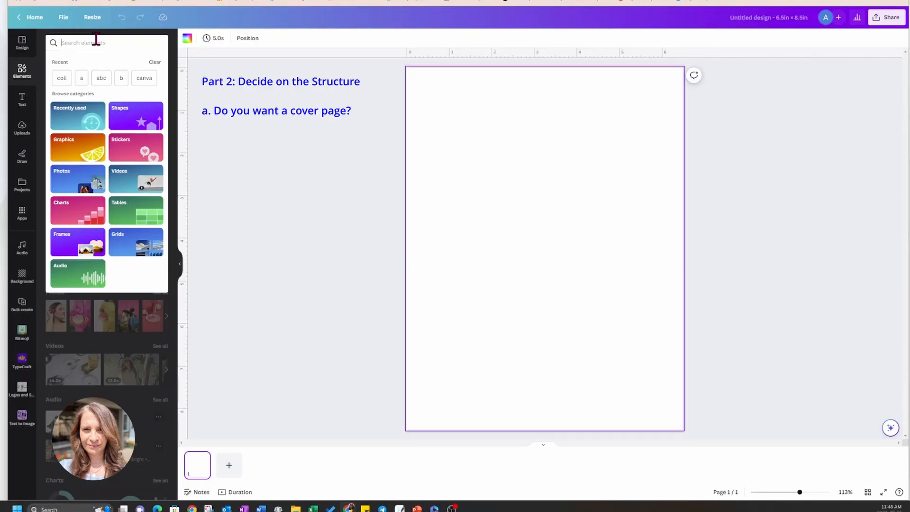
text(beach)
key(Return)
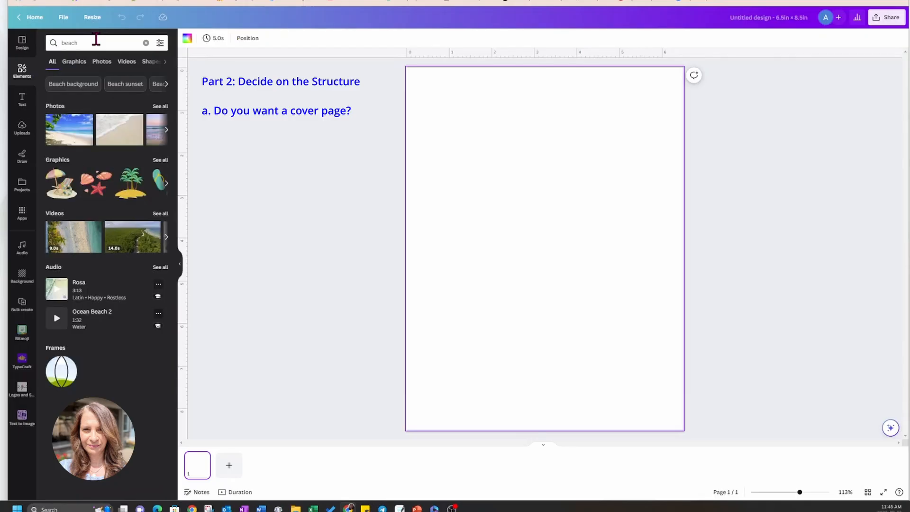
click(159, 108)
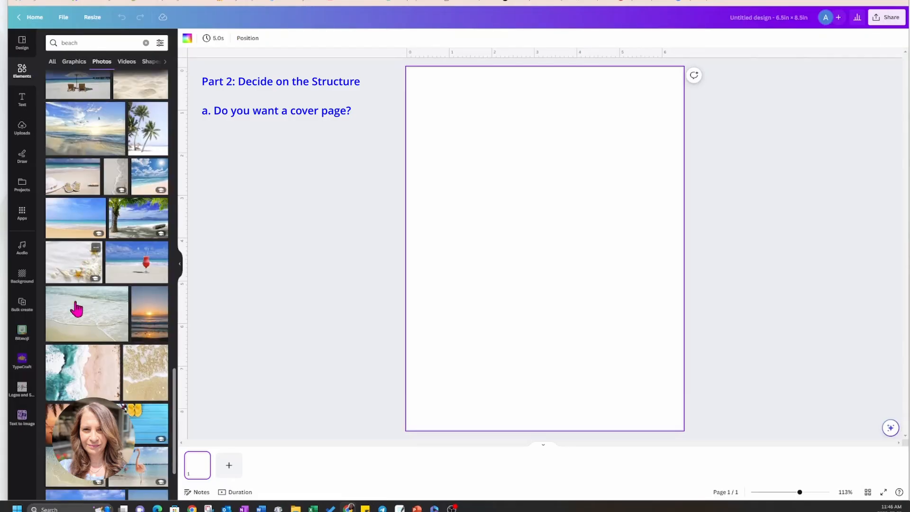
click(81, 381)
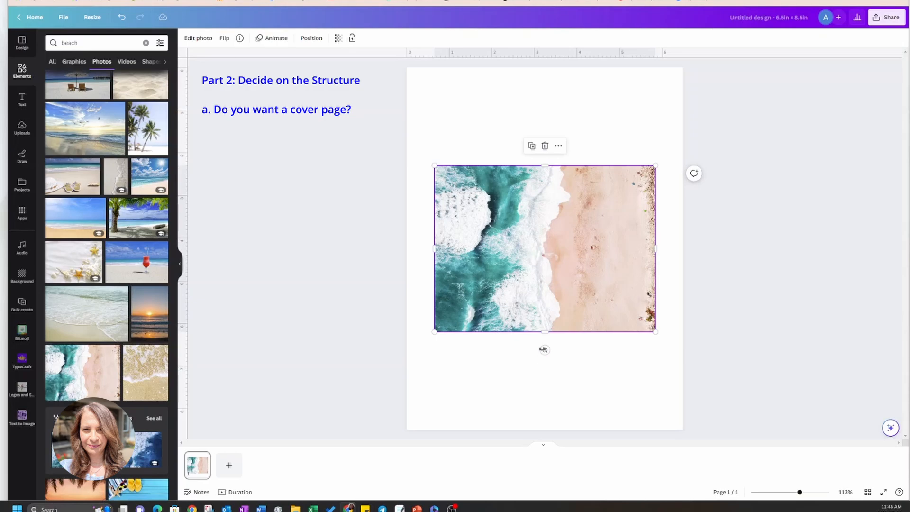
Rotate the beach photo a quarter turn so the sand is on top, enlarge it and set it as the page background.
drag(543, 351, 643, 250)
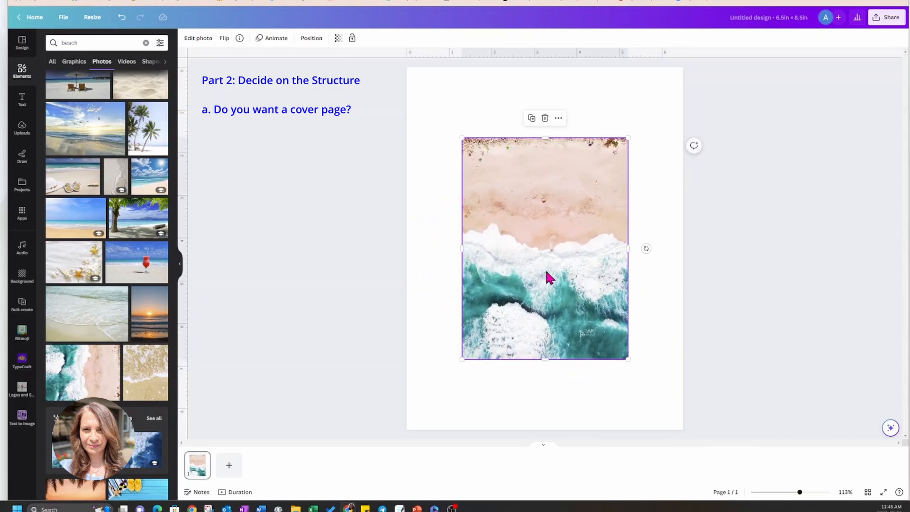
drag(625, 138, 681, 66)
right_click(608, 124)
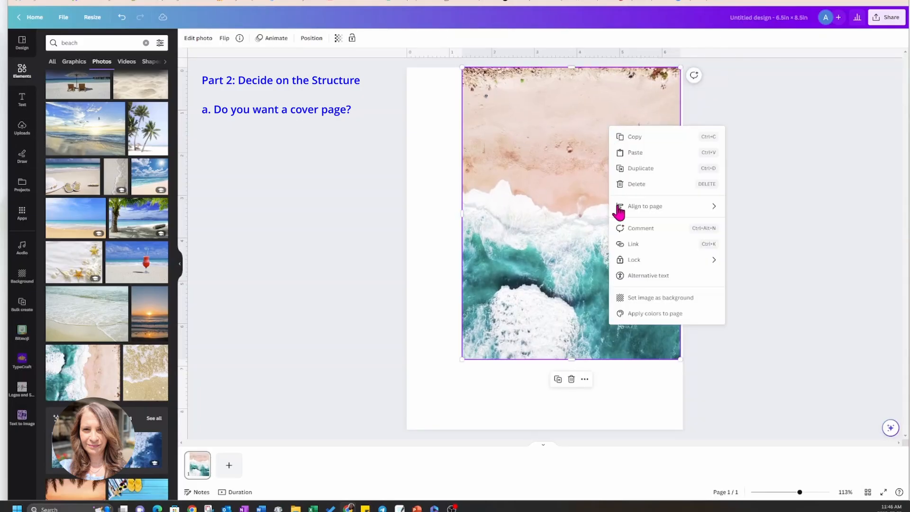
click(630, 297)
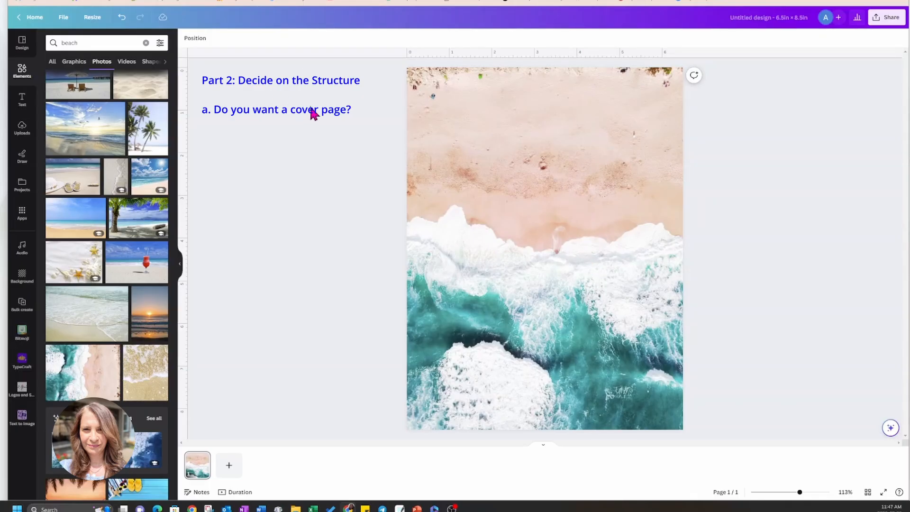
Add a heading reading "Personal Planner" over the sand near the top of the cover page.
click(22, 99)
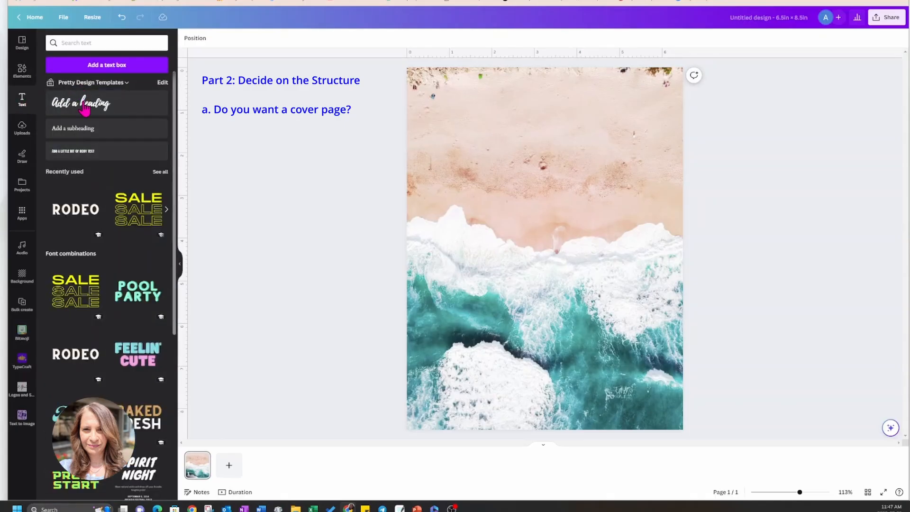
click(84, 108)
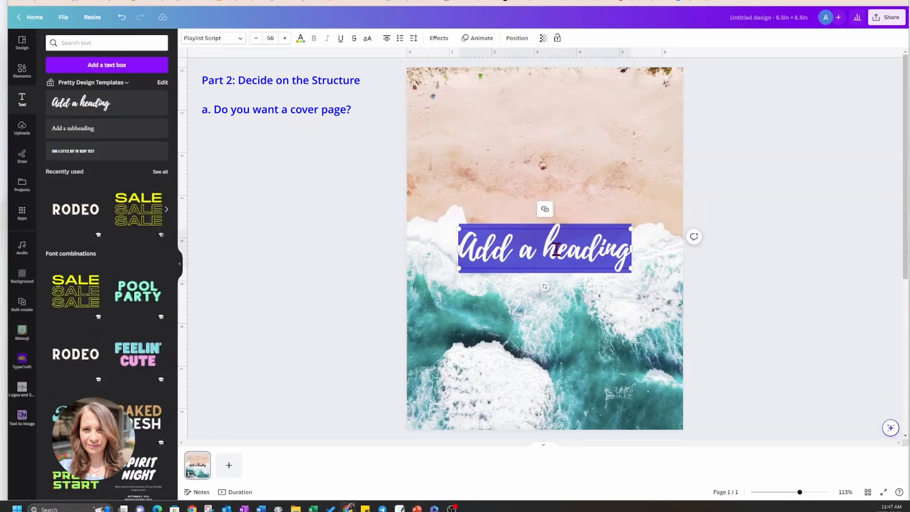
click(545, 241)
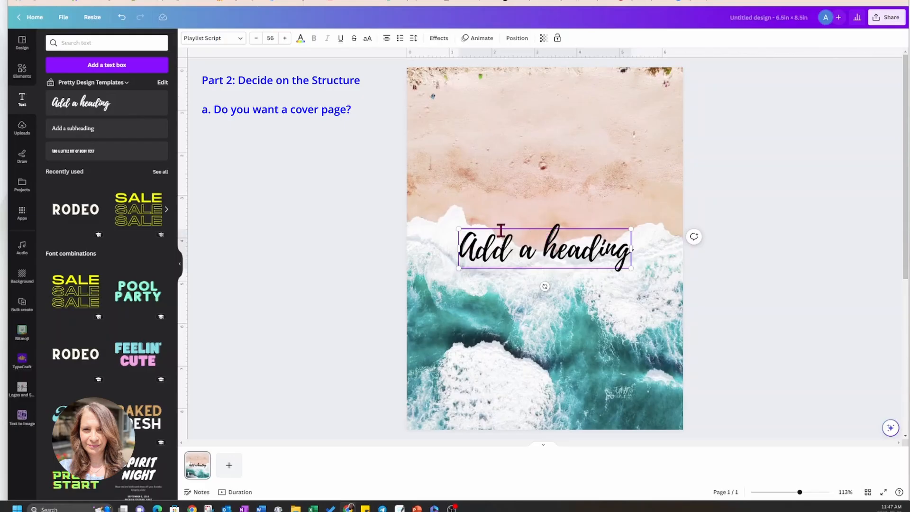
drag(502, 230, 508, 94)
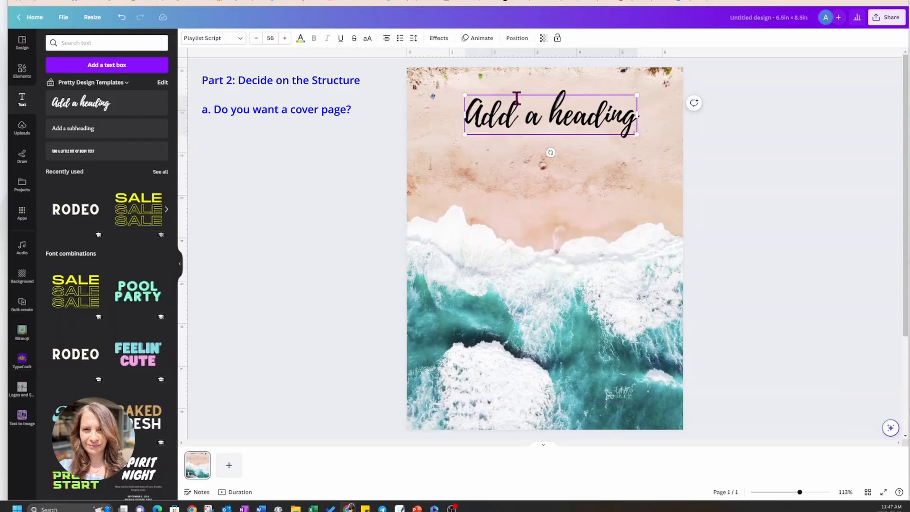
click(594, 119)
triple_click(595, 118)
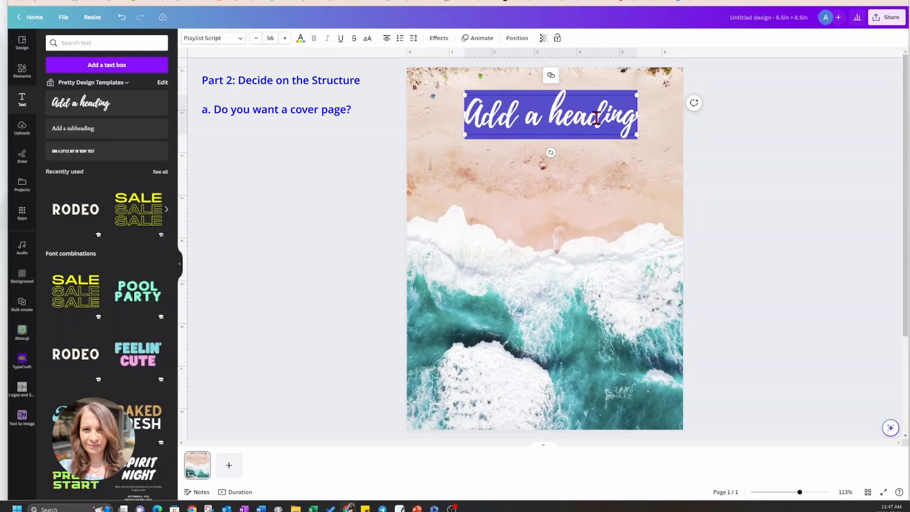
text(Personal P)
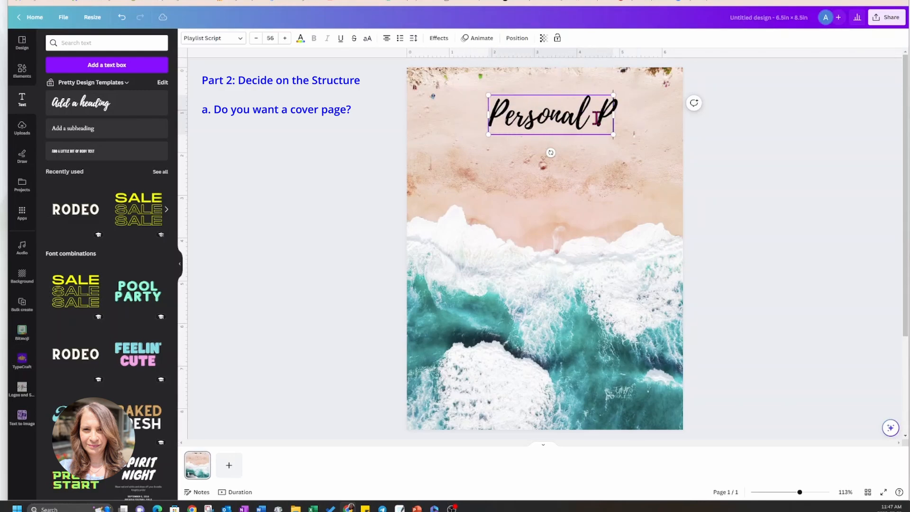
text(lanner)
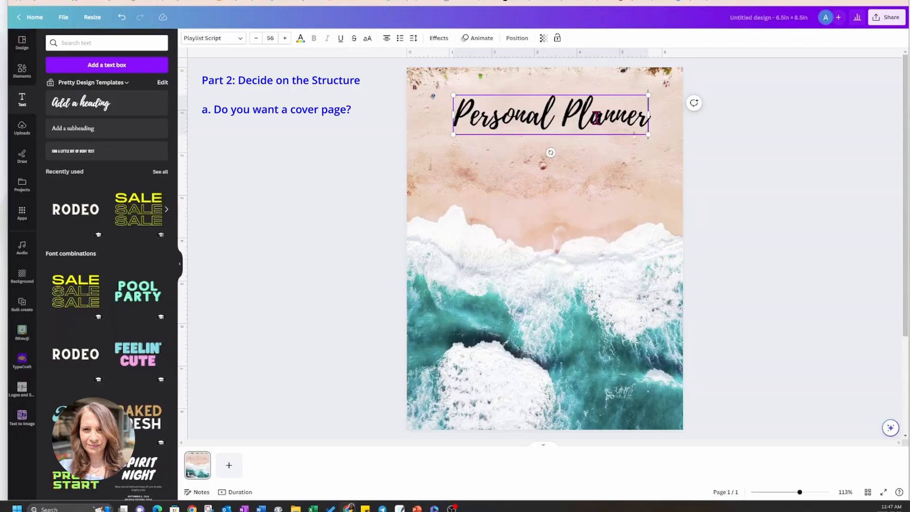
Add a subheading reading "January to December 2024" directly below the planner title.
click(56, 131)
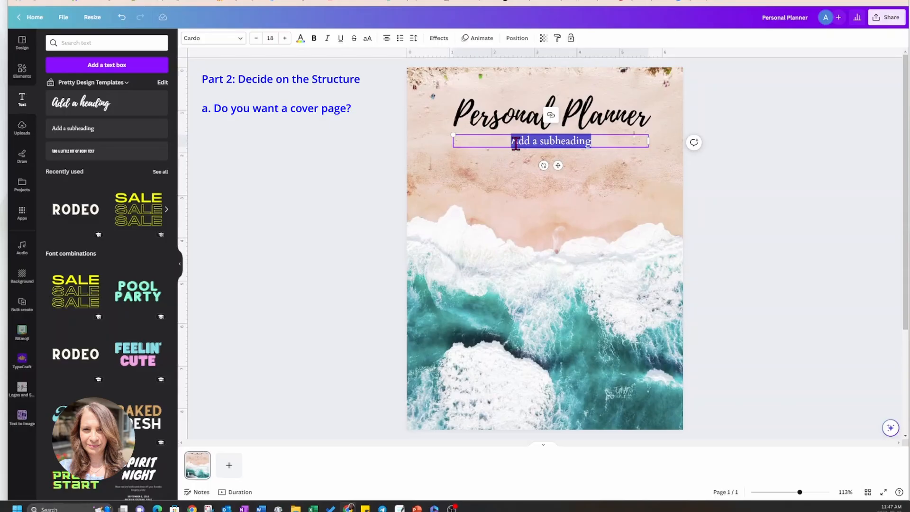
text(Jan)
text(202)
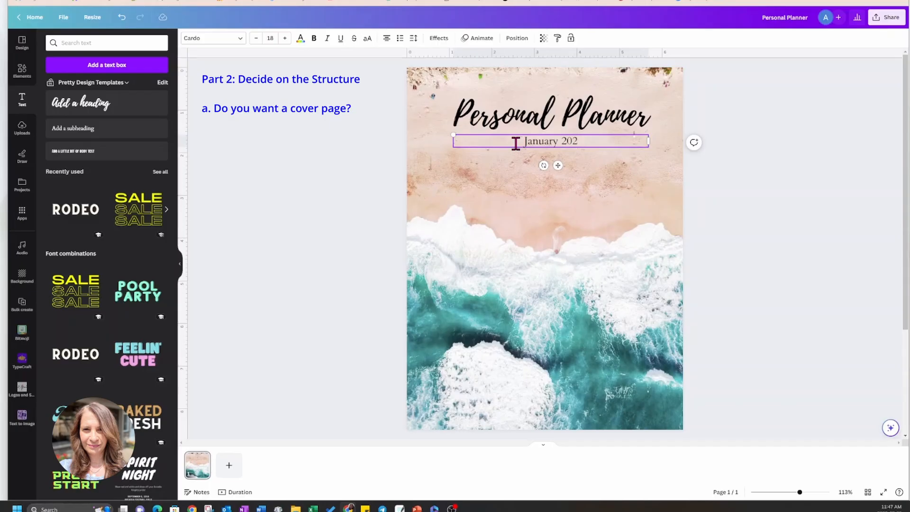
key(BackSpace)
key(BackSpace)
key(BackSpace)
text(to December 2024)
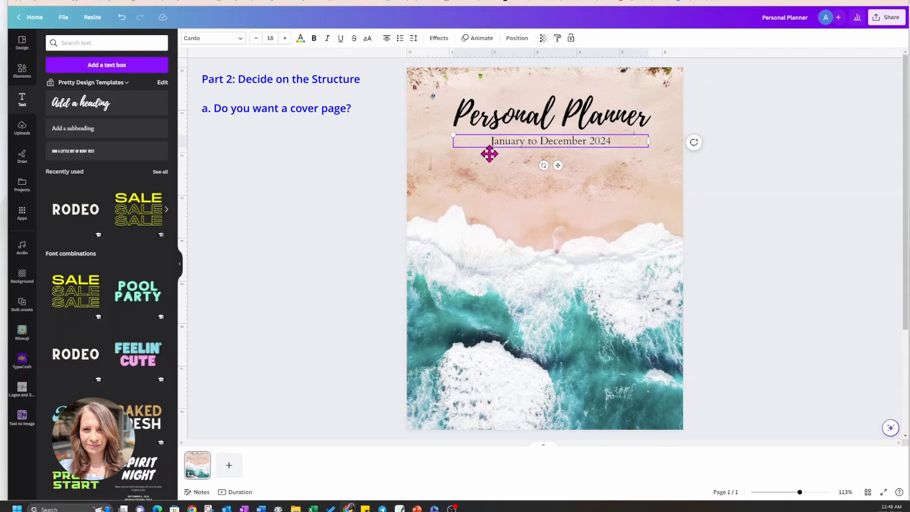
Apply the Background text effect with a yellow fill to the "January to December 2024" subheading on the cover page.
click(439, 38)
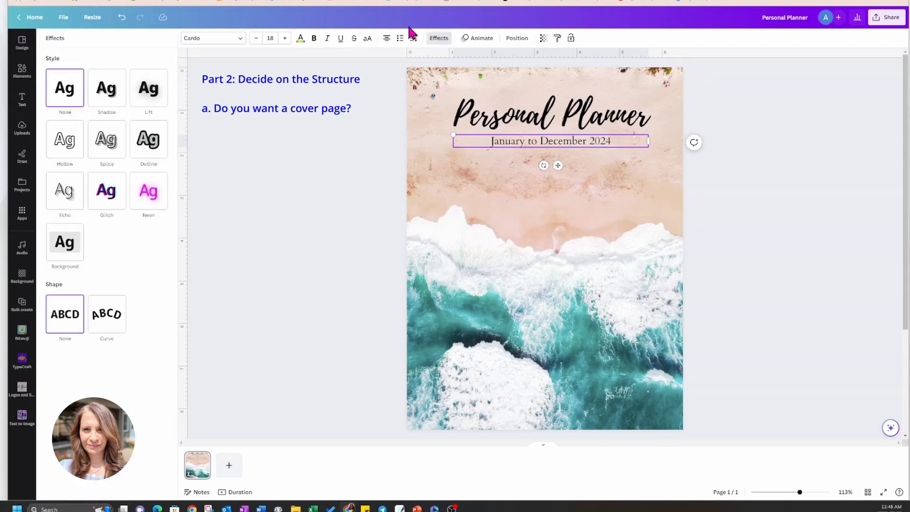
click(76, 247)
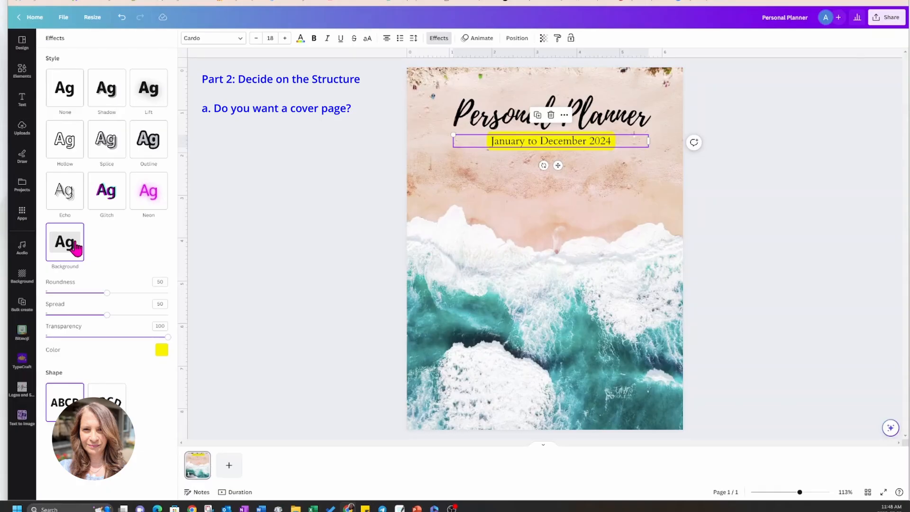
click(162, 350)
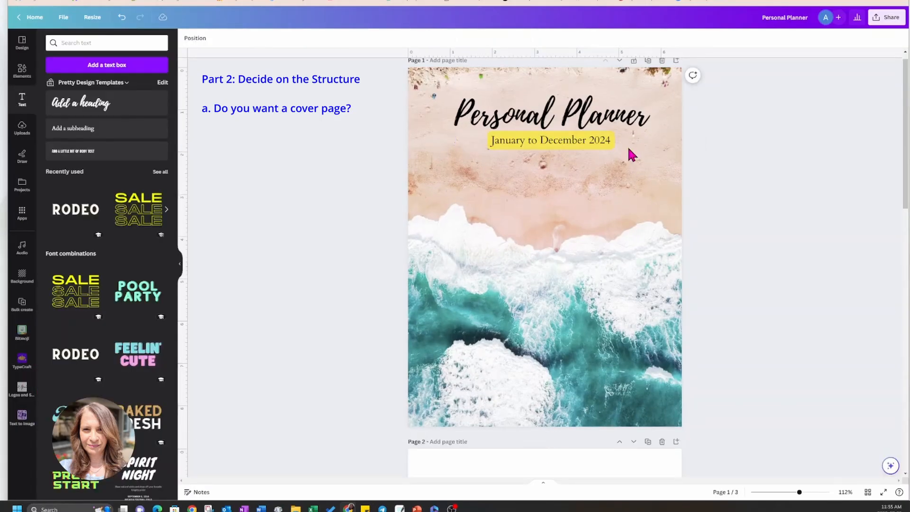
scroll(626, 157, up, 1)
scroll(626, 176, up, 1)
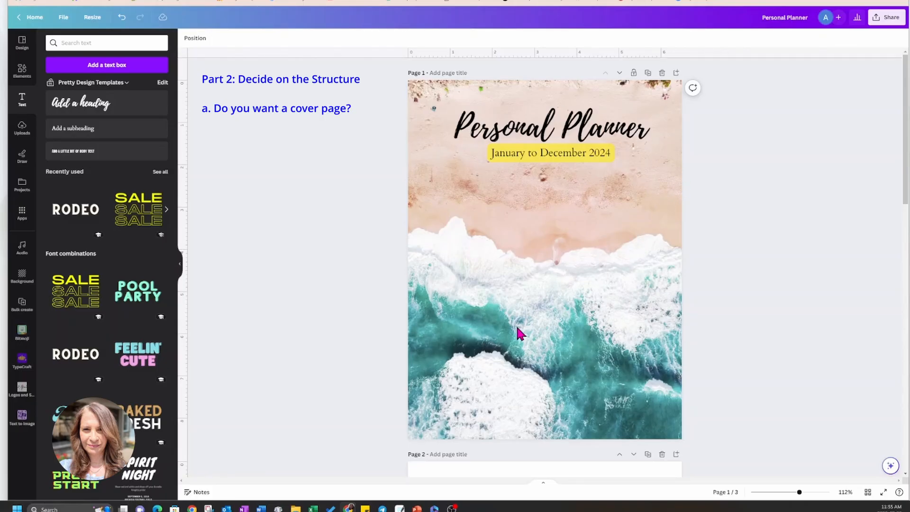
Duplicate the cover page and delete the title and date subheading from the copy, leaving only the beach background.
click(648, 74)
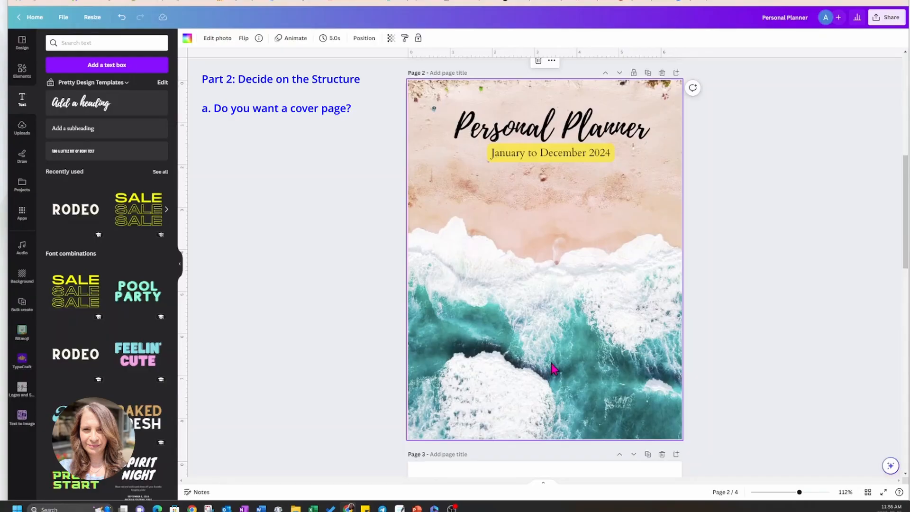
scroll(556, 315, up, 3)
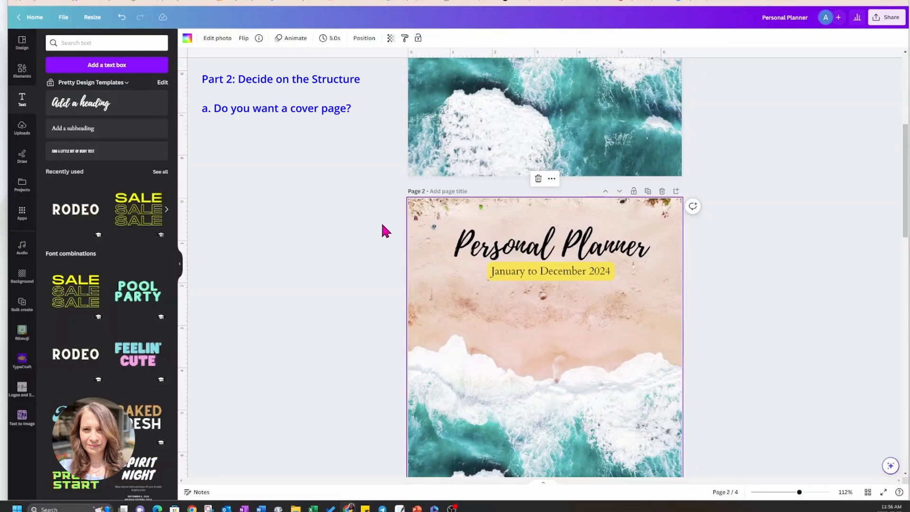
drag(383, 225, 657, 282)
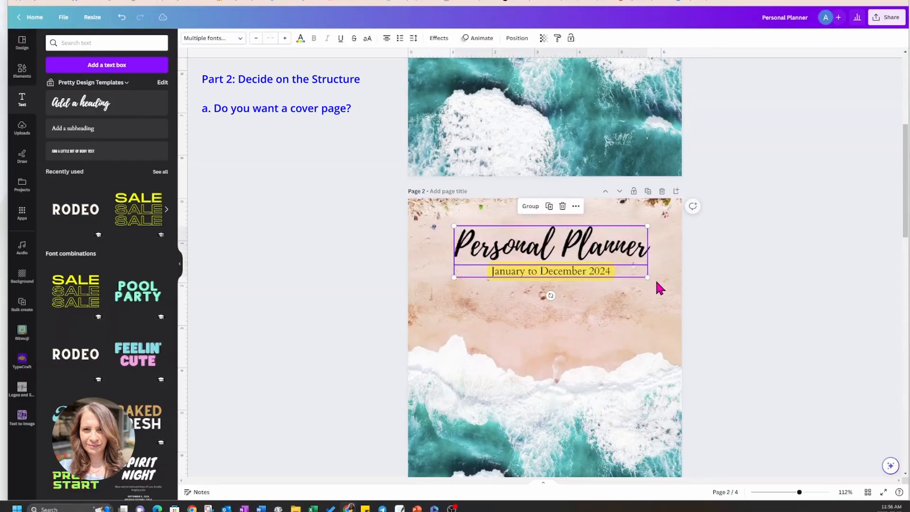
key(Delete)
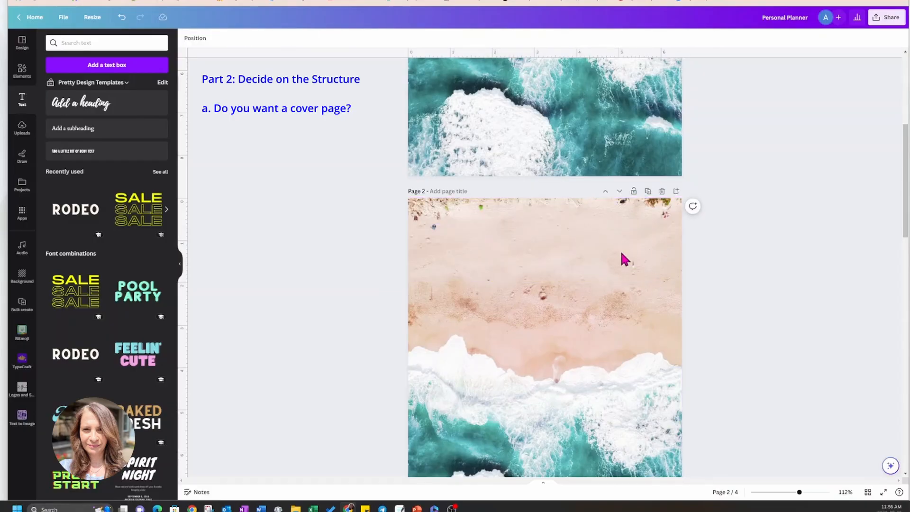
Place ruler guides just inside the top, right and left page edges, with the left guide about 0.3 in inside.
scroll(545, 360, down, 4)
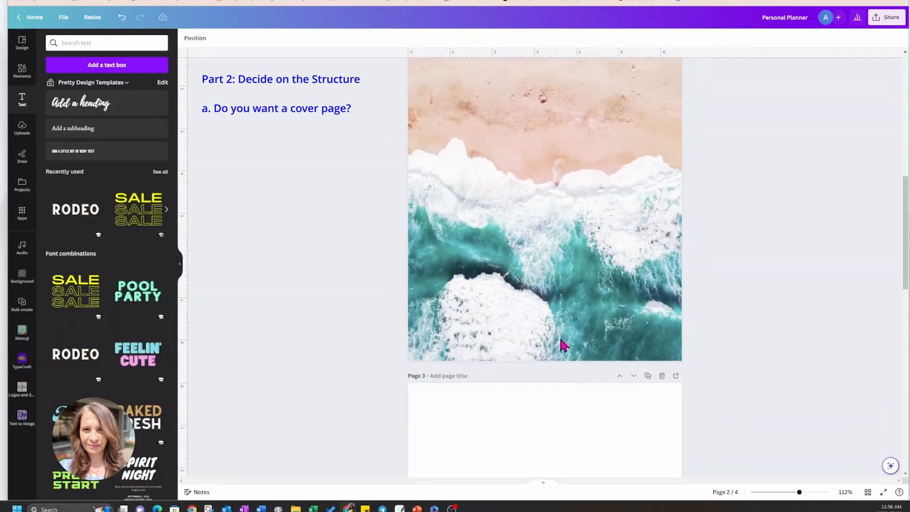
scroll(553, 325, up, 3)
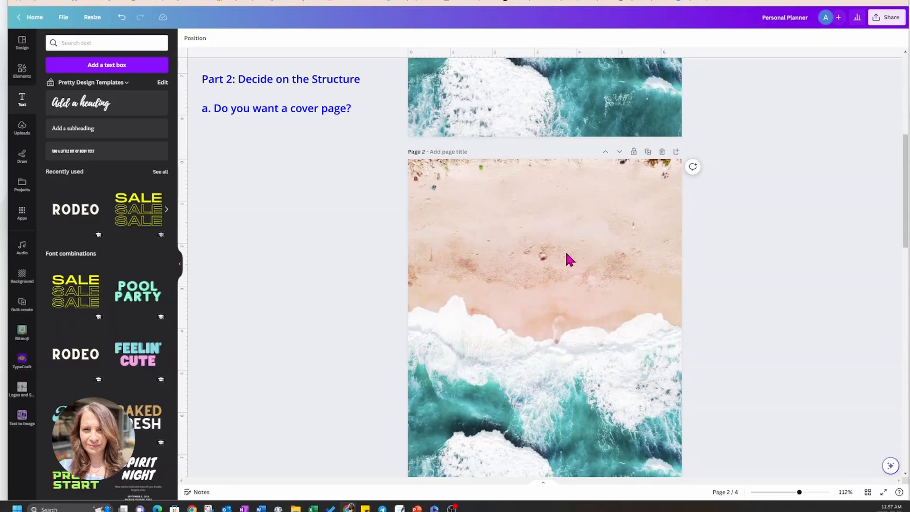
drag(540, 52, 536, 172)
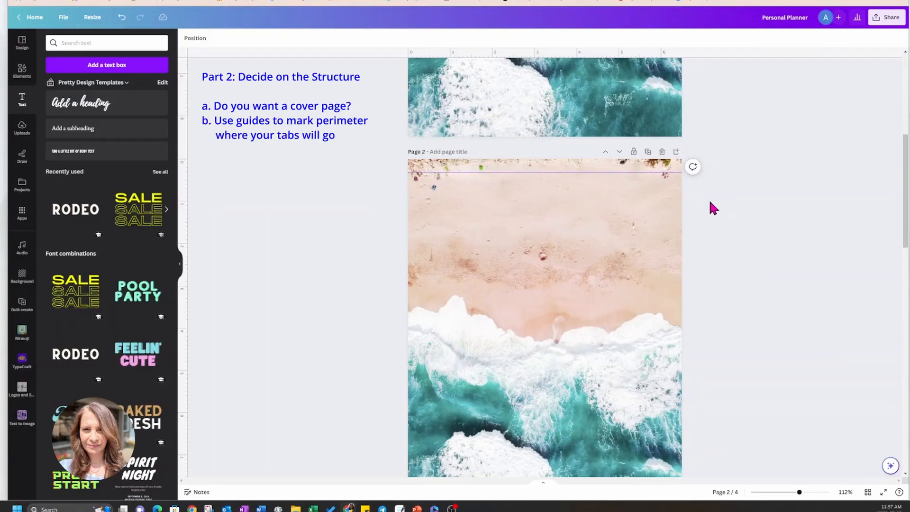
drag(182, 333, 668, 334)
drag(668, 334, 668, 334)
drag(183, 336, 421, 333)
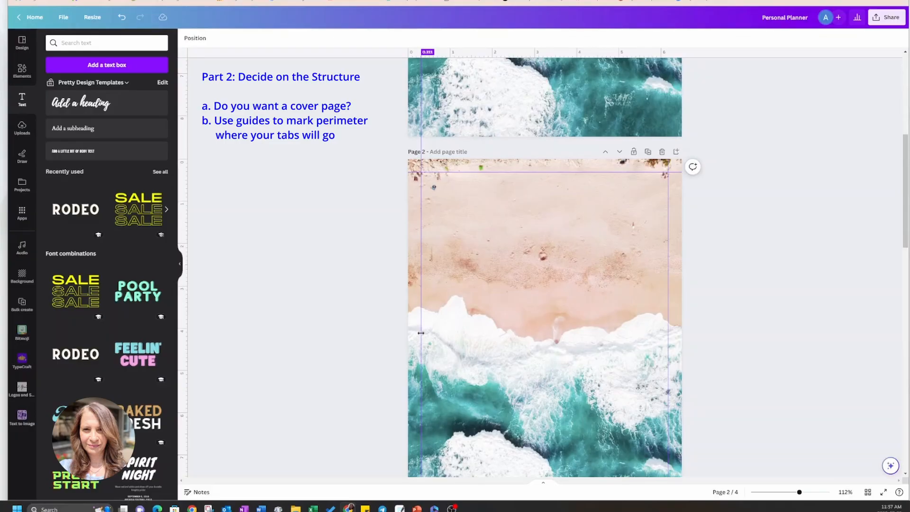
drag(421, 334, 421, 333)
Add the recently used rounded square to page 2 and change its shape to a square with sharp corners.
scroll(594, 271, up, 5)
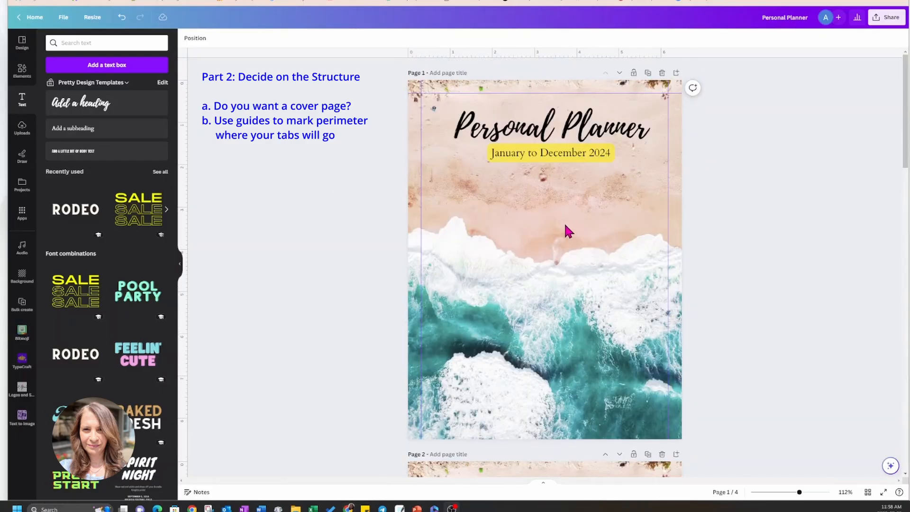
scroll(565, 225, down, 5)
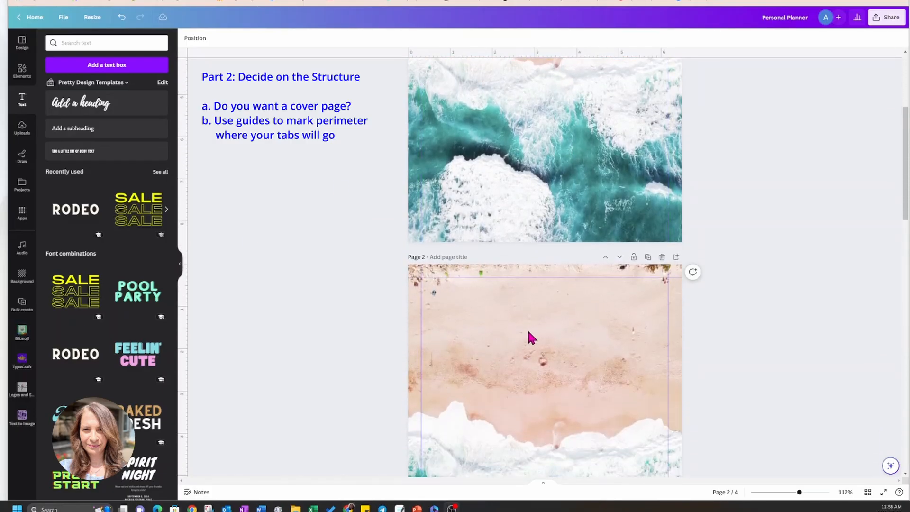
scroll(531, 335, down, 3)
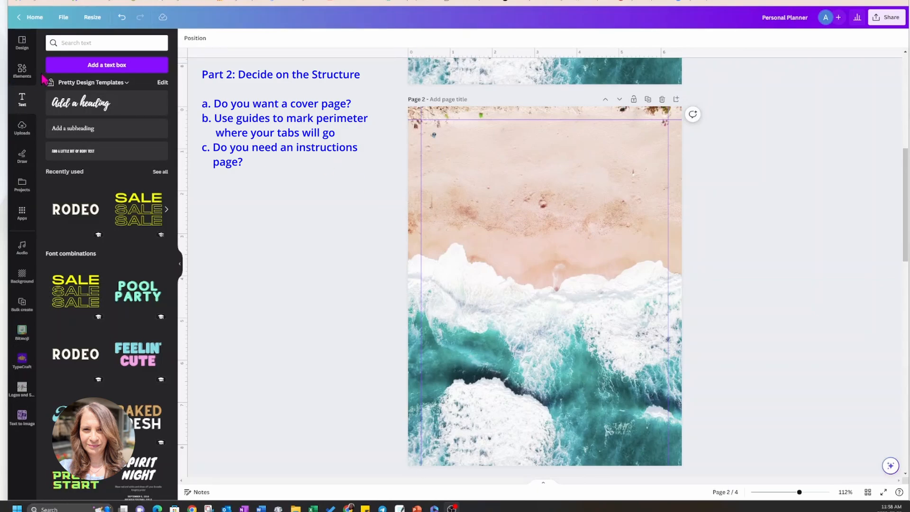
click(22, 71)
scroll(50, 100, down, 10)
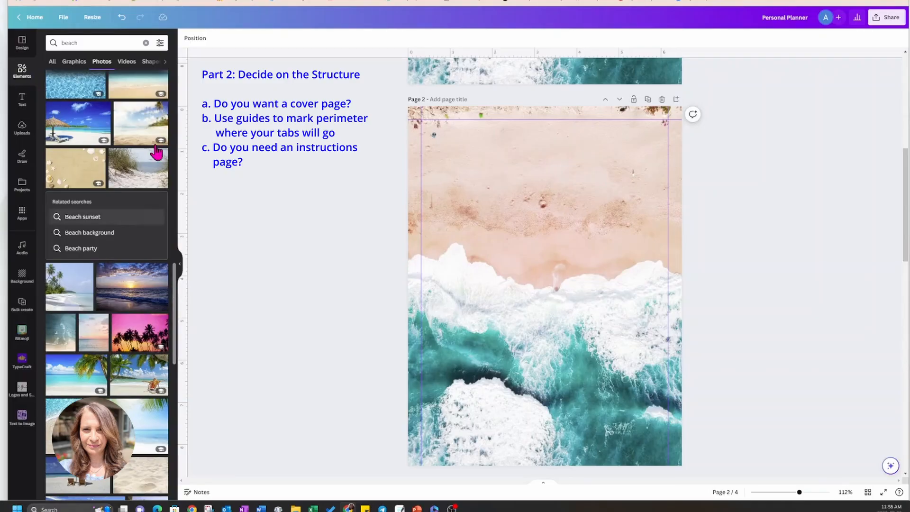
click(147, 43)
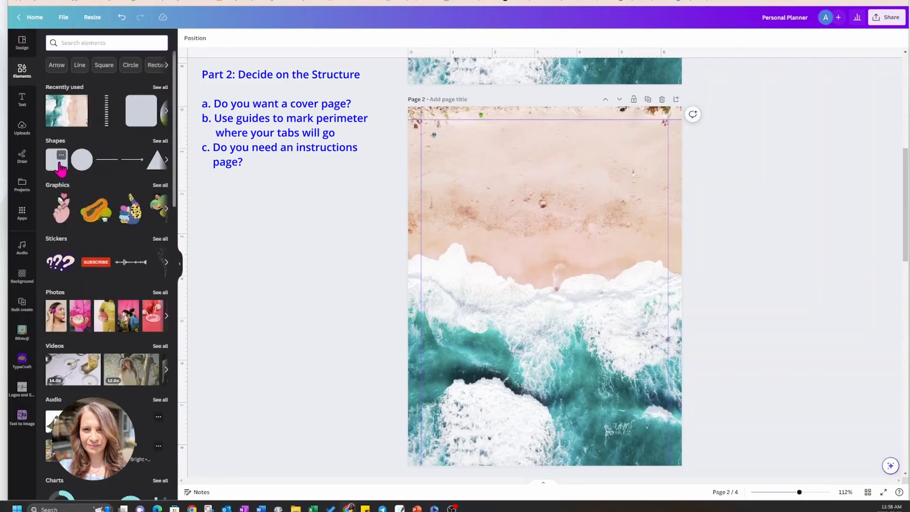
click(139, 116)
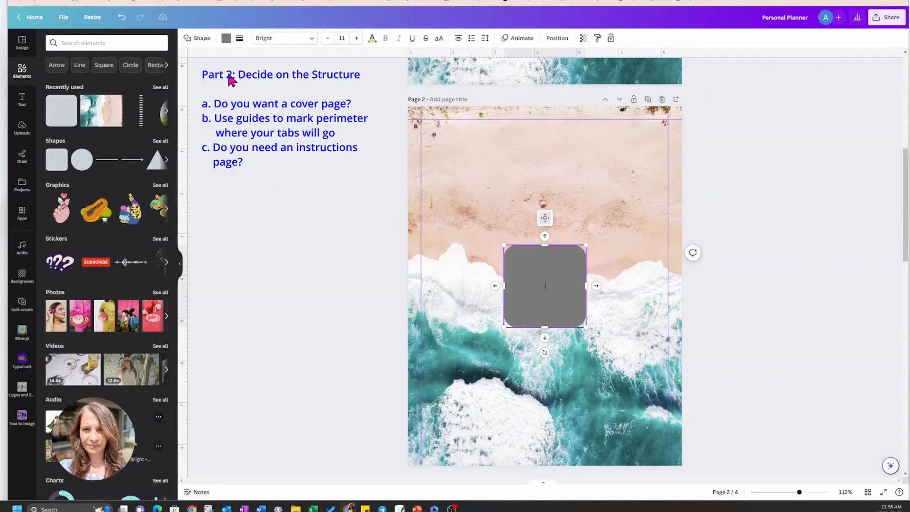
click(195, 40)
click(62, 76)
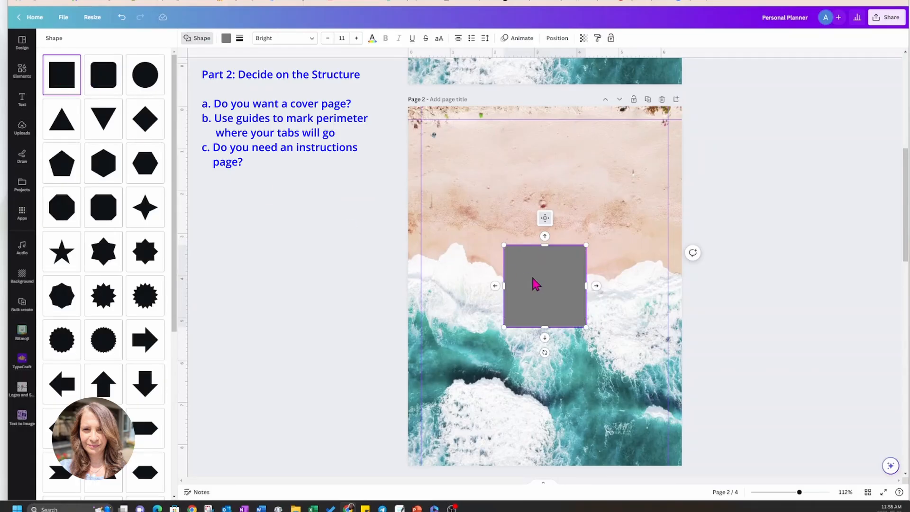
Lower the square's transparency setting to just over half and fill the shape with white.
click(583, 40)
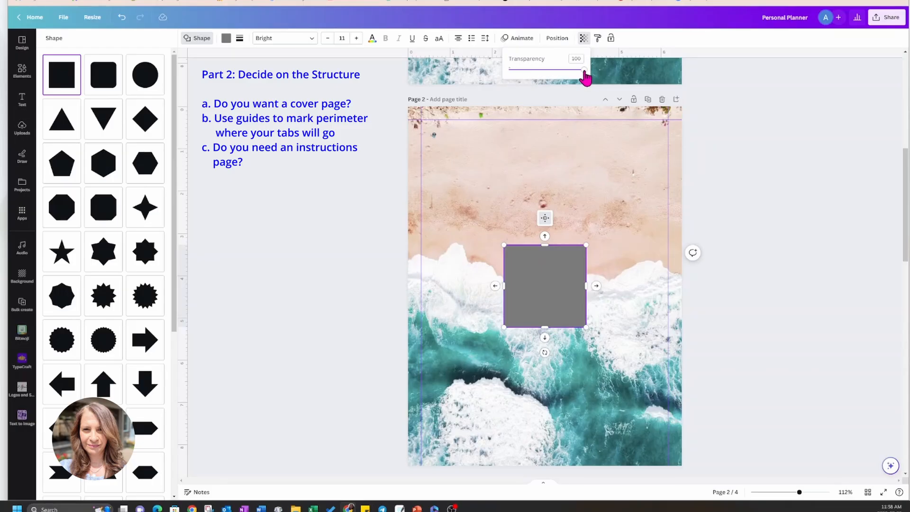
drag(584, 69, 551, 70)
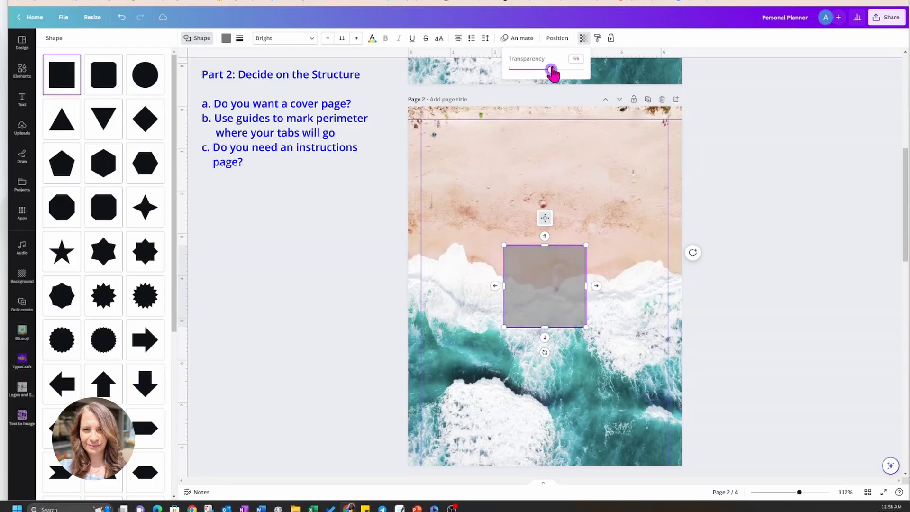
click(226, 39)
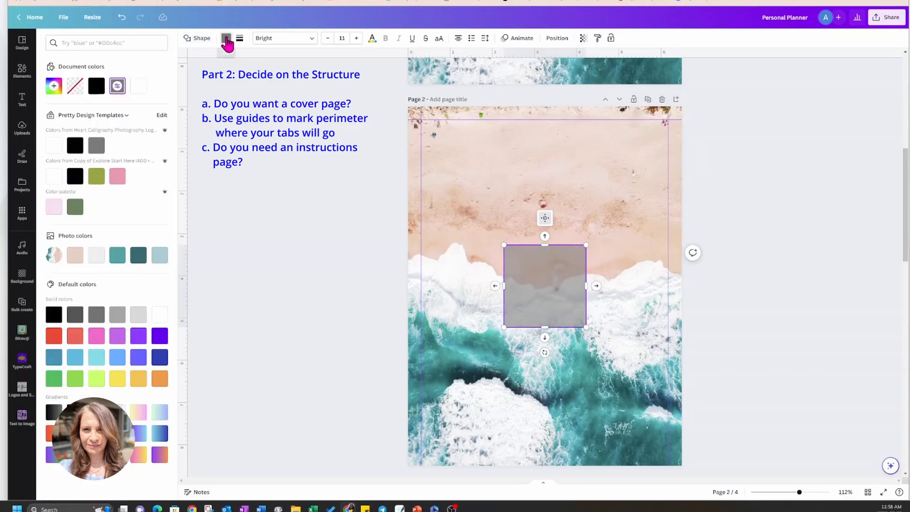
click(140, 88)
Align the white square with the upper-left guide corner and stretch it to about 5.9 × 7.9 in within the guides.
mouse_move(519, 264)
mouse_down()
mouse_move(455, 148)
mouse_move(436, 138)
mouse_up()
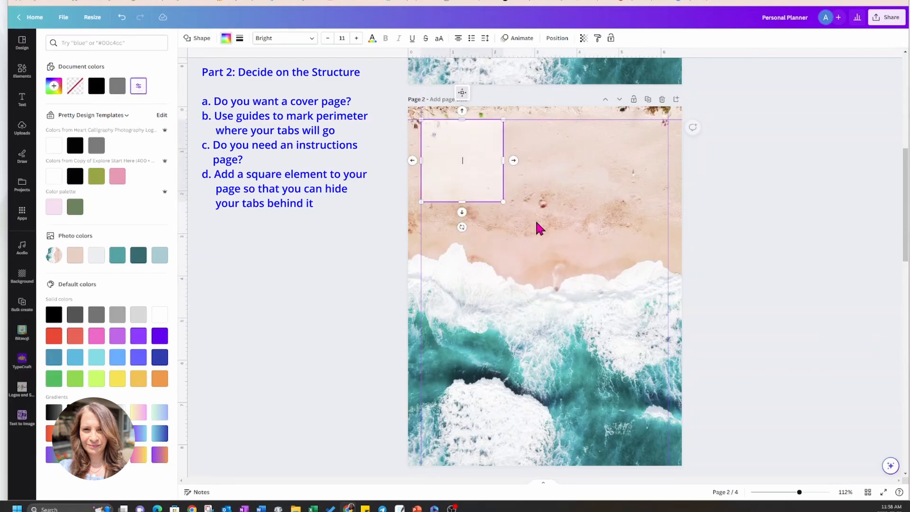
drag(503, 202, 668, 456)
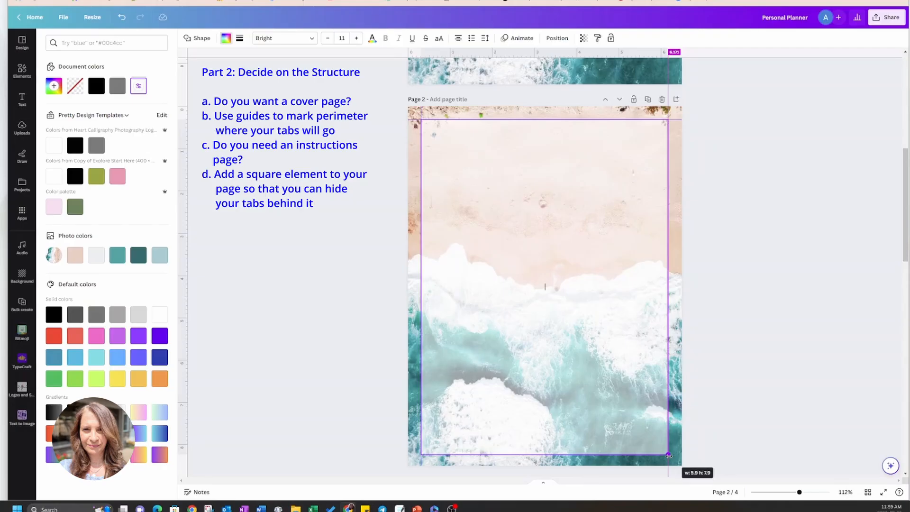
drag(669, 456, 668, 455)
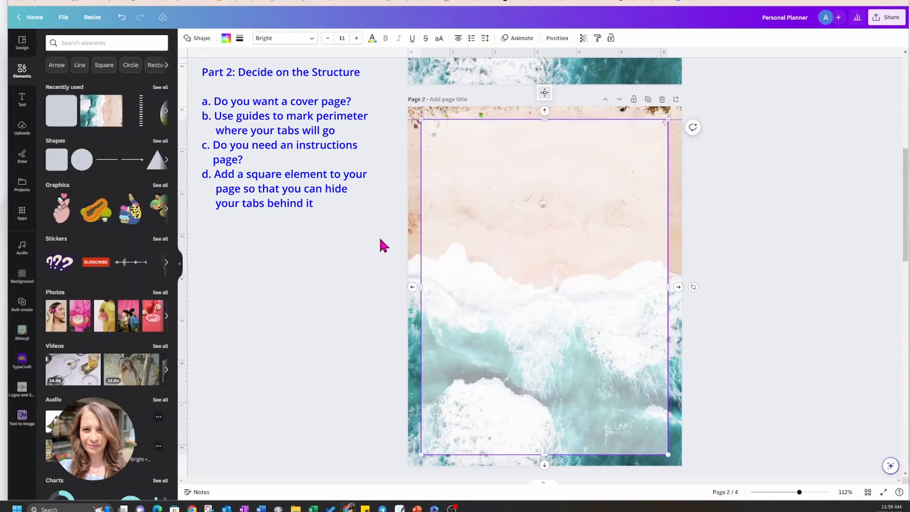
click(738, 241)
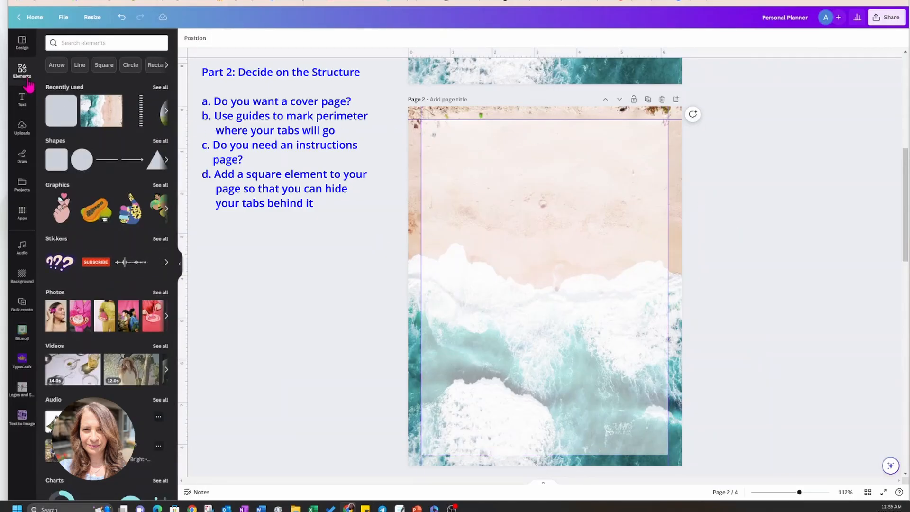
Add a heading to page 2 and replace its placeholder text with "Instructions".
click(22, 99)
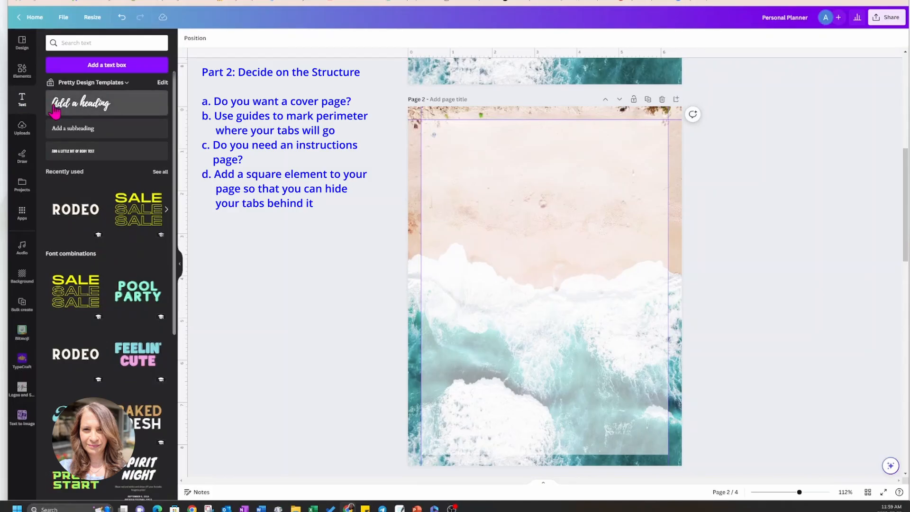
click(81, 102)
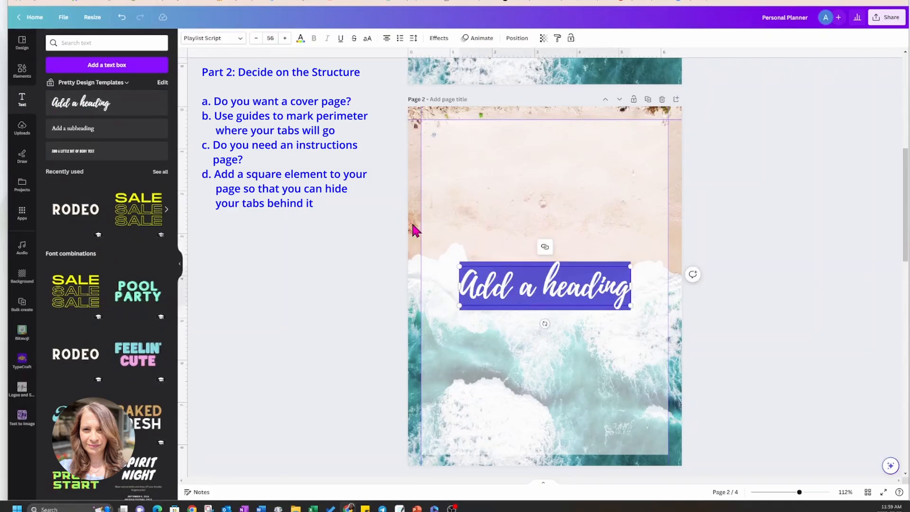
click(550, 303)
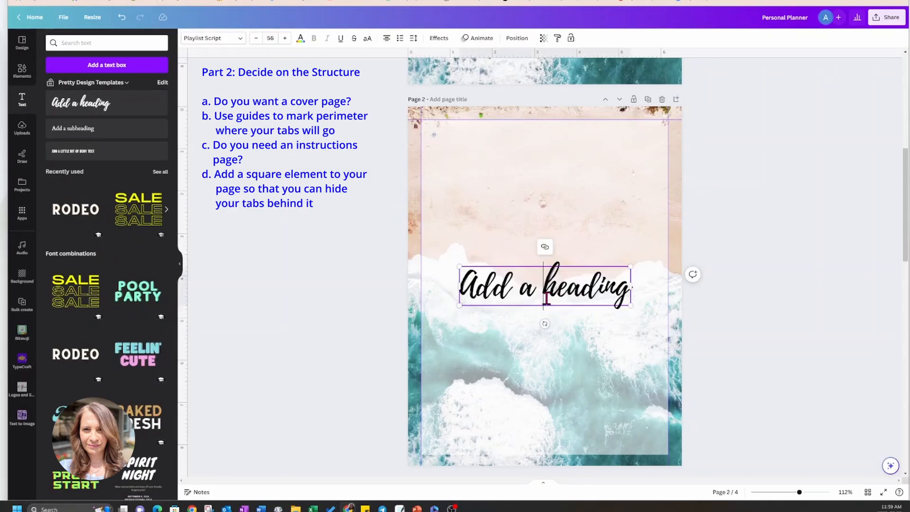
click(519, 269)
triple_click(525, 288)
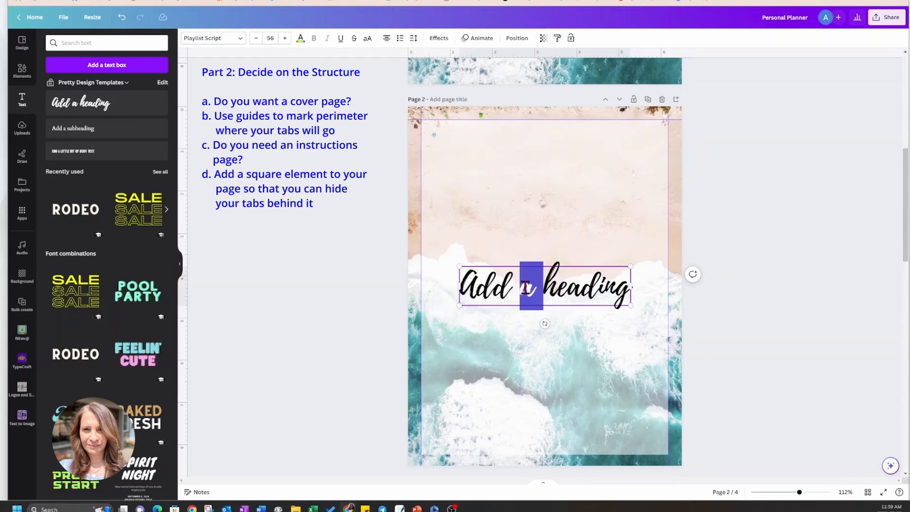
text(Instructions)
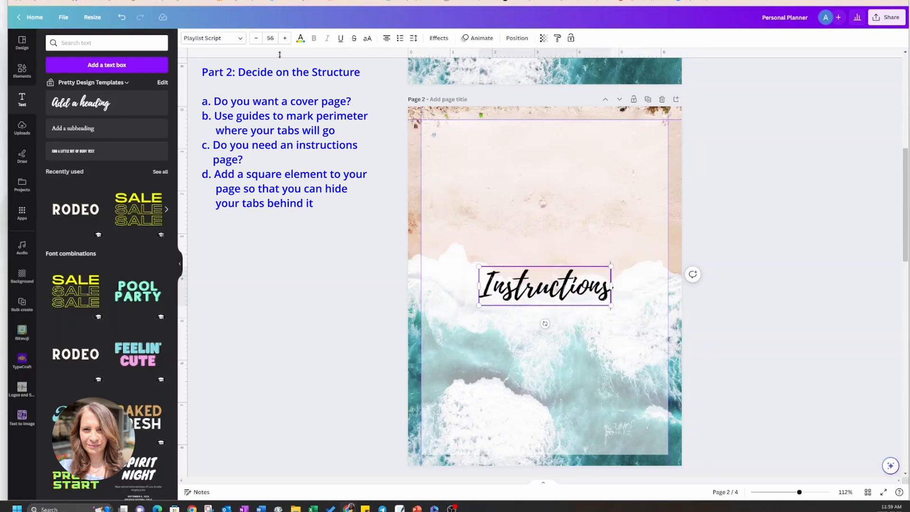
Set the "Instructions" heading to font size 21 and move it to the upper-left corner of the white panel.
click(275, 38)
text(21)
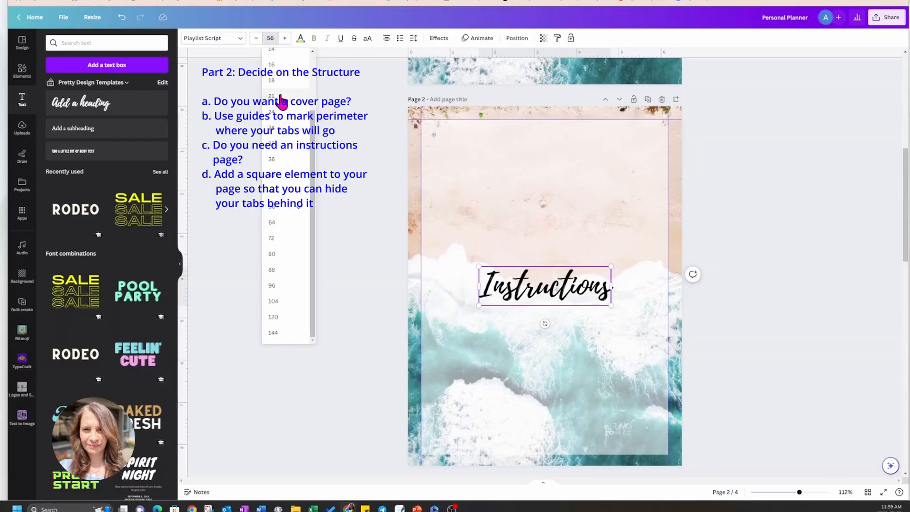
key(Return)
drag(551, 298, 453, 154)
click(739, 169)
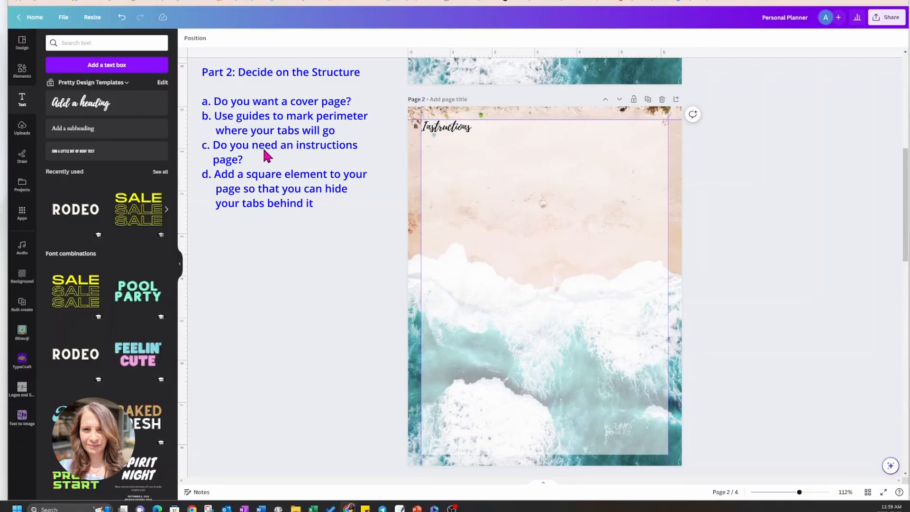
Add the recently used spiral binding graphic to page 2 and place it along the page's upper-left edge.
click(22, 71)
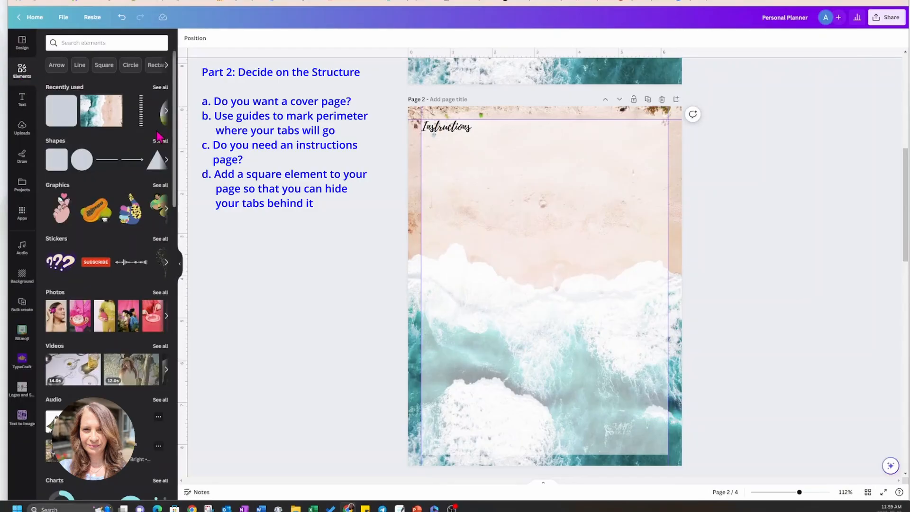
click(141, 117)
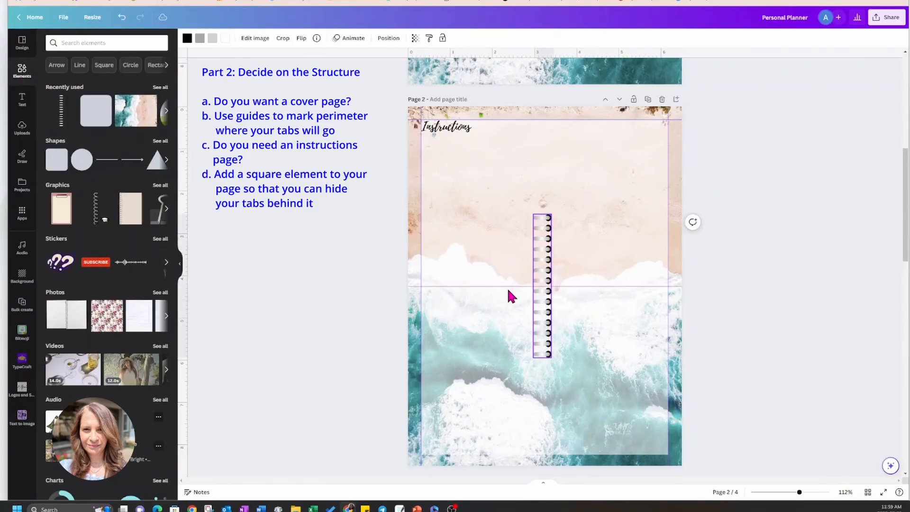
drag(545, 304, 411, 212)
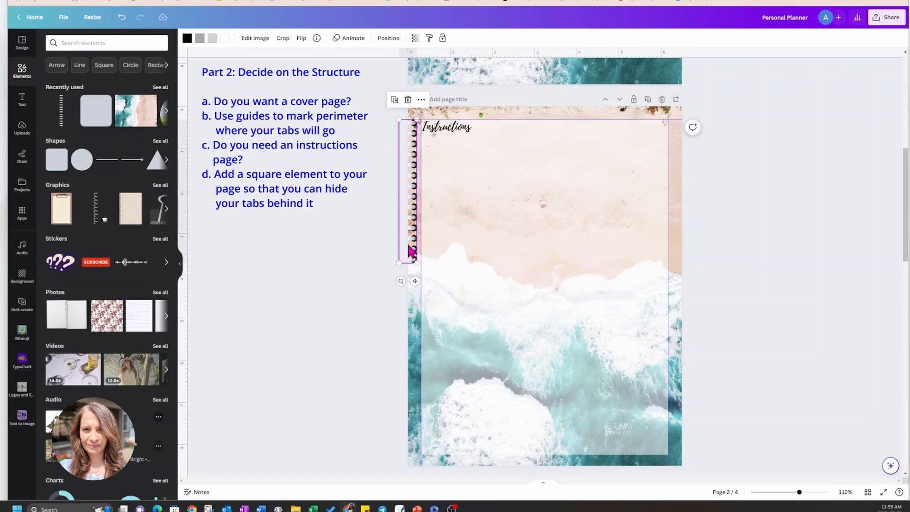
Duplicate the spiral binding twice, stacking the copies down the left edge of page 2 to its foot.
click(395, 101)
drag(419, 266, 411, 402)
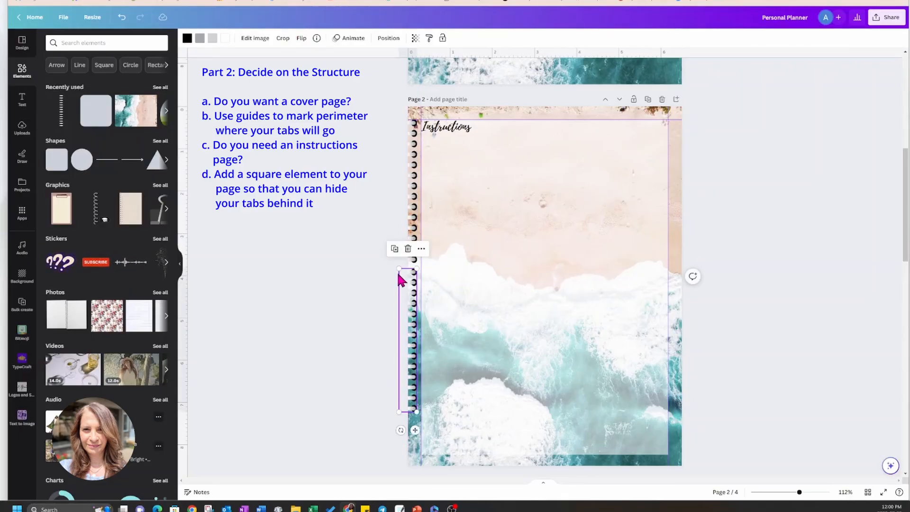
click(396, 249)
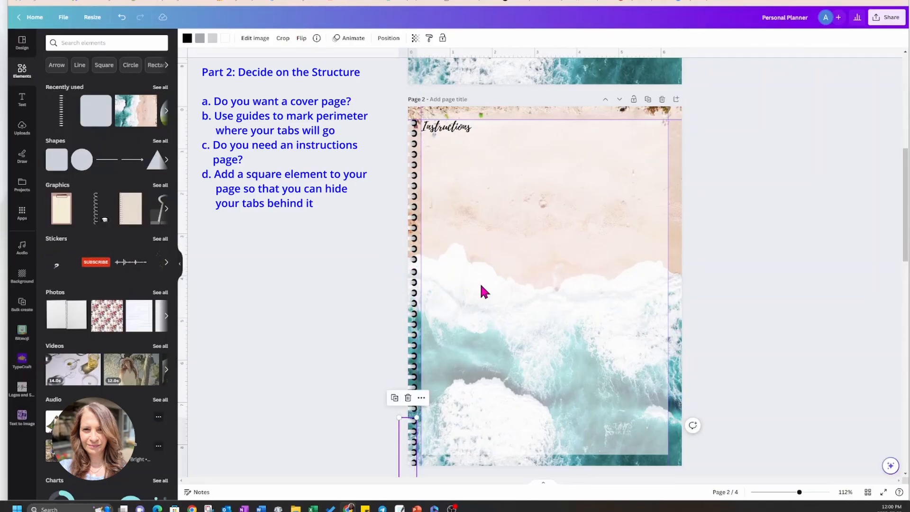
click(789, 303)
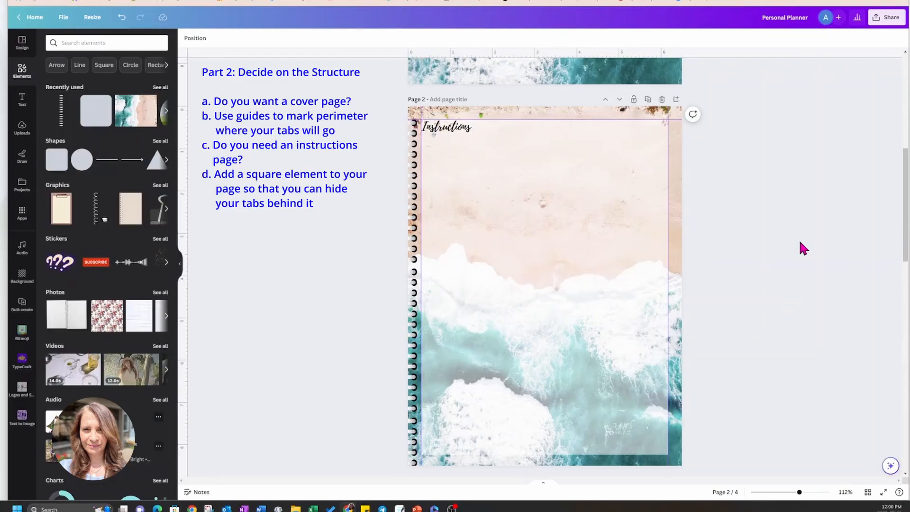
click(417, 461)
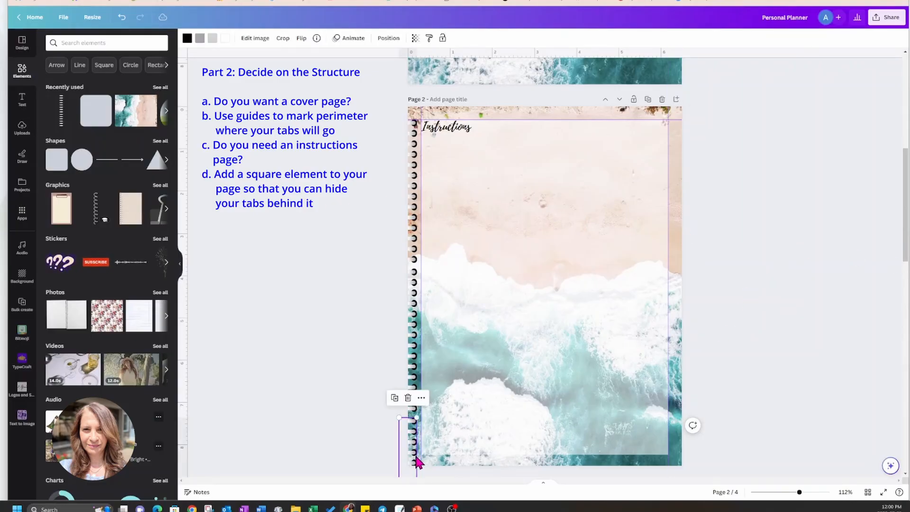
scroll(814, 372, down, 2)
scroll(813, 373, down, 1)
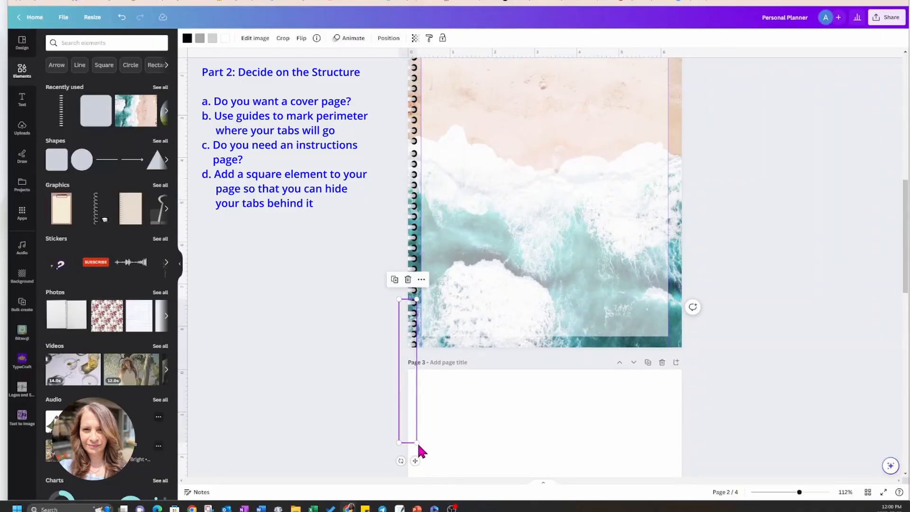
click(751, 228)
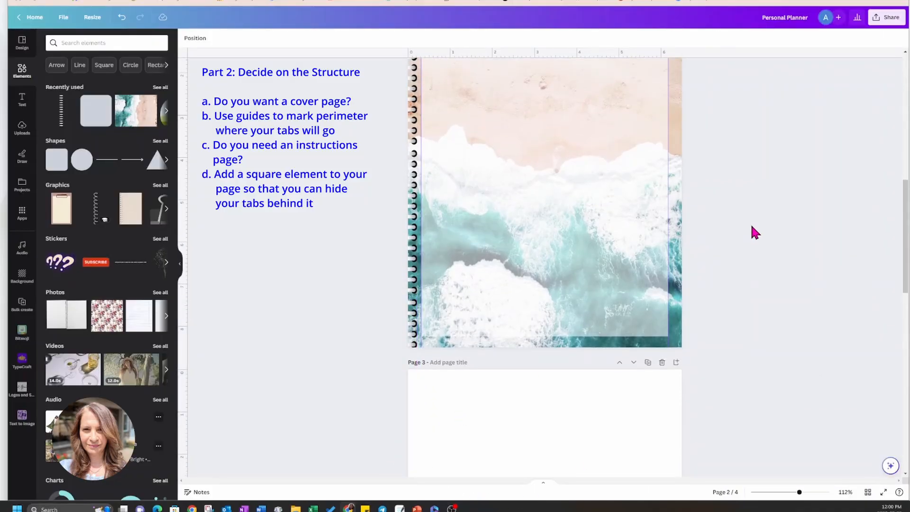
Set the transparency of the white panel on page 2 to 77.
scroll(751, 227, up, 3)
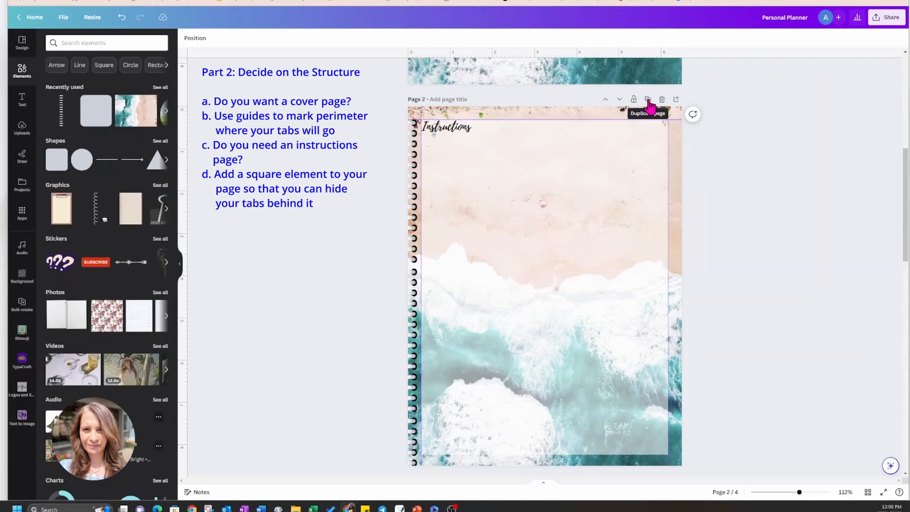
click(612, 197)
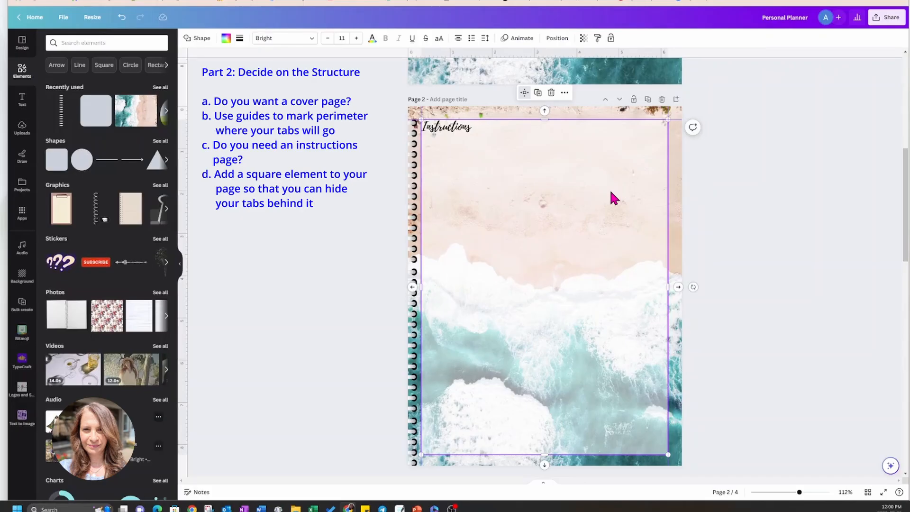
click(584, 39)
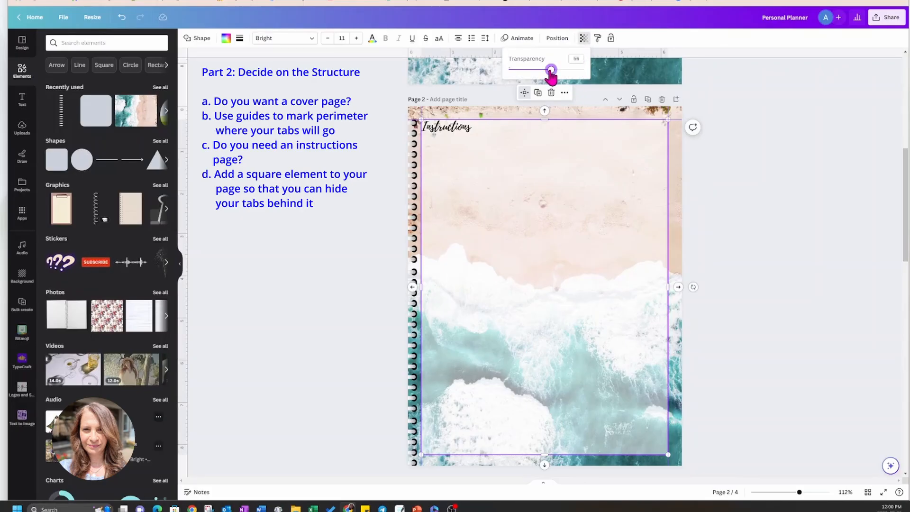
drag(550, 71, 568, 72)
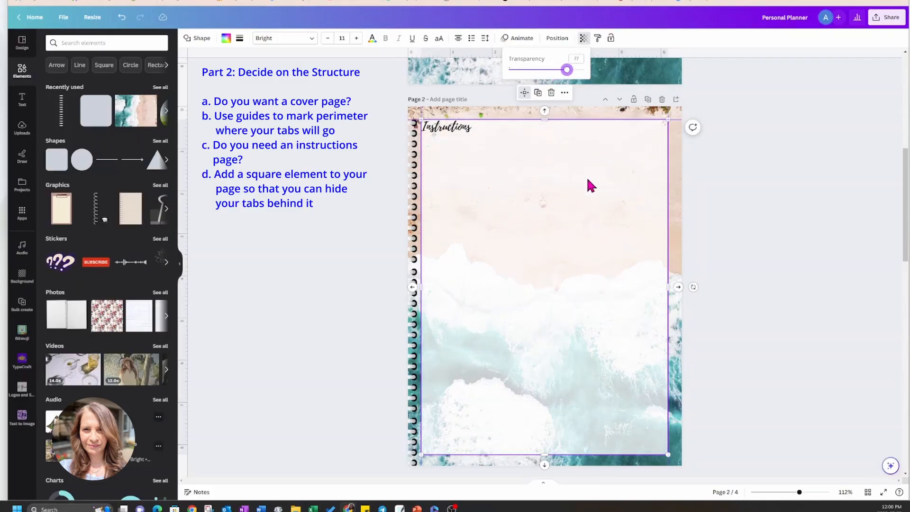
click(590, 185)
click(351, 216)
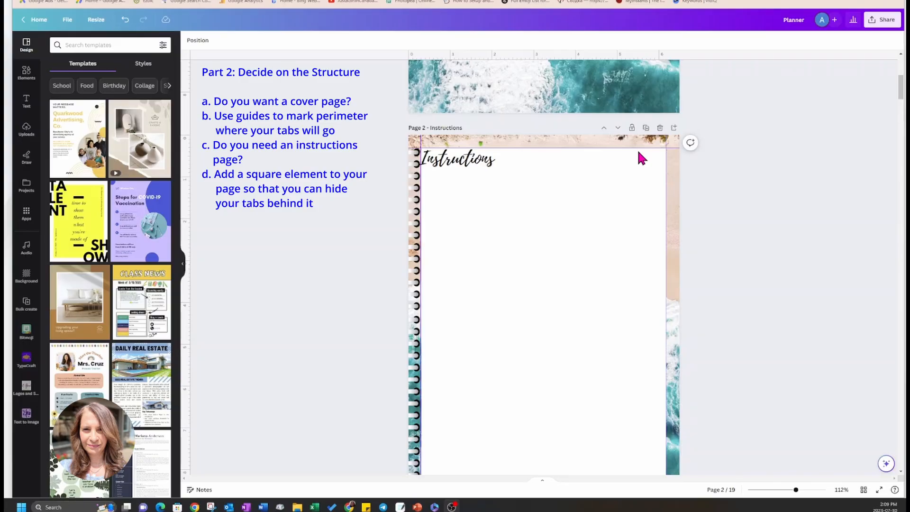
Add the purple tab shape at the upper-right edge of the Instructions page and send it backward one layer.
click(25, 76)
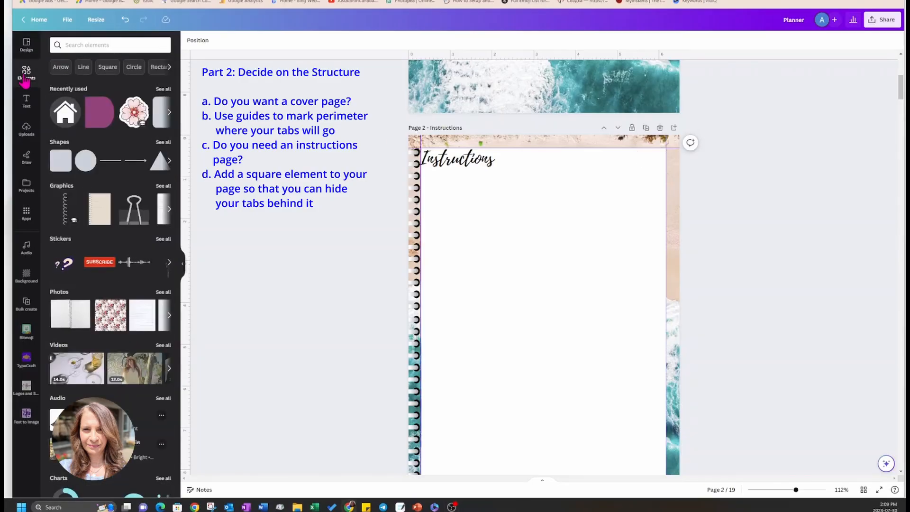
click(90, 116)
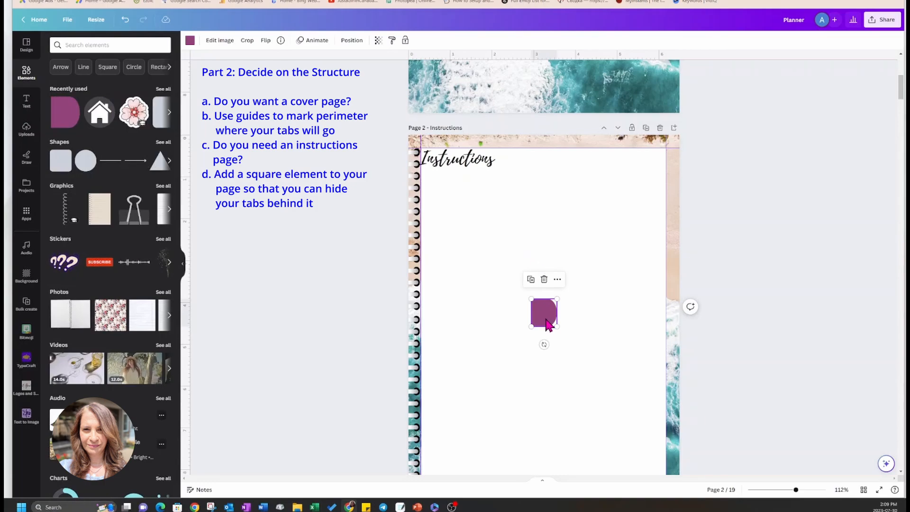
drag(549, 324, 667, 169)
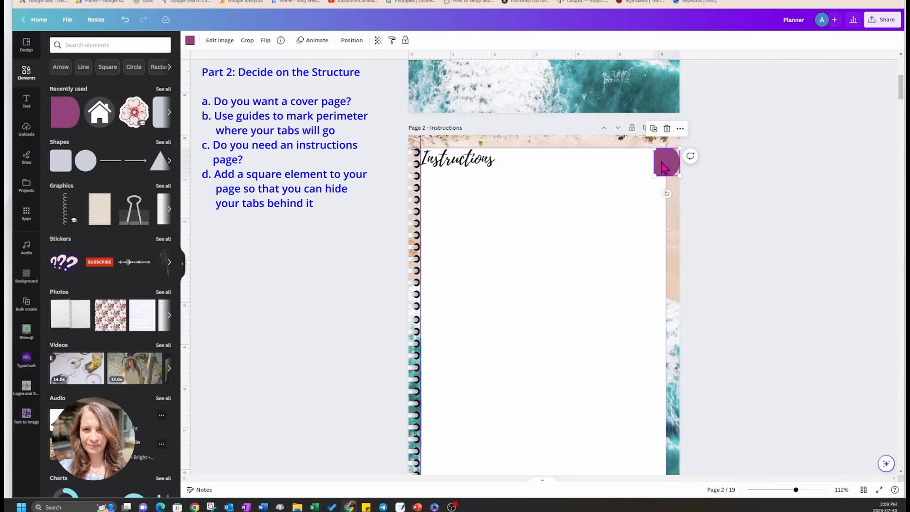
click(680, 129)
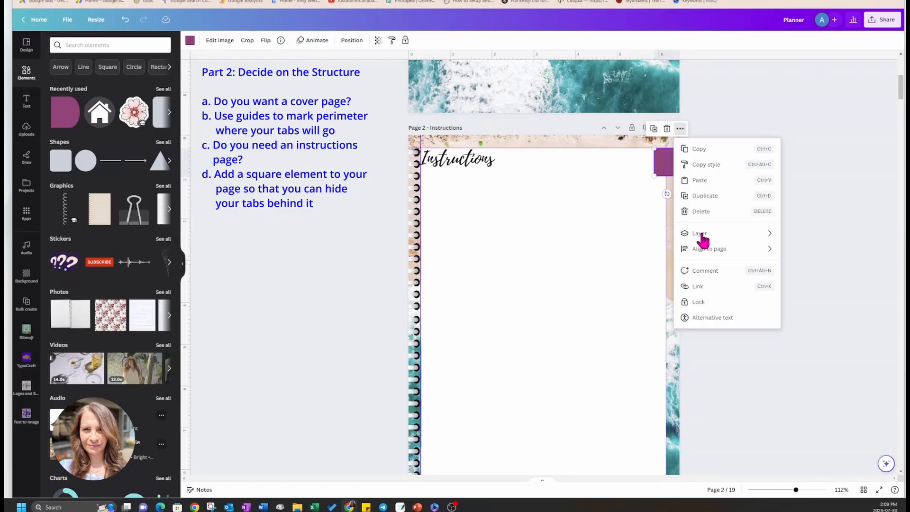
mouse_move(702, 235)
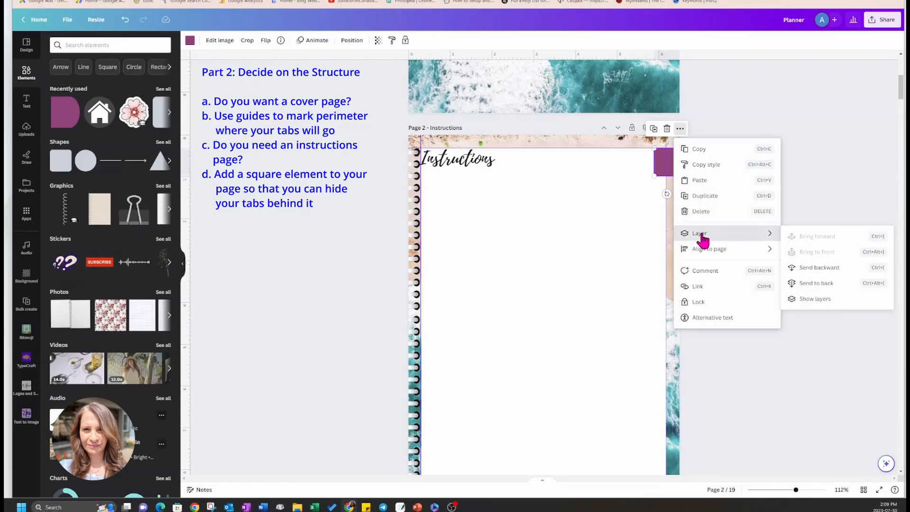
click(805, 267)
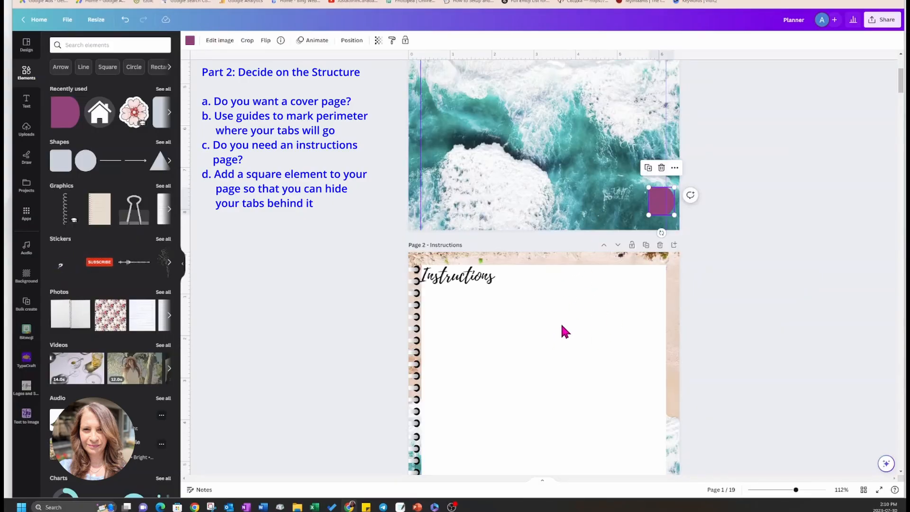
Move the purple tab on the cover page up and align it with the page's right edge.
click(548, 324)
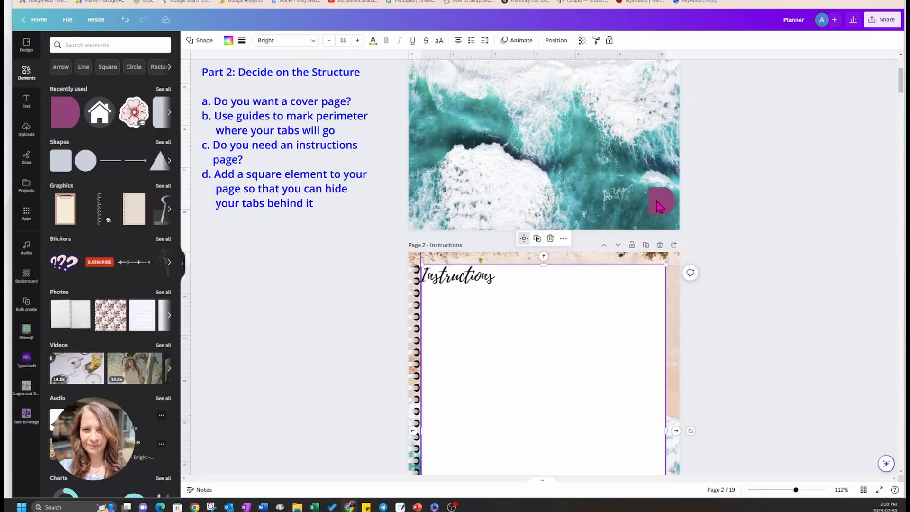
scroll(767, 290, up, 5)
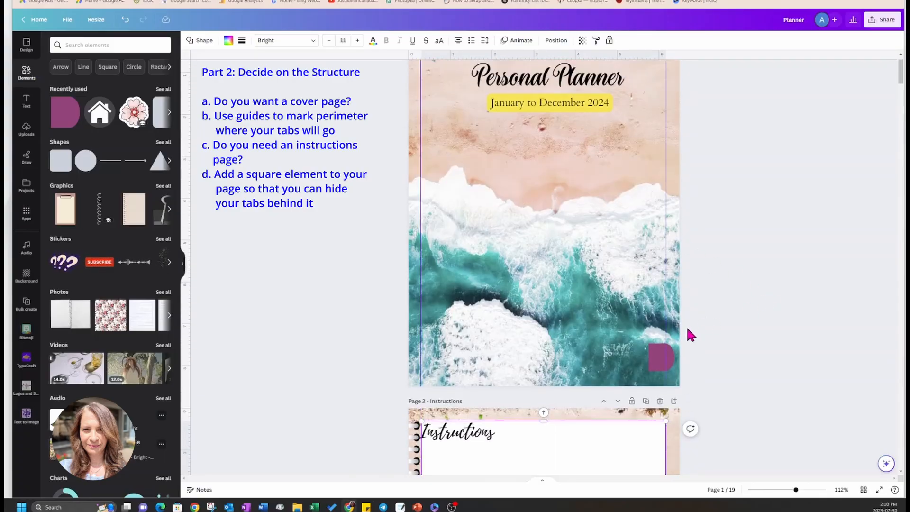
click(660, 356)
drag(660, 357, 661, 307)
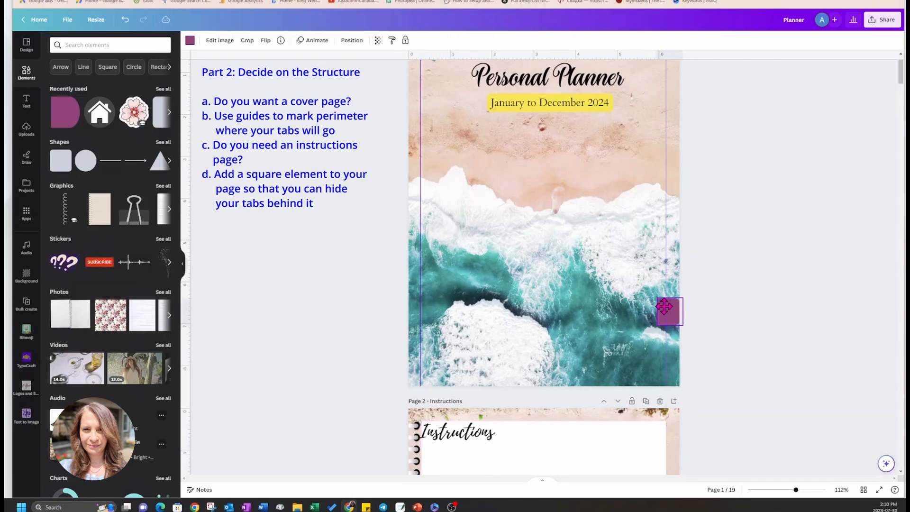
click(694, 329)
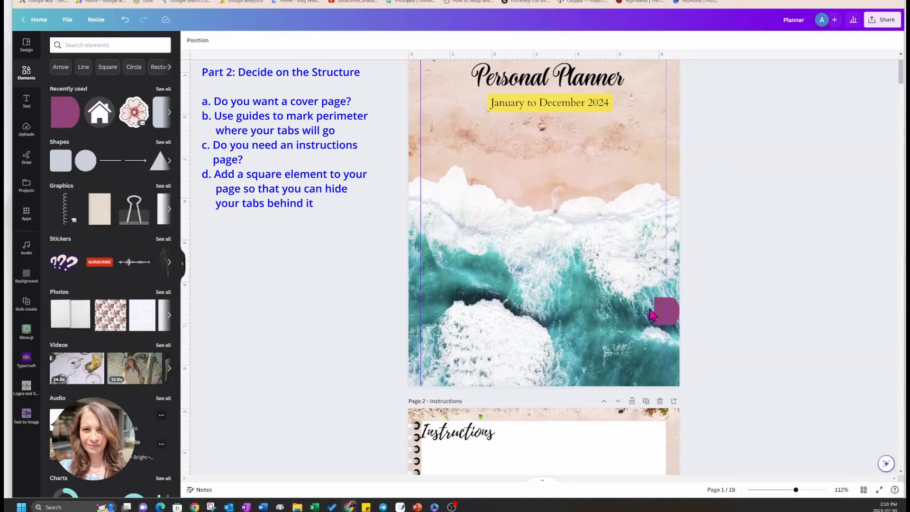
Add a rounded square to the cover page and align it with the right guide, covering the purple tab's inner part.
click(65, 156)
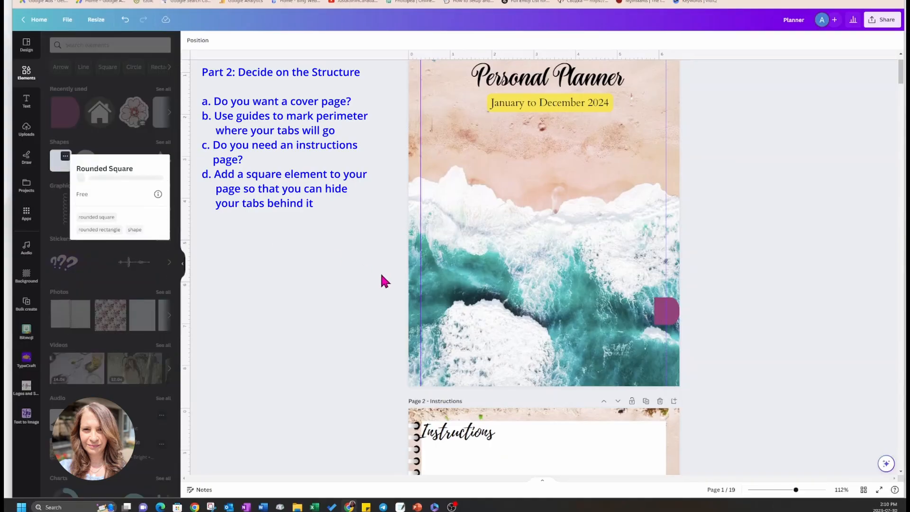
click(60, 162)
click(60, 161)
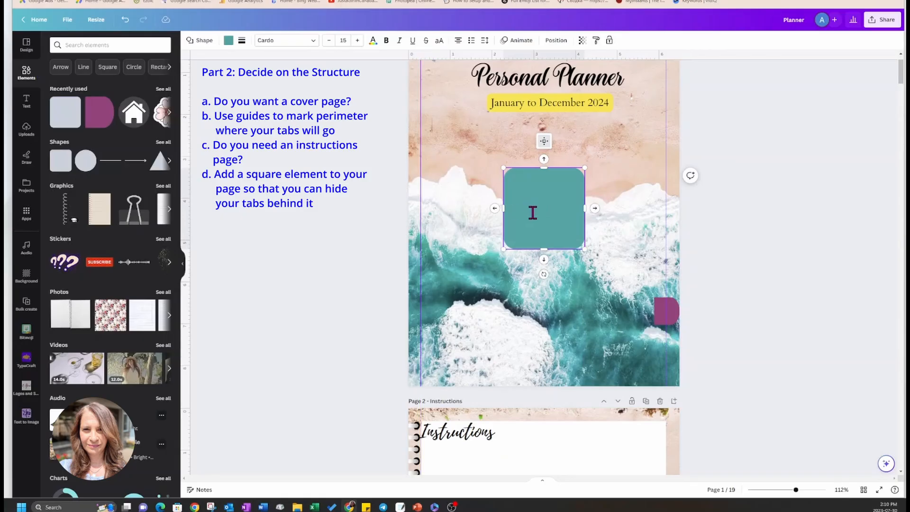
click(607, 230)
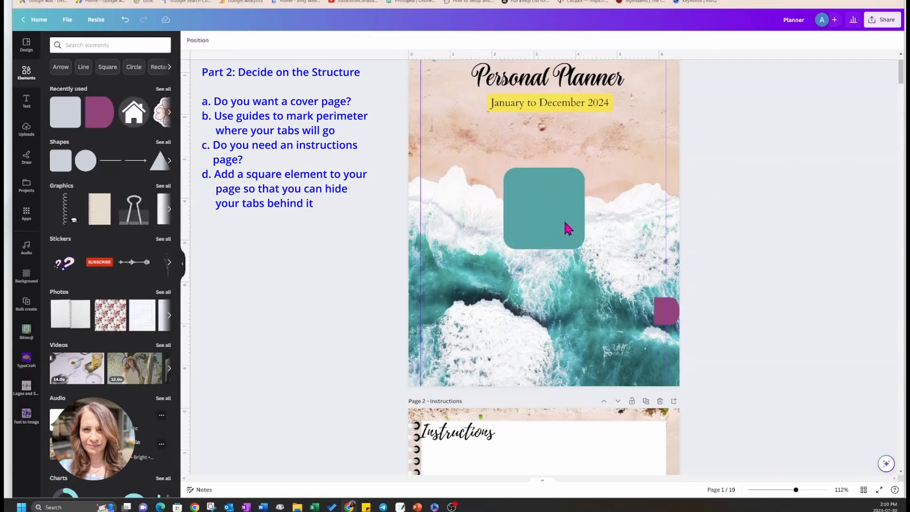
drag(565, 227, 643, 311)
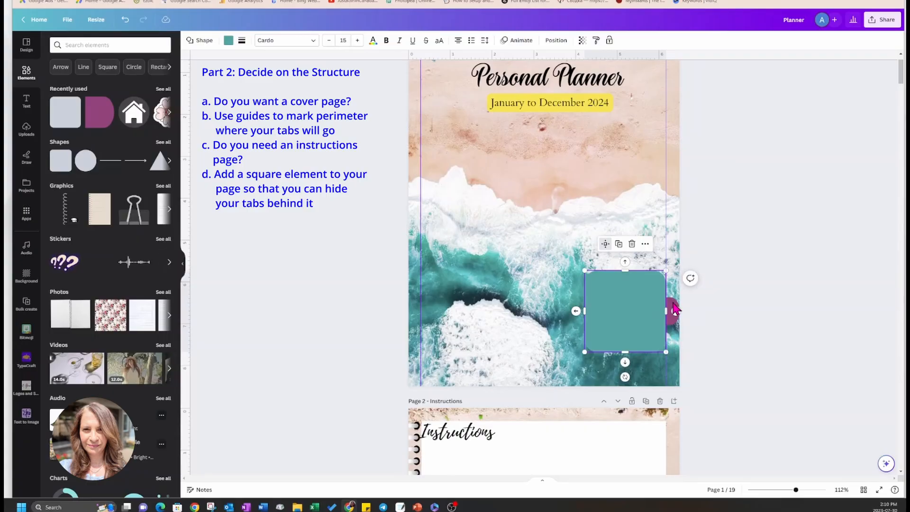
click(719, 284)
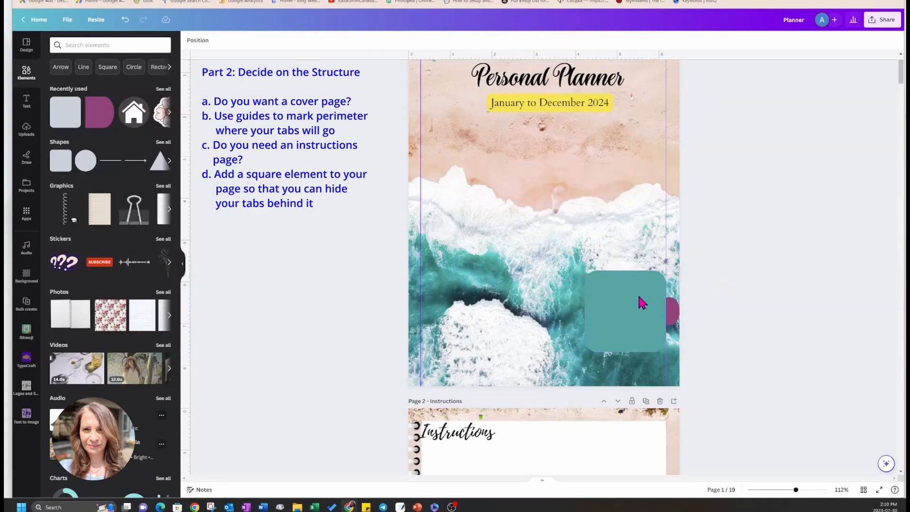
Move the teal square away from the purple tab and delete both shapes from the cover page.
drag(645, 304, 566, 292)
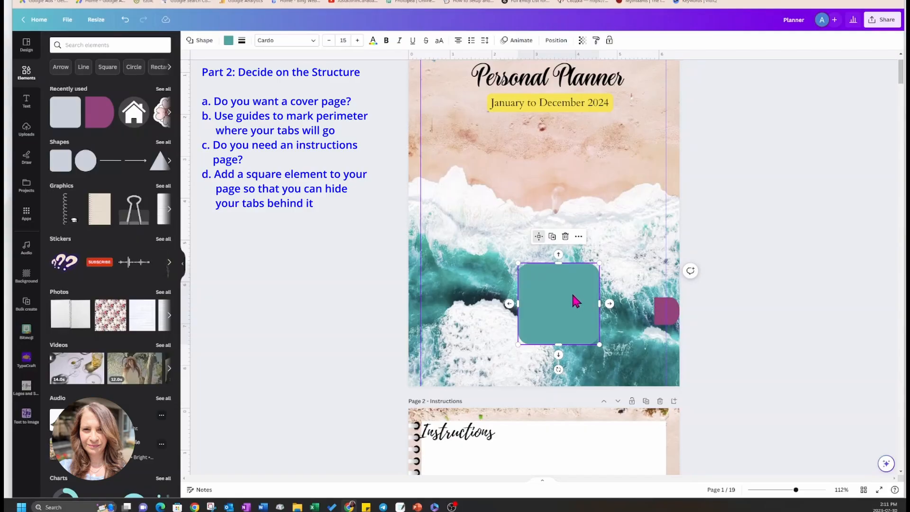
key(Delete)
click(663, 306)
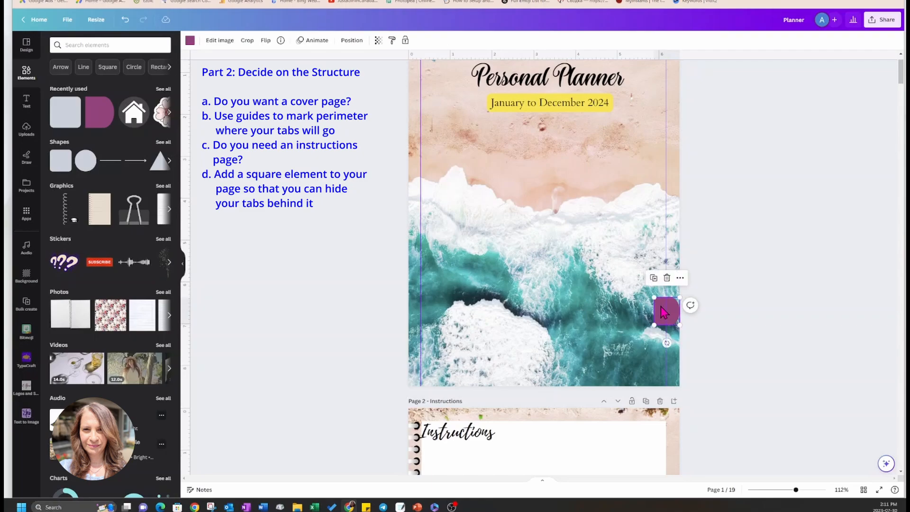
key(Delete)
Duplicate the Instructions page.
scroll(647, 417, down, 5)
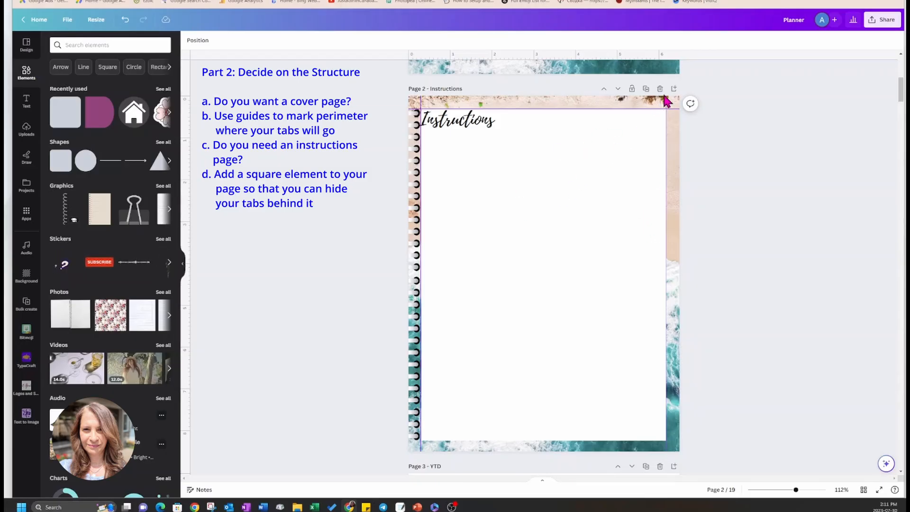
click(646, 89)
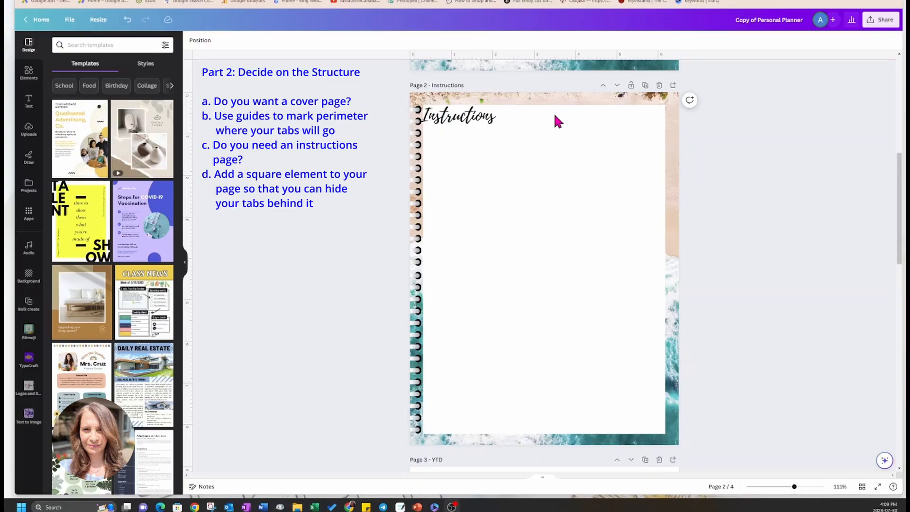
click(540, 161)
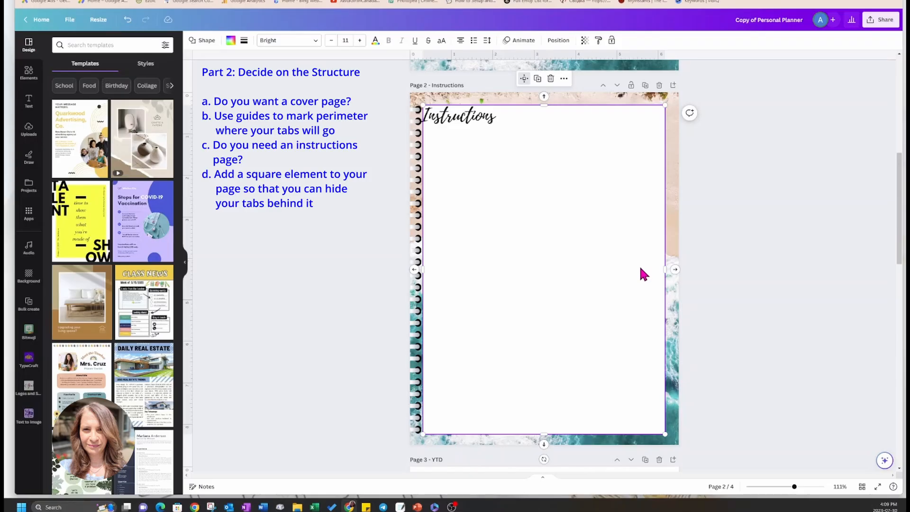
click(645, 85)
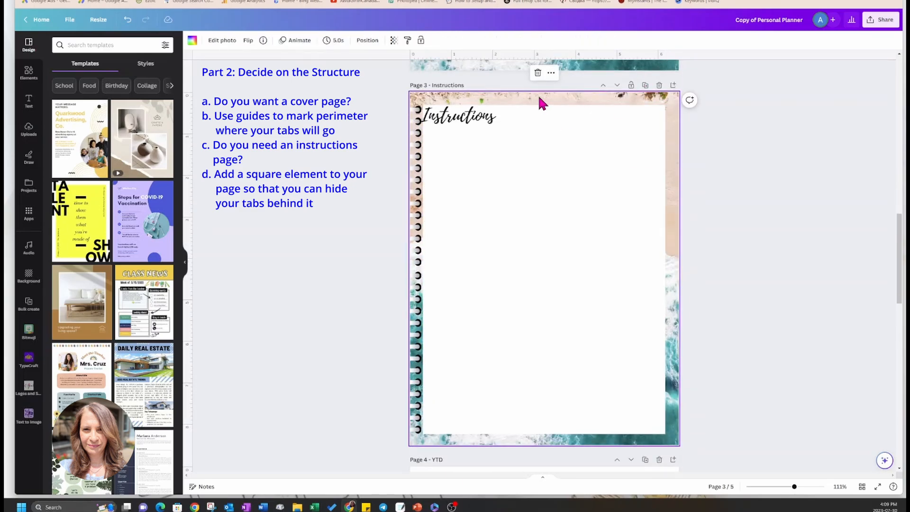
Detach the beach image from page 3's background and delete it, keeping the white square and spiral binding.
right_click(540, 102)
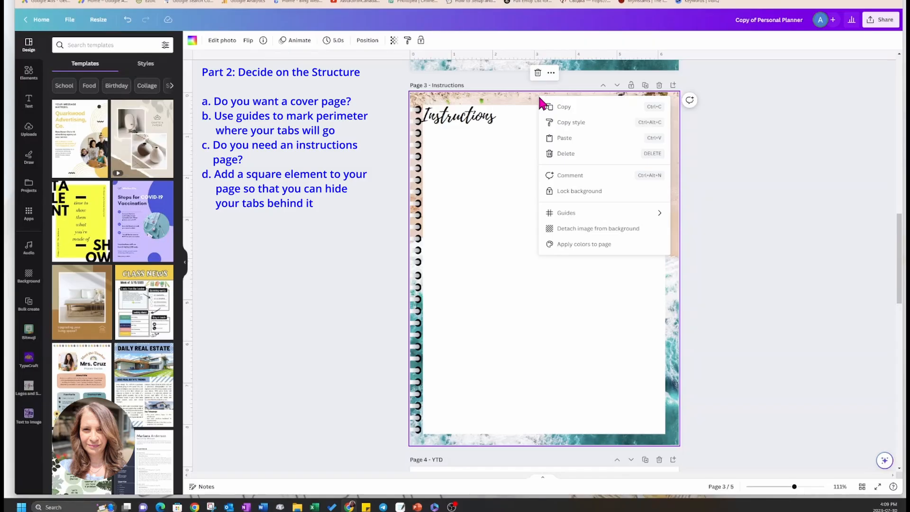
click(573, 229)
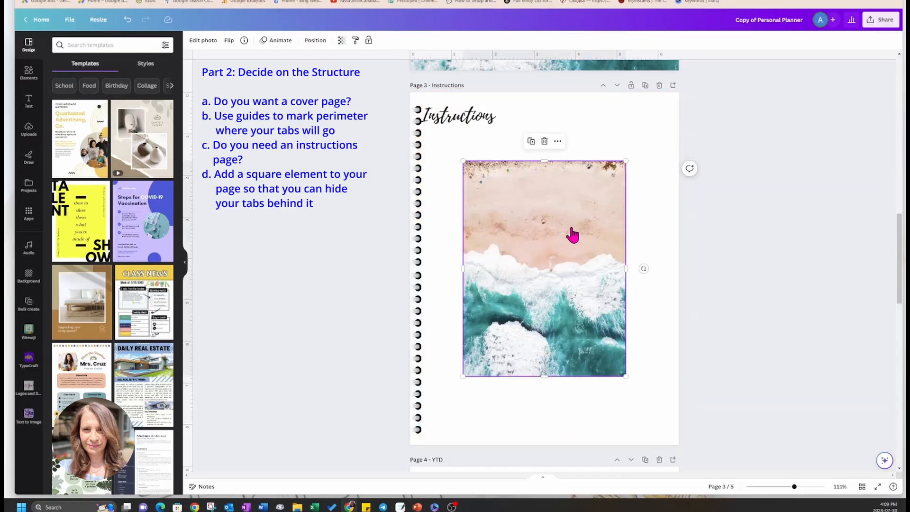
key(Delete)
click(563, 230)
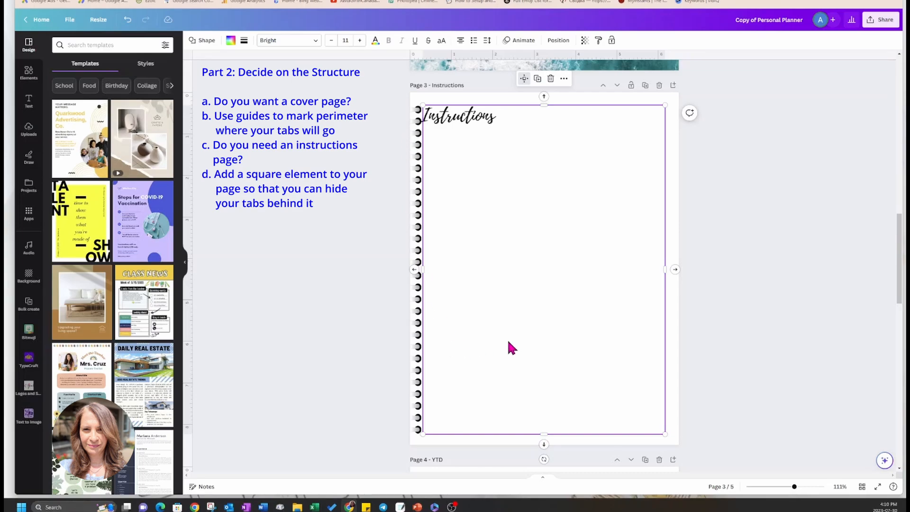
Delete the Instructions heading from page 3.
scroll(562, 319, down, 5)
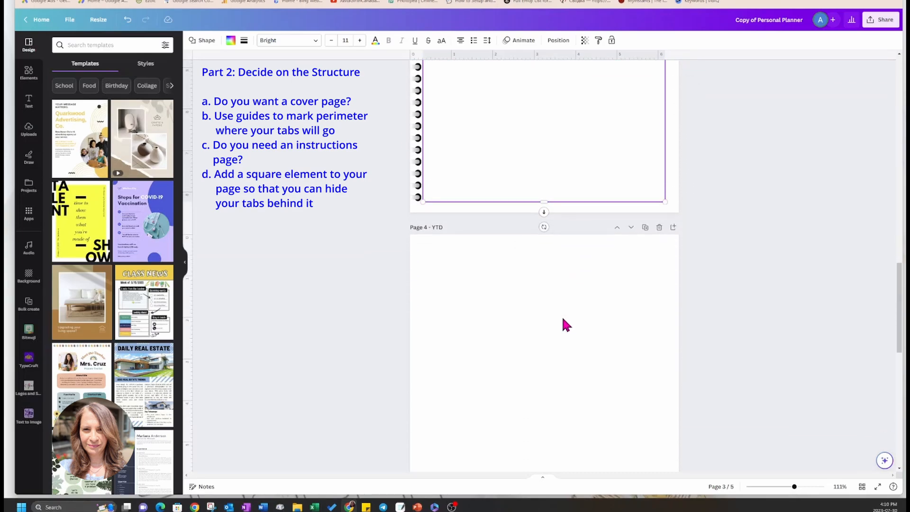
click(579, 370)
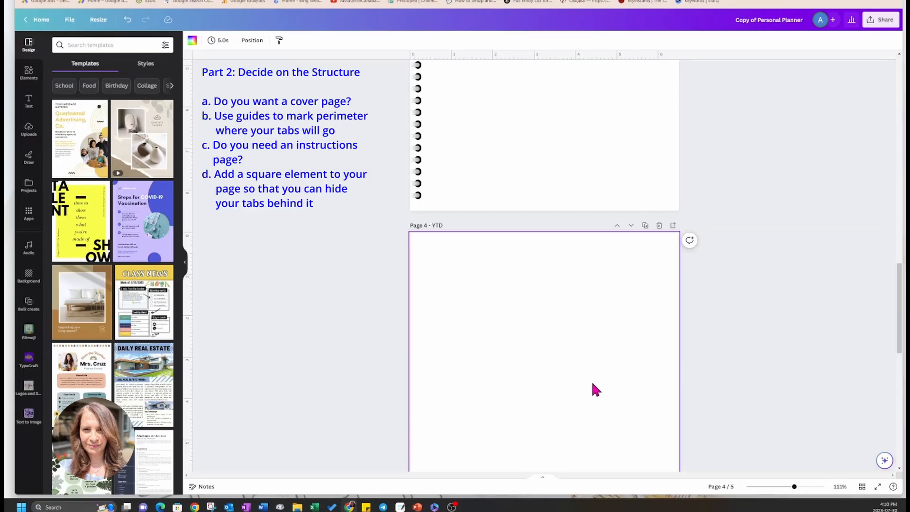
scroll(604, 270, up, 4)
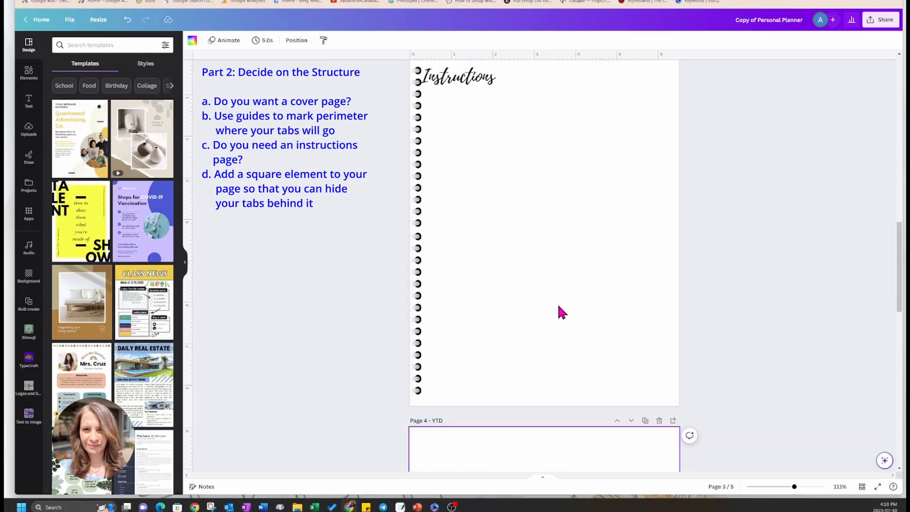
scroll(487, 220, up, 1)
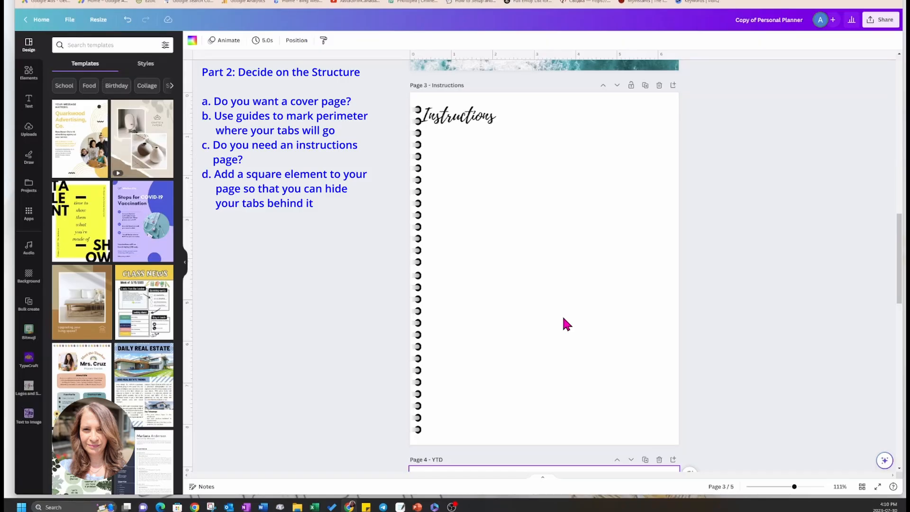
click(541, 247)
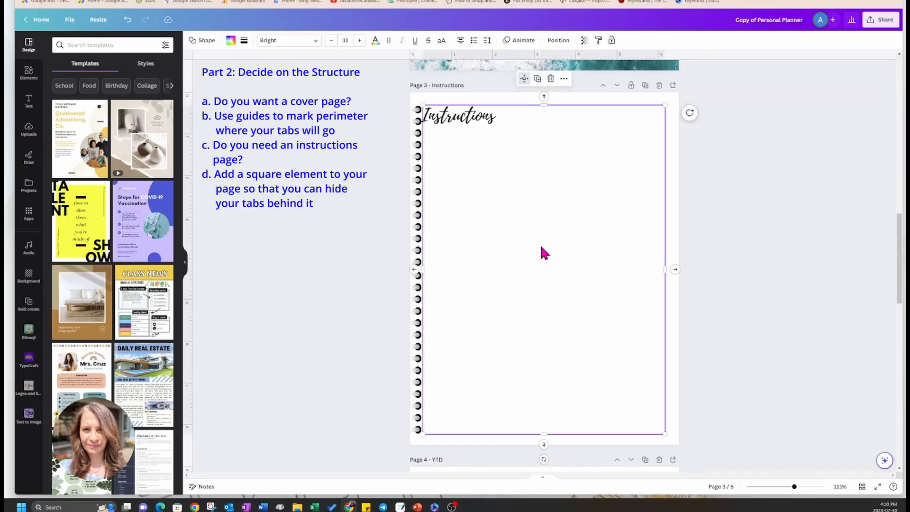
click(480, 121)
key(Delete)
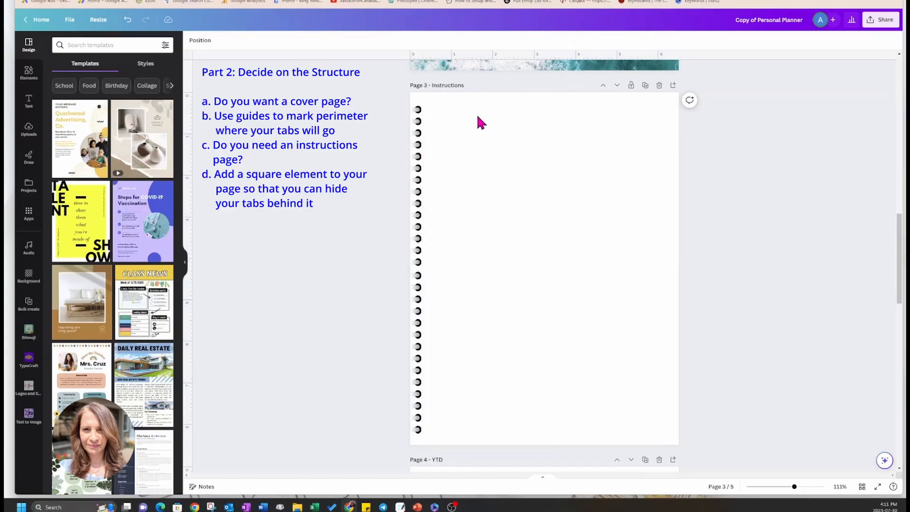
Duplicate the blank spiral-bound page three times.
click(645, 86)
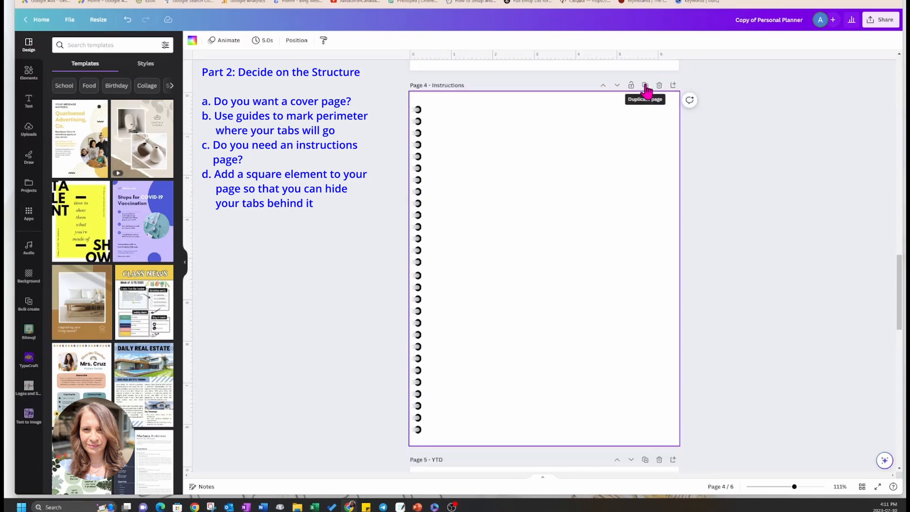
click(646, 86)
click(645, 85)
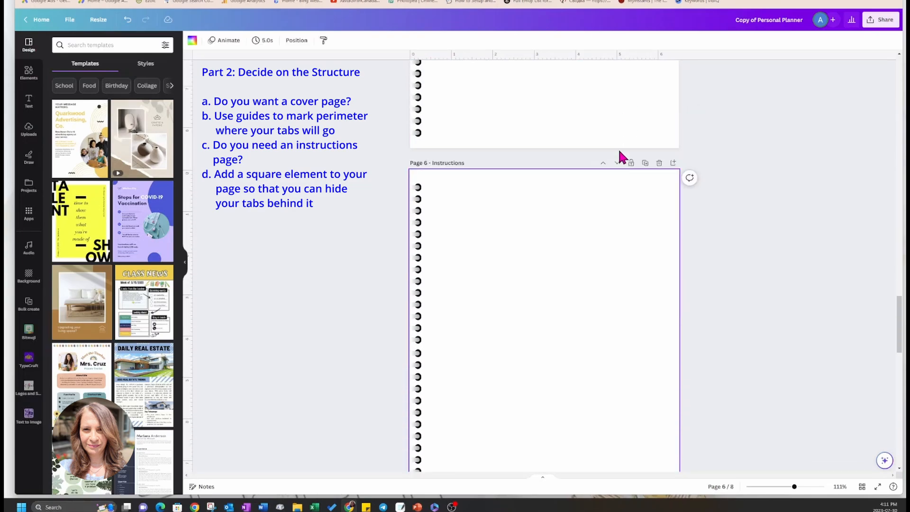
scroll(619, 178, up, 10)
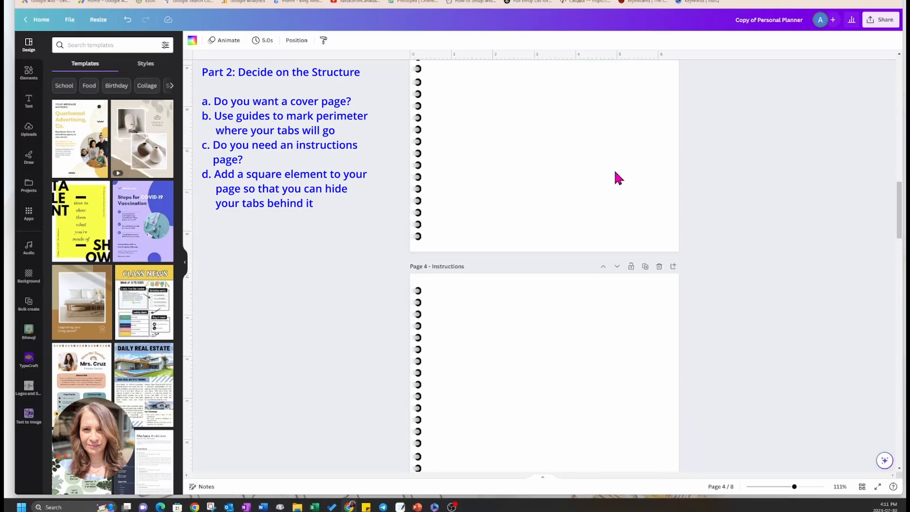
scroll(581, 287, down, 4)
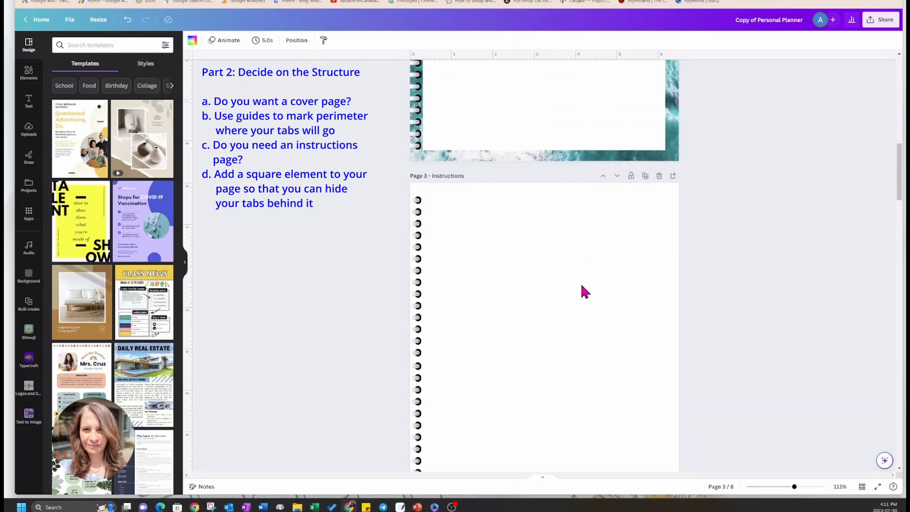
scroll(569, 189, up, 1)
scroll(559, 210, up, 5)
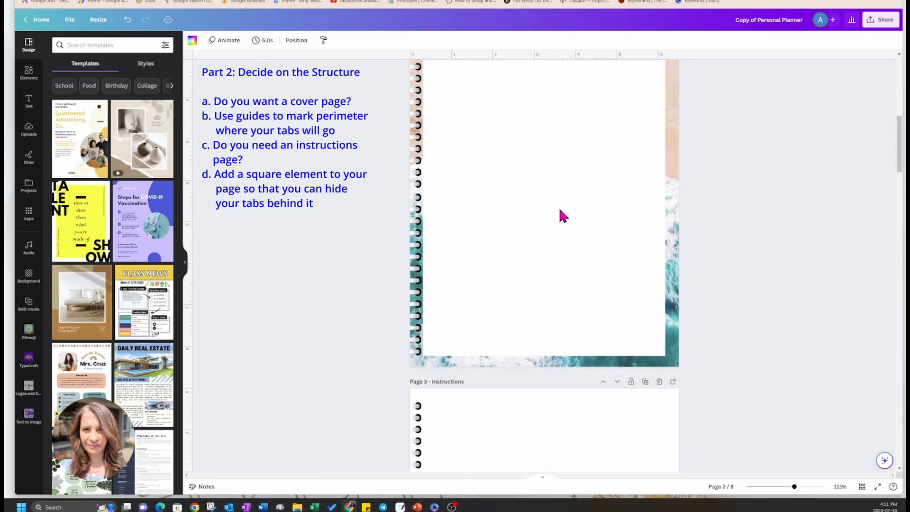
scroll(548, 256, down, 2)
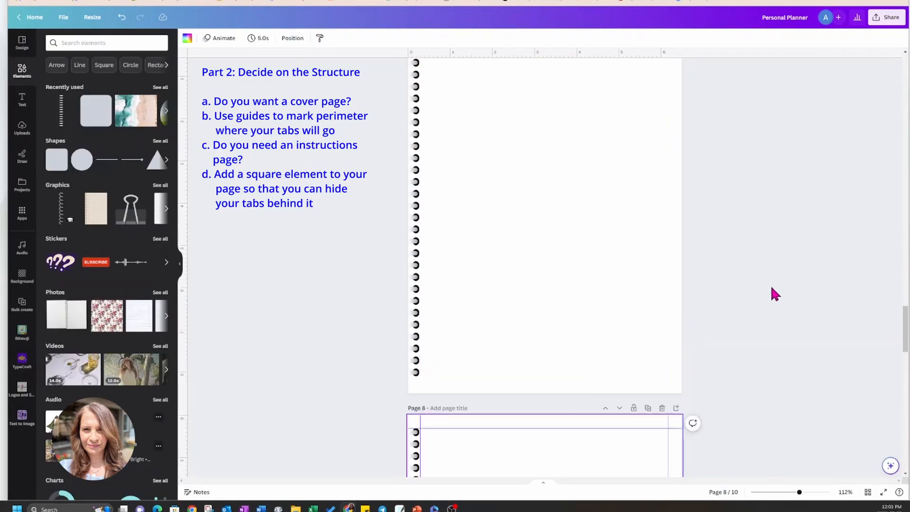
Give page 1 the page title "Cover".
scroll(772, 313, down, 3)
scroll(774, 320, up, 15)
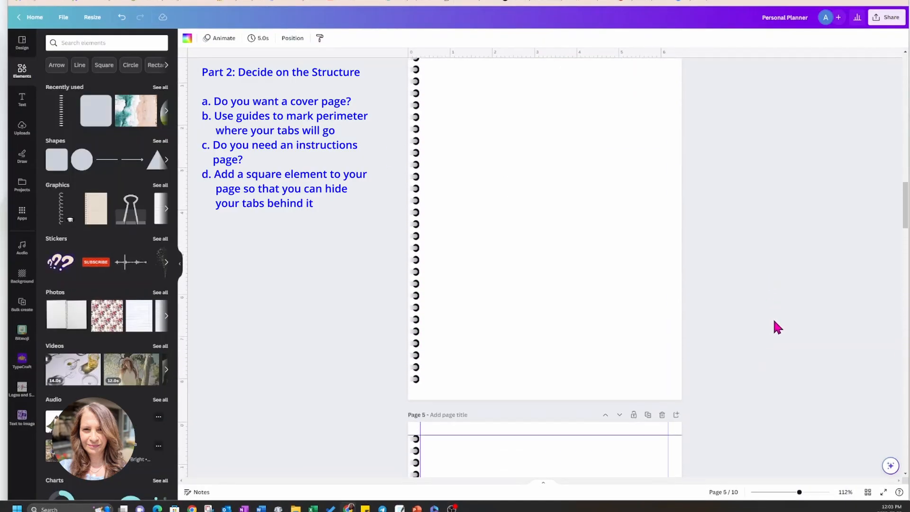
scroll(772, 321, up, 15)
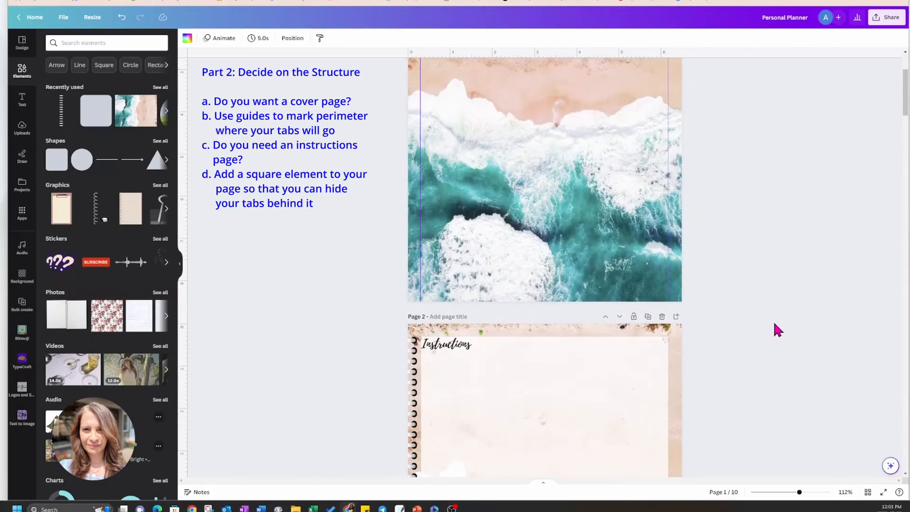
click(447, 72)
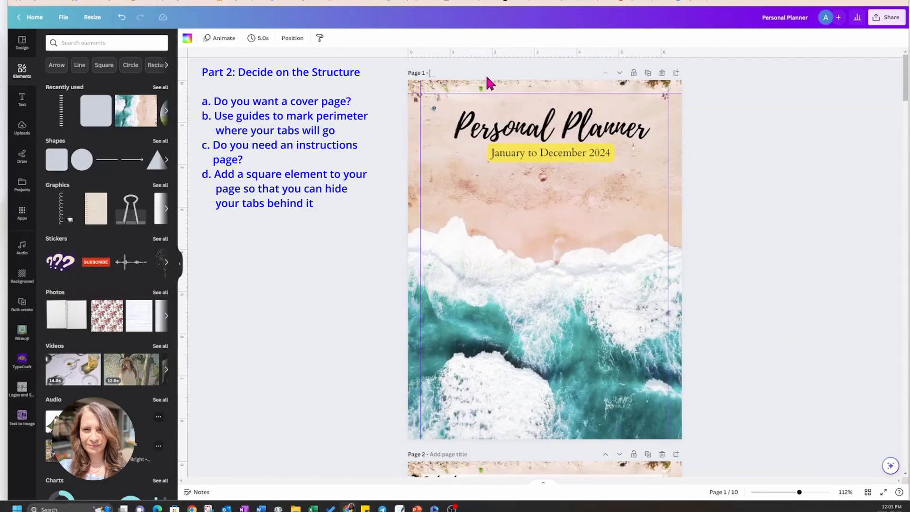
text(over)
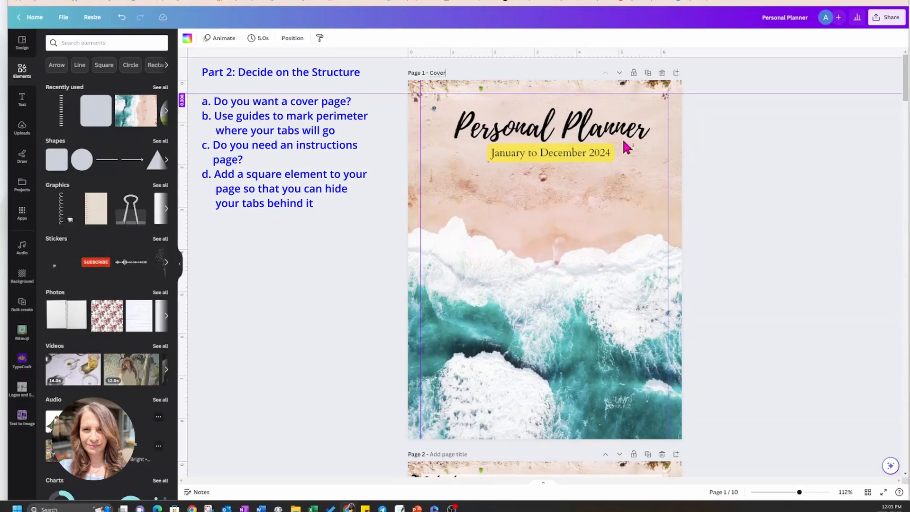
click(720, 171)
Give page 2 the page title "Instructions".
scroll(773, 223, down, 3)
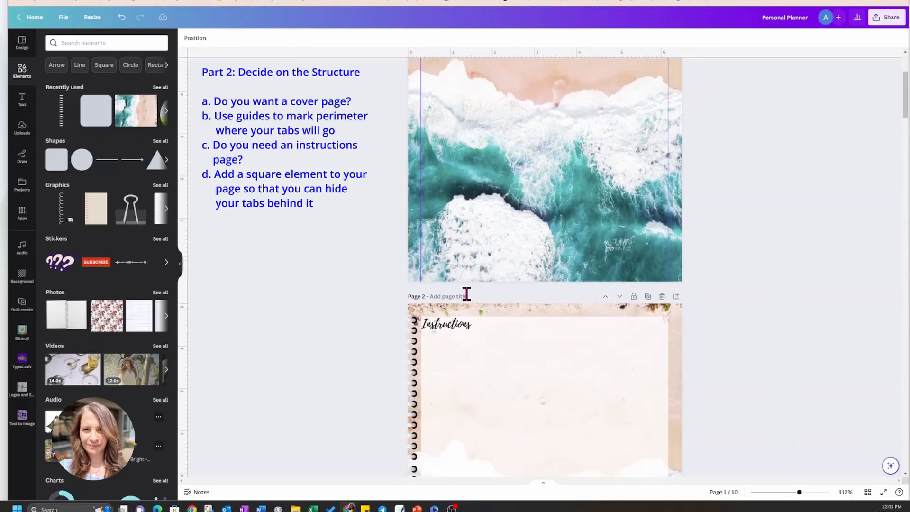
click(461, 294)
scroll(735, 362, down, 8)
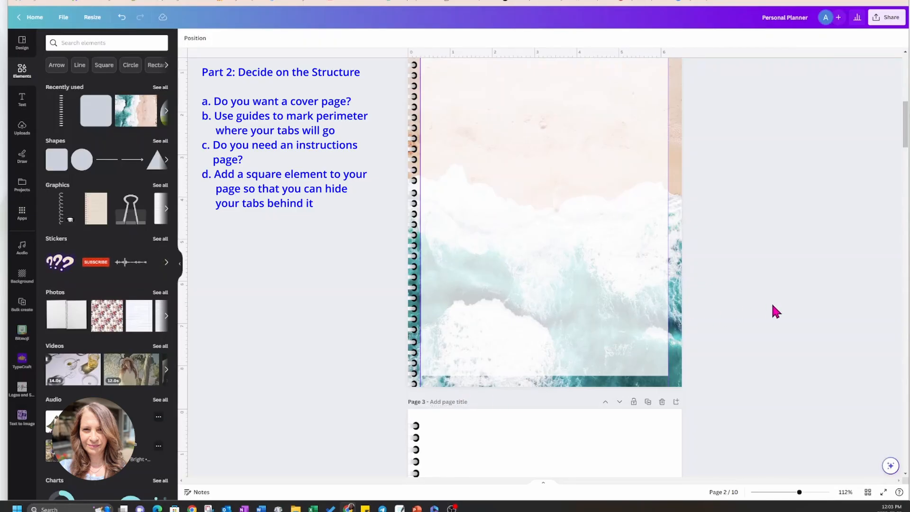
scroll(768, 304, down, 4)
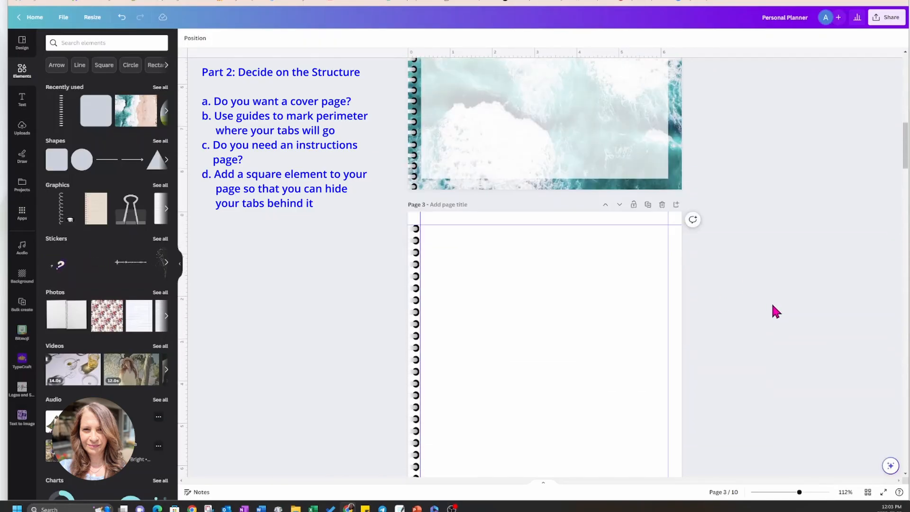
scroll(738, 251, up, 3)
scroll(765, 253, up, 3)
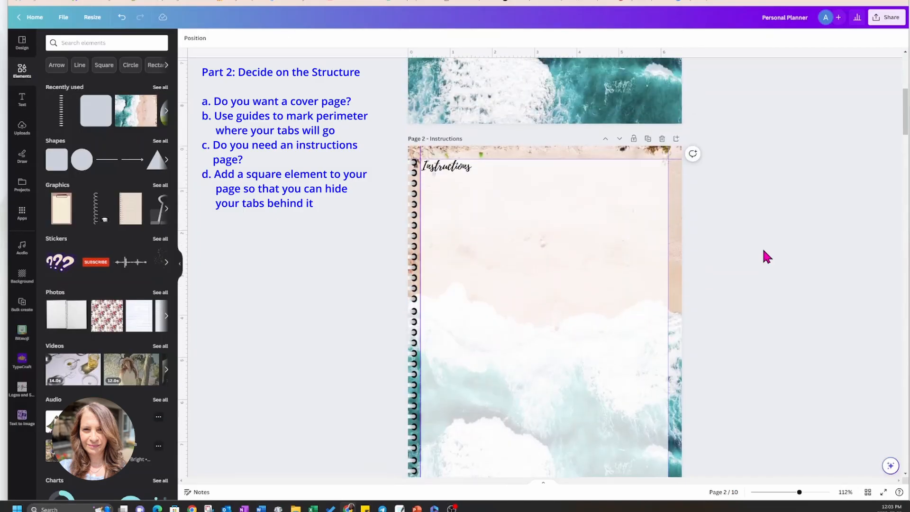
Make page 3 the active page and search the design templates for "annual calendars".
scroll(764, 253, down, 6)
click(624, 337)
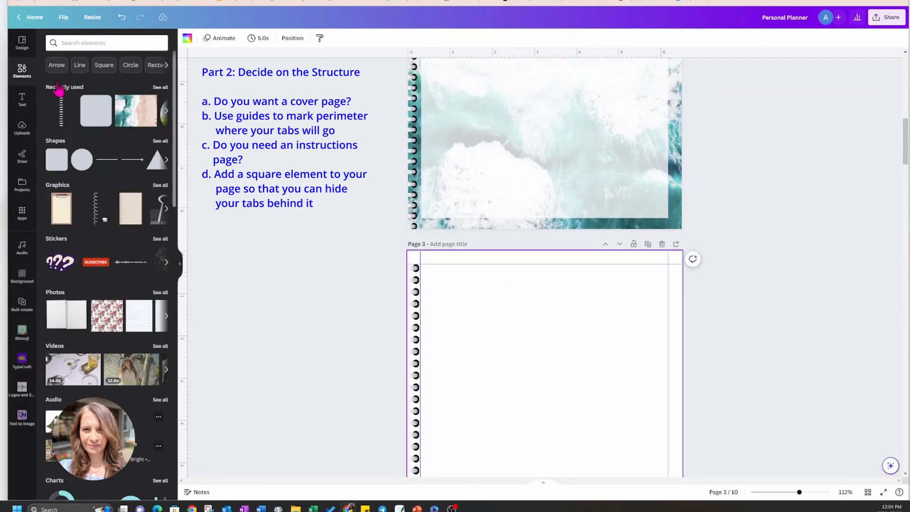
click(22, 41)
click(73, 43)
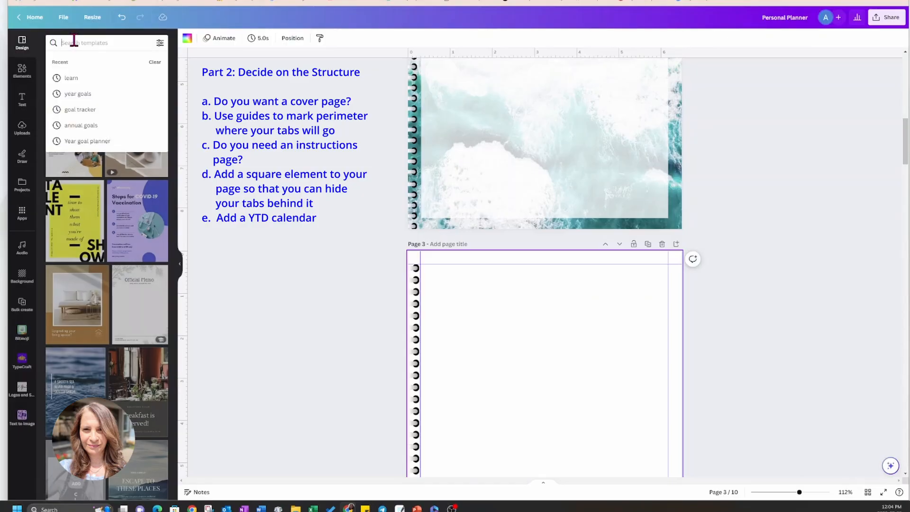
text(annual)
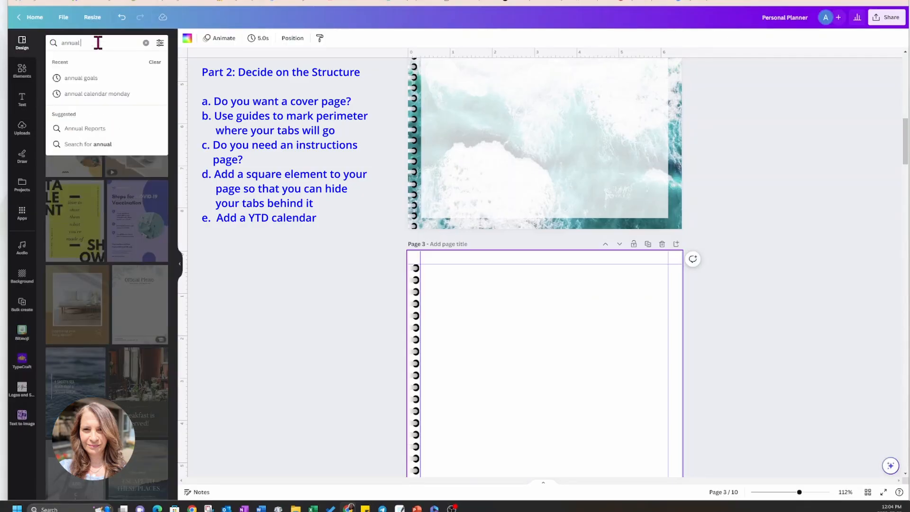
text( calendars)
key(Return)
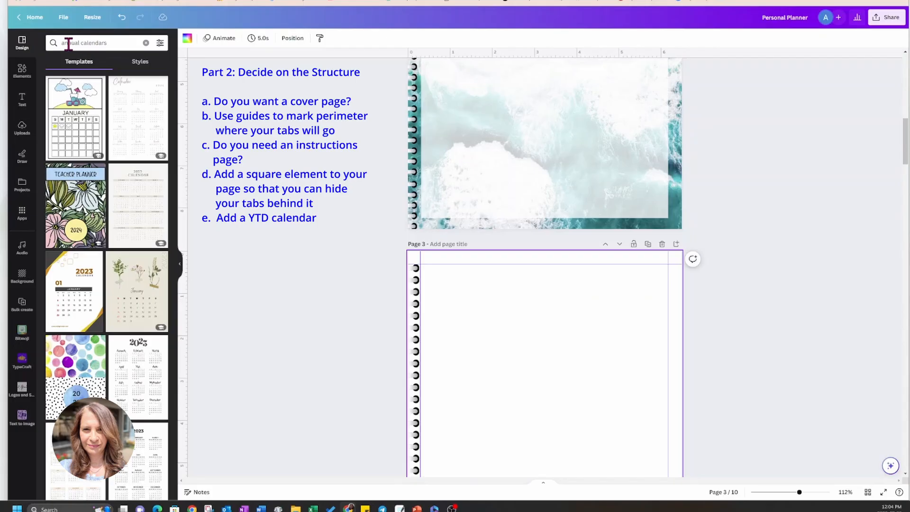
Narrow the template search to "annual calendars monday" and open the Minimal and Clean Calendar template.
click(114, 43)
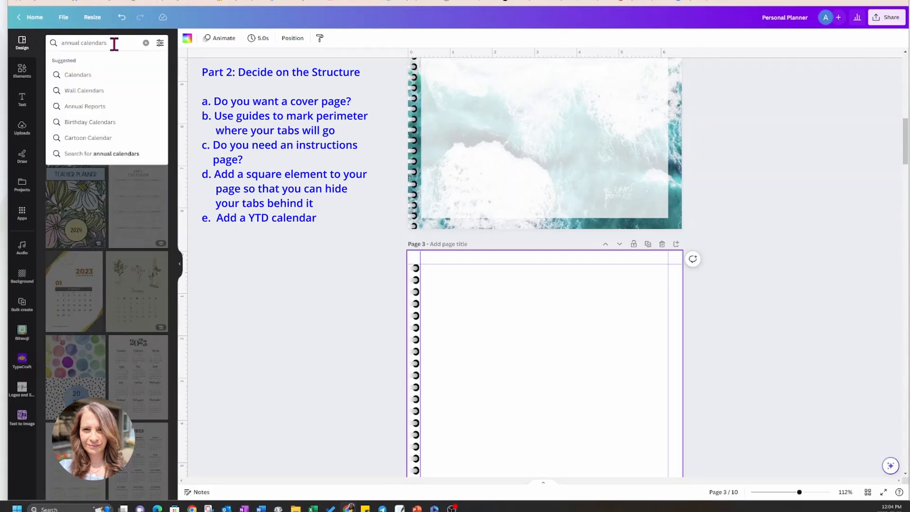
text(monday)
key(Return)
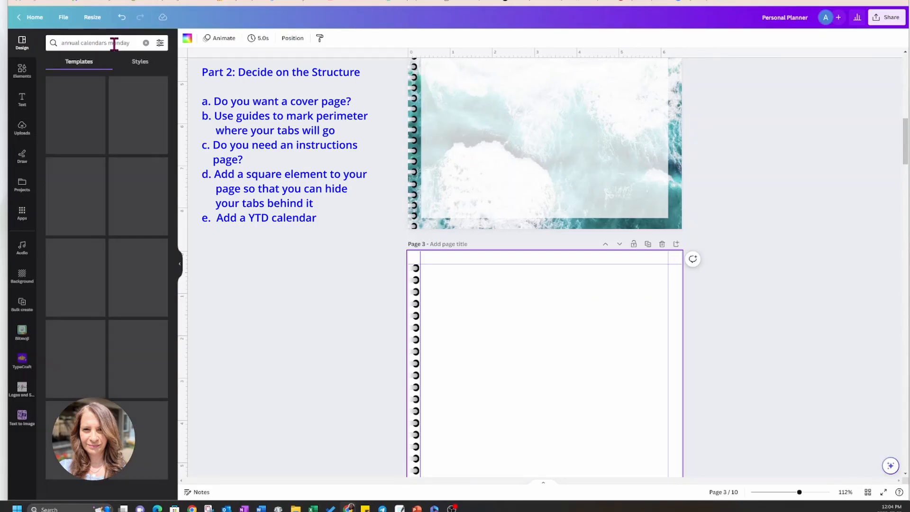
click(134, 135)
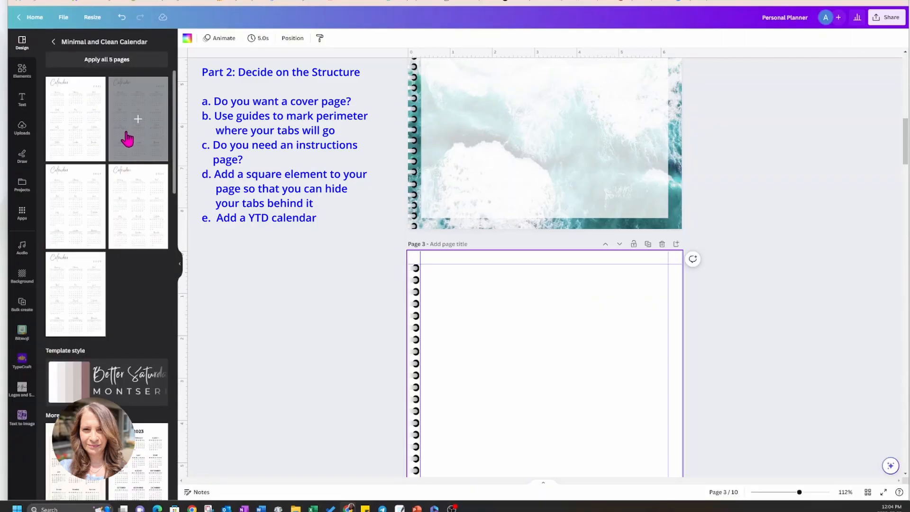
Apply the second page of the Minimal and Clean Calendar template, the Monday-start 2023 year calendar, to page 3.
scroll(851, 269, down, 3)
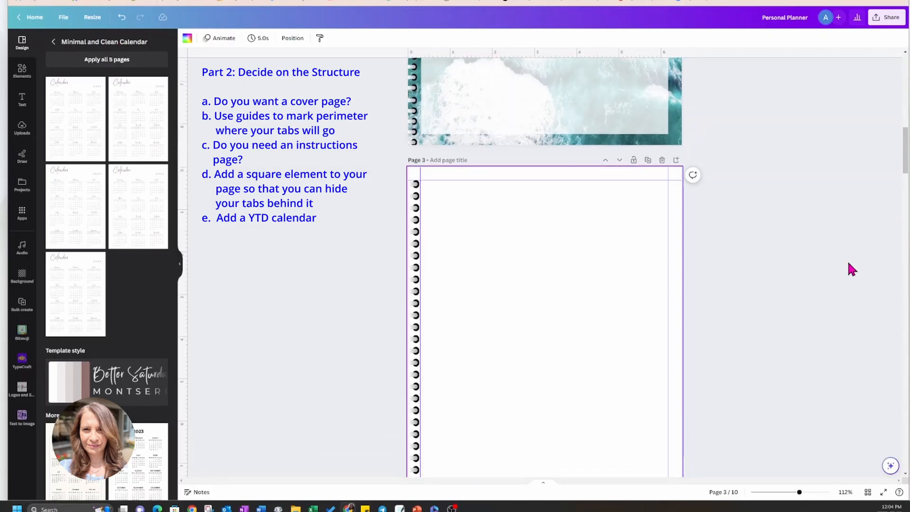
click(140, 124)
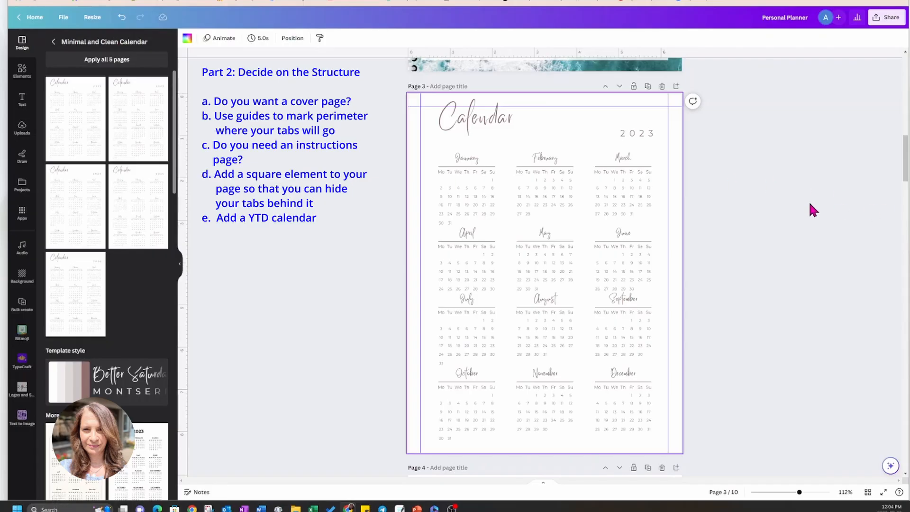
scroll(806, 204, down, 1)
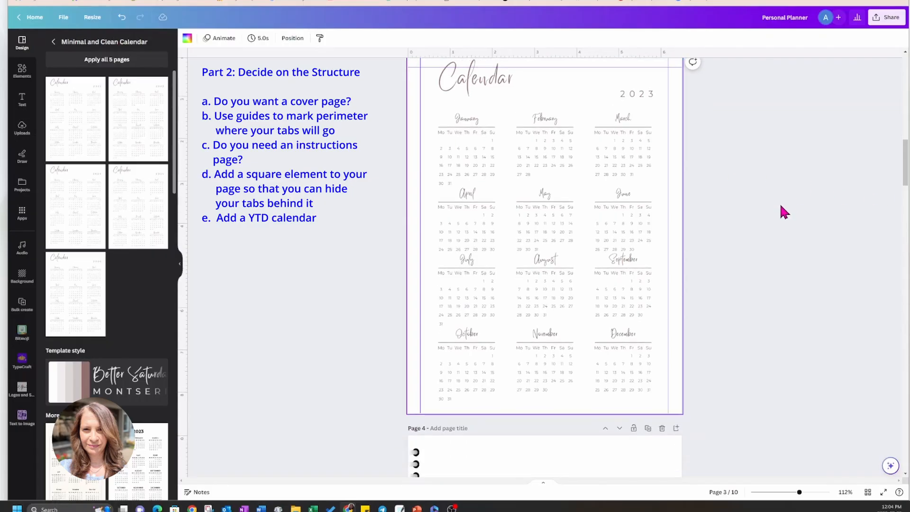
scroll(780, 206, up, 1)
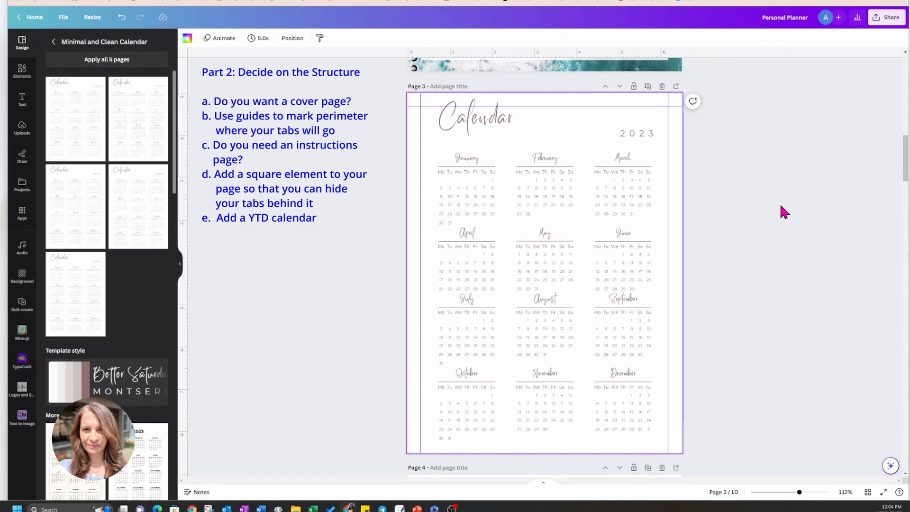
Set the "Calendar" title on page 3 in the Playlist Script font and colour it black.
click(477, 119)
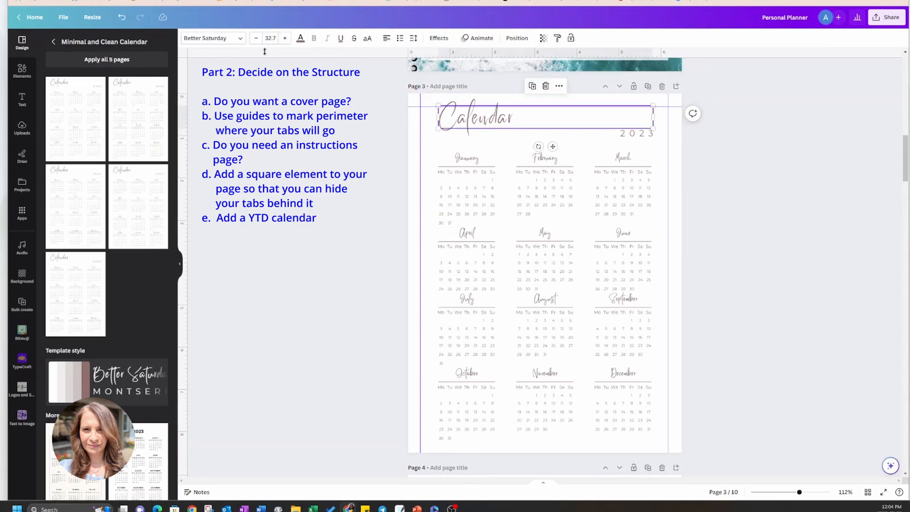
click(237, 42)
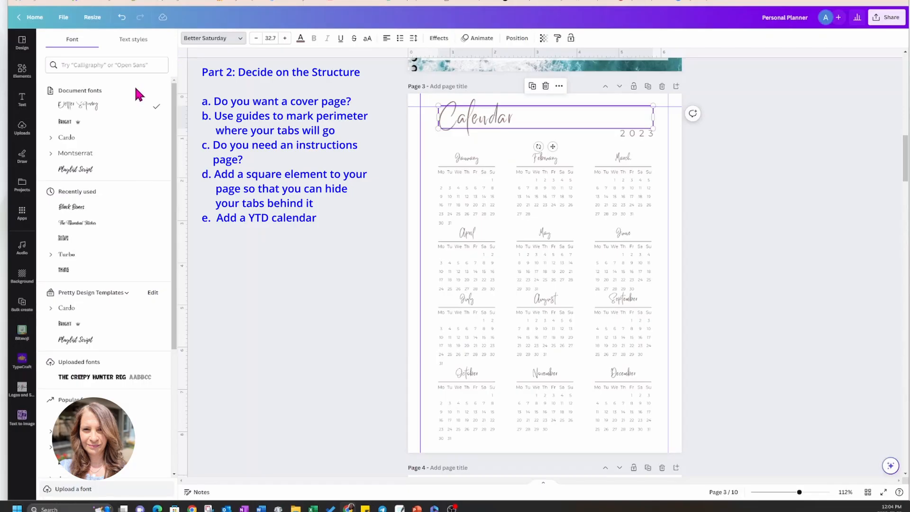
click(101, 170)
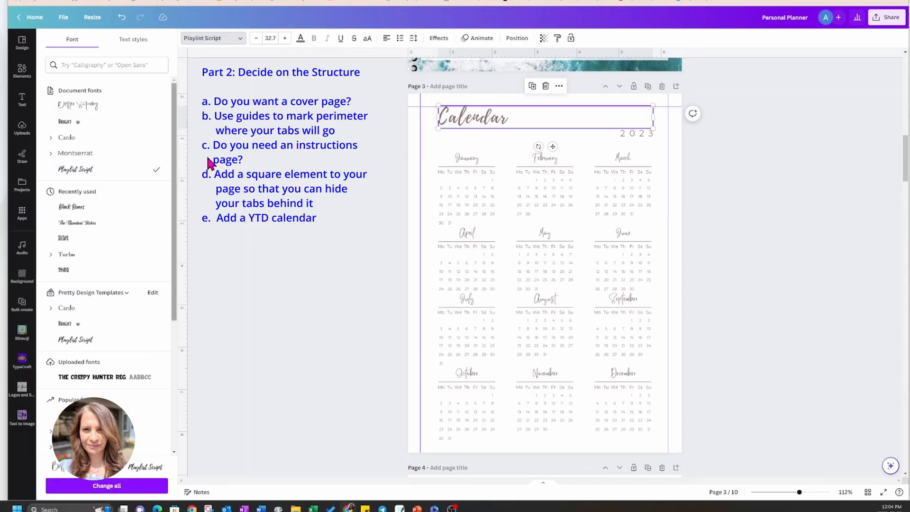
click(300, 39)
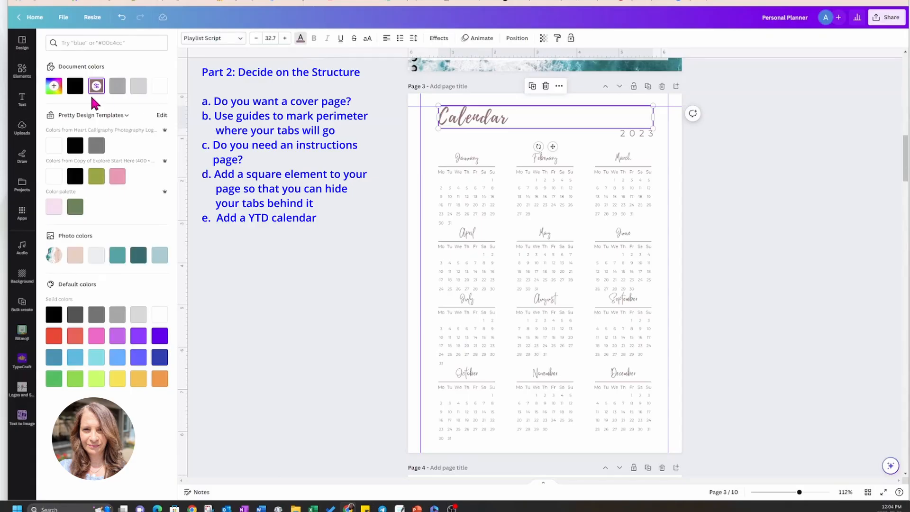
click(75, 86)
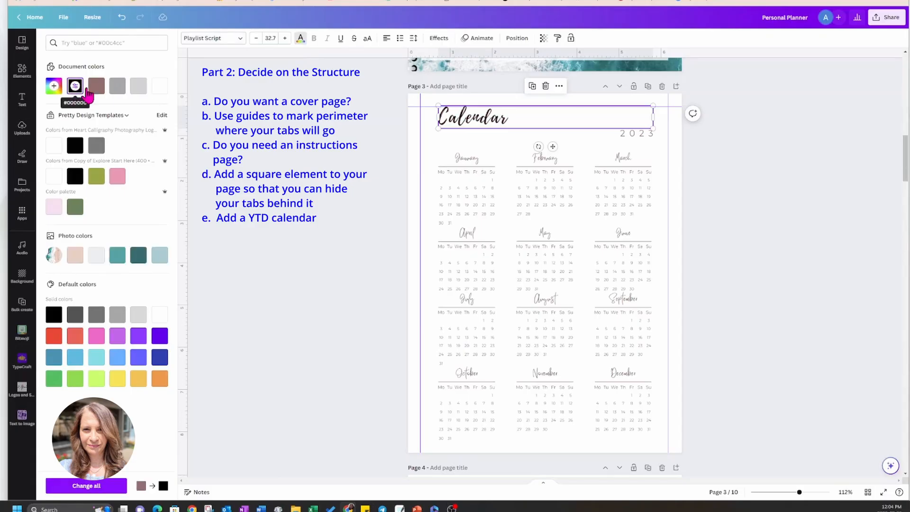
Change the January heading to the Bright font in black, applying both the font and the colour change to all matching text.
click(469, 160)
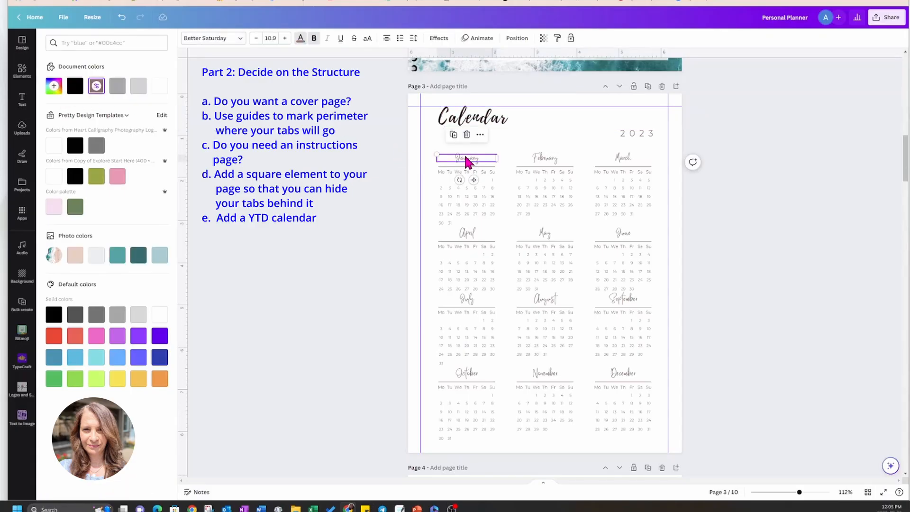
click(240, 40)
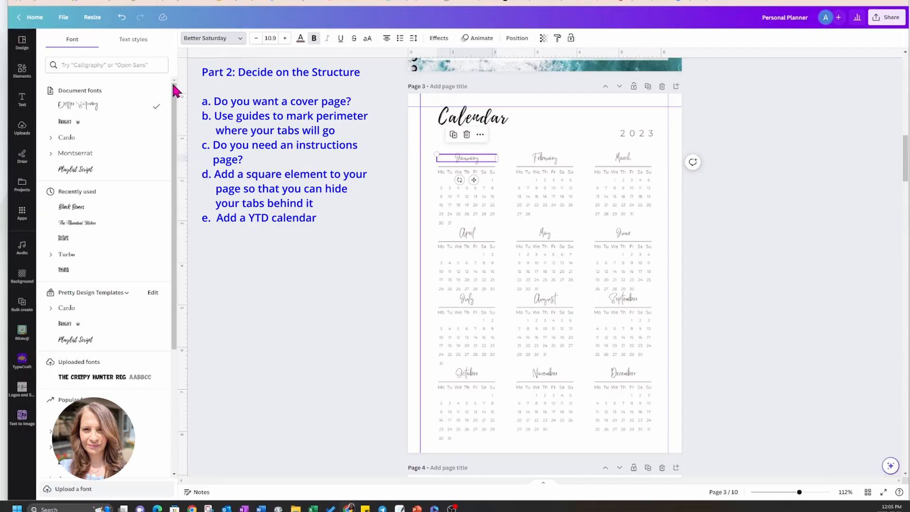
click(72, 124)
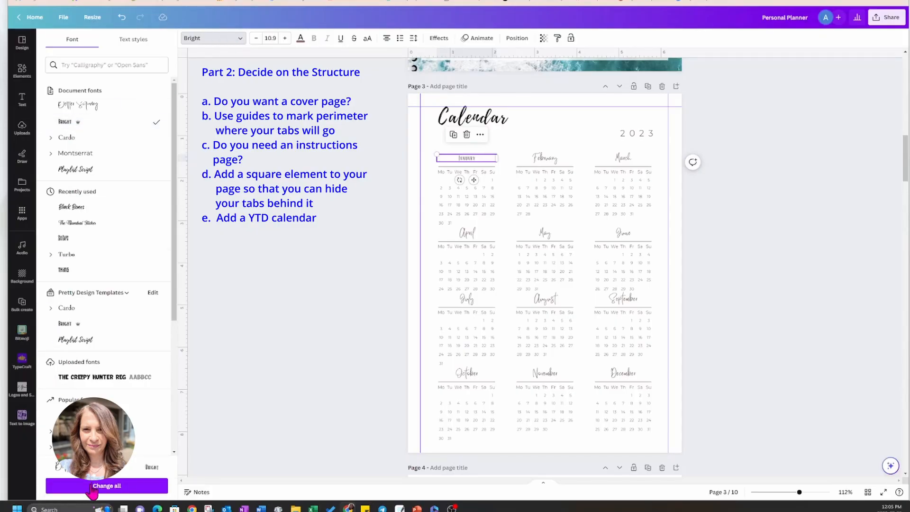
click(106, 485)
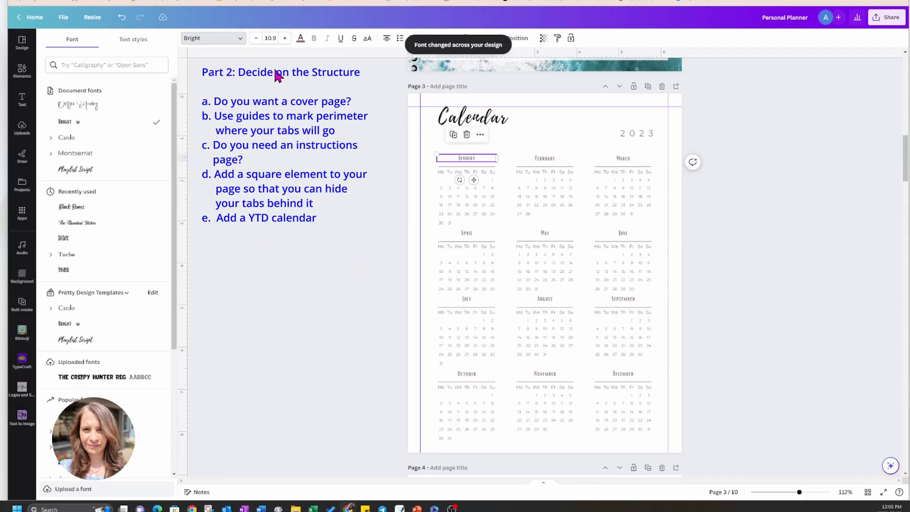
click(301, 39)
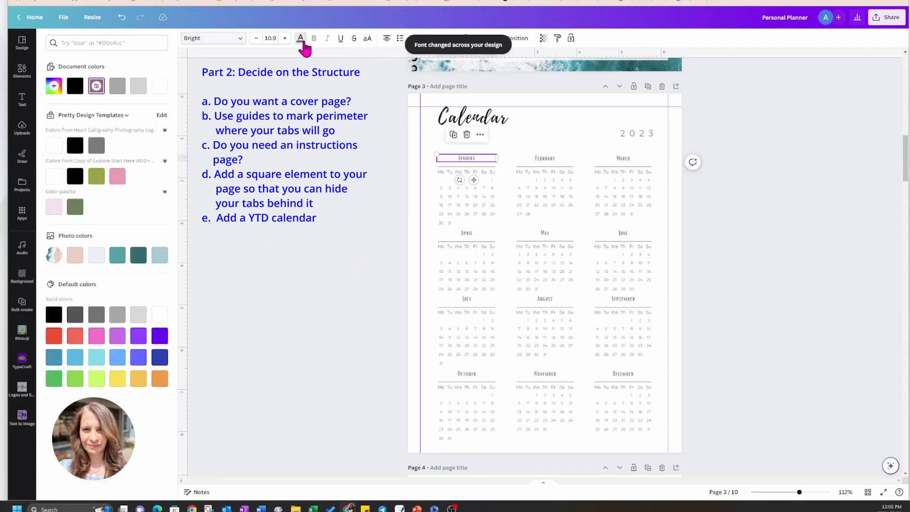
click(74, 145)
click(83, 488)
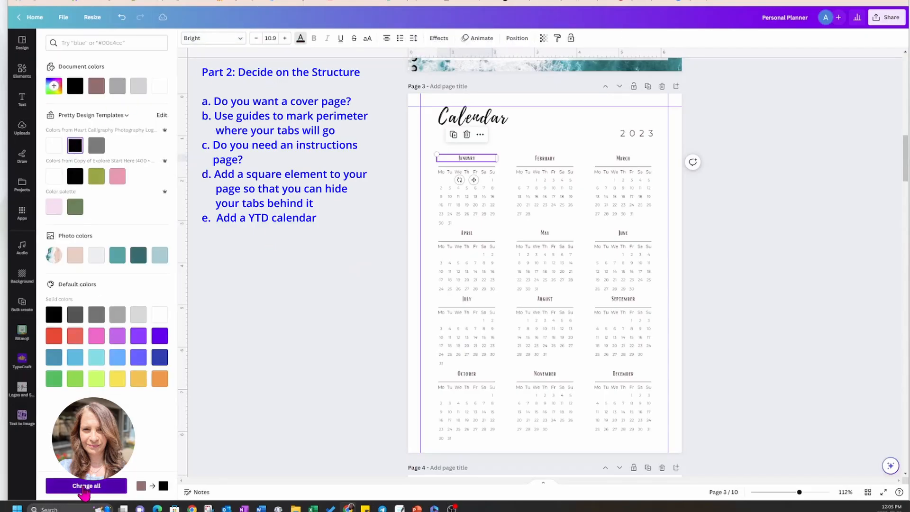
Recolour the line under January black and apply that colour change to all matching elements.
click(442, 164)
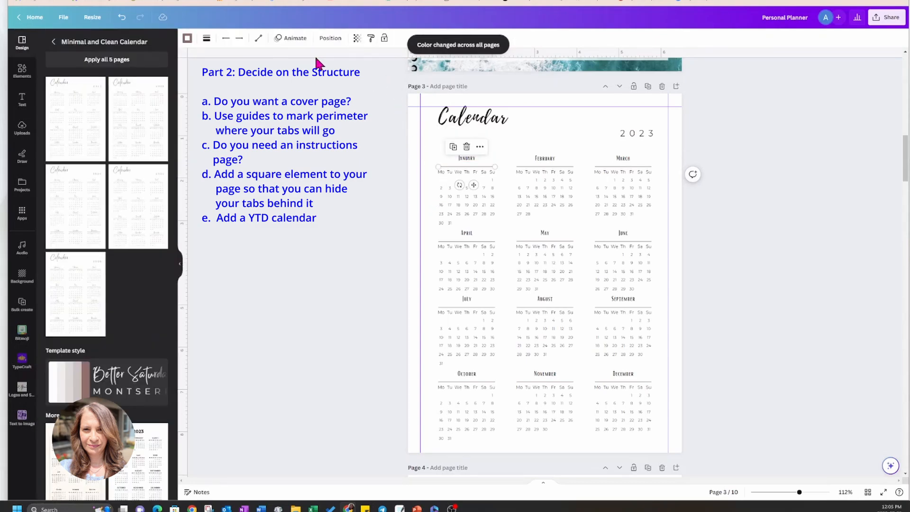
click(188, 38)
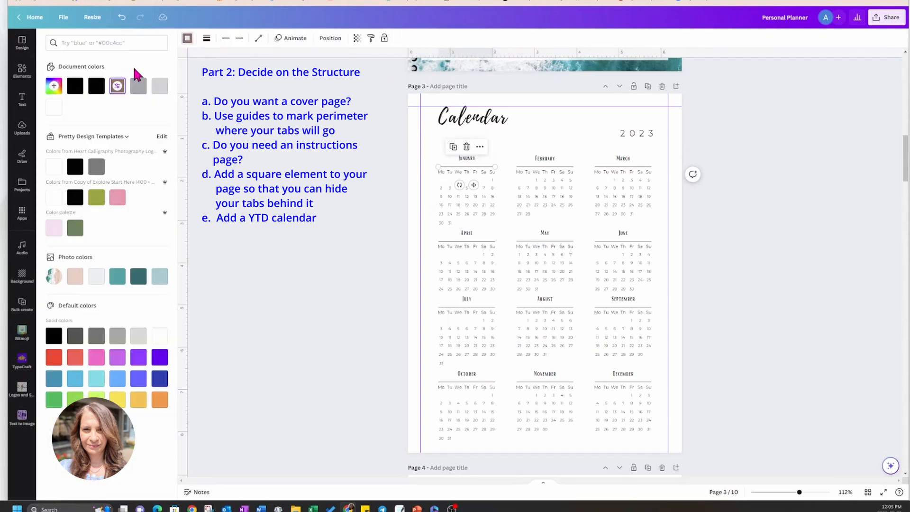
click(75, 87)
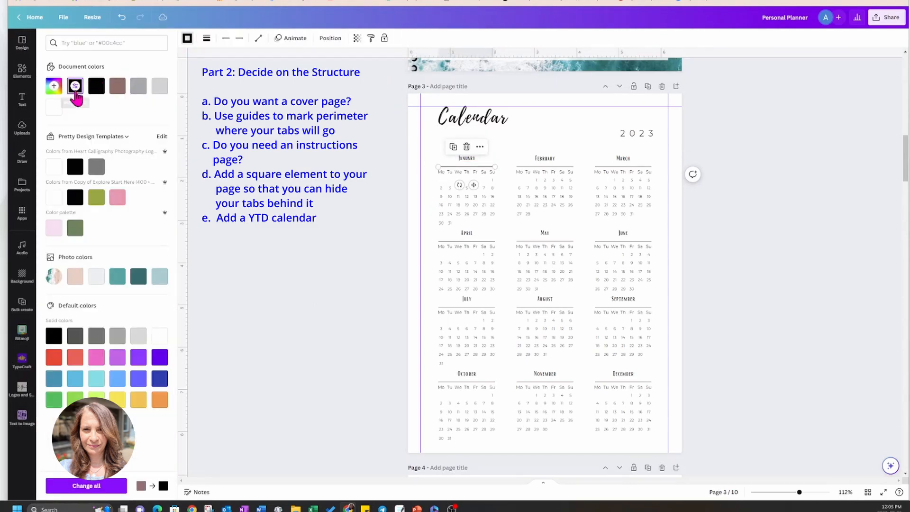
click(100, 486)
click(777, 154)
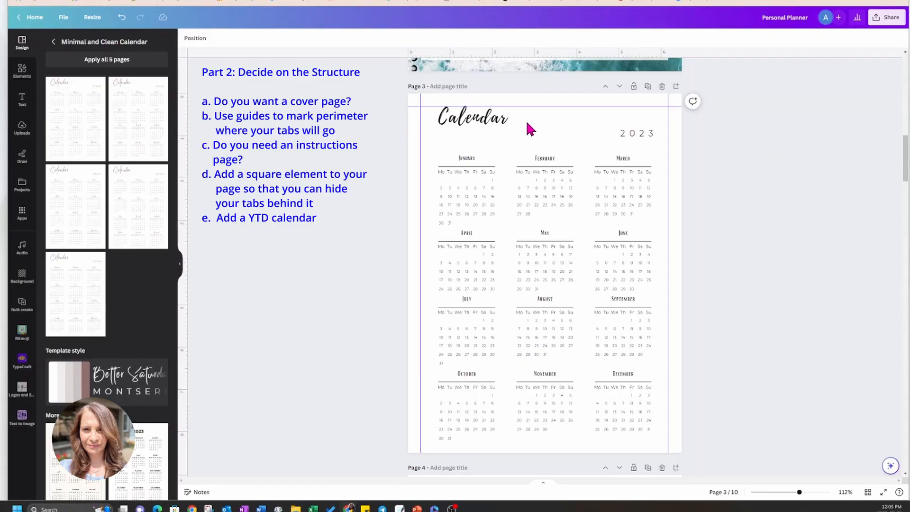
Narrow the "Calendar" title's text box to fit its word and move the 2023 text up level with the title.
click(484, 121)
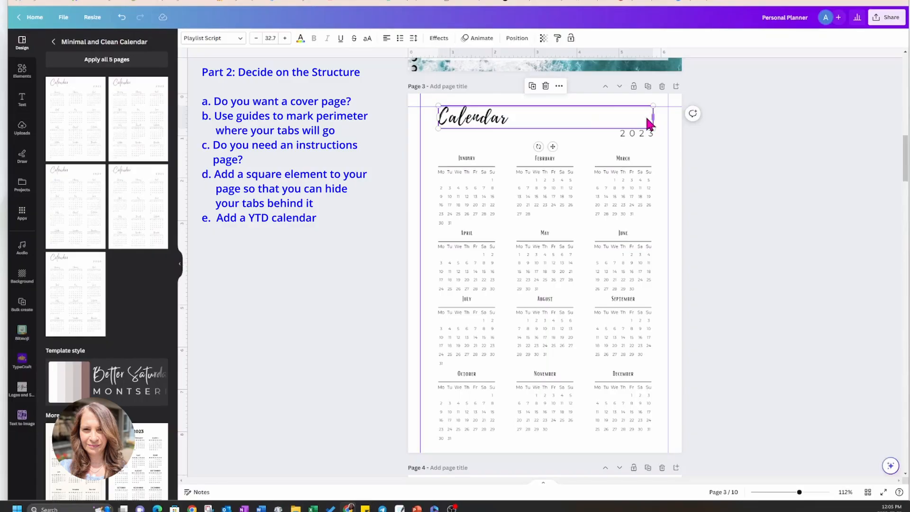
drag(652, 117, 517, 117)
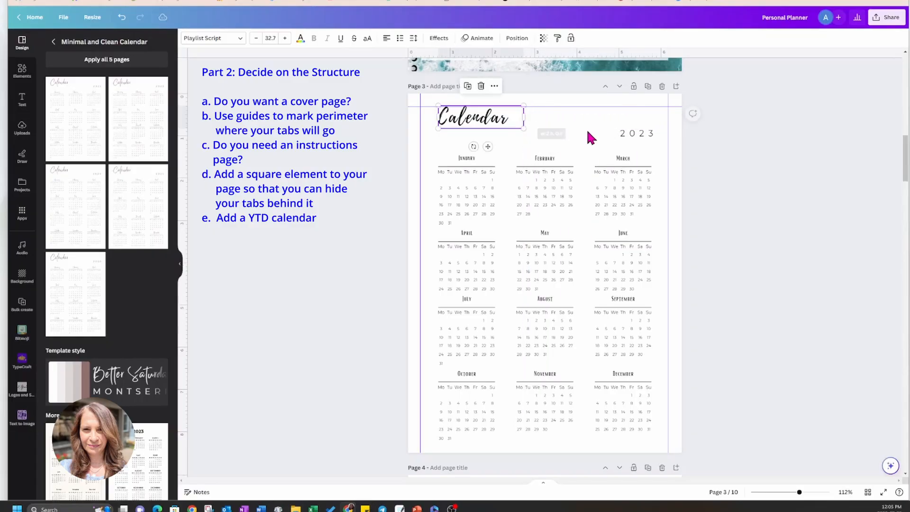
click(634, 136)
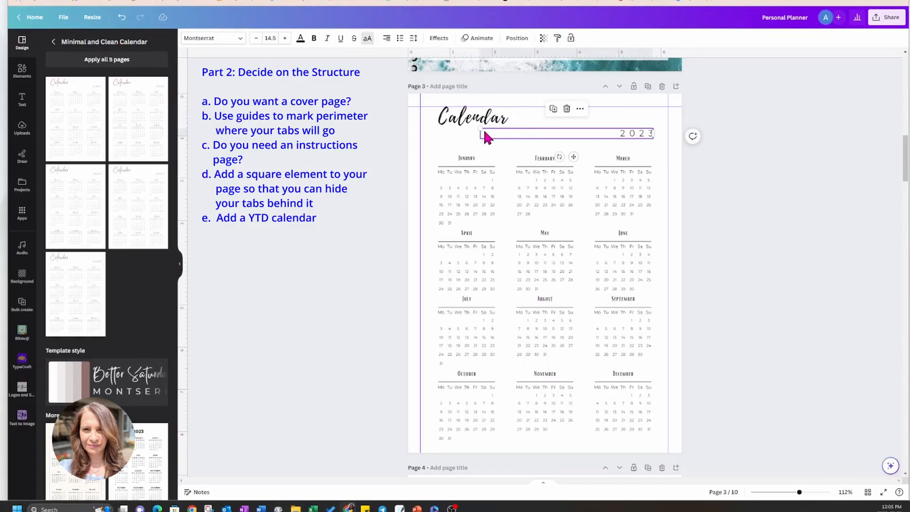
drag(653, 134, 609, 143)
click(759, 140)
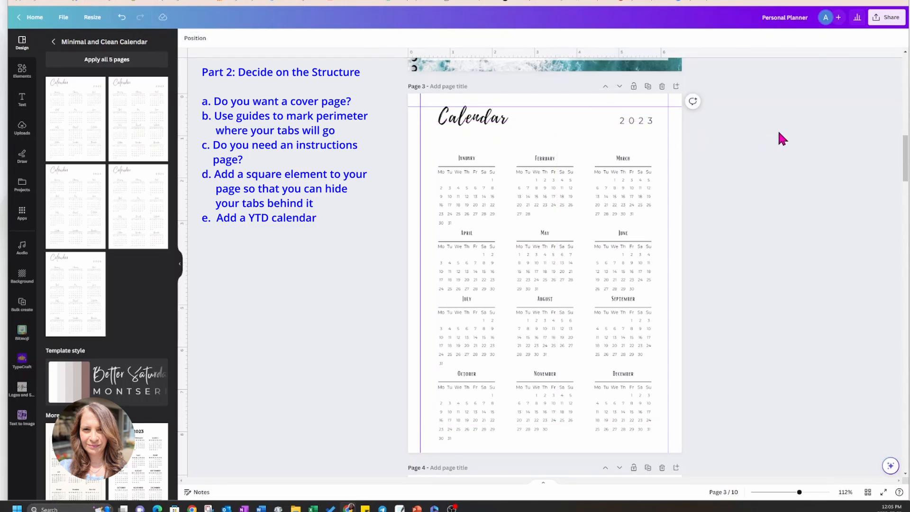
Change the page 3 title to "YTD Calendar" and widen its text box so it fits on one line.
click(495, 123)
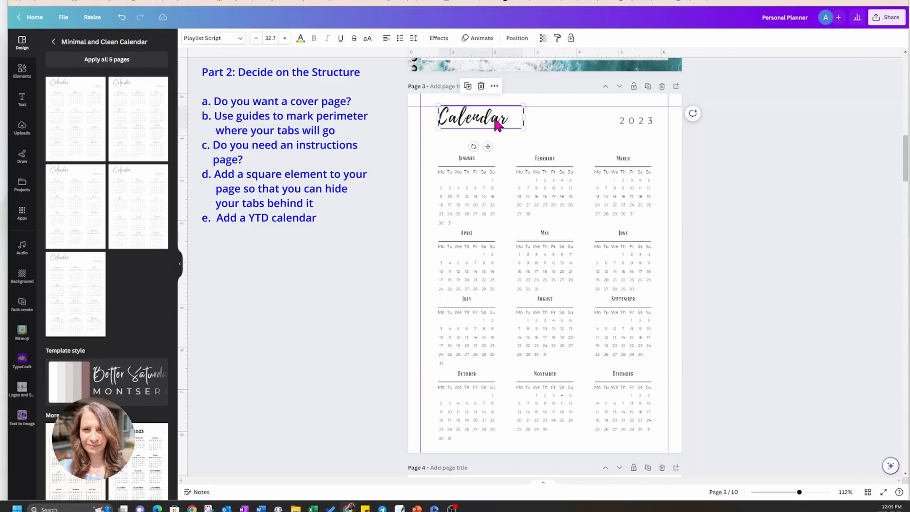
double_click(445, 122)
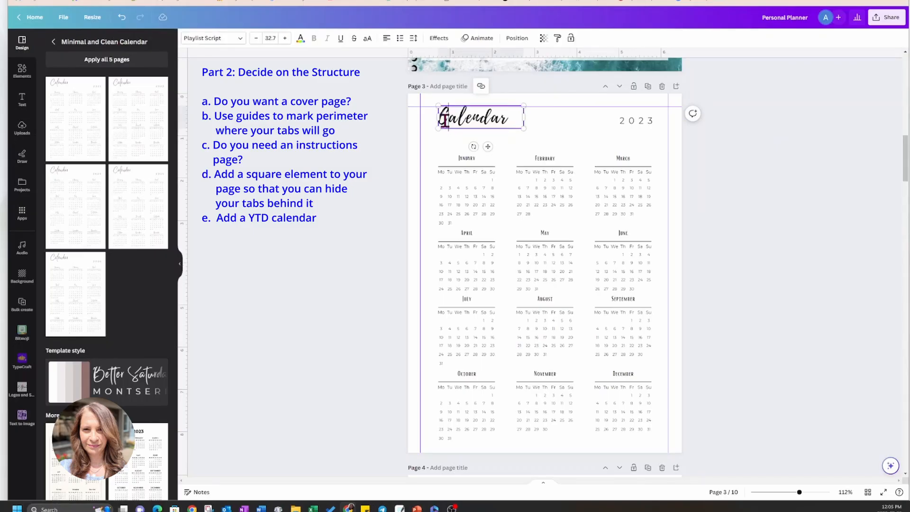
double_click(446, 122)
click(538, 116)
text(Y)
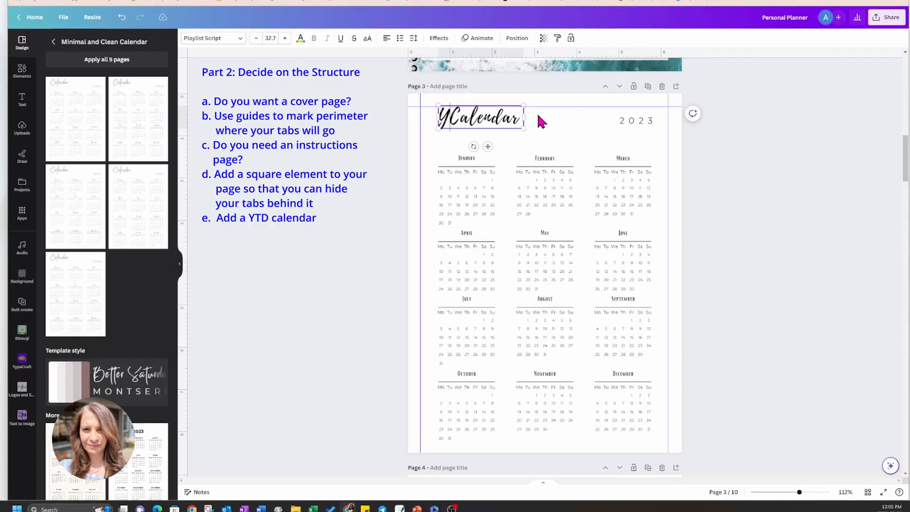
text(TD)
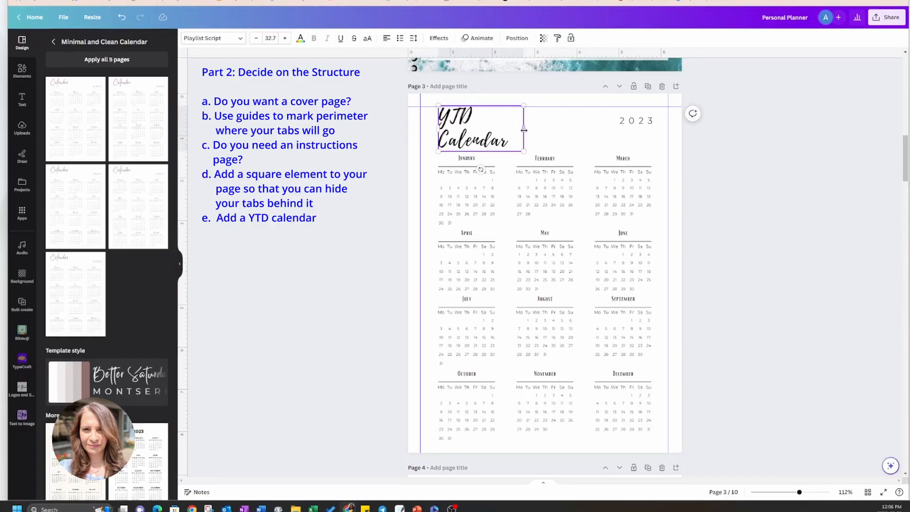
drag(524, 129, 554, 129)
click(726, 142)
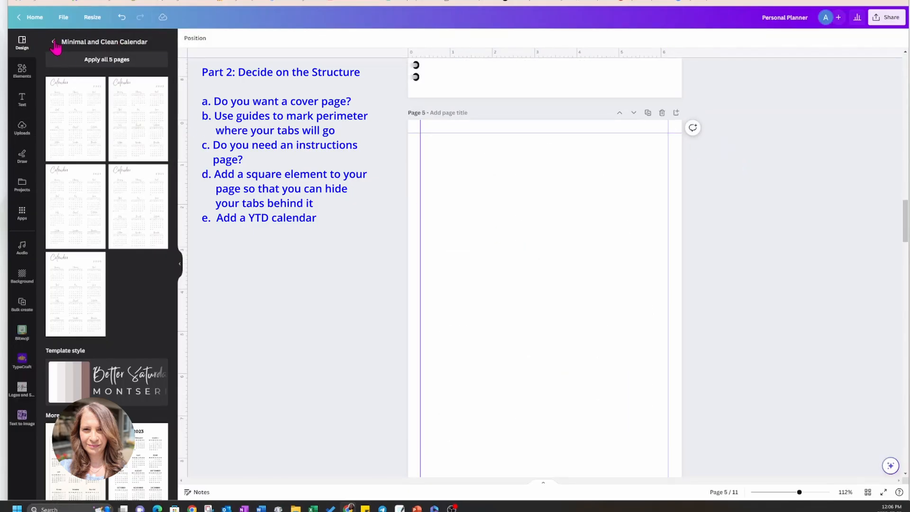
Search the templates for a January calendar and apply the January page of Minimalist Modern Red Grey 2023 Calendar to page 5.
click(53, 42)
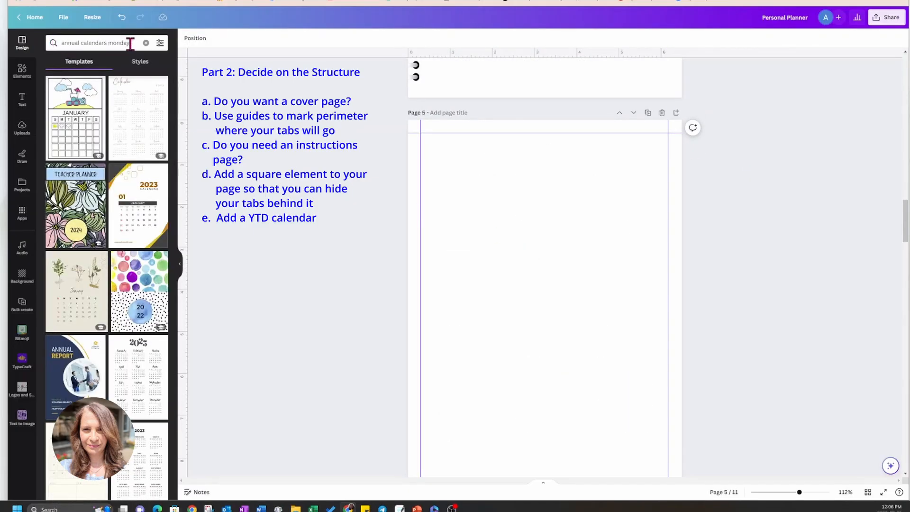
drag(130, 44, 56, 43)
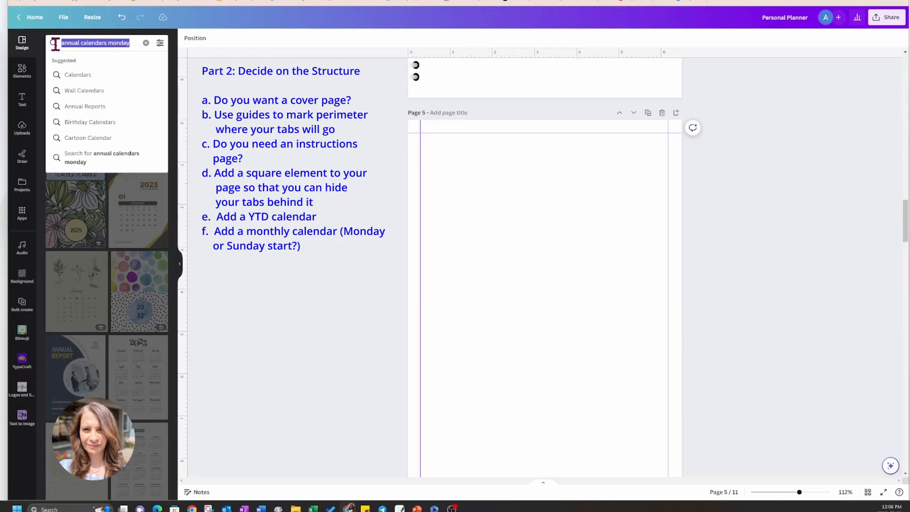
text(ja)
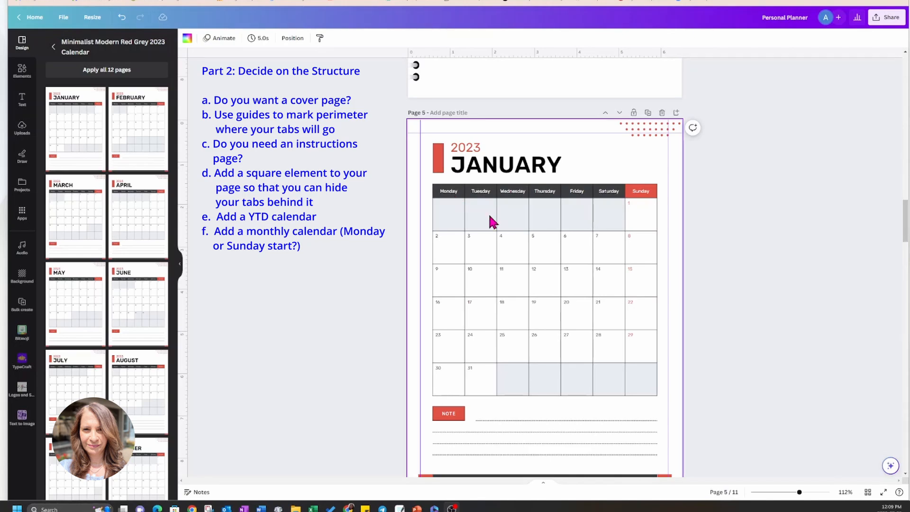
Copy the January calendar grid with its dates and note section from page 5 onto the spiral-bound page 4.
scroll(488, 216, up, 10)
scroll(489, 219, up, 3)
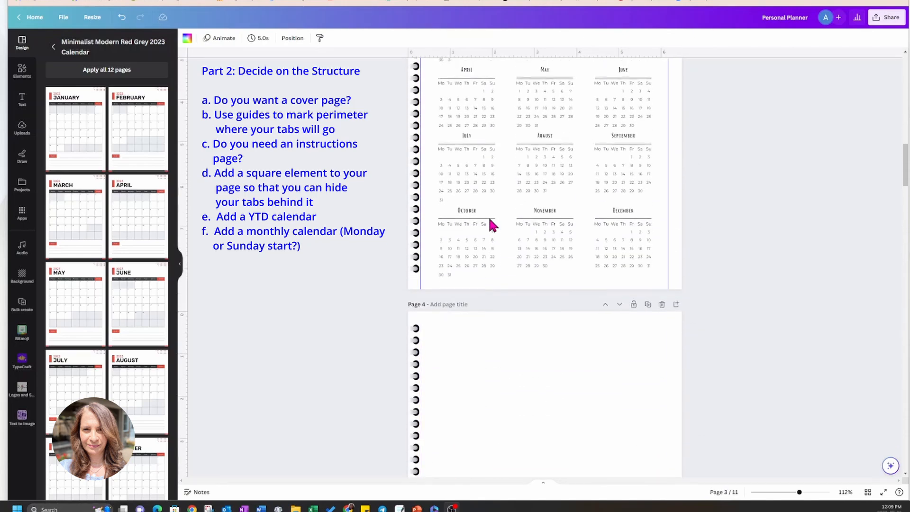
scroll(490, 219, down, 6)
scroll(490, 219, down, 7)
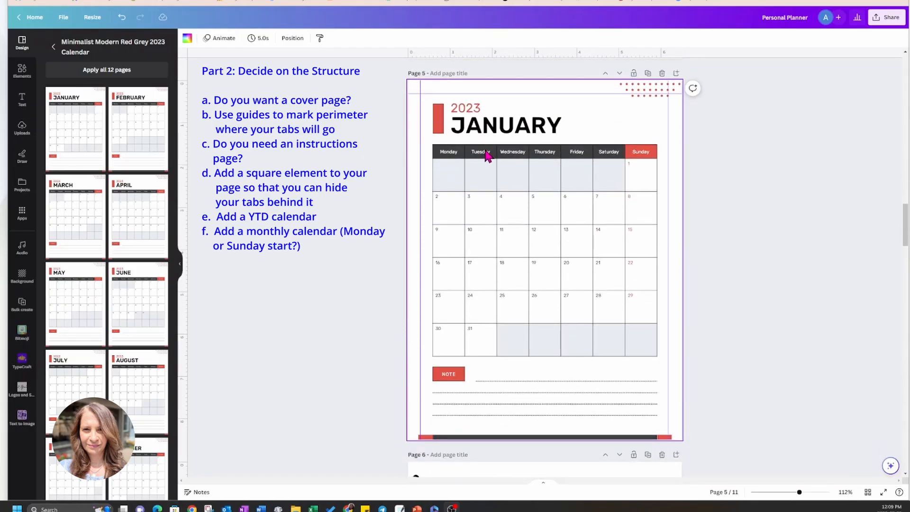
click(440, 156)
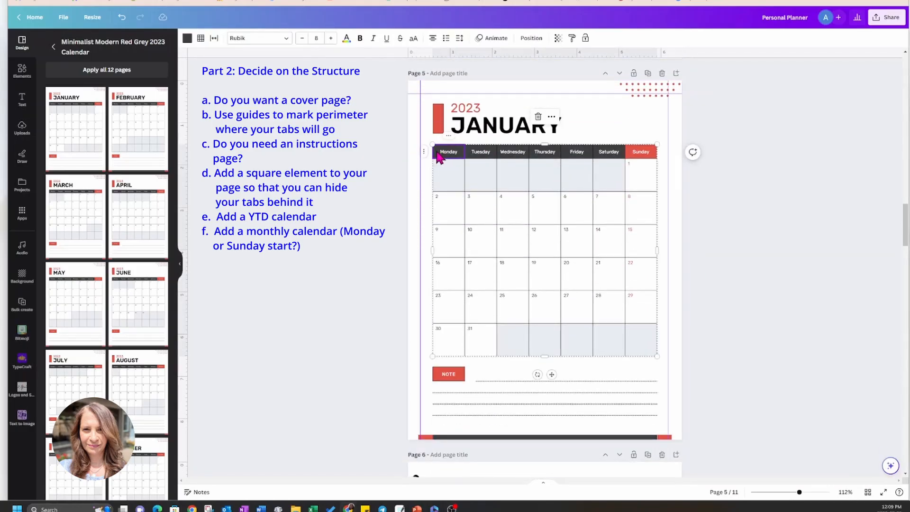
drag(398, 153, 662, 427)
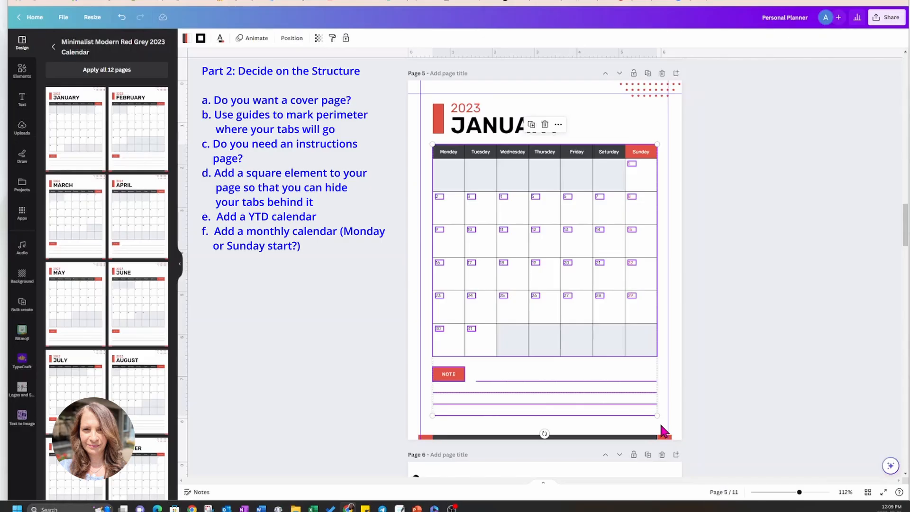
scroll(697, 282, up, 7)
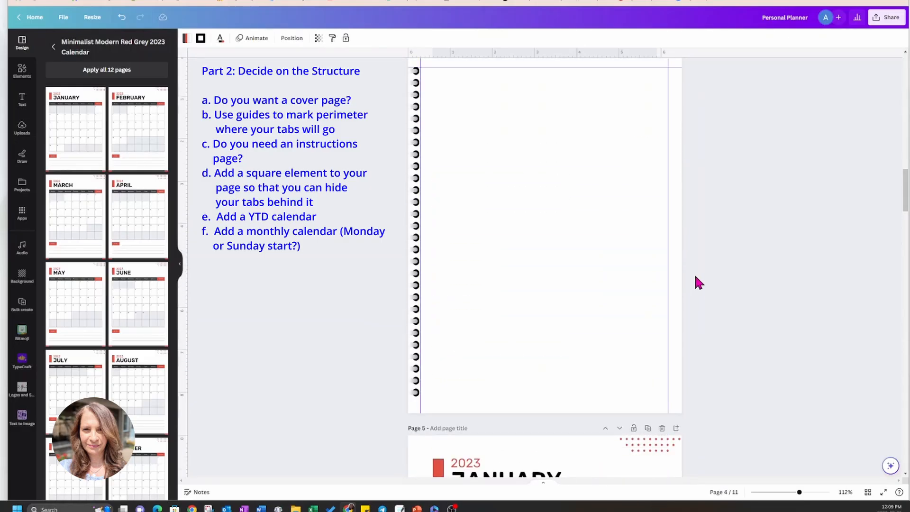
click(577, 190)
key(ctrl+v)
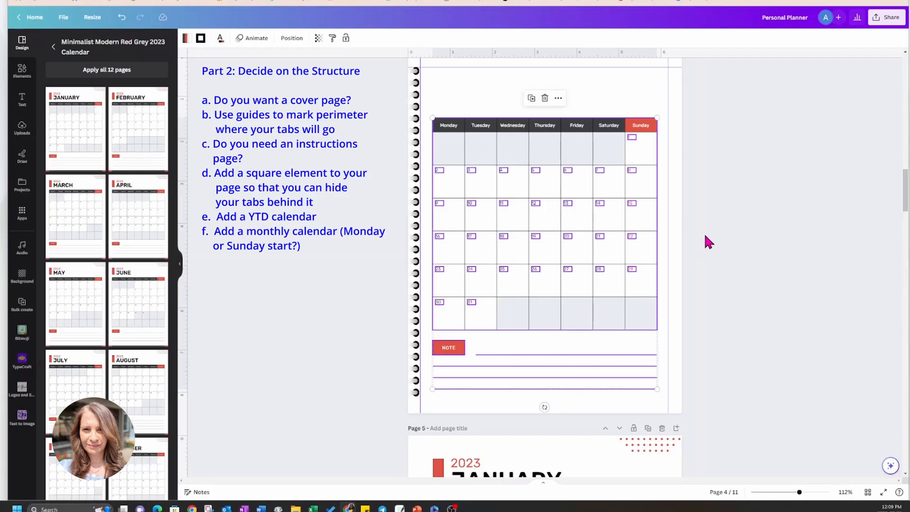
Copy the "YTD Calendar" title from page 3 onto page 4 and change its text to "January".
scroll(706, 237, up, 6)
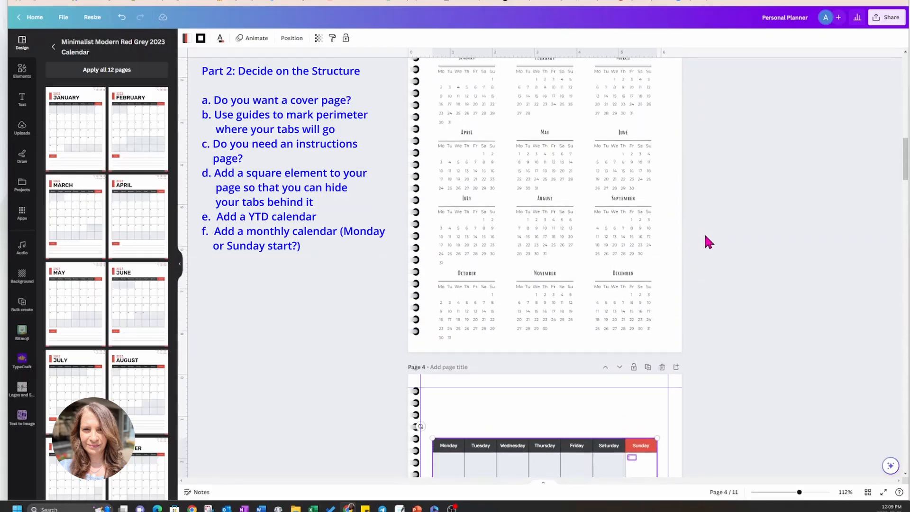
scroll(707, 242, up, 2)
click(513, 136)
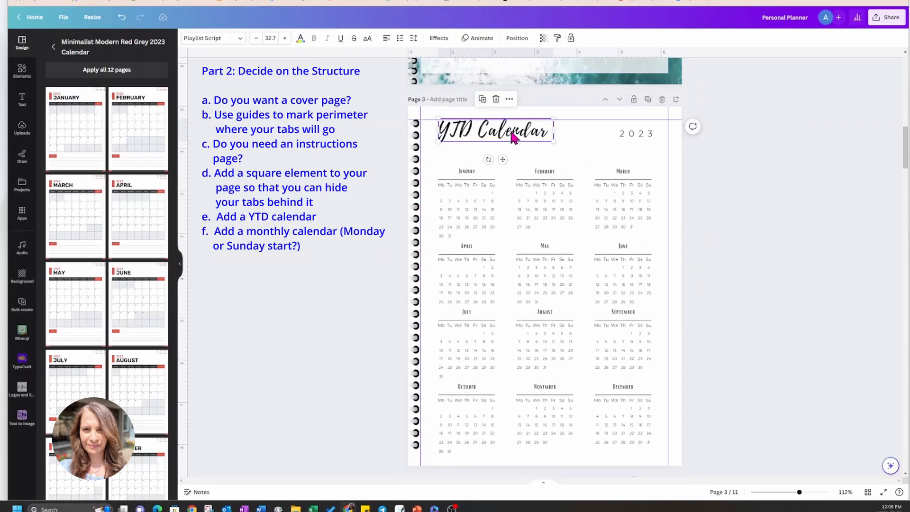
scroll(512, 137, down, 4)
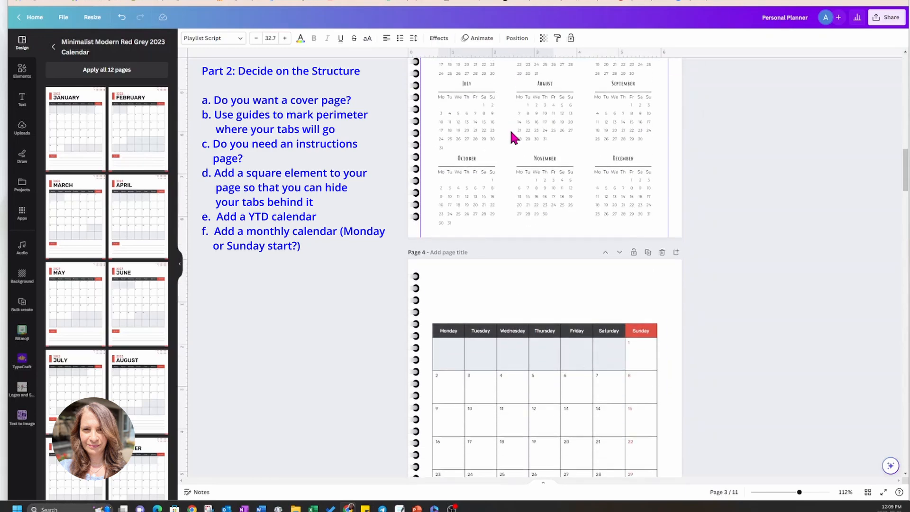
click(511, 277)
text(YTD Calendar)
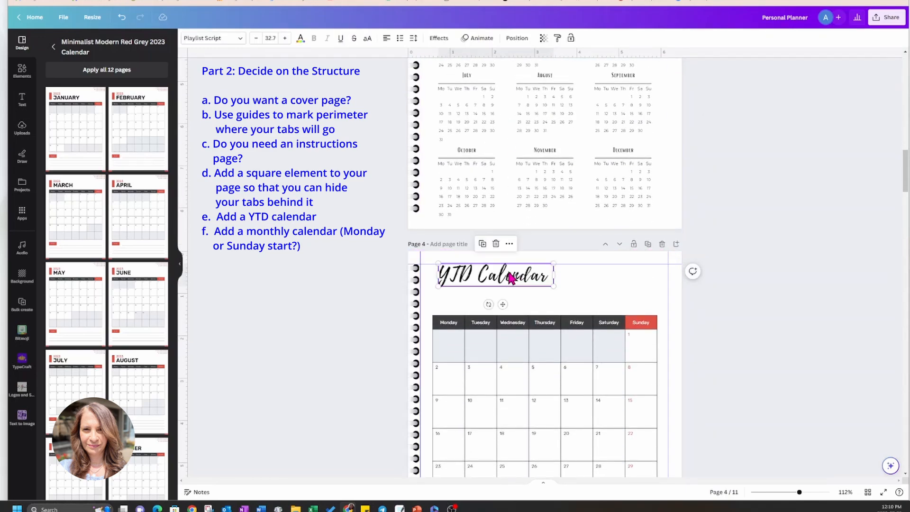
double_click(507, 271)
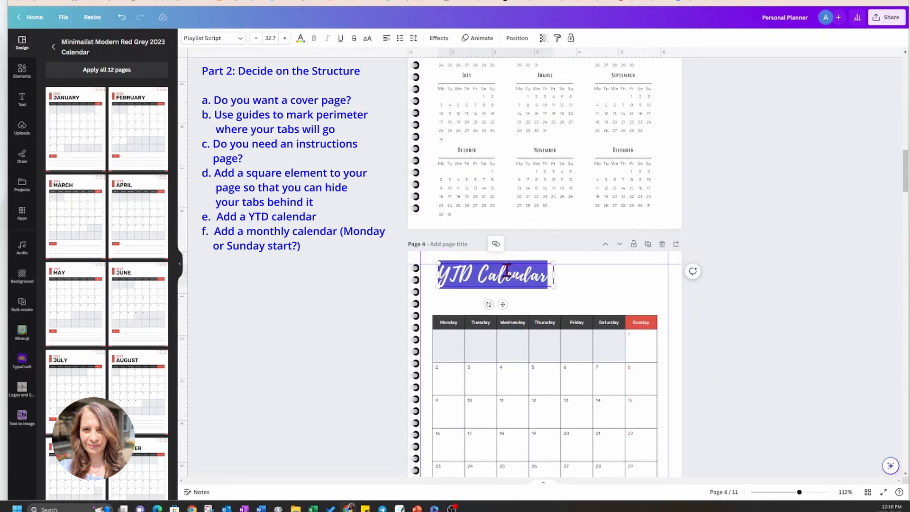
text(January)
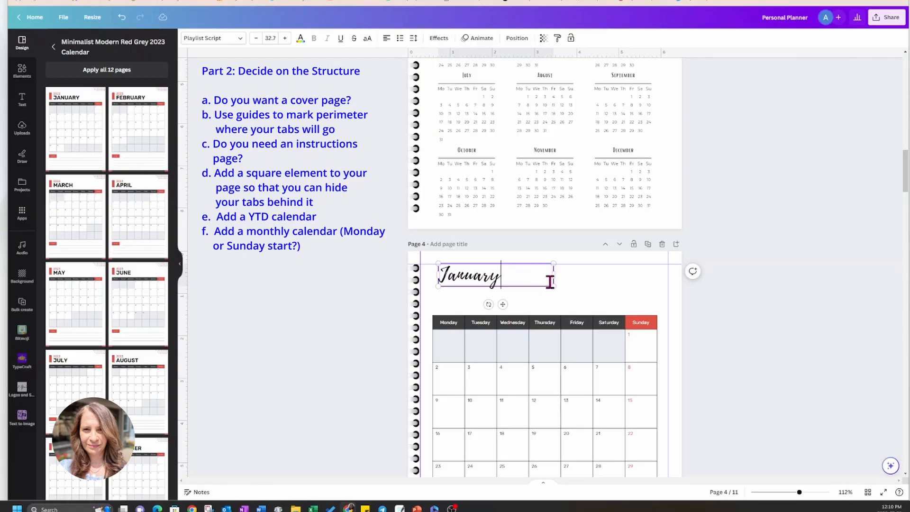
Set the font of the Monday header in page 4's calendar to Bright and replace its former font throughout the design.
click(453, 329)
click(452, 328)
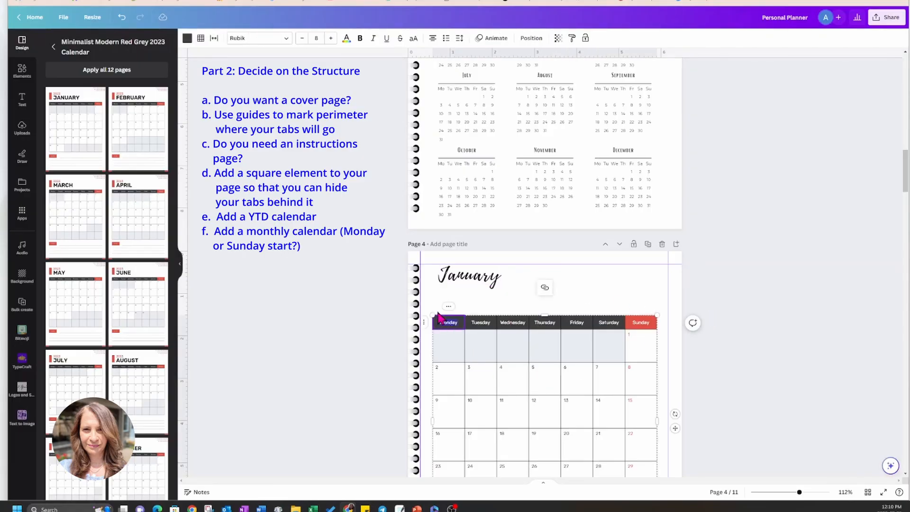
click(286, 39)
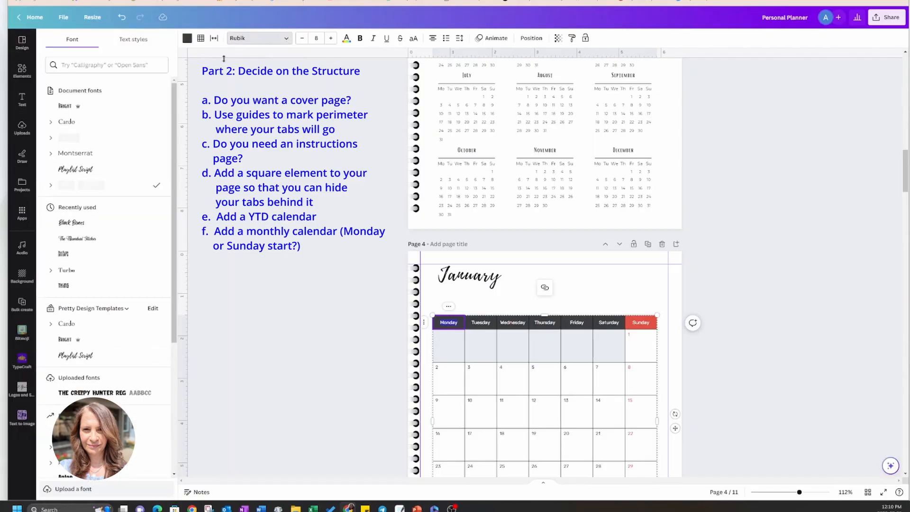
click(106, 108)
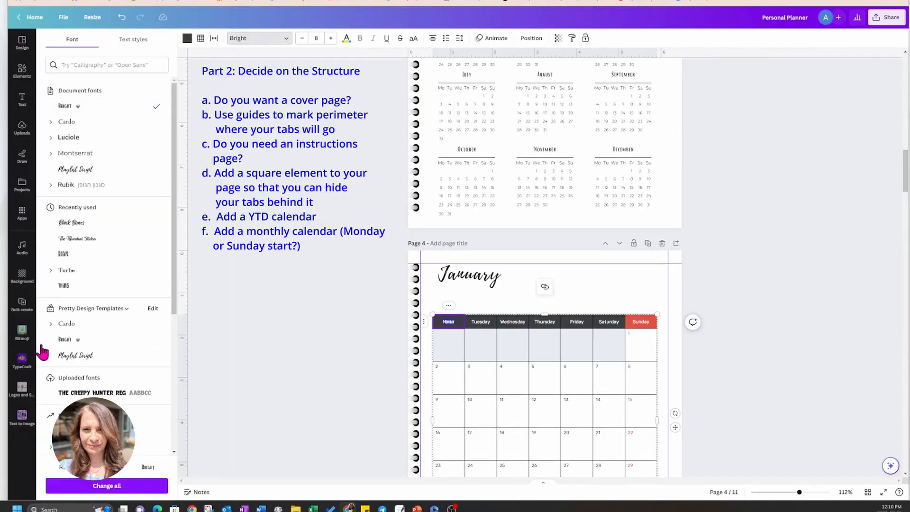
click(75, 486)
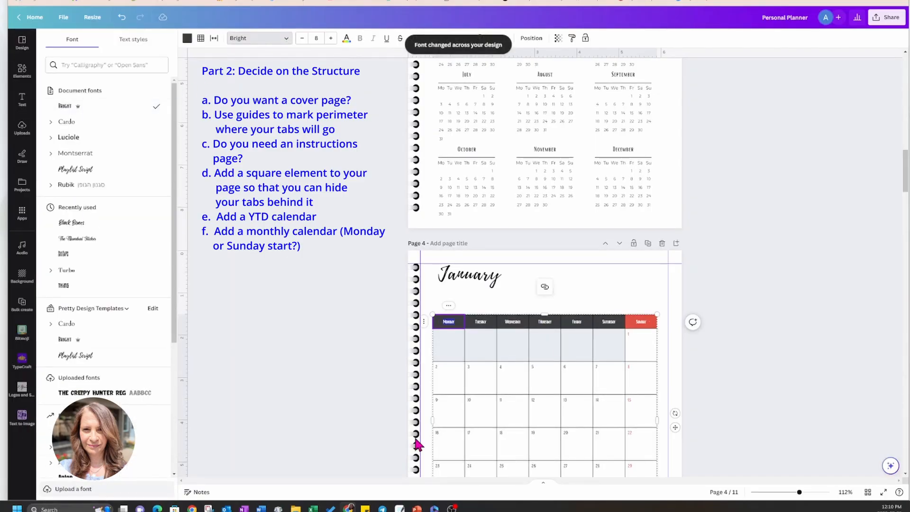
Recolor the red Sunday header cell in the dark grey of the other weekday headers and apply the color change to all pages.
scroll(739, 328, down, 1)
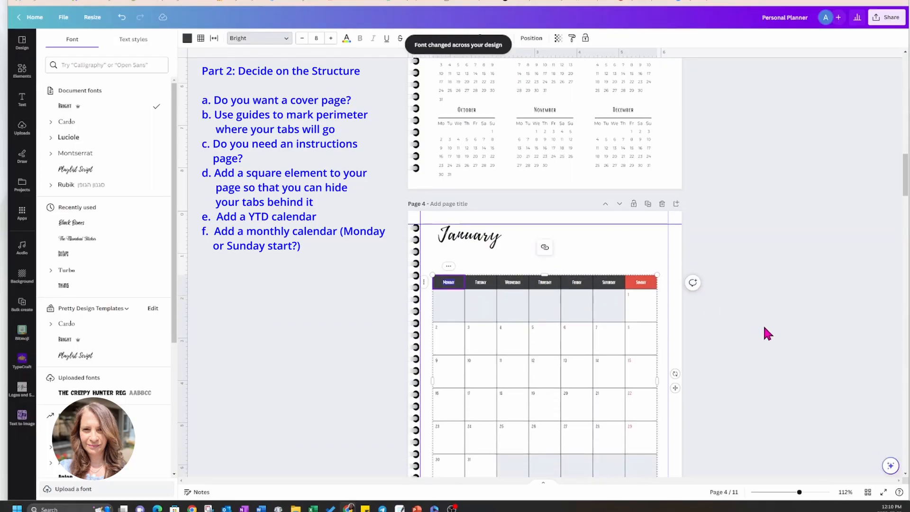
scroll(764, 327, down, 1)
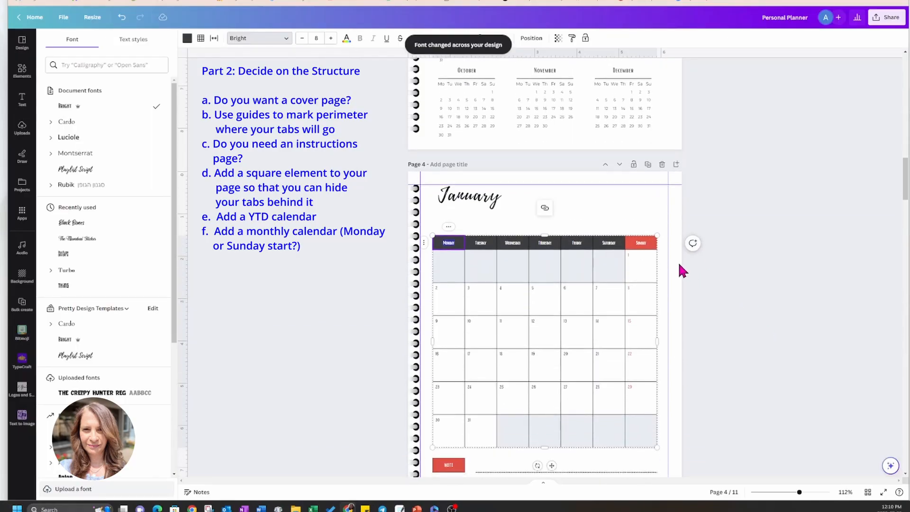
click(632, 246)
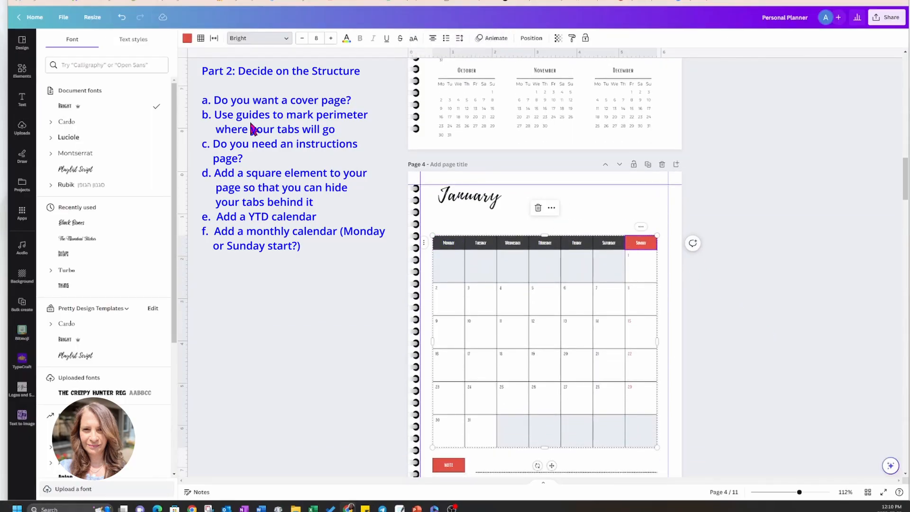
click(187, 39)
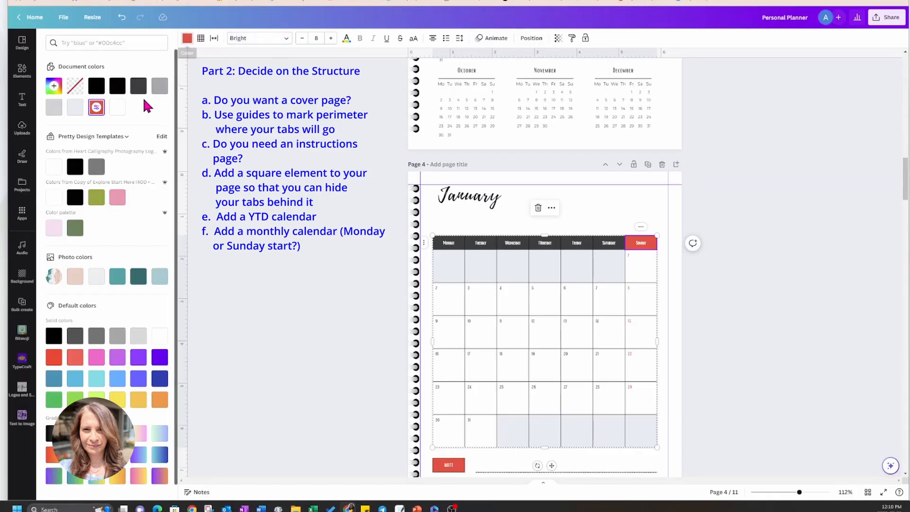
click(96, 87)
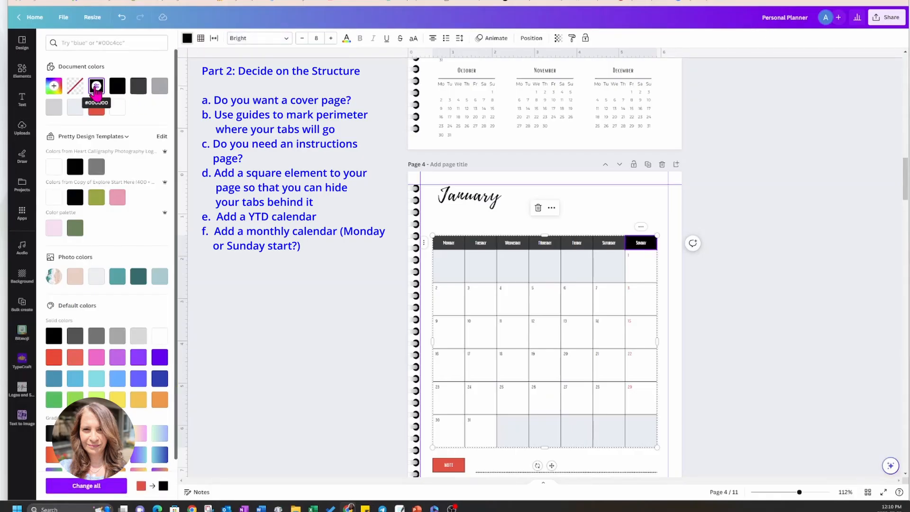
click(138, 85)
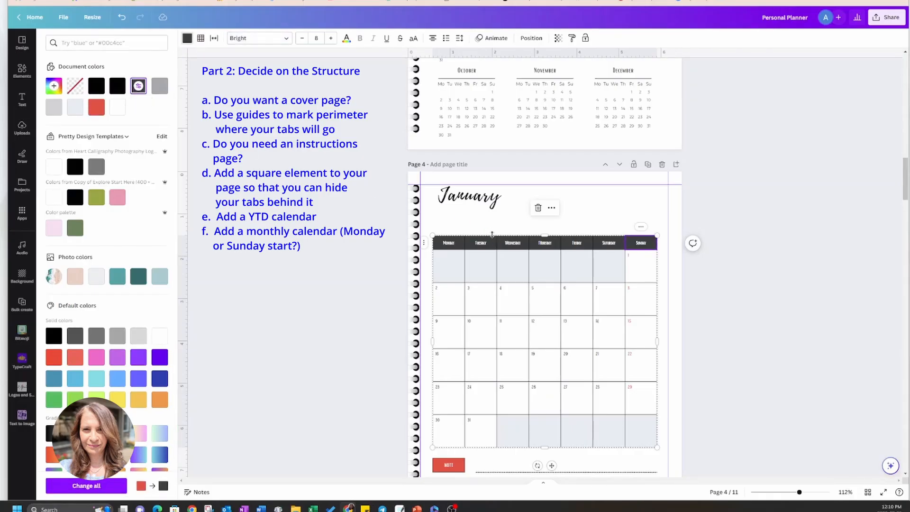
scroll(655, 399, down, 2)
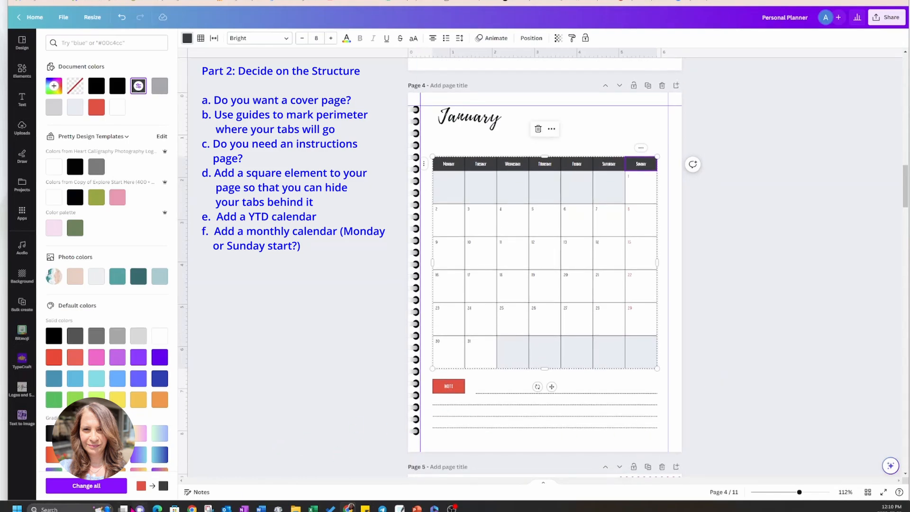
click(115, 490)
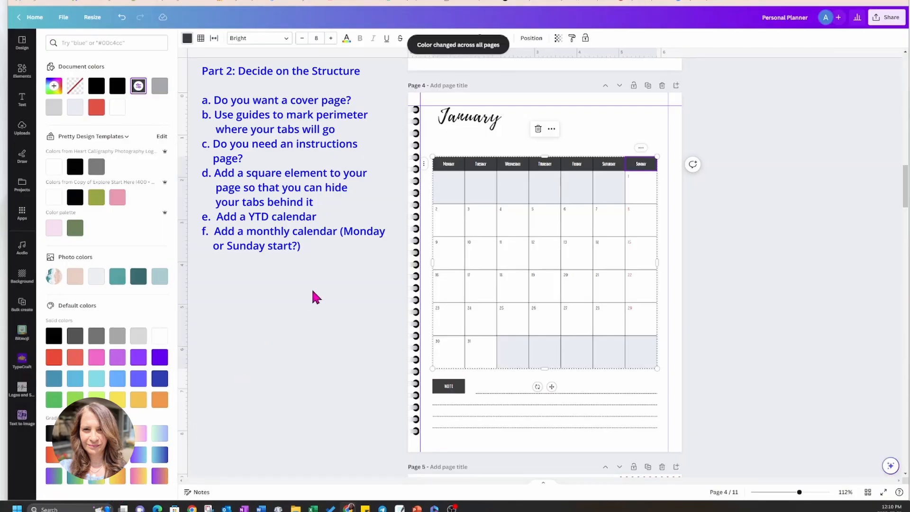
click(756, 292)
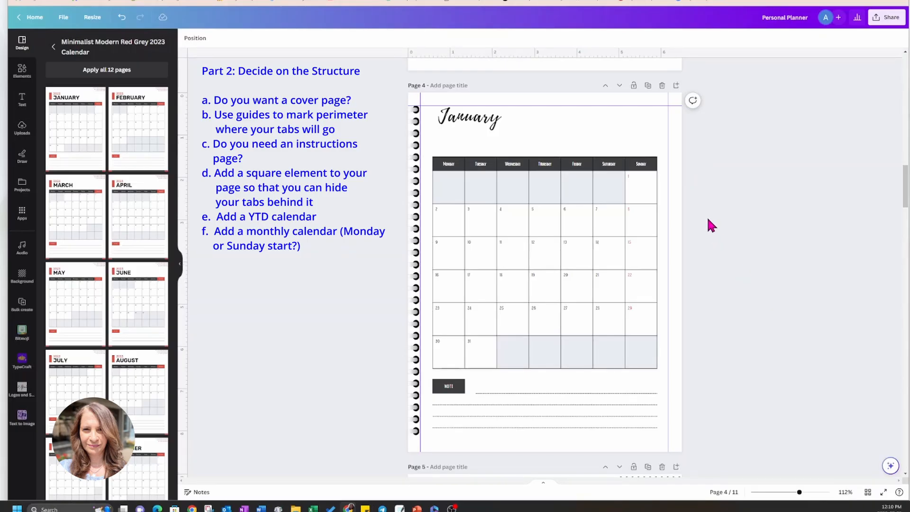
Change the red Sunday date number 1 to black (#000000) and apply the color change to all pages.
click(629, 178)
click(301, 43)
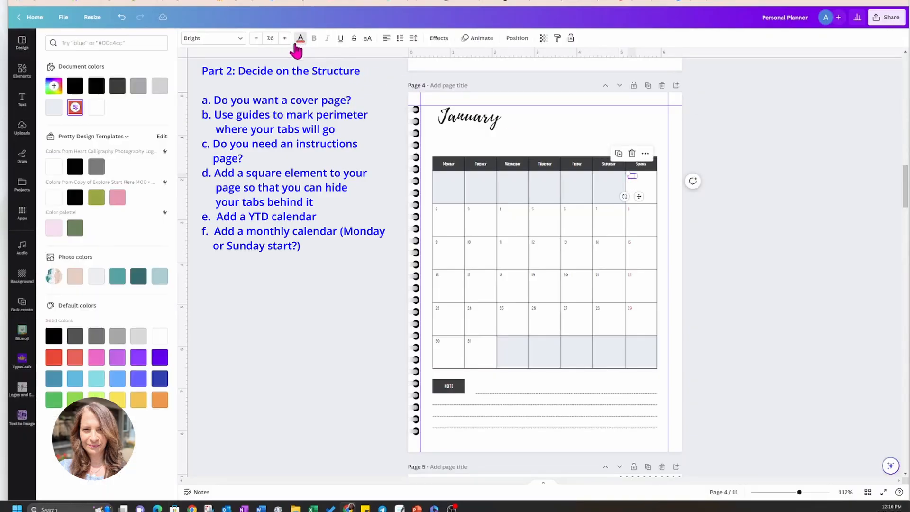
click(76, 90)
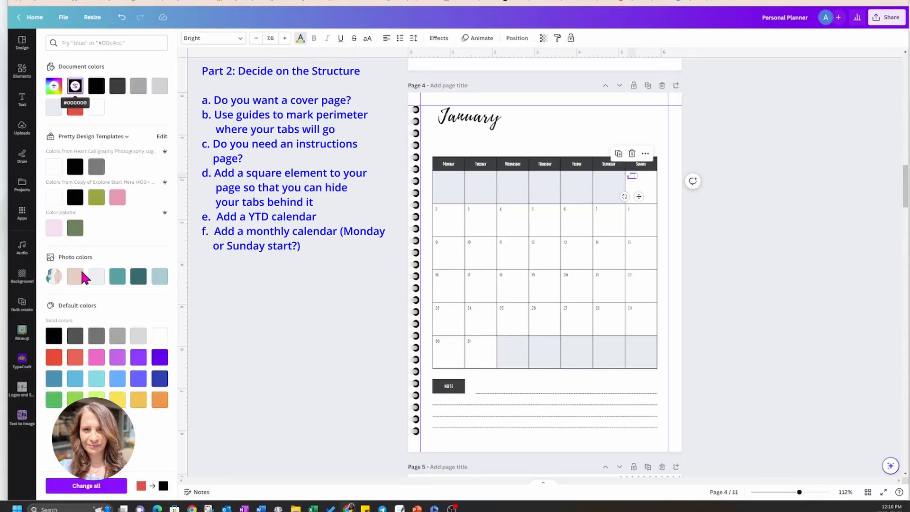
click(98, 487)
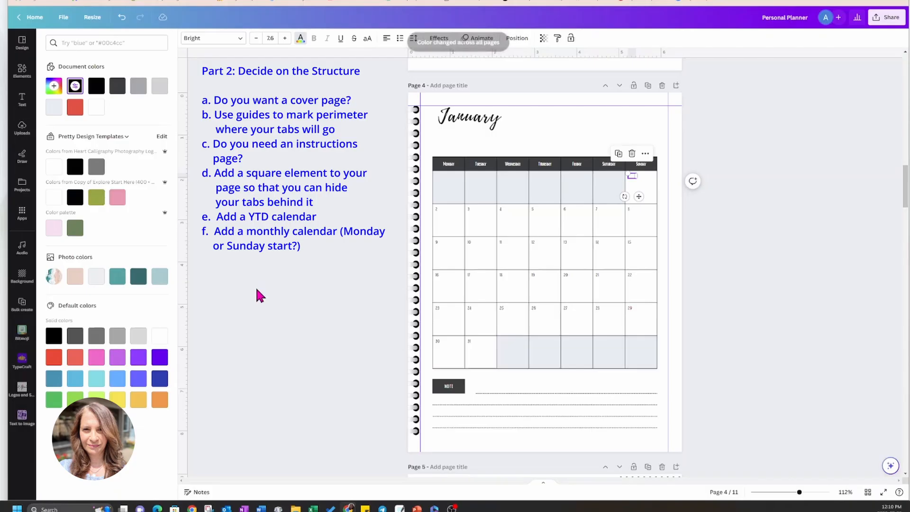
click(299, 245)
click(299, 247)
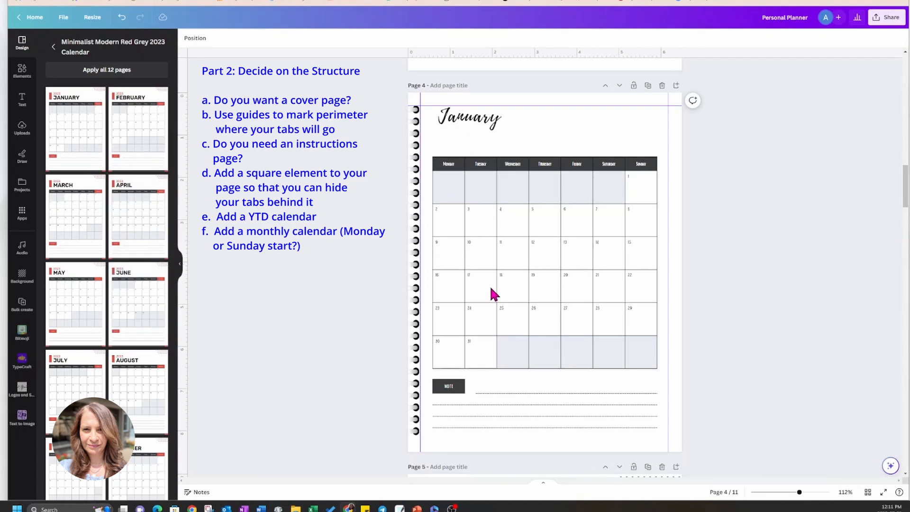
Move the January title down in line with the calendar's left edge and copy the 2023 text from page 5 above it.
click(473, 126)
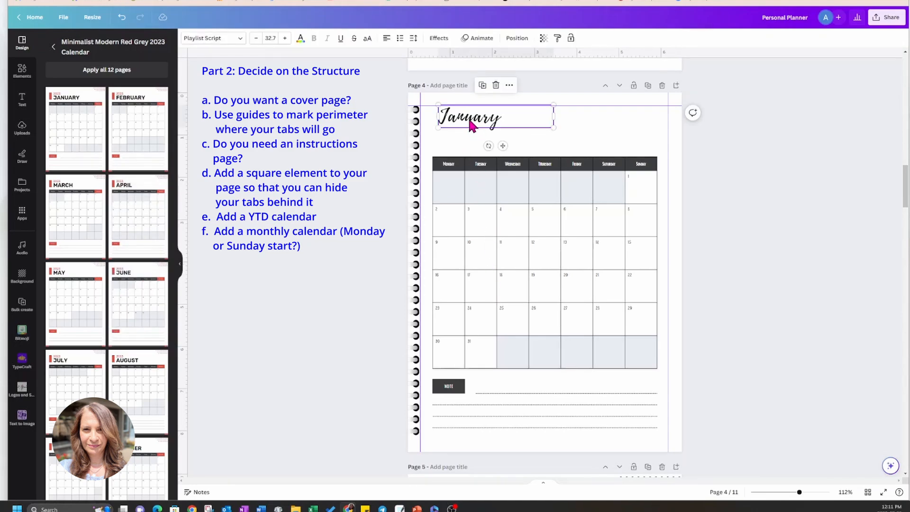
drag(473, 126, 465, 140)
scroll(766, 305, down, 1)
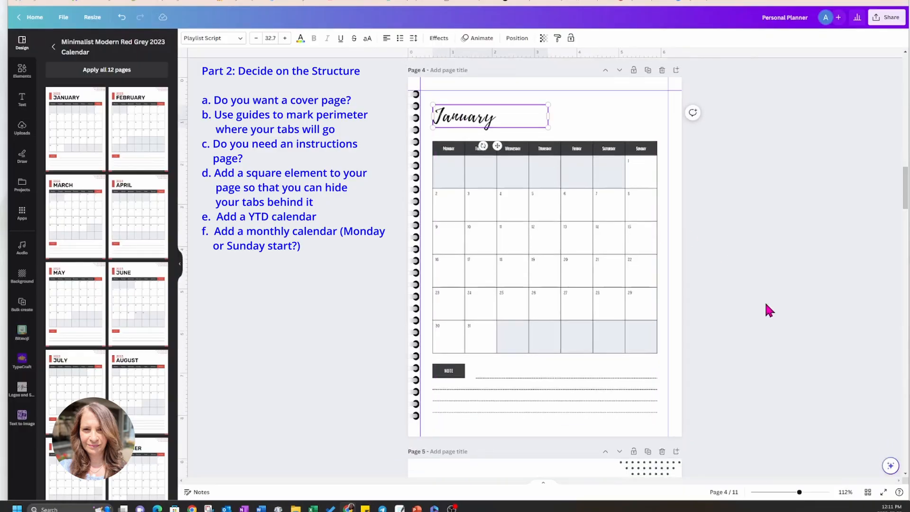
scroll(766, 305, down, 5)
click(467, 307)
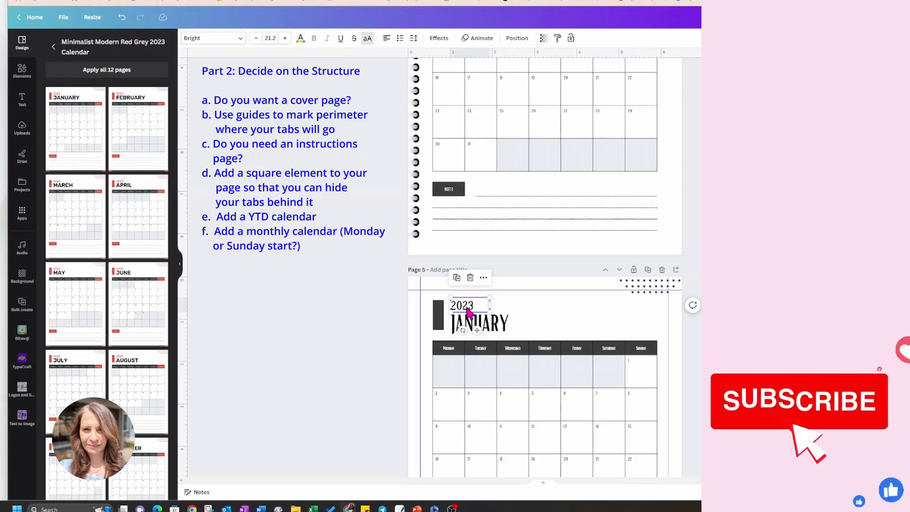
scroll(467, 308, up, 10)
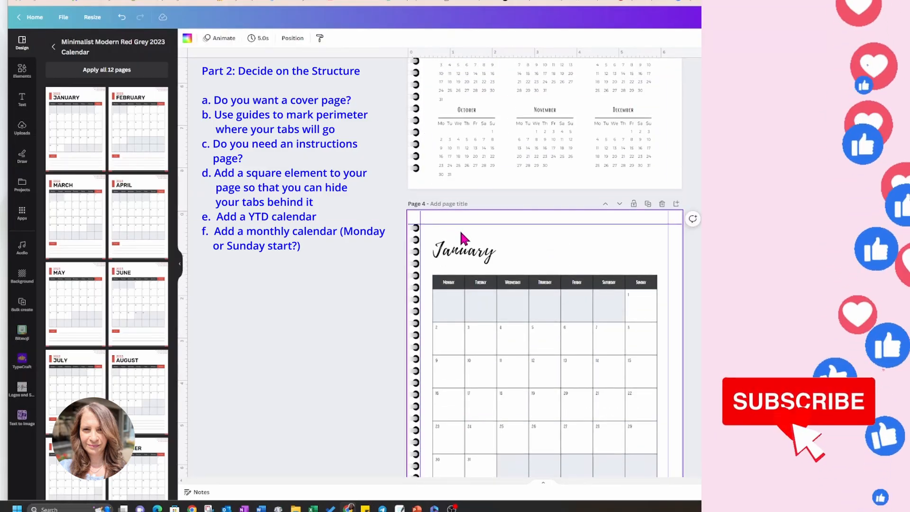
key(ctrl+v)
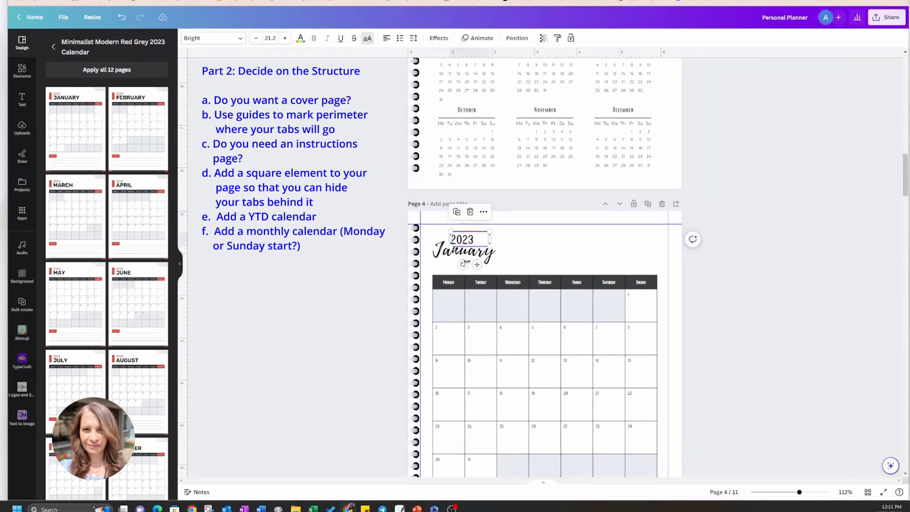
drag(476, 264, 457, 256)
click(712, 243)
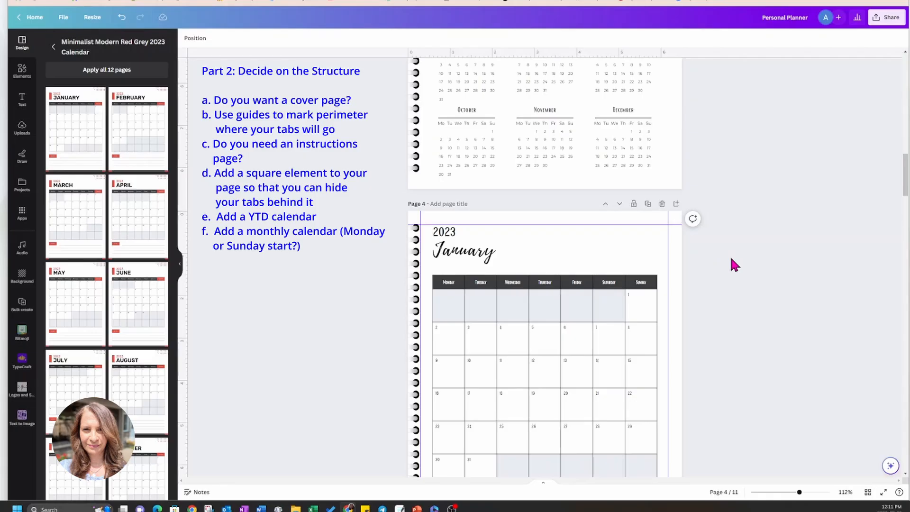
Delete the whole January template content from page 5, including the note section, and select the blank page.
scroll(731, 259, down, 6)
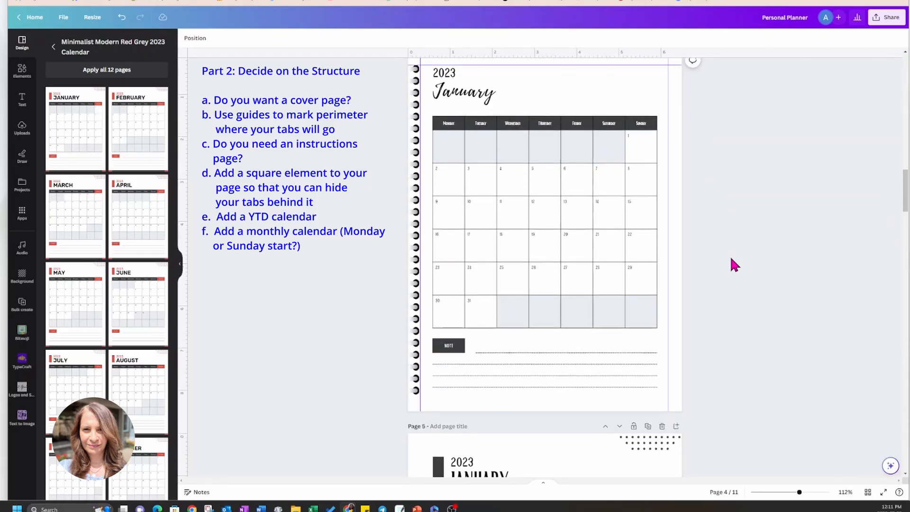
scroll(730, 255, down, 2)
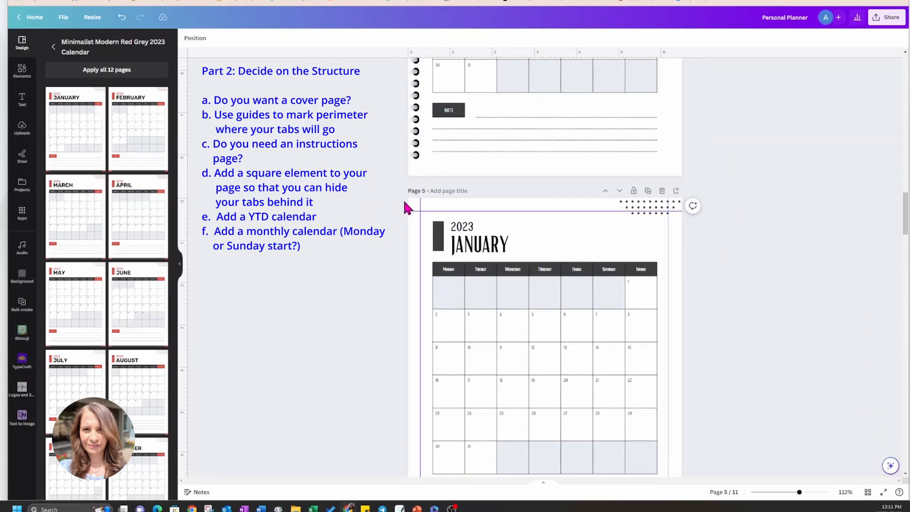
drag(569, 228, 718, 468)
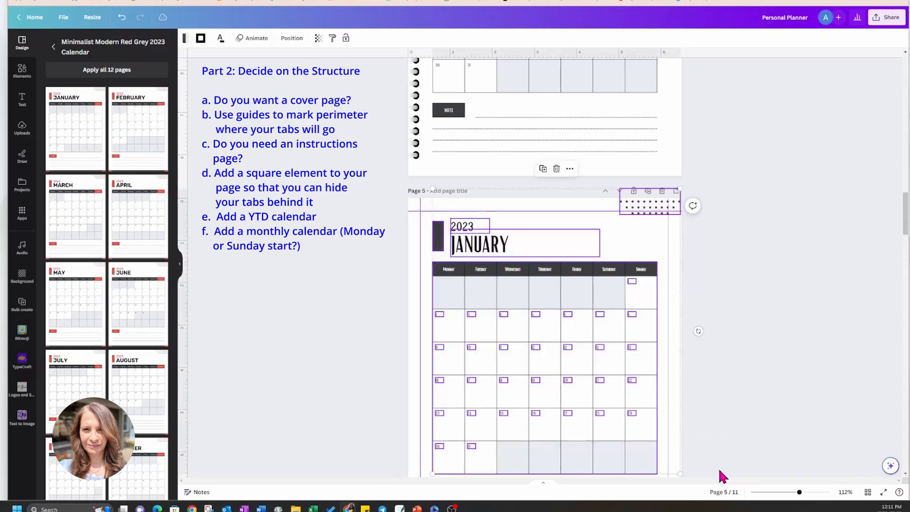
key(Delete)
scroll(719, 467, down, 2)
drag(355, 344, 781, 444)
key(Delete)
scroll(778, 332, up, 5)
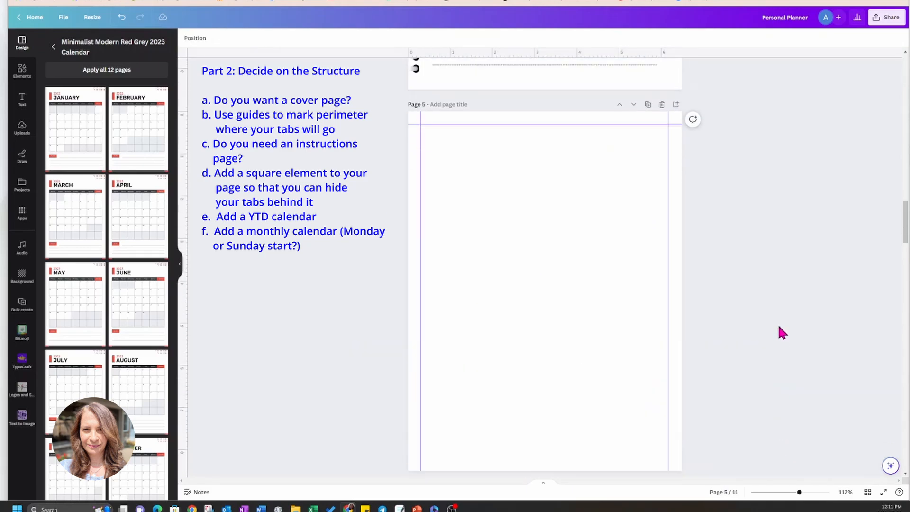
scroll(778, 327, down, 4)
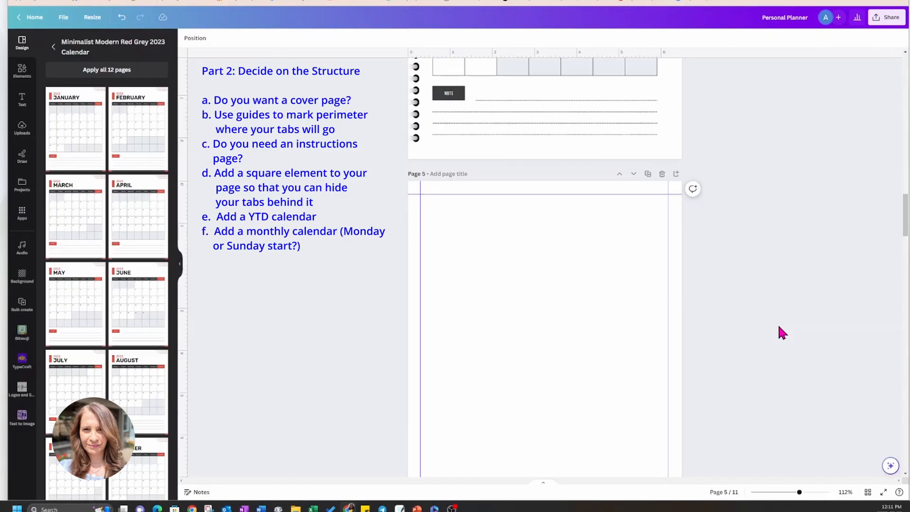
click(606, 274)
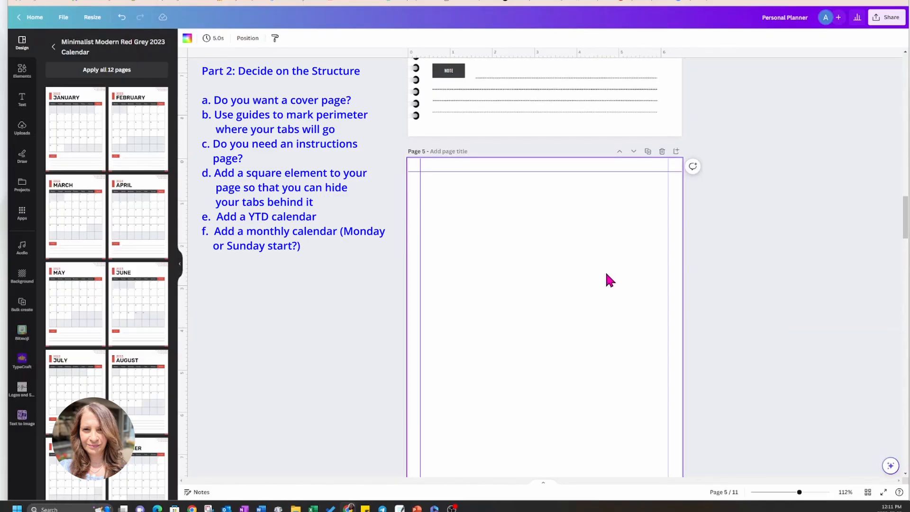
Search the elements for "tables", add the black-header table to page 5 and move it slightly lower on the page.
click(53, 47)
click(27, 78)
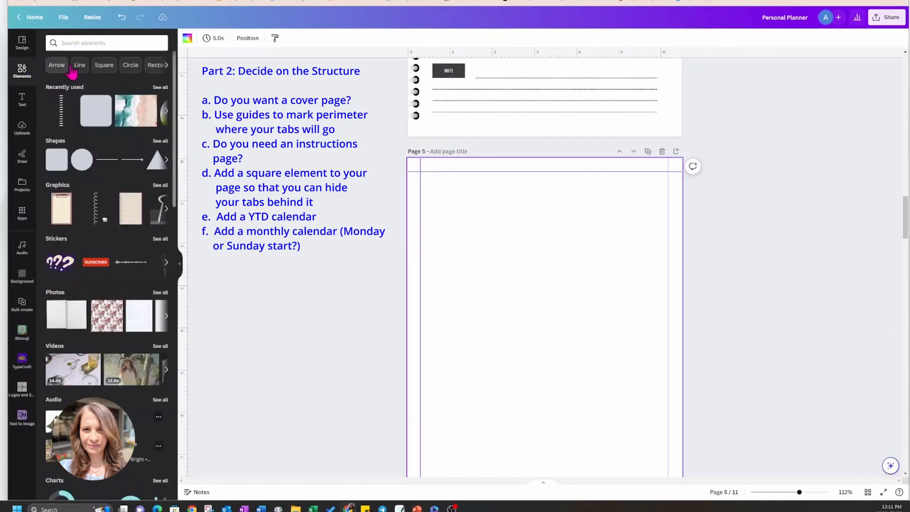
click(88, 42)
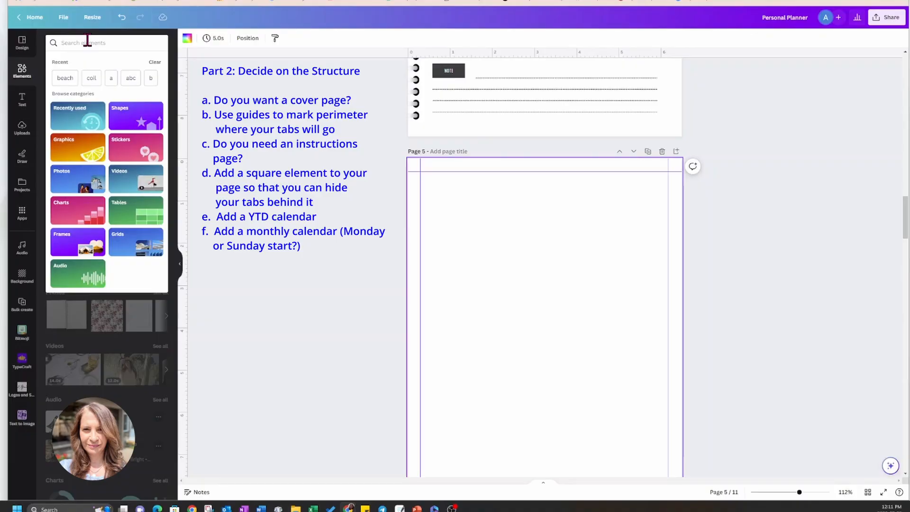
text(tables)
key(Return)
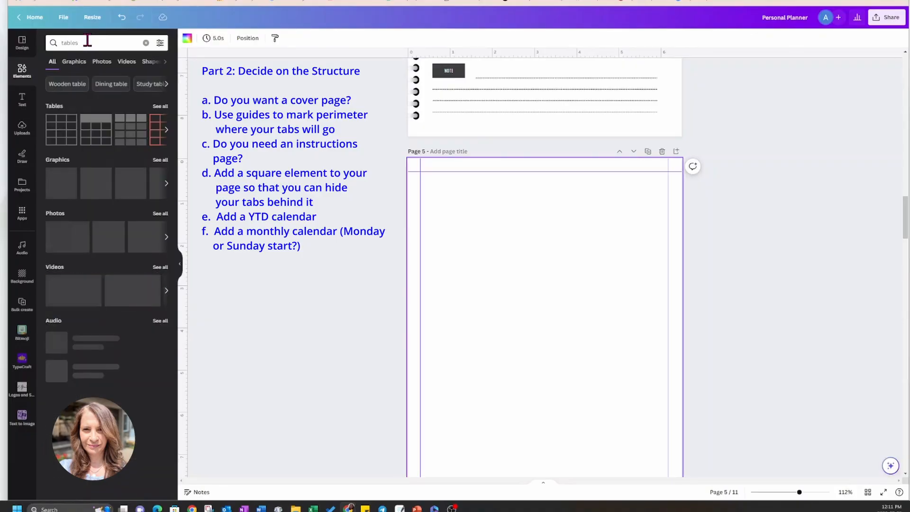
click(94, 140)
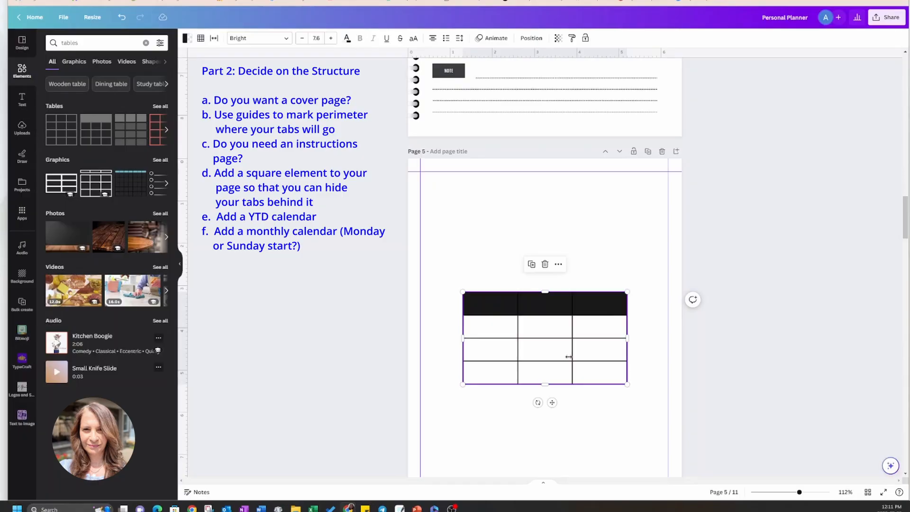
drag(554, 399, 553, 427)
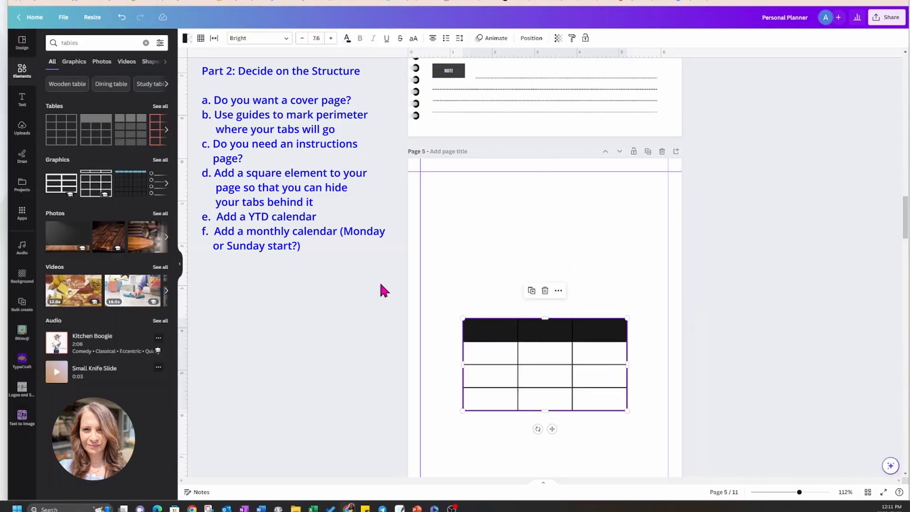
Show all table styles, then add the dark filled table above the black-header table and the plain black-outlined table below it.
click(160, 108)
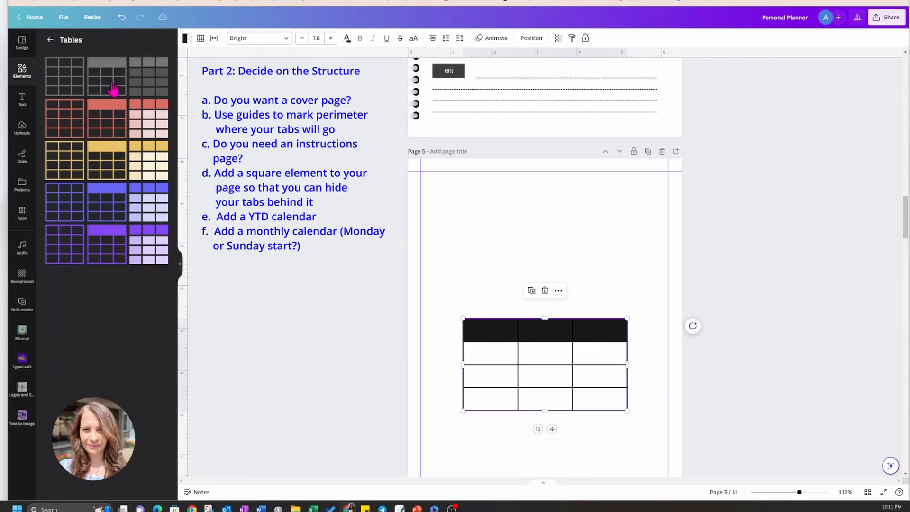
click(139, 87)
click(484, 298)
drag(483, 299, 481, 198)
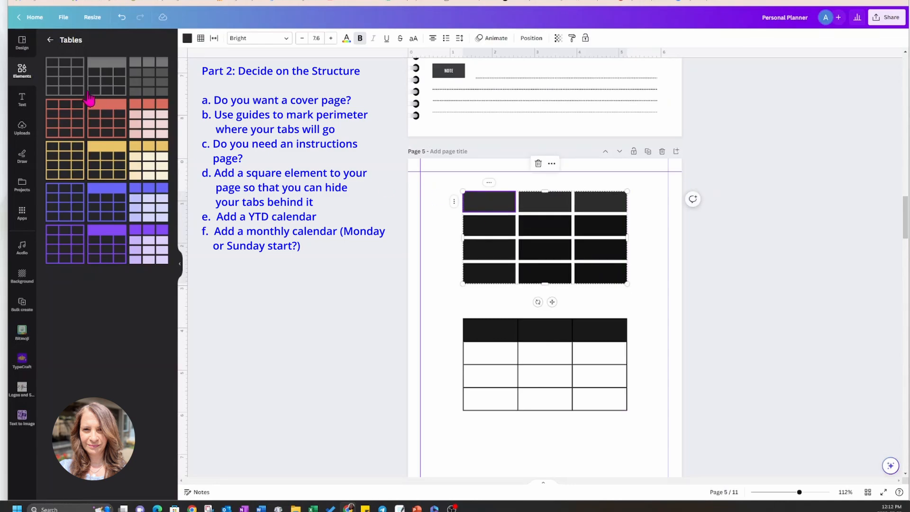
click(71, 90)
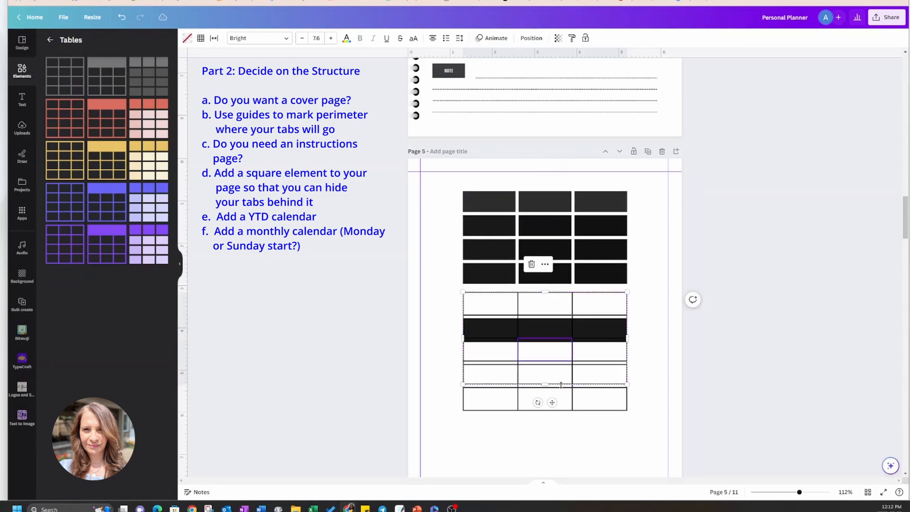
drag(540, 311, 538, 423)
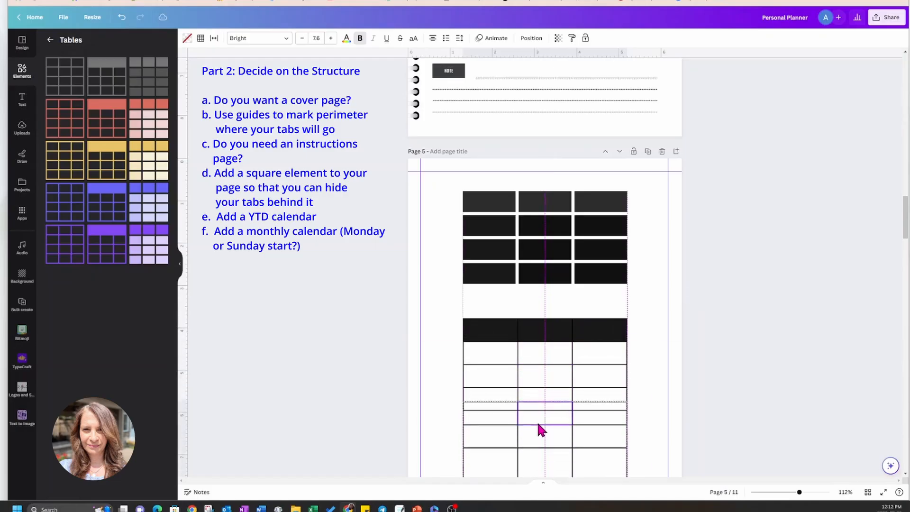
Add two columns to the plain outlined table at the foot of page 5.
scroll(757, 351, down, 3)
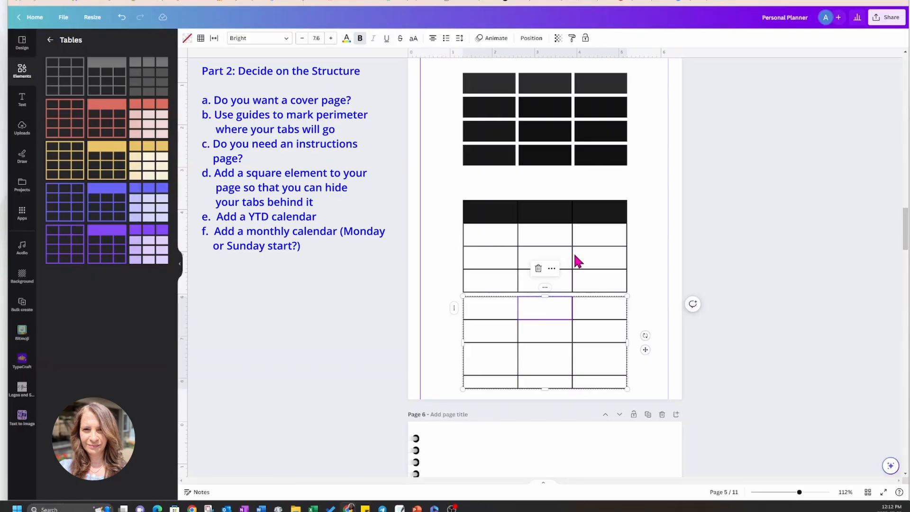
scroll(563, 294, up, 8)
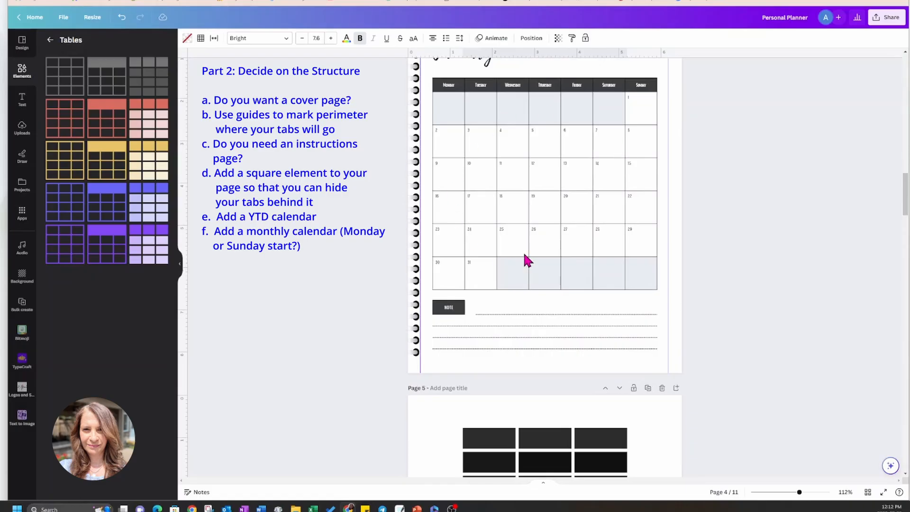
scroll(559, 219, up, 2)
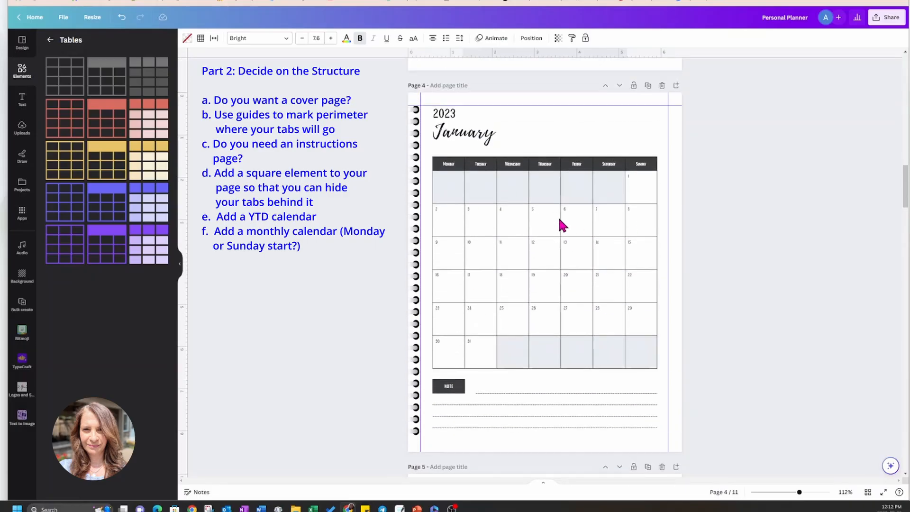
scroll(560, 220, down, 1)
scroll(561, 223, down, 8)
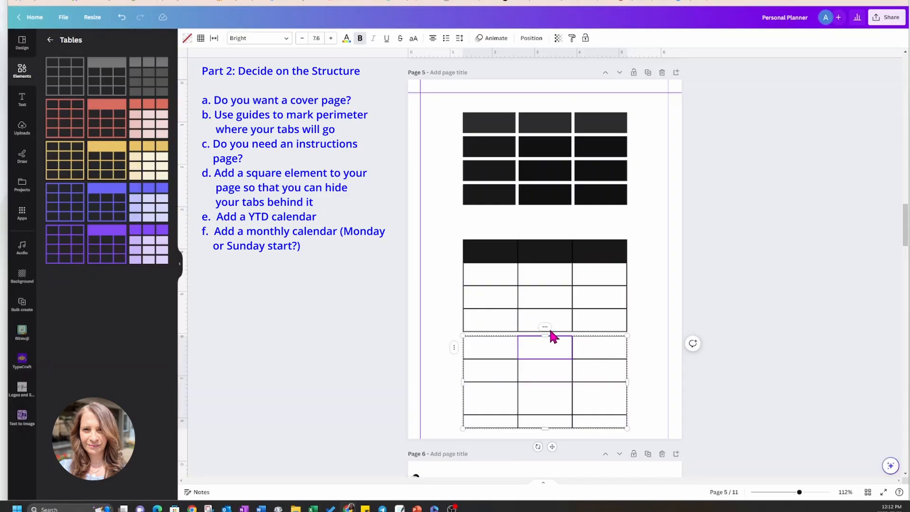
click(545, 327)
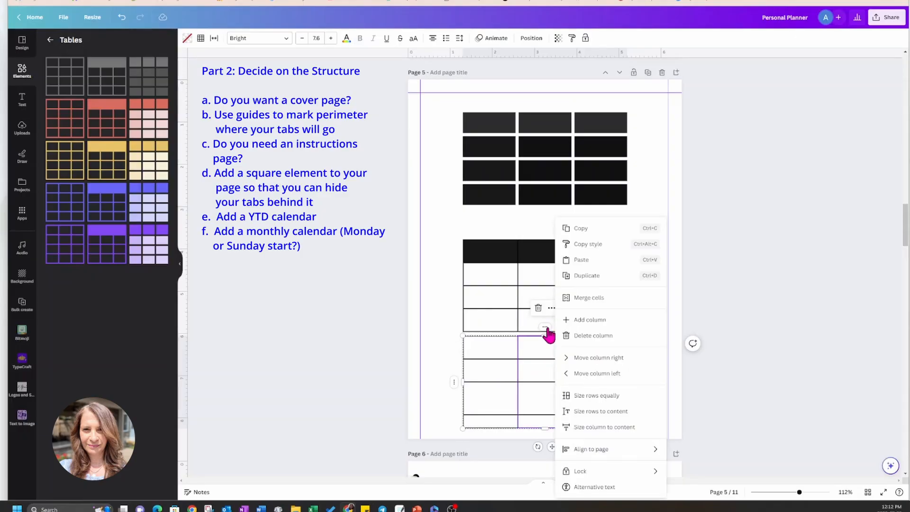
click(576, 318)
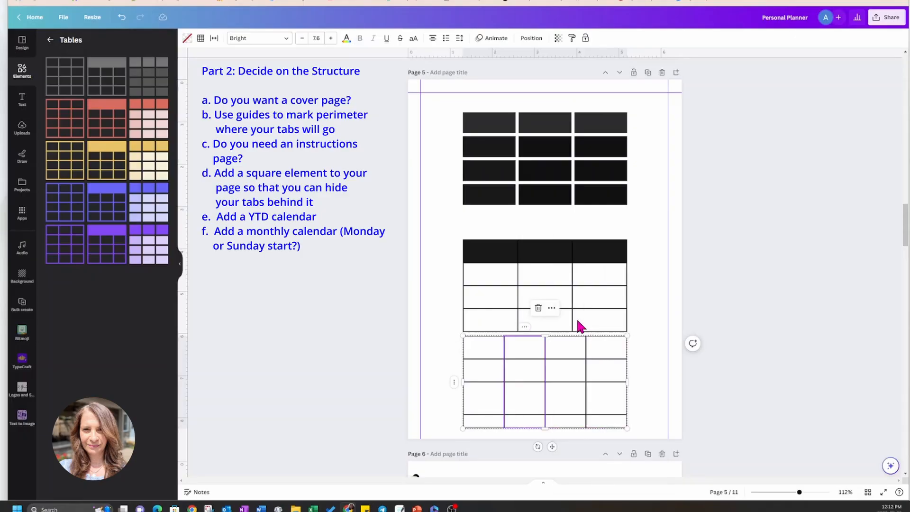
click(525, 329)
click(550, 320)
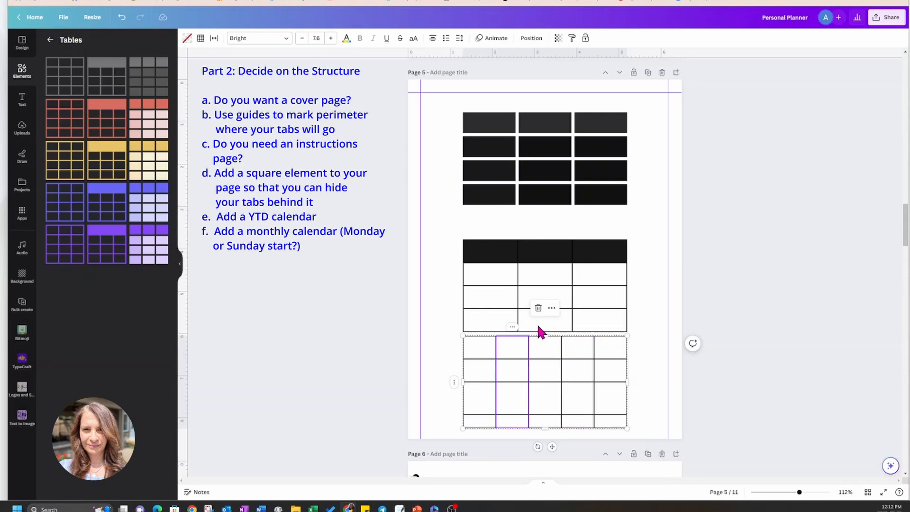
Add a row at the third row of the plain outlined table.
right_click(454, 388)
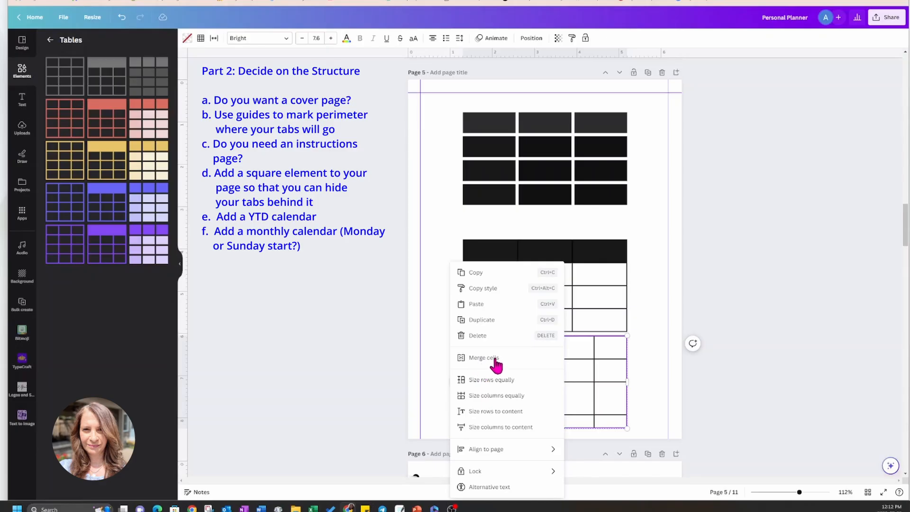
scroll(611, 385, down, 2)
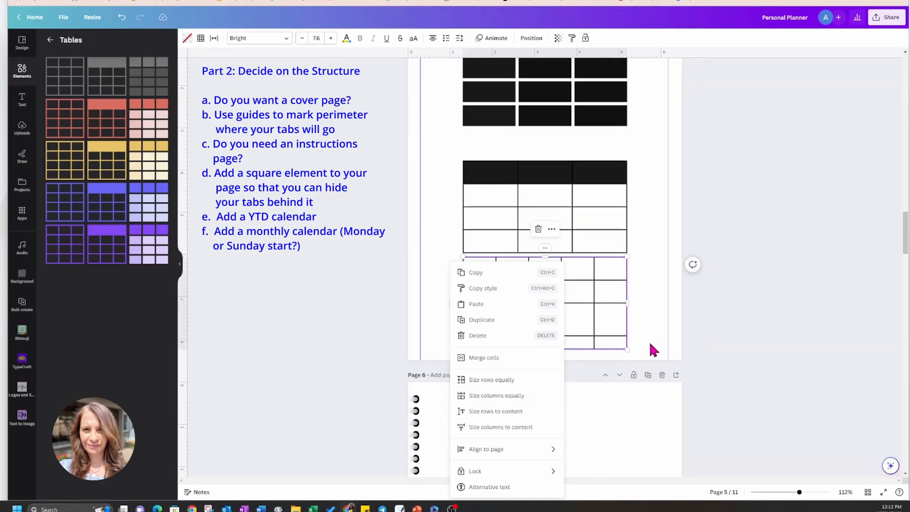
click(660, 324)
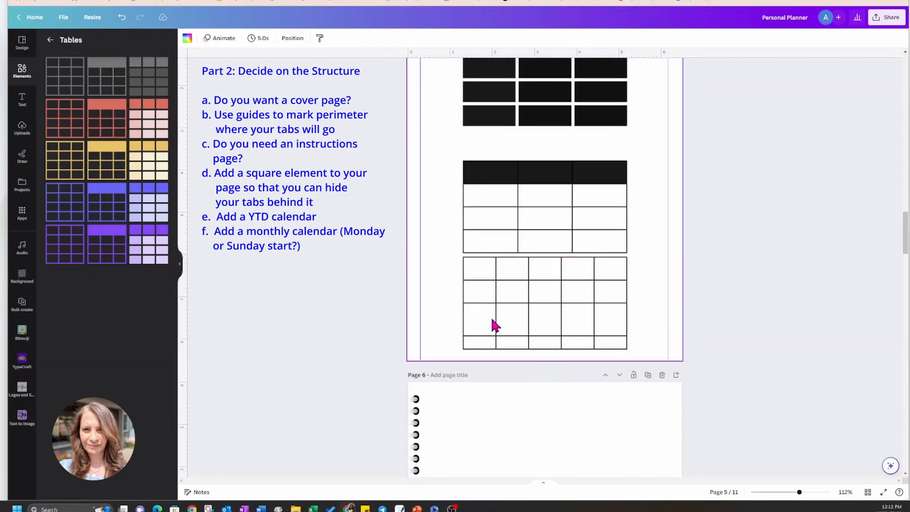
click(468, 318)
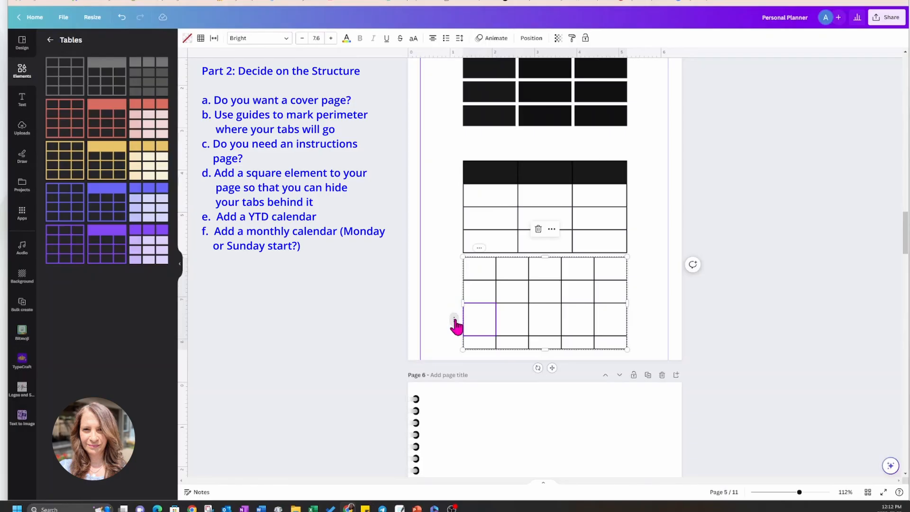
right_click(455, 321)
click(472, 319)
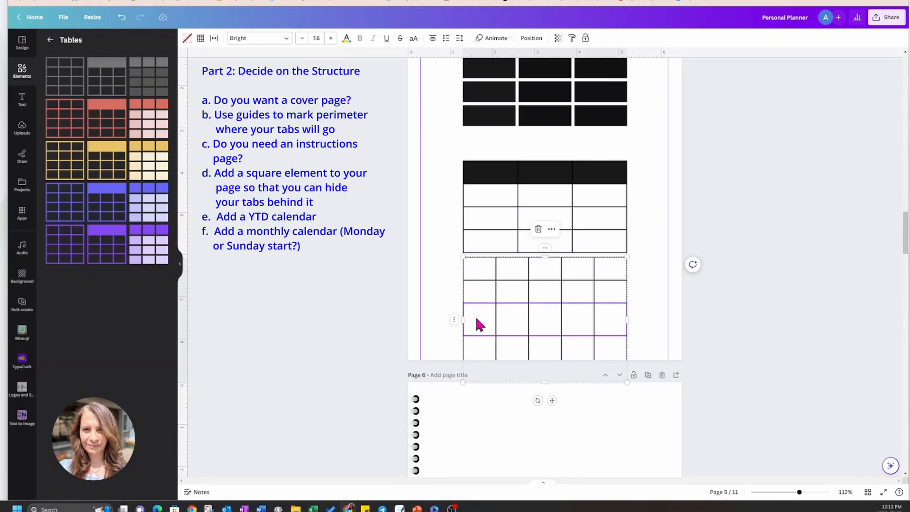
Size the plain outlined table's columns equally and its rows equally.
click(454, 322)
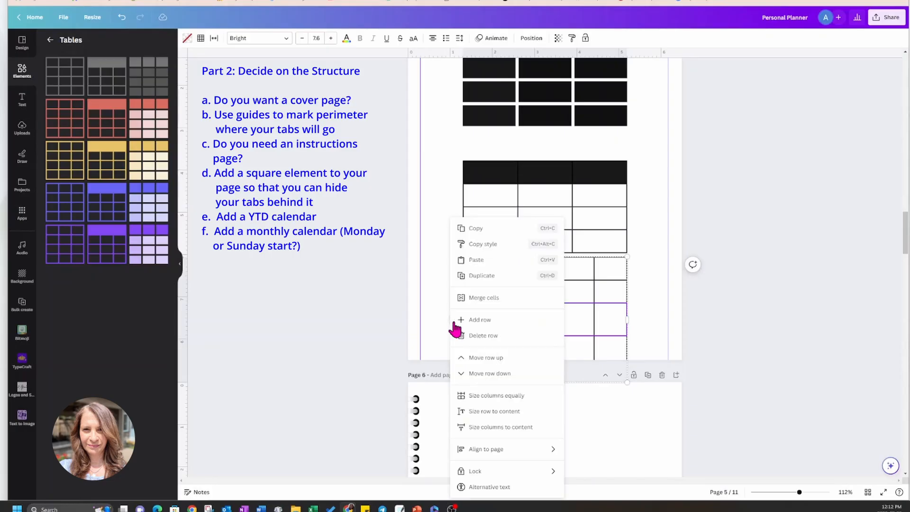
click(468, 401)
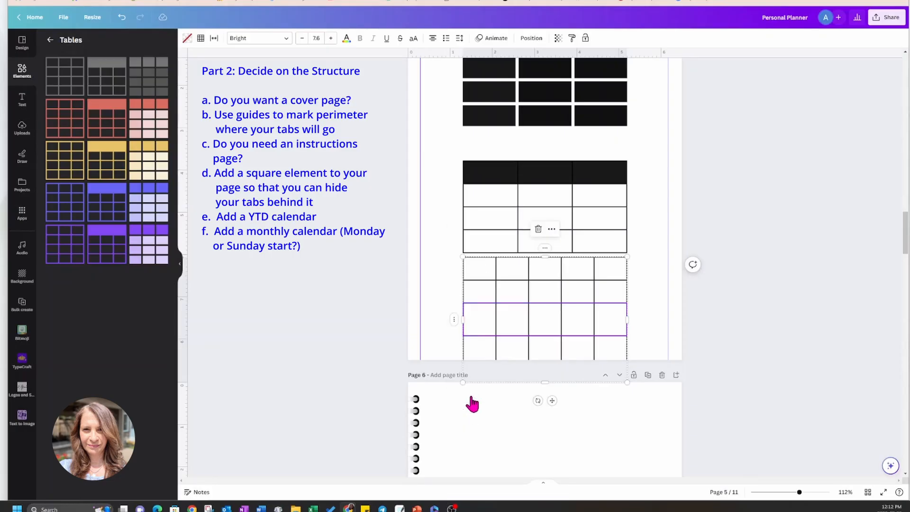
click(546, 250)
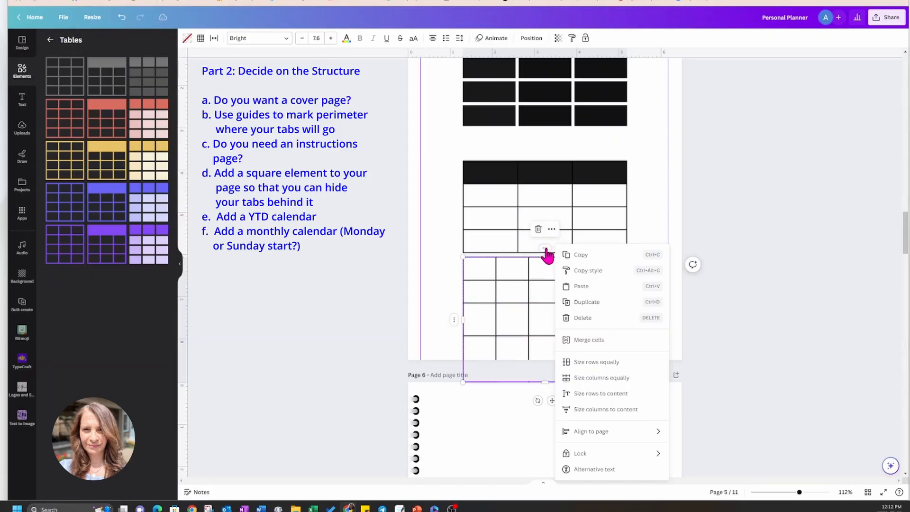
click(575, 363)
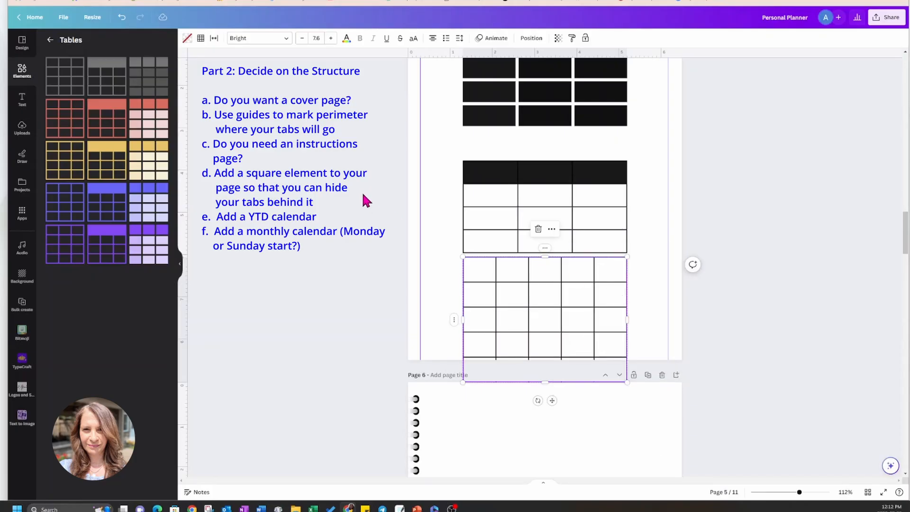
Select the blank page 5 and search the design templates for "weekly planner".
scroll(360, 190, up, 10)
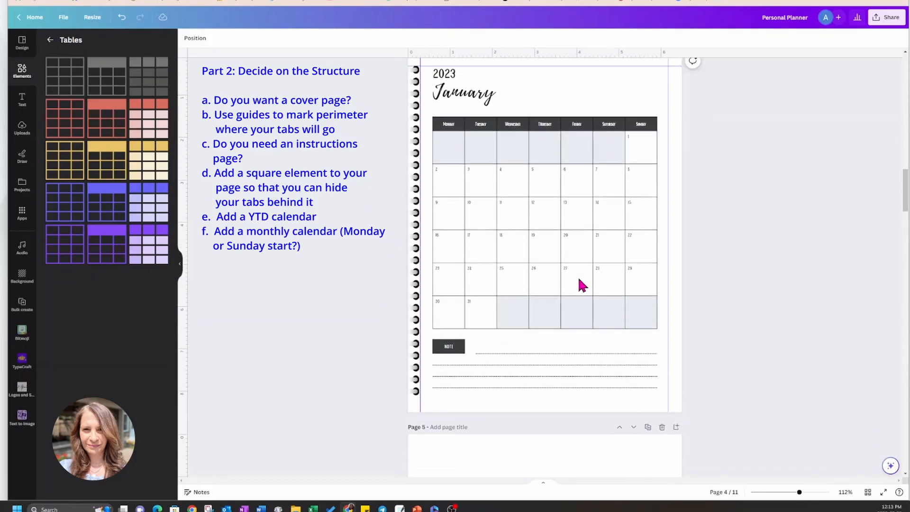
scroll(580, 285, down, 3)
click(535, 366)
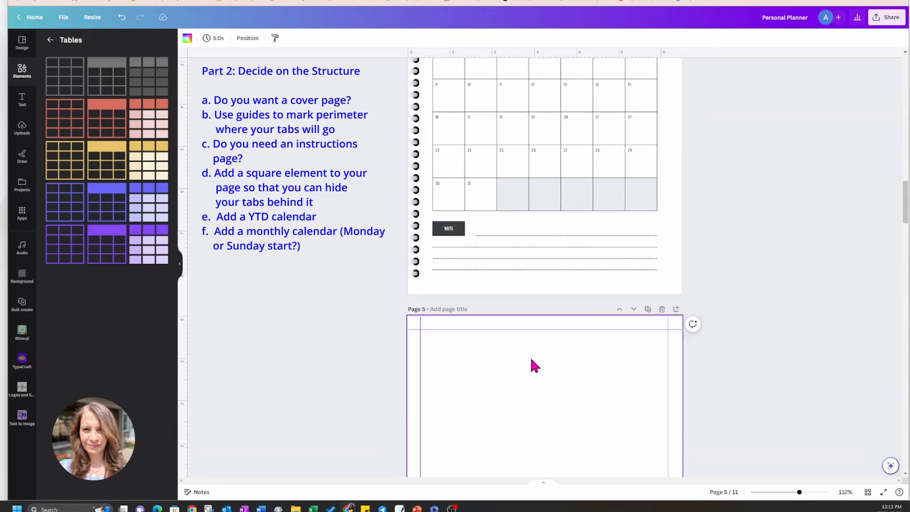
click(49, 40)
click(28, 50)
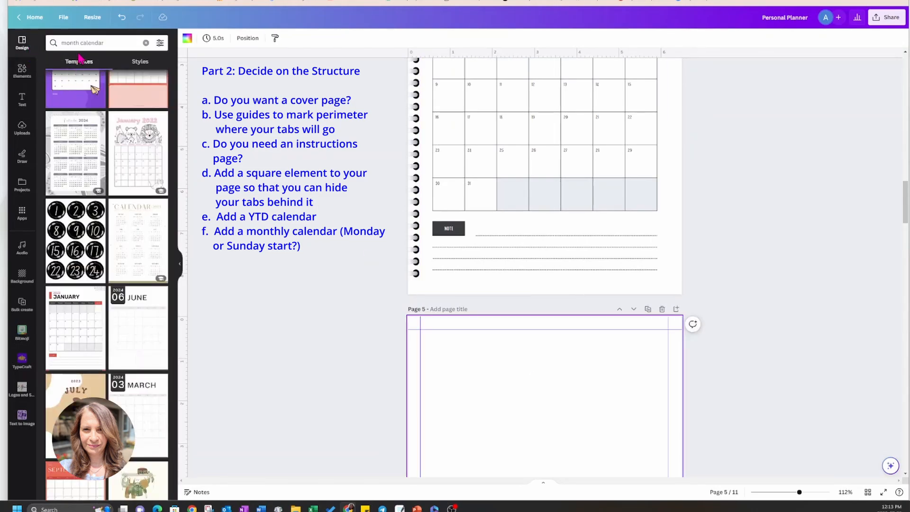
click(120, 44)
drag(121, 44, 48, 43)
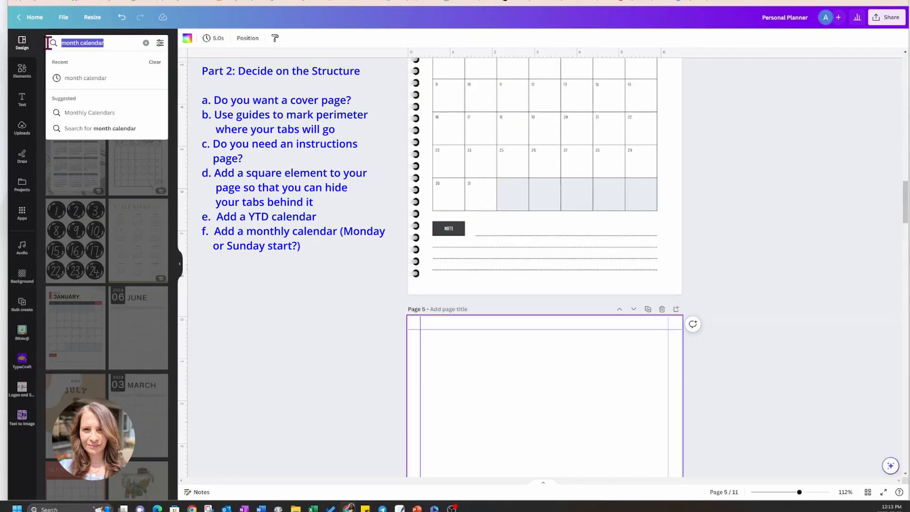
text(weekly planner)
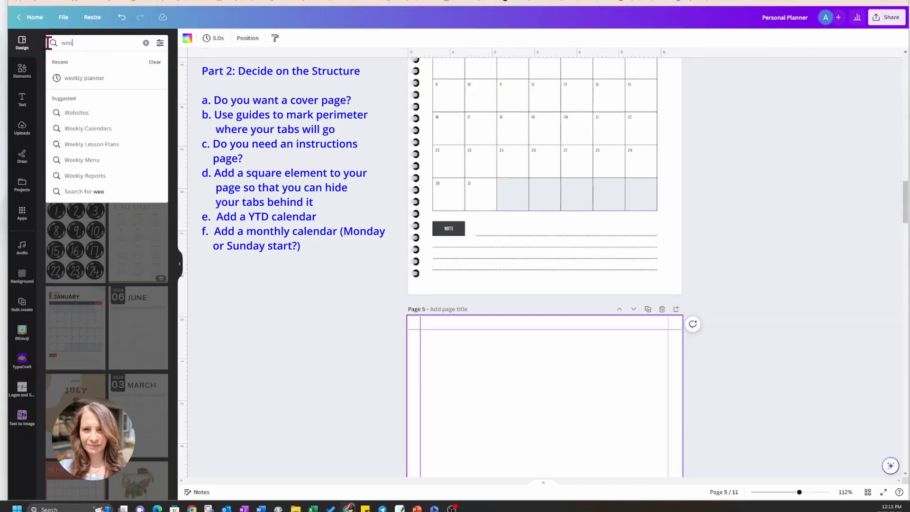
key(Return)
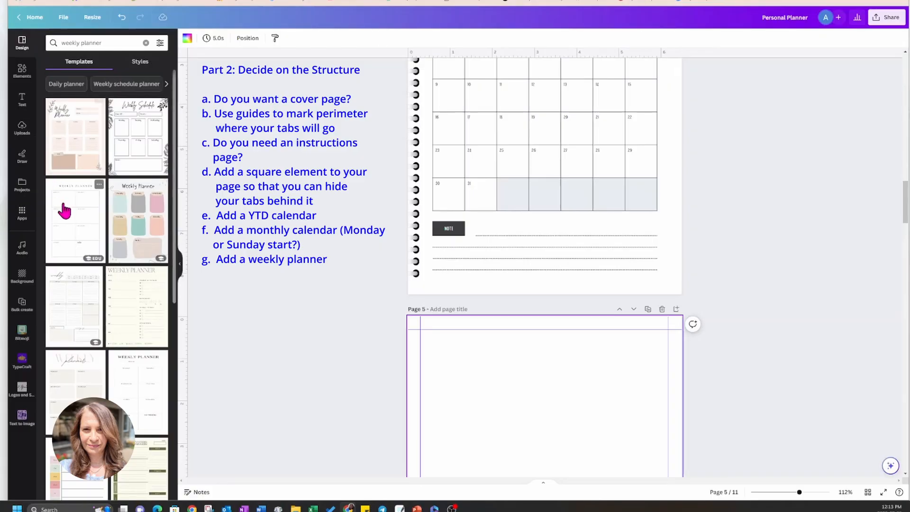
Apply the Beige Modern Minimalist Feminine Weekly Planner template, with Monday to Sunday boxes and Important and Notes sections, to page 5.
scroll(88, 268, down, 4)
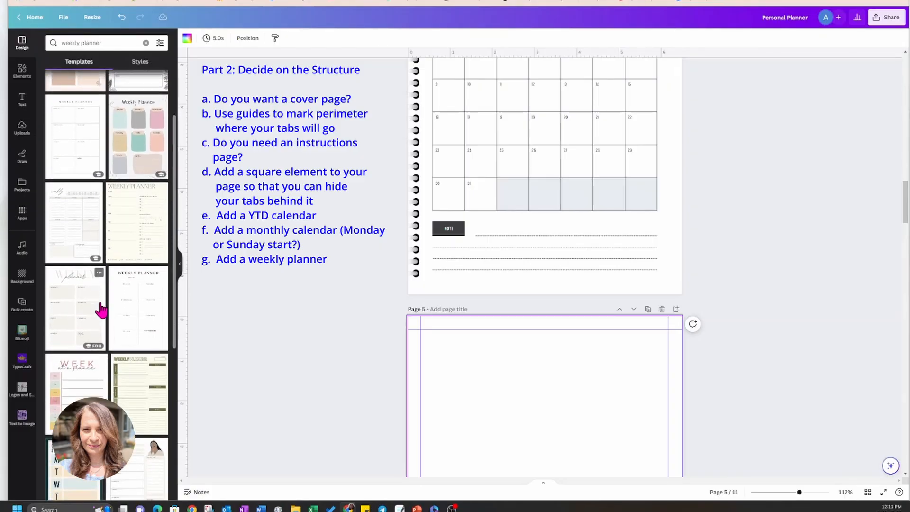
scroll(101, 310, down, 1)
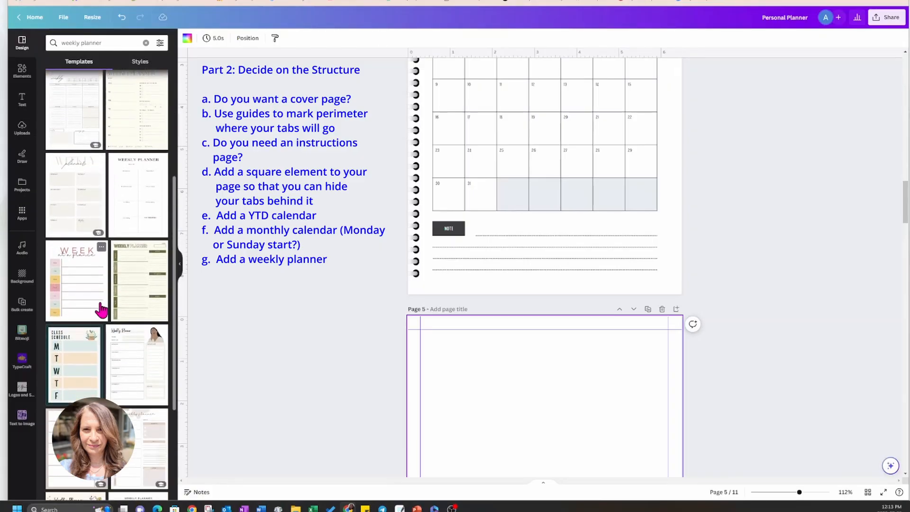
scroll(101, 310, down, 1)
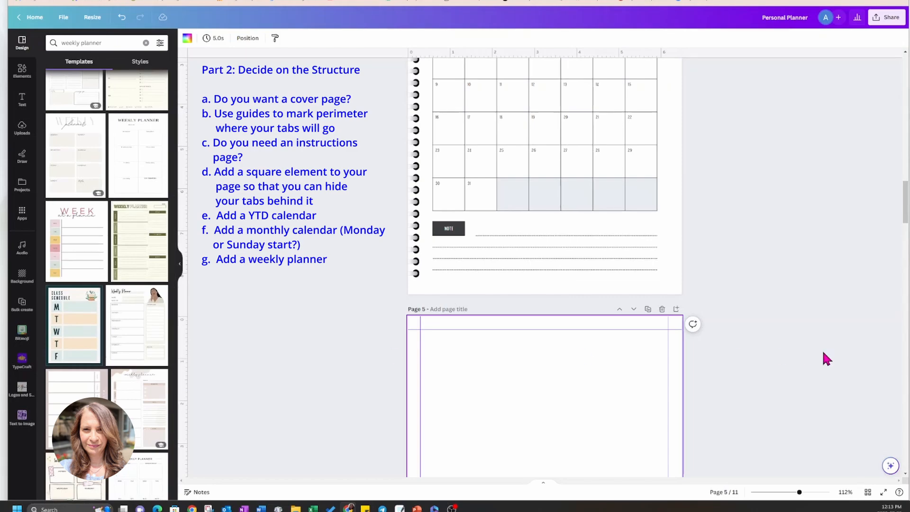
scroll(825, 358, down, 2)
scroll(825, 359, down, 2)
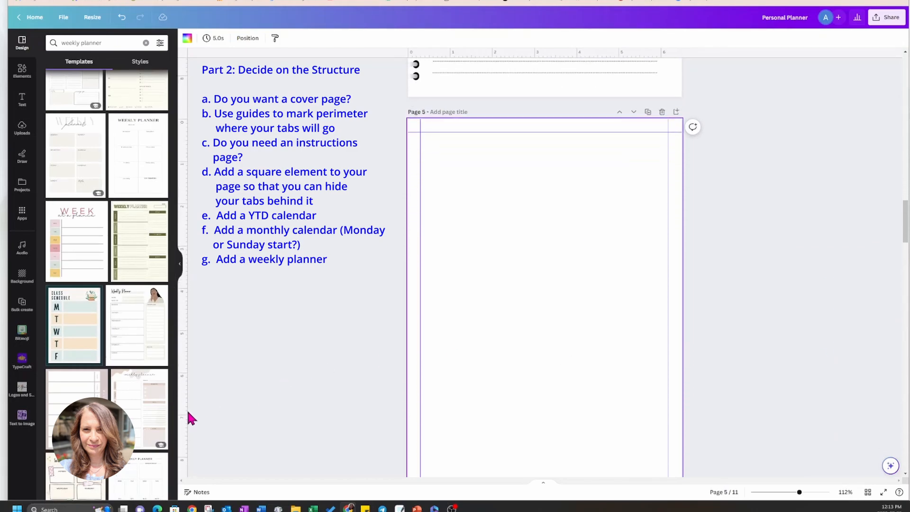
click(138, 350)
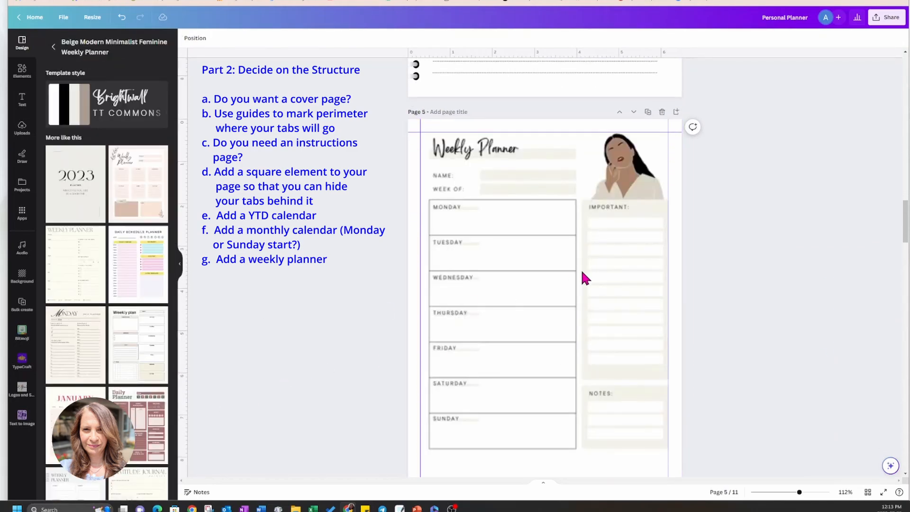
click(585, 277)
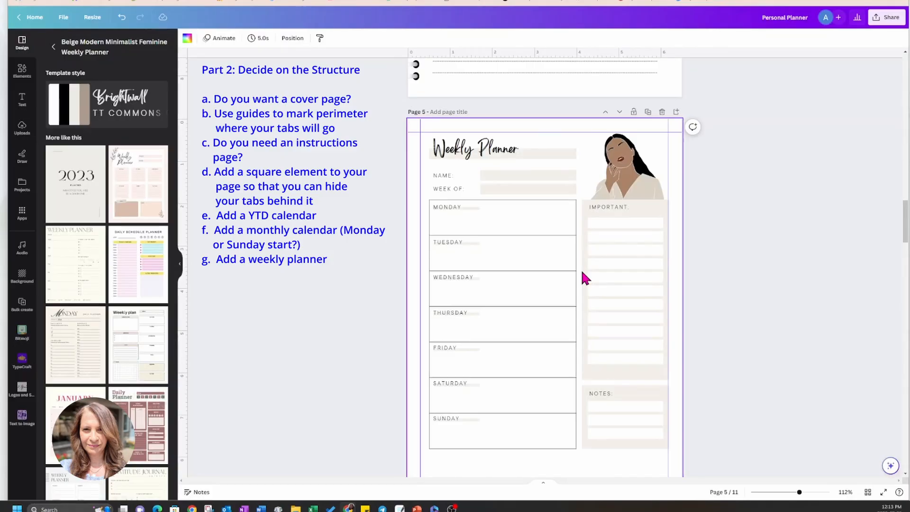
Delete the illustration of the woman above the Important section on the weekly planner page.
scroll(558, 237, up, 4)
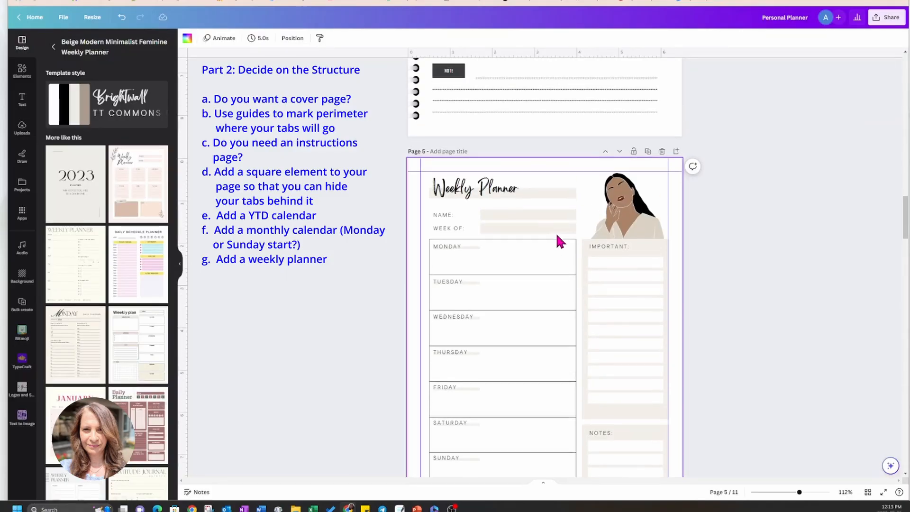
scroll(557, 236, down, 5)
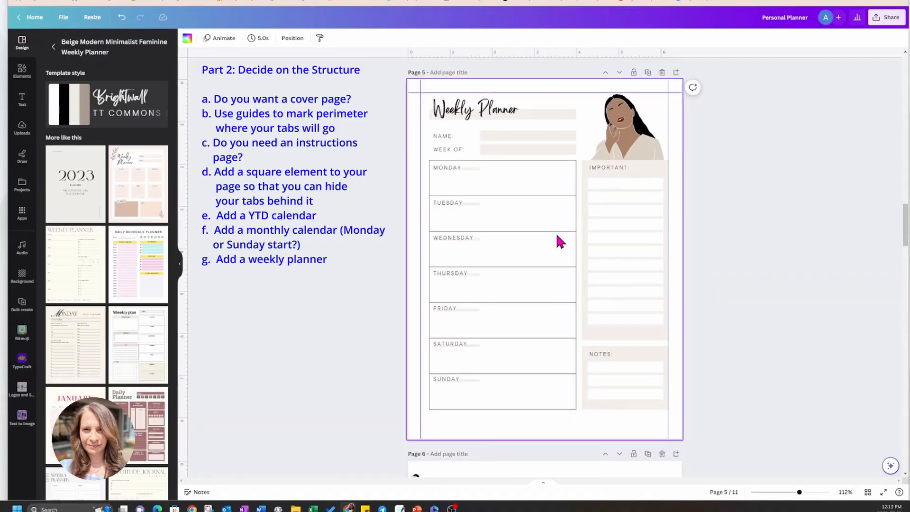
click(623, 131)
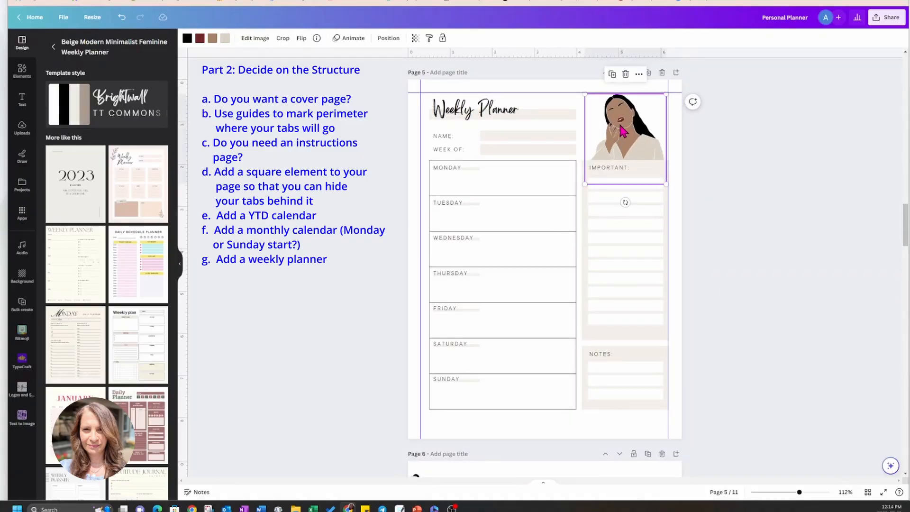
key(Delete)
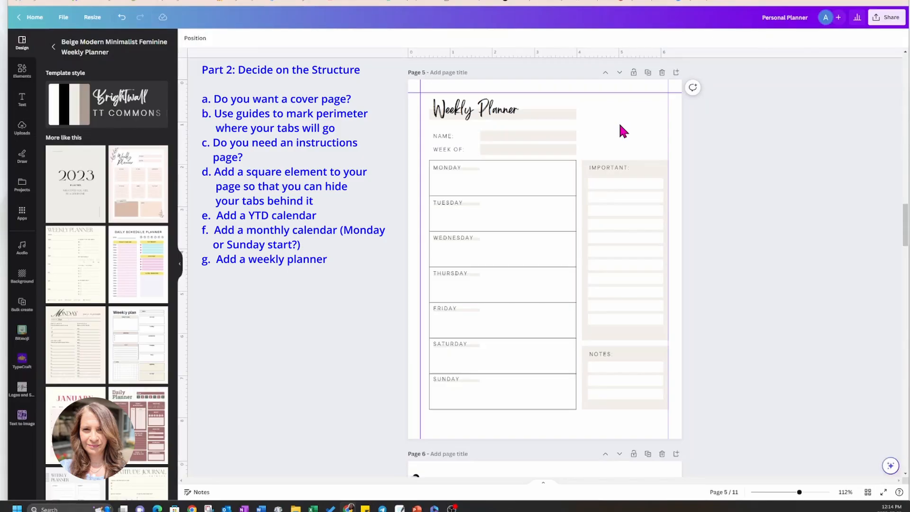
Change the "Weekly Planner" title's font to Playlist Script and enlarge its text box to about 3.4 in wide.
click(504, 114)
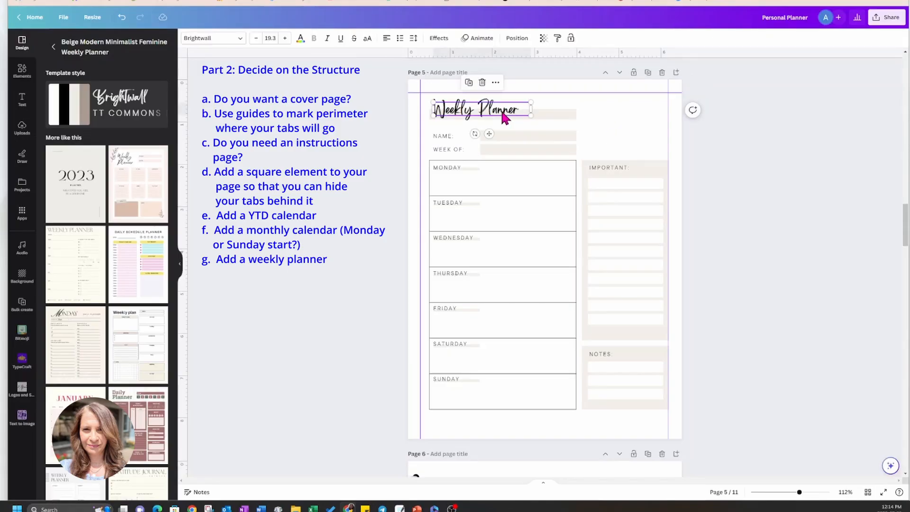
click(240, 42)
click(101, 171)
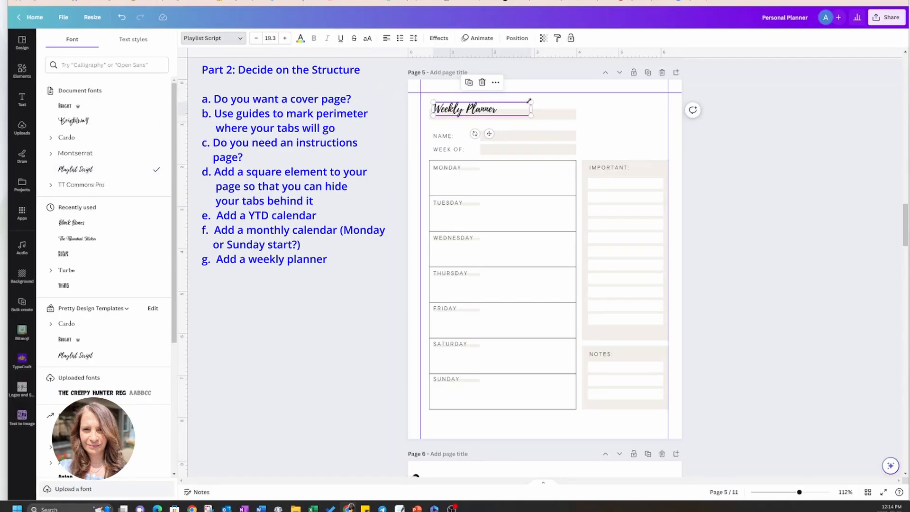
drag(531, 102, 575, 95)
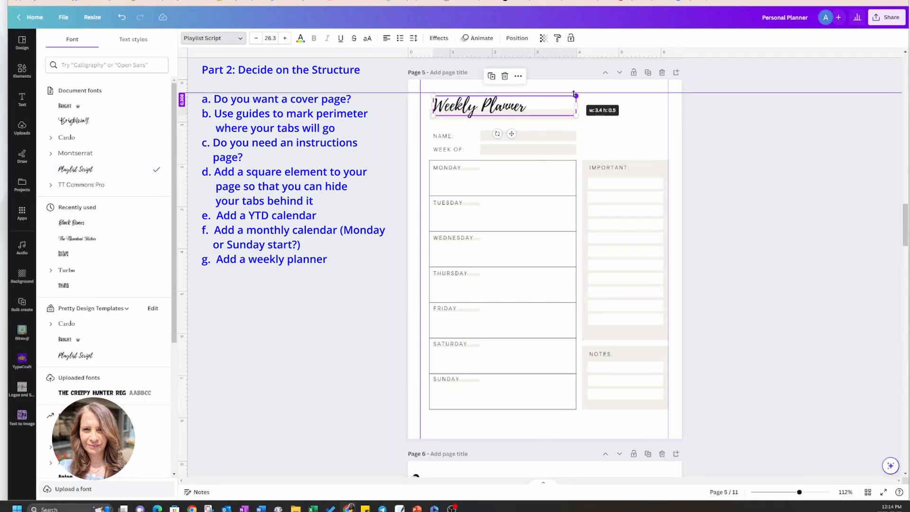
click(759, 142)
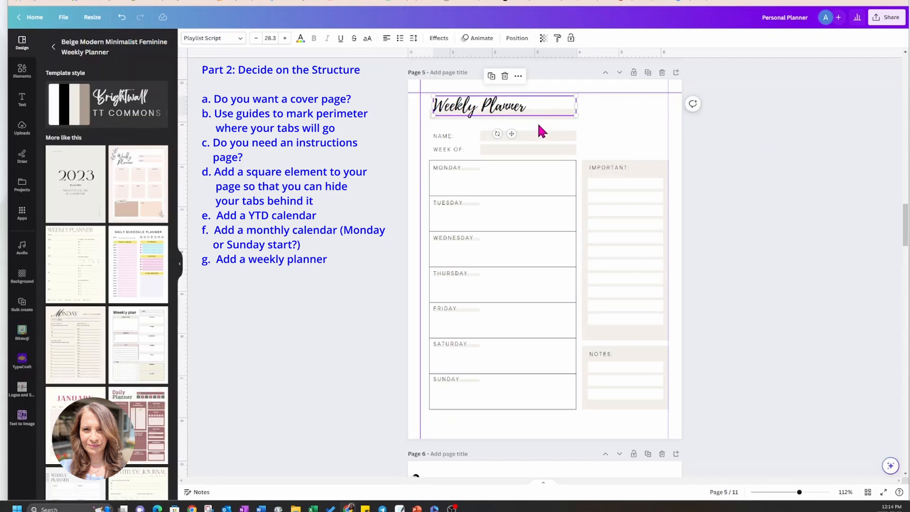
Check the font size of page 4's January heading and set the "Weekly Planner" title's font size to 32.
scroll(537, 126, up, 9)
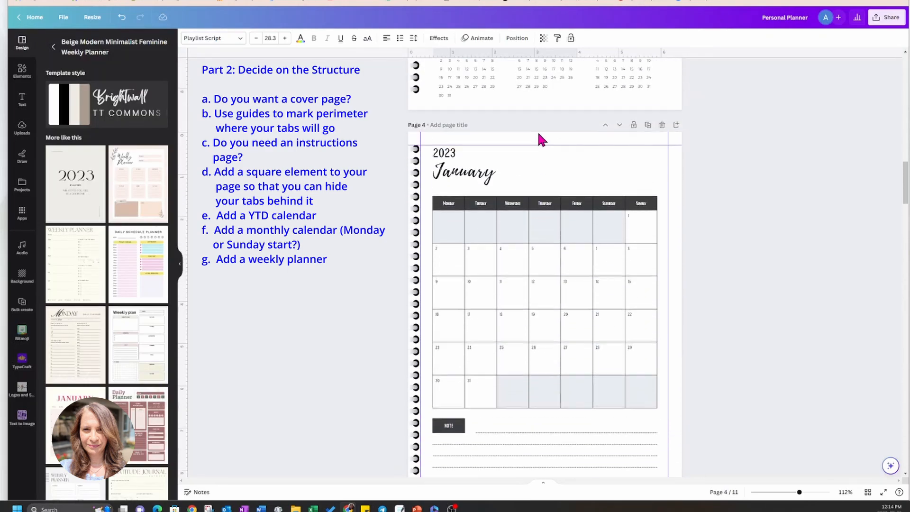
click(479, 175)
scroll(480, 176, down, 2)
scroll(477, 170, down, 3)
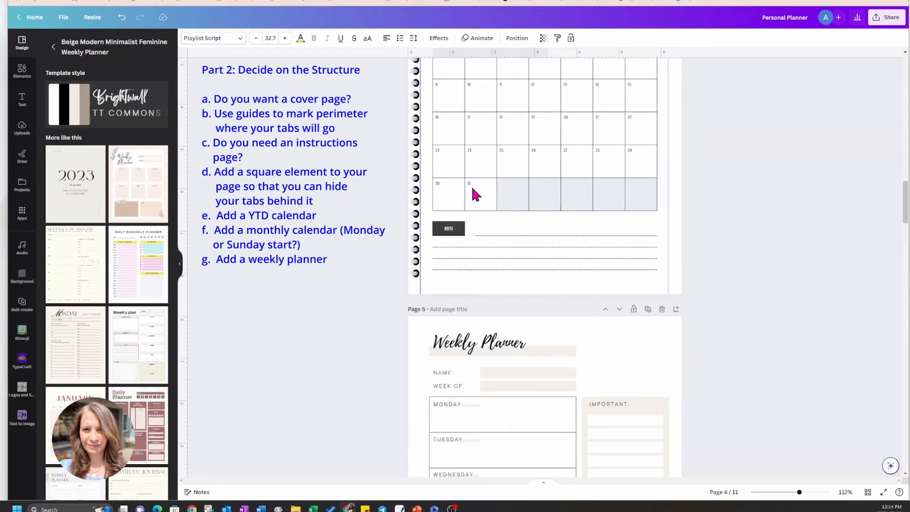
click(449, 345)
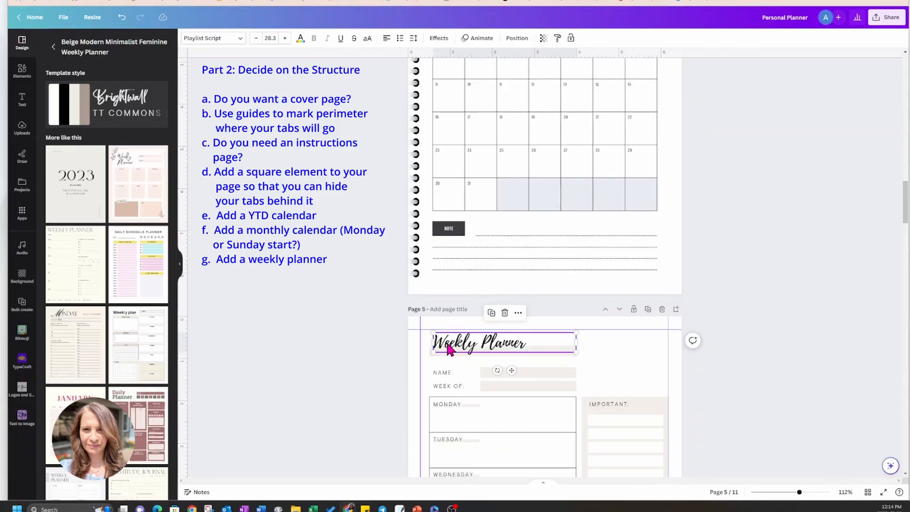
click(271, 38)
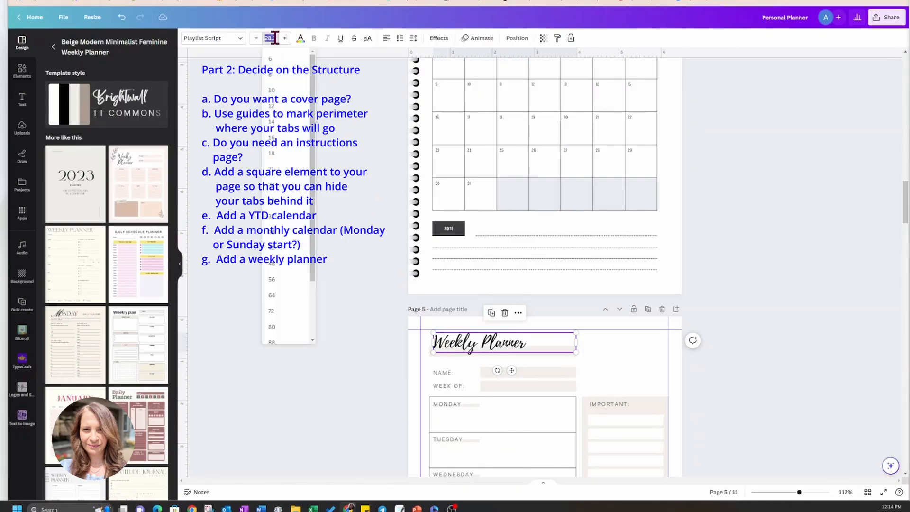
click(278, 217)
click(821, 248)
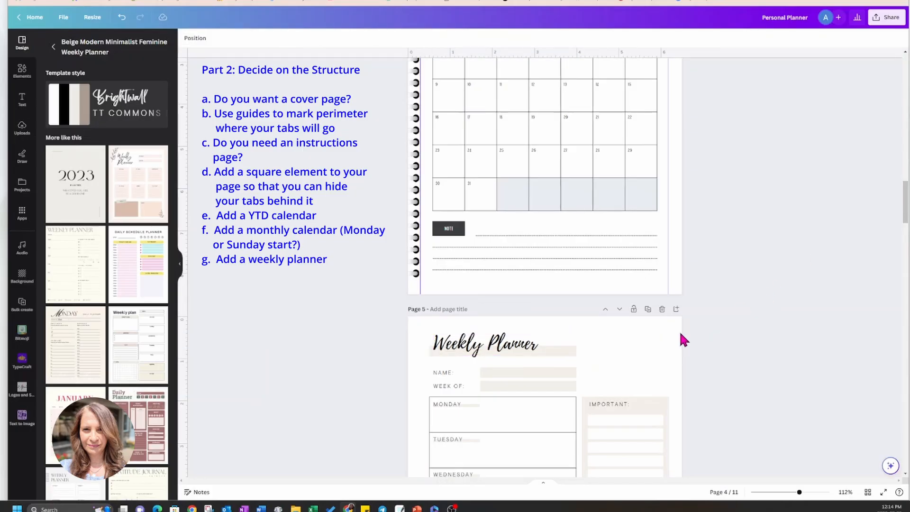
Recolor the Name field's beige box with the monthly calendar's light blue-gray document color and apply the change to all matching elements.
click(573, 361)
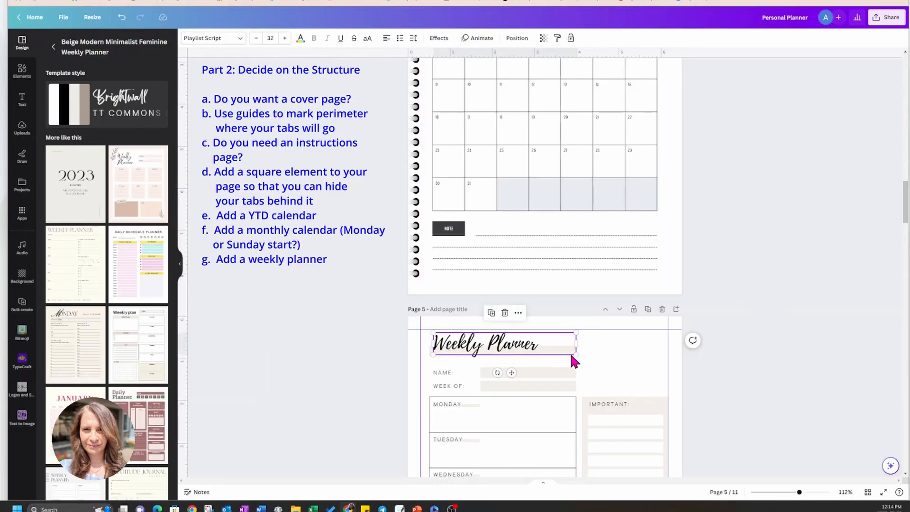
click(571, 374)
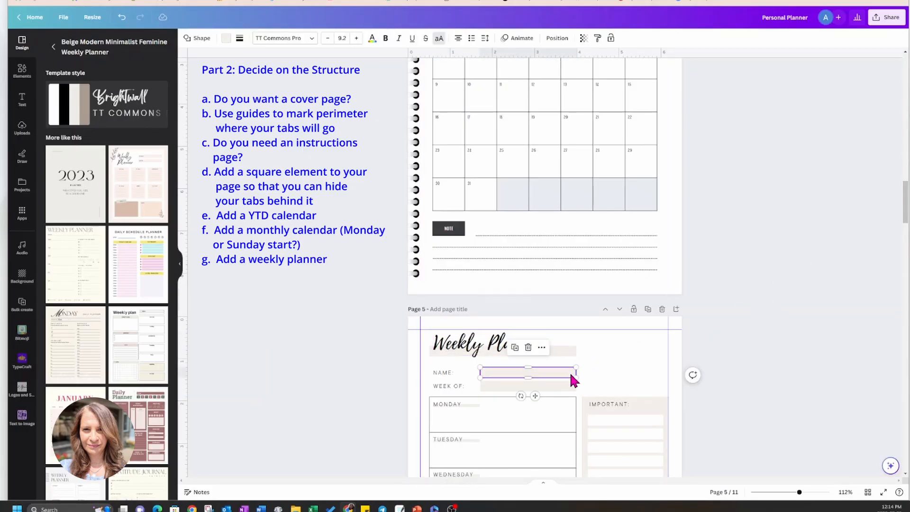
scroll(572, 375, down, 3)
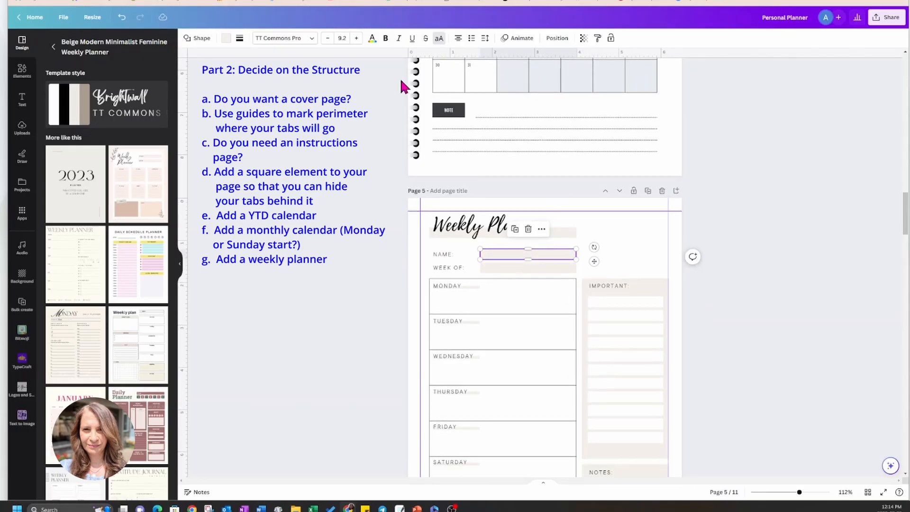
click(227, 39)
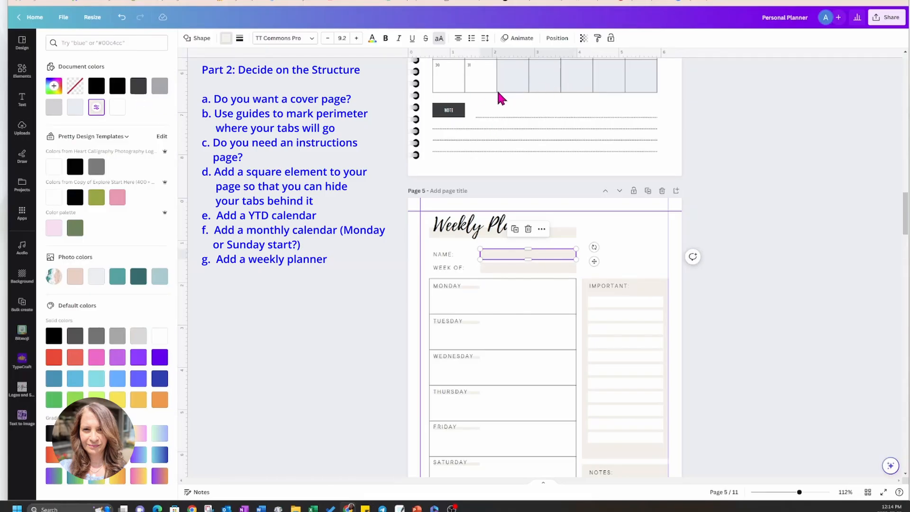
click(75, 108)
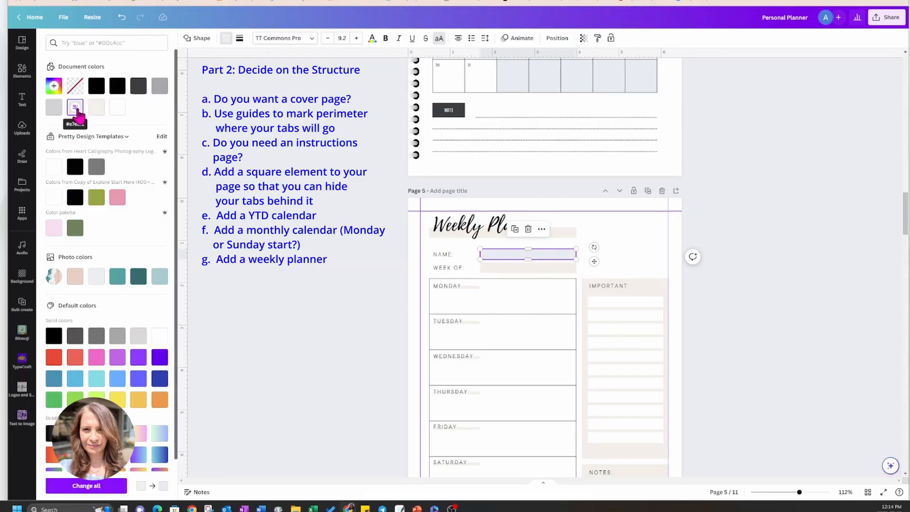
click(84, 486)
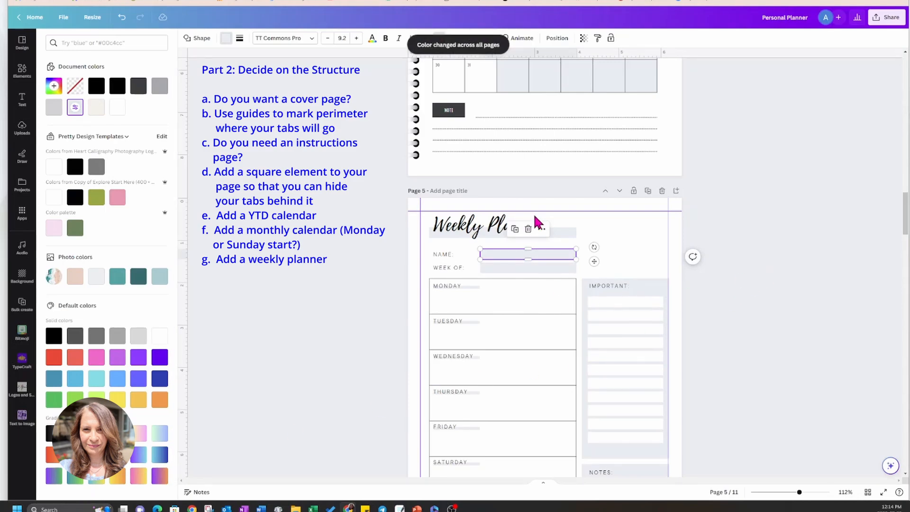
Change the Name label's font from TT Commons Pro to Bright and apply the font change across the design.
click(437, 254)
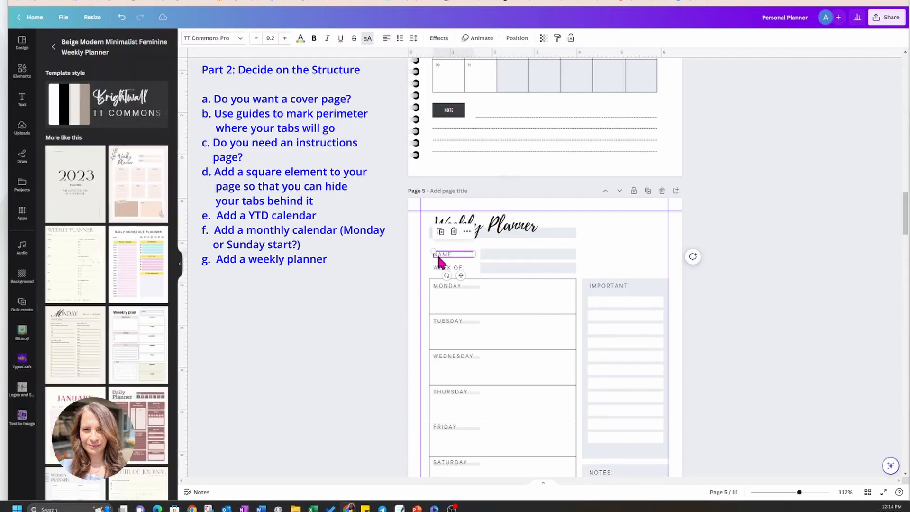
click(241, 42)
click(72, 108)
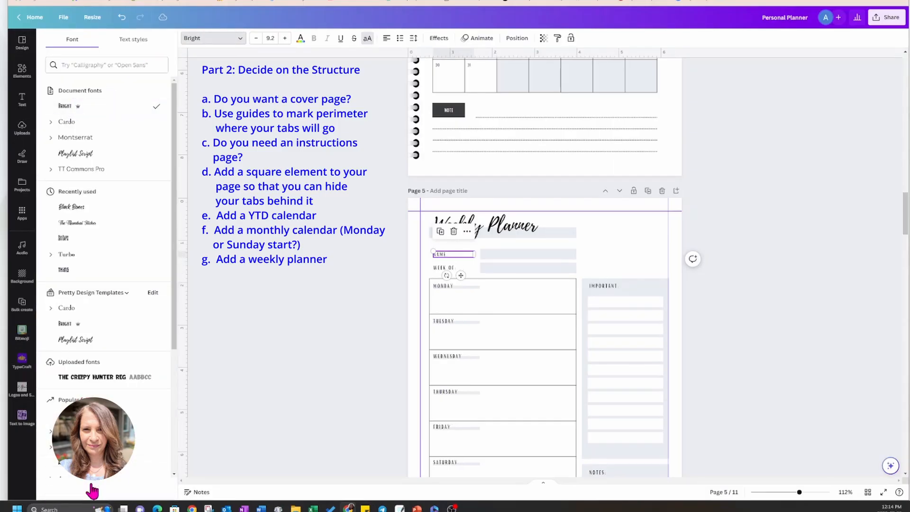
click(93, 491)
click(757, 290)
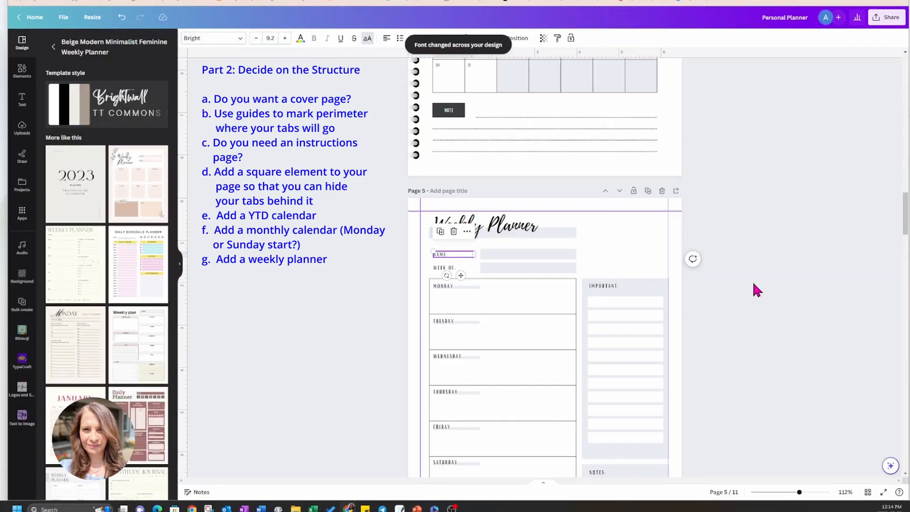
scroll(757, 290, down, 3)
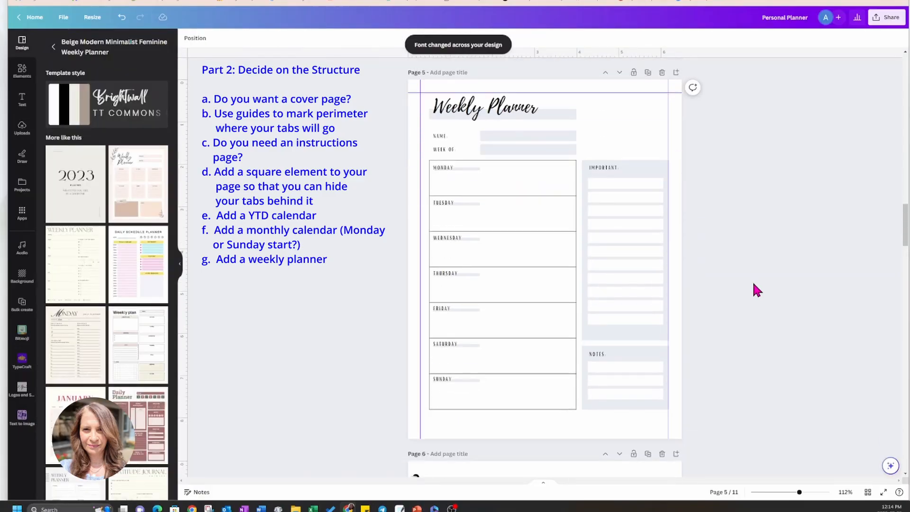
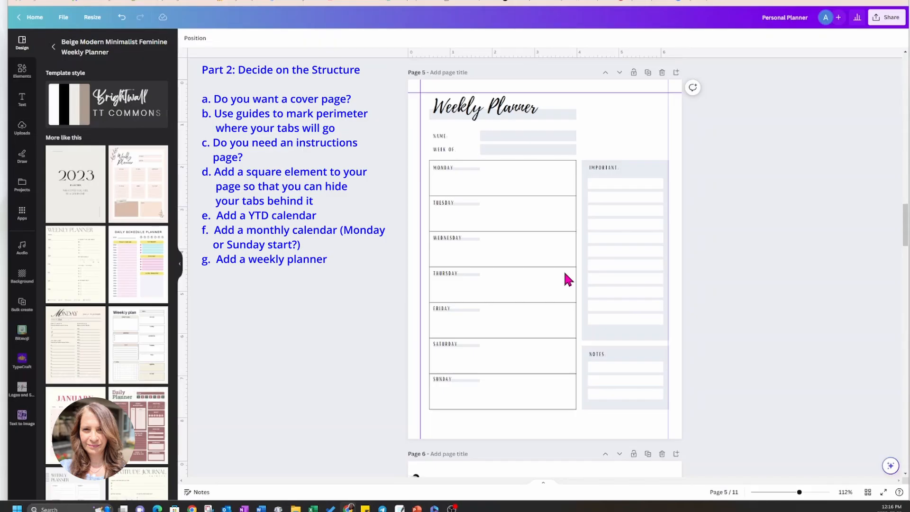
Copy both spiral binding pieces from page 6 onto the Weekly Planner page along its binding edge.
scroll(566, 275, down, 1)
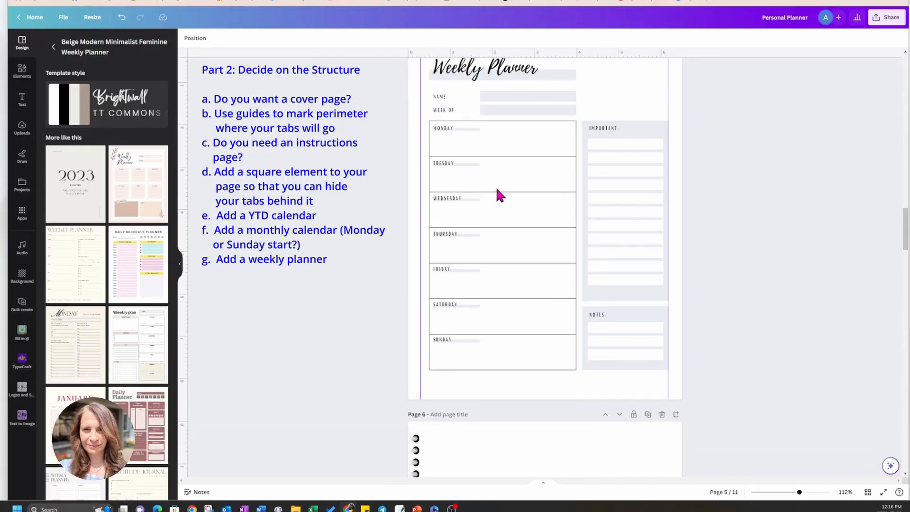
scroll(748, 363, down, 7)
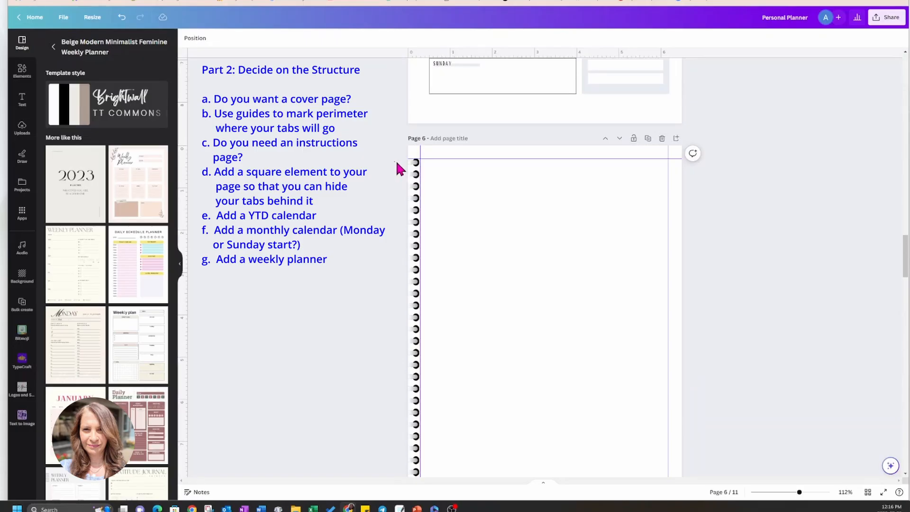
drag(396, 160, 427, 479)
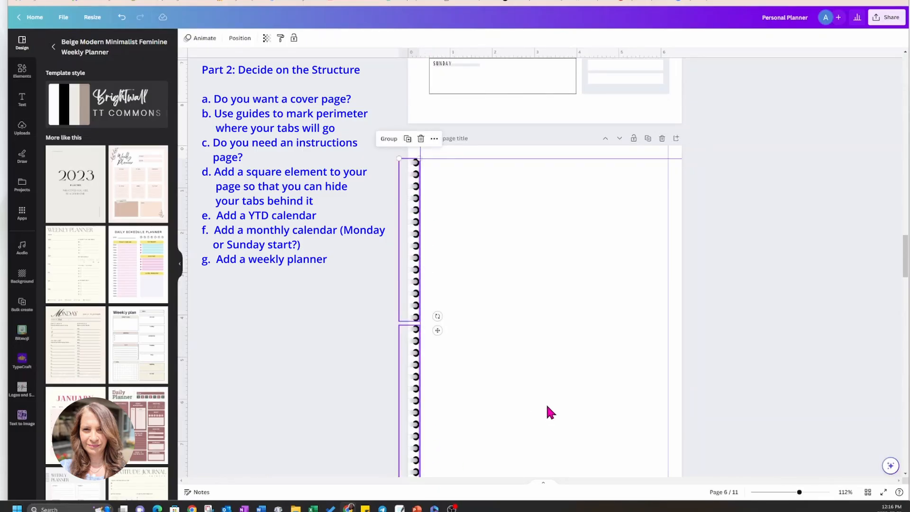
scroll(546, 407, up, 2)
scroll(550, 404, up, 10)
scroll(512, 303, down, 2)
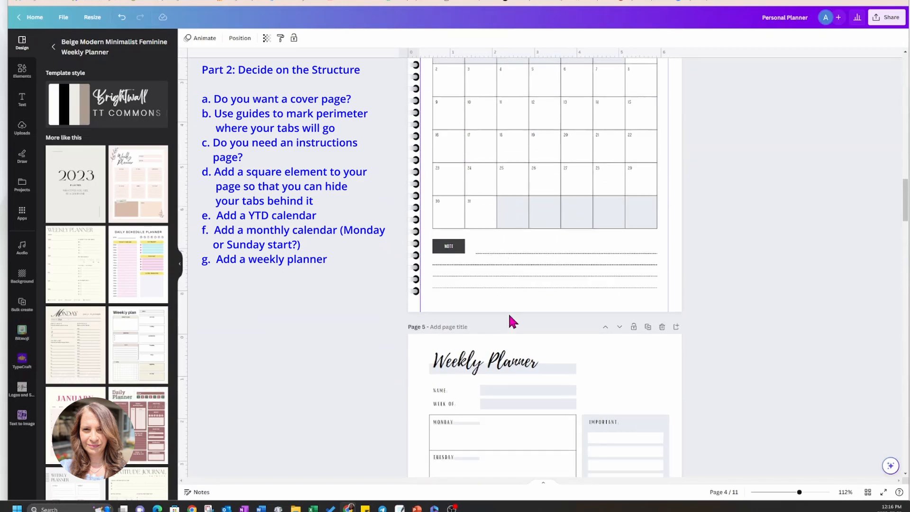
click(605, 338)
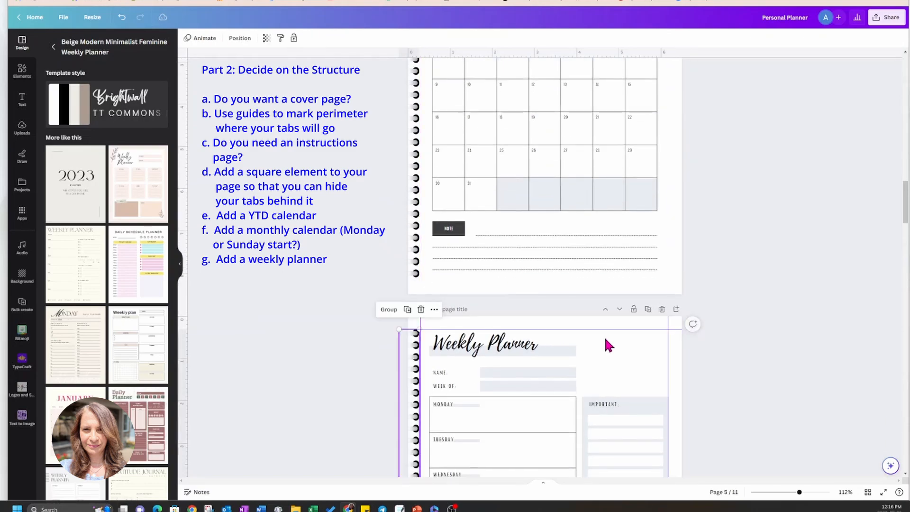
click(819, 307)
Search the design templates for "daily planner" for use on page 6.
scroll(819, 308, down, 10)
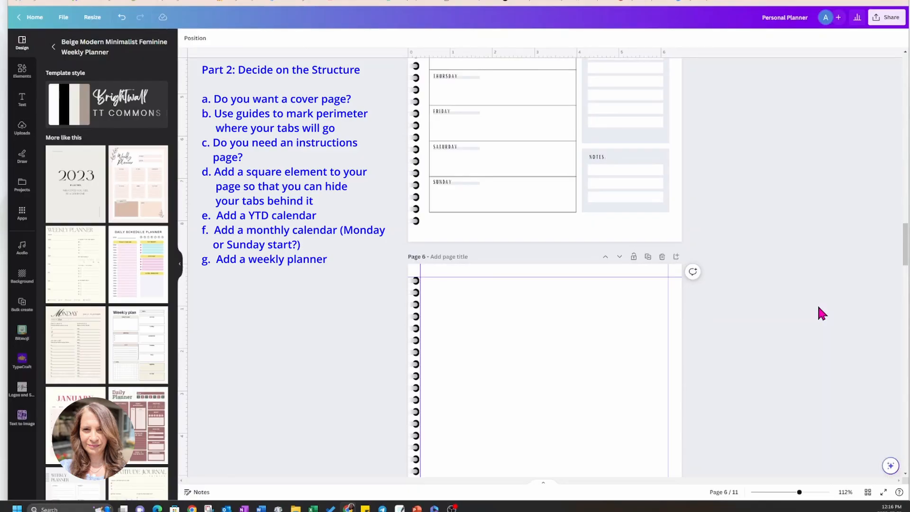
scroll(819, 307, down, 2)
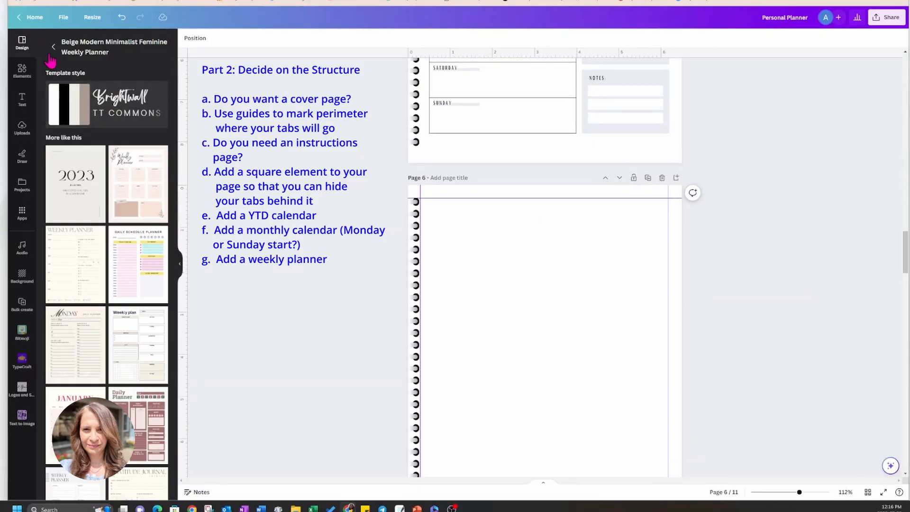
click(22, 44)
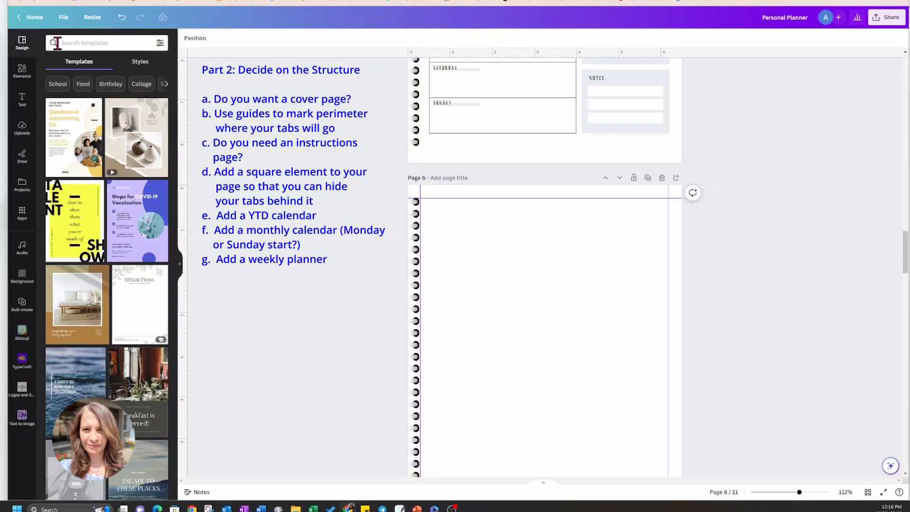
click(65, 43)
text(dai)
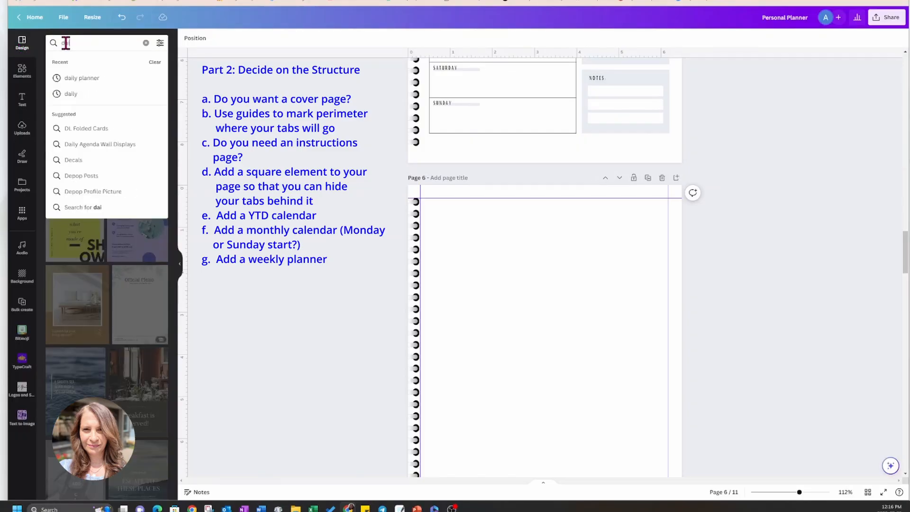
text(ly planner)
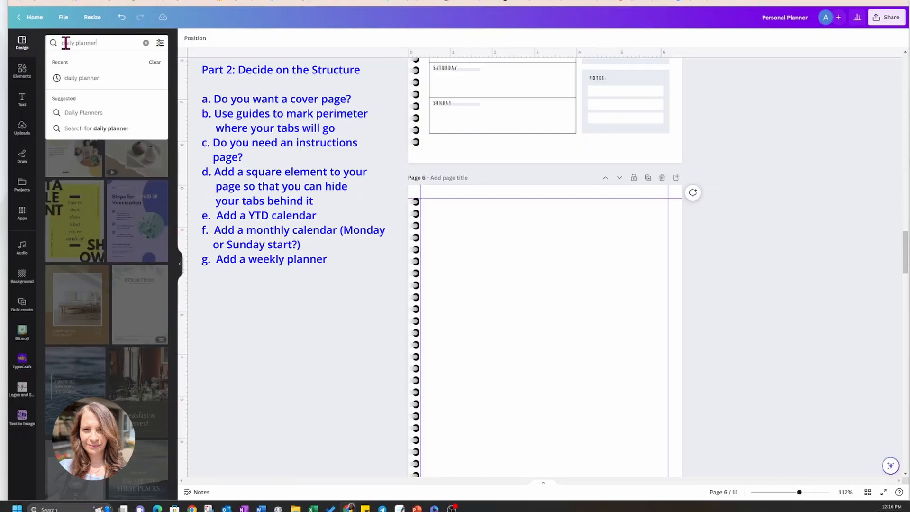
key(Return)
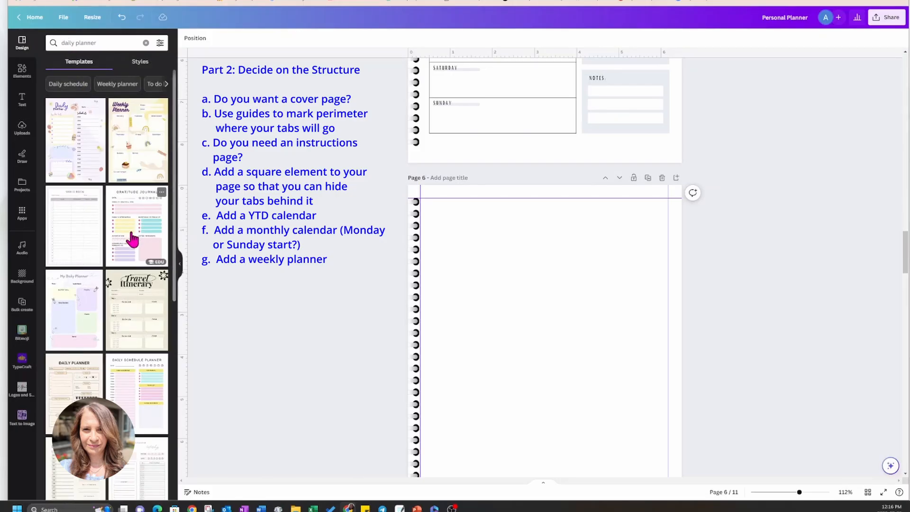
Apply the Pink Minimalist Dated Personal Daily Planner template to page 6.
scroll(142, 306, down, 5)
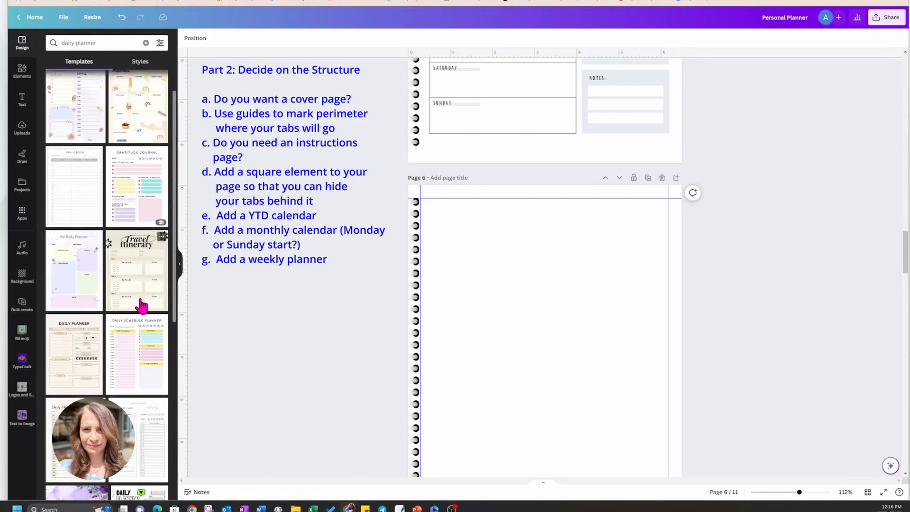
scroll(141, 306, down, 2)
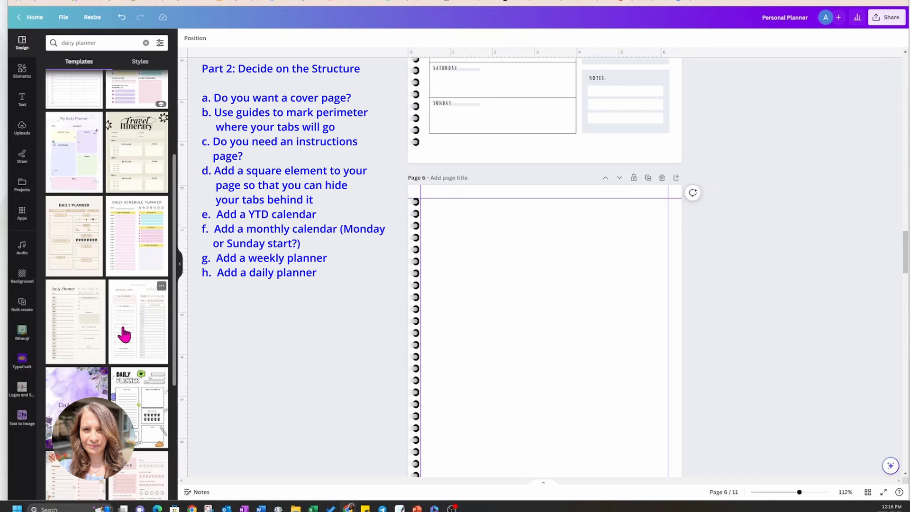
scroll(124, 335, down, 2)
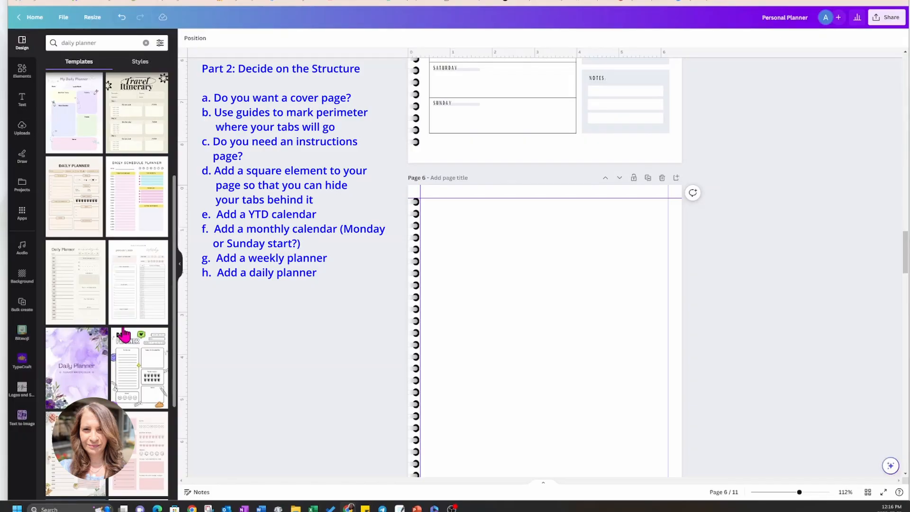
click(132, 289)
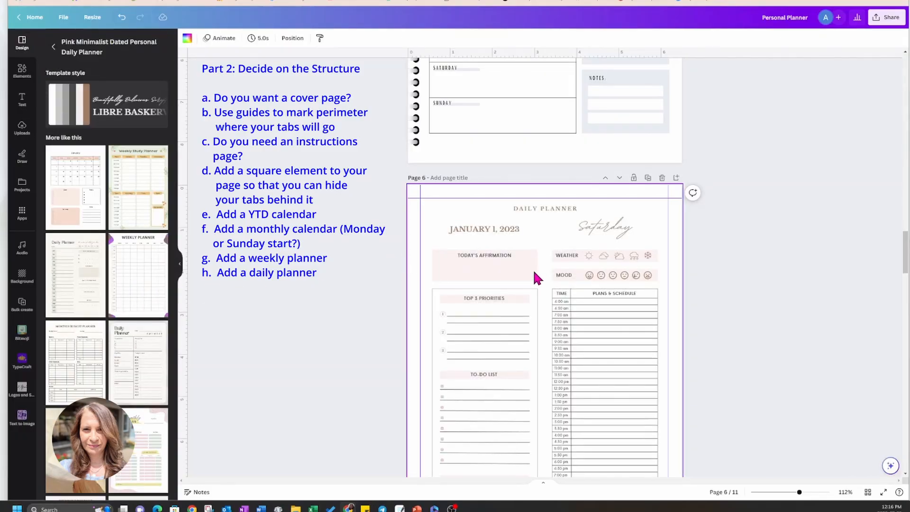
Compare the daily planner layout on page 6 with the Weekly Planner styling on page 5.
scroll(534, 275, down, 3)
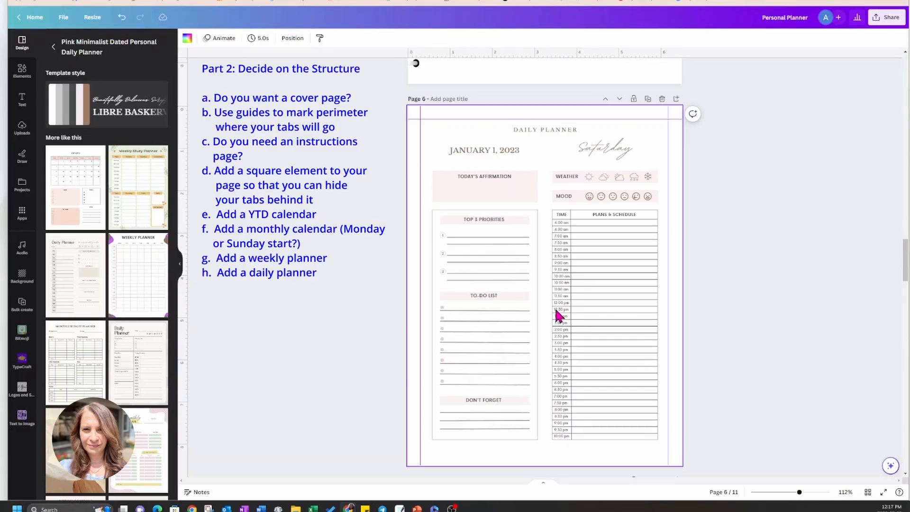
scroll(557, 313, up, 10)
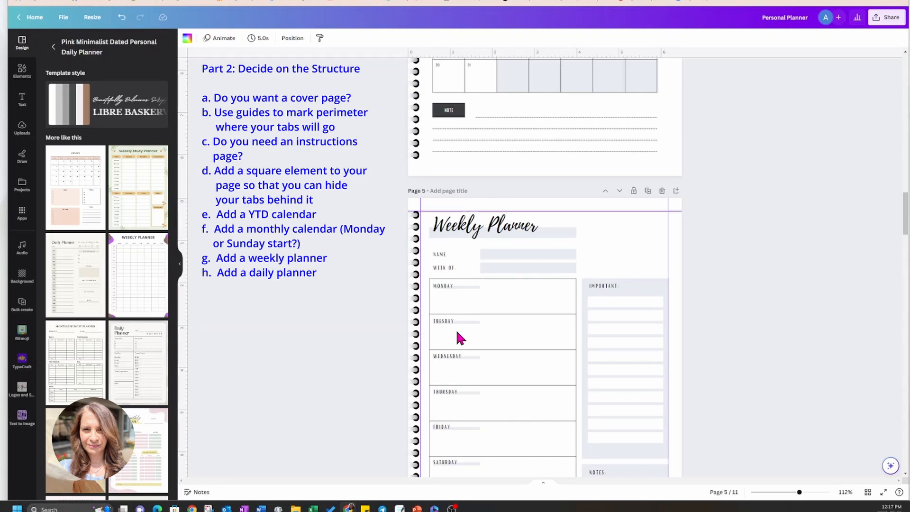
scroll(495, 352, down, 6)
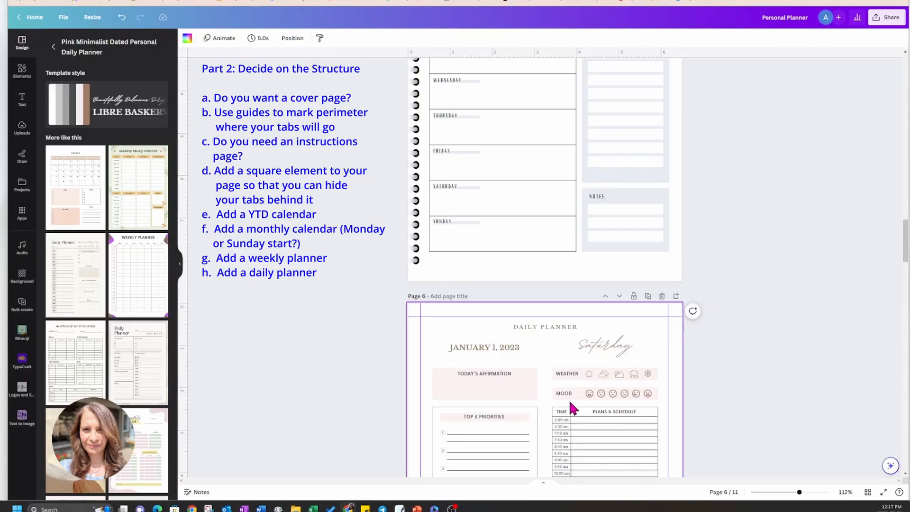
scroll(570, 406, down, 2)
scroll(571, 407, down, 1)
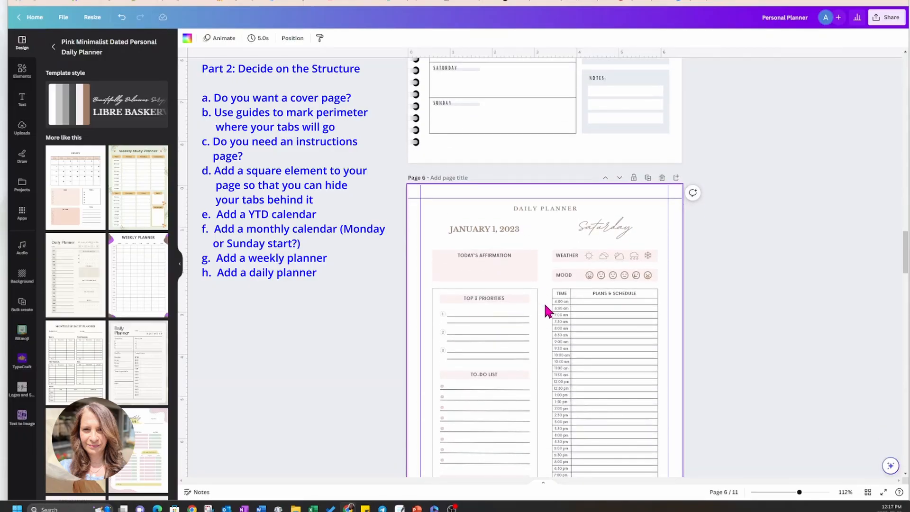
scroll(601, 433, down, 2)
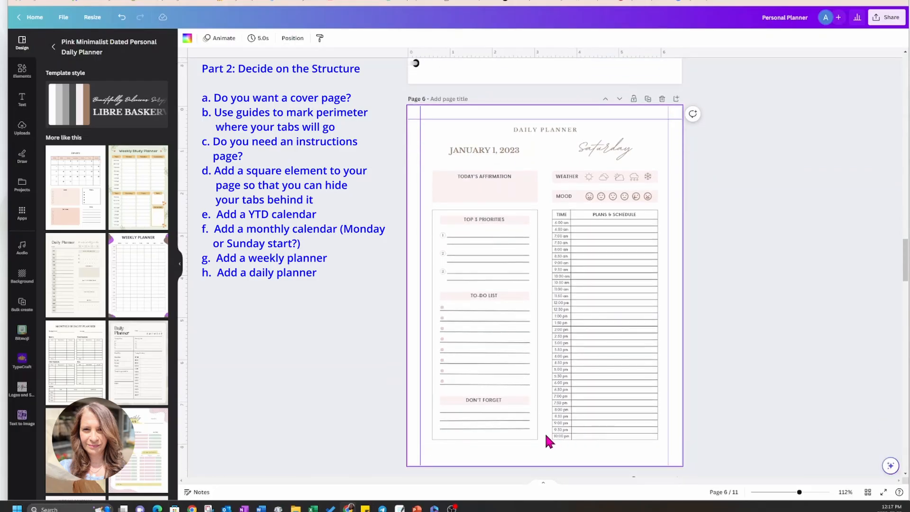
scroll(548, 437, up, 9)
scroll(544, 432, down, 2)
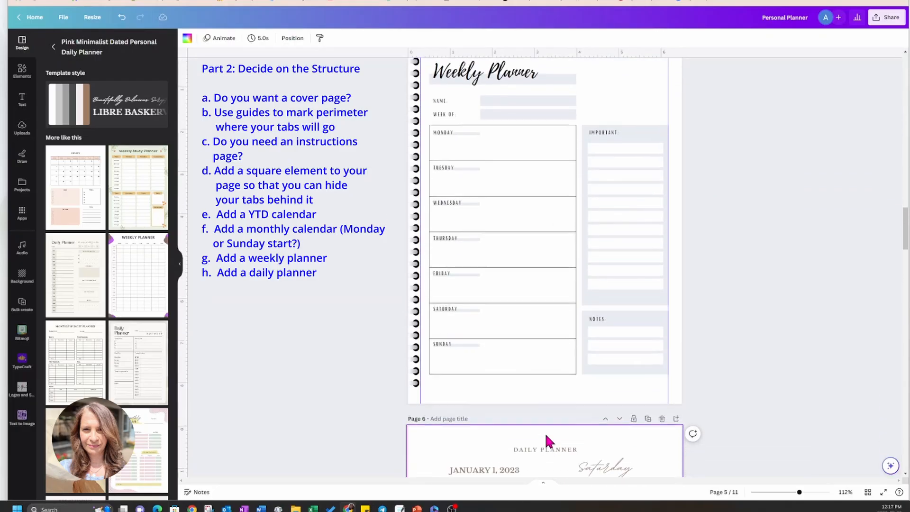
scroll(544, 431, up, 4)
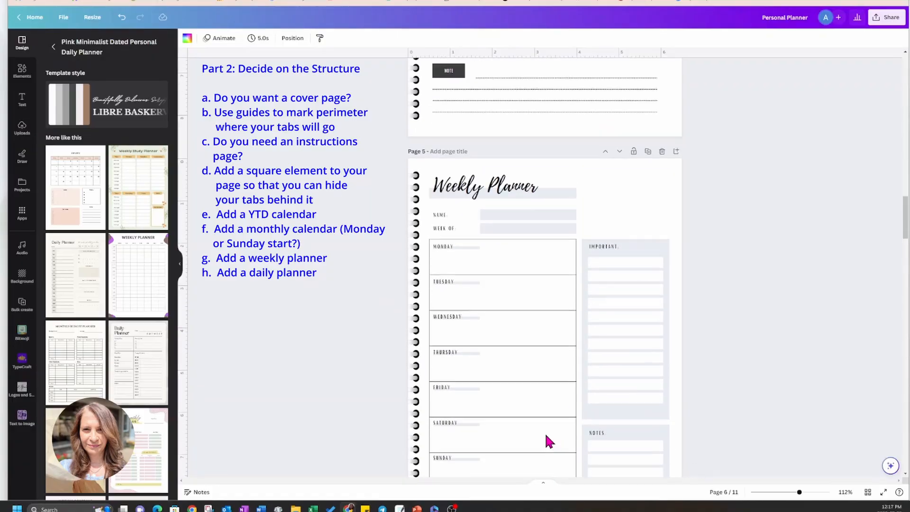
scroll(545, 431, down, 4)
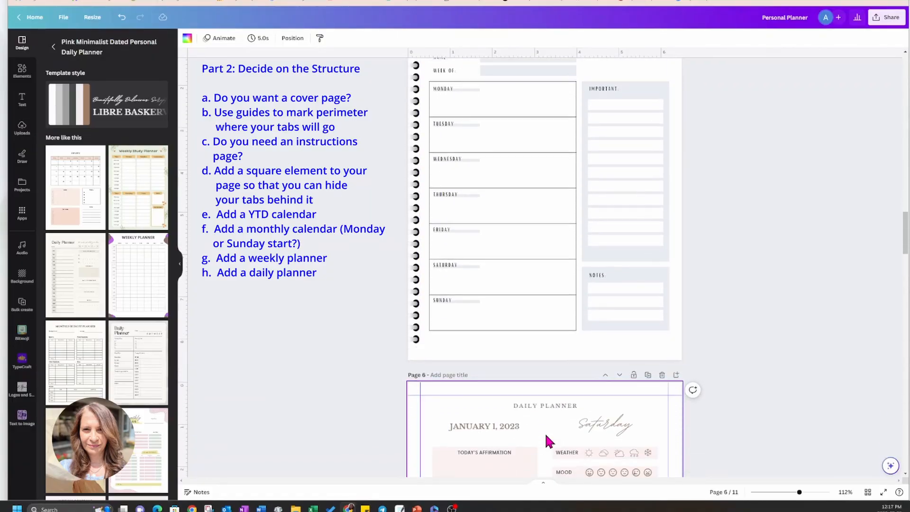
Align the "Daily Planner" title with the affirmation box's left edge and change it to Playlist Script without all caps.
click(543, 407)
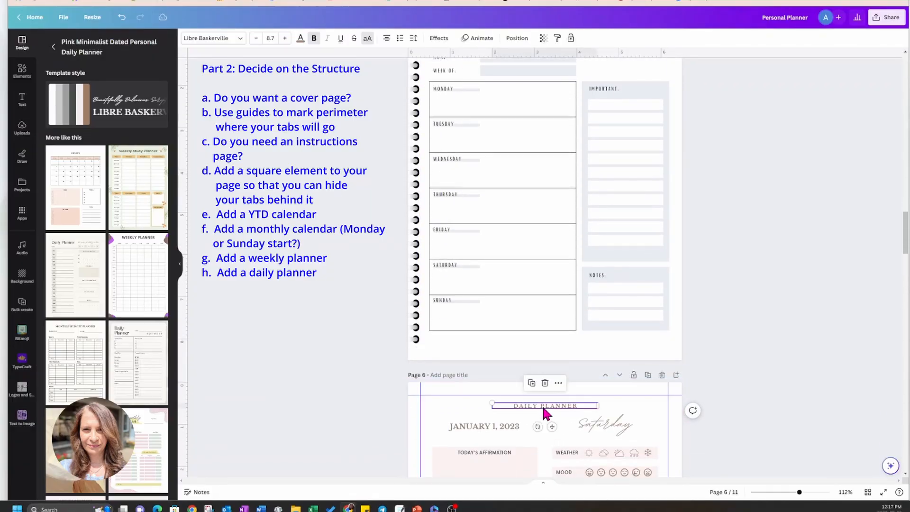
drag(550, 426, 492, 427)
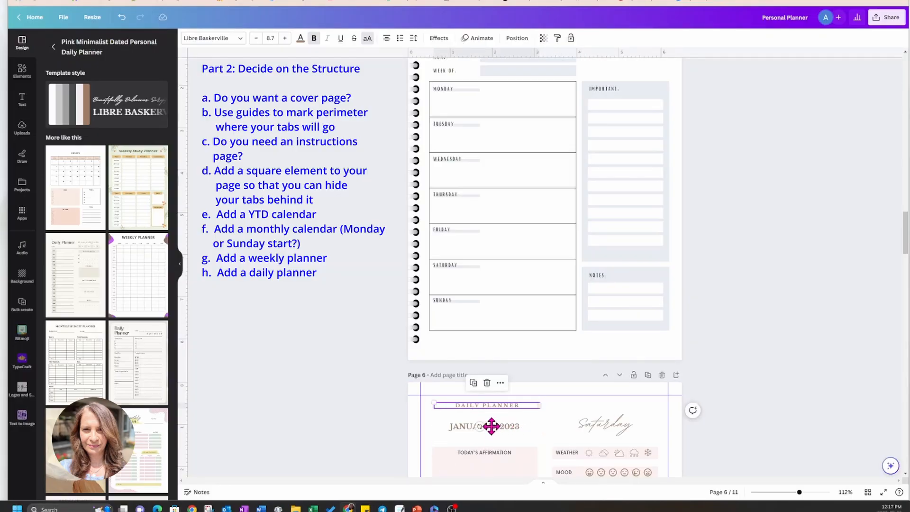
click(217, 40)
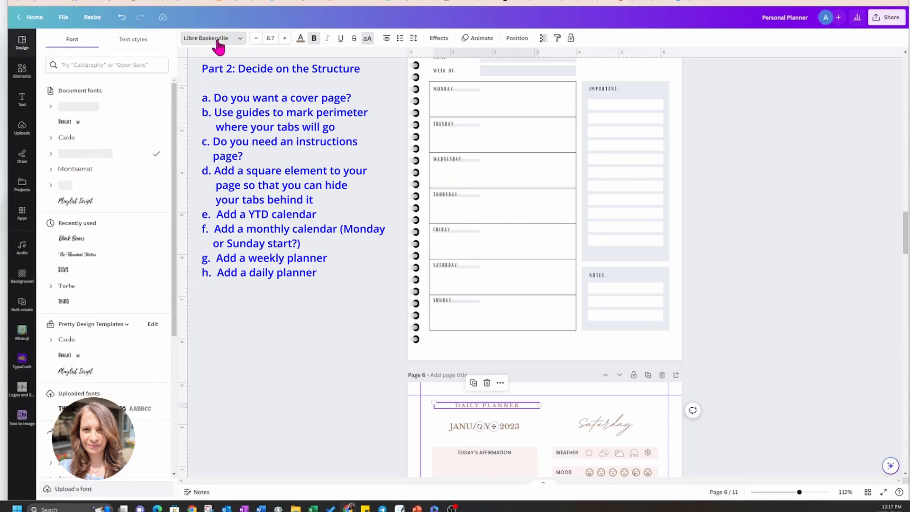
click(69, 202)
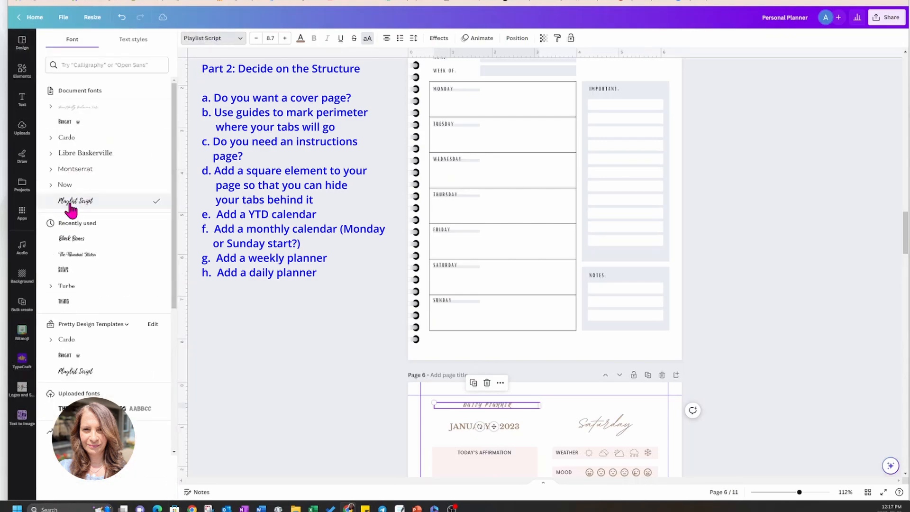
click(368, 41)
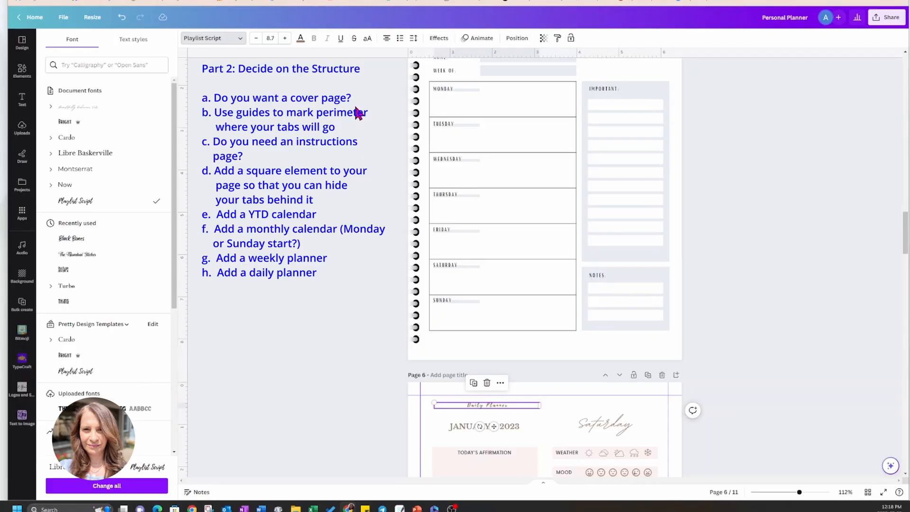
Recolor the "Daily Planner" title black and set its font size to 32.
click(300, 38)
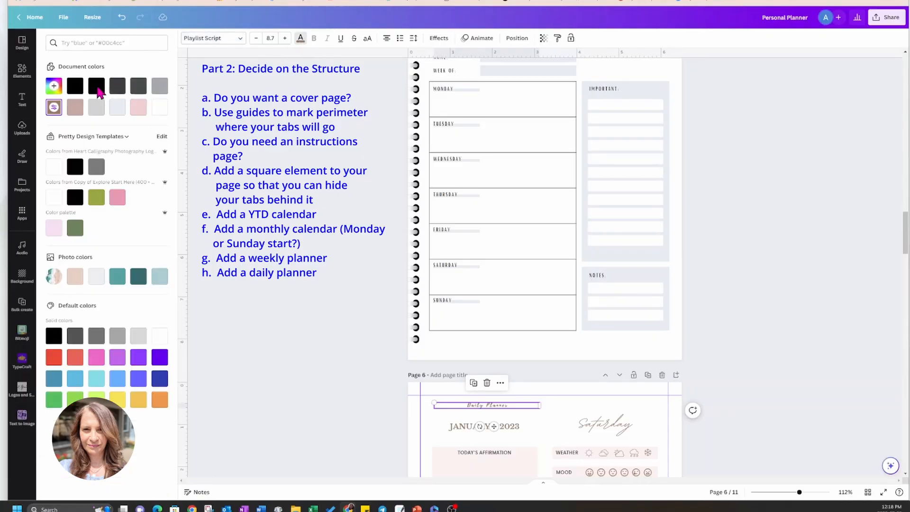
click(75, 86)
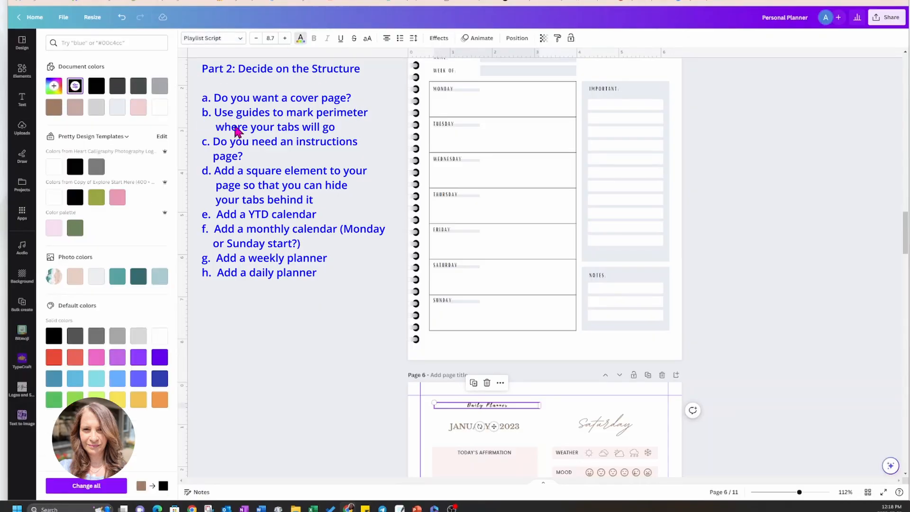
click(274, 39)
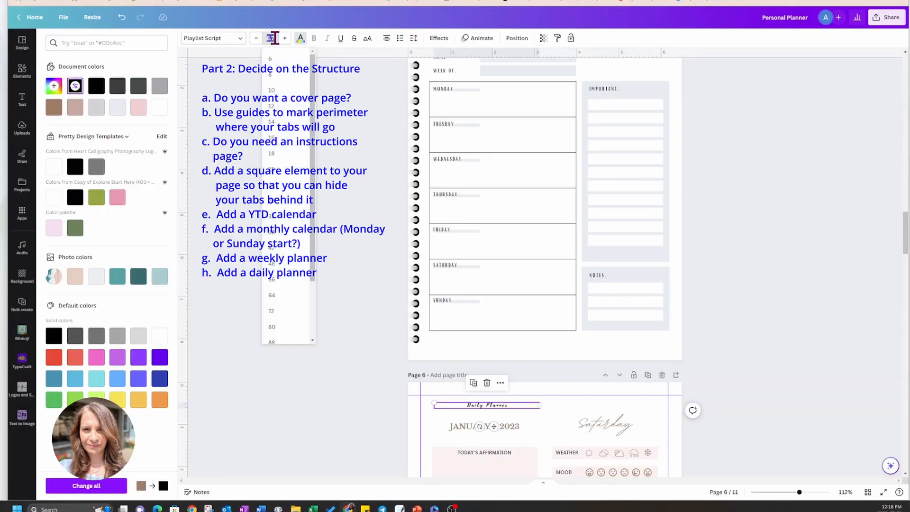
click(280, 219)
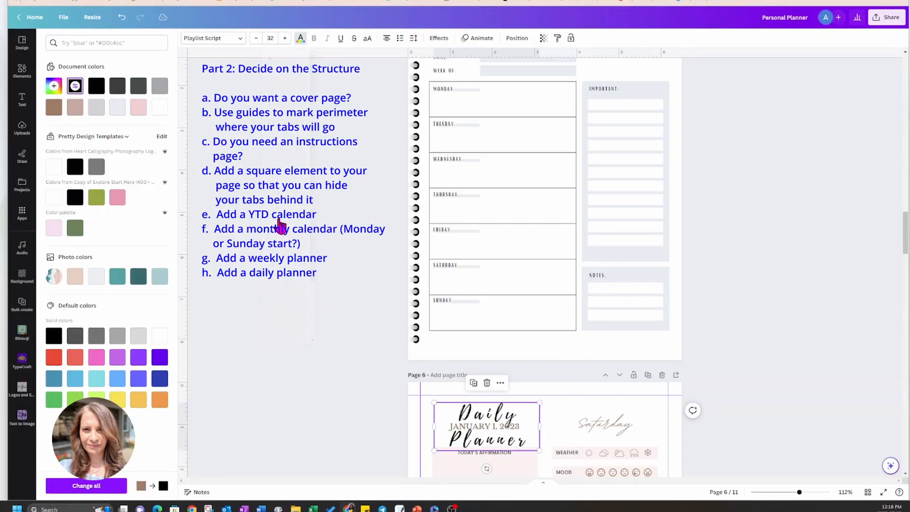
Left-align the "Daily Planner" title in a one-line text box about 3.7 in wide and set its letter spacing to 20.
click(386, 39)
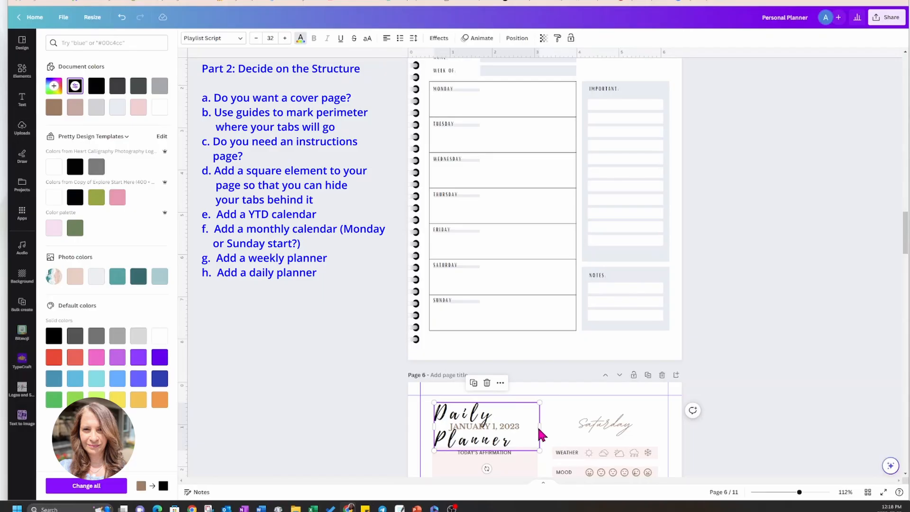
drag(540, 426, 589, 425)
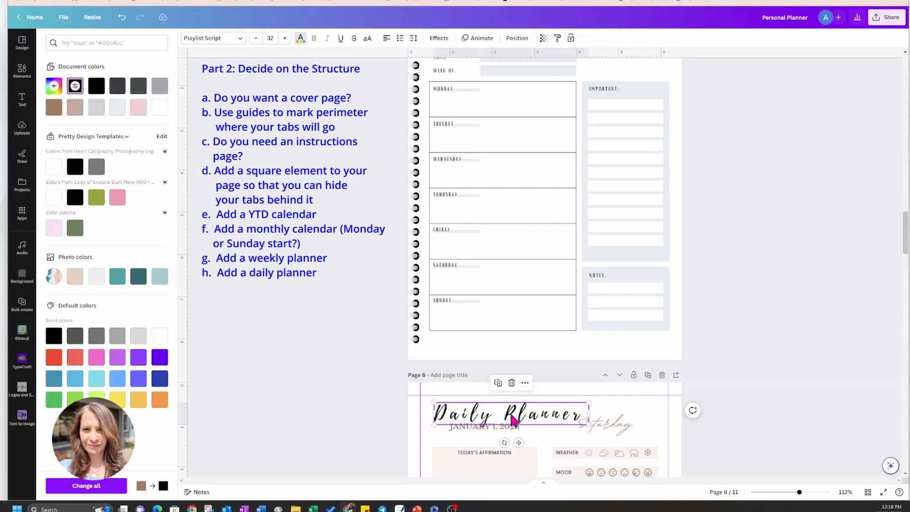
click(413, 38)
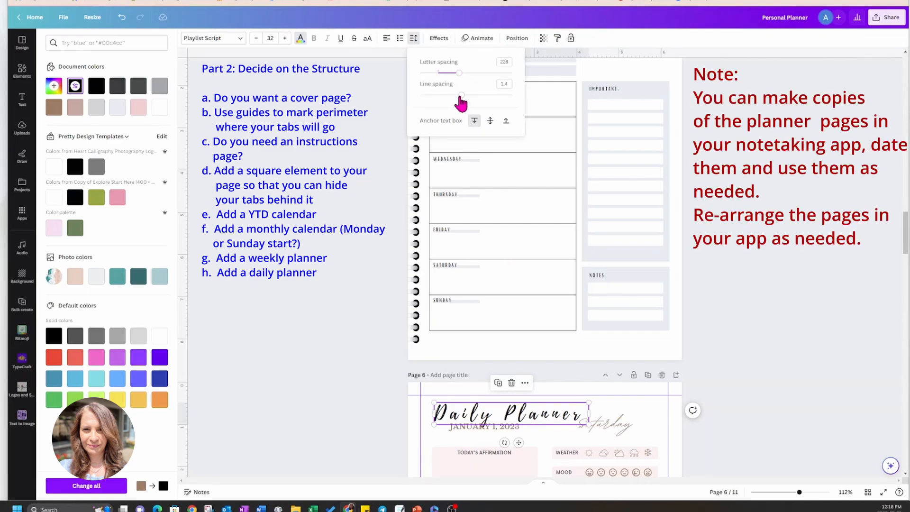
drag(459, 73, 440, 76)
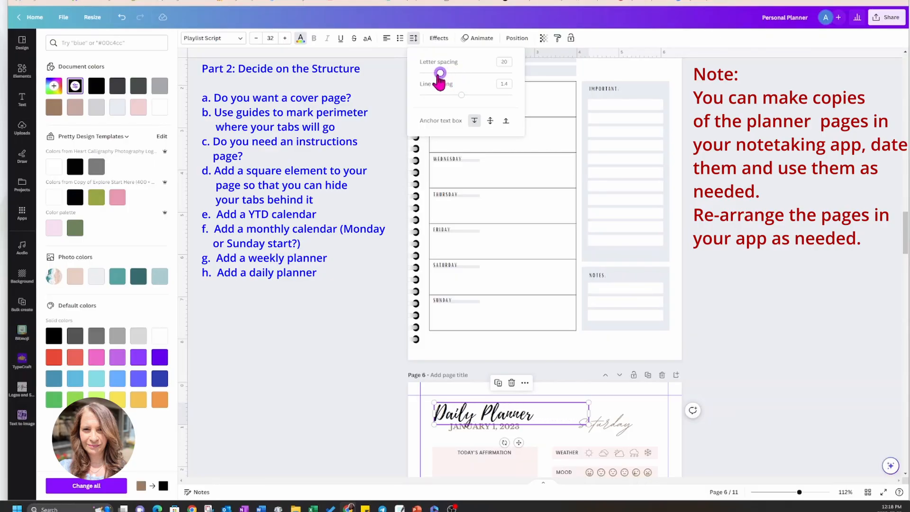
Delete the "Saturday" script text from the daily planner on page 6.
click(753, 195)
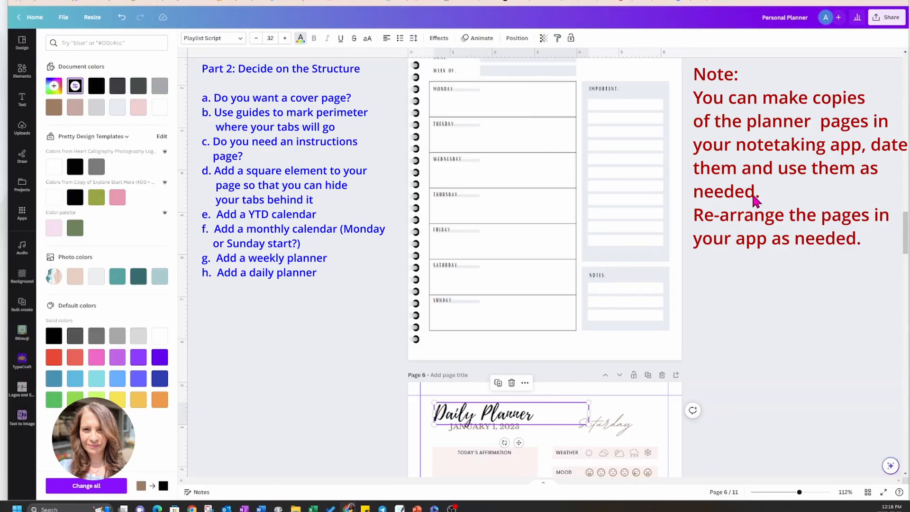
click(755, 218)
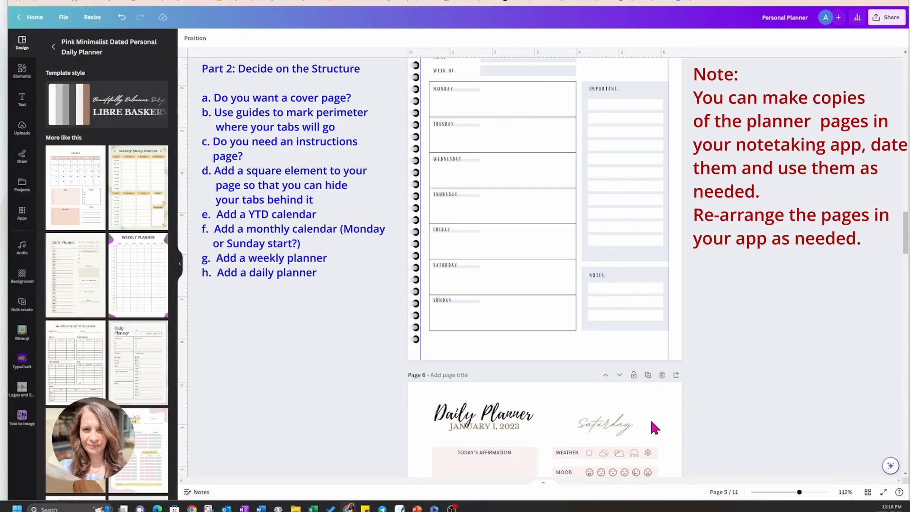
click(619, 424)
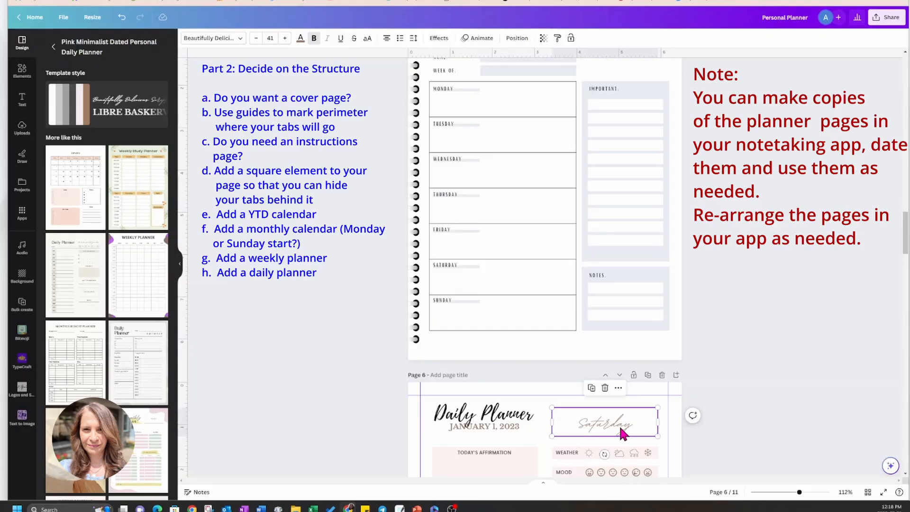
key(Delete)
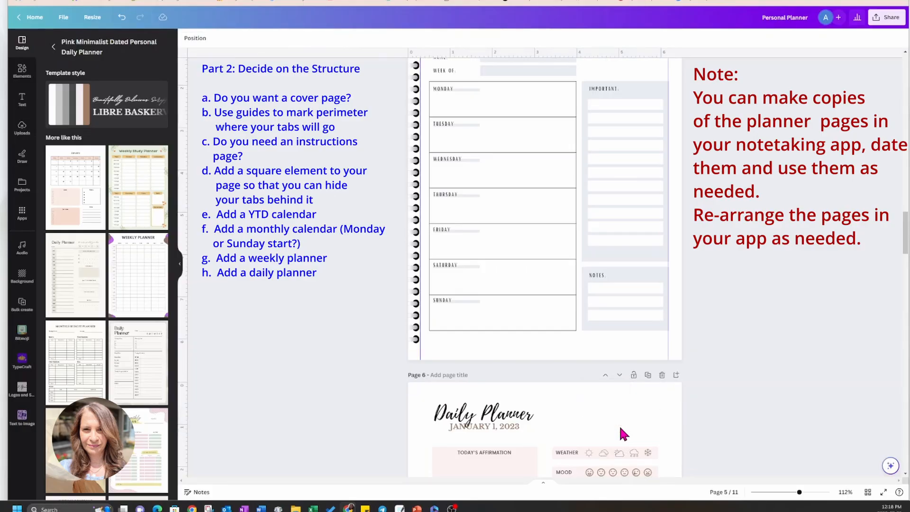
Replace the "January 1, 2023" text under the "Daily Planner" title with "DATE:".
click(512, 427)
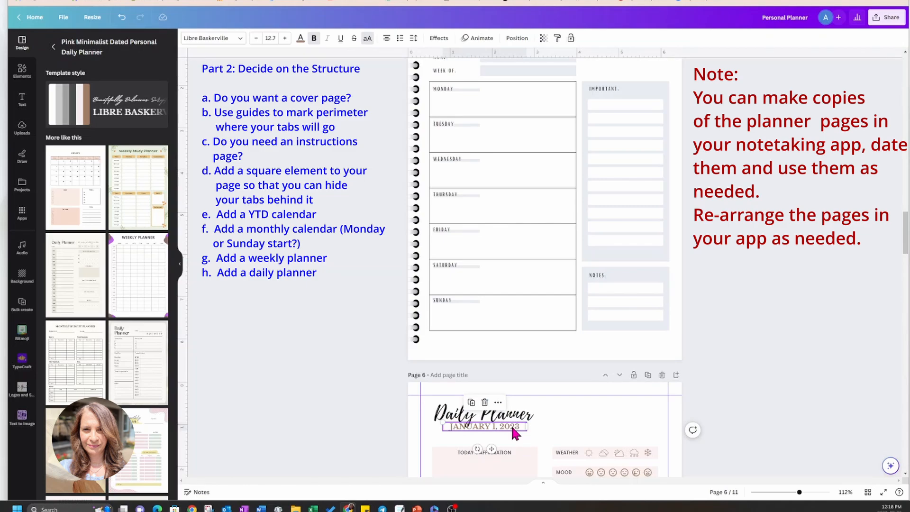
double_click(513, 429)
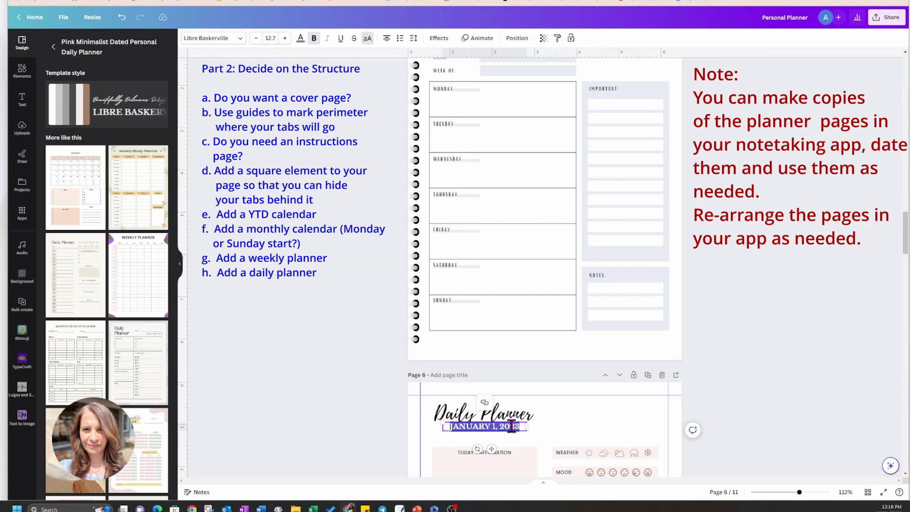
text(DATE:)
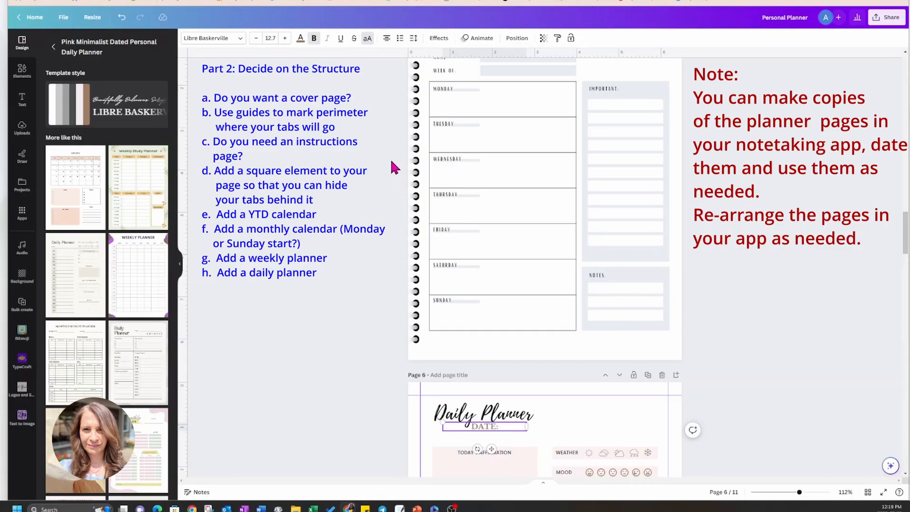
Set the "DATE:" text to black with left alignment and move it just below the left end of the "Daily Planner" title.
click(302, 42)
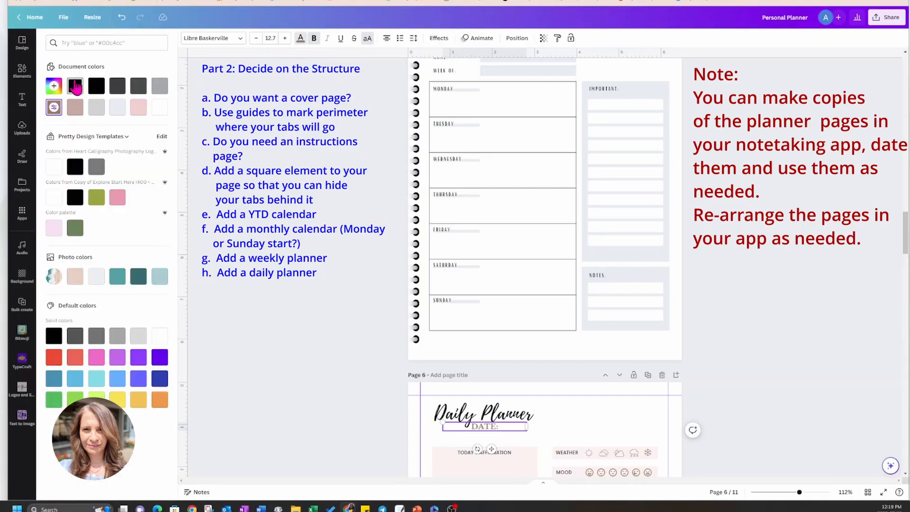
click(75, 87)
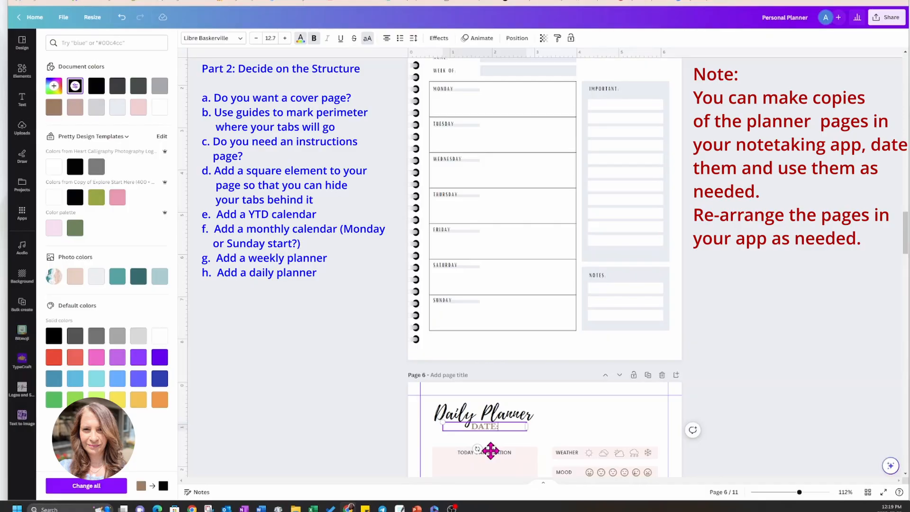
click(388, 46)
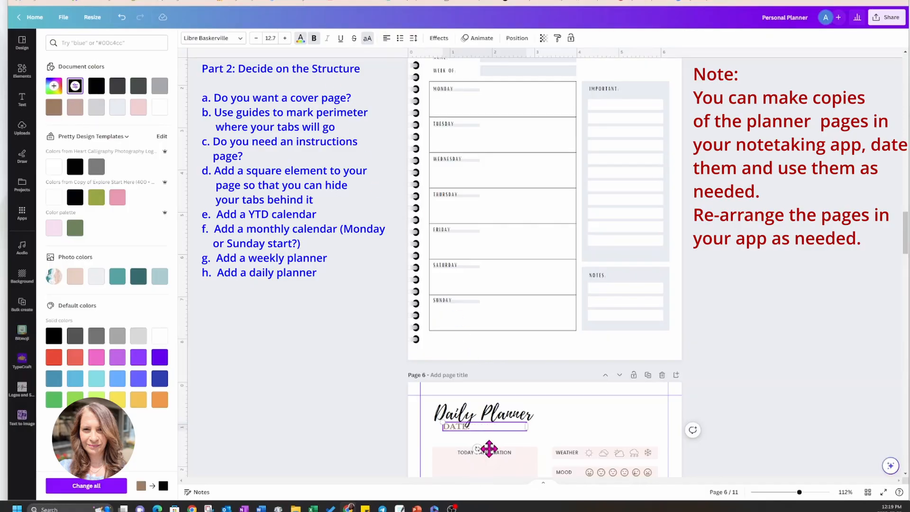
drag(488, 449, 481, 451)
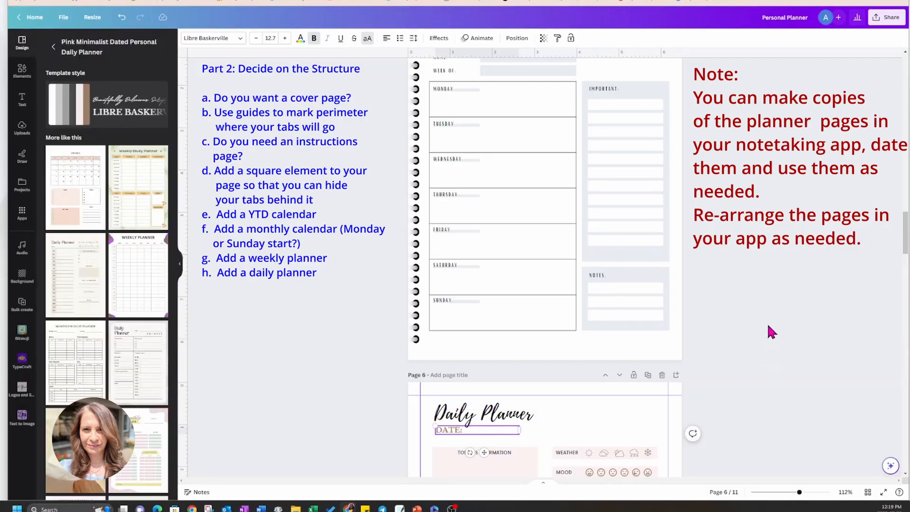
Reapply black to the whole "DATE:" text box on the daily planner page.
click(301, 38)
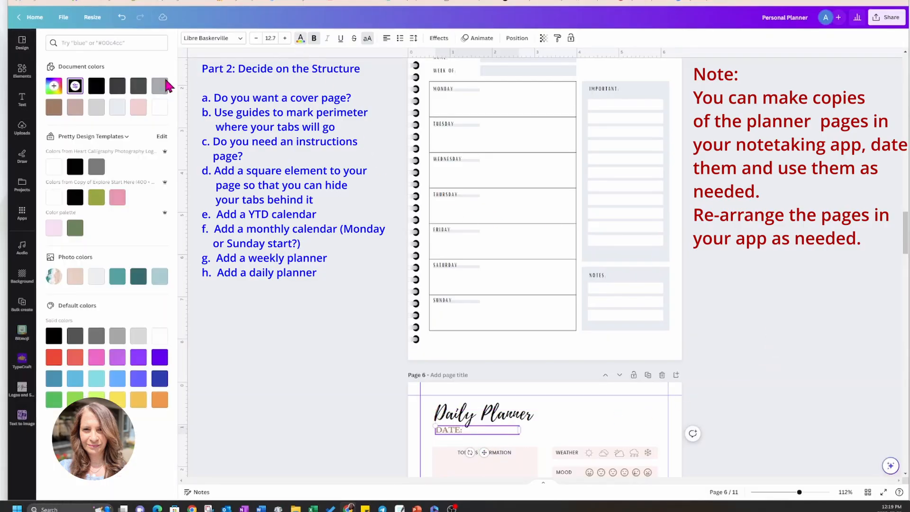
click(96, 87)
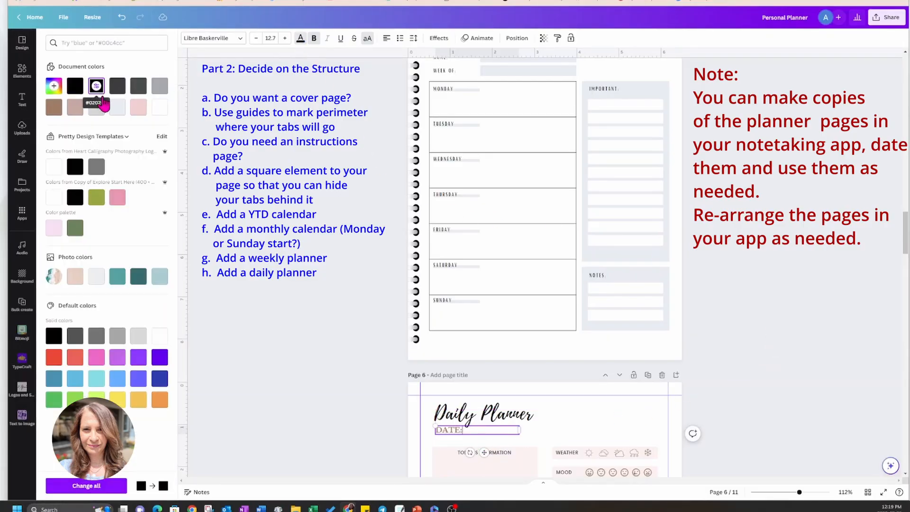
click(379, 418)
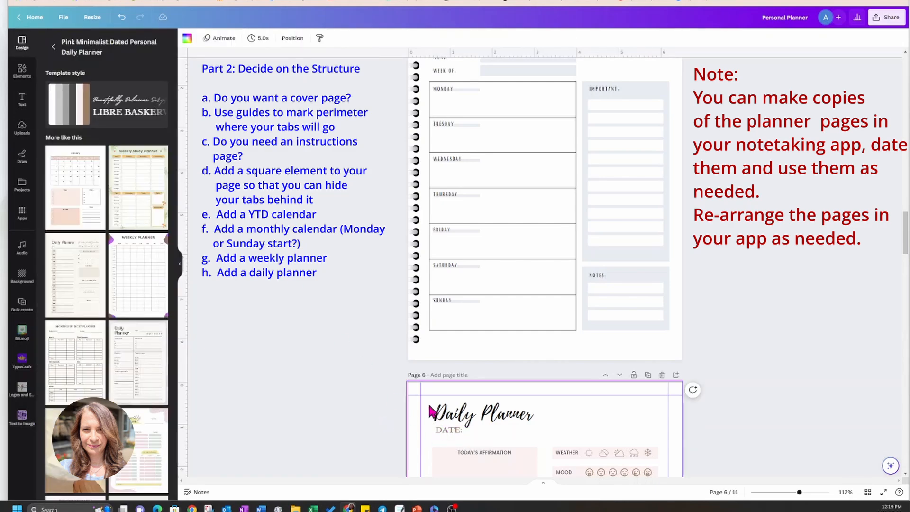
click(448, 433)
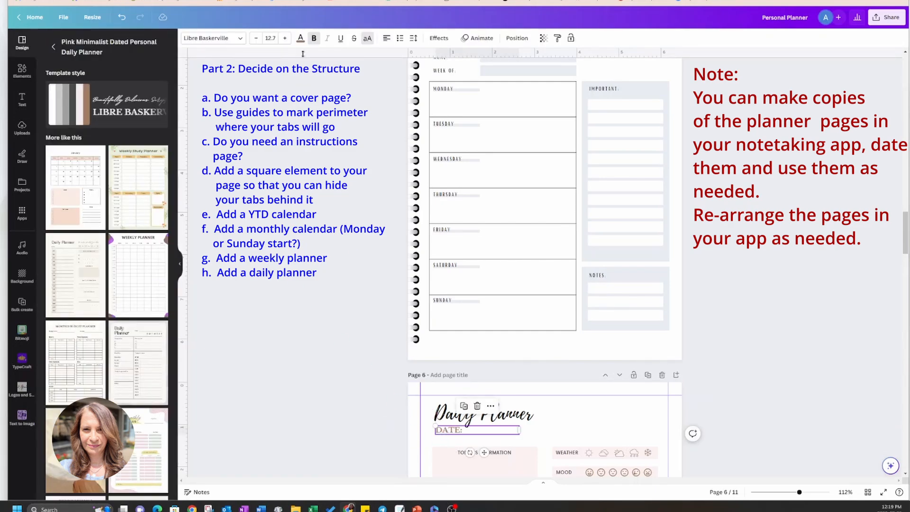
click(301, 38)
click(96, 85)
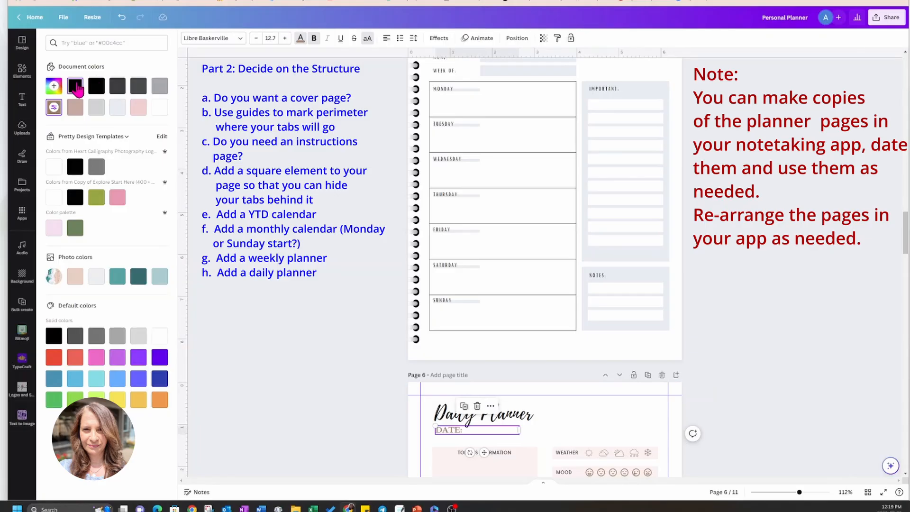
click(93, 487)
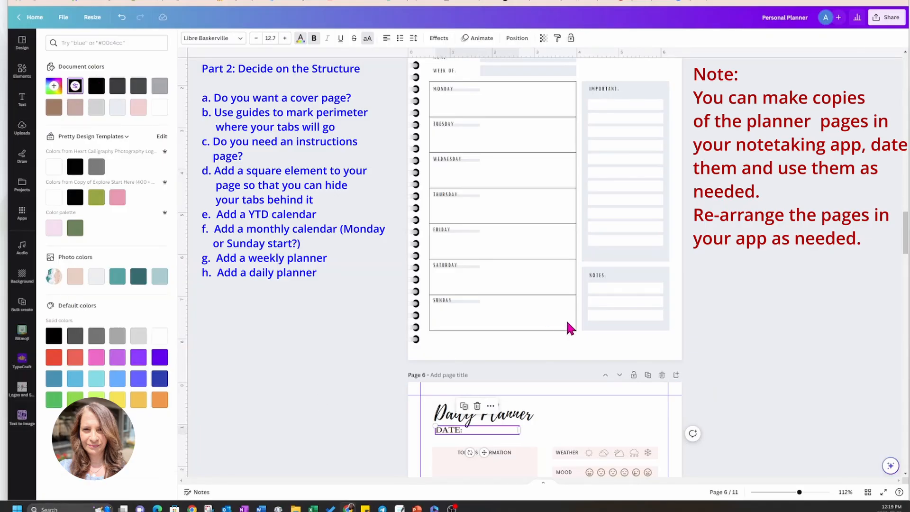
Recolor the sun weather icon black and apply that change to every element using the same brown across all pages.
scroll(747, 294, down, 5)
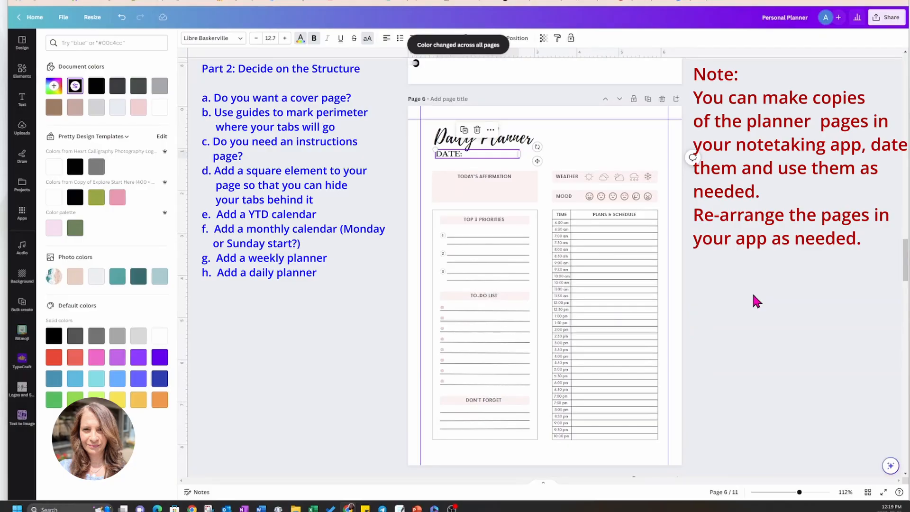
click(591, 178)
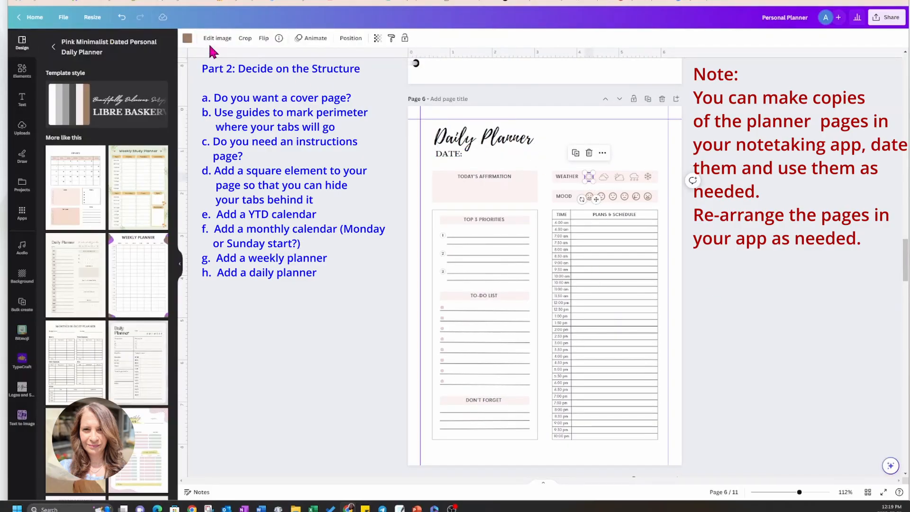
click(187, 39)
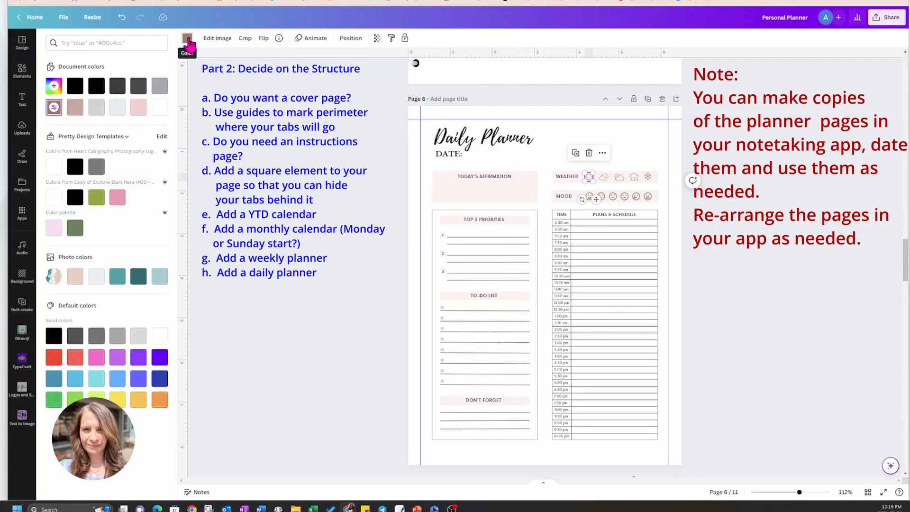
click(75, 85)
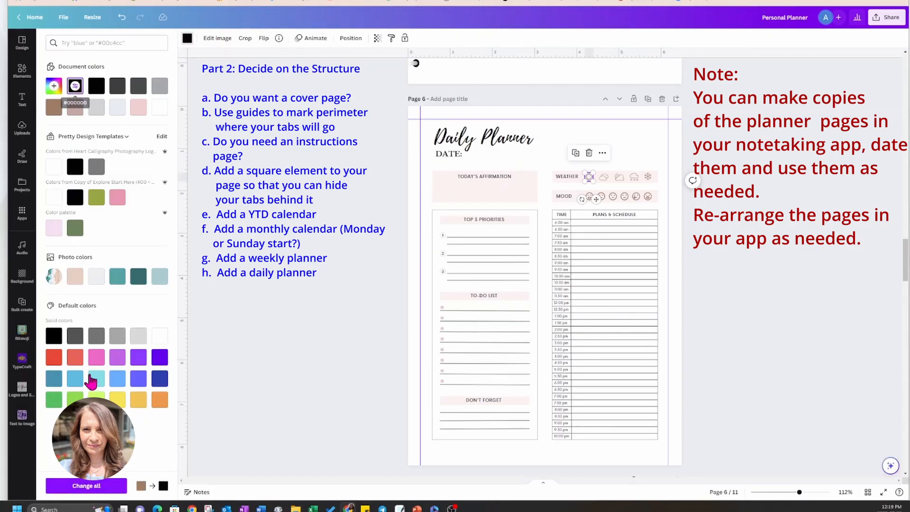
click(88, 487)
click(350, 229)
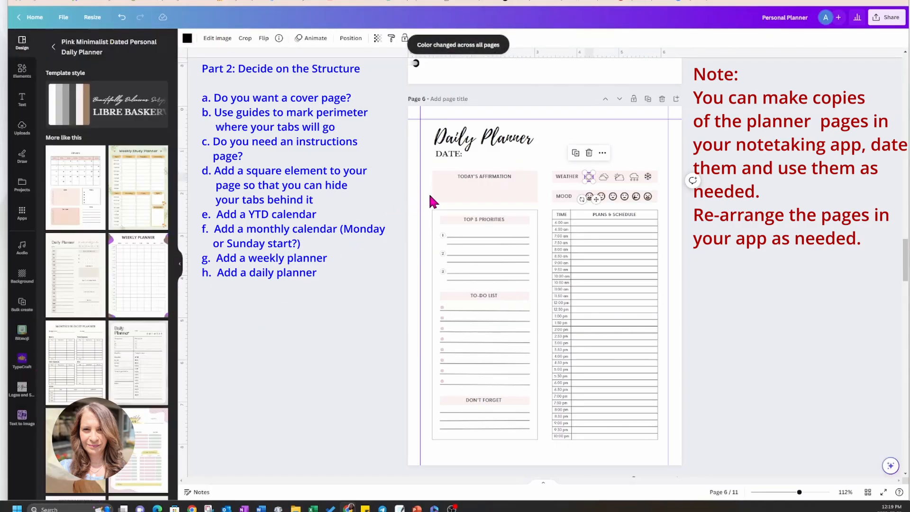
Recolor the pink "Today's Affirmation" box light gray and apply the change to every element using the same pink.
click(442, 195)
click(186, 39)
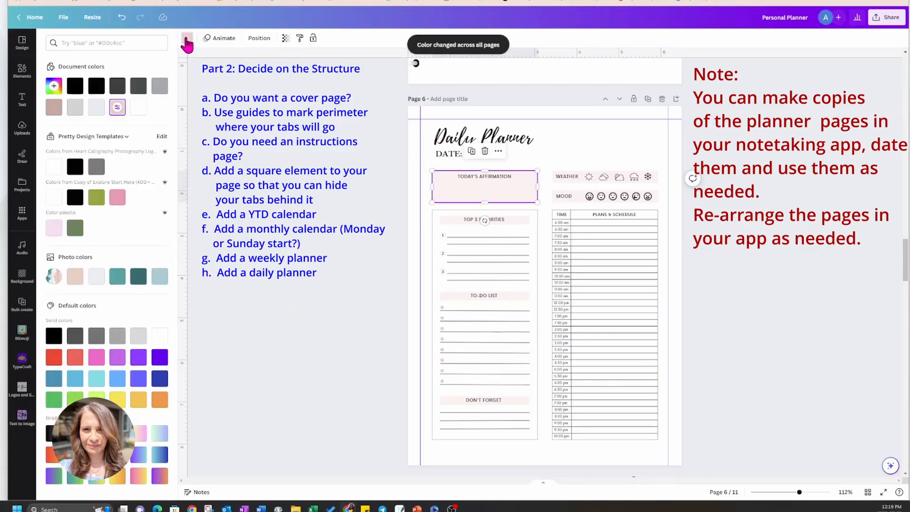
click(158, 89)
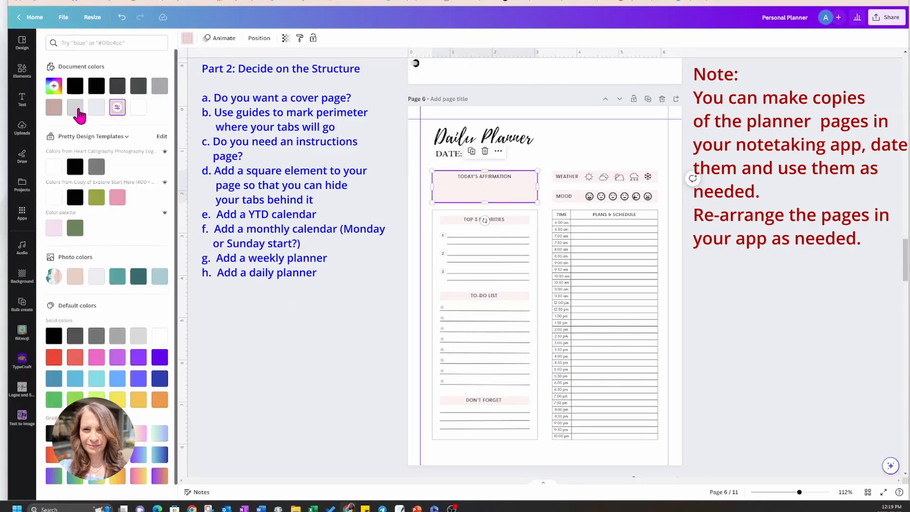
click(88, 487)
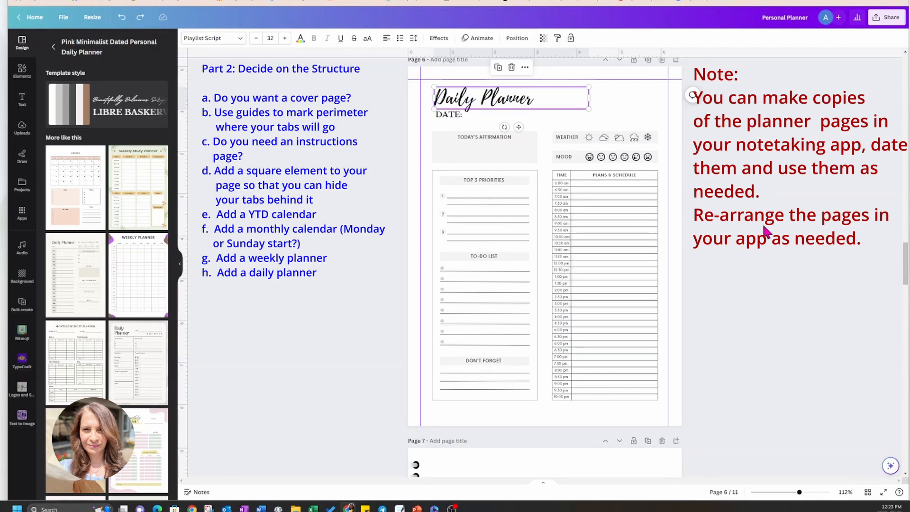
Bring the blank spiral-bound page 7 into view and search the design templates for "notes".
scroll(765, 232, up, 7)
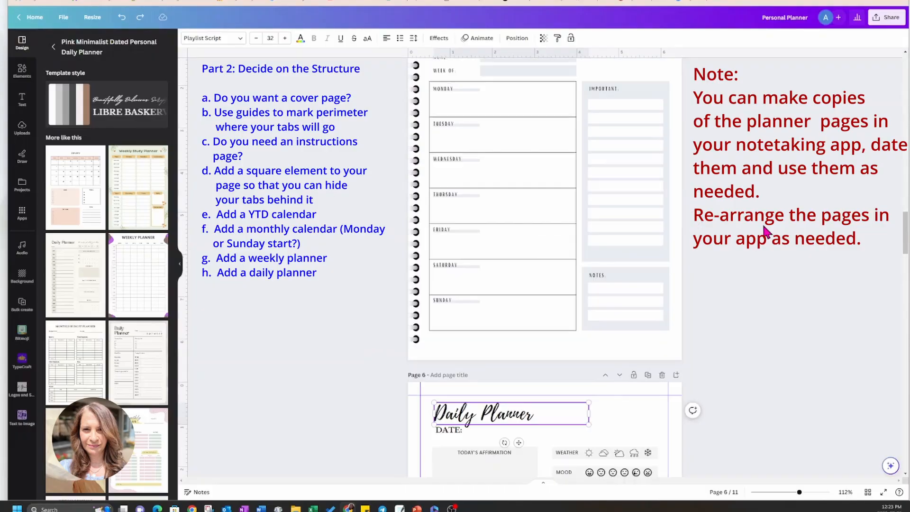
scroll(635, 255, up, 4)
scroll(635, 255, down, 15)
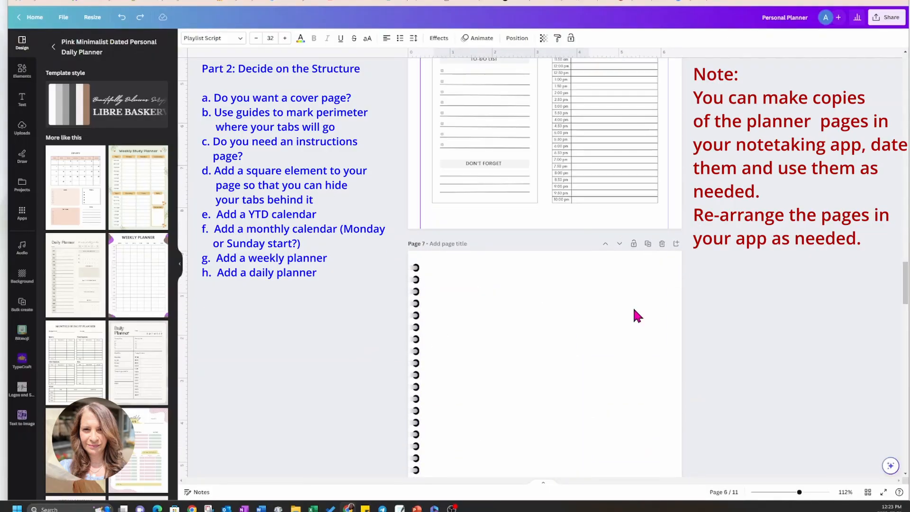
scroll(634, 310, up, 3)
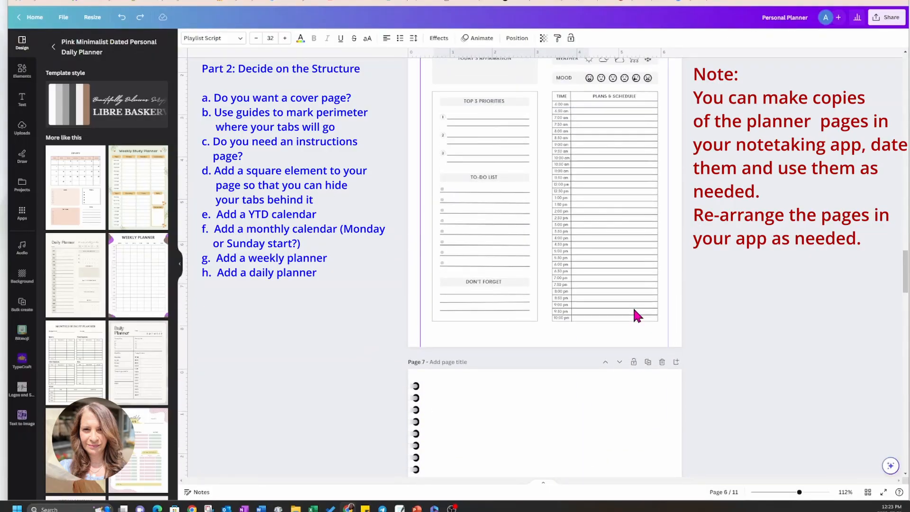
scroll(634, 310, down, 3)
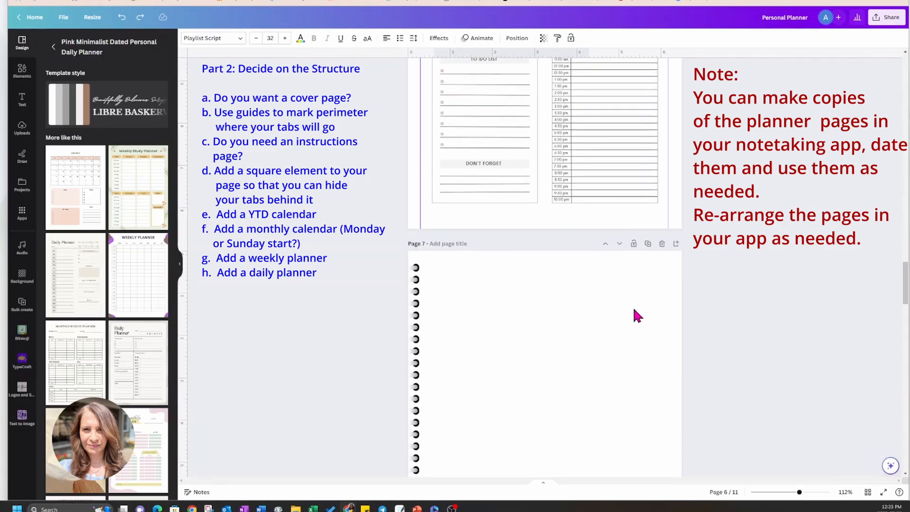
click(54, 48)
click(95, 43)
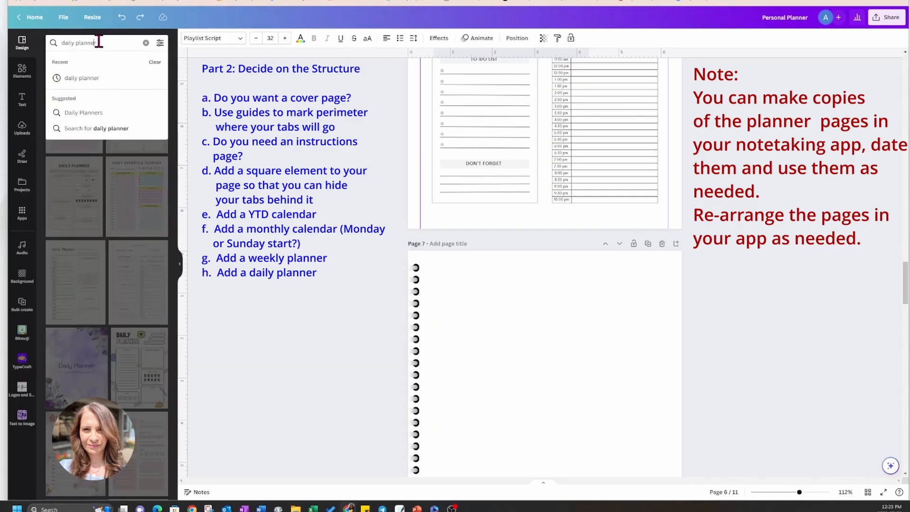
drag(101, 42, 31, 37)
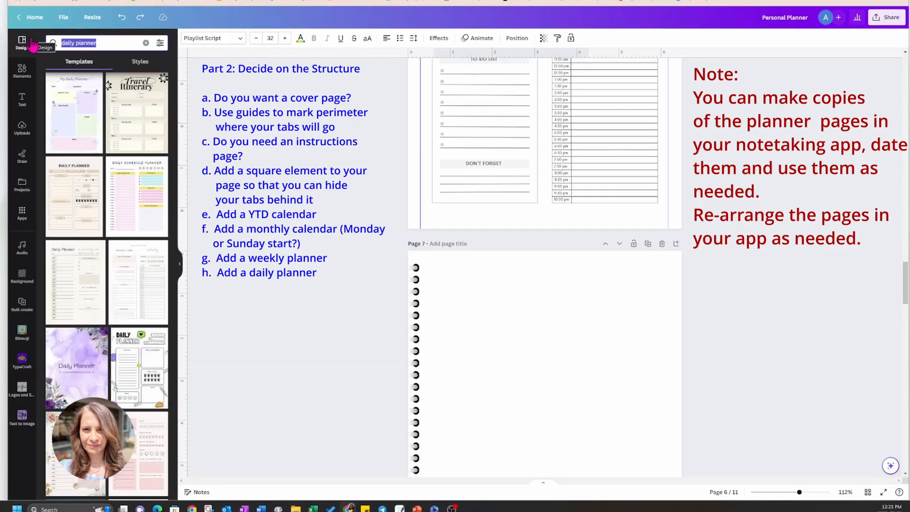
text(notes)
key(Return)
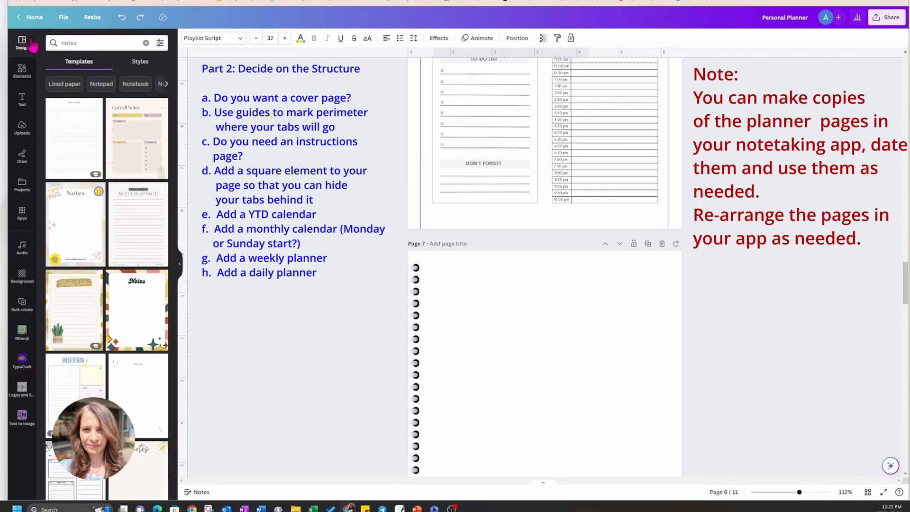
Find the White Black Minimalist Notes Page Planner template with "For Special notes" above ruled lines and add it as a new page.
scroll(107, 228, down, 3)
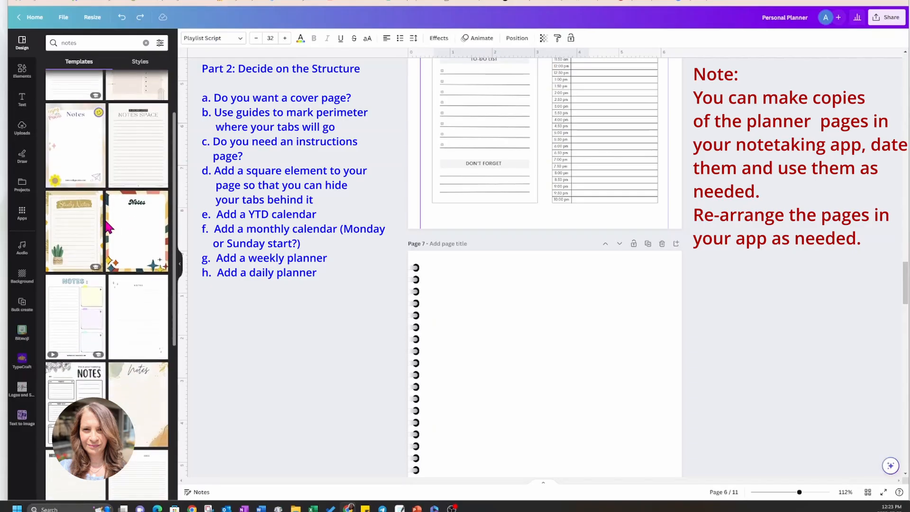
scroll(108, 227, down, 1)
scroll(108, 228, down, 4)
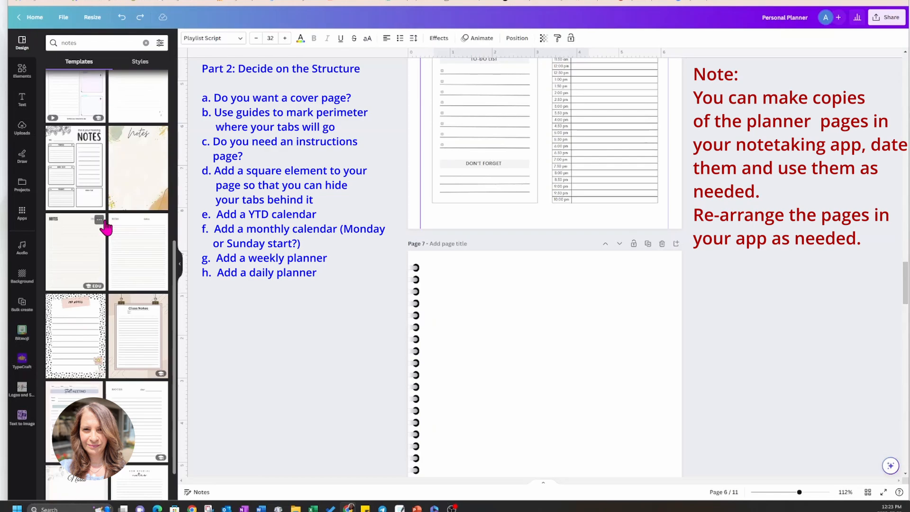
scroll(106, 228, down, 2)
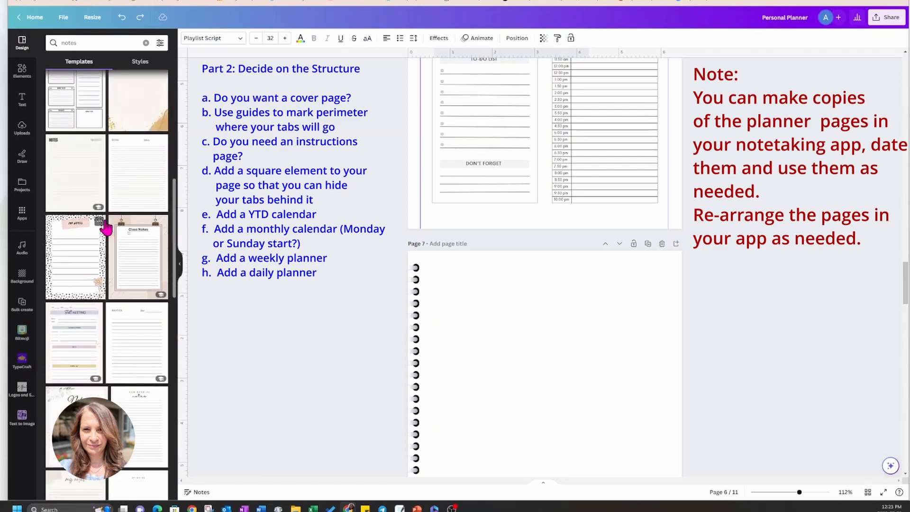
scroll(105, 227, down, 1)
scroll(106, 228, down, 3)
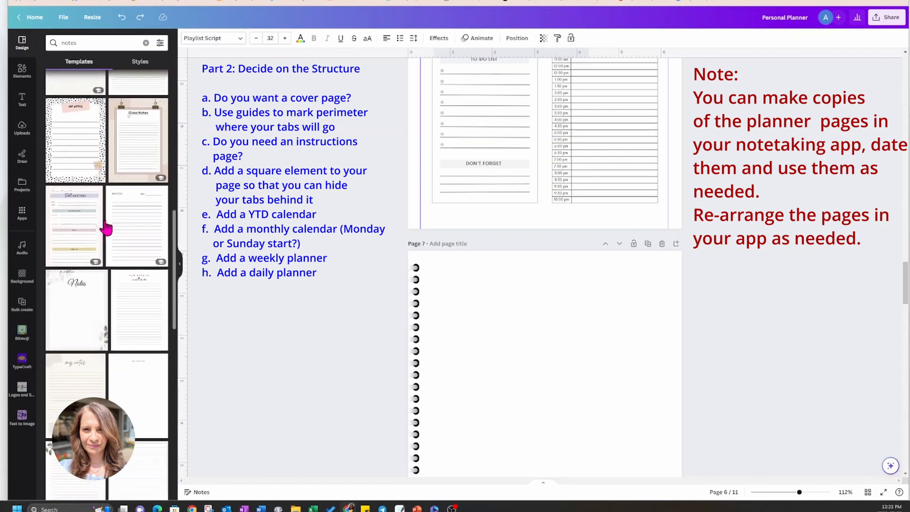
scroll(107, 228, down, 4)
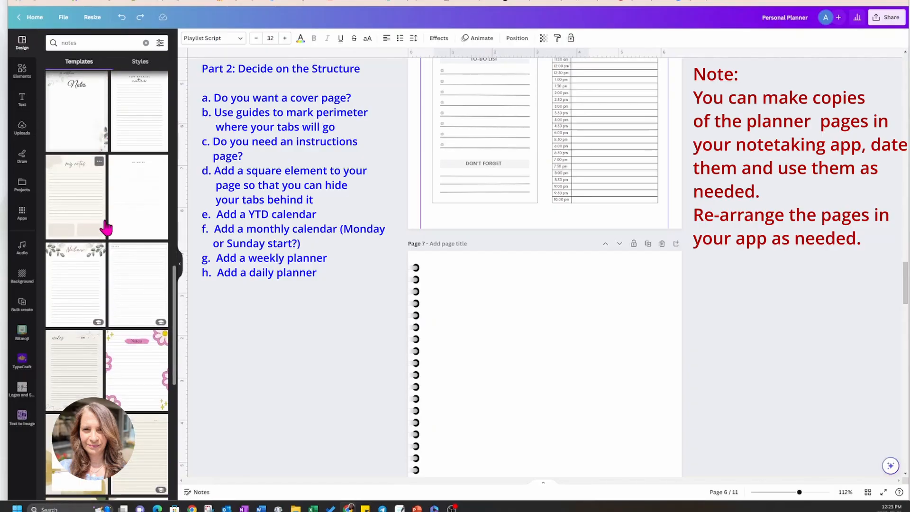
scroll(106, 228, down, 4)
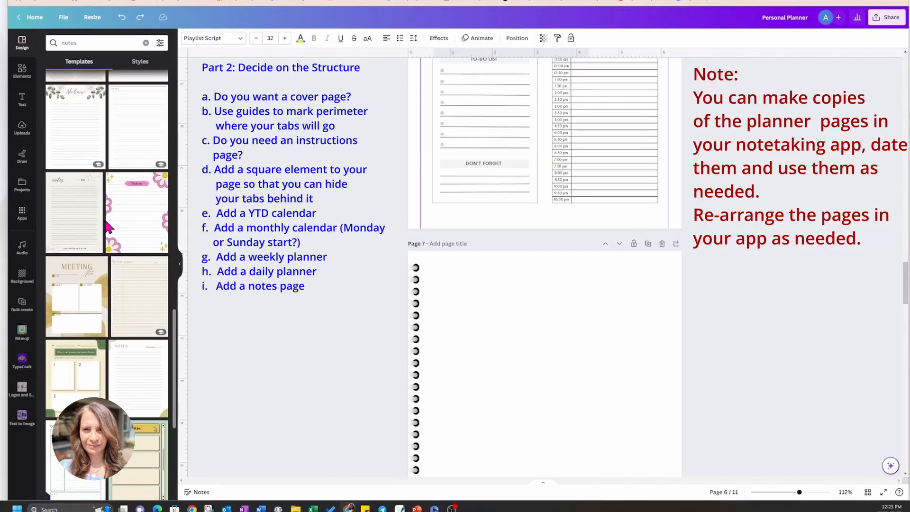
scroll(106, 228, down, 2)
scroll(106, 230, down, 5)
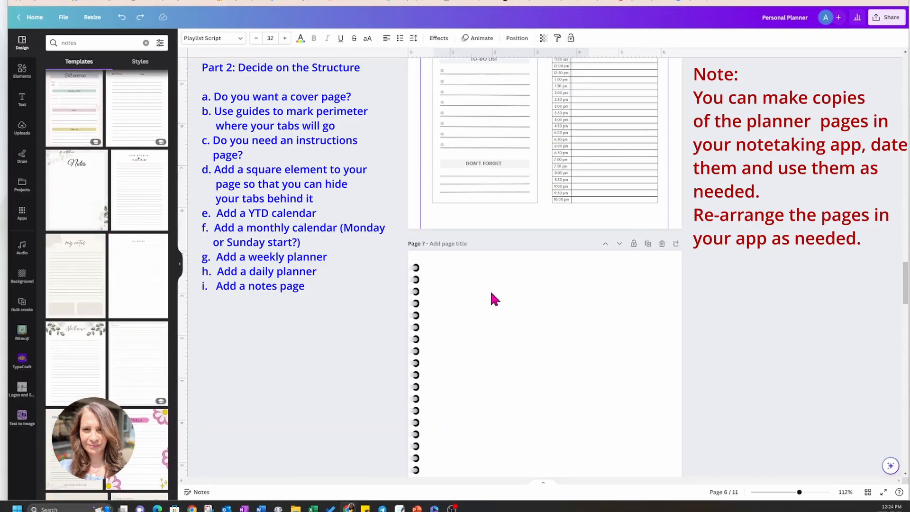
scroll(497, 294, down, 7)
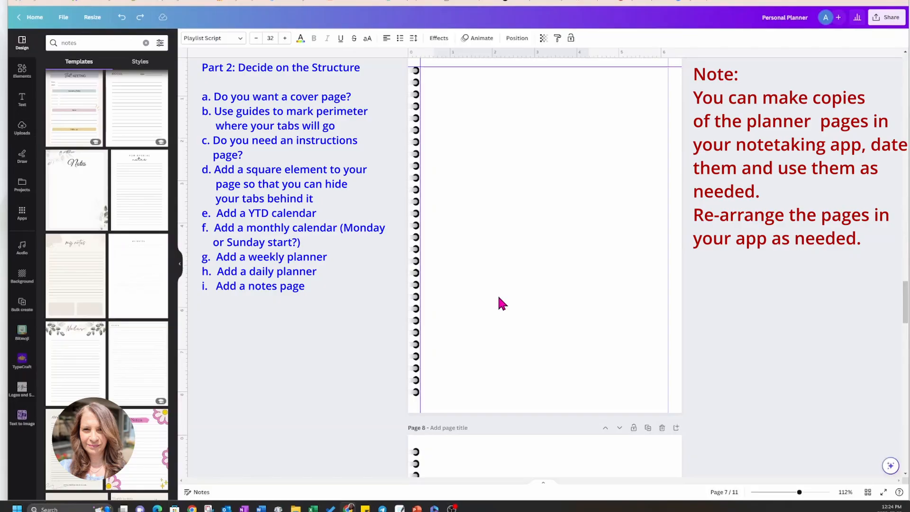
scroll(499, 297, up, 5)
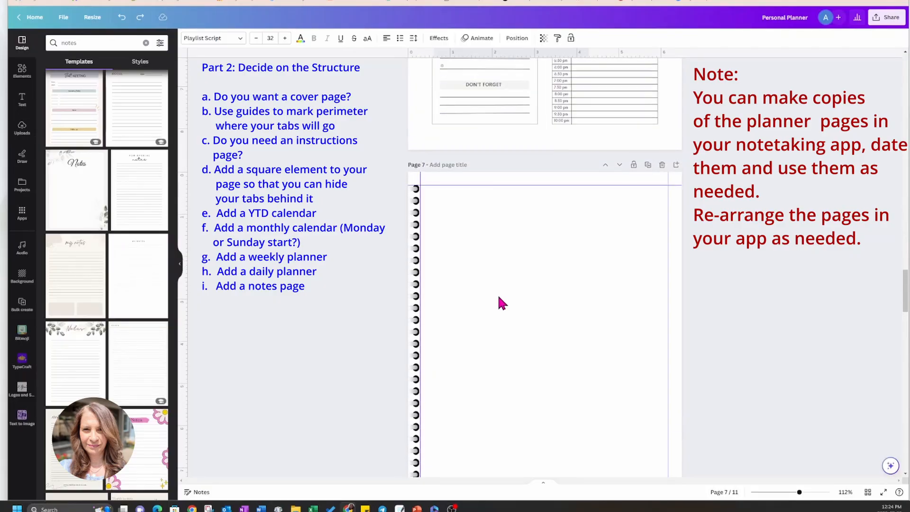
click(147, 201)
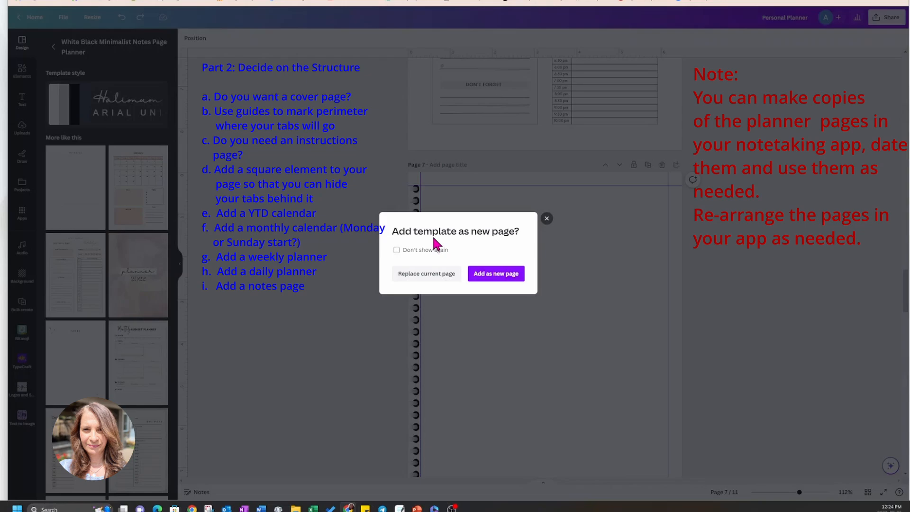
click(481, 274)
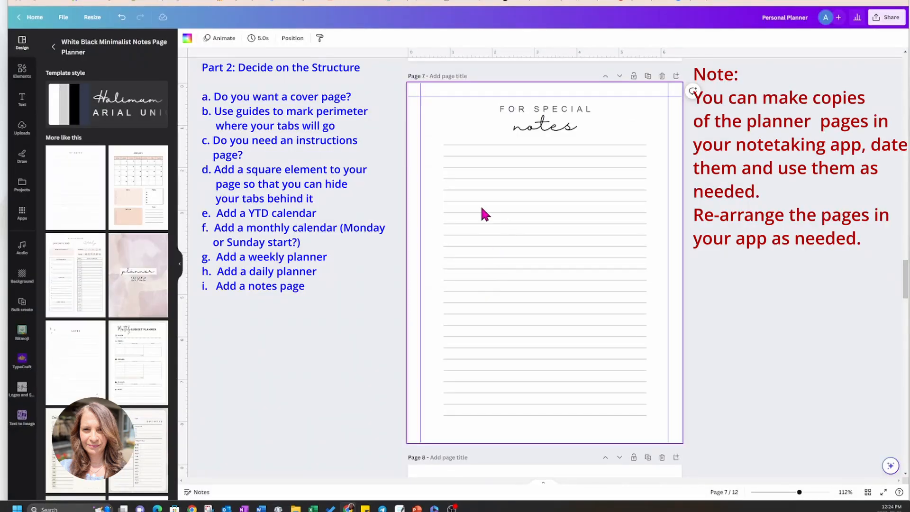
Delete the "FOR SPECIAL" text above the "notes" heading on page 7.
click(386, 152)
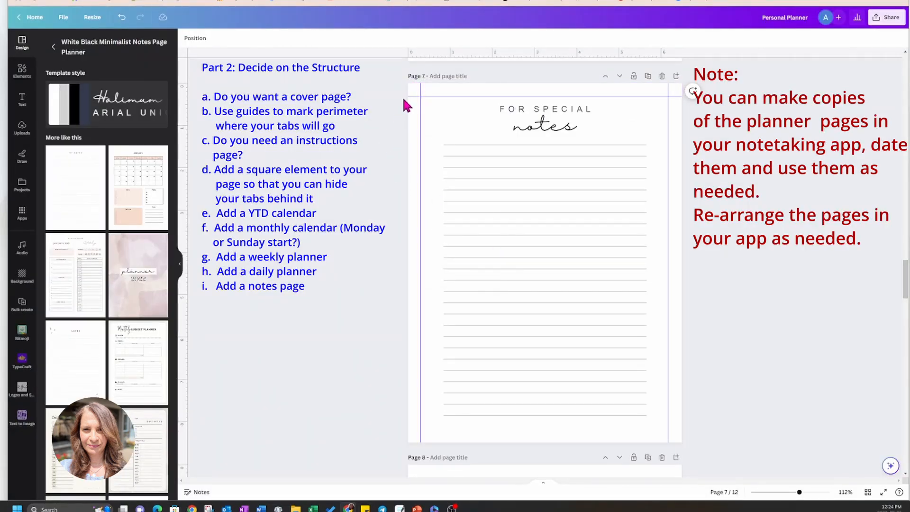
click(440, 112)
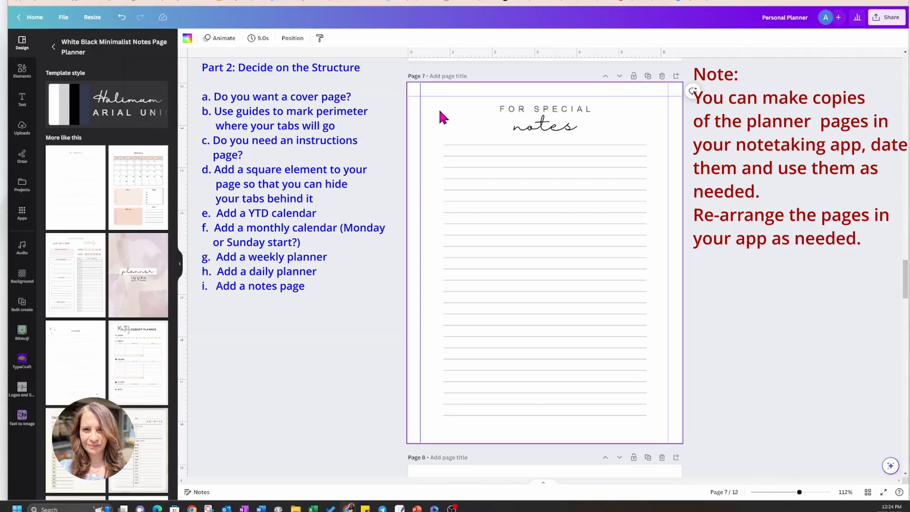
click(369, 108)
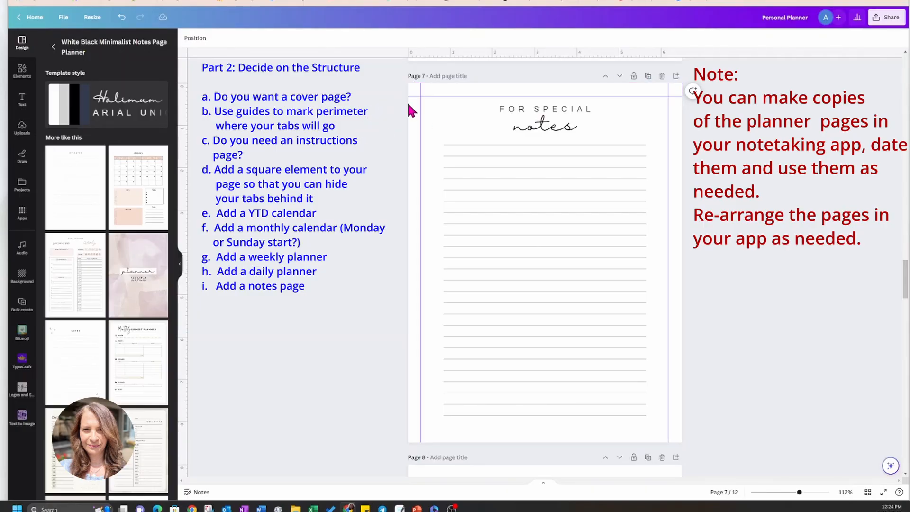
click(499, 114)
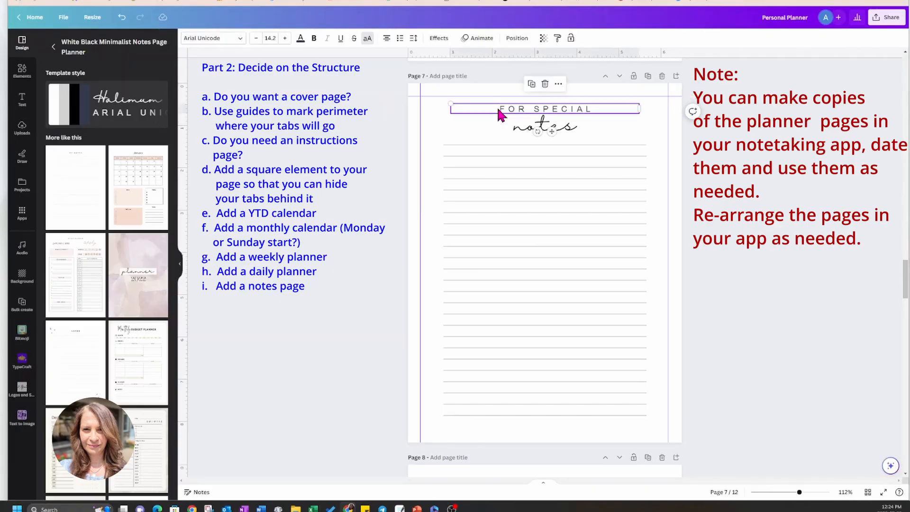
key(Delete)
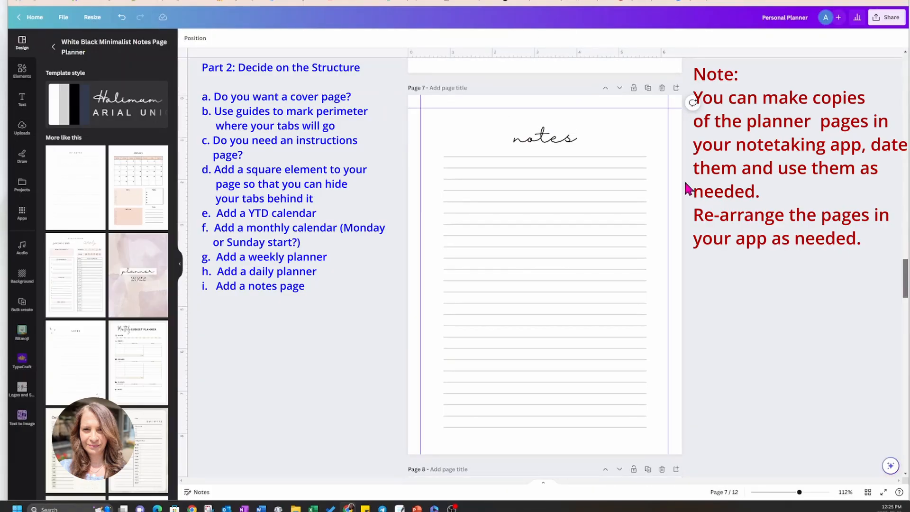
Change the "notes" heading's font to Playlist Script and rewrite the heading as "Notes:".
click(562, 138)
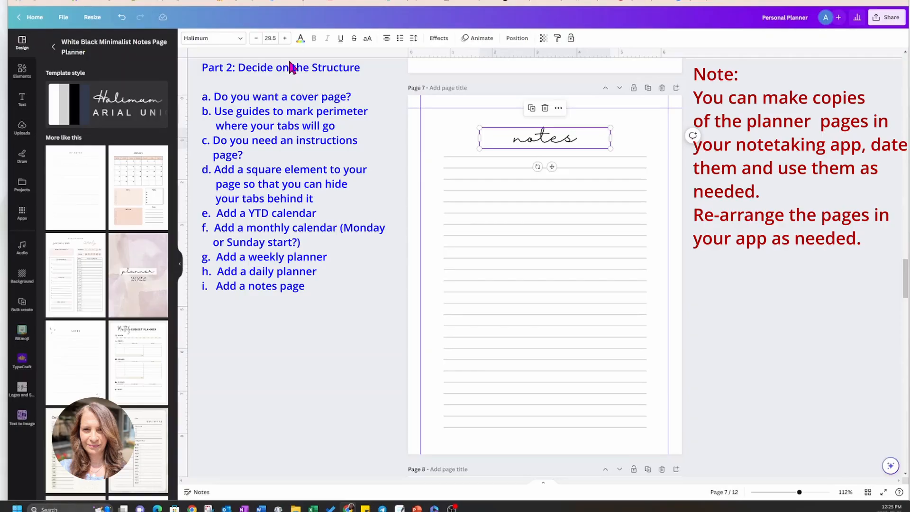
click(214, 38)
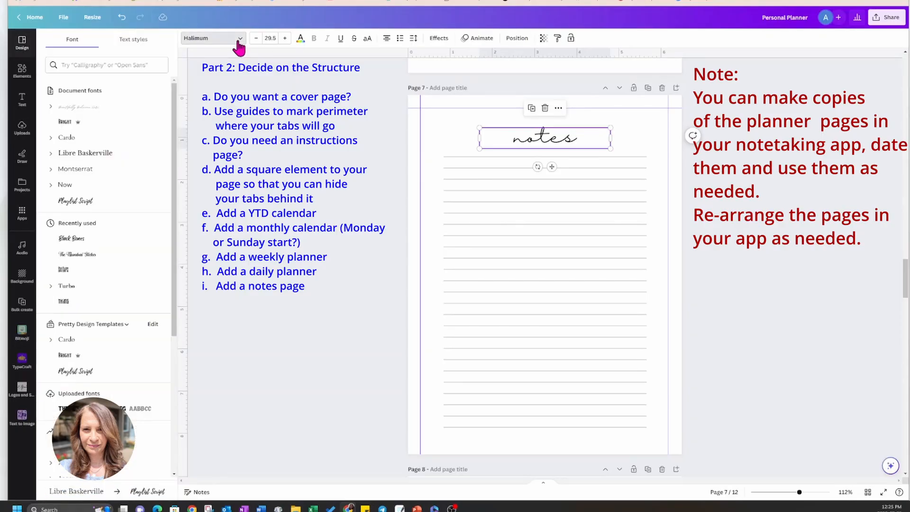
click(89, 203)
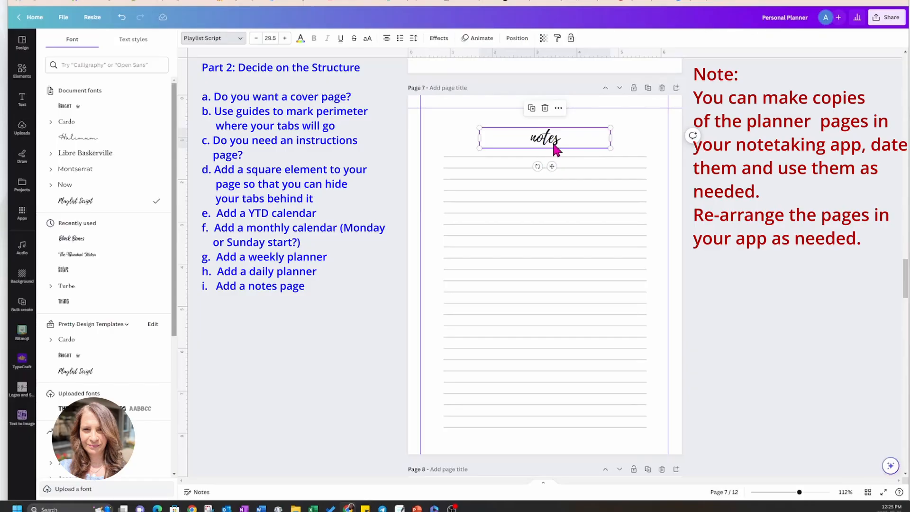
double_click(543, 145)
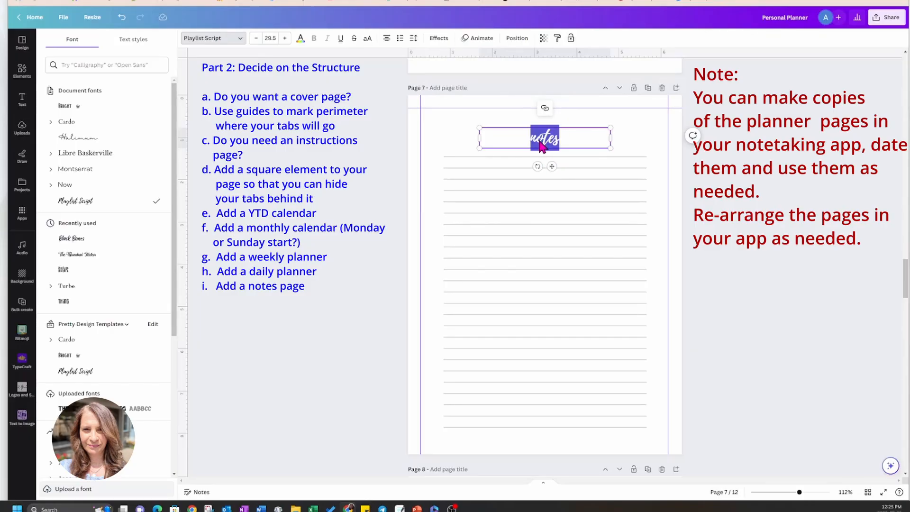
text(Notes)
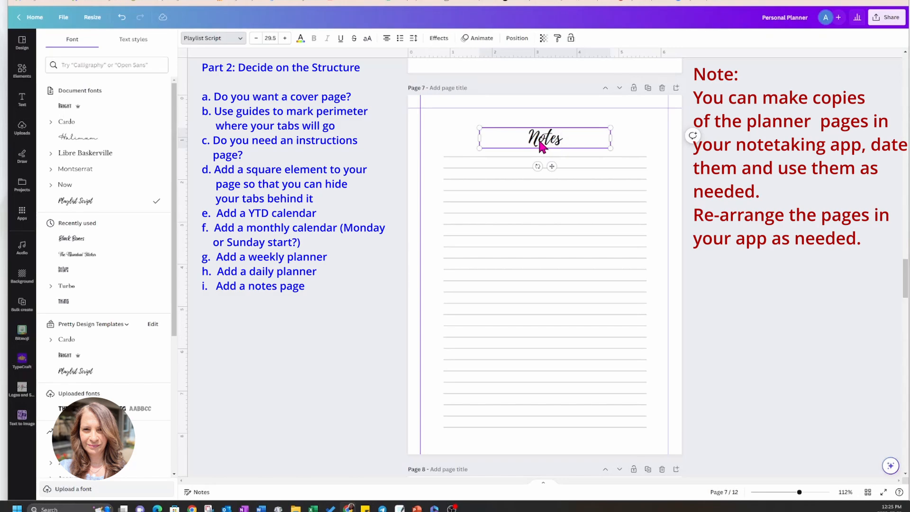
text(:)
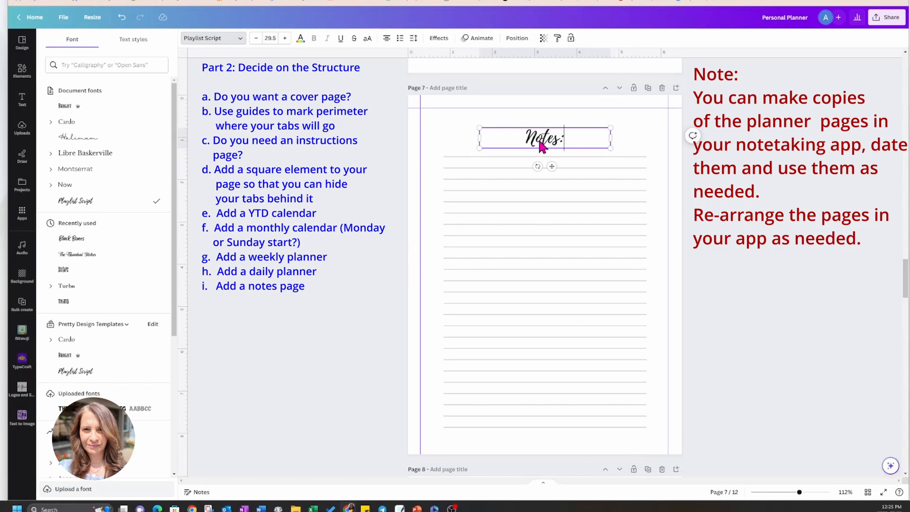
Left-align the "Notes:" heading at size 32, narrow its text box and move it above the left end of the ruled lines.
click(387, 40)
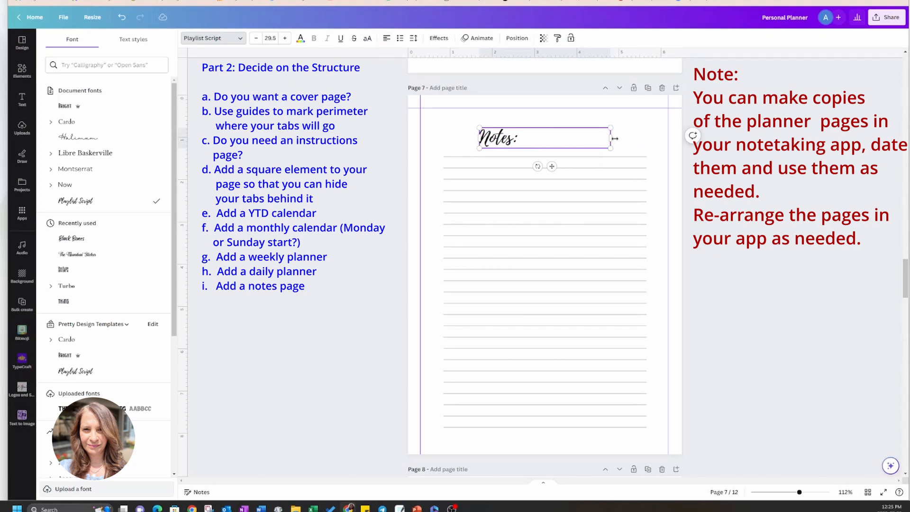
drag(614, 138, 537, 139)
click(274, 42)
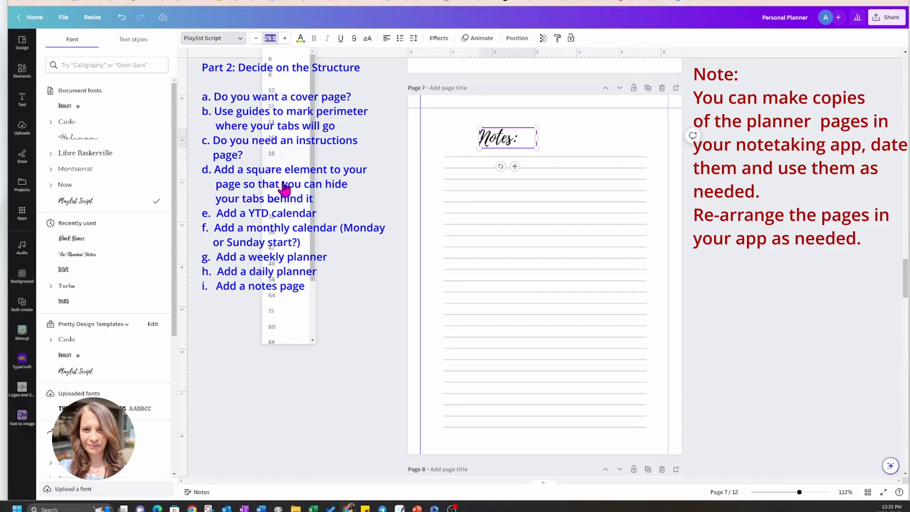
click(276, 229)
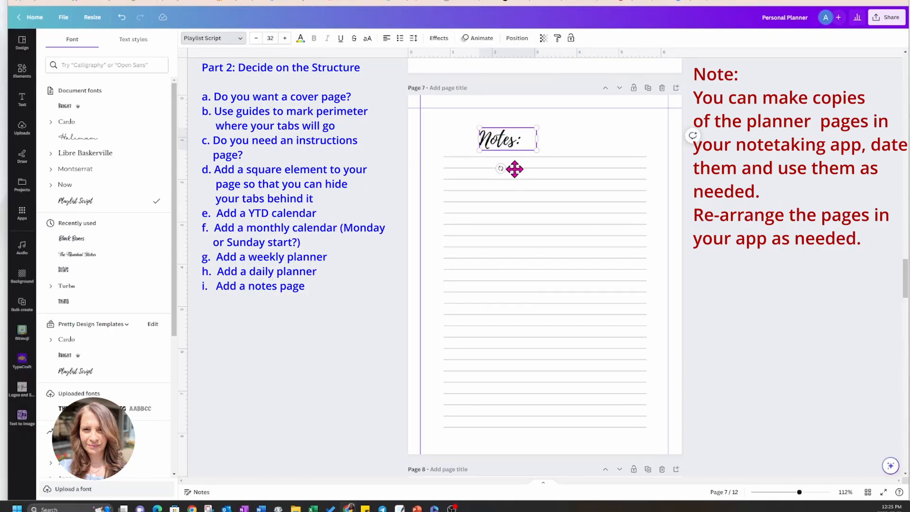
drag(514, 168, 479, 152)
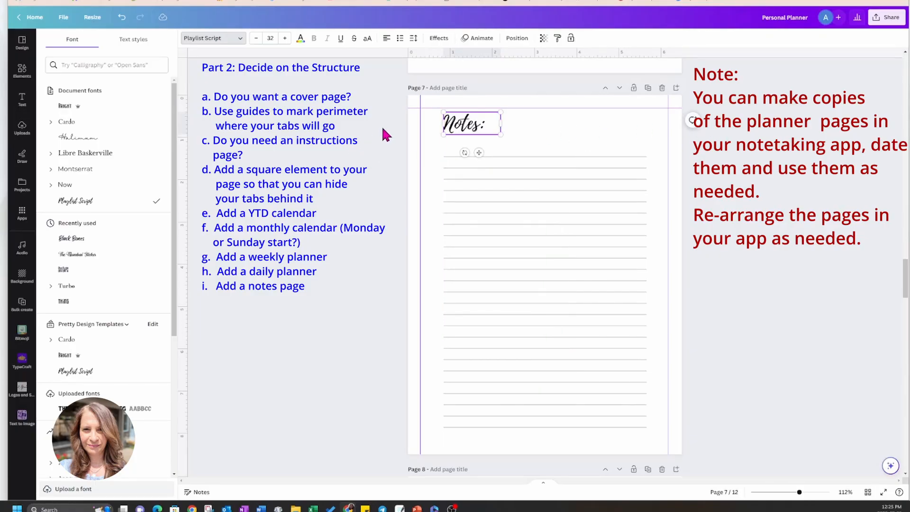
Add a body text box to page 7 and place it to the right of the "Notes:" heading.
click(367, 121)
click(22, 100)
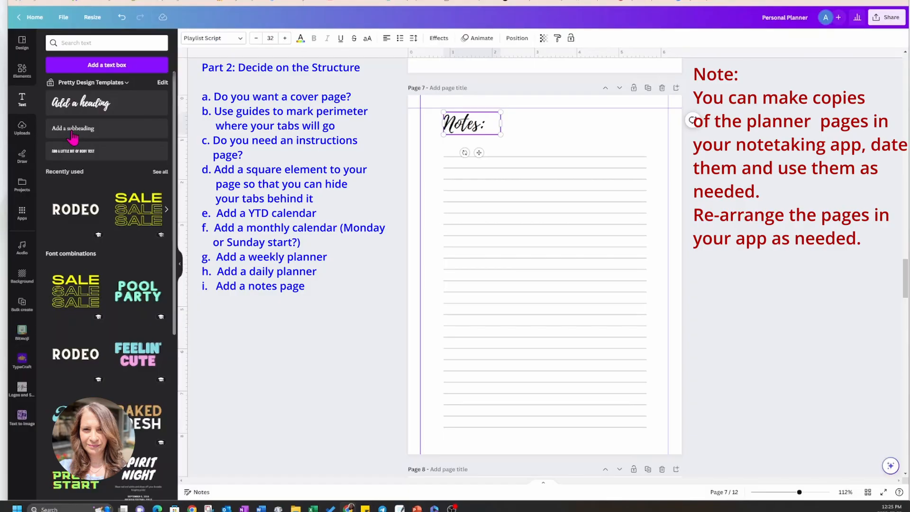
click(72, 151)
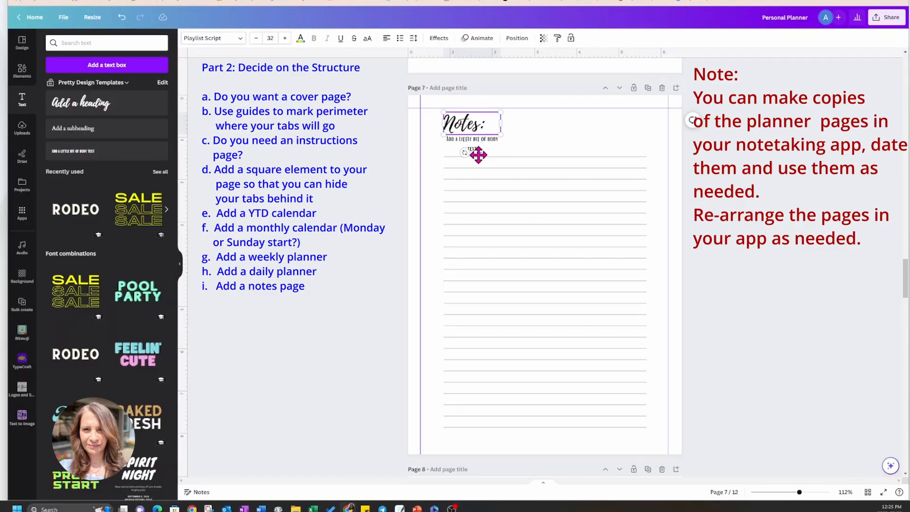
mouse_move(479, 155)
mouse_down()
mouse_move(492, 155)
mouse_move(478, 154)
mouse_up()
click(536, 158)
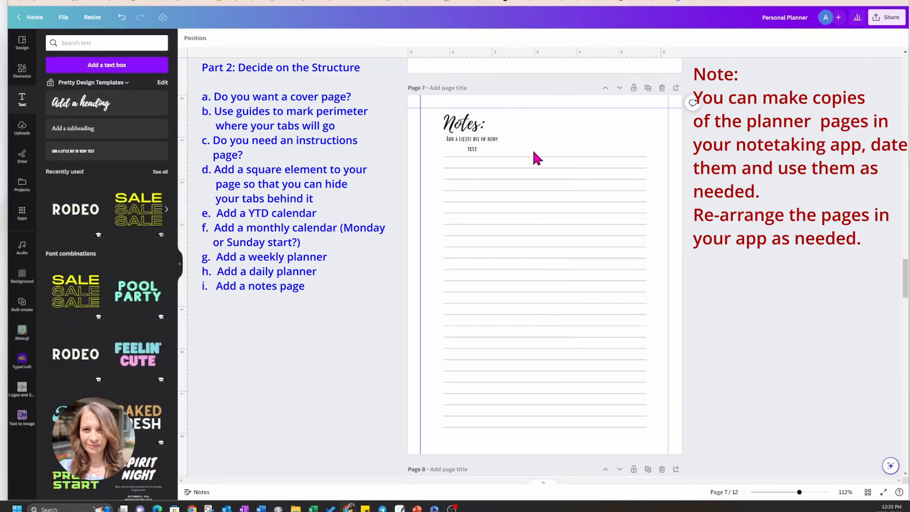
click(494, 146)
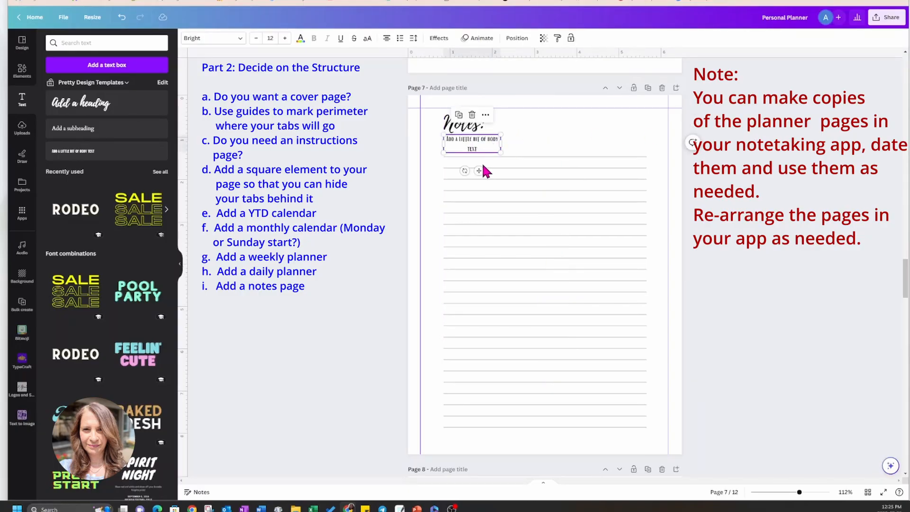
drag(480, 169, 580, 152)
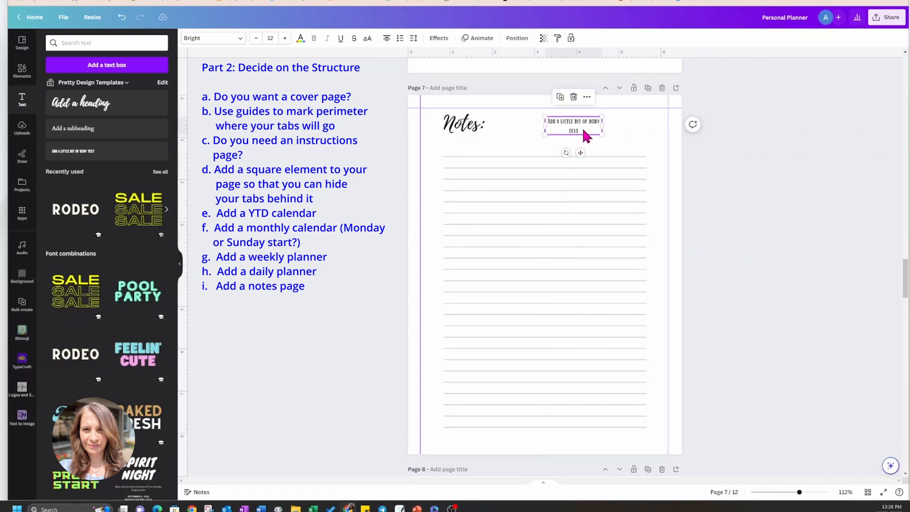
Replace the body placeholder text with "Date:" at size 21, followed by a row of underscores reaching the right end of the ruled lines.
double_click(583, 130)
text(Dat)
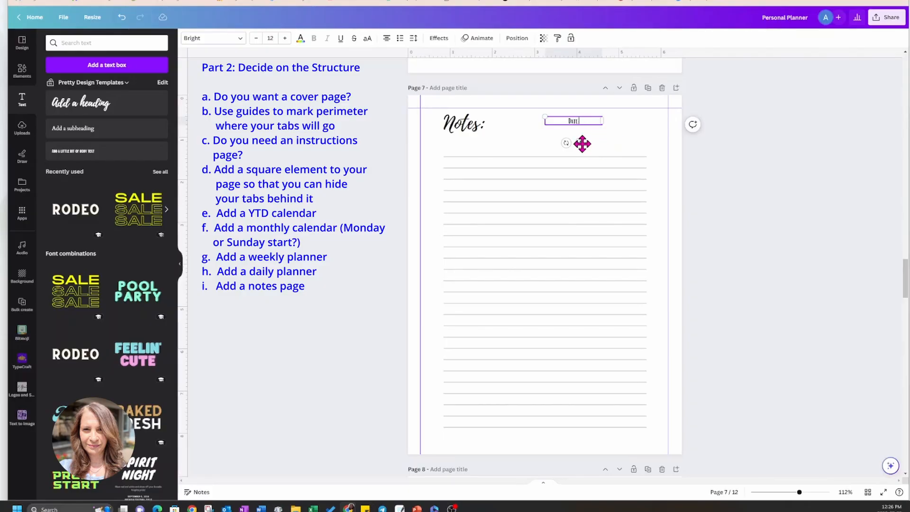
click(271, 38)
text(21)
key(Return)
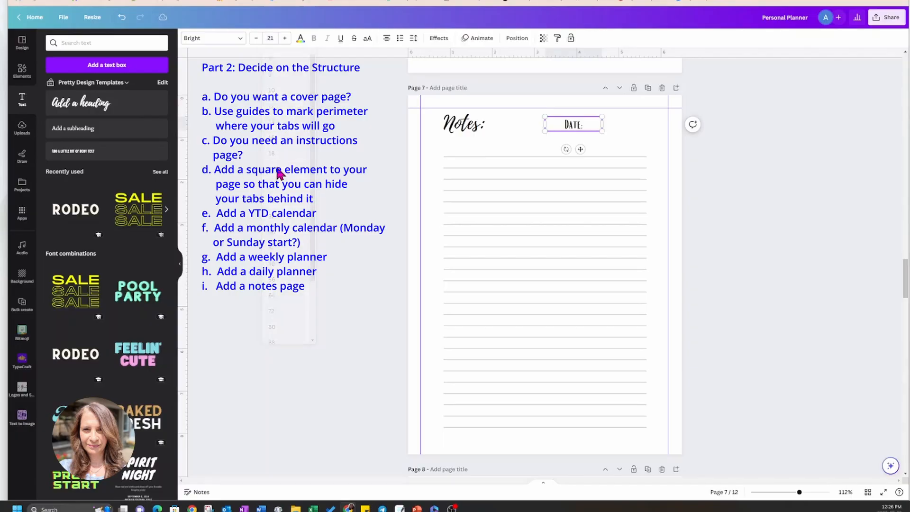
scroll(586, 147, up, 5)
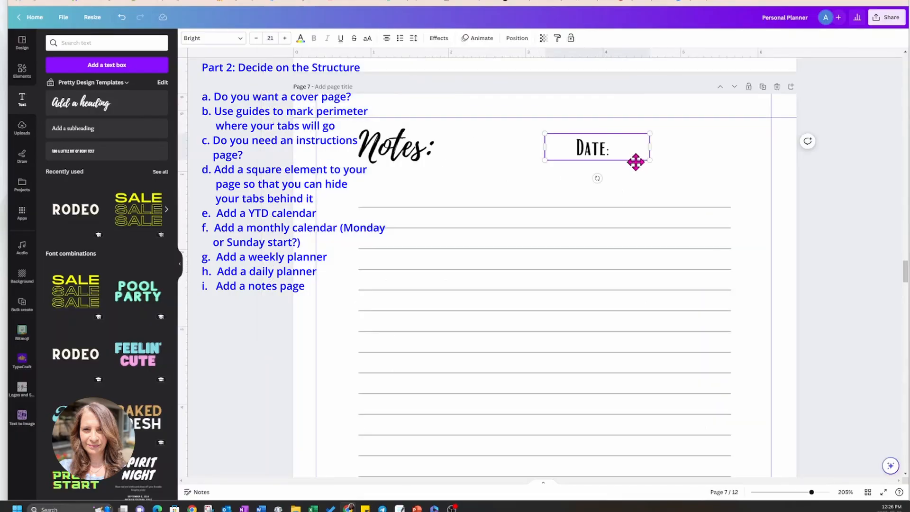
text(______________)
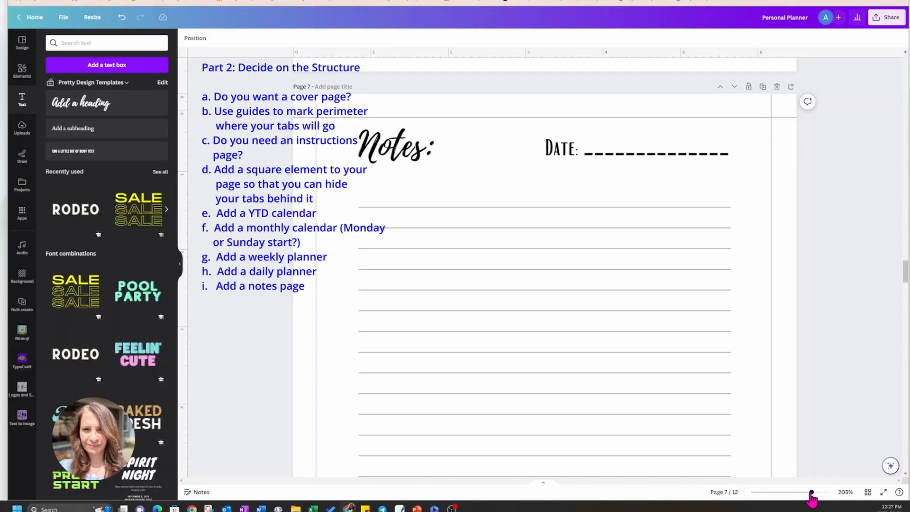
Select all the ruled lines on page 7 and enlarge them together to about 5.3 × 7.1 in, toward the page guides.
drag(812, 493, 804, 493)
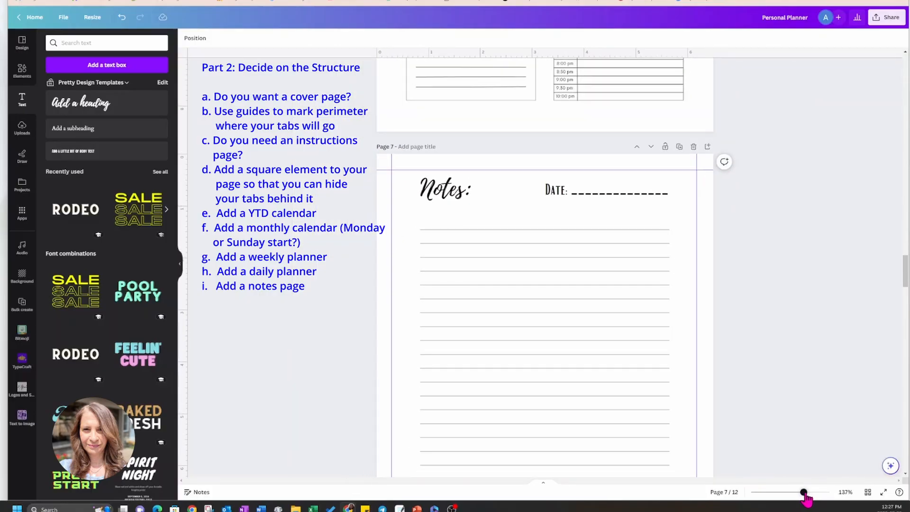
scroll(791, 250, up, 2)
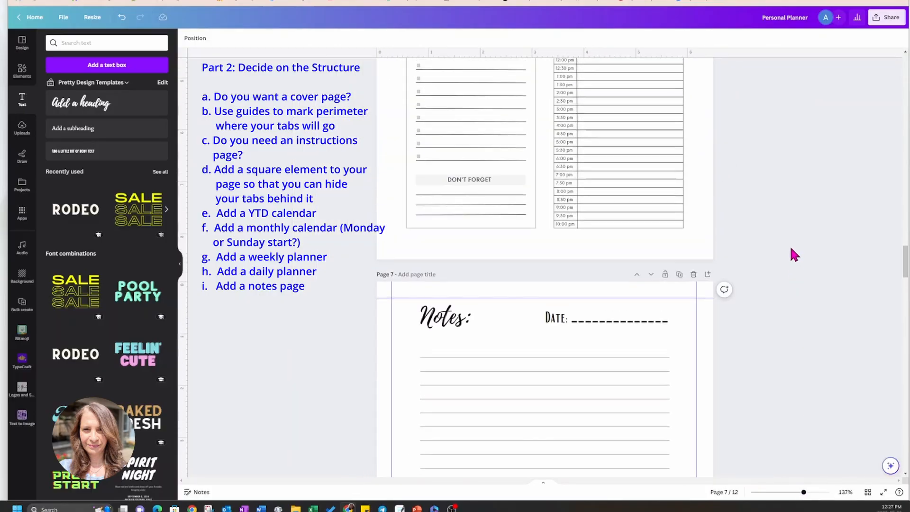
scroll(553, 284, down, 5)
click(549, 197)
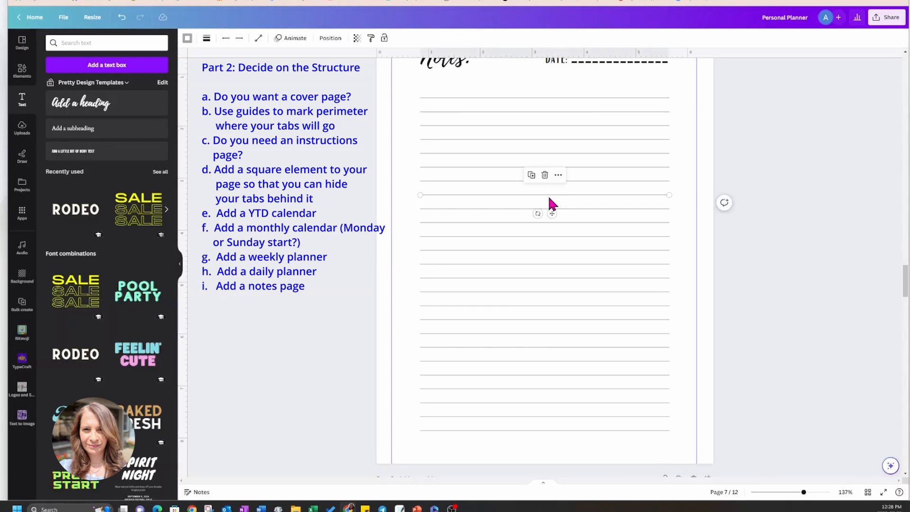
click(407, 90)
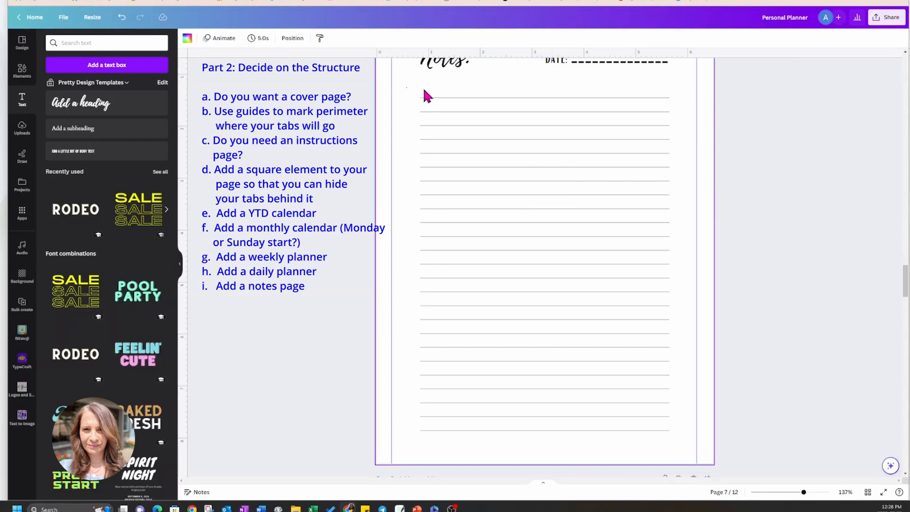
drag(597, 118, 680, 441)
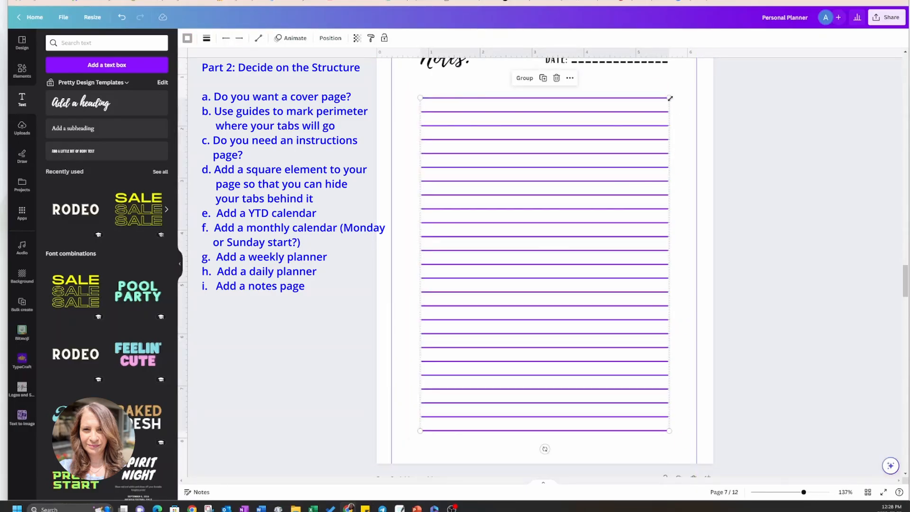
drag(669, 98, 679, 84)
drag(420, 431, 401, 451)
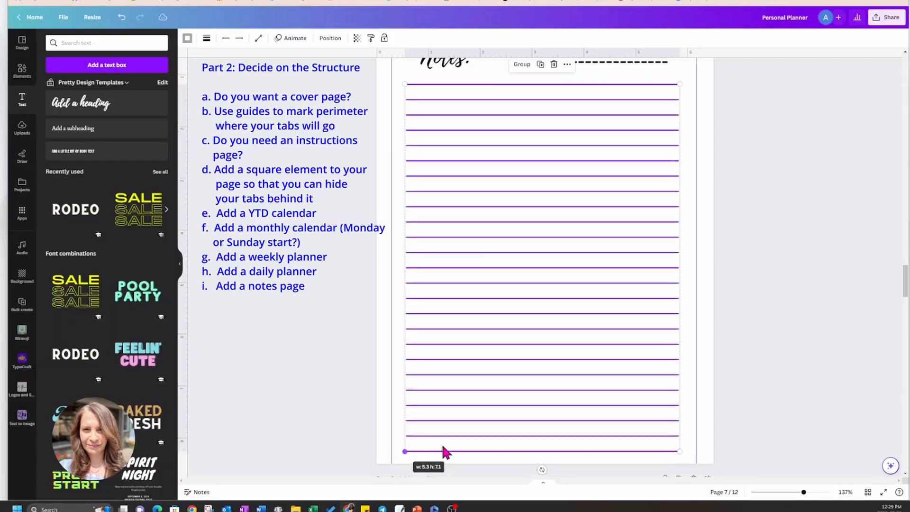
click(792, 313)
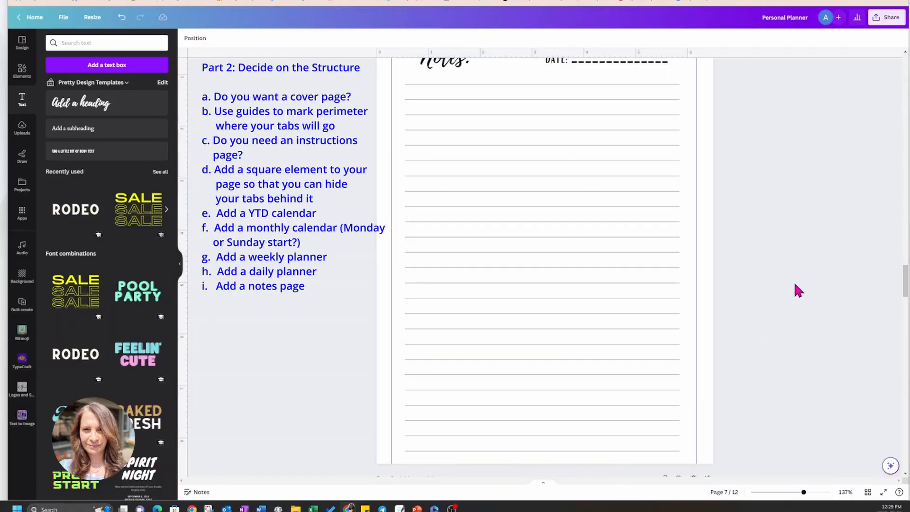
Add the recently used beach and waves photo to page 7 and set it as the page background.
scroll(795, 268, up, 2)
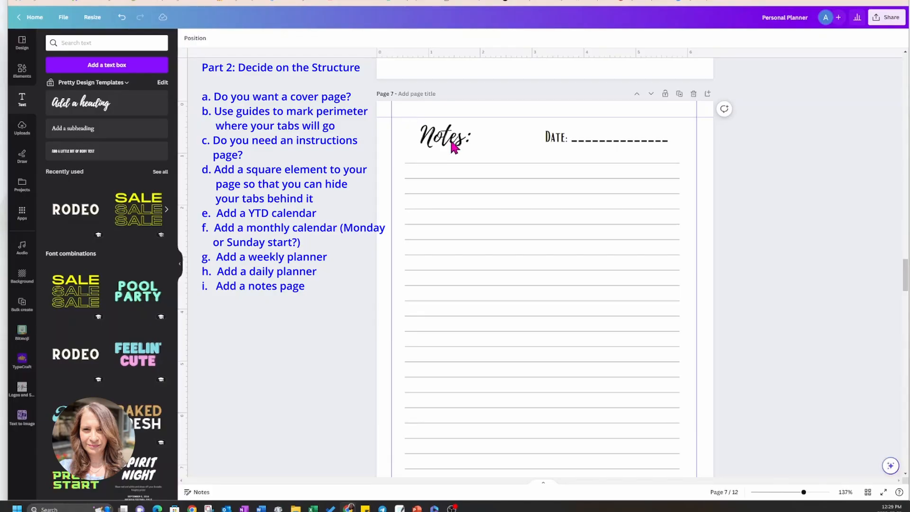
click(23, 71)
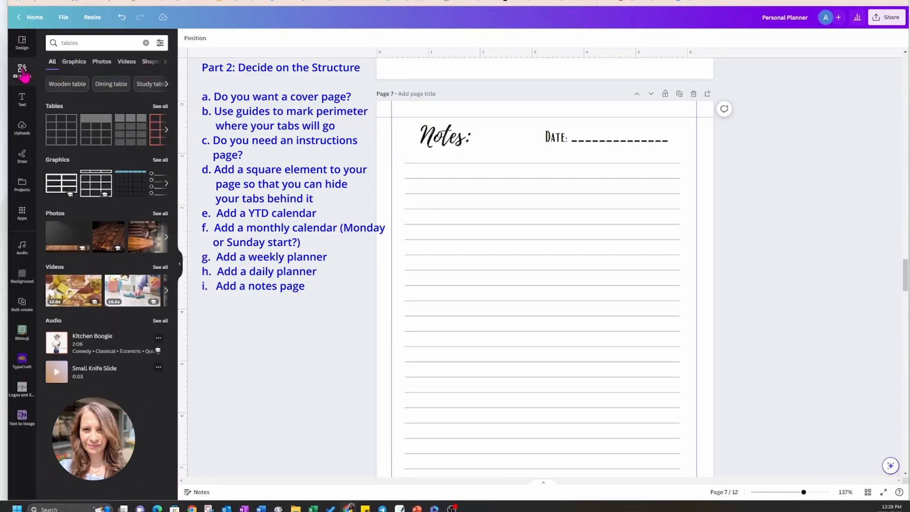
click(146, 44)
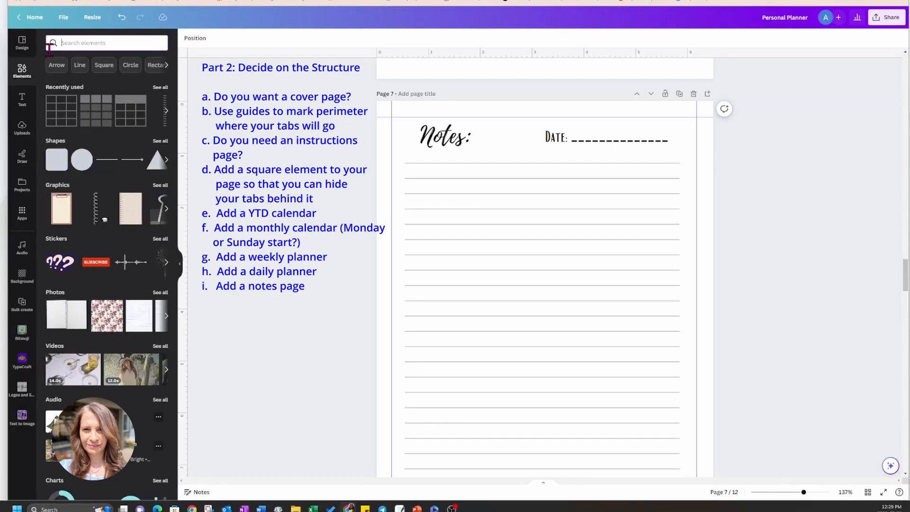
click(161, 87)
click(144, 116)
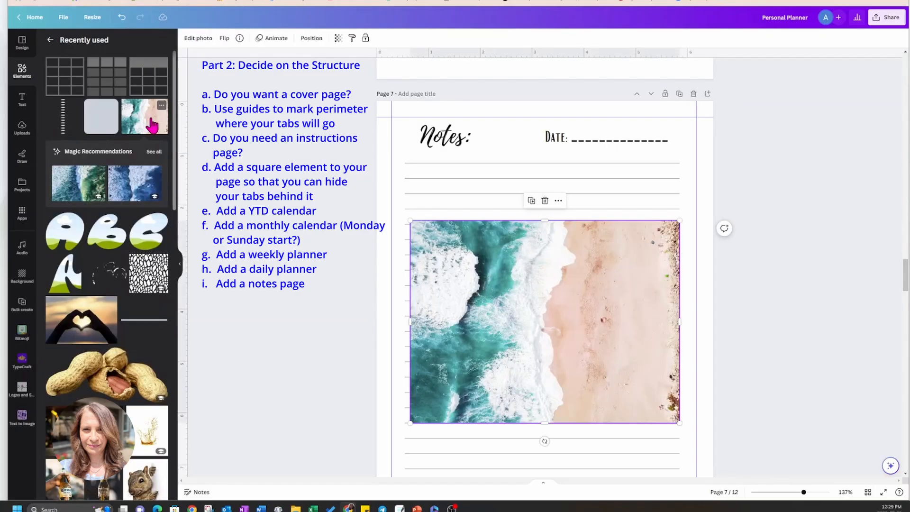
right_click(534, 278)
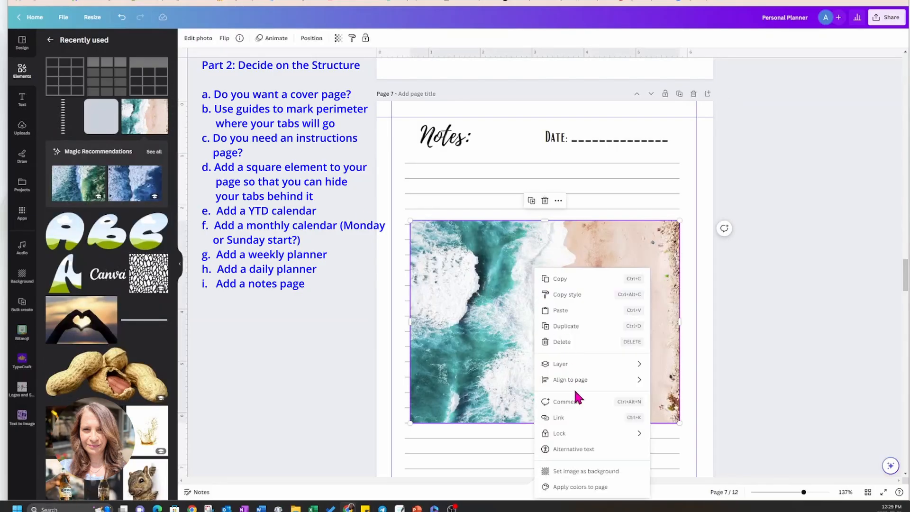
click(562, 472)
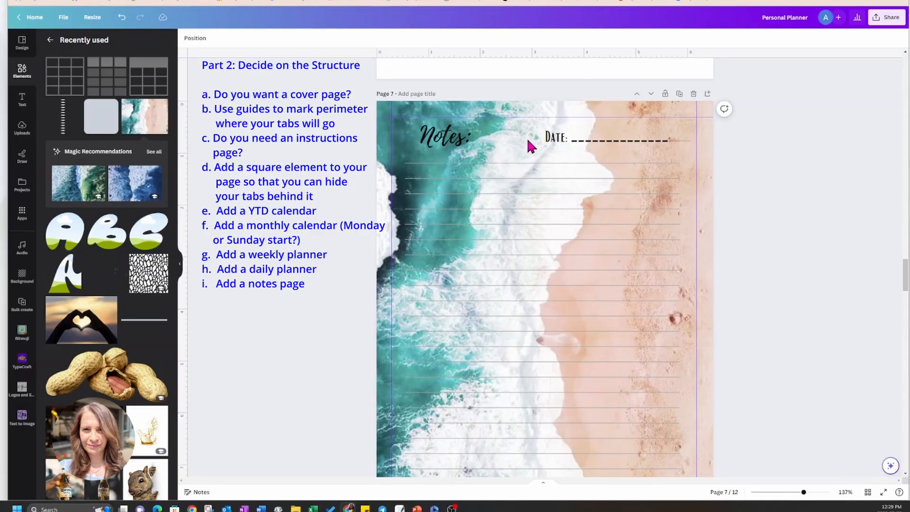
Add the recently used rounded square to page 7, fill it with white and set its transparency to 78.
click(91, 122)
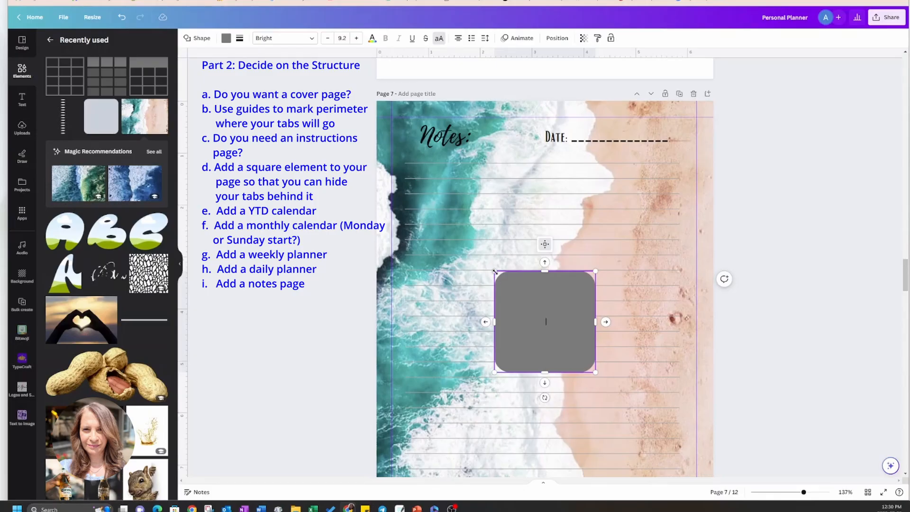
click(226, 39)
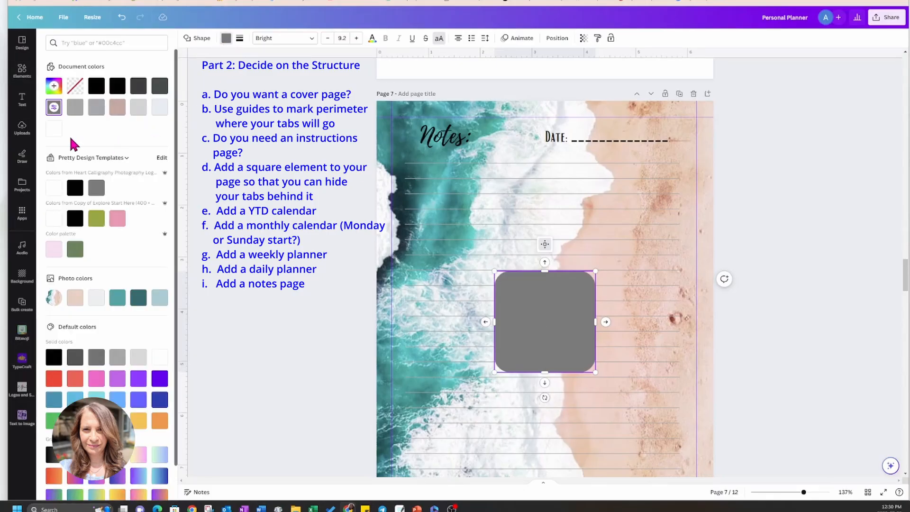
click(53, 128)
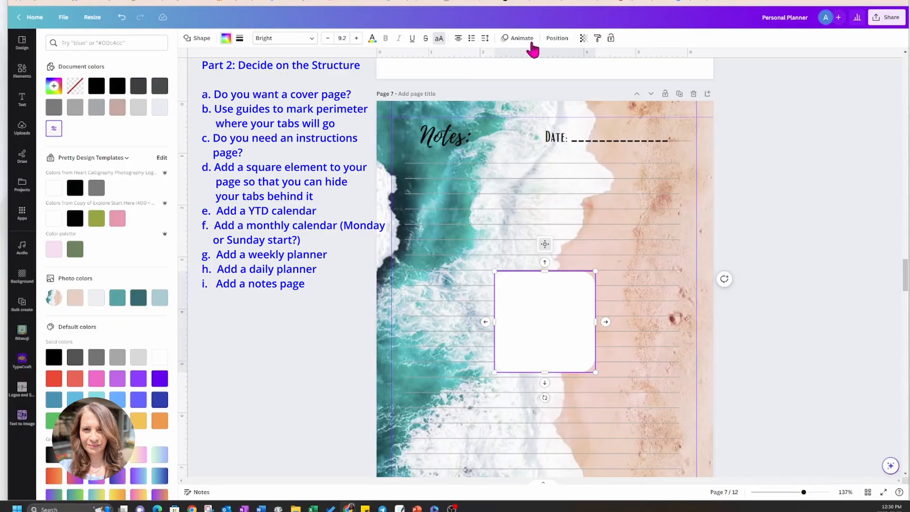
click(584, 38)
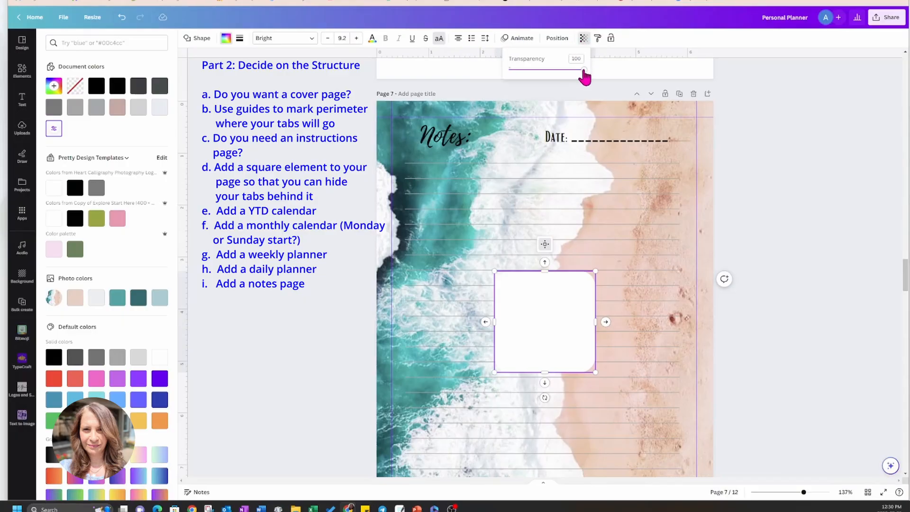
mouse_move(584, 69)
mouse_down()
mouse_move(539, 71)
mouse_move(569, 71)
mouse_up()
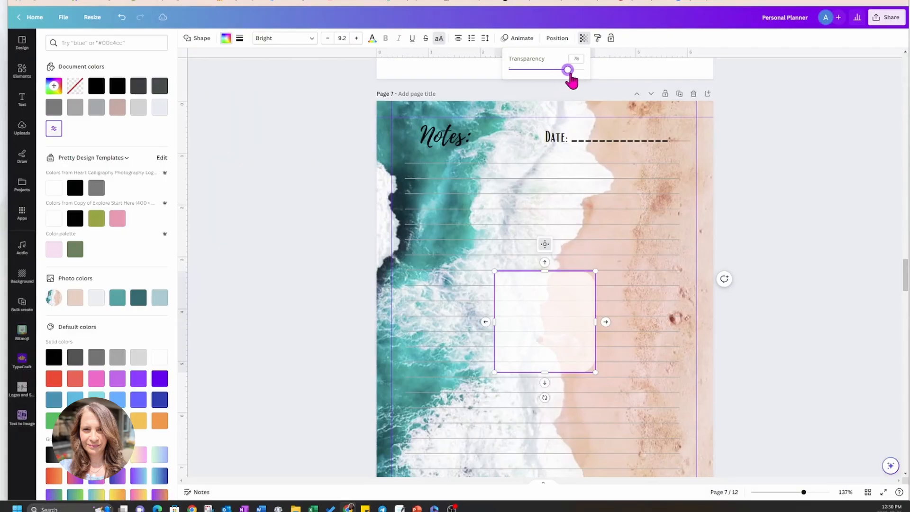
Change the white shape to a sharp-cornered square and stretch it to the page guides, about 5.86 × 7.96 in.
click(494, 271)
drag(495, 271, 392, 116)
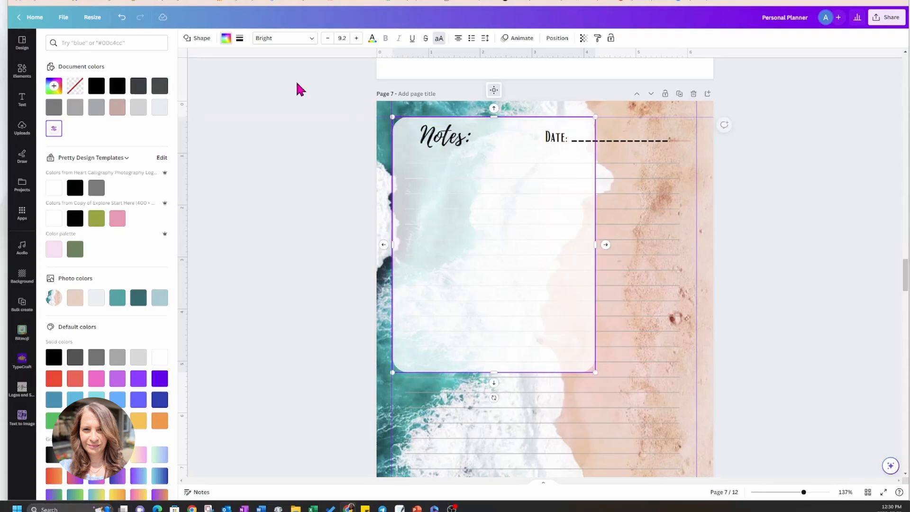
click(189, 41)
click(67, 82)
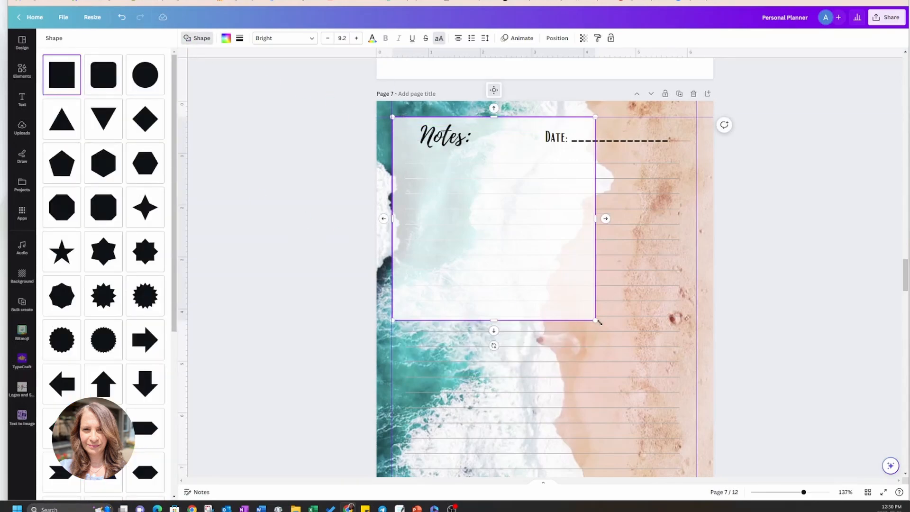
scroll(783, 375, down, 1)
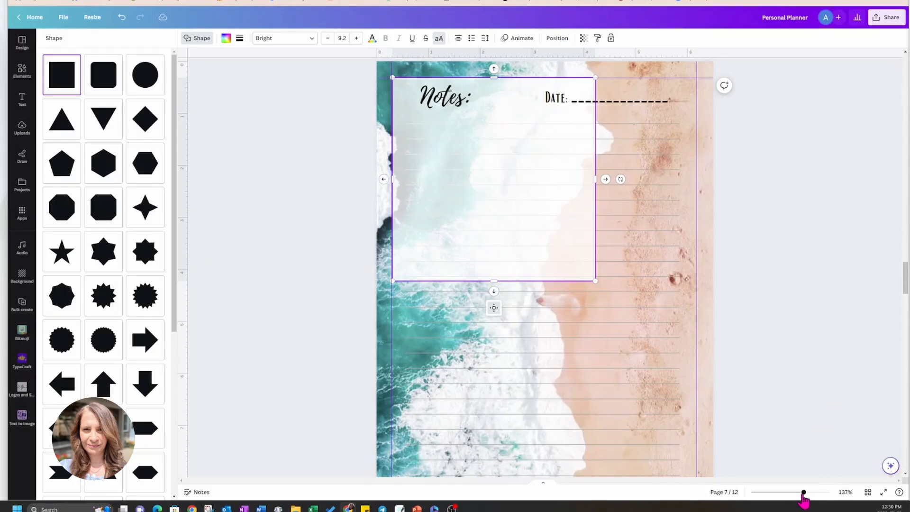
drag(804, 493, 800, 494)
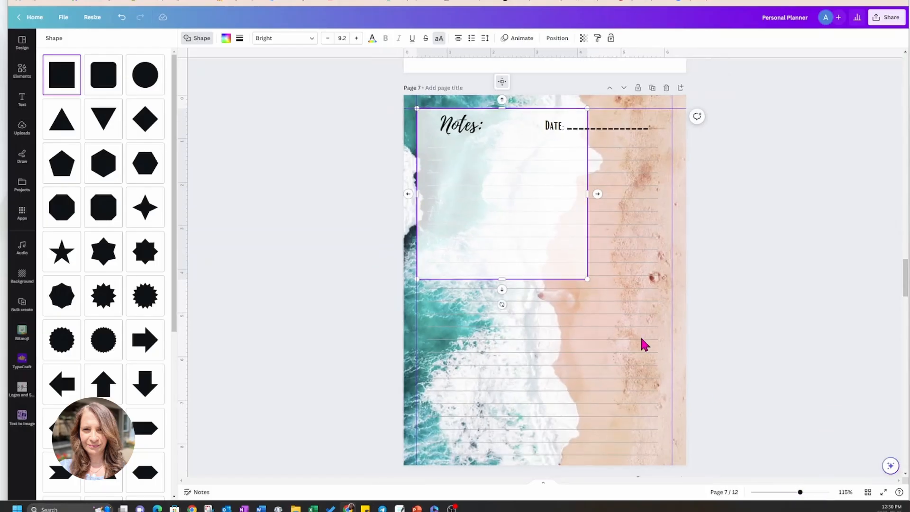
drag(587, 279, 671, 455)
Move the white rectangle's layer below all the ruled-line layers on page 7 and deselect it.
click(558, 38)
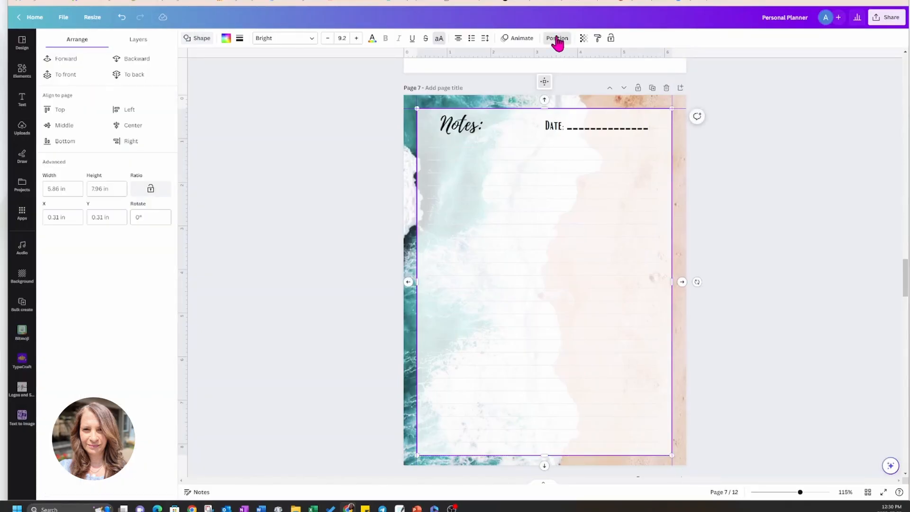
click(135, 41)
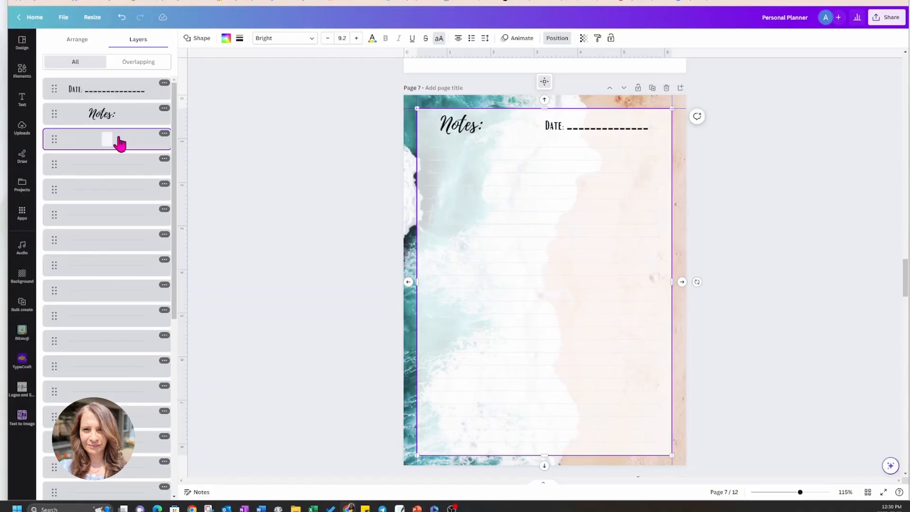
drag(111, 148, 110, 477)
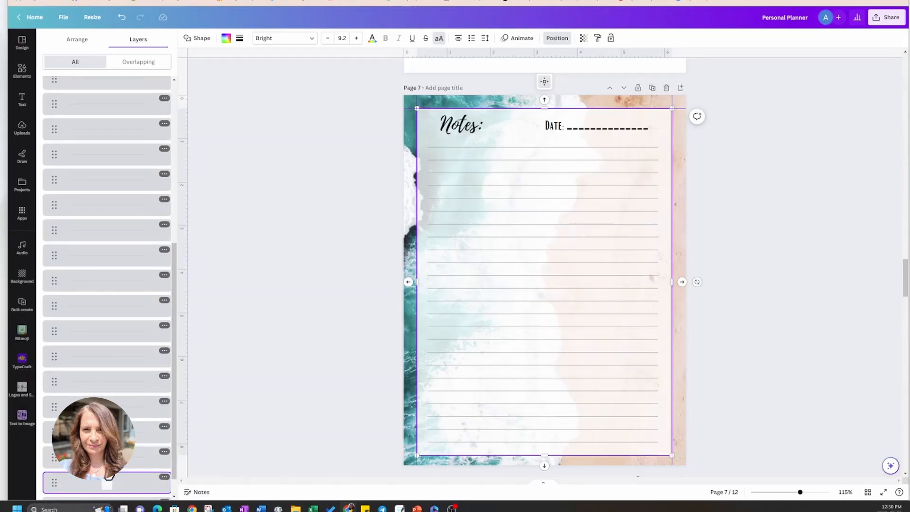
click(340, 243)
click(340, 242)
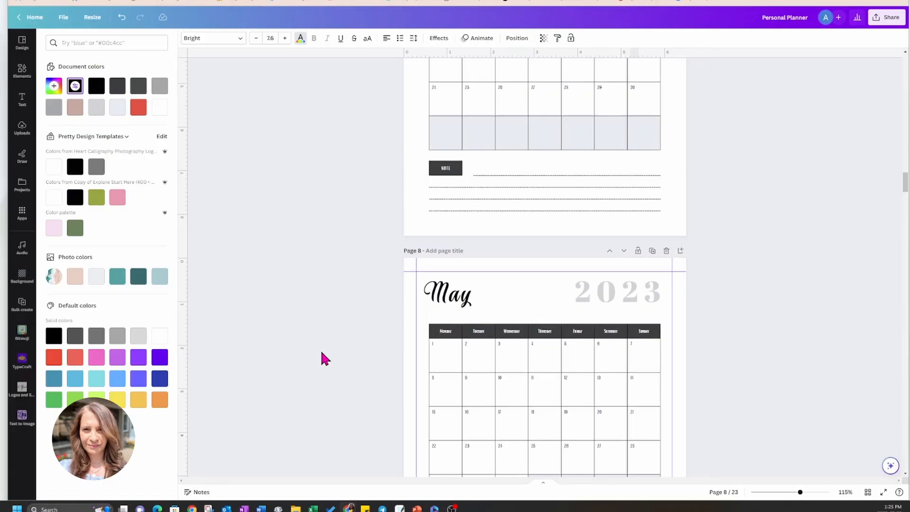
Review the planner's monthly calendars, annual calendar, instructions page and cover.
scroll(321, 358, up, 10)
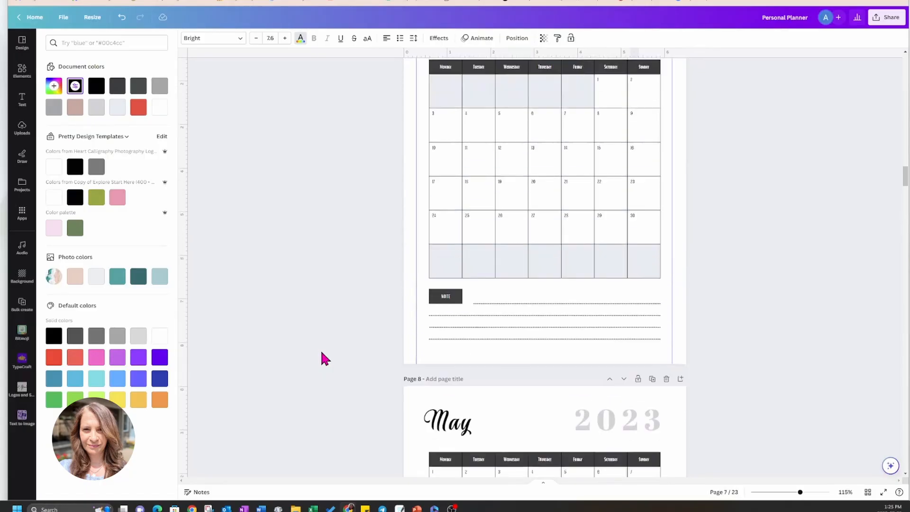
scroll(322, 353, up, 10)
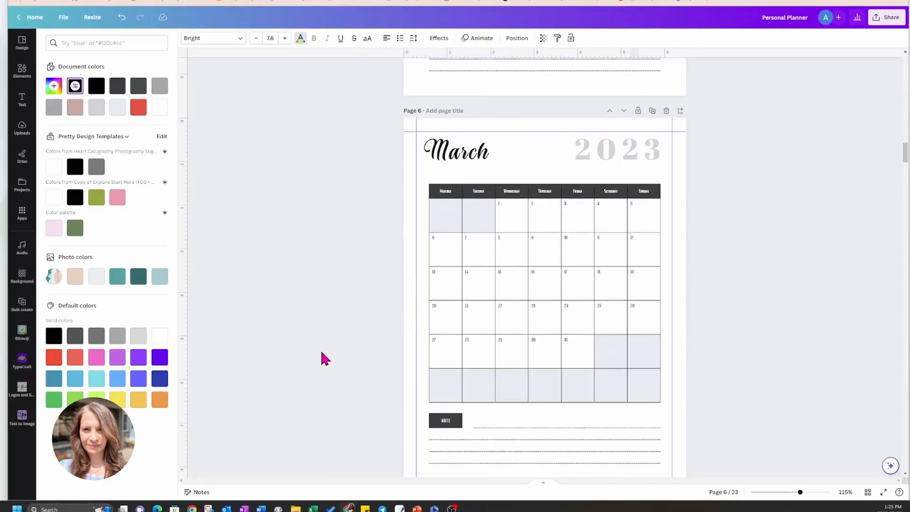
scroll(322, 353, up, 5)
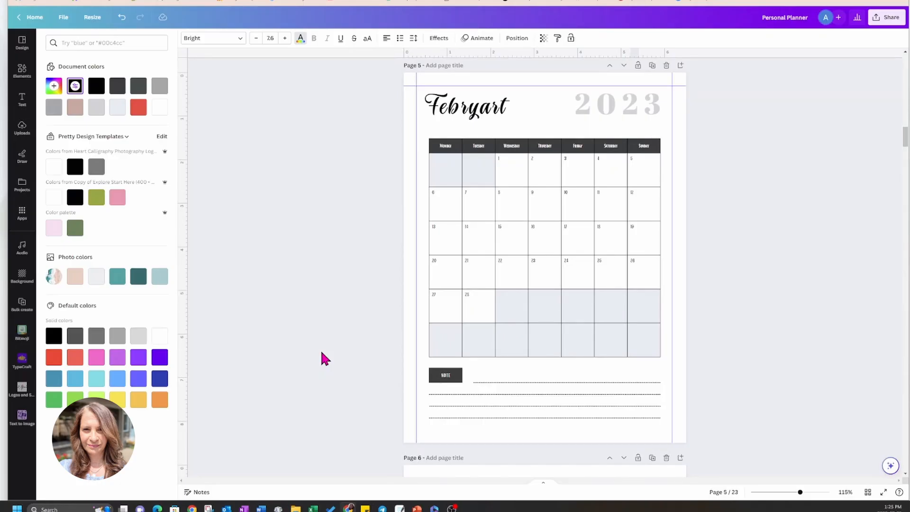
scroll(321, 353, up, 10)
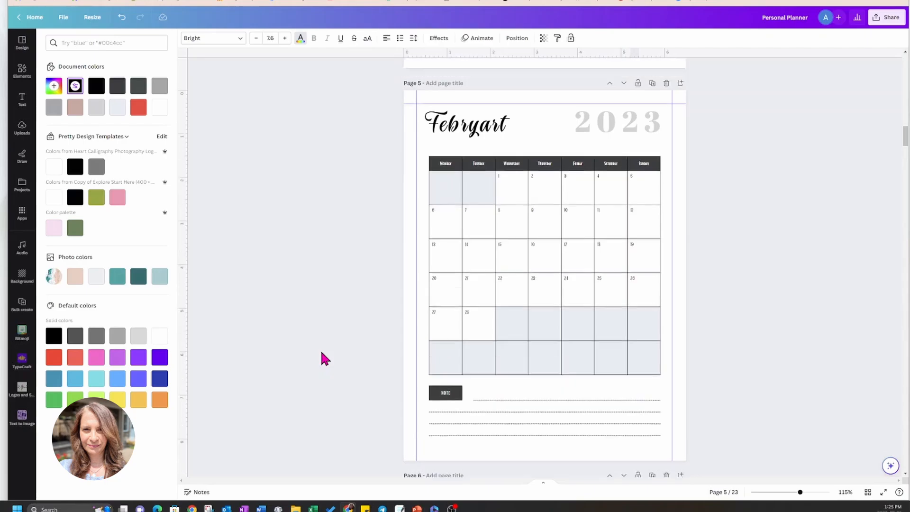
scroll(321, 353, up, 12)
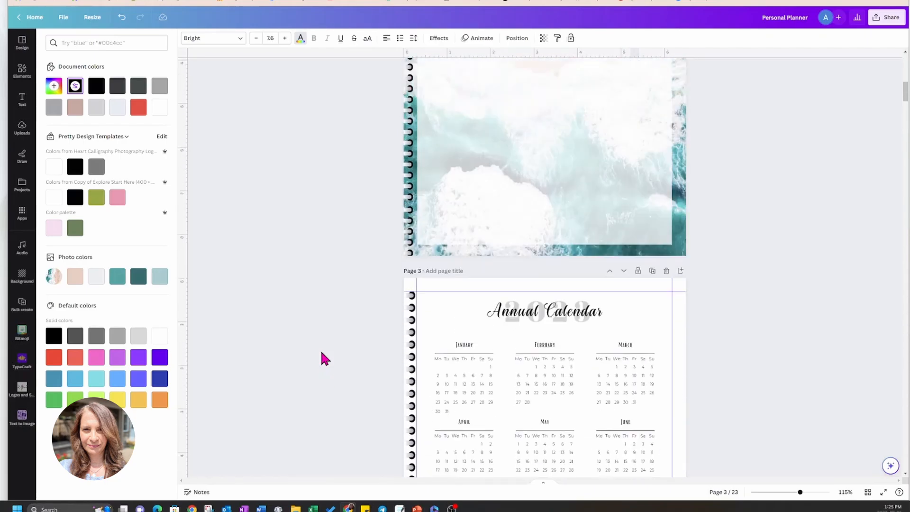
scroll(322, 352, up, 3)
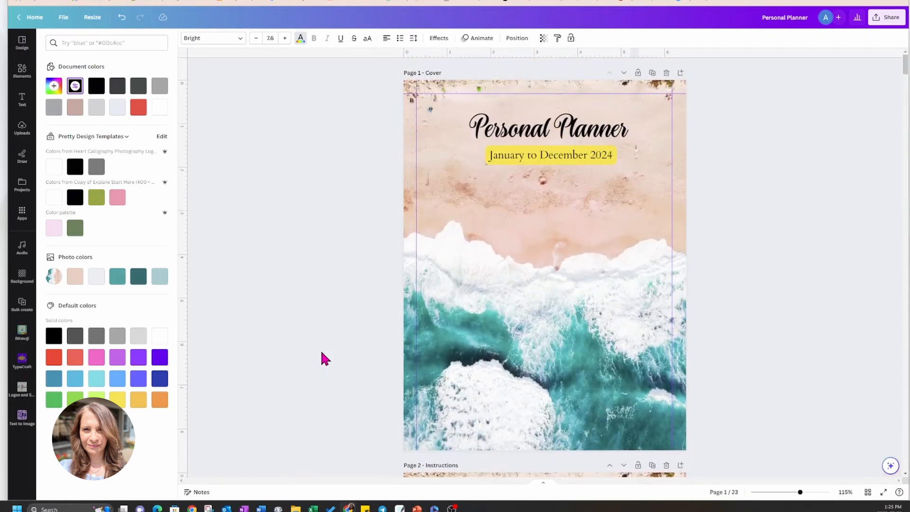
scroll(321, 352, down, 10)
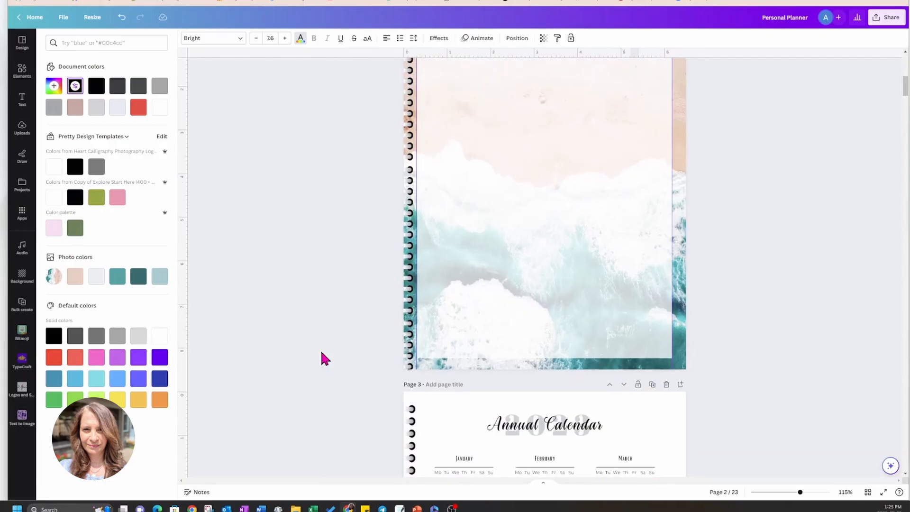
scroll(320, 354, down, 1)
scroll(320, 353, up, 3)
scroll(321, 353, up, 2)
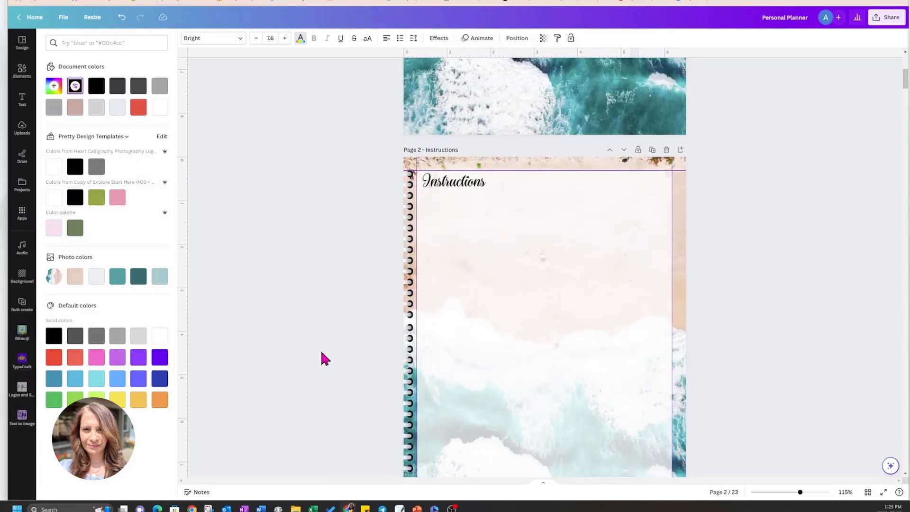
scroll(321, 354, down, 1)
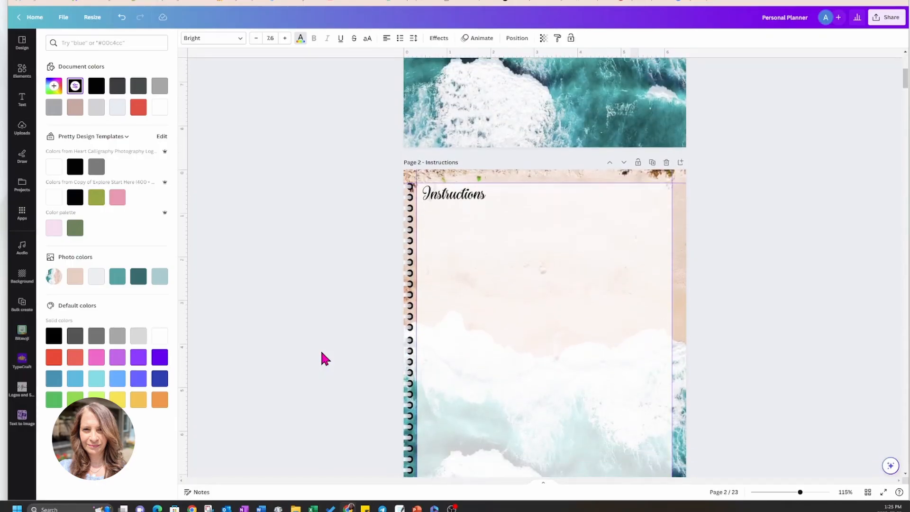
Correct the misspelled month heading on page 5 to read "February".
scroll(321, 353, down, 2)
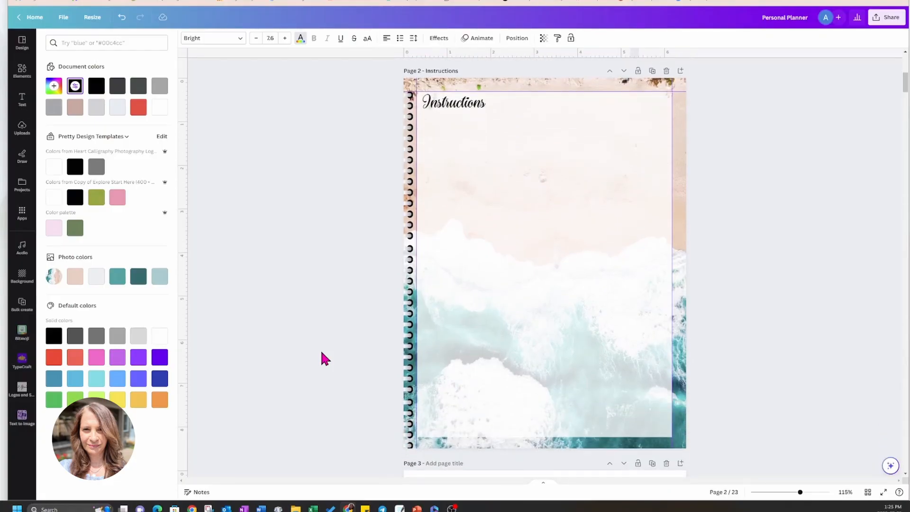
scroll(322, 353, down, 10)
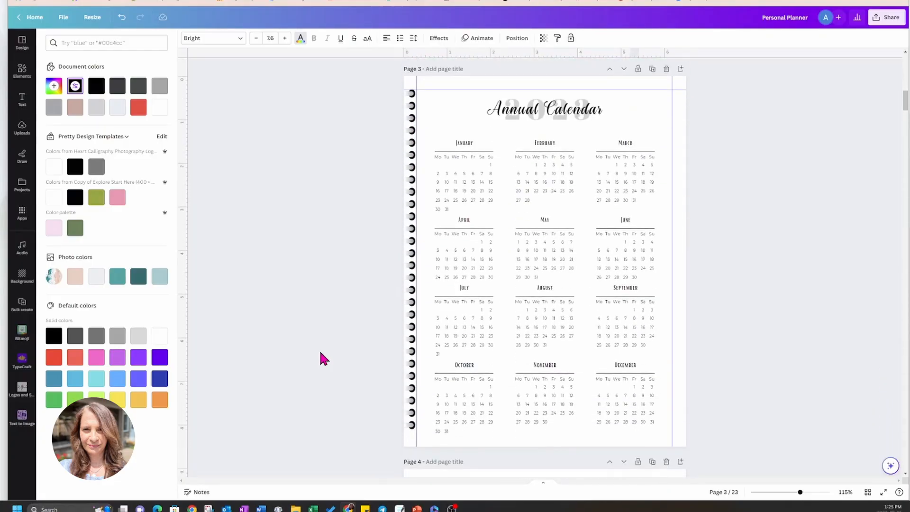
scroll(320, 354, down, 9)
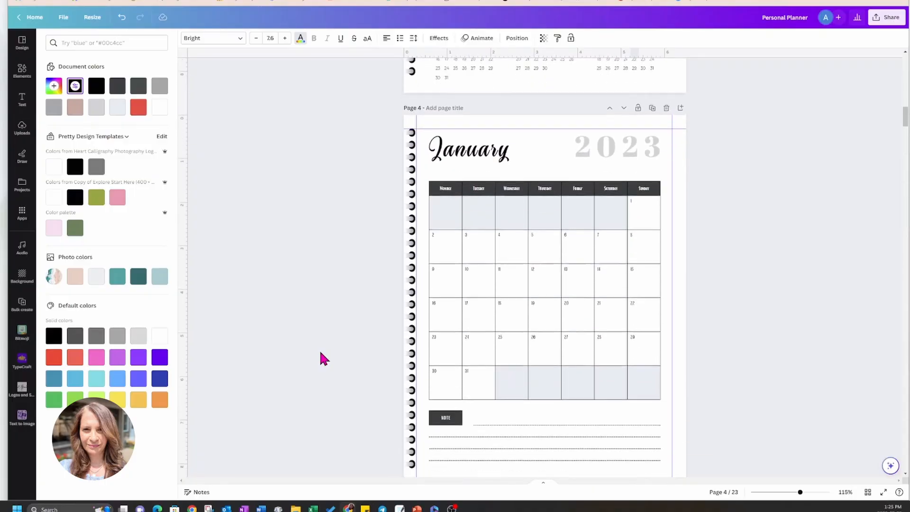
scroll(320, 353, down, 3)
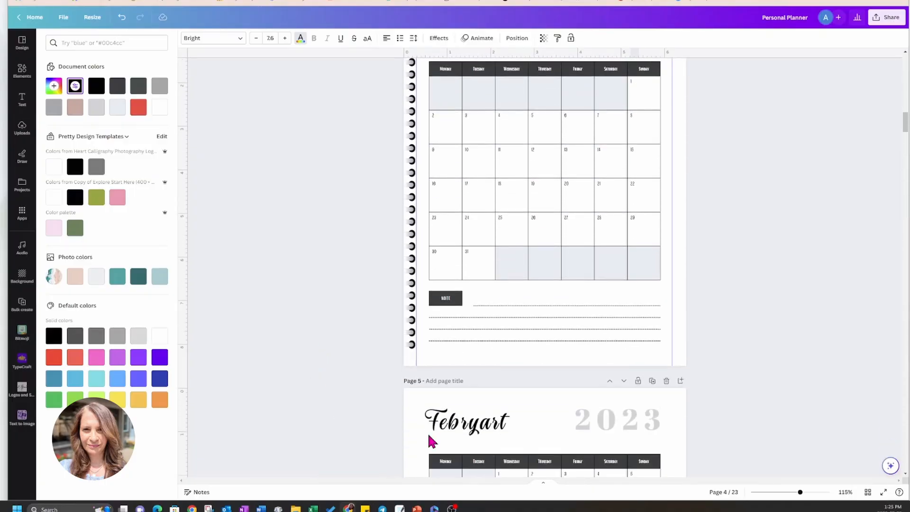
click(457, 424)
click(457, 424)
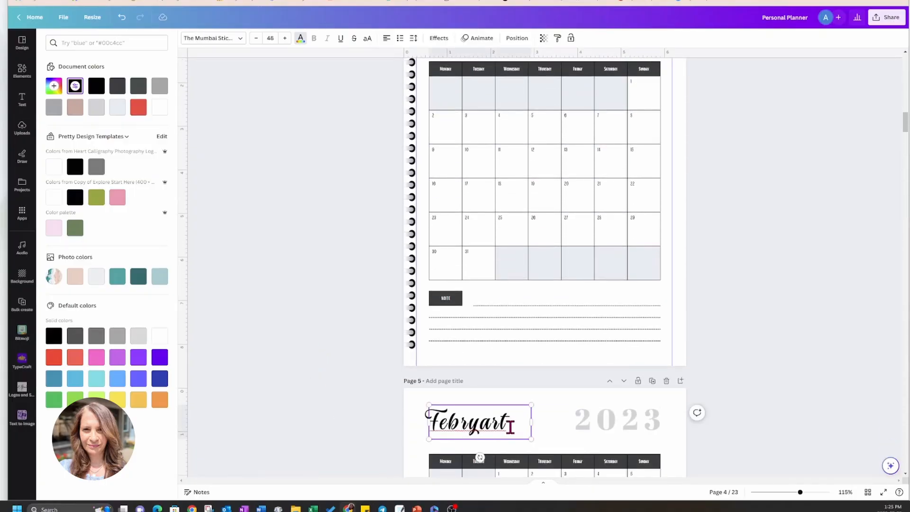
key(BackSpace)
text(y)
key(BackSpace)
text(uary)
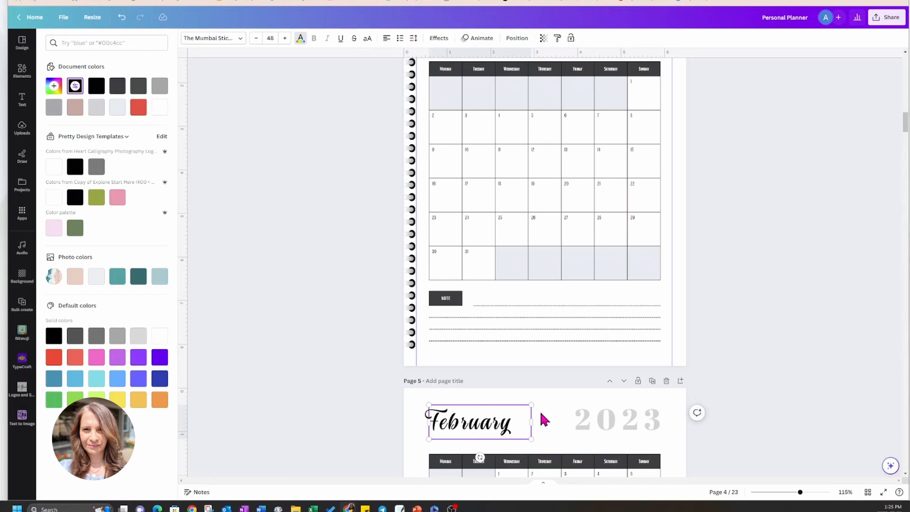
Review the monthly calendars, annual calendar and Instructions page for where navigation tabs can go.
scroll(545, 419, down, 3)
scroll(540, 414, down, 5)
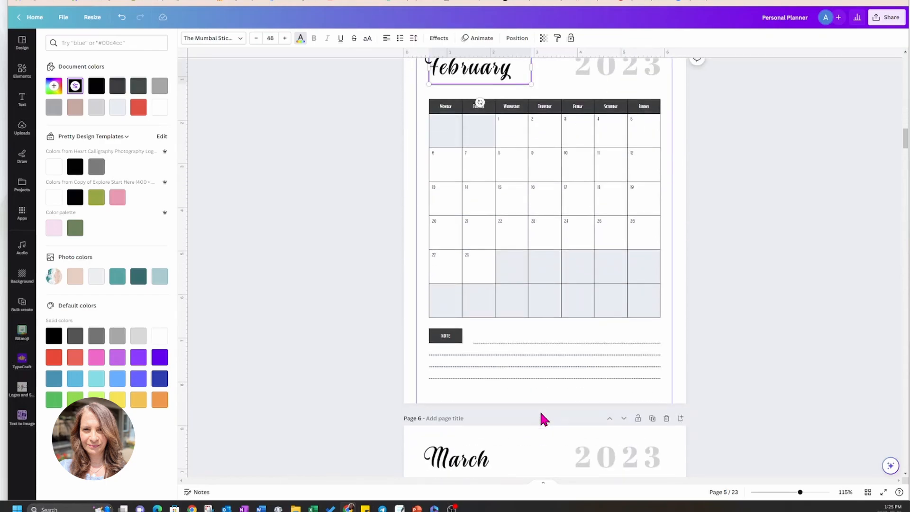
scroll(541, 414, up, 10)
scroll(543, 417, up, 10)
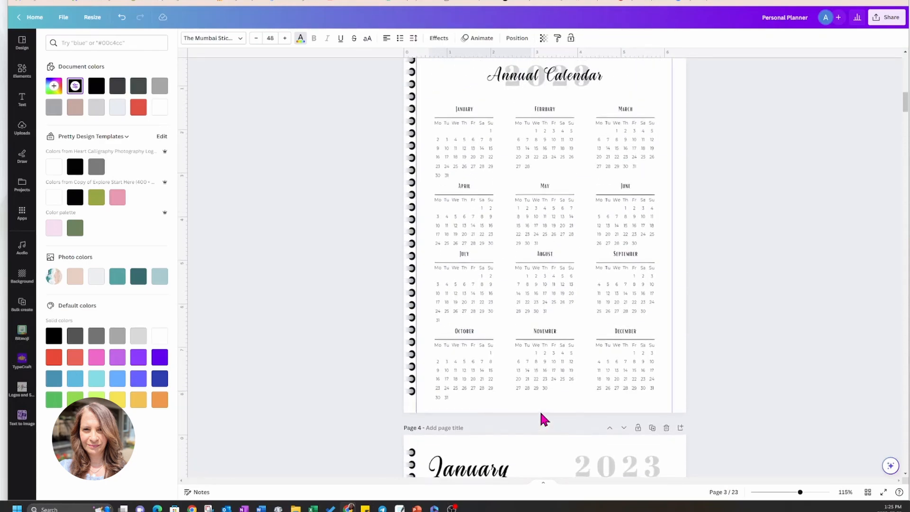
scroll(544, 420, up, 10)
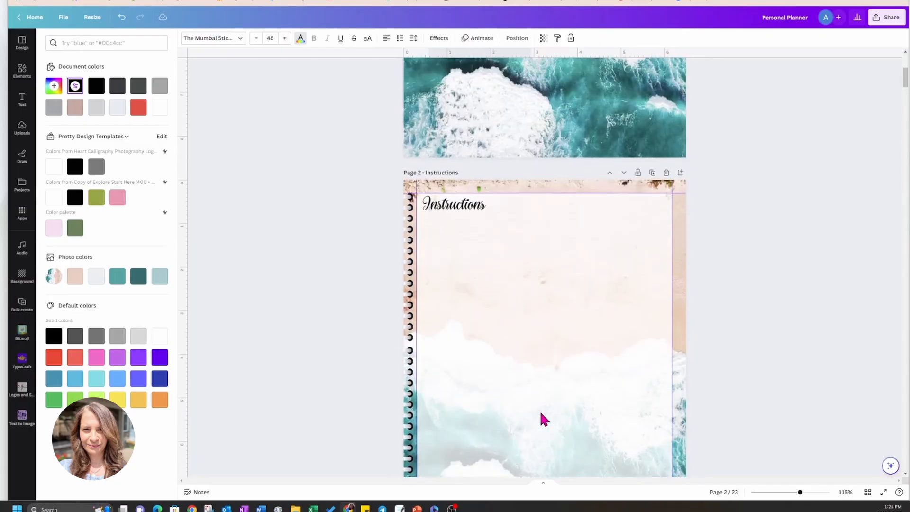
scroll(544, 420, down, 5)
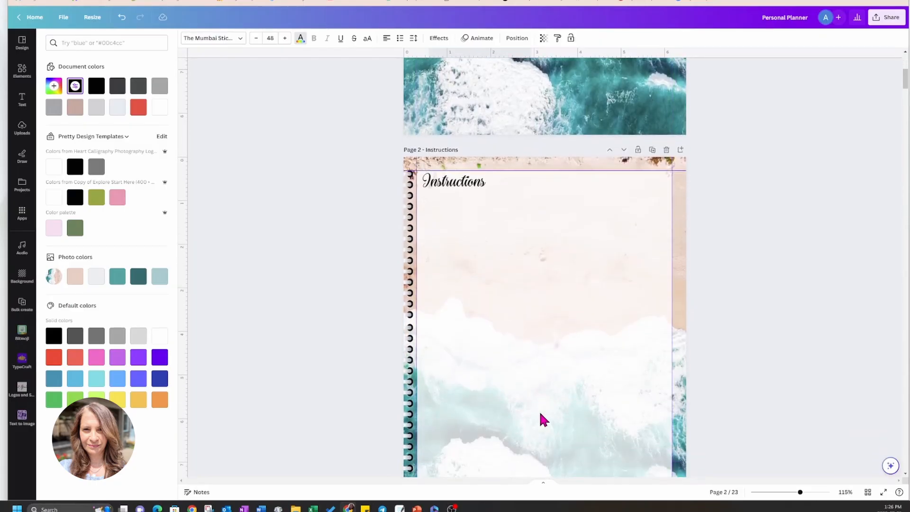
scroll(544, 420, down, 20)
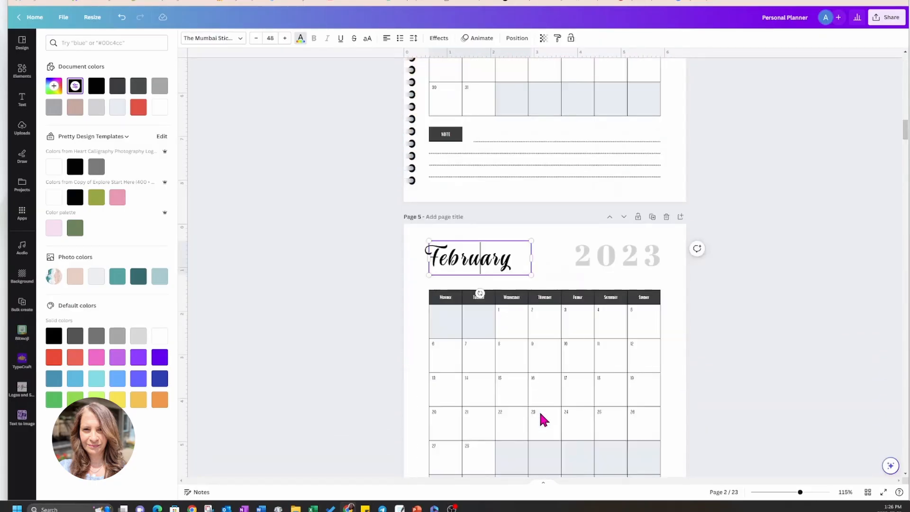
scroll(544, 420, up, 10)
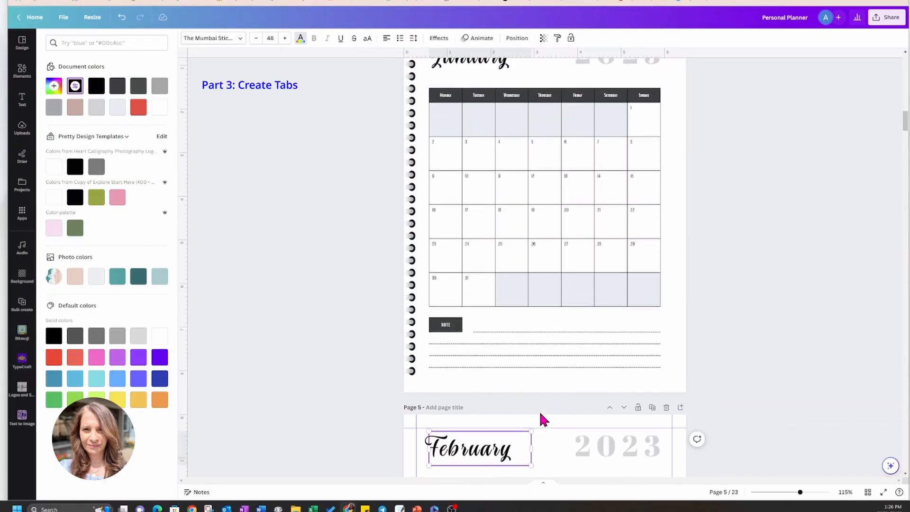
scroll(543, 419, up, 6)
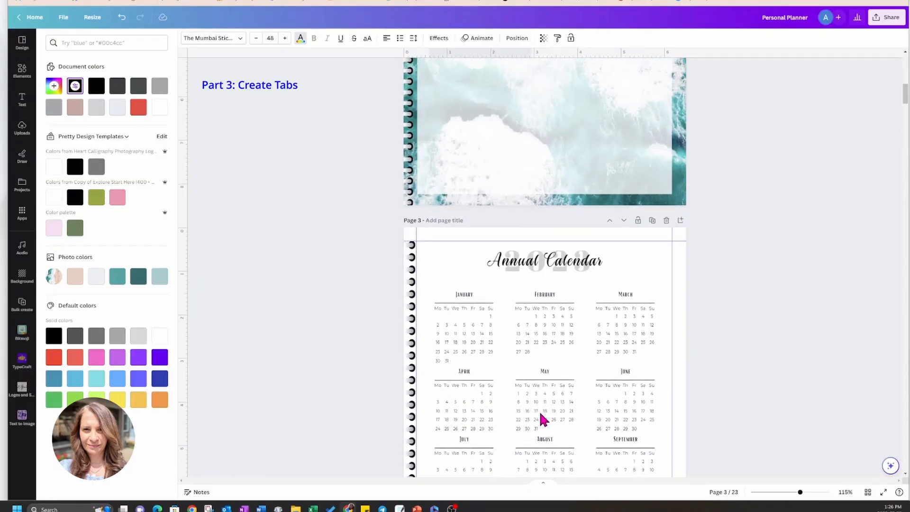
scroll(543, 420, up, 2)
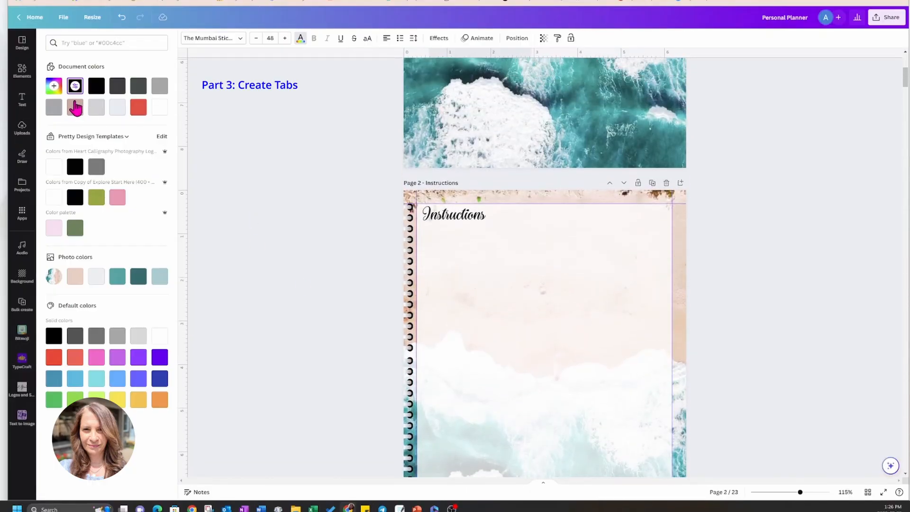
Search the graphics elements for "tabs" and add the purple tab with one rounded side to the Instructions page.
click(24, 74)
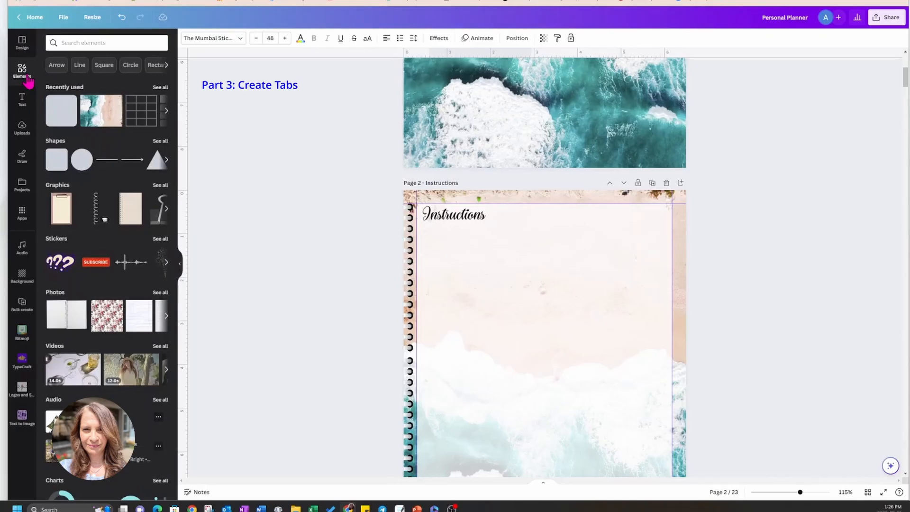
click(88, 42)
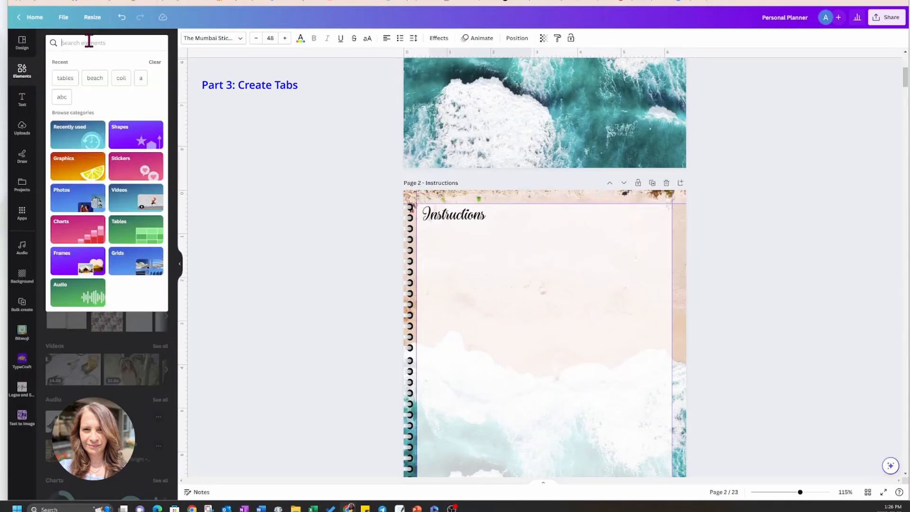
text(tabs)
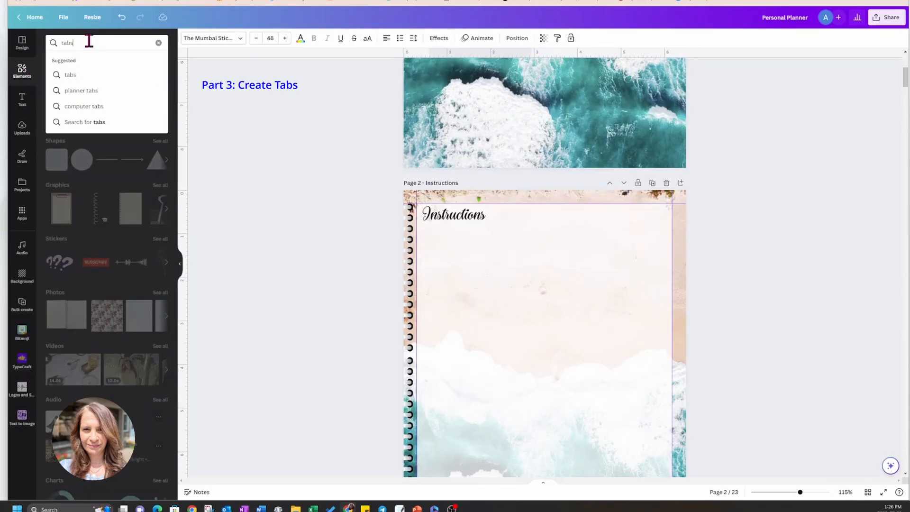
key(Return)
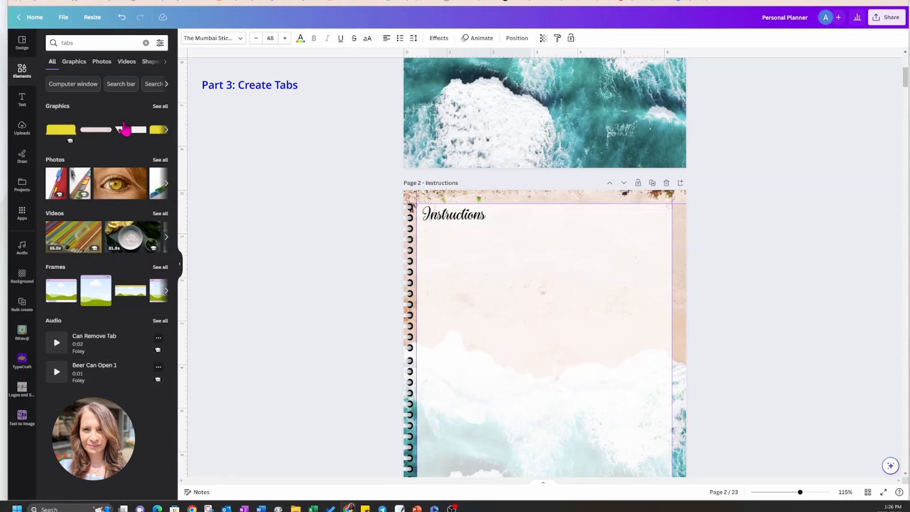
click(161, 107)
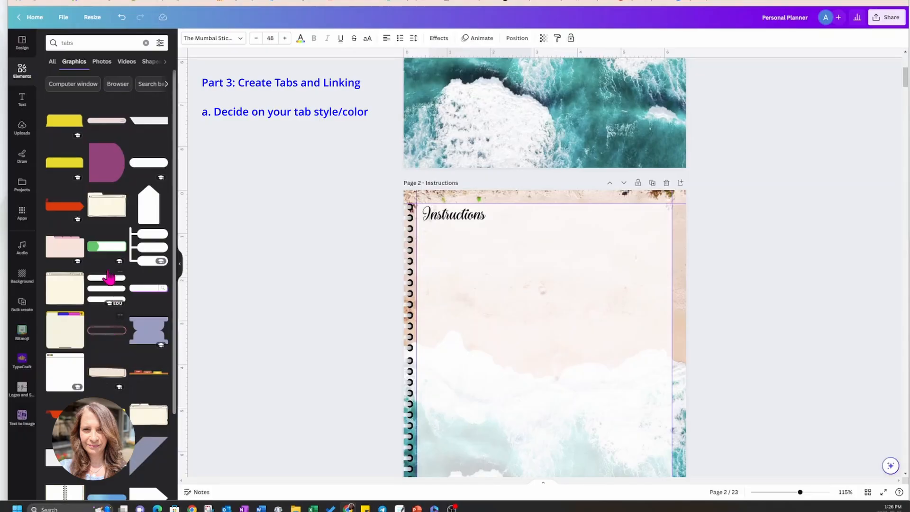
click(104, 171)
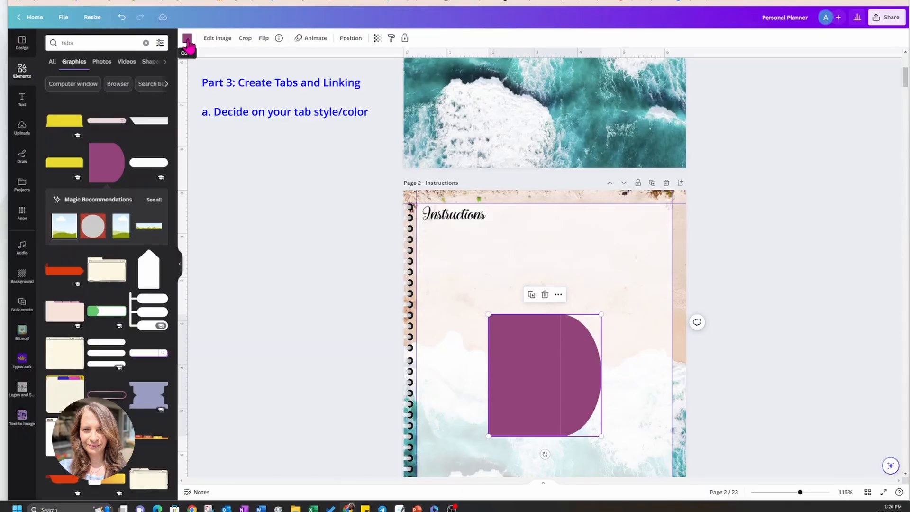
Recolor the tab with the light blue-green photo color, shrink it to about 0.5 in wide and place it at the page's upper-right edge.
click(187, 39)
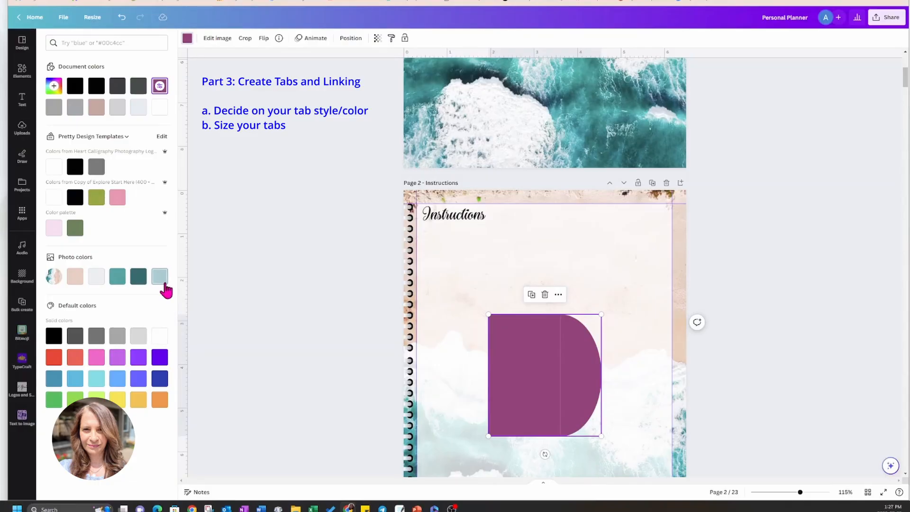
click(160, 279)
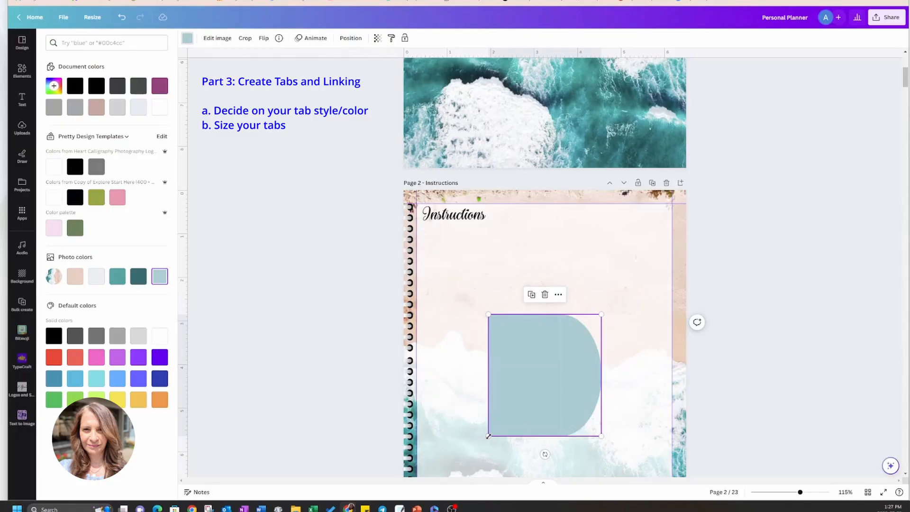
drag(502, 422, 675, 221)
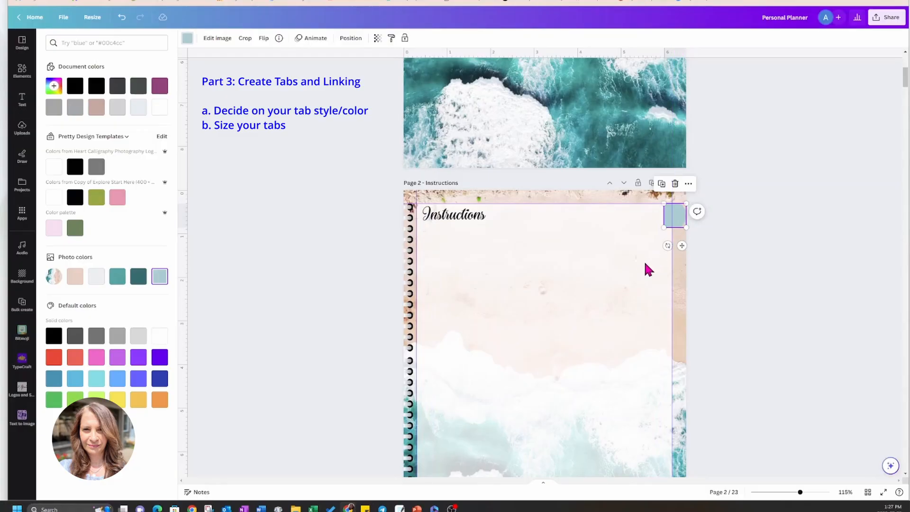
Duplicate the tab and align the copy directly beneath the first one along the page's right edge.
scroll(645, 265, down, 3)
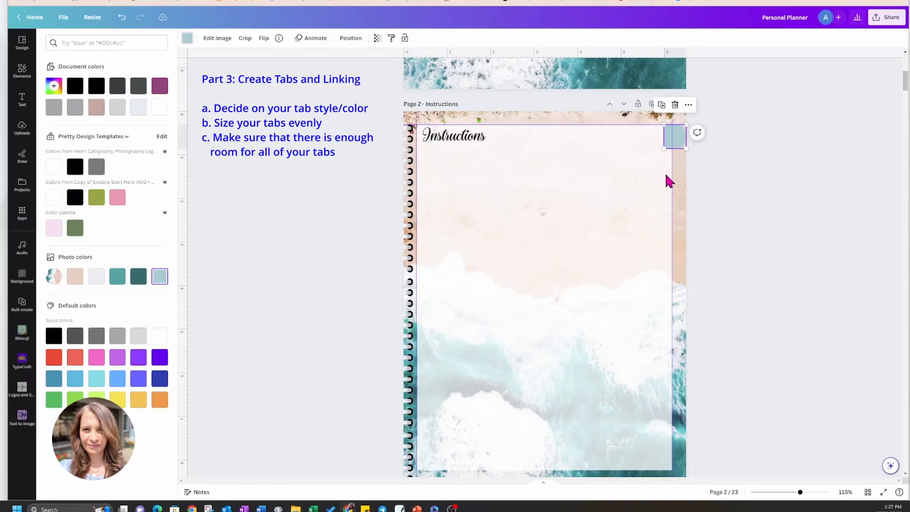
click(662, 113)
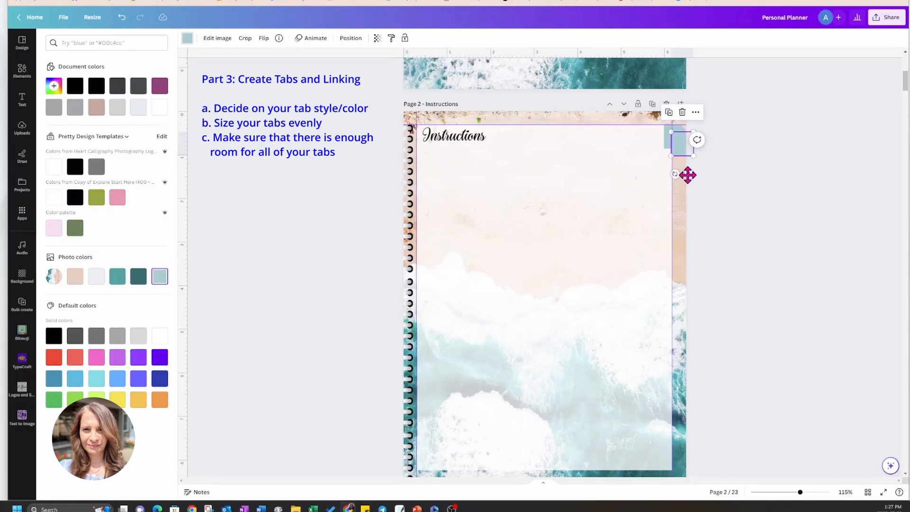
drag(688, 175, 680, 193)
Keep duplicating the tab down the page's right edge to form a column of twelve, and select the topmost tab.
click(662, 129)
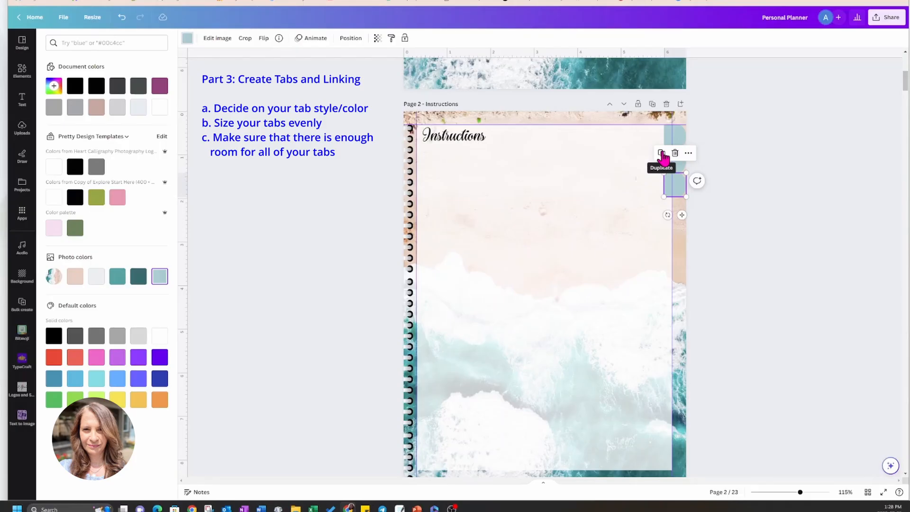
click(662, 154)
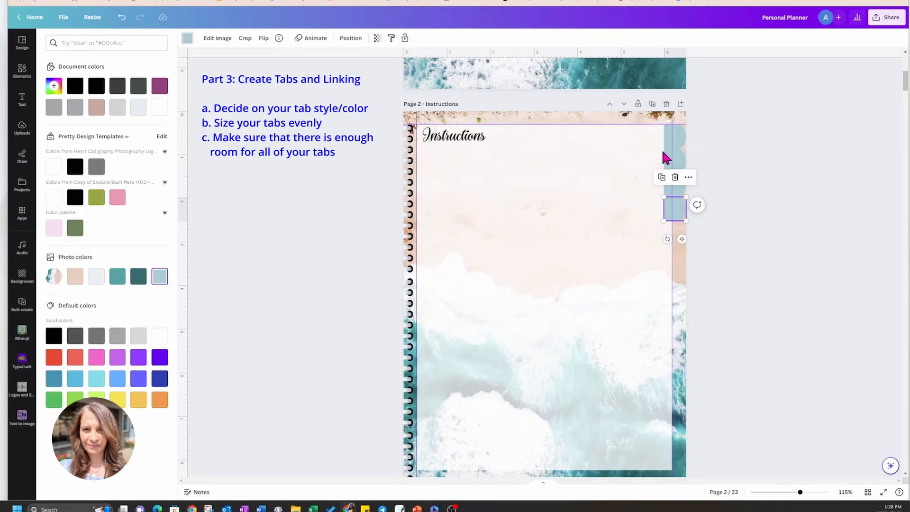
click(662, 177)
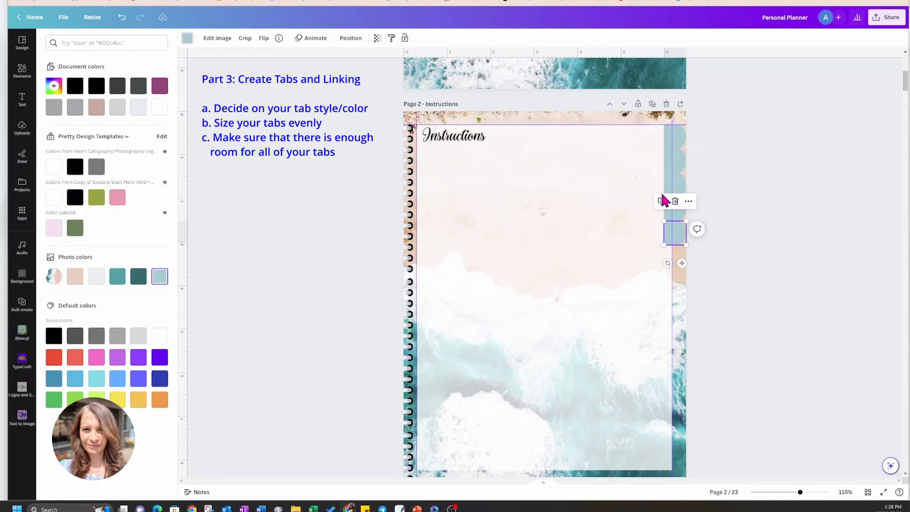
click(662, 201)
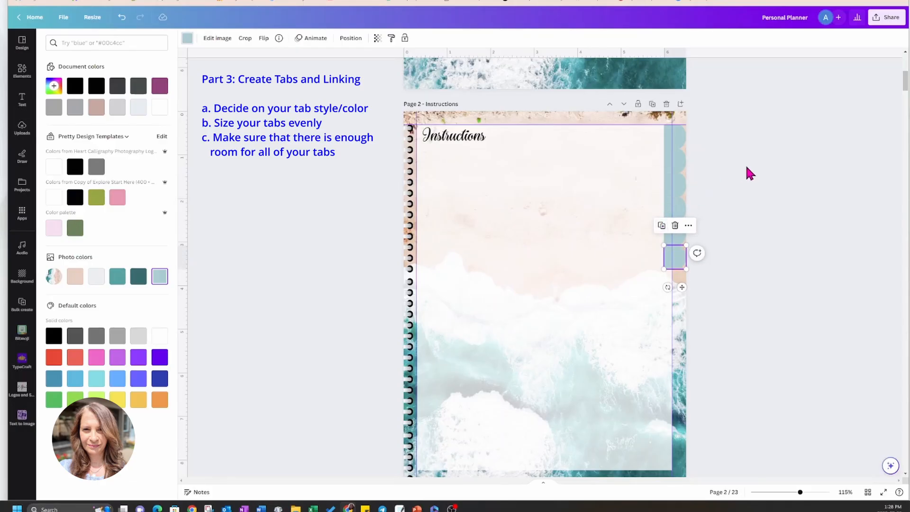
click(663, 231)
click(662, 249)
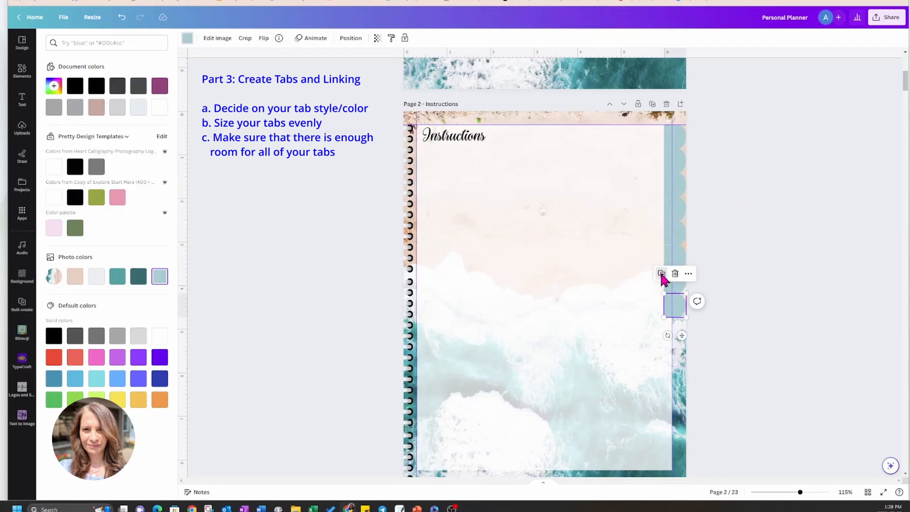
click(662, 275)
click(663, 299)
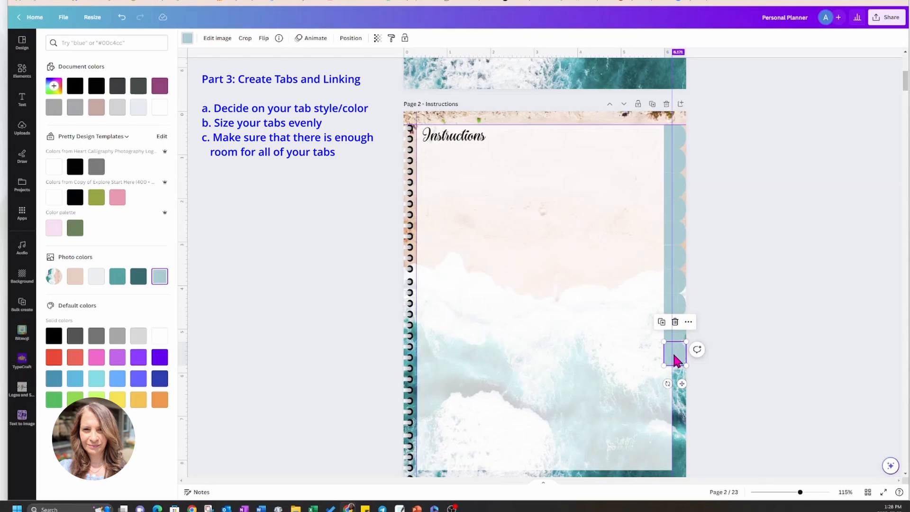
click(662, 322)
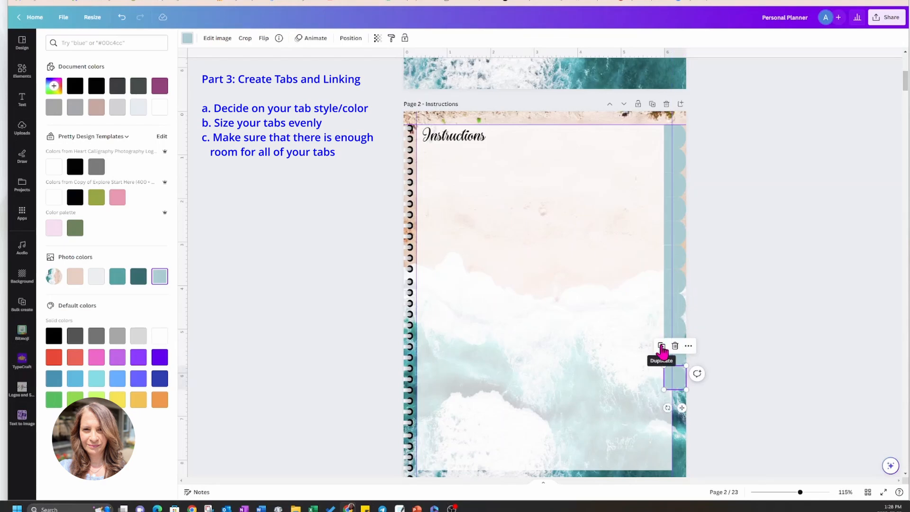
click(662, 346)
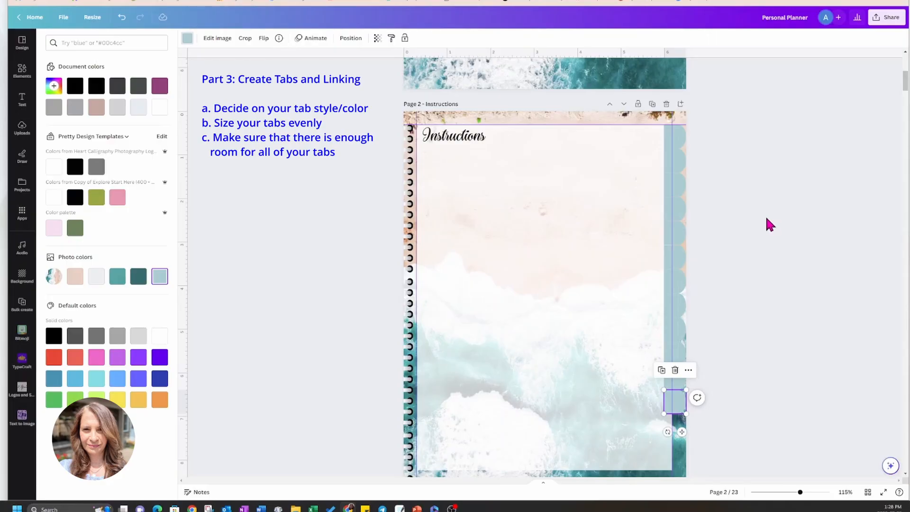
click(753, 167)
click(740, 178)
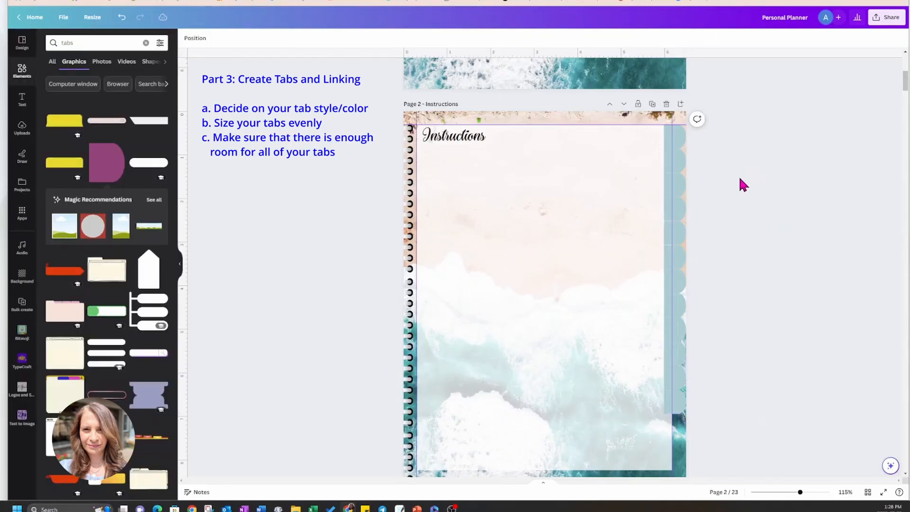
click(679, 137)
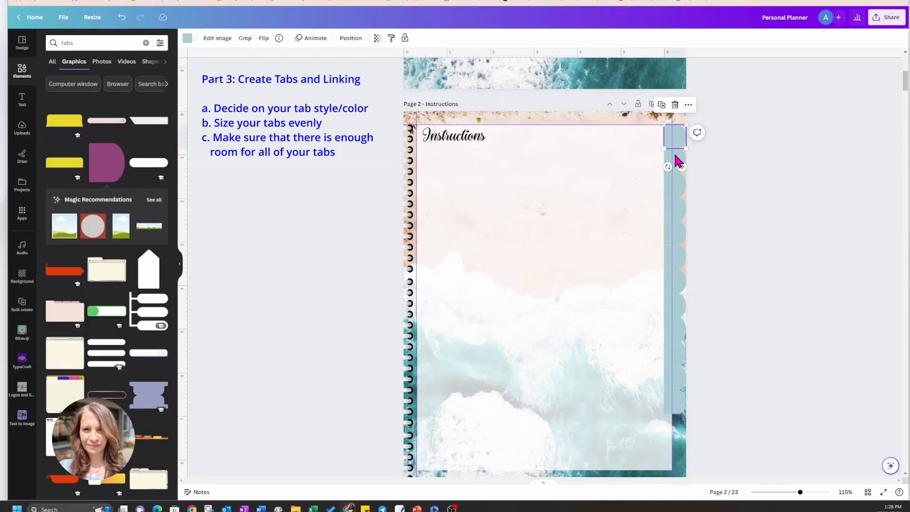
Select all twelve side tabs together and scale them up so the column reaches the bottom of the white page panel.
shift+click(676, 158)
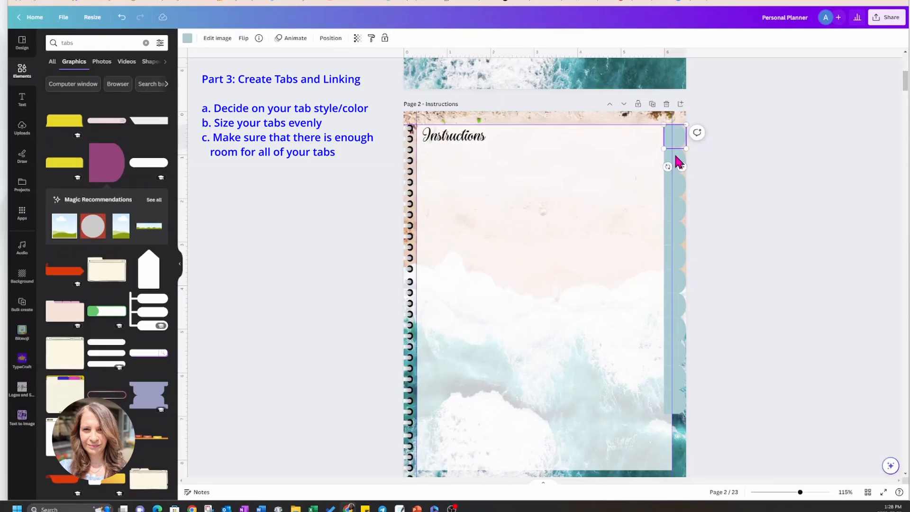
shift+click(677, 184)
shift+click(676, 212)
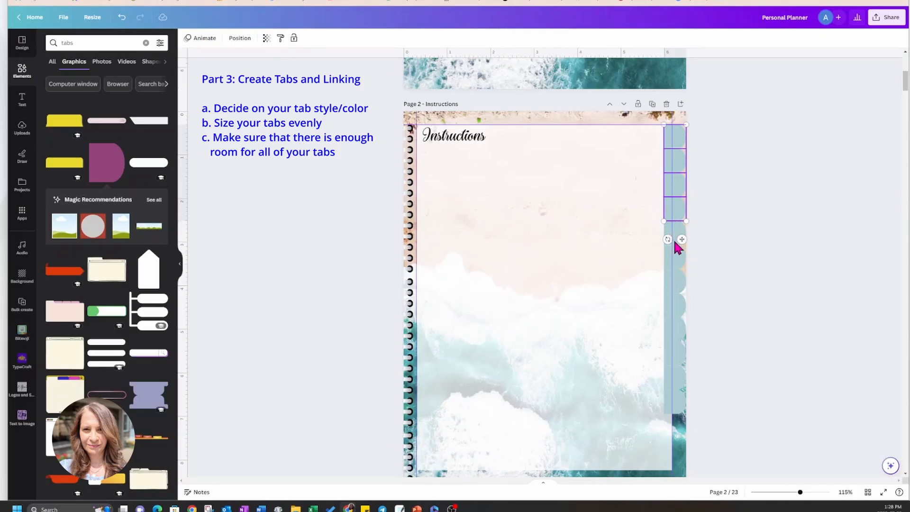
shift+click(676, 240)
shift+click(676, 258)
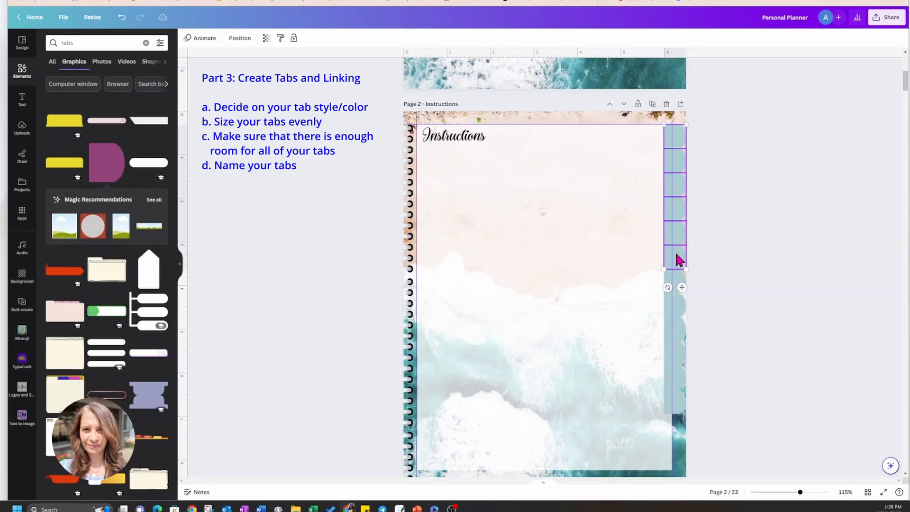
shift+click(673, 283)
shift+click(676, 296)
shift+click(677, 320)
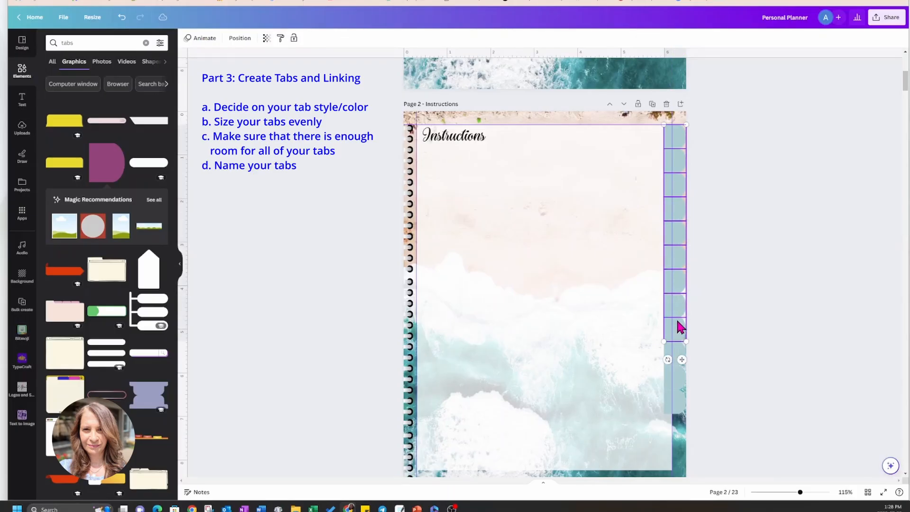
shift+click(677, 352)
shift+click(677, 374)
shift+click(678, 399)
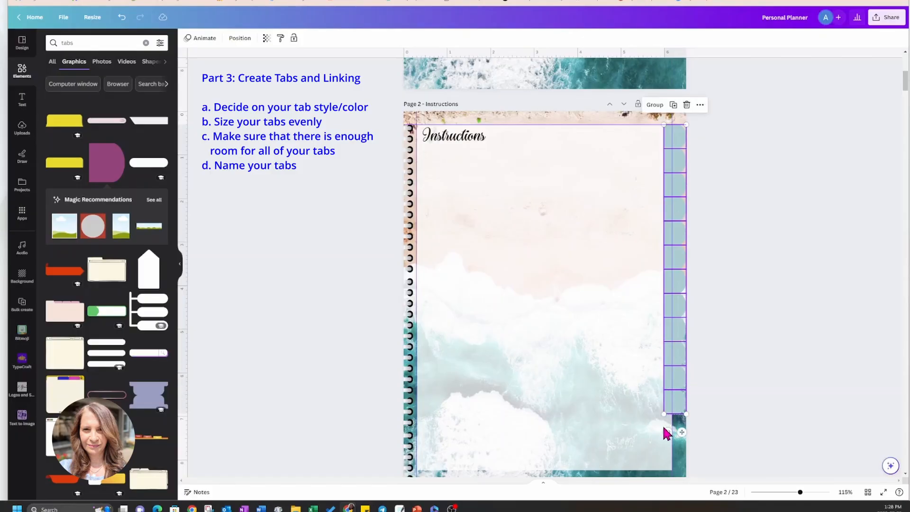
drag(664, 414, 662, 471)
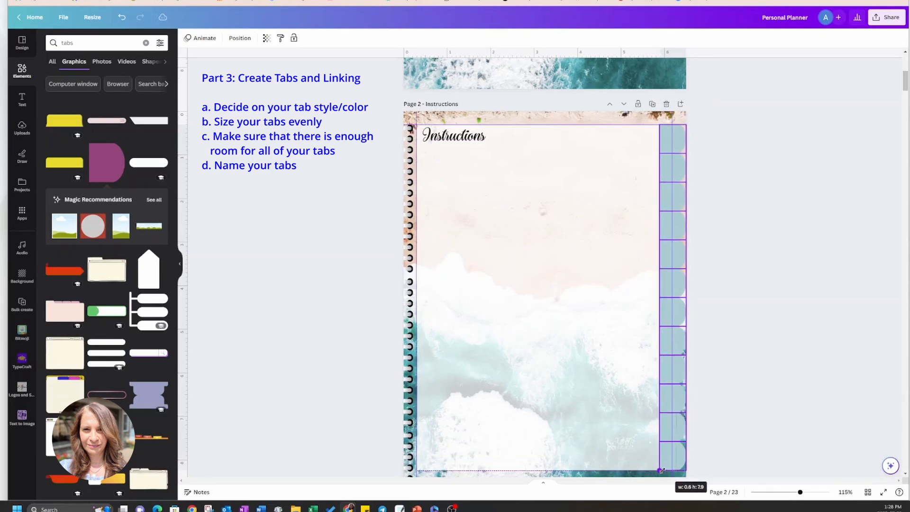
click(718, 329)
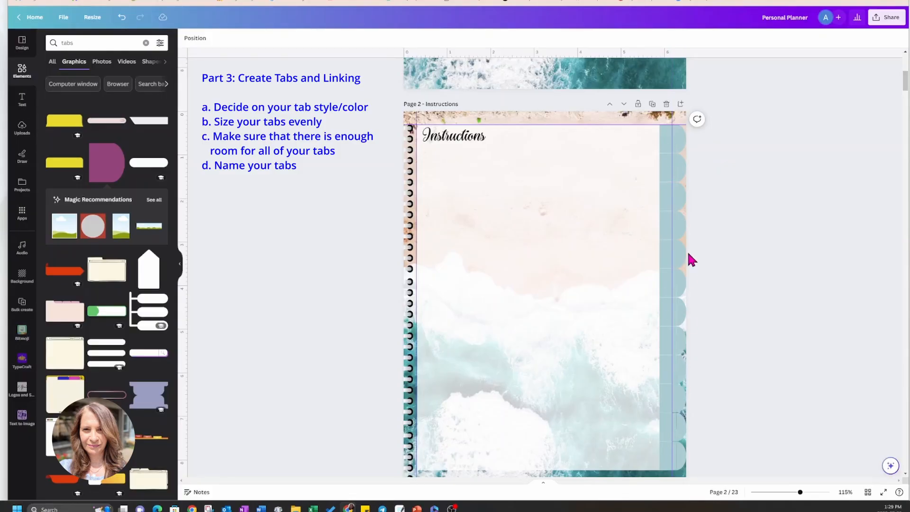
Add a subheading text box reading JAN to the Instructions page and tighten its letter spacing to -188.
click(21, 101)
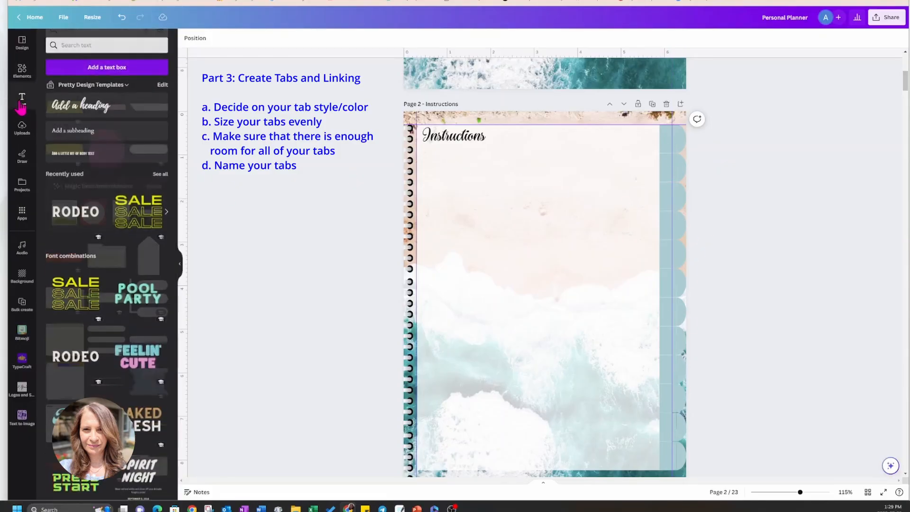
click(71, 129)
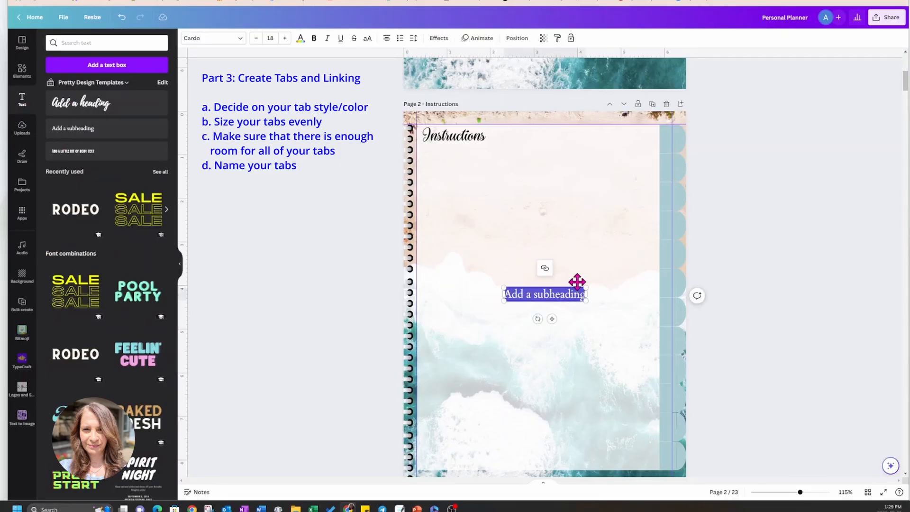
key(BackSpace)
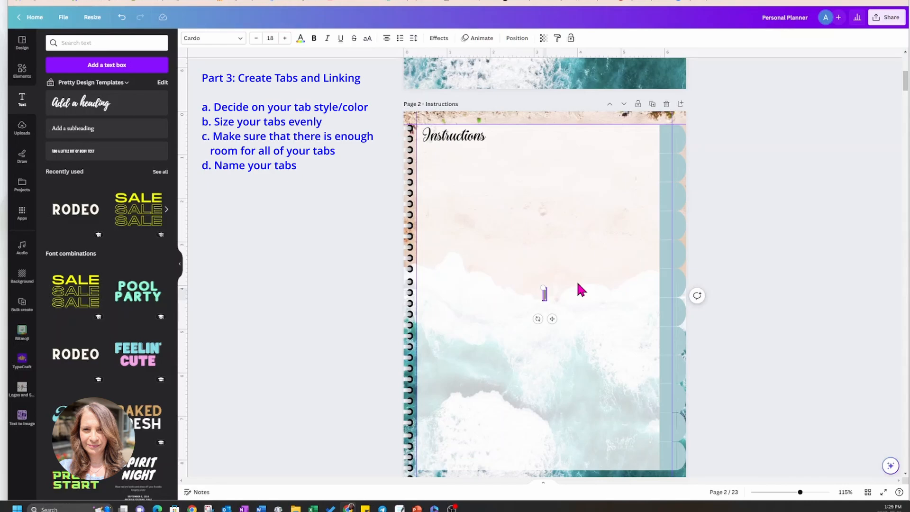
text(JAN)
click(414, 39)
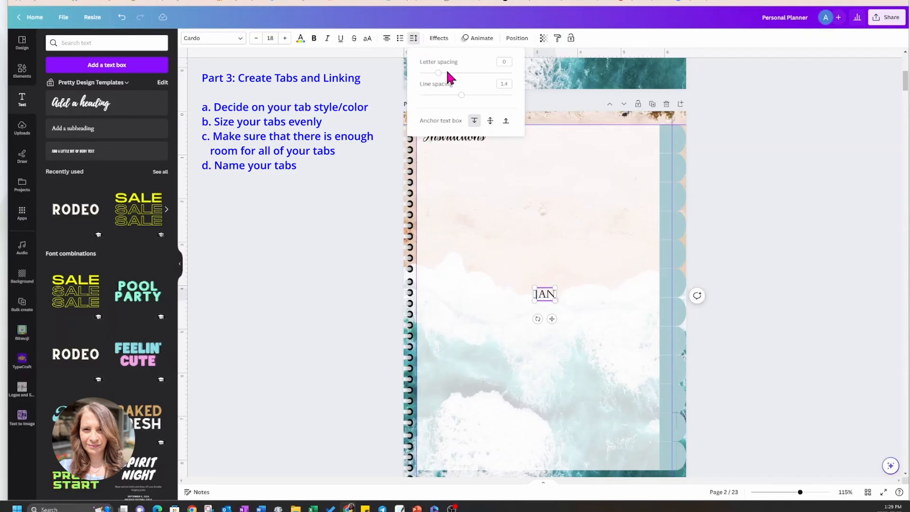
drag(438, 73, 419, 74)
click(543, 322)
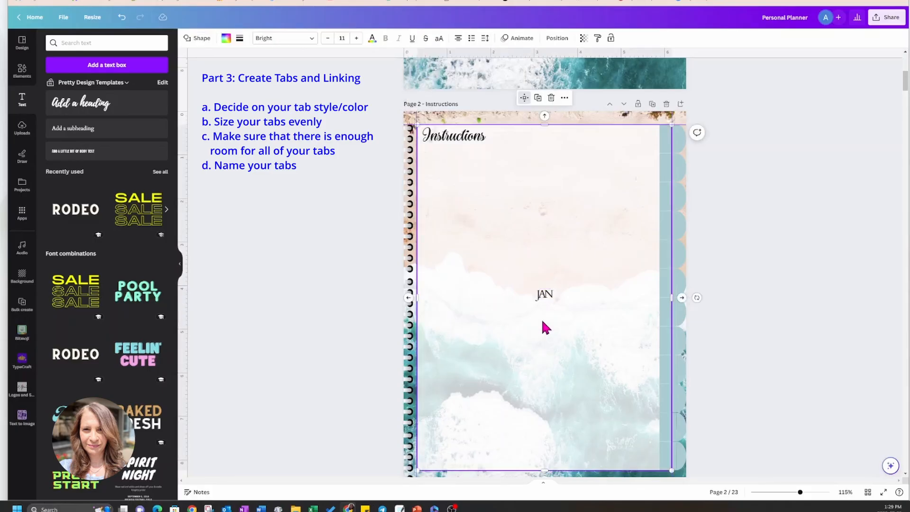
Duplicate the JAN label, change the copy's text to FEB and move it just below the original.
click(545, 296)
click(539, 275)
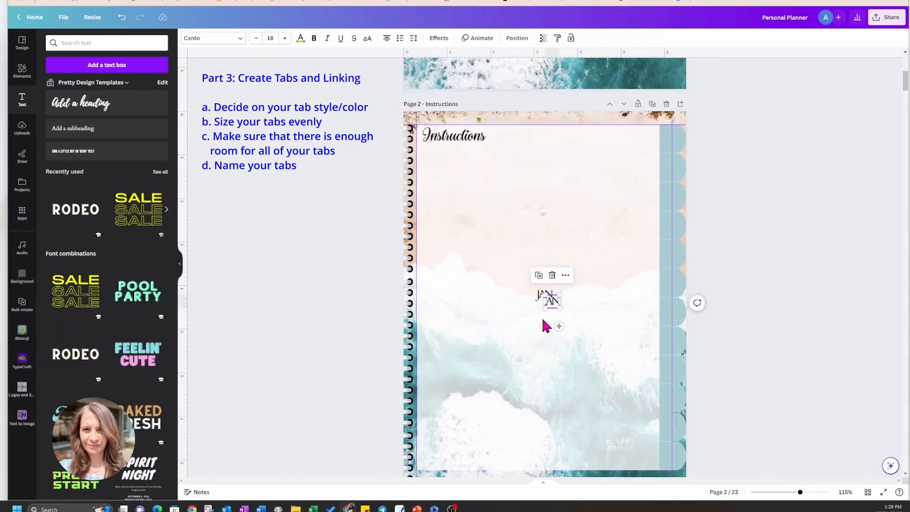
double_click(552, 302)
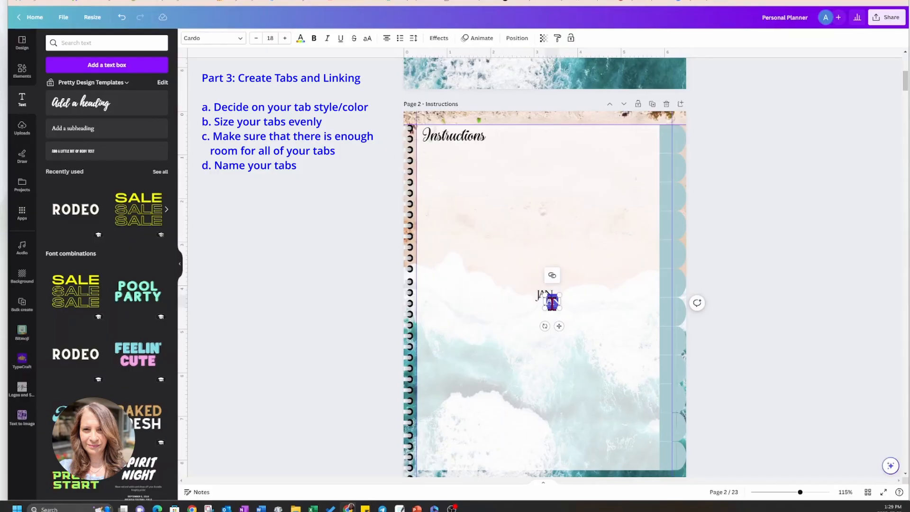
text(ef)
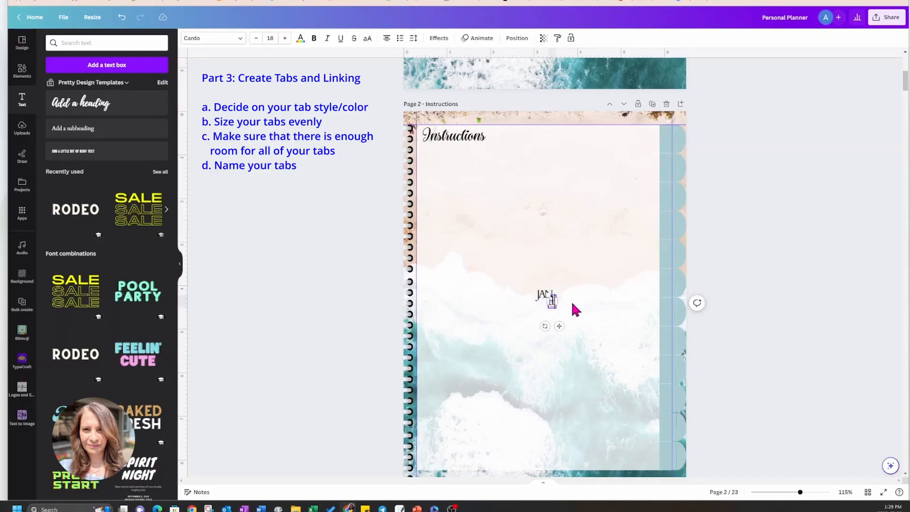
text(FE)
drag(560, 325, 558, 336)
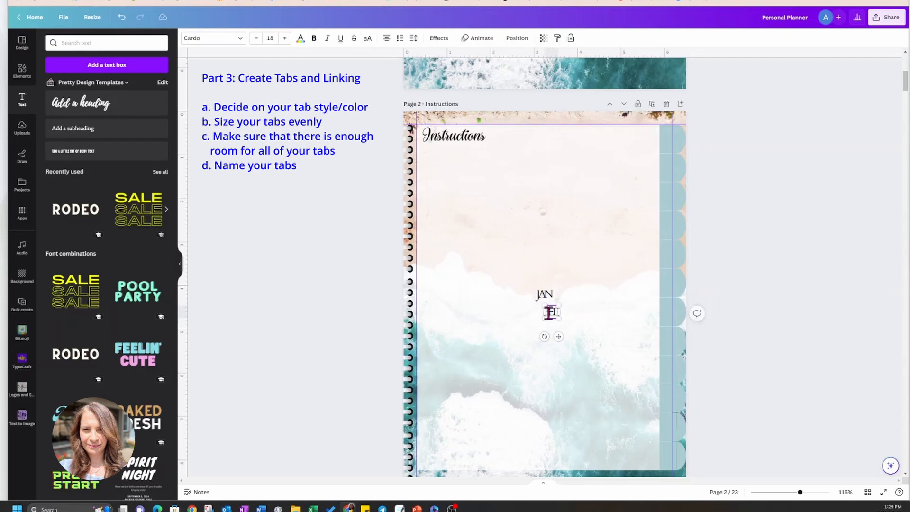
Rotate the JAN label to read vertically and place it on the topmost side tab.
click(544, 295)
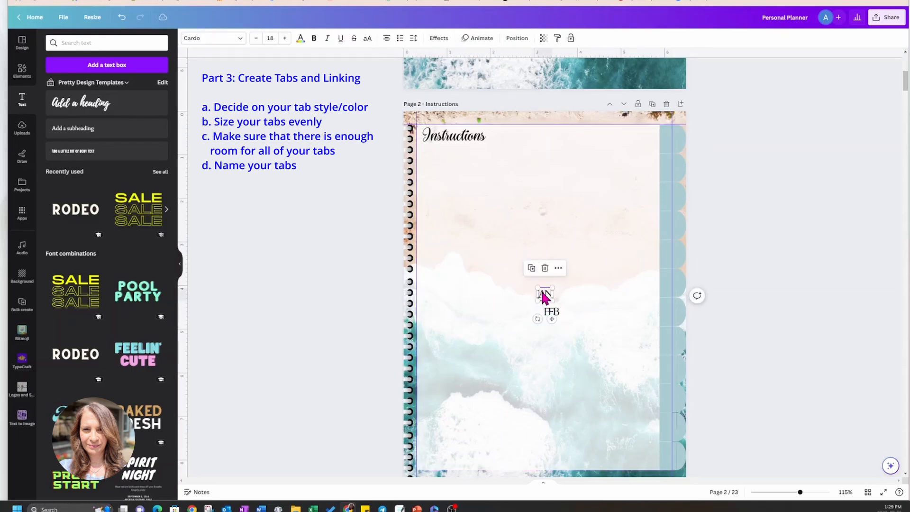
drag(537, 319, 654, 146)
Loosen the FEB label's letter spacing slightly.
click(552, 312)
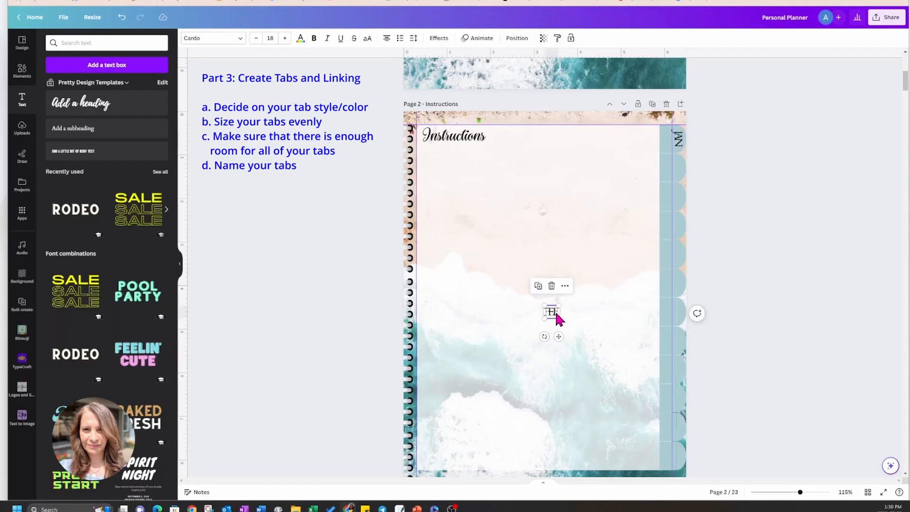
click(413, 38)
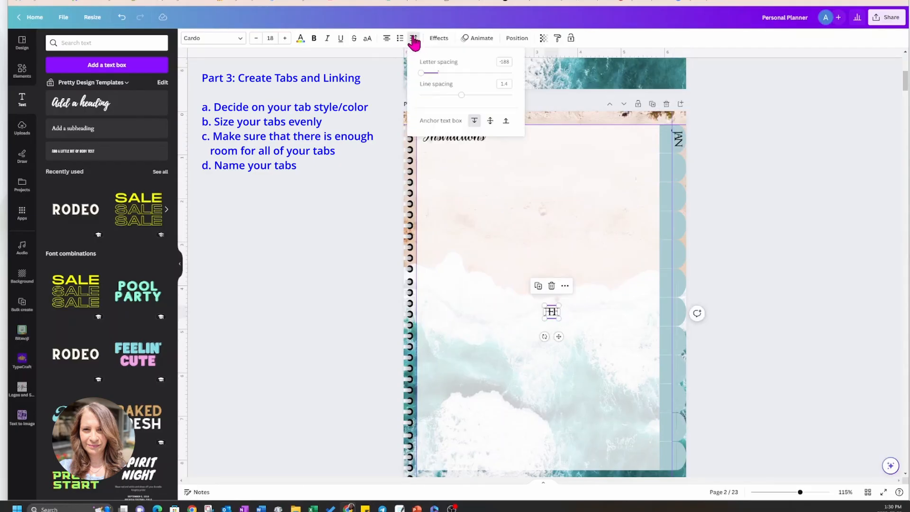
drag(423, 74, 425, 77)
click(481, 317)
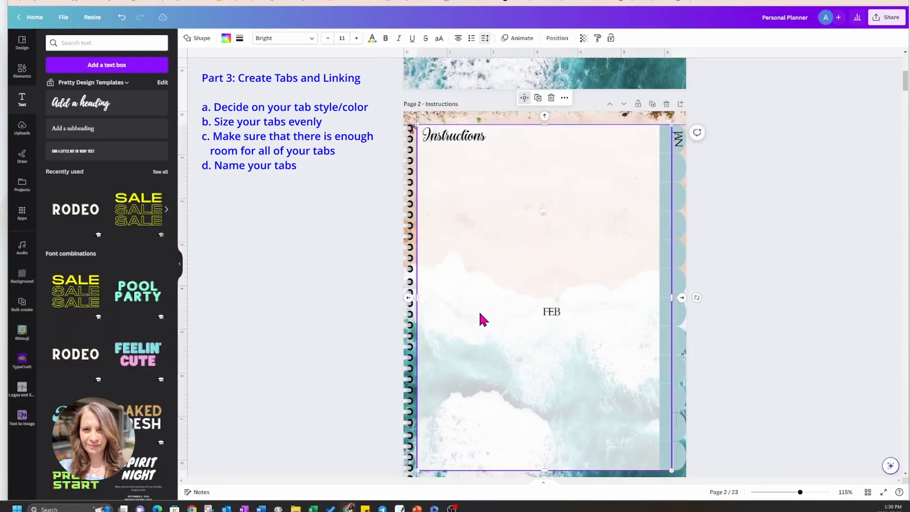
Try loosening the JAN label's letter spacing on the top tab, and undo the change.
click(552, 312)
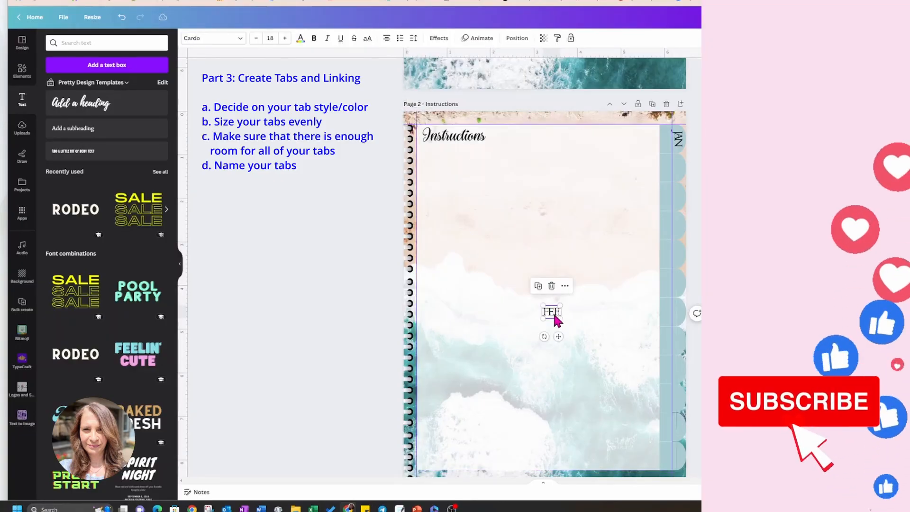
click(678, 139)
click(414, 39)
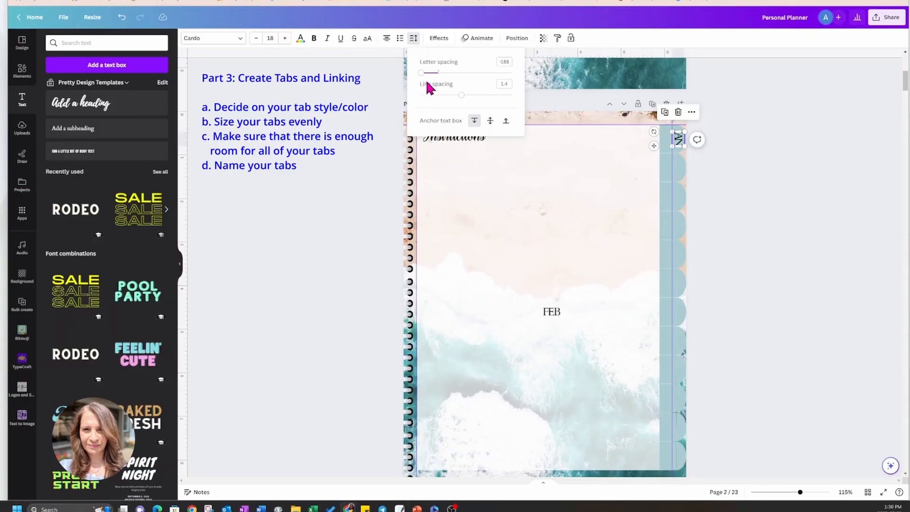
drag(423, 74, 427, 82)
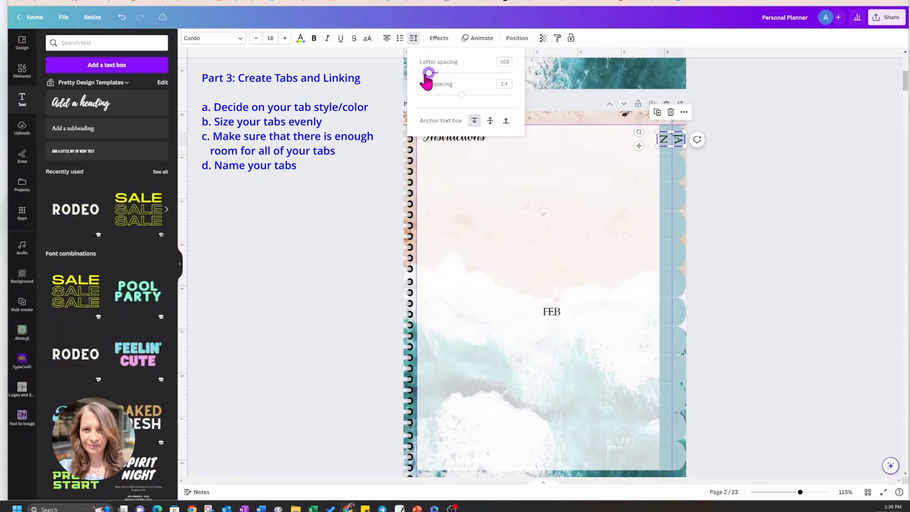
click(430, 180)
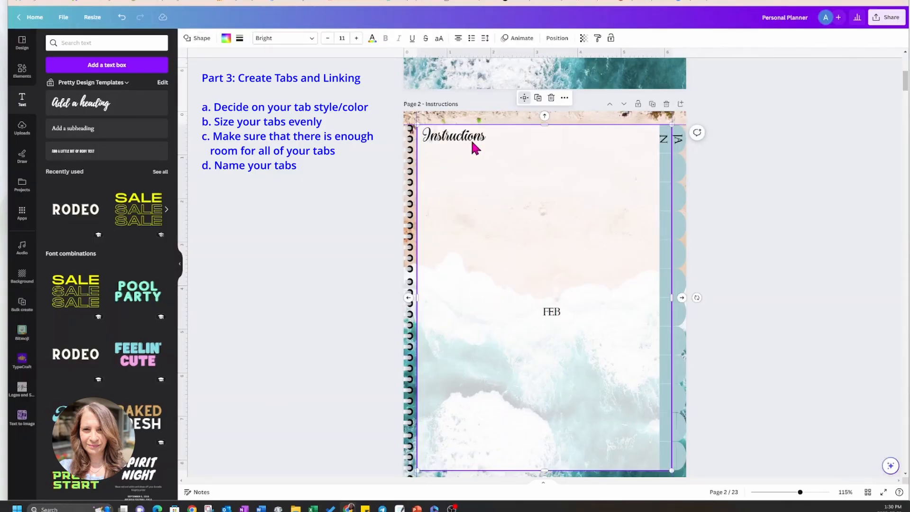
click(122, 18)
Lengthen the vertical JAN text box so its letters have more room on one line.
click(679, 141)
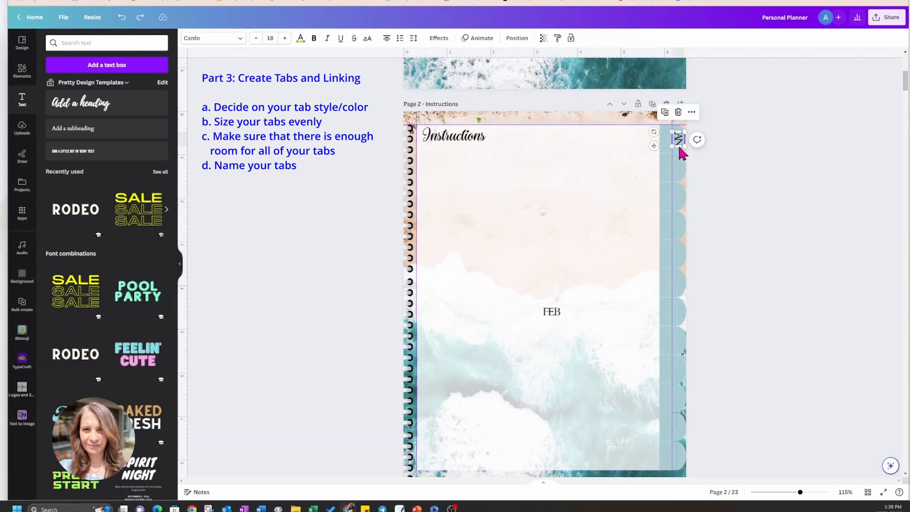
double_click(678, 142)
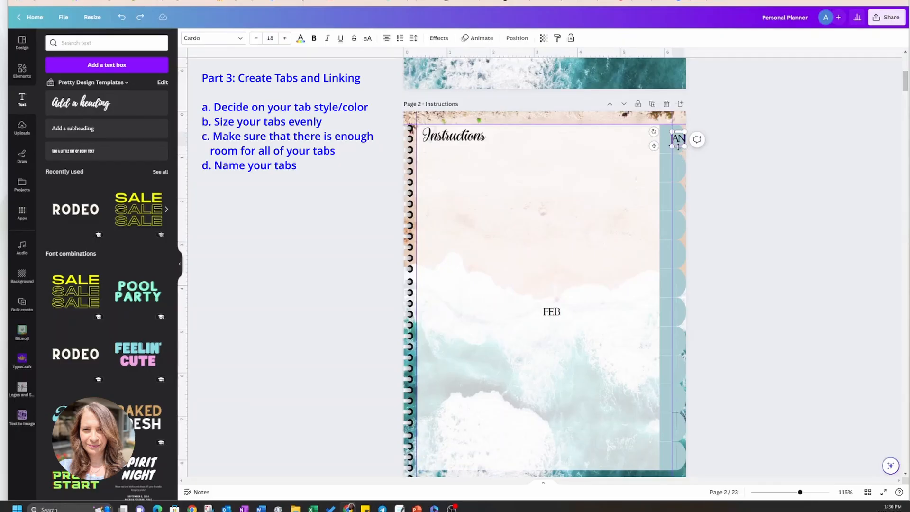
drag(679, 148, 656, 143)
click(565, 163)
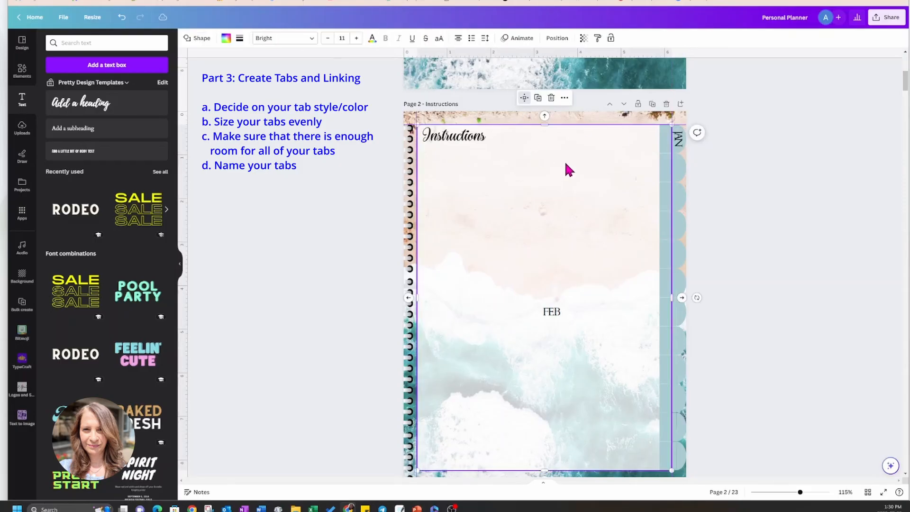
Loosen the JAN label's letter spacing slightly, keeping the word on one line within the top tab.
click(679, 145)
click(414, 39)
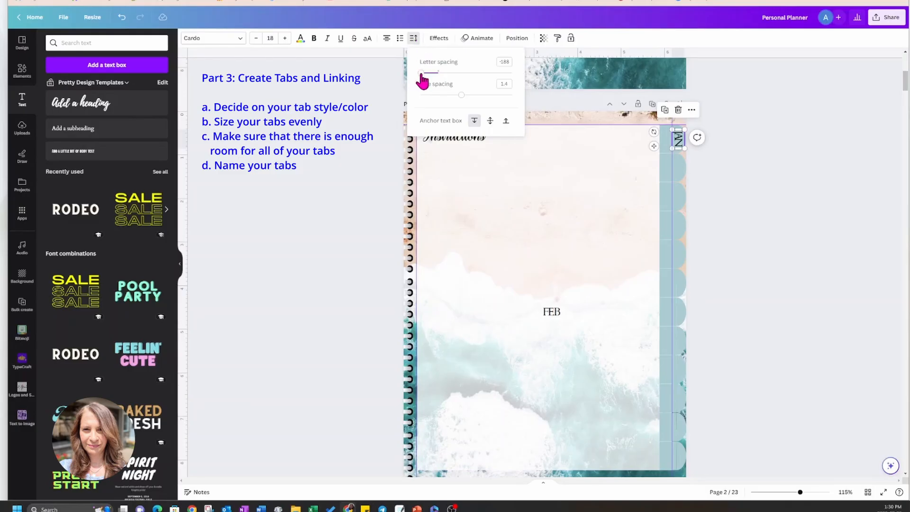
drag(421, 75, 424, 76)
click(471, 165)
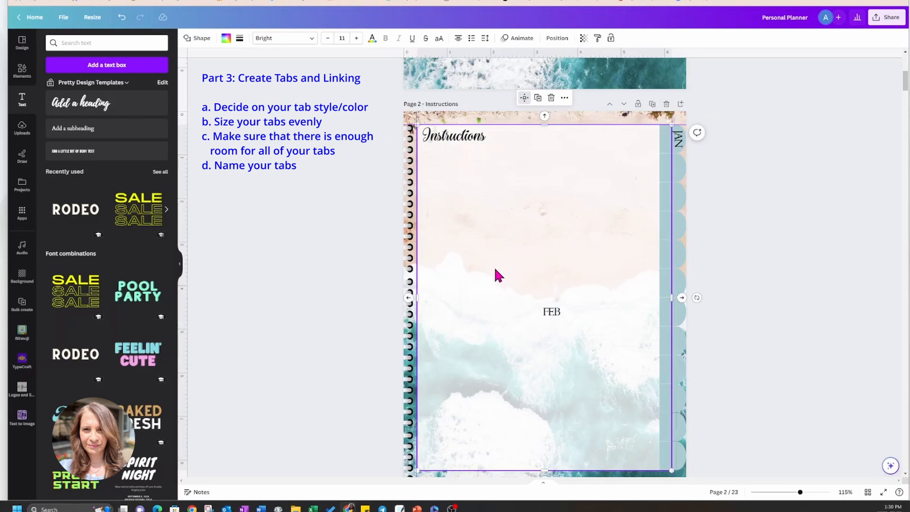
Rotate the FEB label to read vertically and place it on the second side tab, beneath JAN.
click(551, 313)
drag(544, 336, 653, 177)
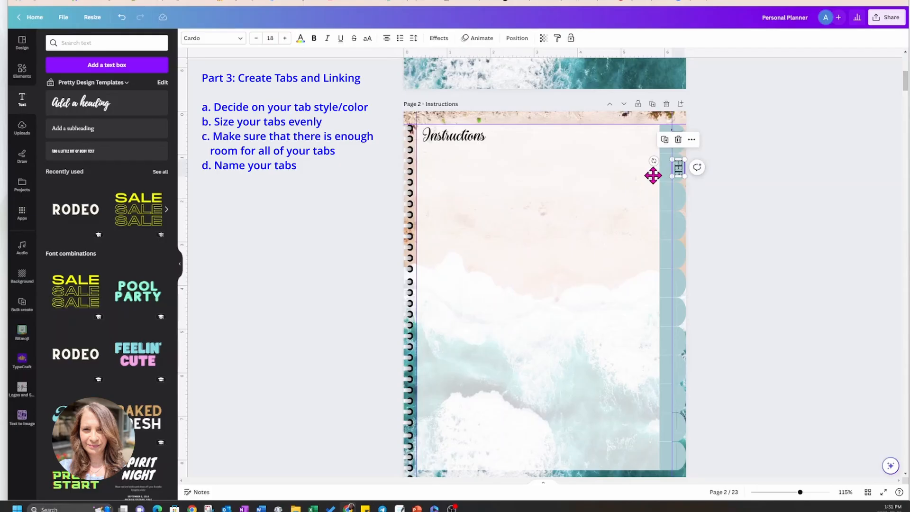
click(650, 190)
Duplicate the vertical FEB label, place the copy on the third side tab and change its text to MAR.
click(679, 175)
click(665, 140)
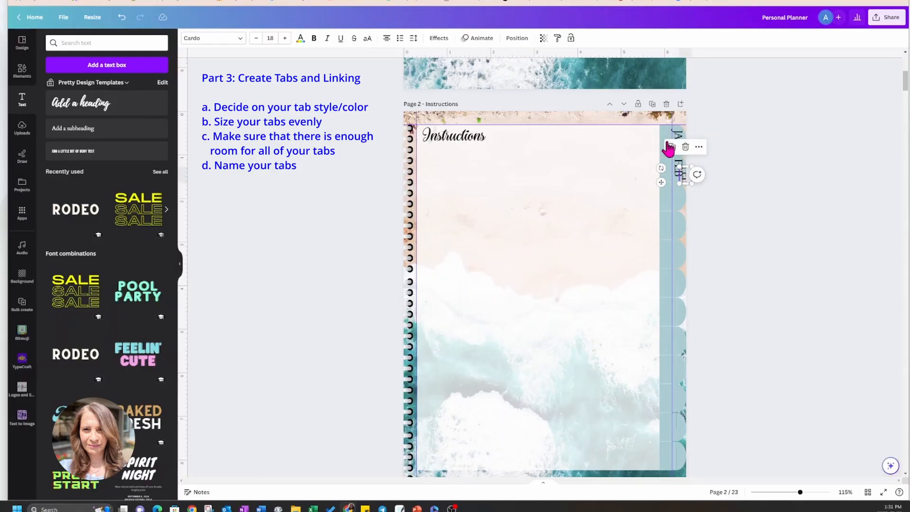
drag(661, 182, 654, 199)
double_click(678, 196)
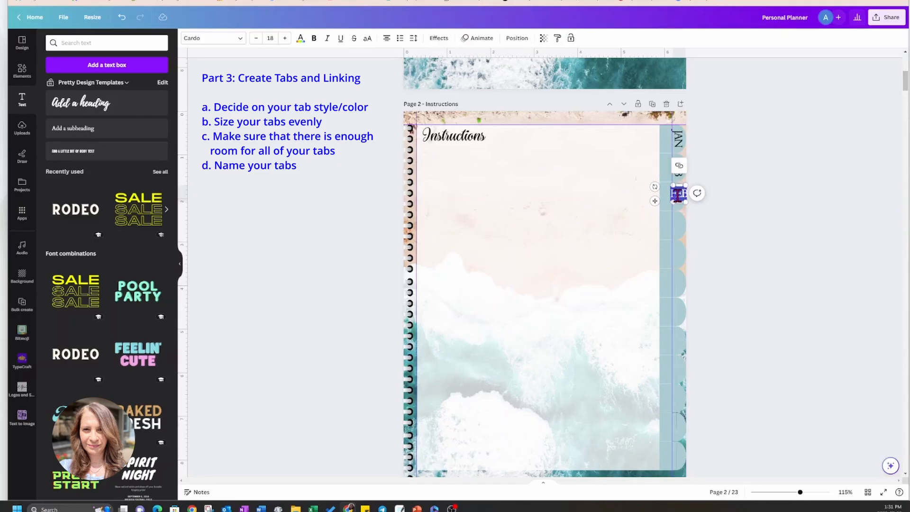
text(MAR)
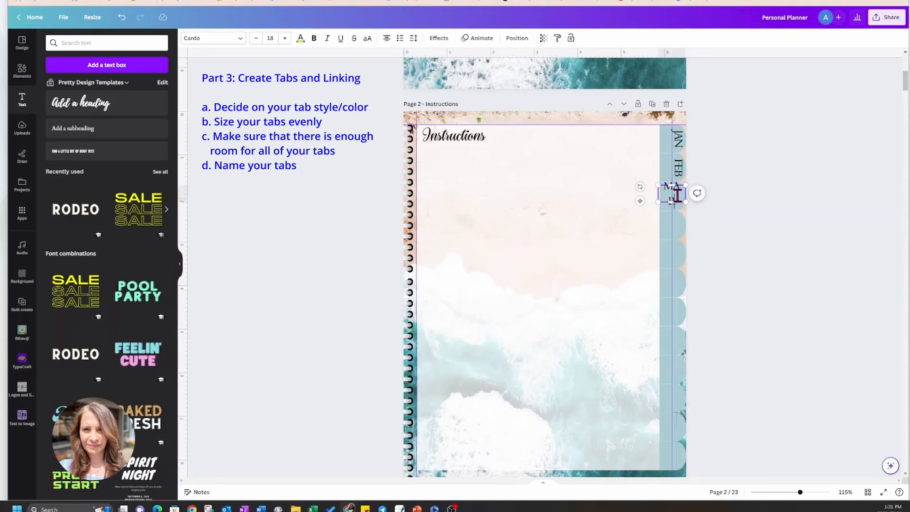
click(633, 224)
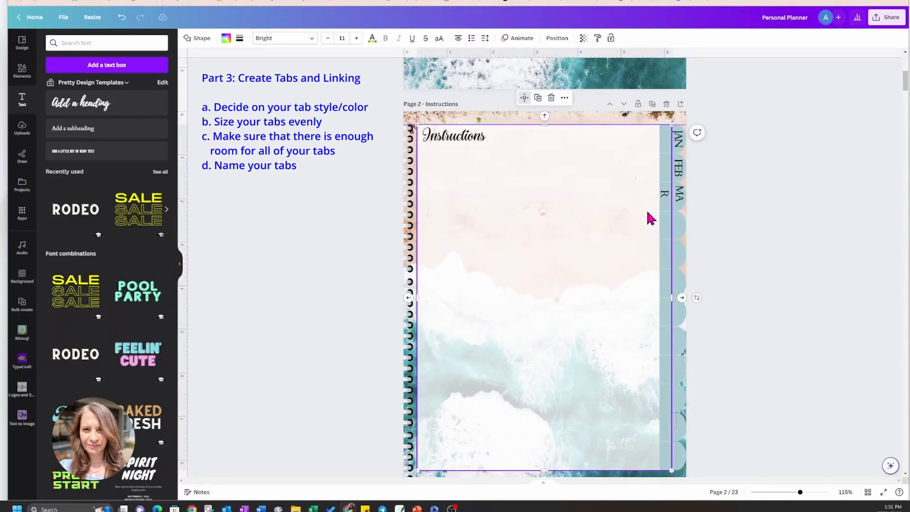
Lengthen the vertical MAR text box so the word fits on one line and align it on the third side tab.
click(682, 199)
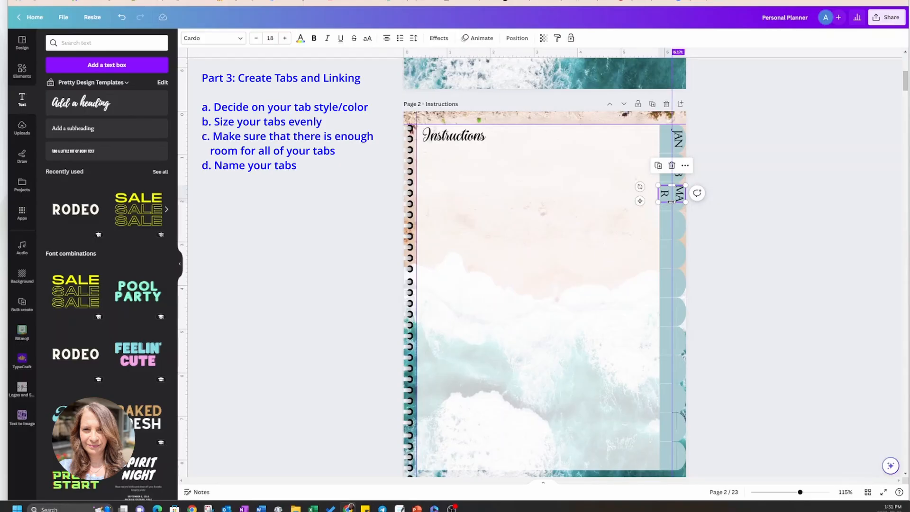
drag(671, 202, 671, 210)
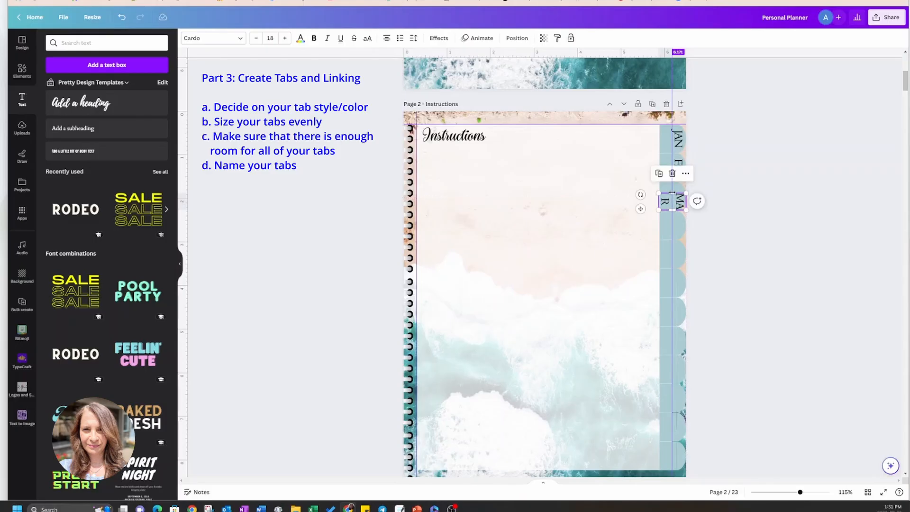
click(624, 195)
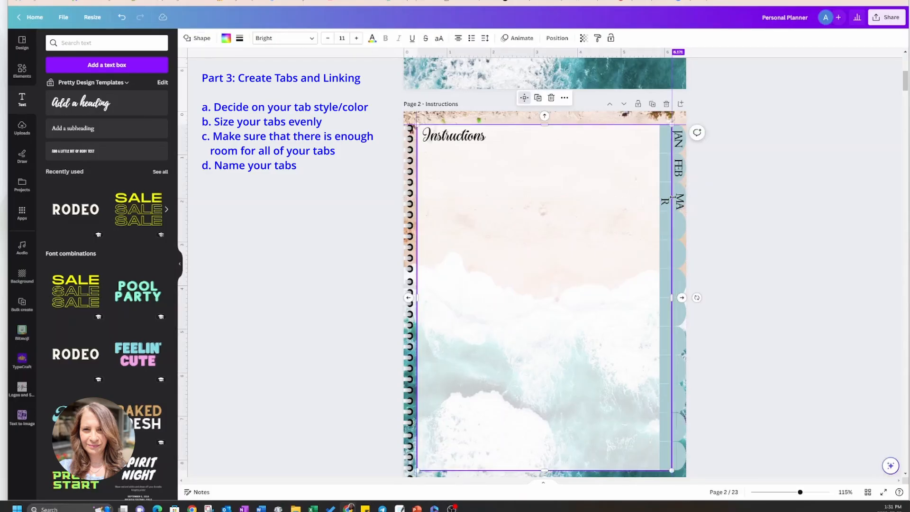
click(681, 205)
drag(682, 205, 680, 194)
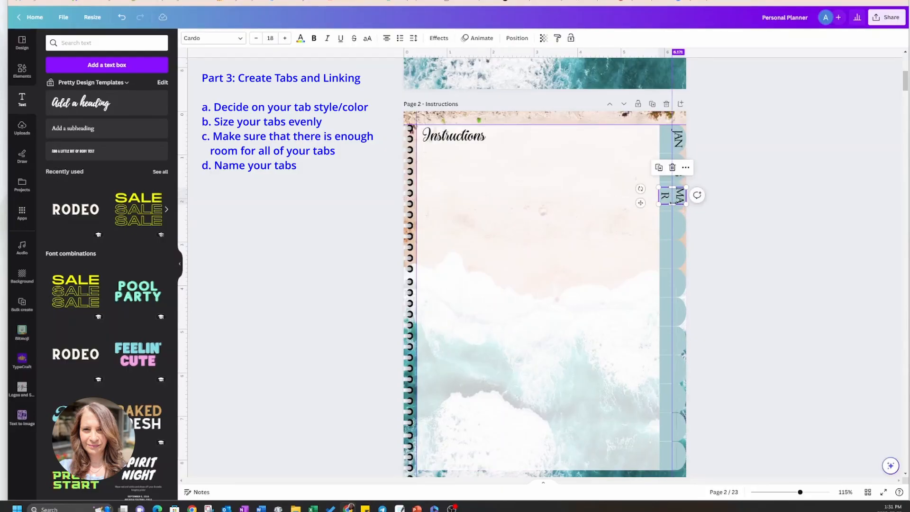
drag(673, 204, 676, 211)
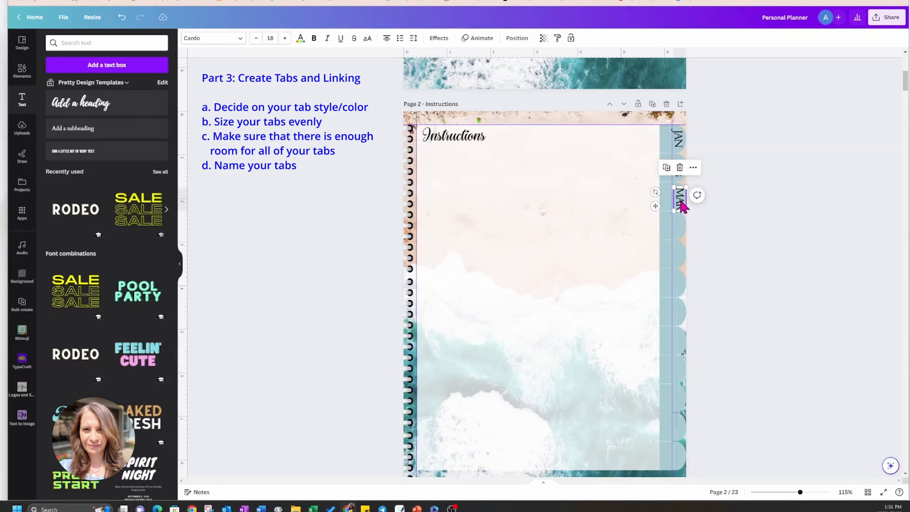
click(715, 201)
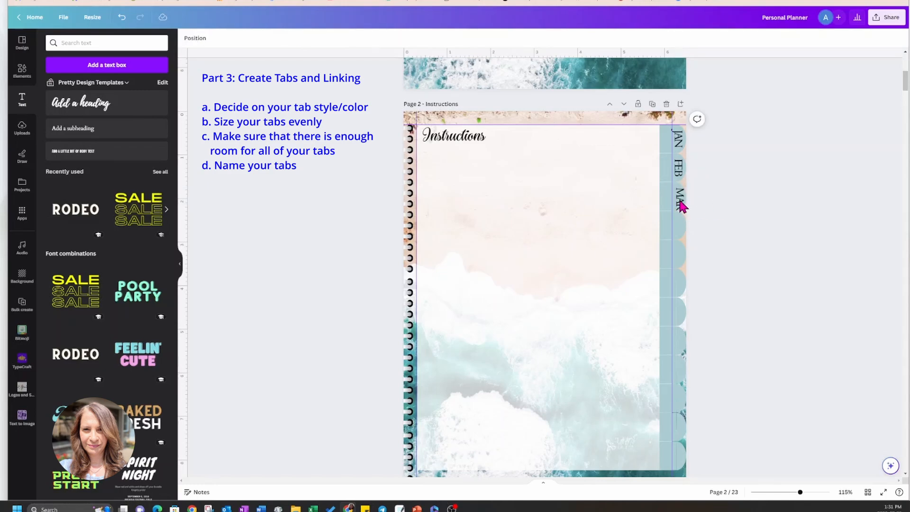
click(681, 205)
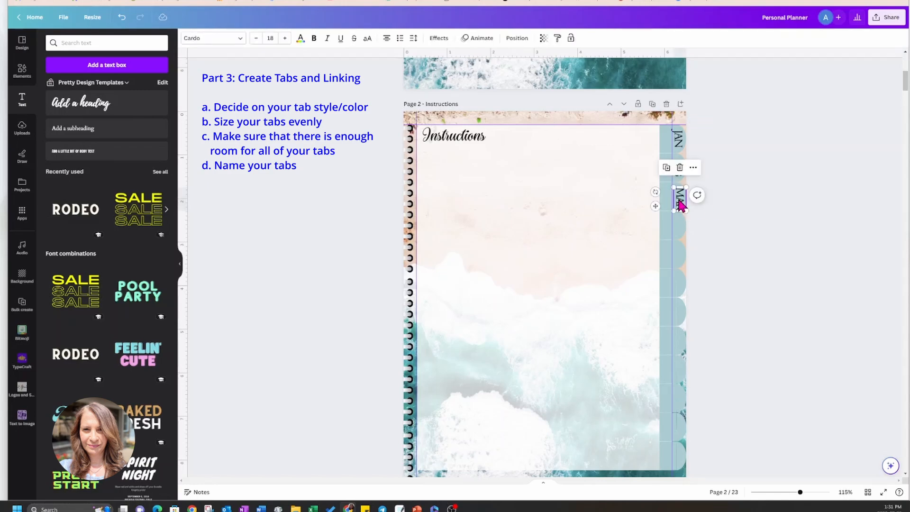
drag(679, 199, 677, 198)
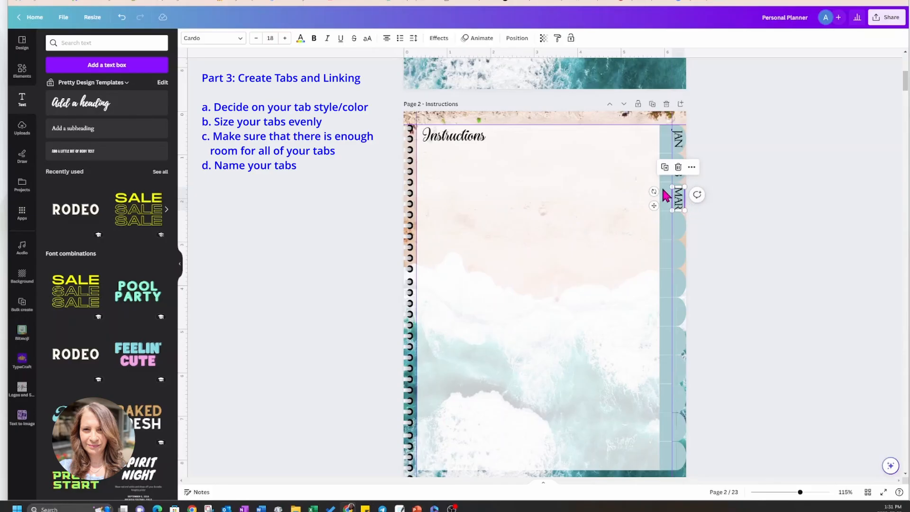
Duplicate the MAR label onto the fourth side tab and change the copy's text to APR.
click(664, 167)
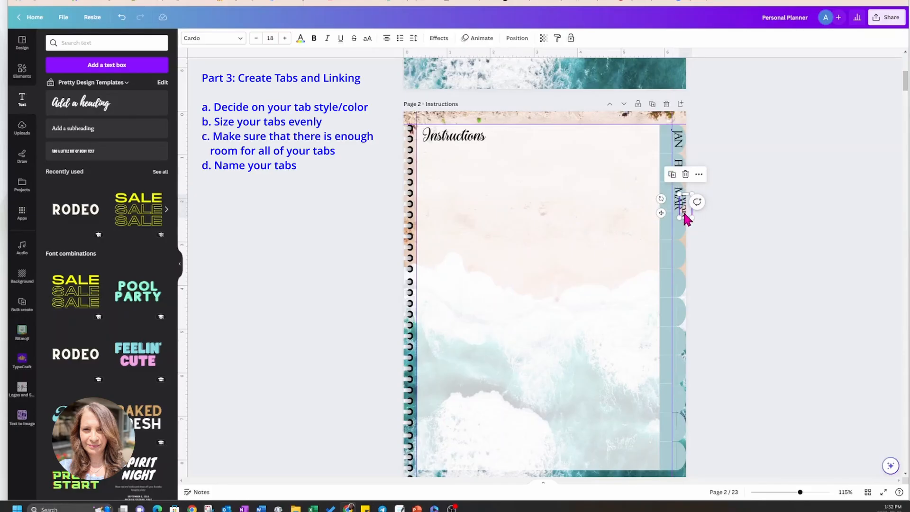
drag(660, 215, 654, 231)
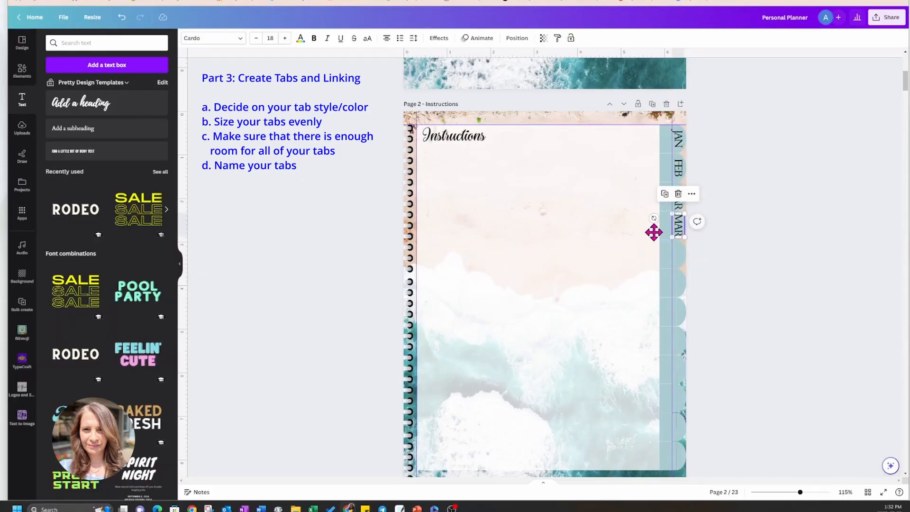
double_click(679, 233)
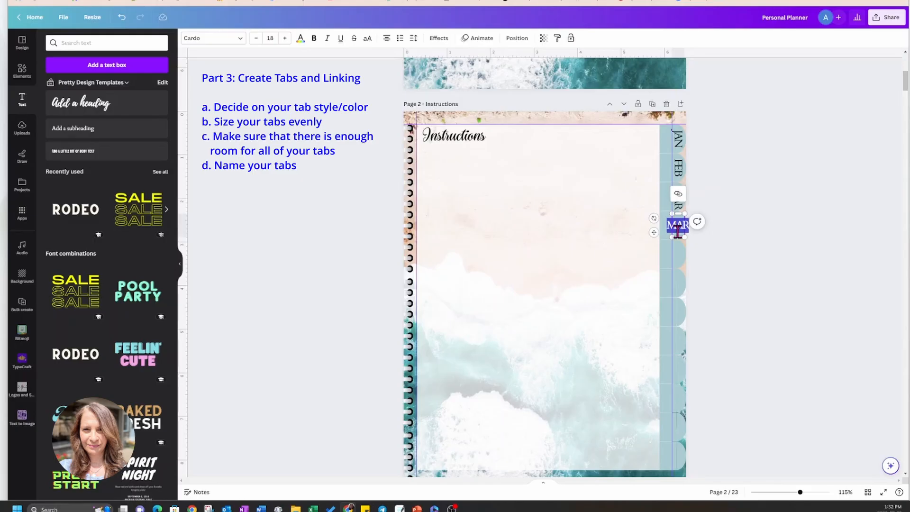
text(APR)
click(702, 269)
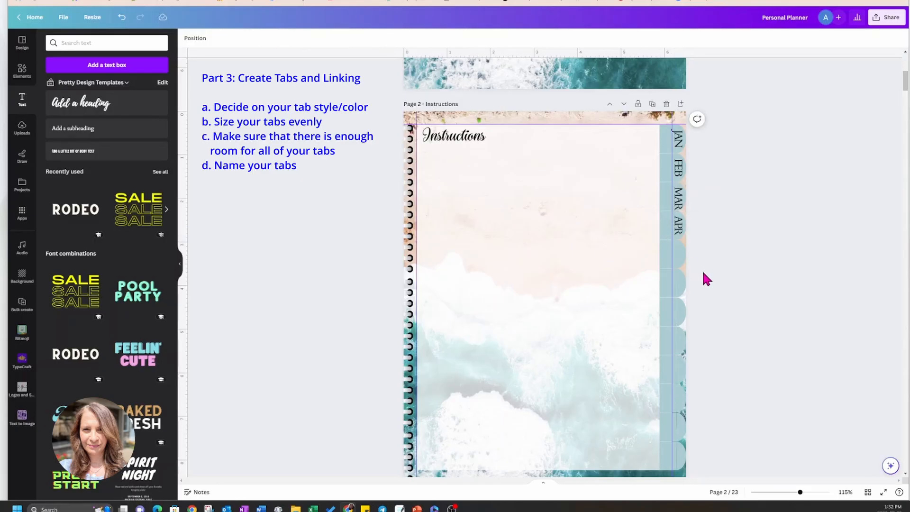
Duplicate the APR label onto the fifth side tab and change the copy's text to MAY.
click(679, 226)
click(664, 193)
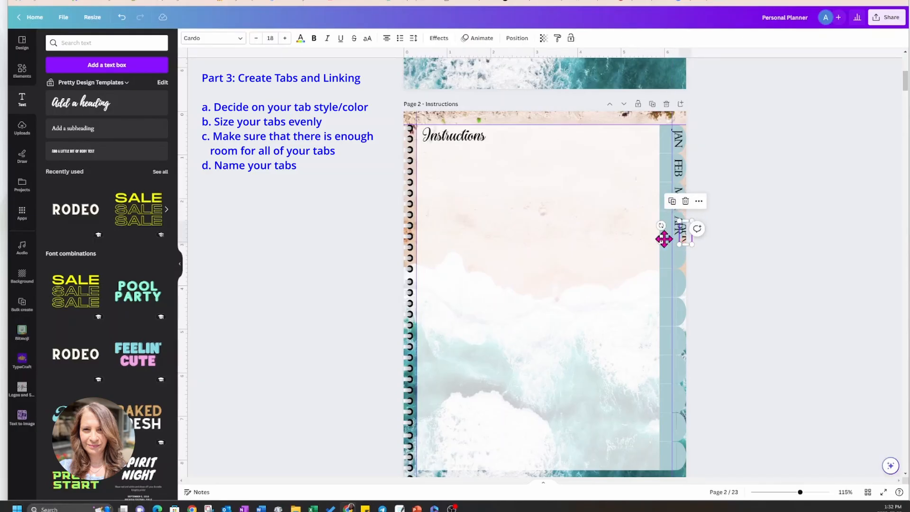
drag(662, 238, 656, 259)
double_click(676, 258)
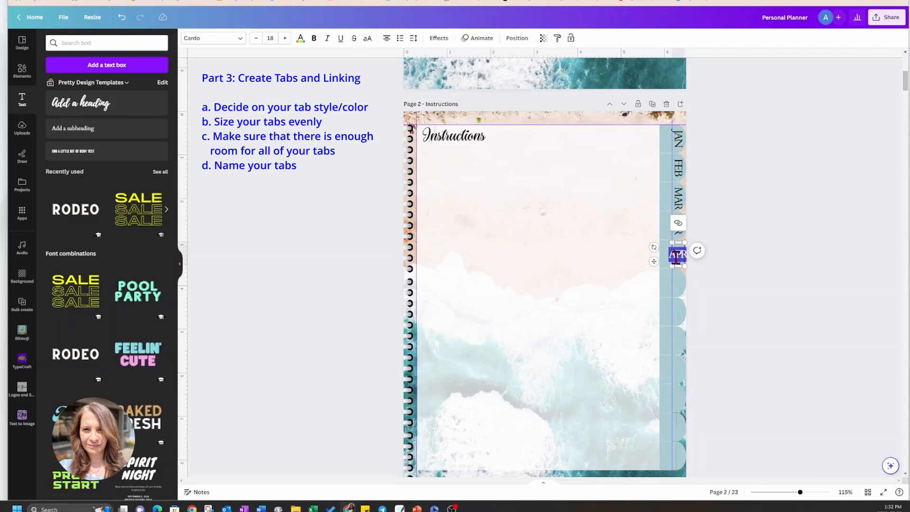
text(MAY)
click(637, 302)
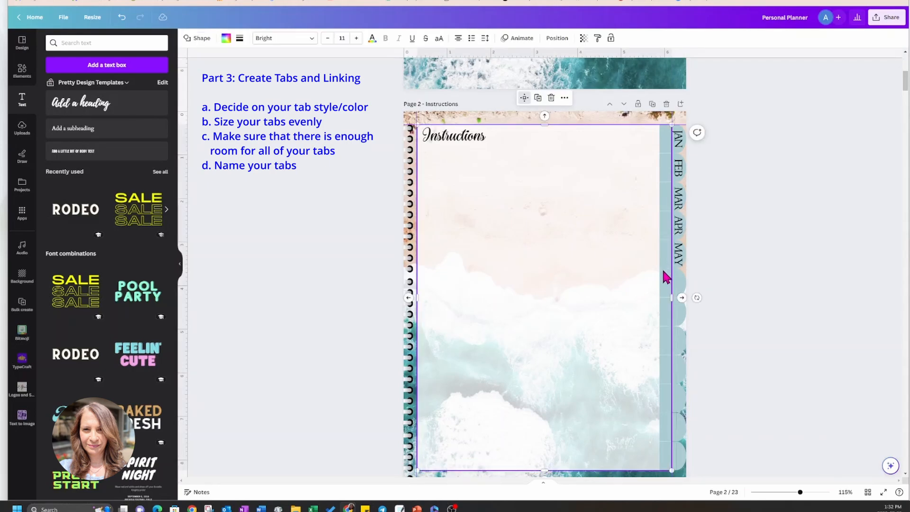
Reduce the font size of the JAN through MAY labels to 15 and nudge them together slightly left on their tabs.
click(679, 138)
shift+click(679, 167)
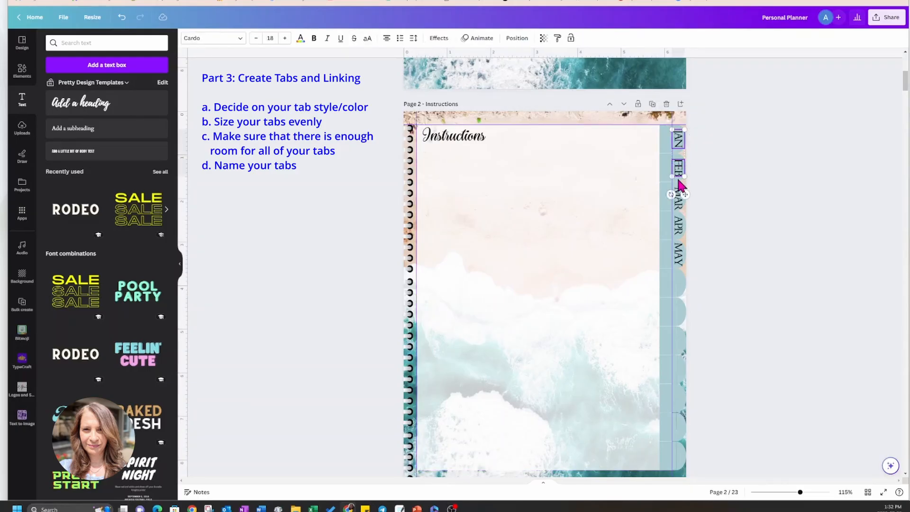
shift+click(680, 194)
shift+click(680, 226)
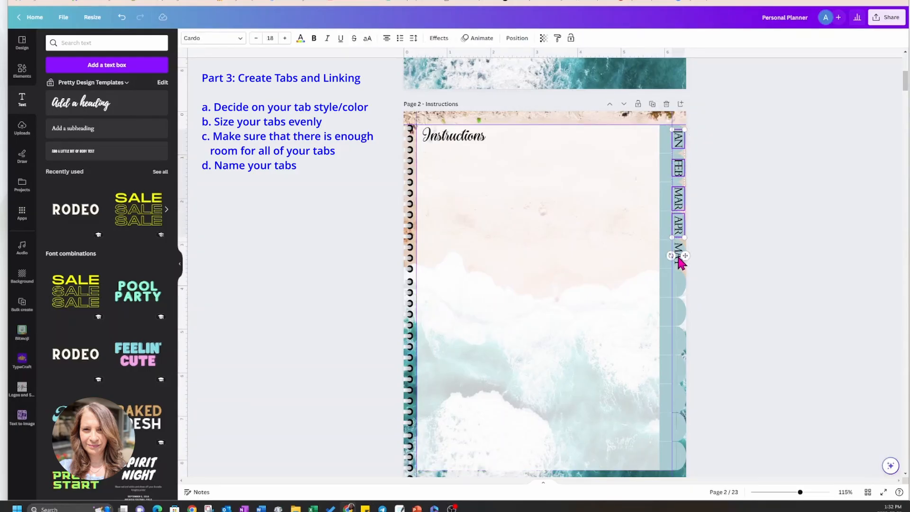
shift+click(680, 258)
click(256, 40)
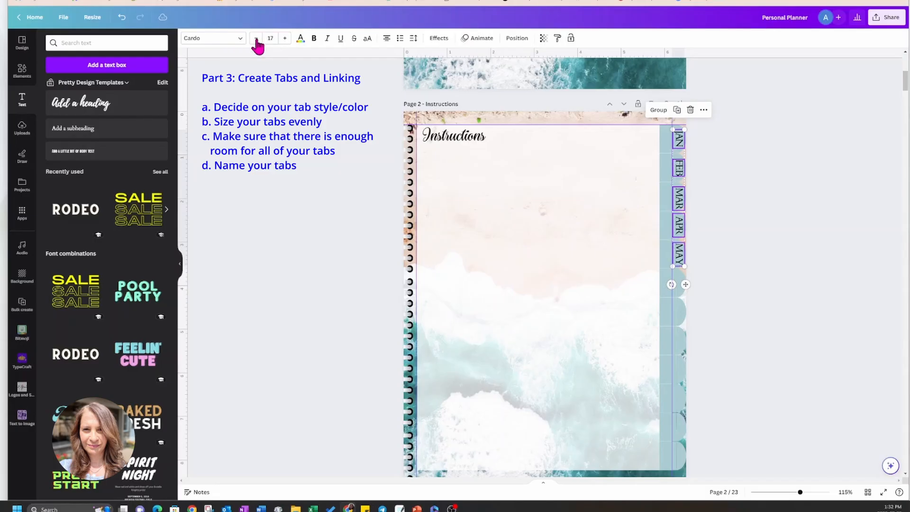
click(256, 40)
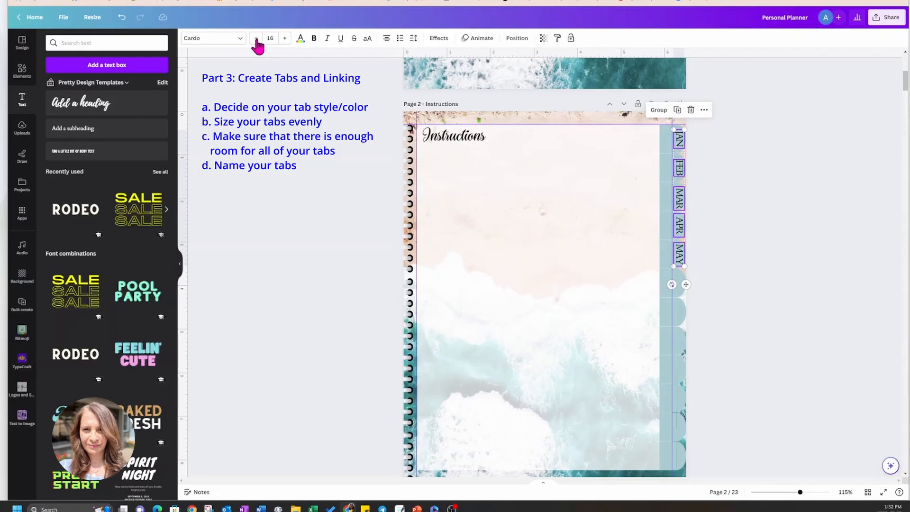
click(256, 39)
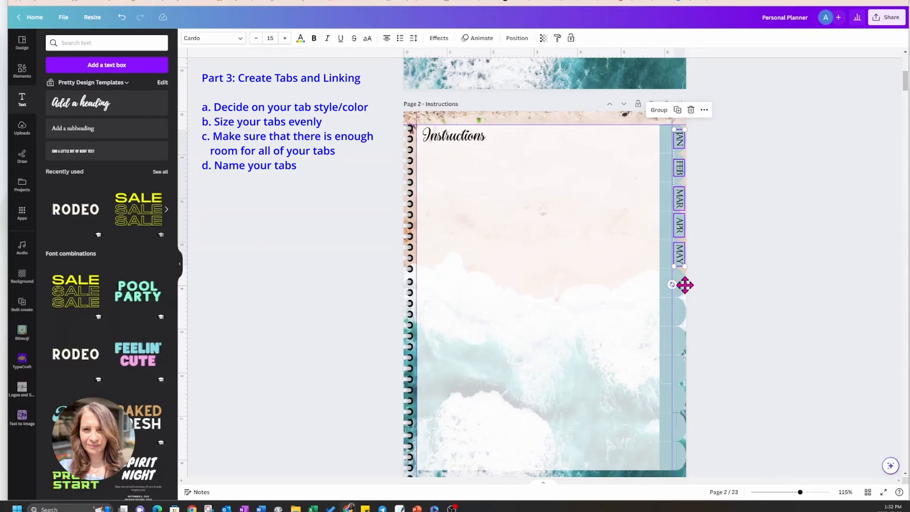
drag(685, 284, 684, 286)
click(713, 264)
Duplicate the MAY label onto the sixth side tab and change the copy's text to JUN.
click(682, 260)
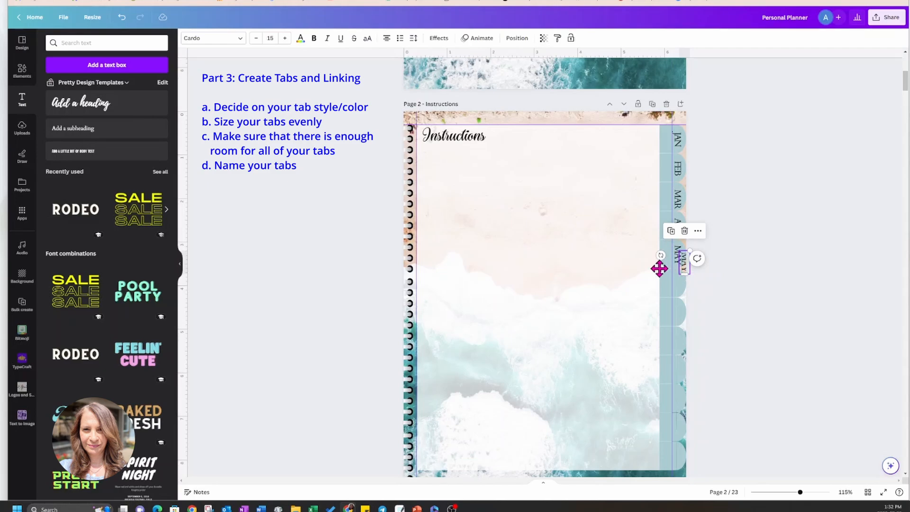
drag(660, 268, 653, 288)
double_click(679, 288)
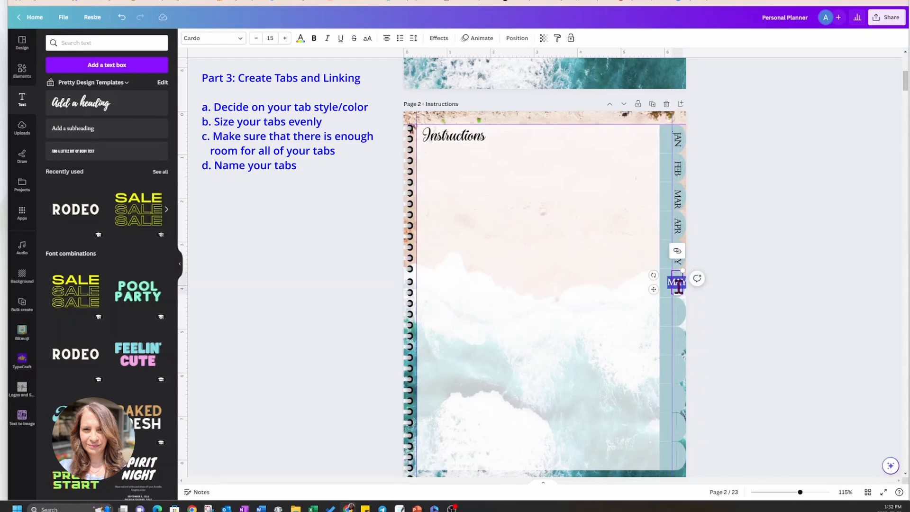
text(JUN)
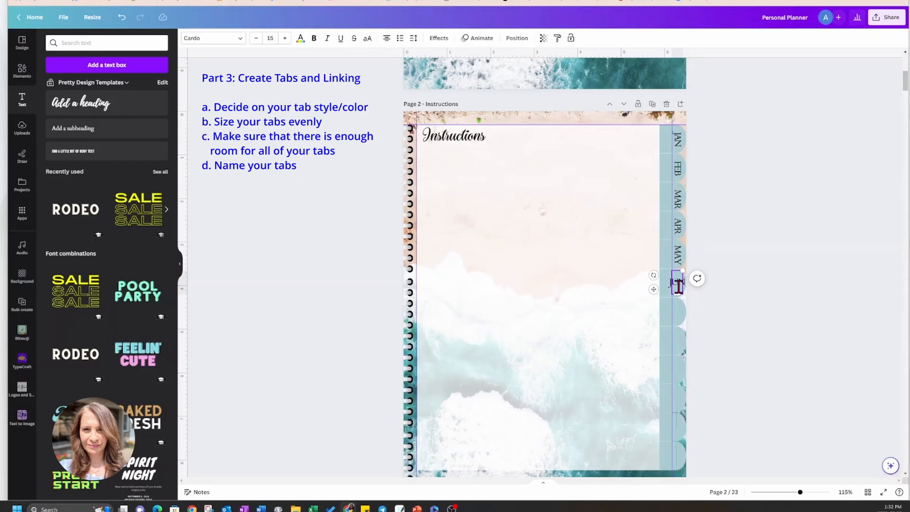
click(648, 306)
Duplicate the JUN label onto the seventh side tab and change the copy's text to JUL.
click(677, 279)
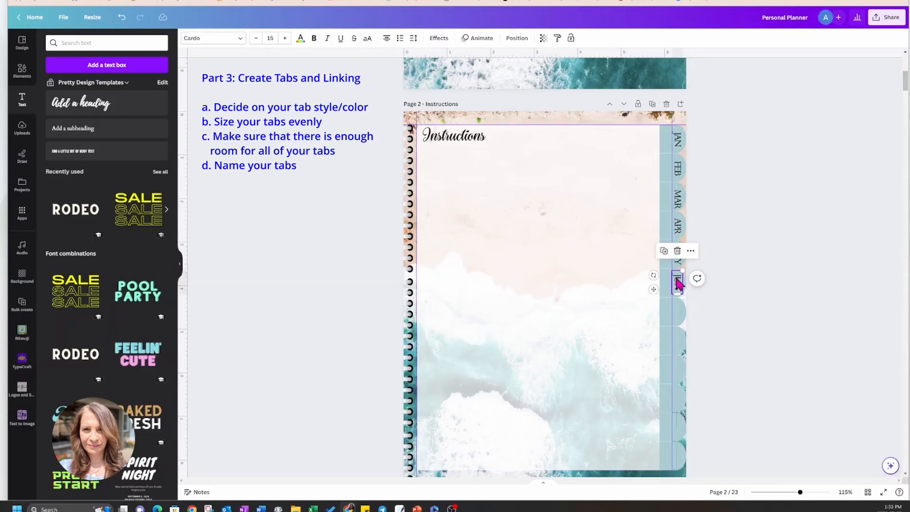
drag(677, 284, 657, 319)
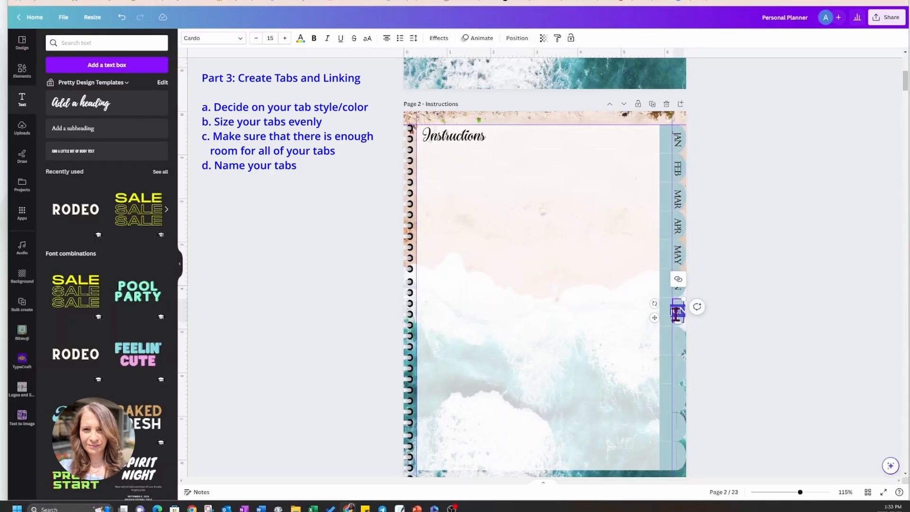
click(676, 313)
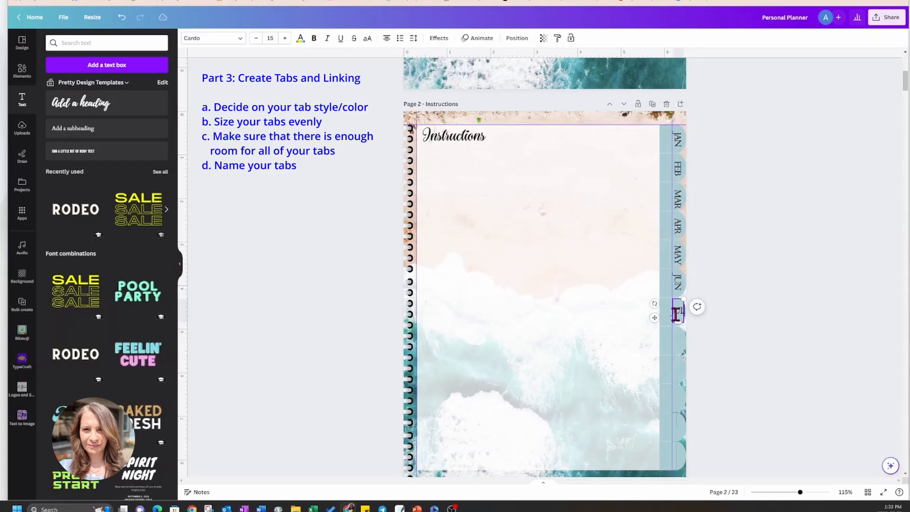
click(642, 337)
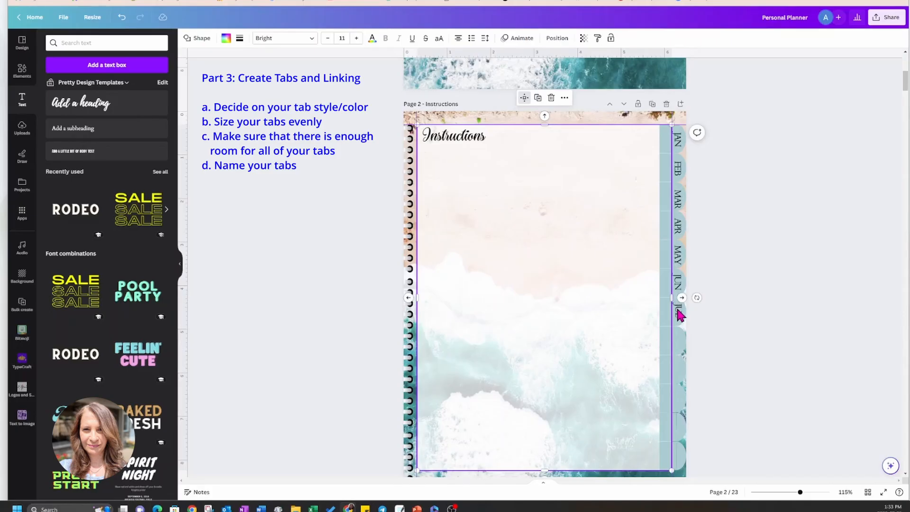
Duplicate the JUL label onto the eighth side tab and change the copy's text to AUG.
click(678, 309)
drag(655, 317, 656, 349)
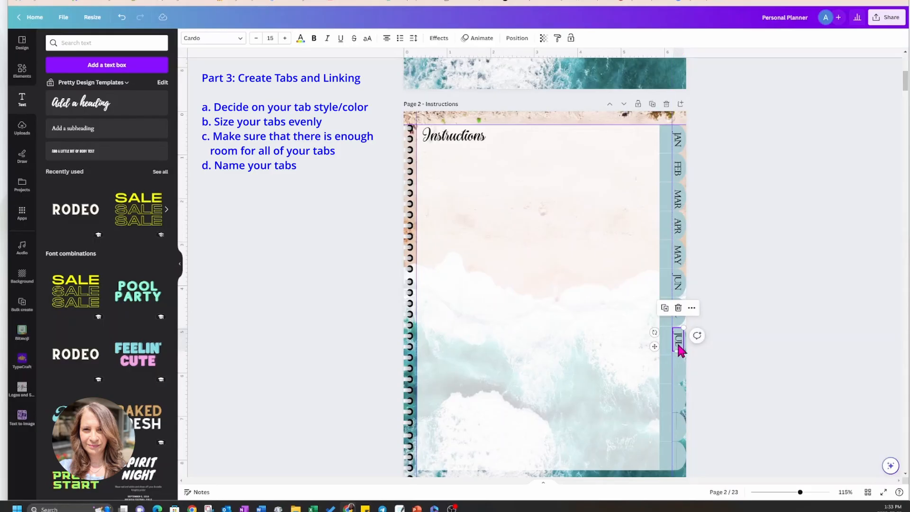
double_click(678, 344)
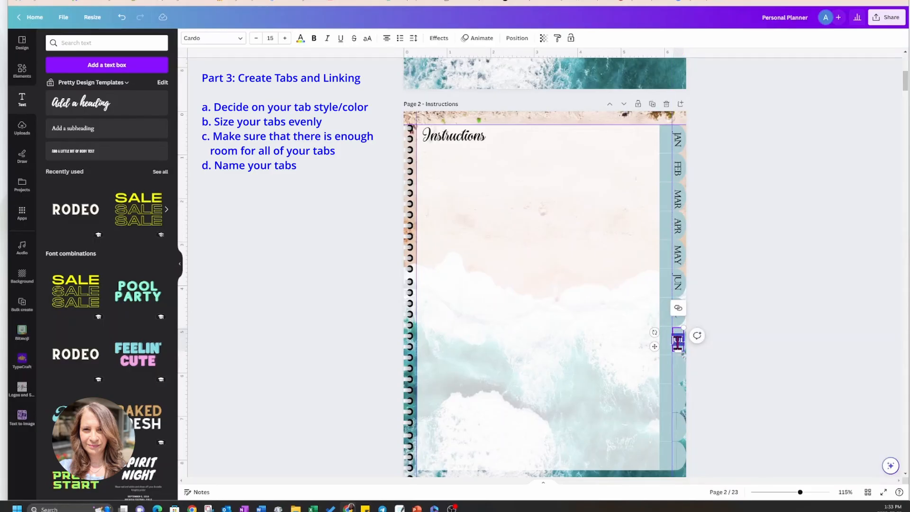
text(AUG)
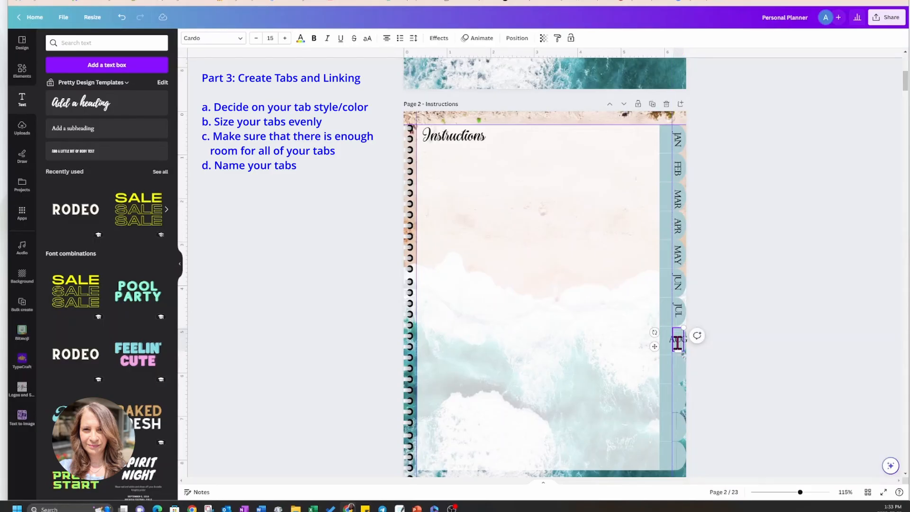
click(625, 377)
Duplicate the AUG label onto the ninth side tab and change the copy's text to SEPT.
click(680, 345)
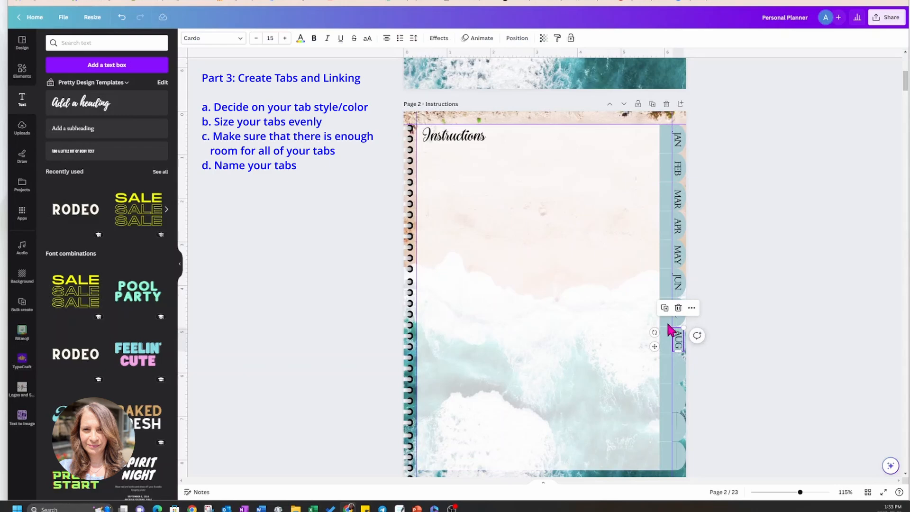
click(664, 308)
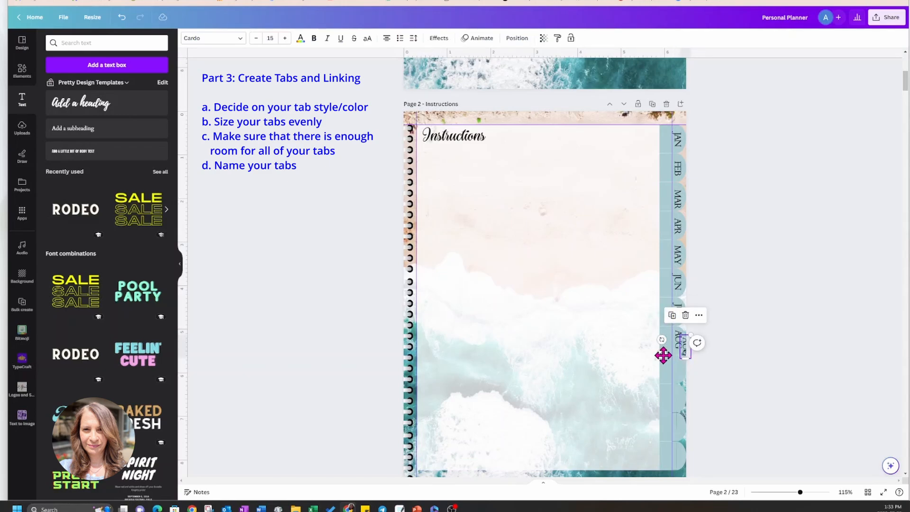
drag(663, 354, 657, 378)
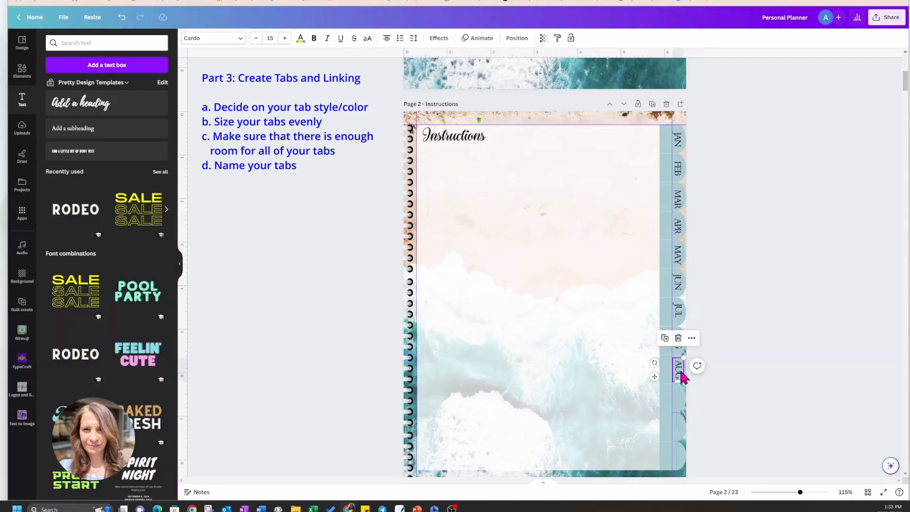
double_click(680, 371)
text(SEPT)
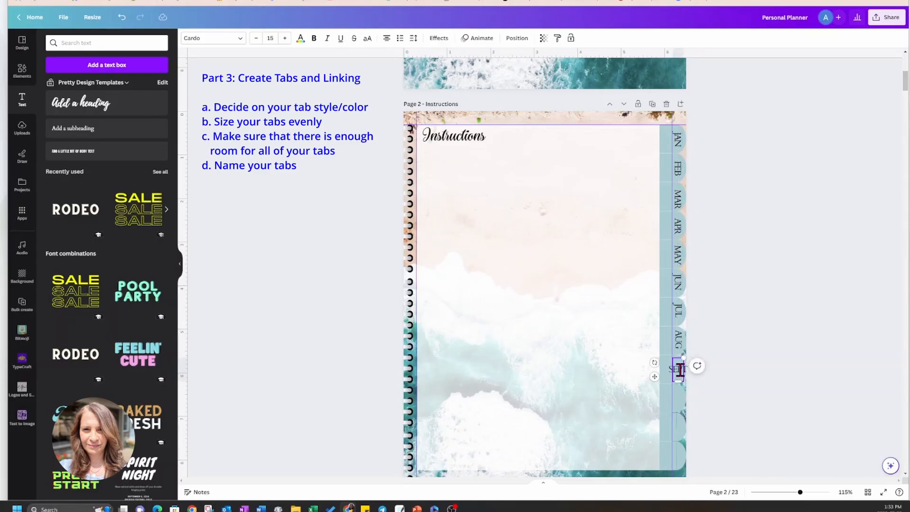
click(648, 393)
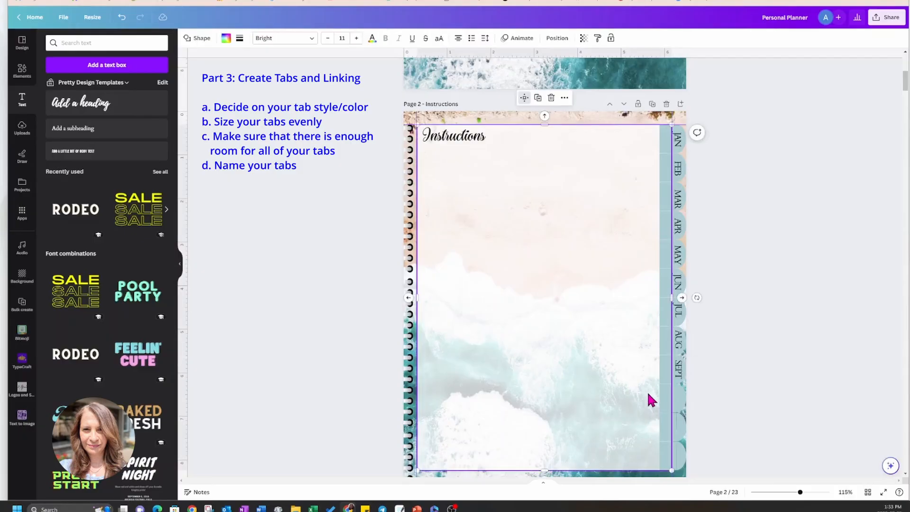
Duplicate the SEPT label onto the tenth side tab and change the copy's text to OCT.
click(679, 378)
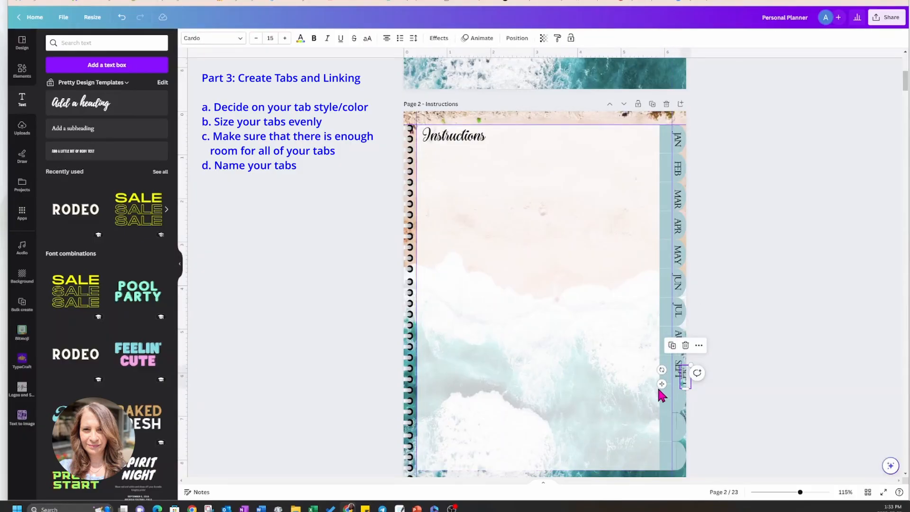
drag(662, 385, 654, 408)
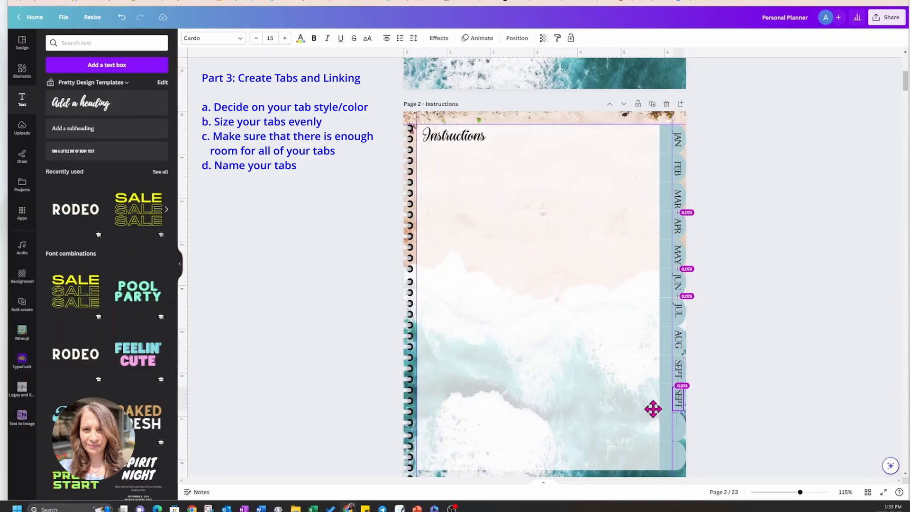
drag(654, 408, 655, 408)
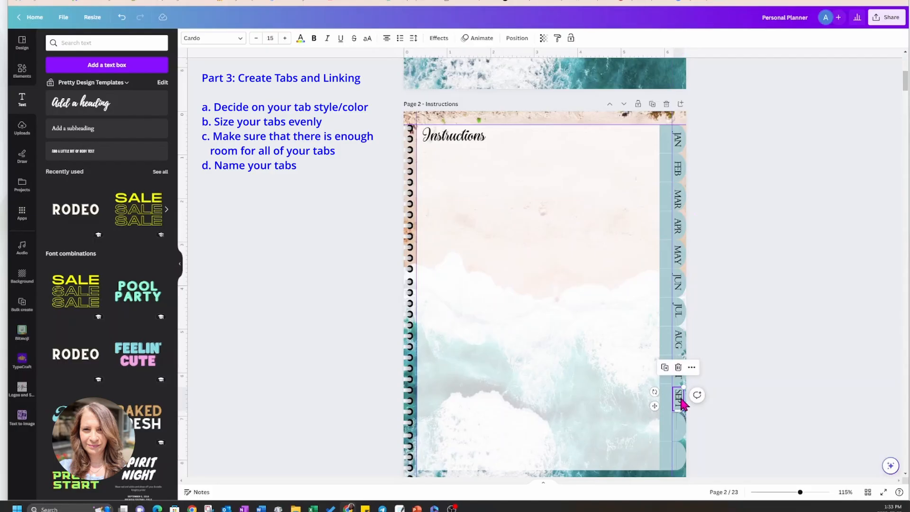
double_click(679, 398)
text(OCT)
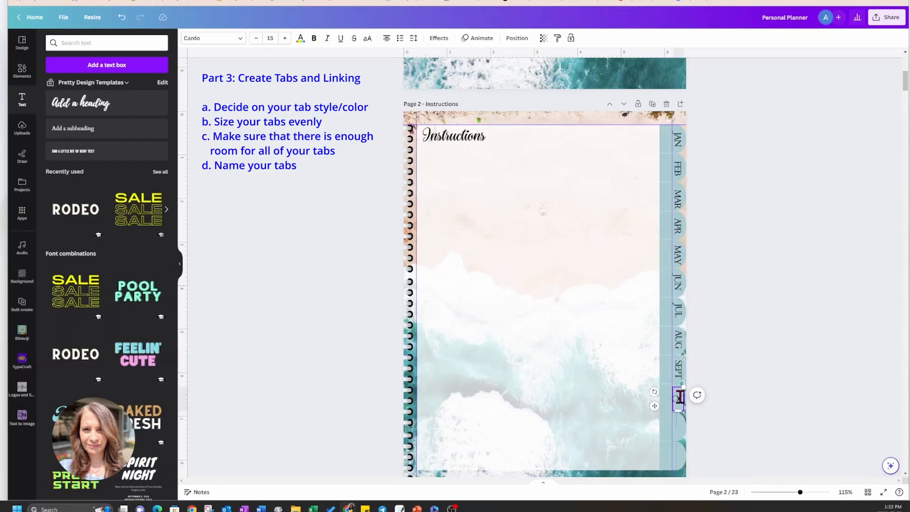
click(660, 417)
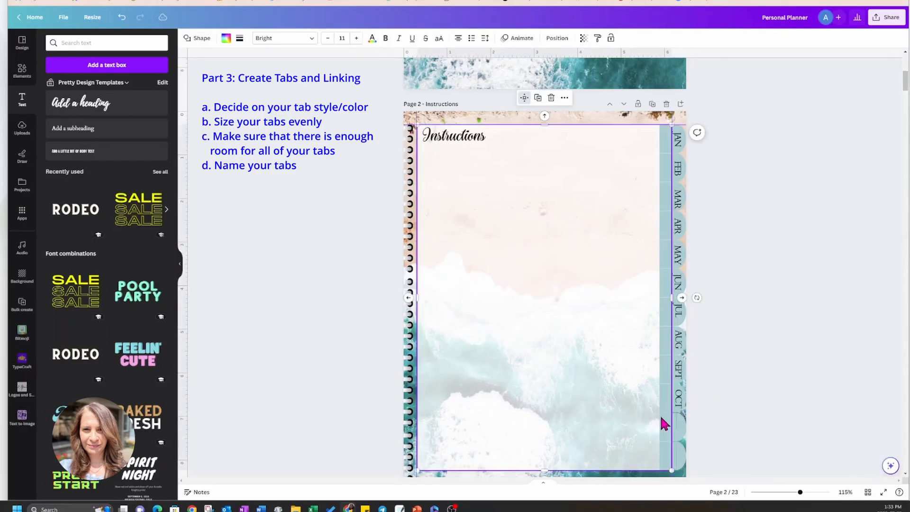
Duplicate the OCT label onto the eleventh side tab and change the copy's text to NOV.
click(677, 397)
drag(655, 406, 656, 435)
double_click(677, 430)
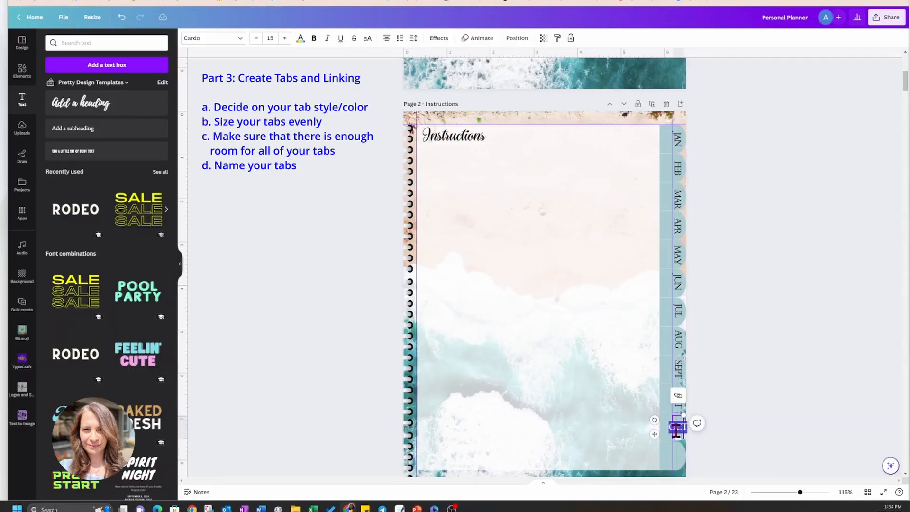
text(NOV)
click(641, 449)
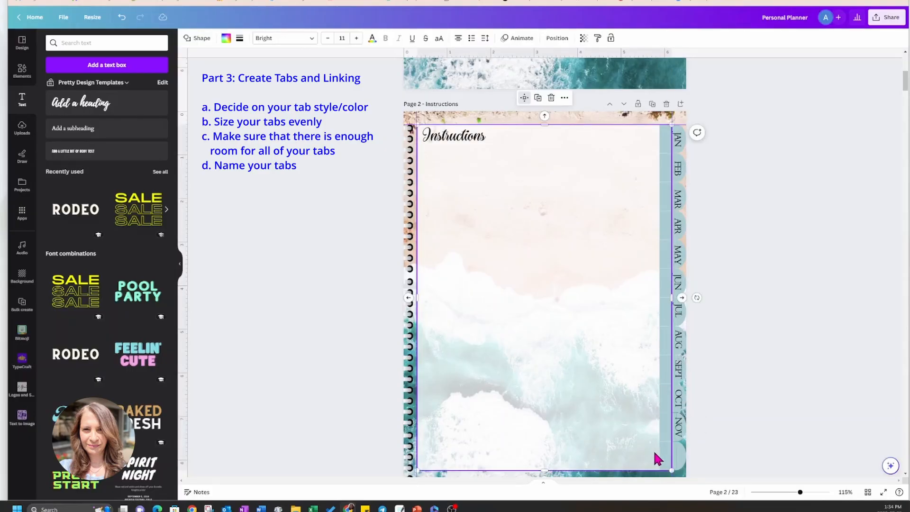
Duplicate the NOV label onto the twelfth side tab and change the copy's text to DEC.
click(679, 433)
click(665, 396)
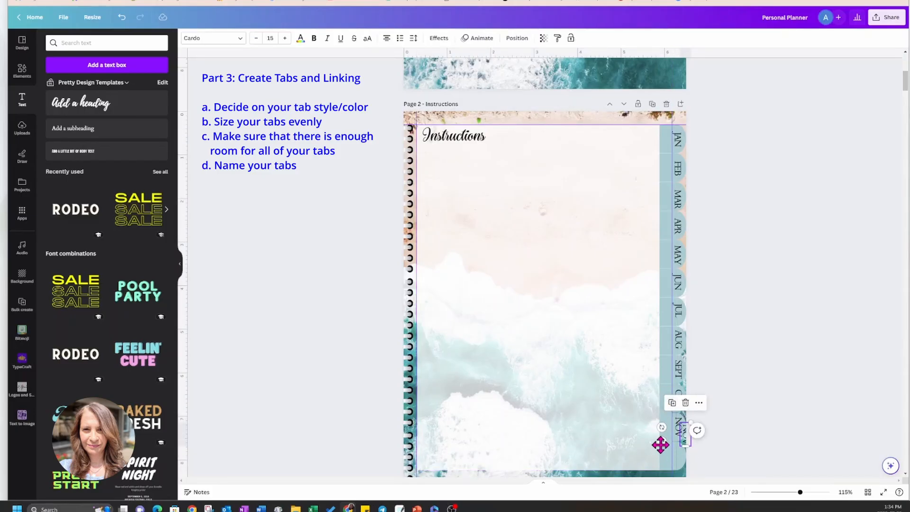
drag(660, 444, 654, 468)
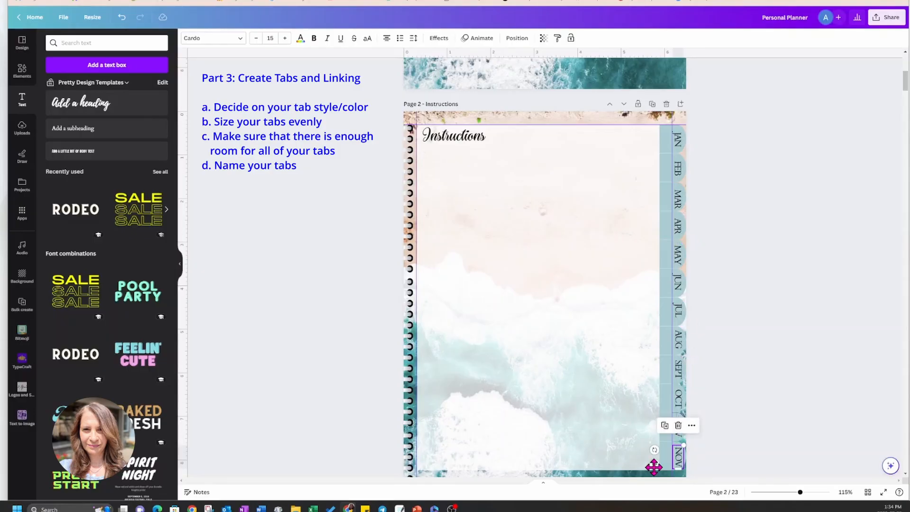
click(679, 458)
double_click(677, 454)
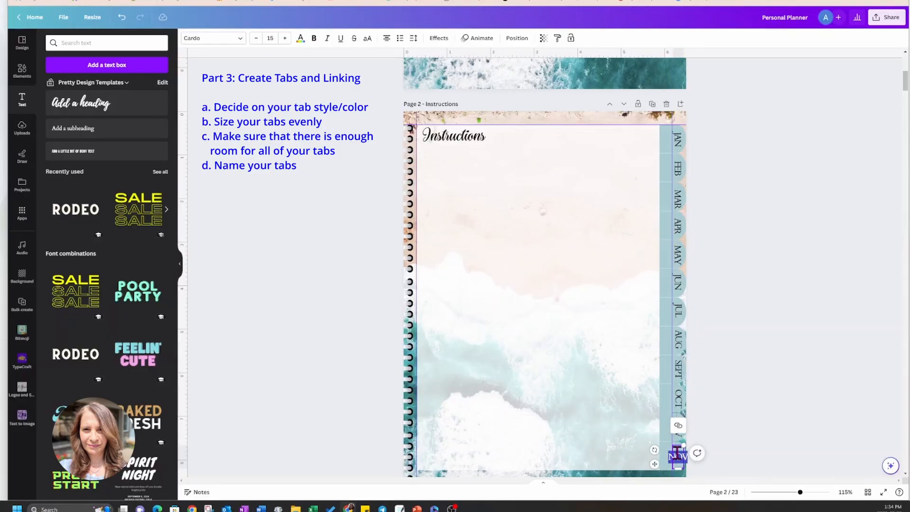
text(DEC)
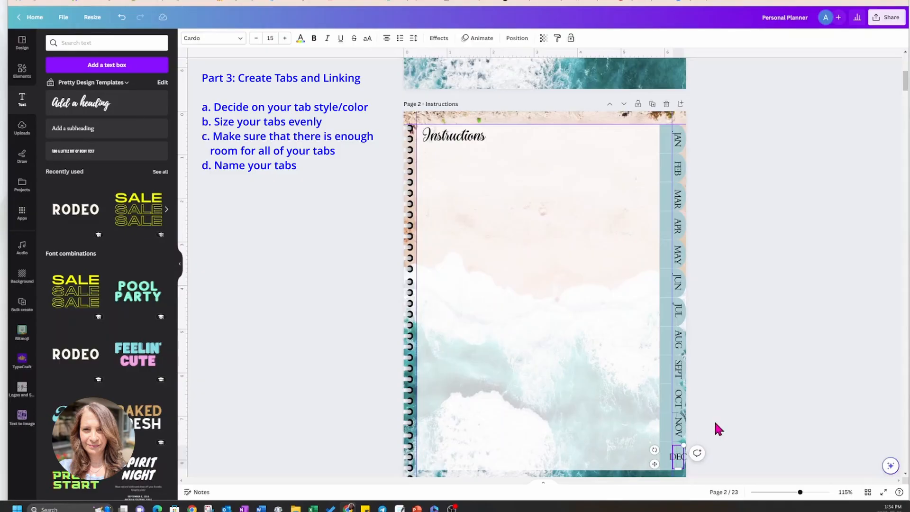
click(725, 414)
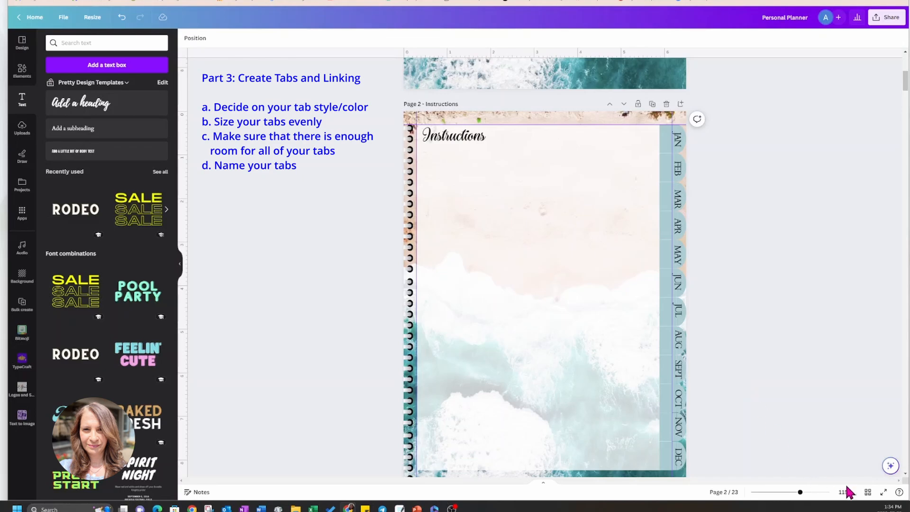
Delete the five unused blank pages, 19 to 23, that follow the Notes page at the end of the planner.
drag(809, 495, 804, 493)
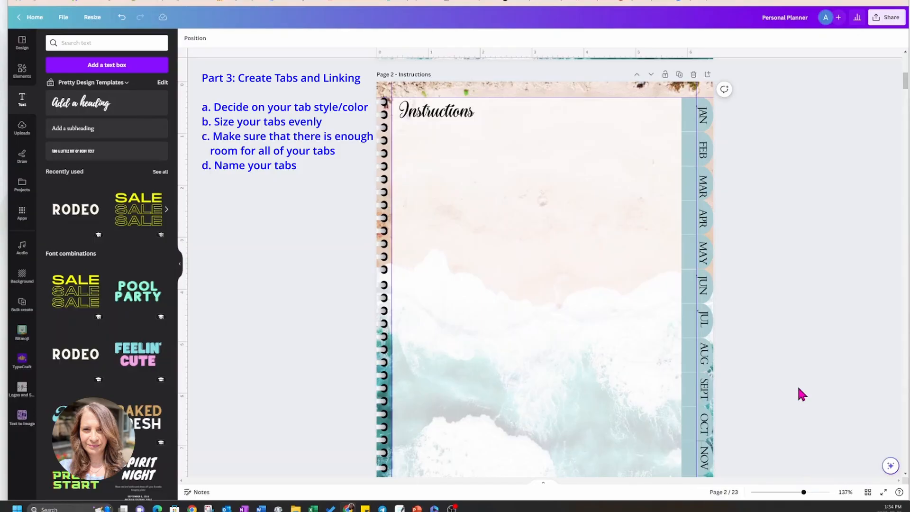
scroll(799, 390, down, 4)
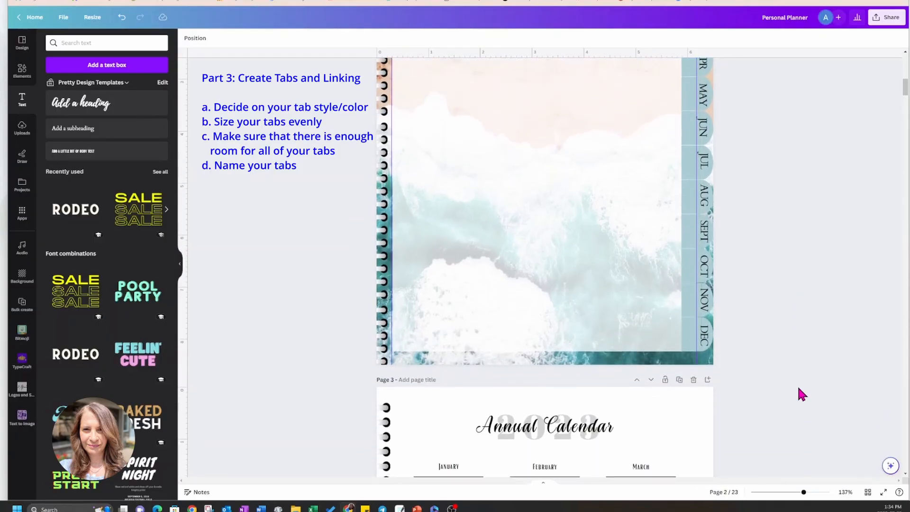
scroll(799, 389, down, 3)
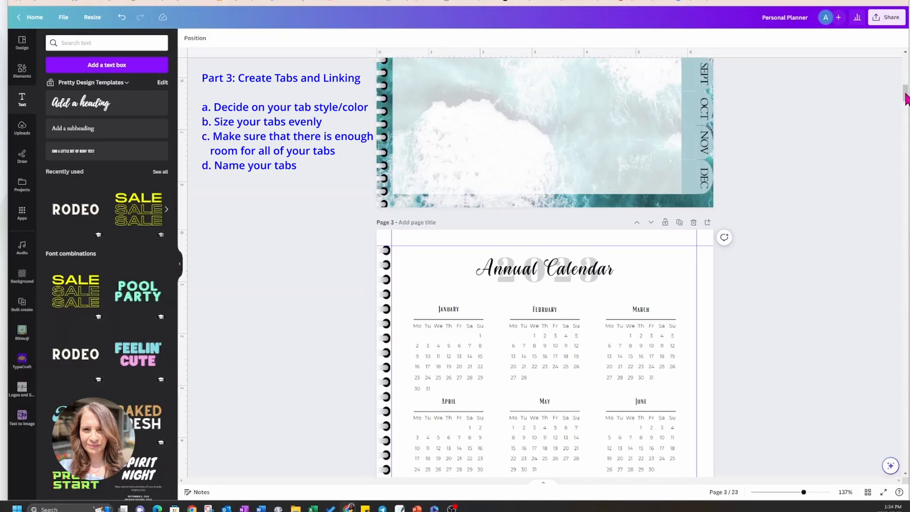
drag(906, 97, 905, 460)
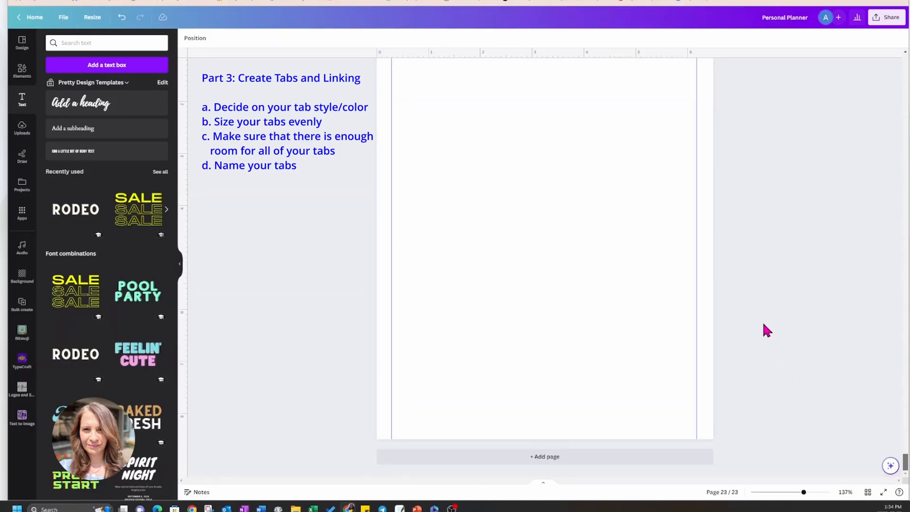
scroll(763, 322, up, 10)
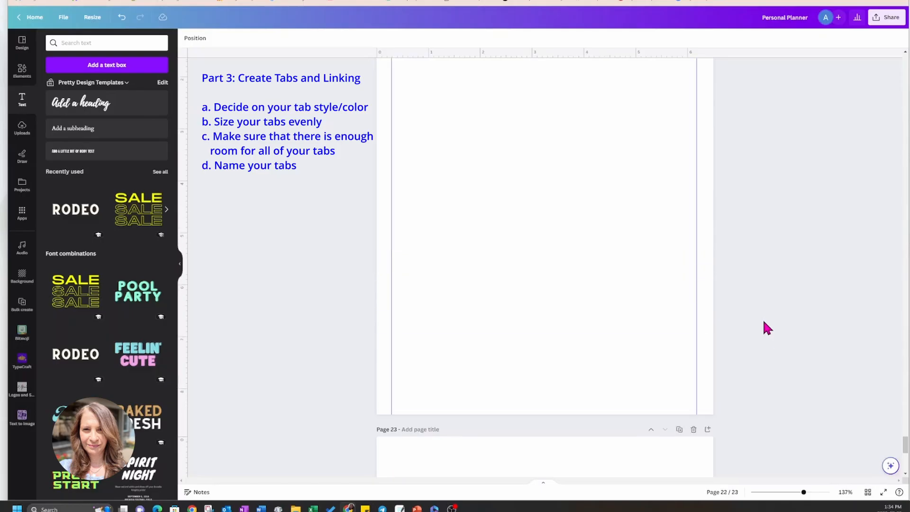
scroll(764, 322, up, 12)
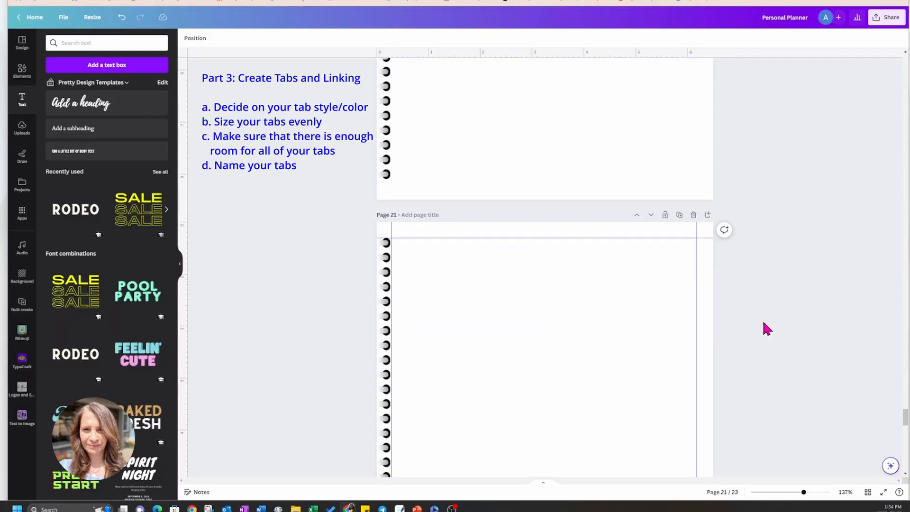
scroll(763, 324, up, 6)
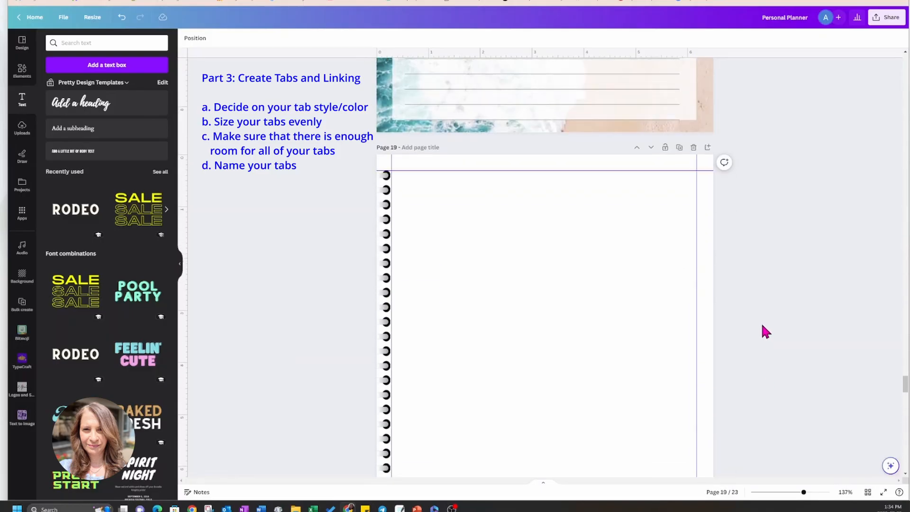
scroll(753, 280, up, 3)
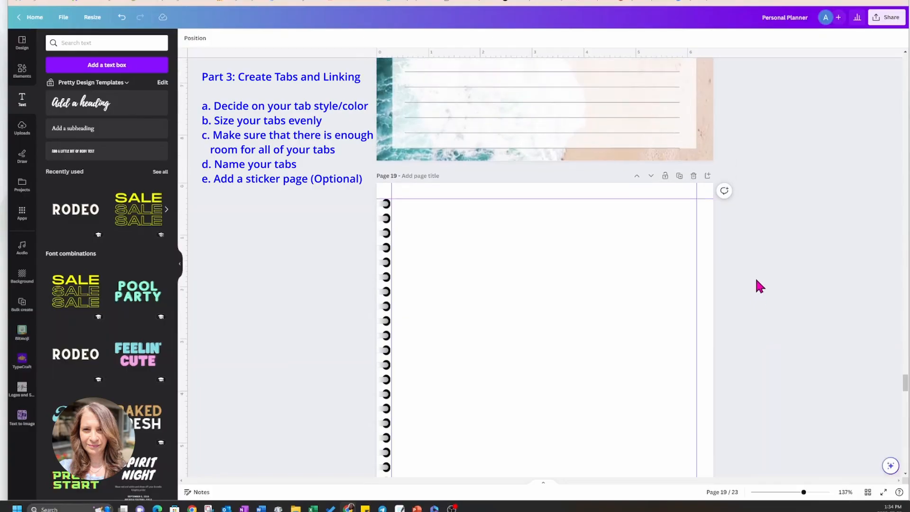
click(694, 266)
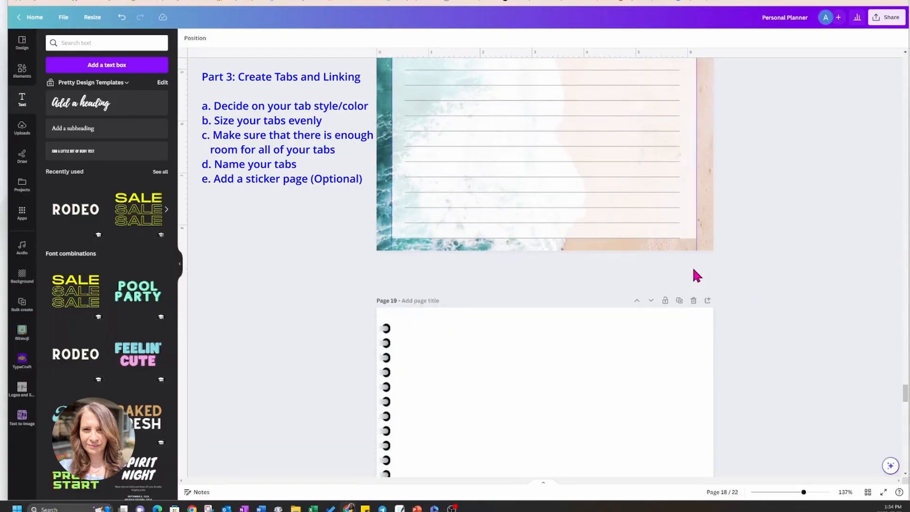
click(694, 265)
click(694, 266)
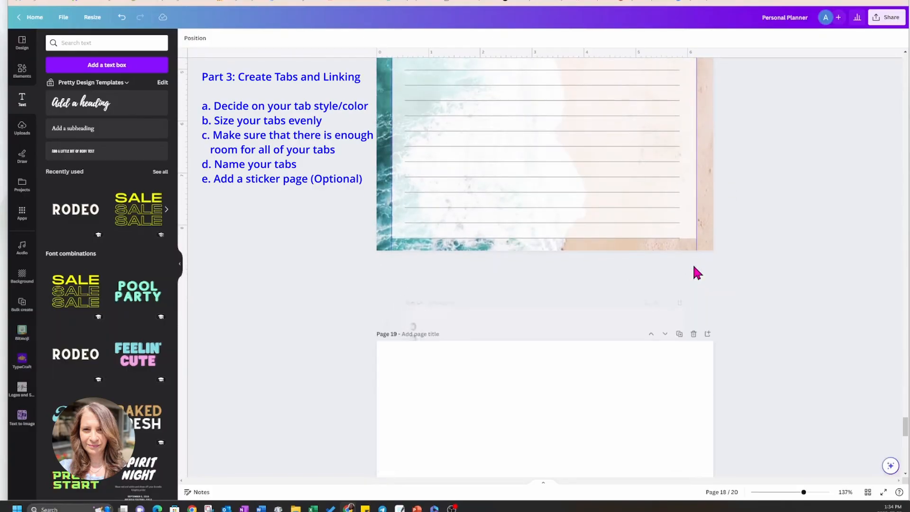
click(694, 266)
click(693, 266)
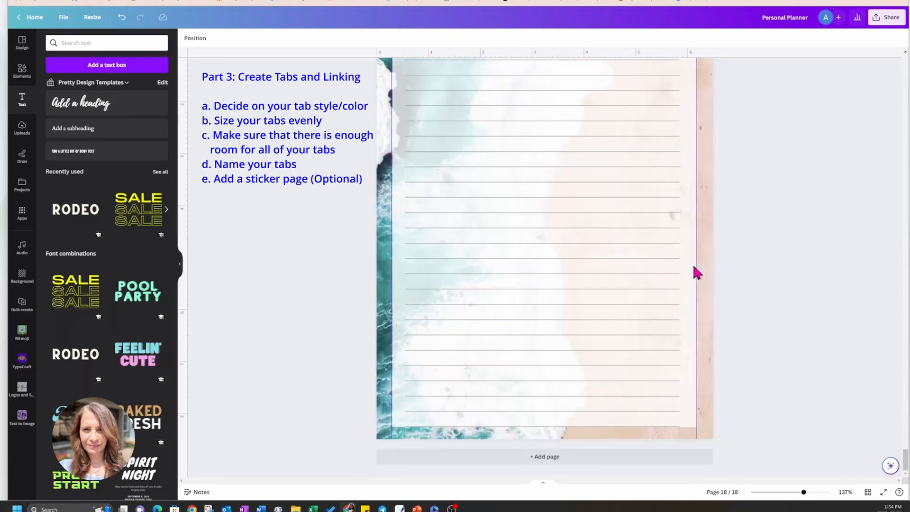
Duplicate the Notes page, page 18, at the end of the planner.
scroll(773, 218, up, 4)
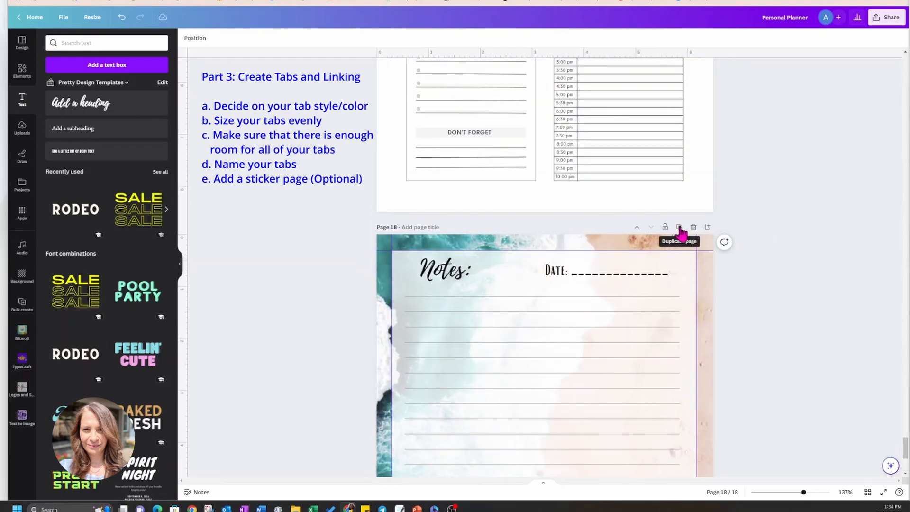
click(680, 228)
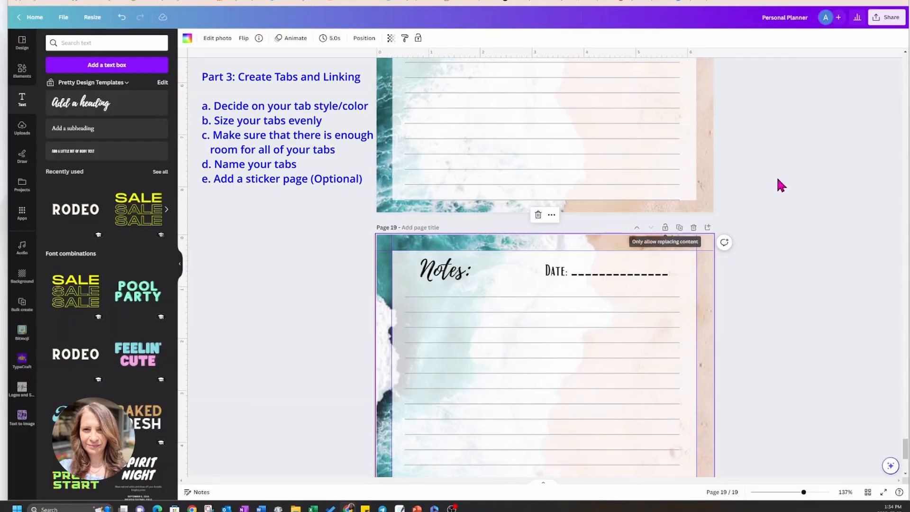
scroll(781, 185, up, 10)
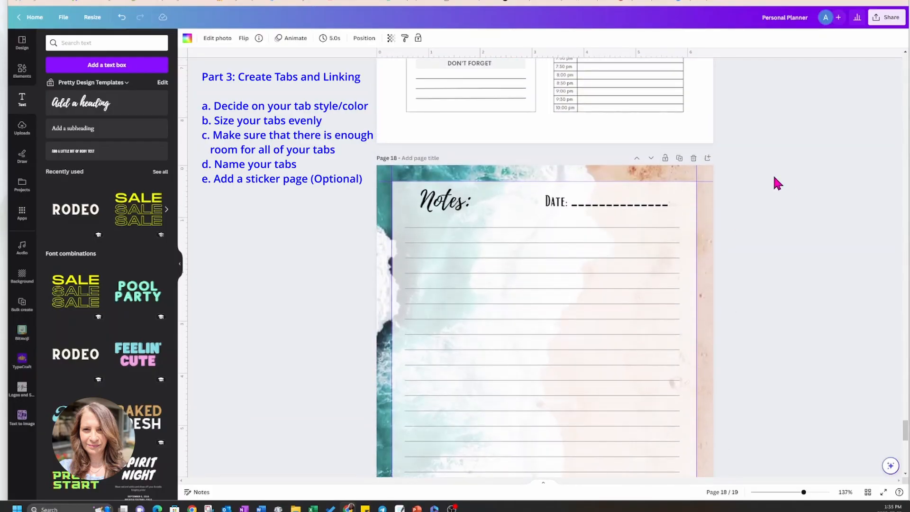
Replace the "Notes:" heading on page 18 with "Stickers", without the colon.
click(445, 205)
double_click(442, 203)
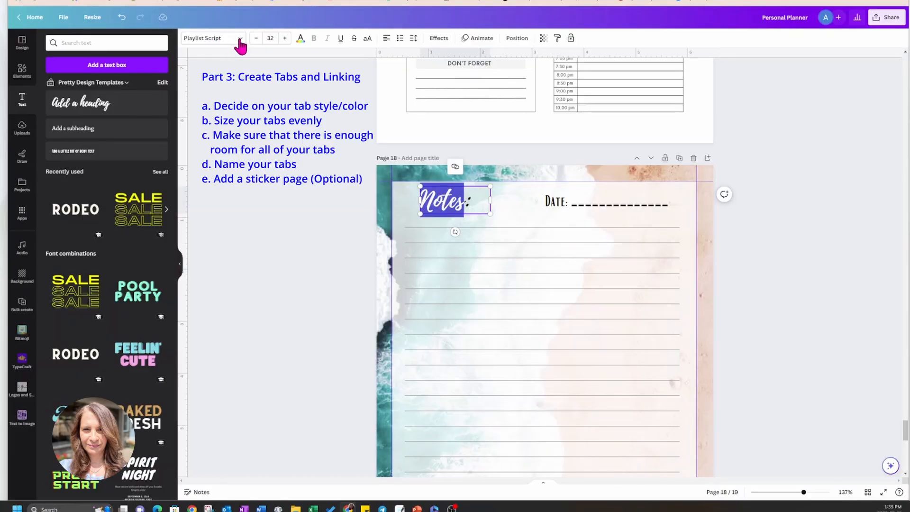
text(STICKER:)
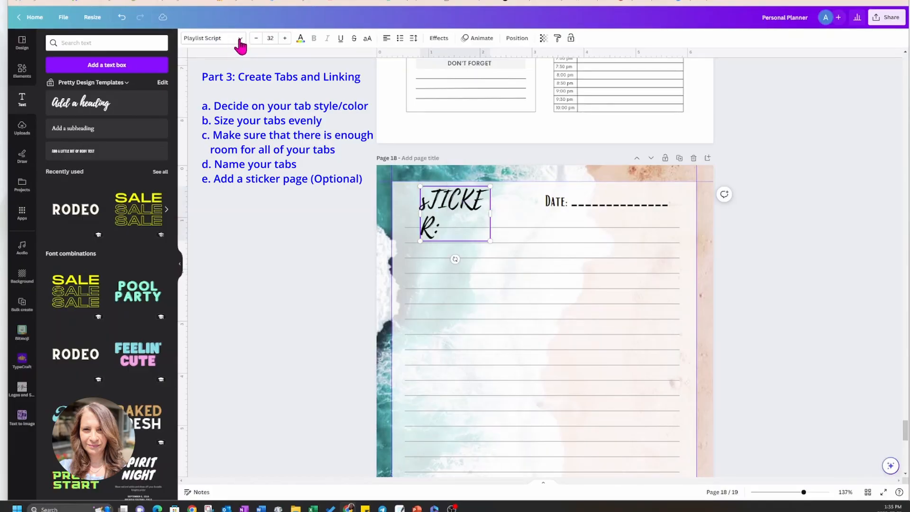
key(BackSpace)
key(BackSpace)
key(BackSpace)
key(BackSpace)
key(BackSpace)
key(BackSpace)
key(BackSpace)
text(Sti)
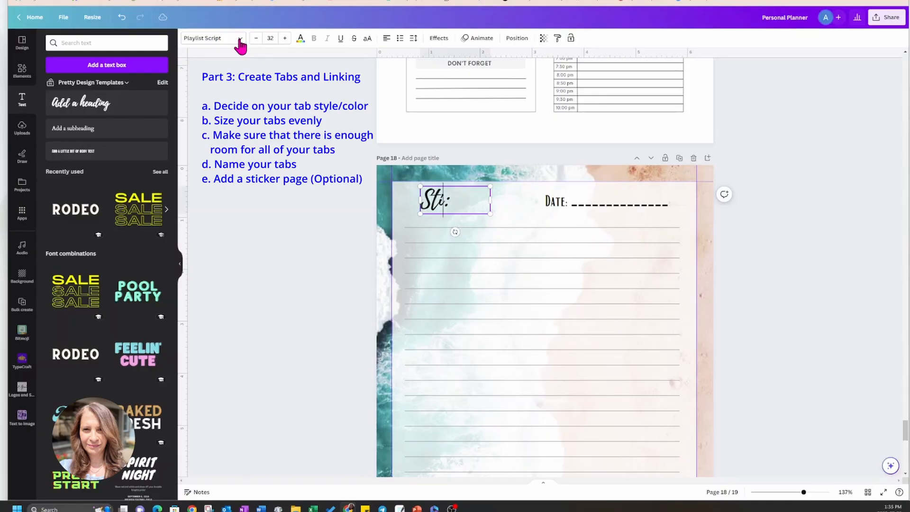
text(ckers)
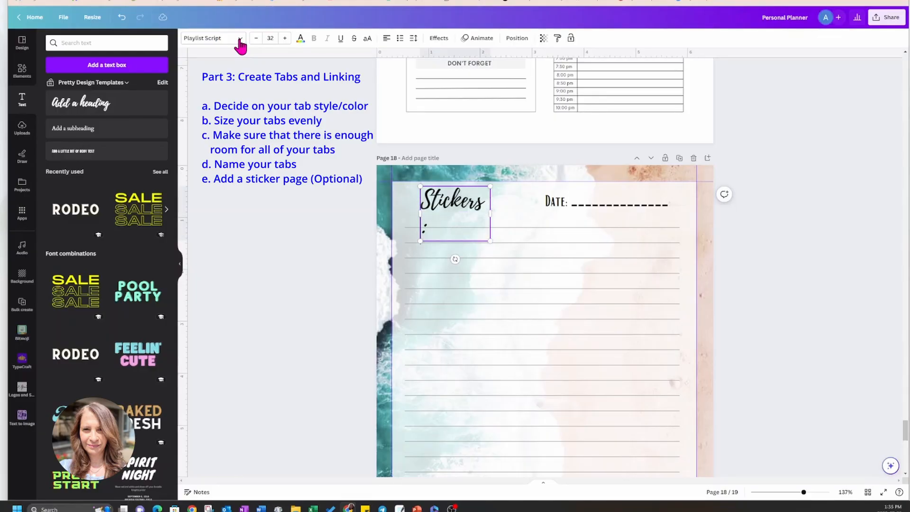
key(Delete)
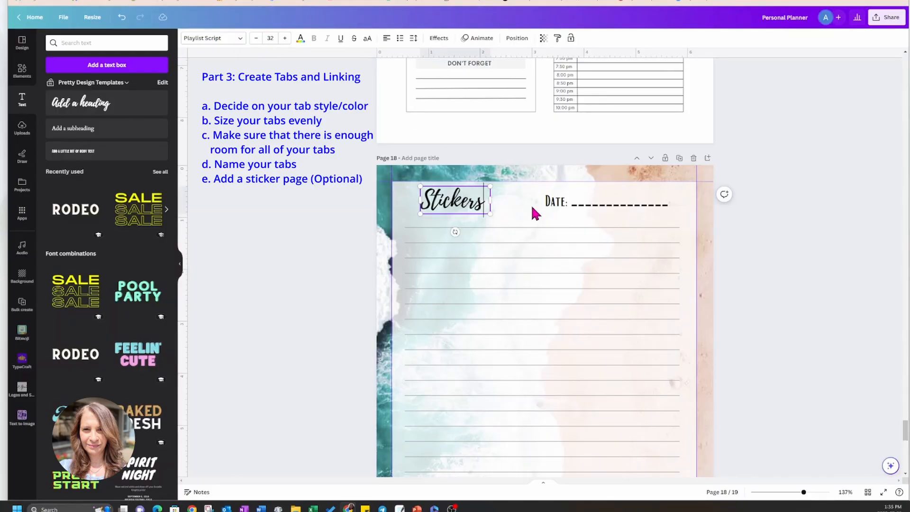
Delete the Date line from page 18 and move the Stickers heading up to the upper edge of the translucent panel.
click(553, 212)
key(Delete)
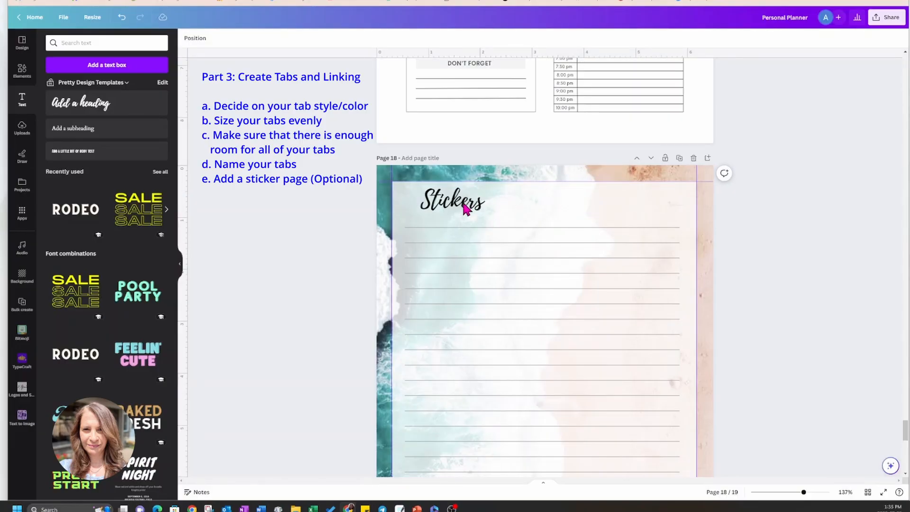
drag(467, 204, 474, 189)
Shift the translucent panel on page 18 sideways toward the page's right edge so the ruled lines can be selected without it.
click(564, 210)
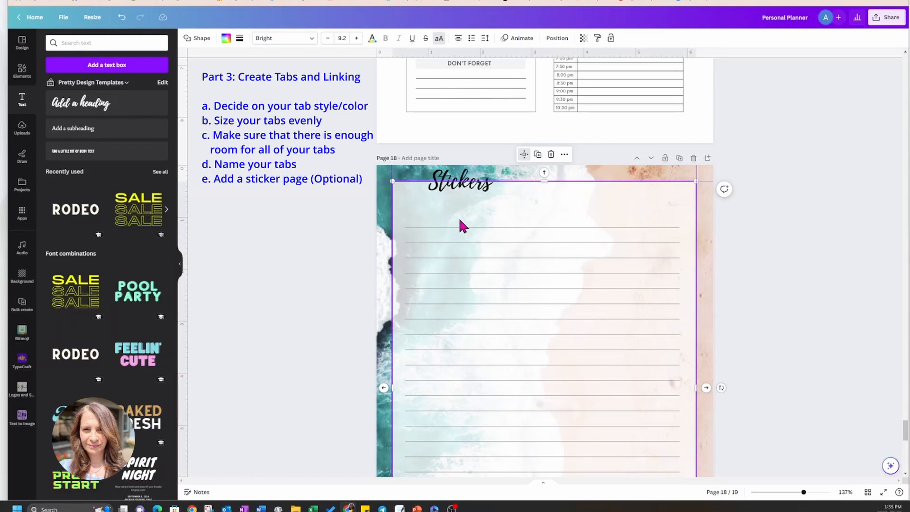
double_click(436, 213)
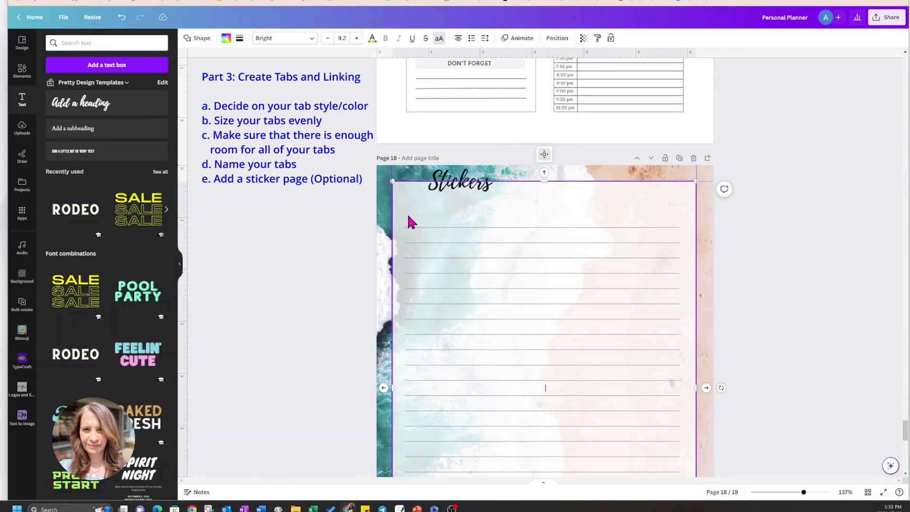
click(354, 215)
click(411, 214)
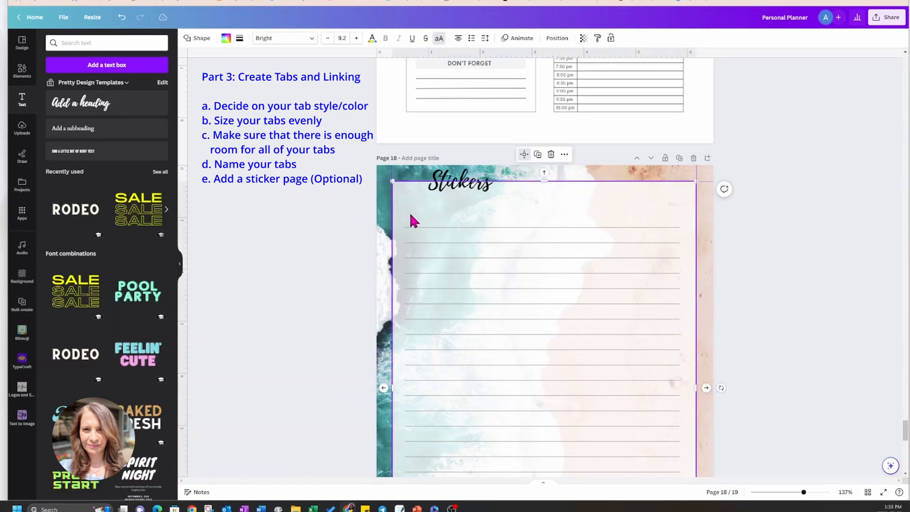
drag(411, 215, 635, 232)
Delete all the ruled note lines from the Stickers page, down to the end of the page.
drag(363, 219, 494, 476)
key(Delete)
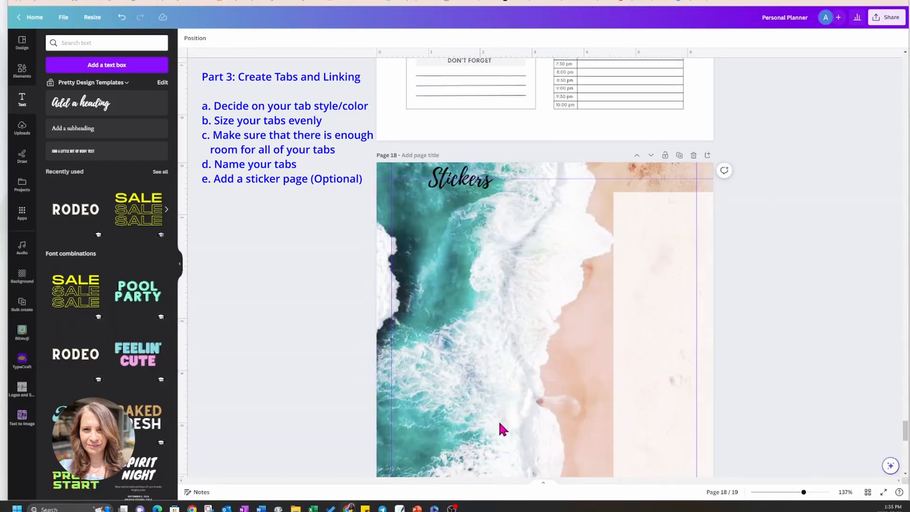
key(ctrl+z)
scroll(498, 420, down, 4)
drag(370, 270, 462, 417)
key(Delete)
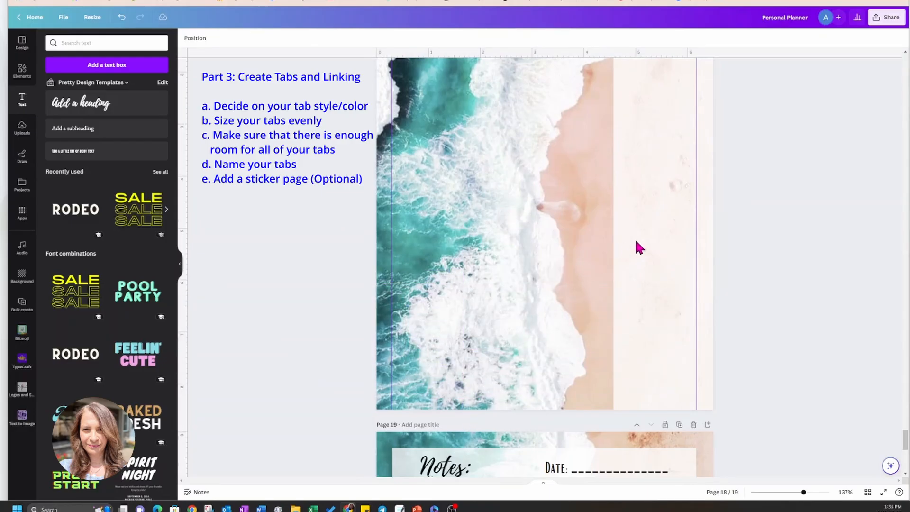
Move the translucent panel back over the beach background on page 18, aligned with the margin guides.
scroll(637, 240, up, 3)
click(650, 219)
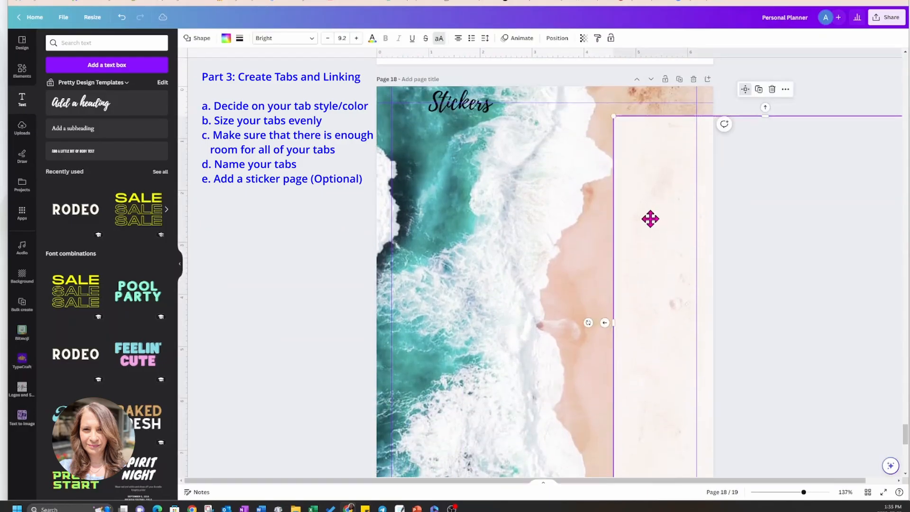
drag(650, 219, 438, 205)
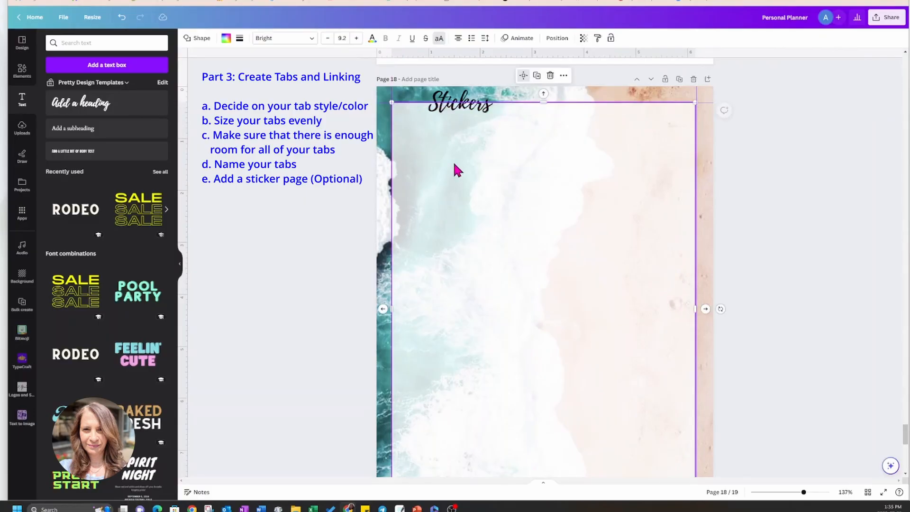
Center the Stickers heading horizontally on page 18, just inside the upper edge of the translucent panel.
click(445, 111)
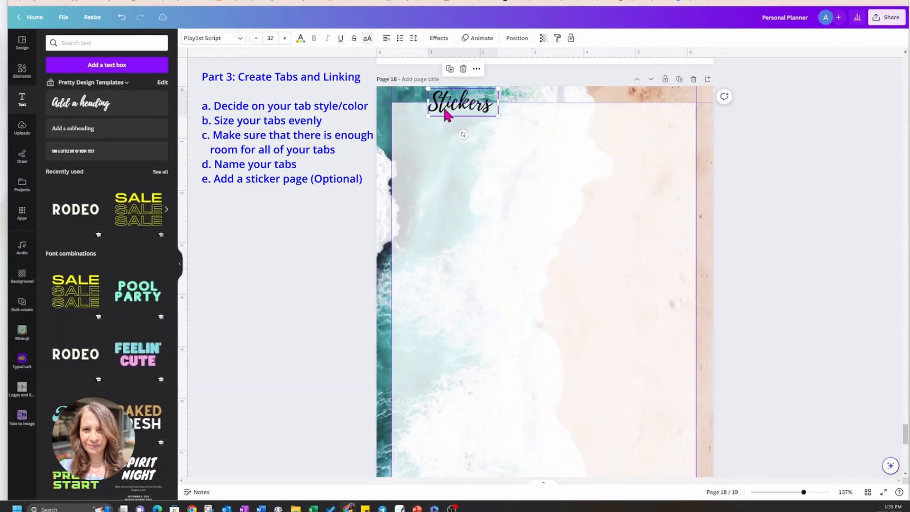
drag(443, 112, 528, 128)
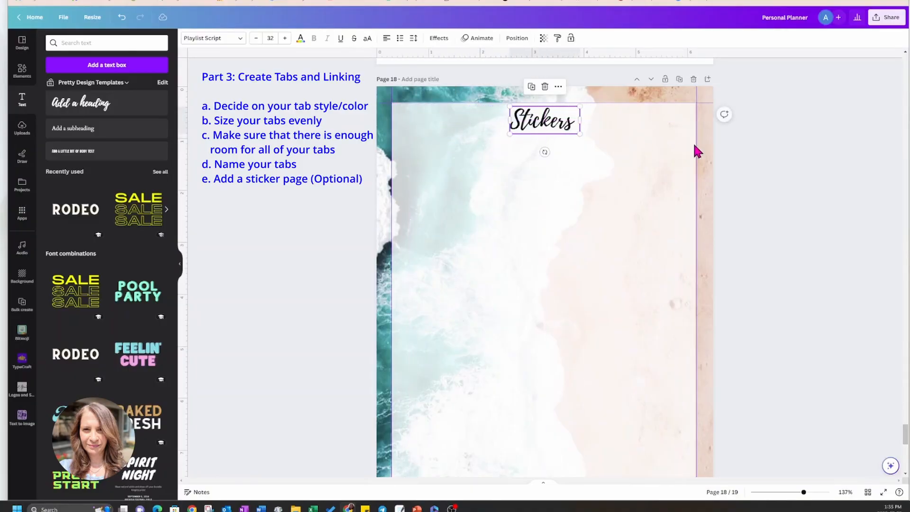
click(593, 208)
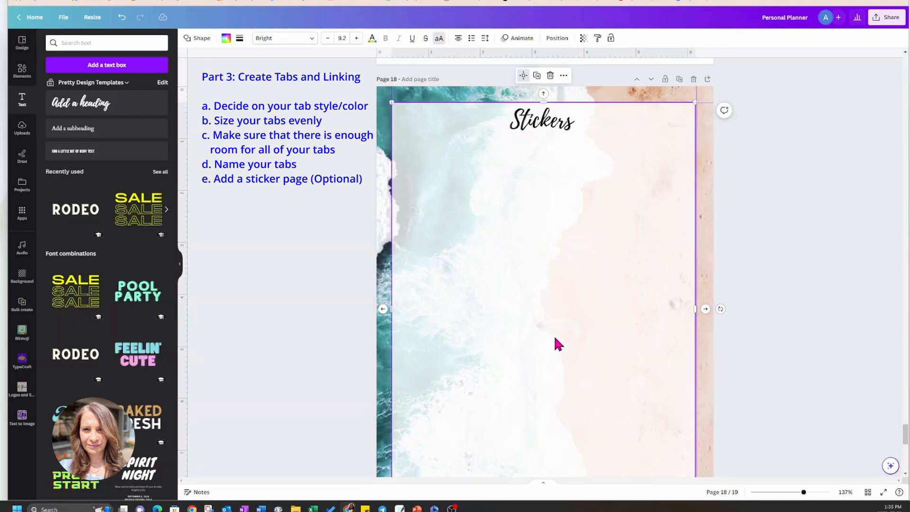
scroll(554, 337, down, 2)
scroll(555, 337, up, 3)
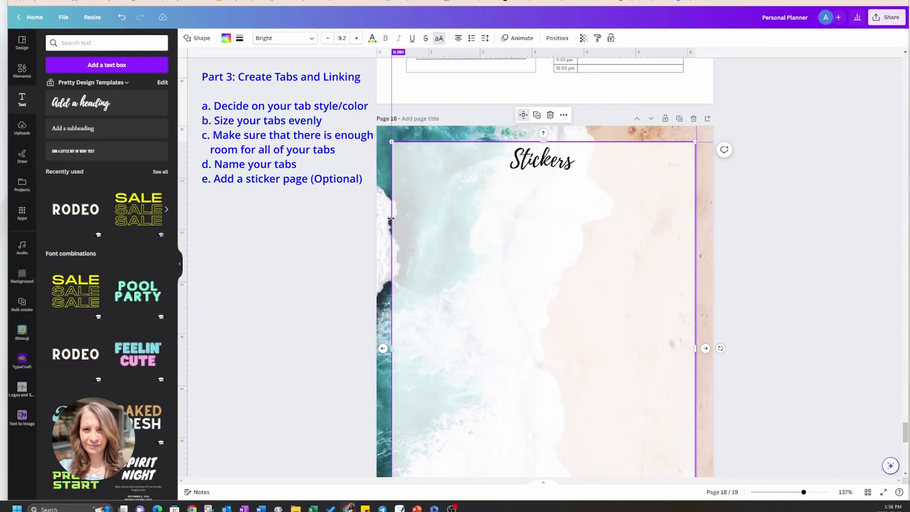
Search the elements for "stickers" and add the pink flower sticker photo to page 18.
click(24, 73)
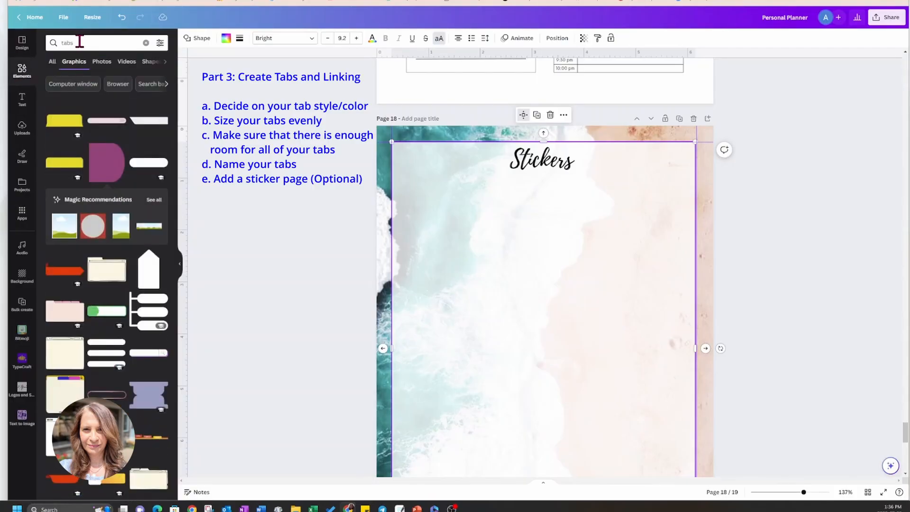
click(147, 43)
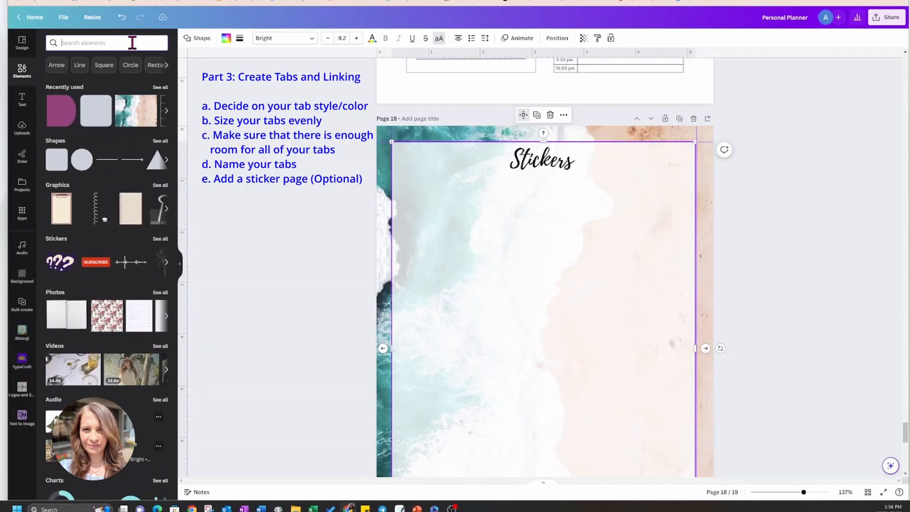
text(sticker)
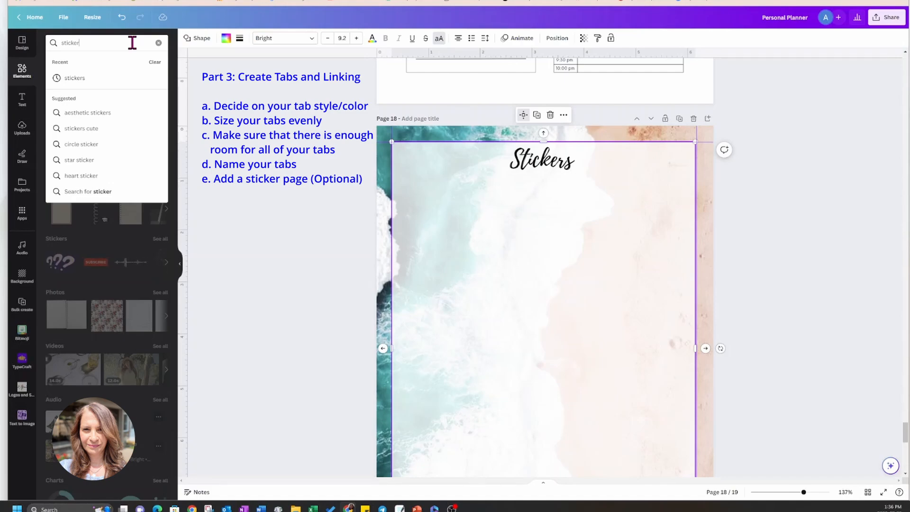
text(s)
key(Return)
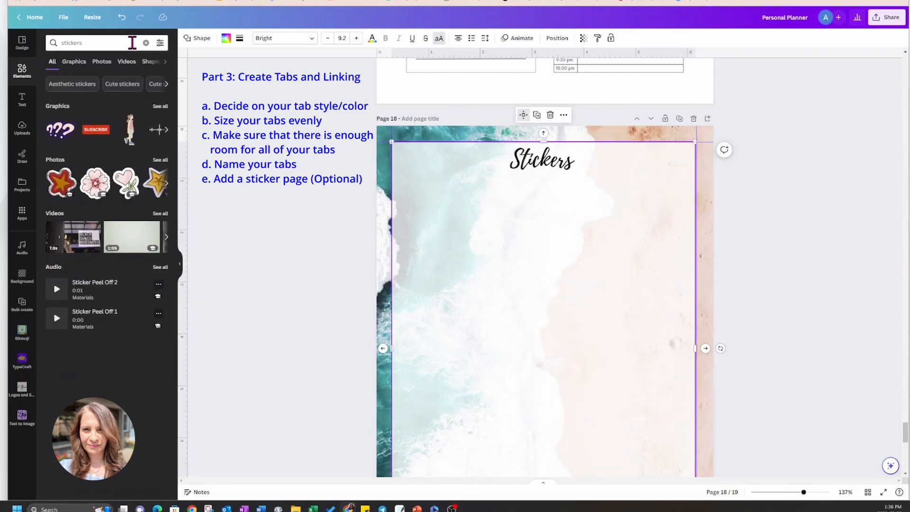
click(95, 185)
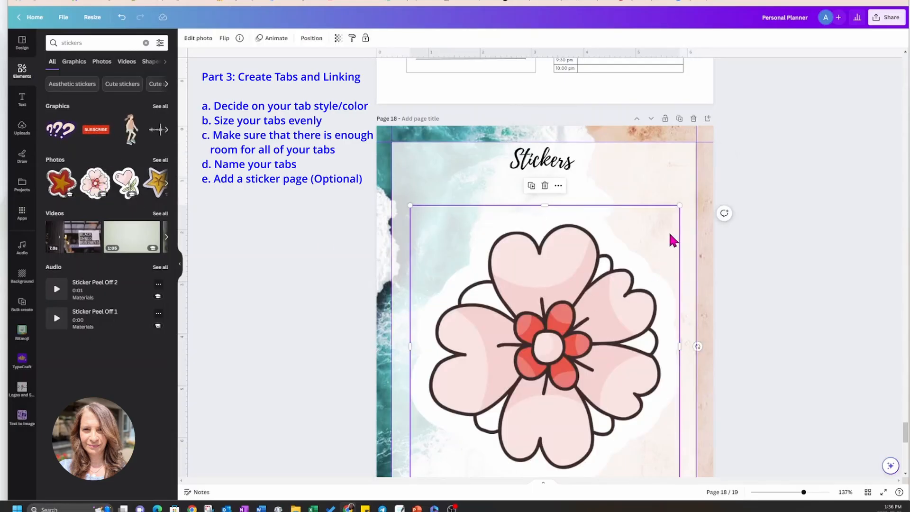
Shrink the flower to a small sticker and place it near the left margin, just below the level of the Stickers heading.
drag(679, 206, 539, 351)
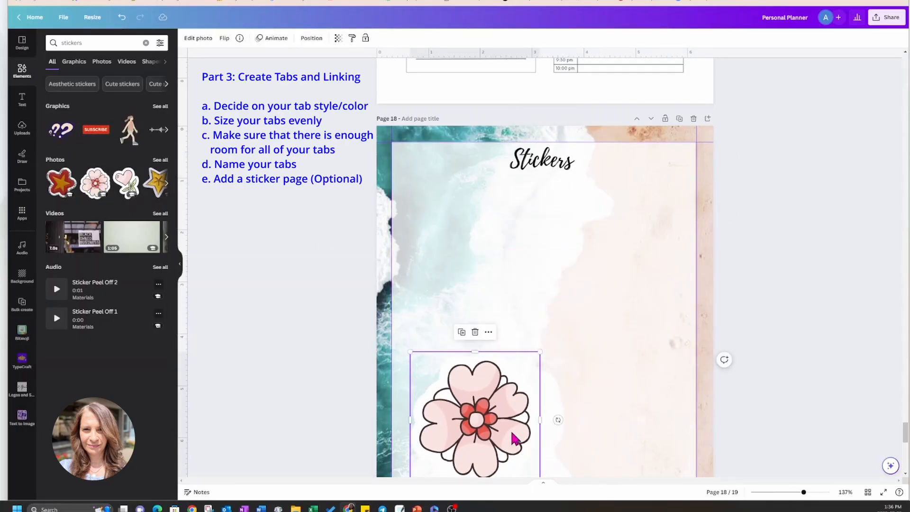
drag(483, 430, 485, 275)
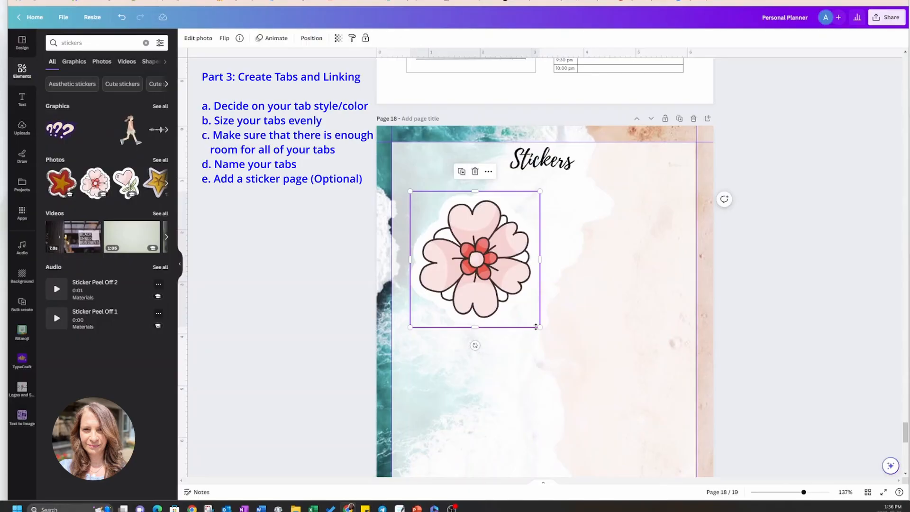
drag(539, 327, 449, 228)
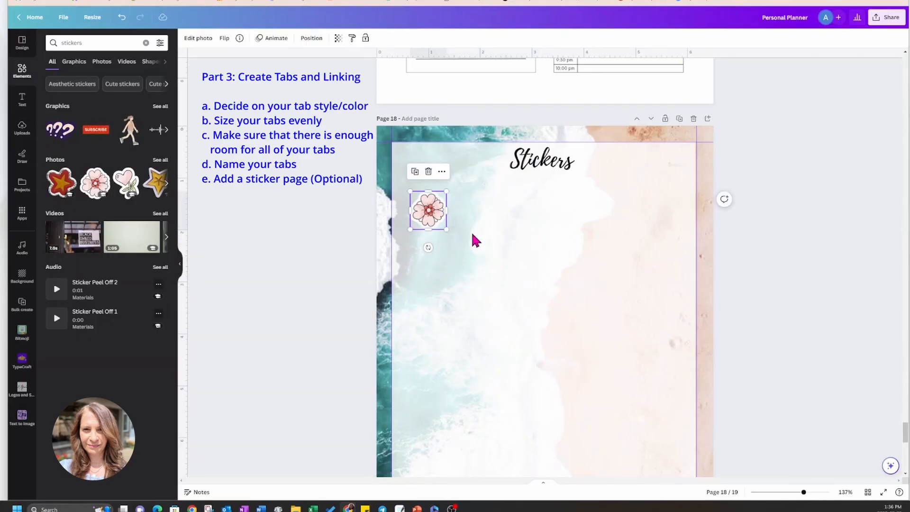
click(493, 237)
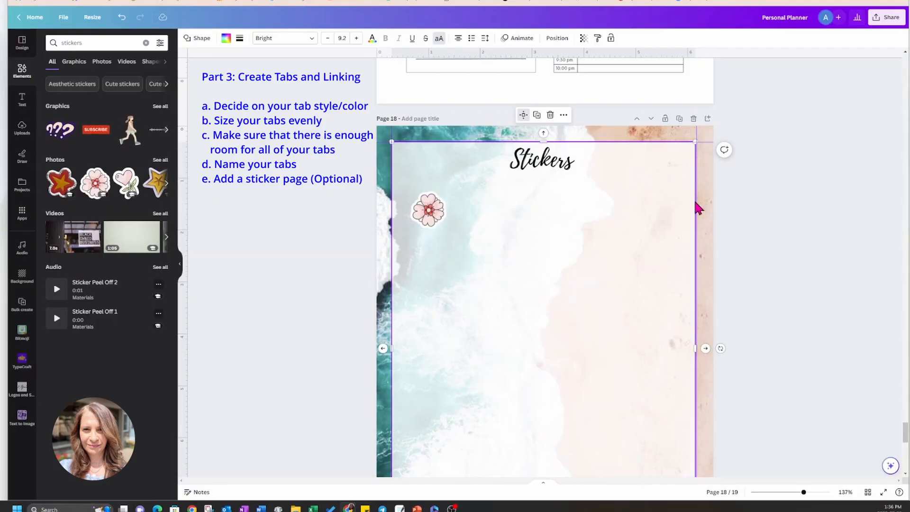
click(707, 202)
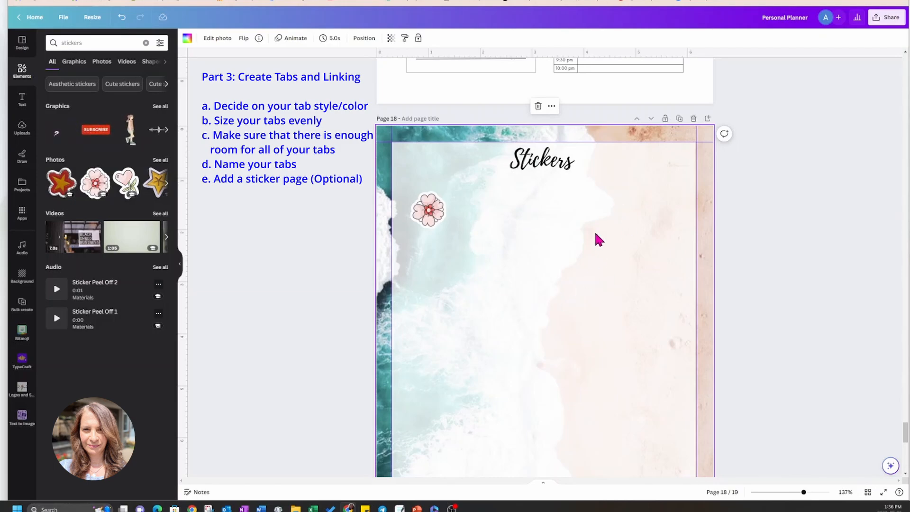
Add the recently used purple rounded tab shape to the Instructions page, page 2.
scroll(617, 267, down, 5)
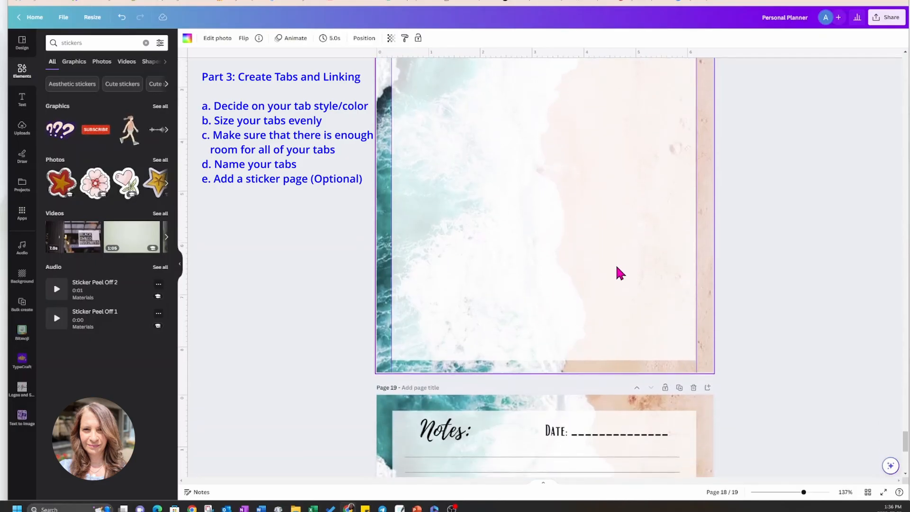
scroll(620, 274, up, 12)
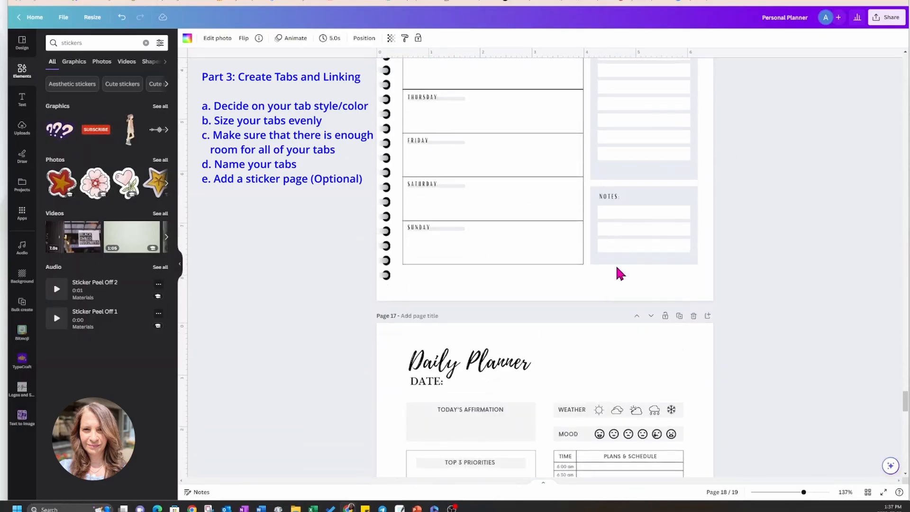
scroll(621, 271, up, 2)
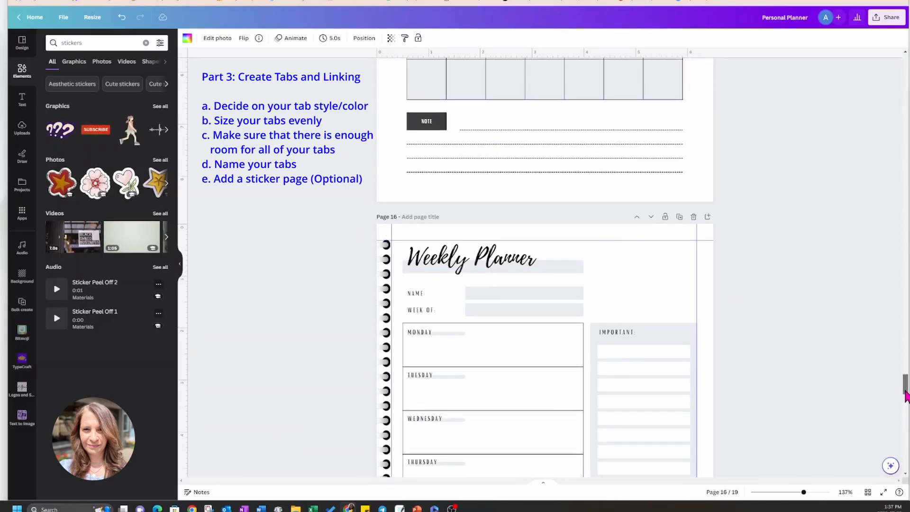
drag(906, 376, 907, 60)
scroll(790, 206, down, 5)
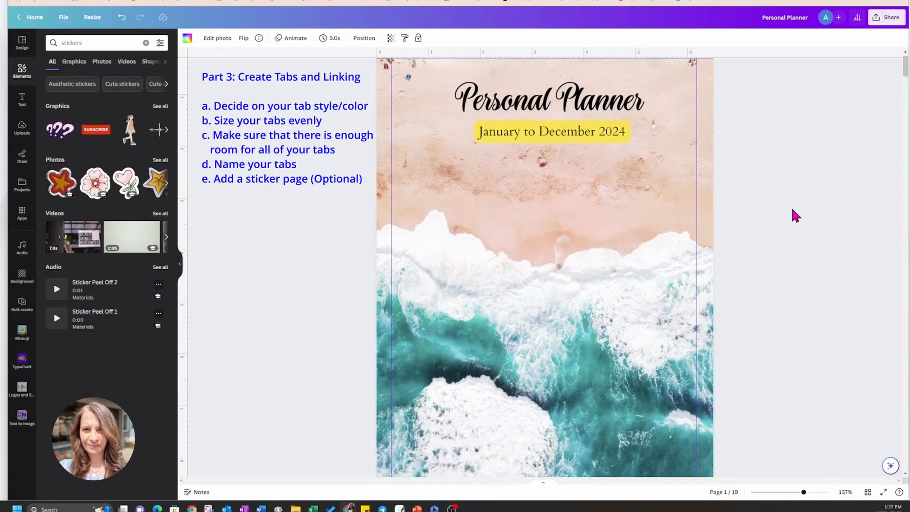
scroll(792, 210, down, 5)
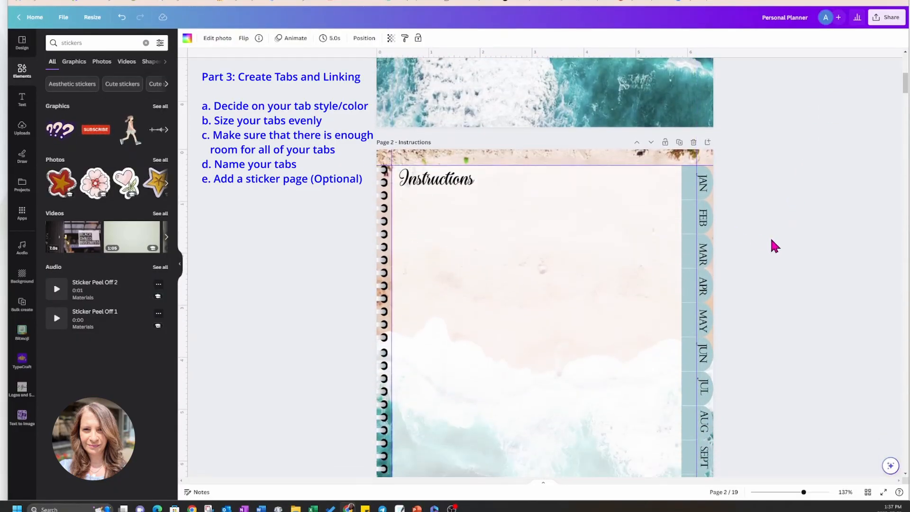
scroll(771, 240, down, 1)
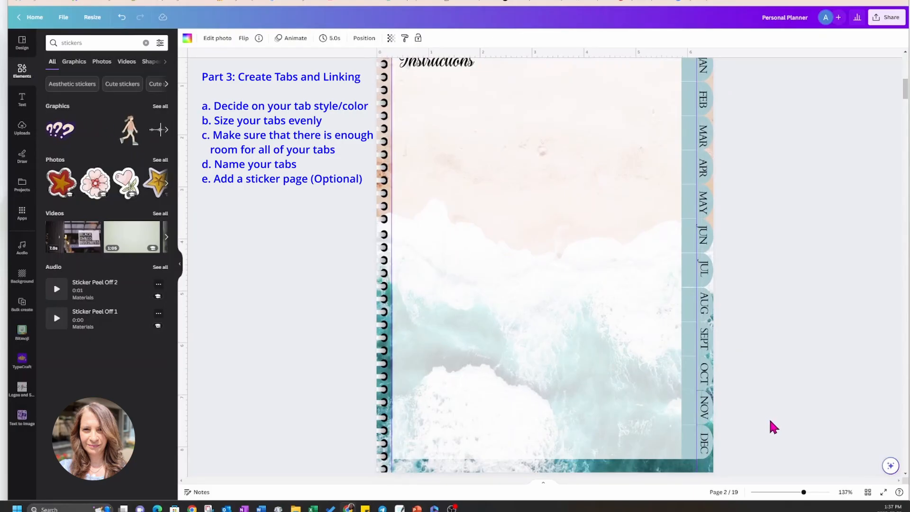
scroll(770, 421, up, 3)
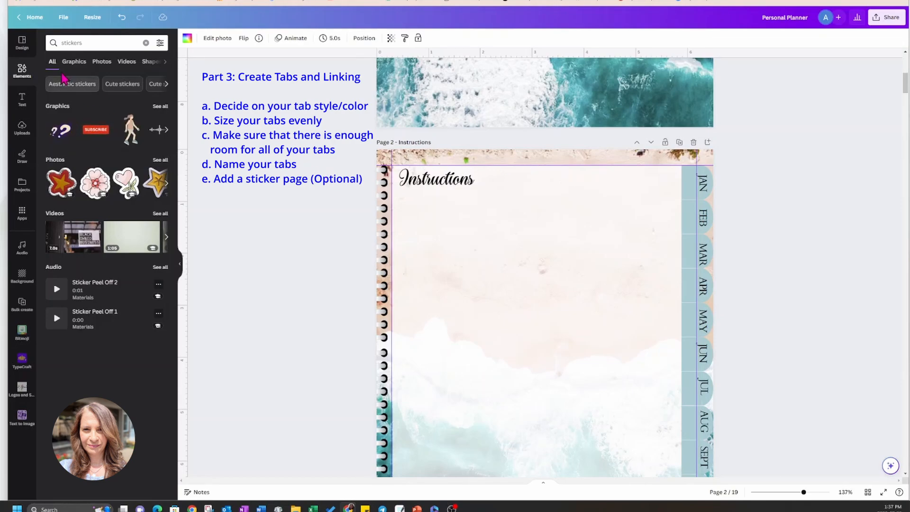
click(145, 44)
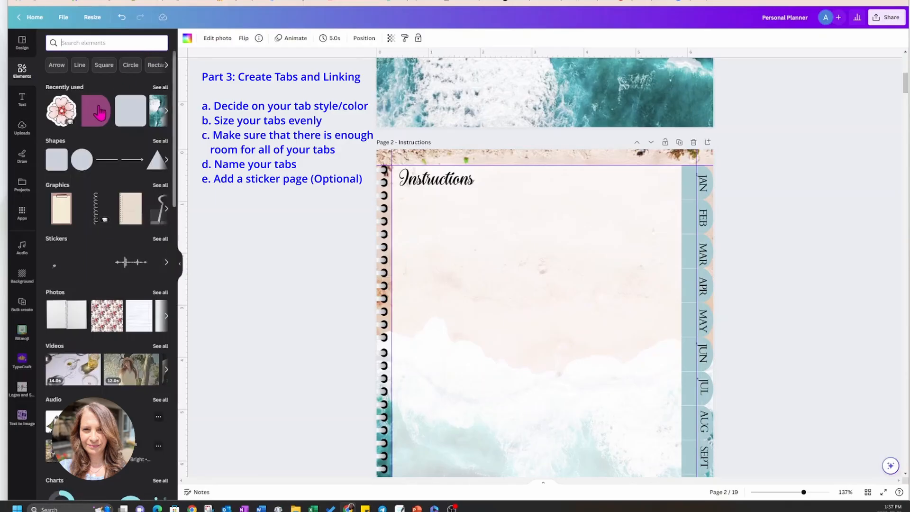
click(100, 112)
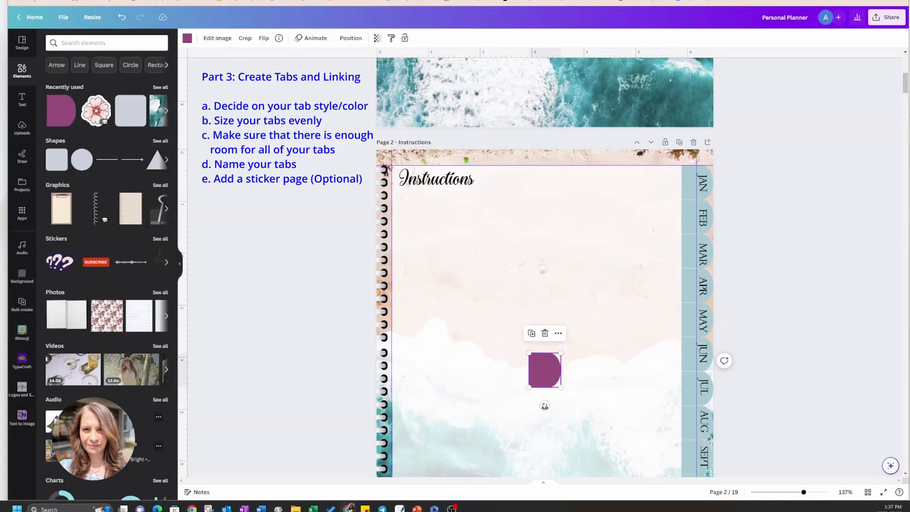
Recolor the new tab with the pale grey photo color, turn its rounded side up and place it above the Instructions heading.
click(188, 40)
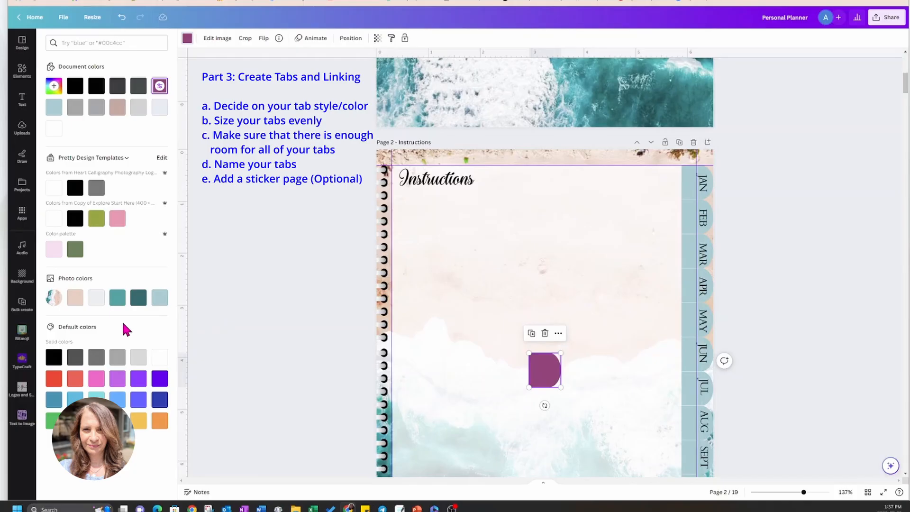
click(96, 298)
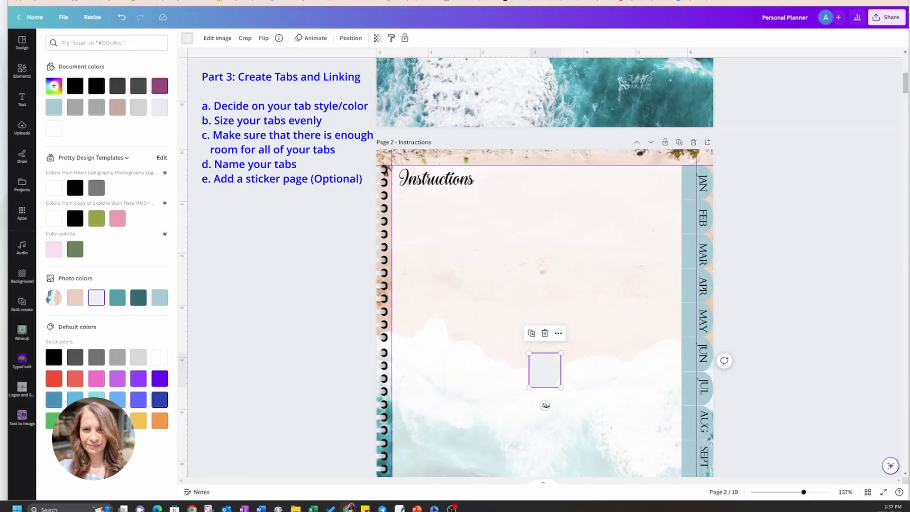
drag(545, 406, 416, 183)
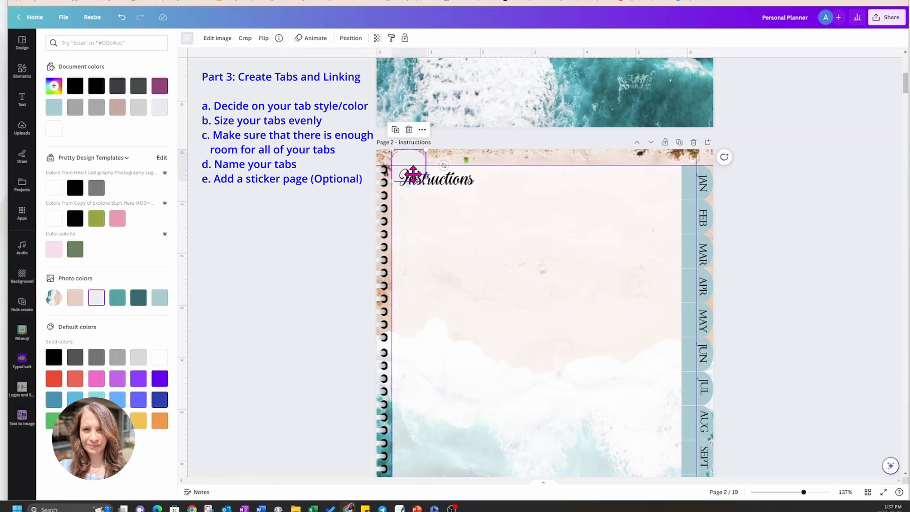
Add a subheading text box to the Instructions page and move it to the open area below and right of the heading.
click(23, 101)
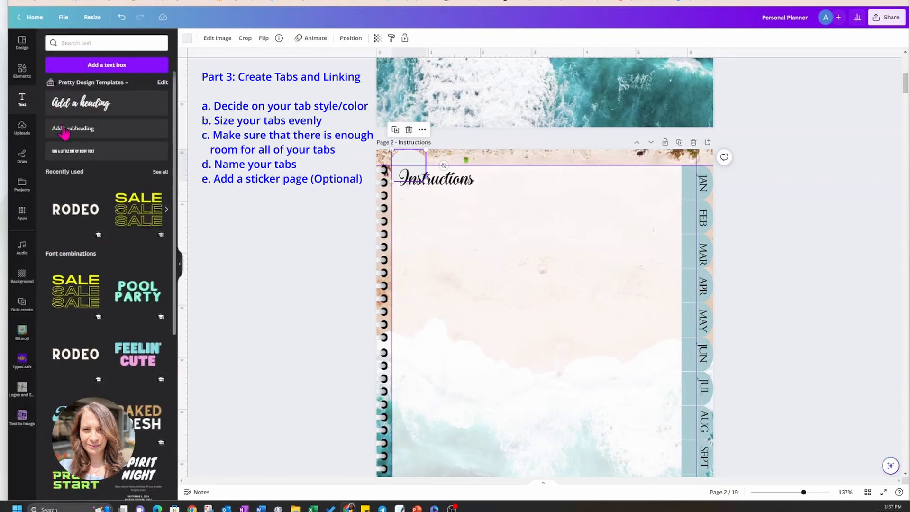
click(66, 129)
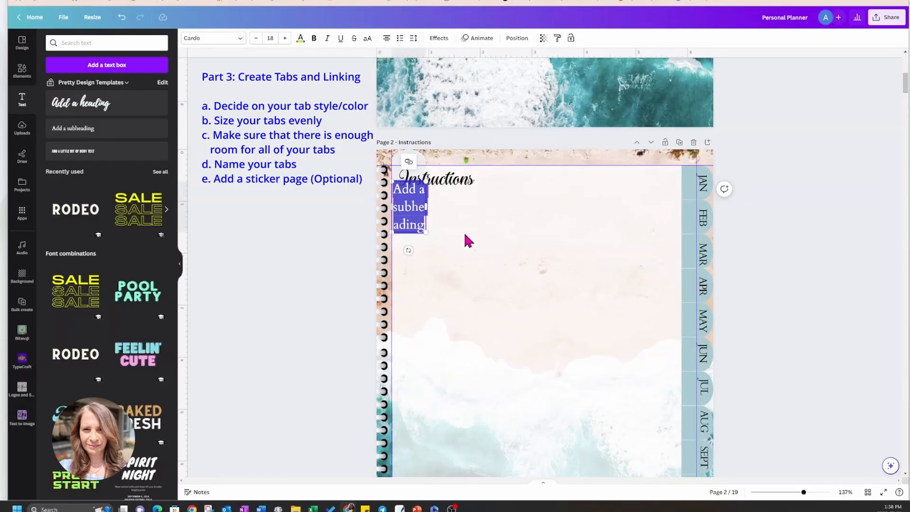
click(464, 231)
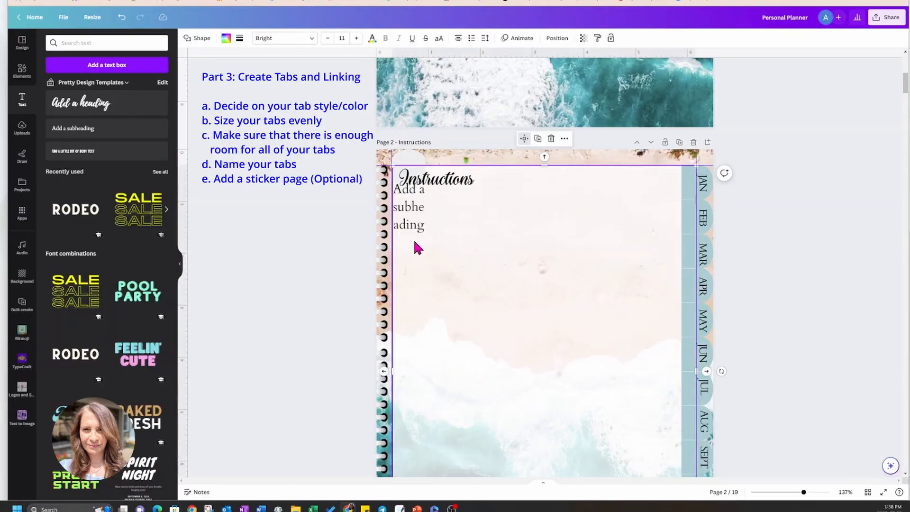
click(405, 220)
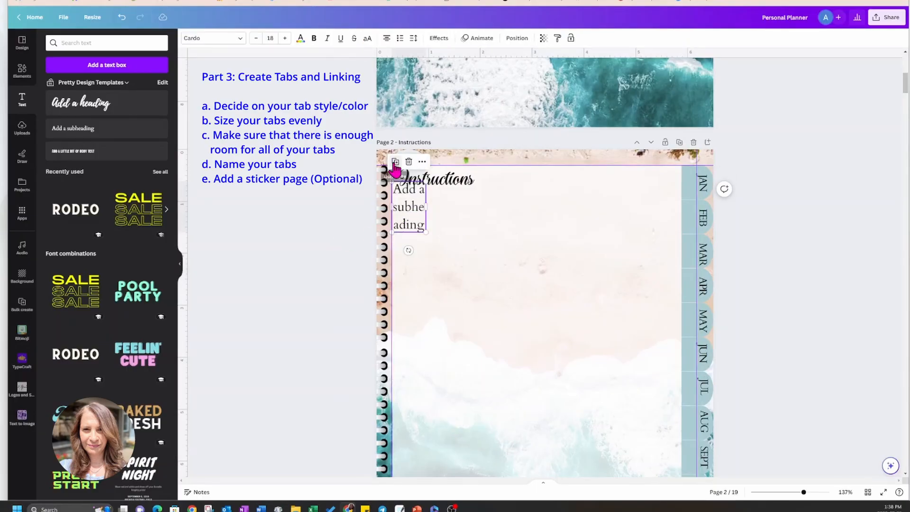
click(396, 163)
click(415, 172)
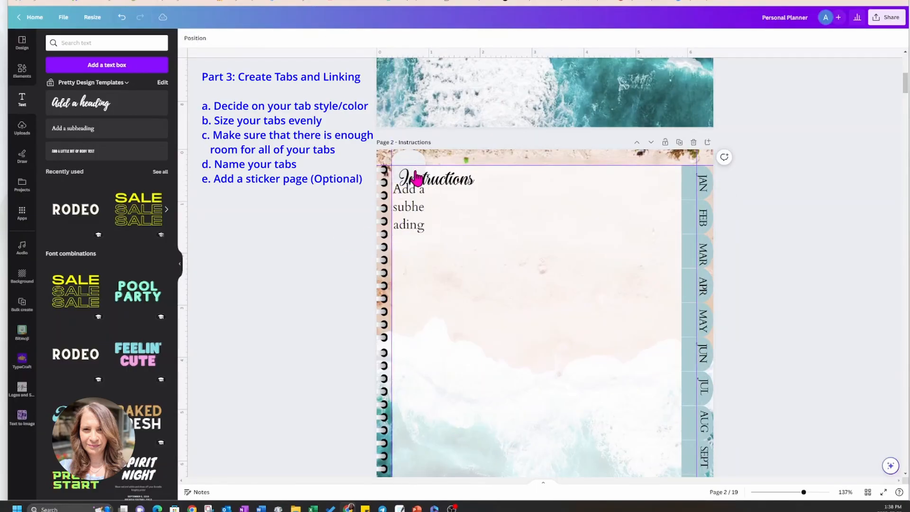
click(408, 206)
drag(410, 211, 514, 230)
Search the elements for "home icon" and add the white house in a dark circle to the Instructions page.
click(25, 73)
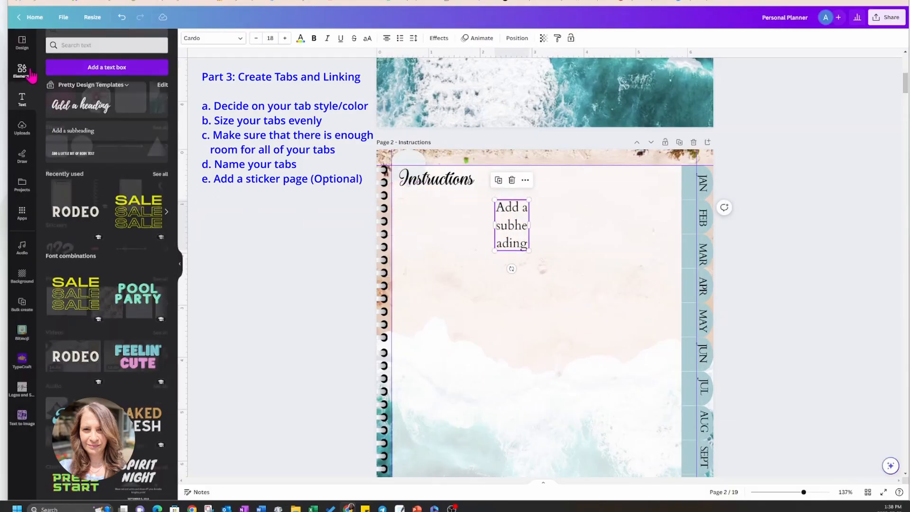
click(87, 42)
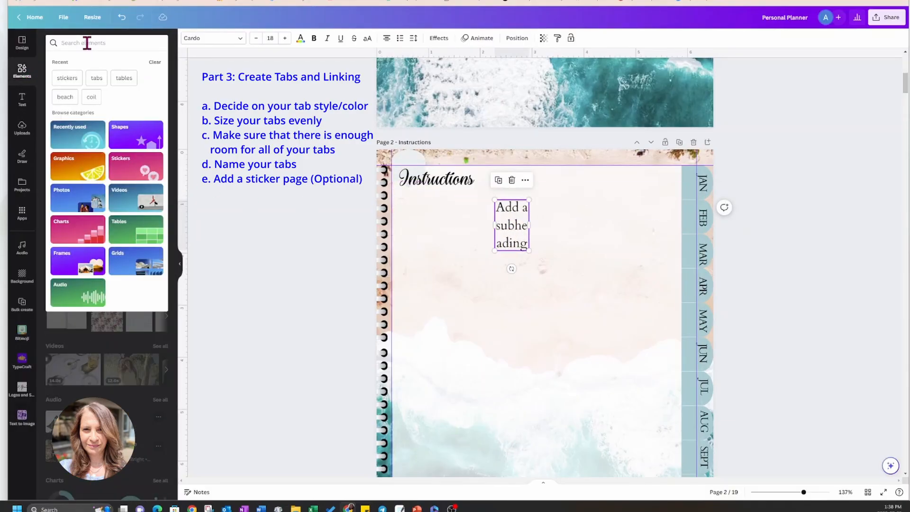
text(home)
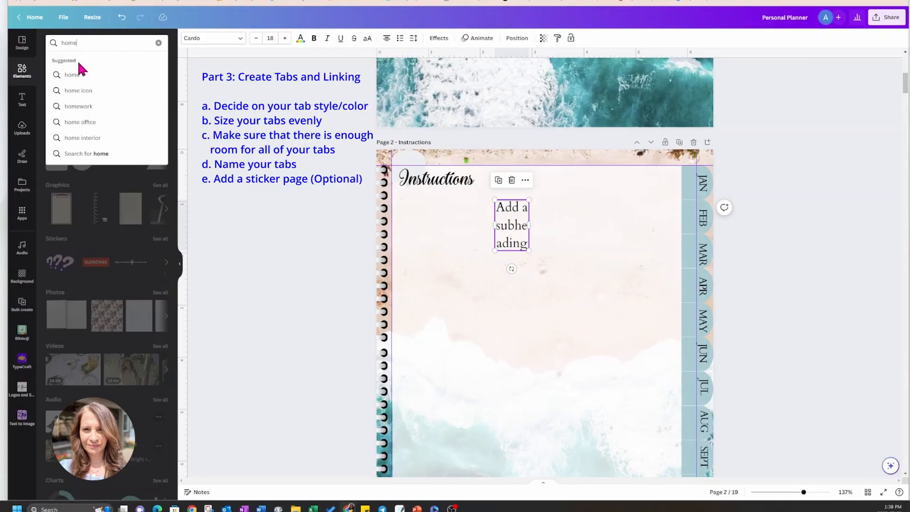
click(76, 90)
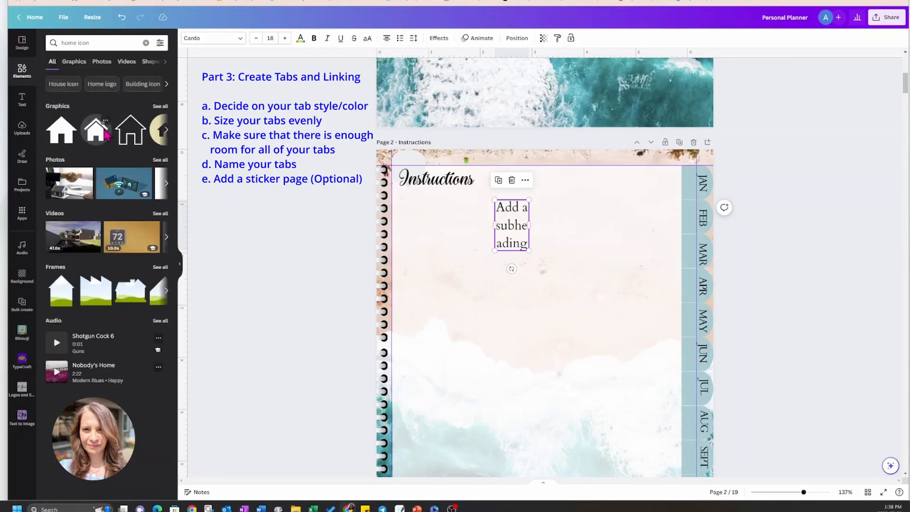
click(97, 139)
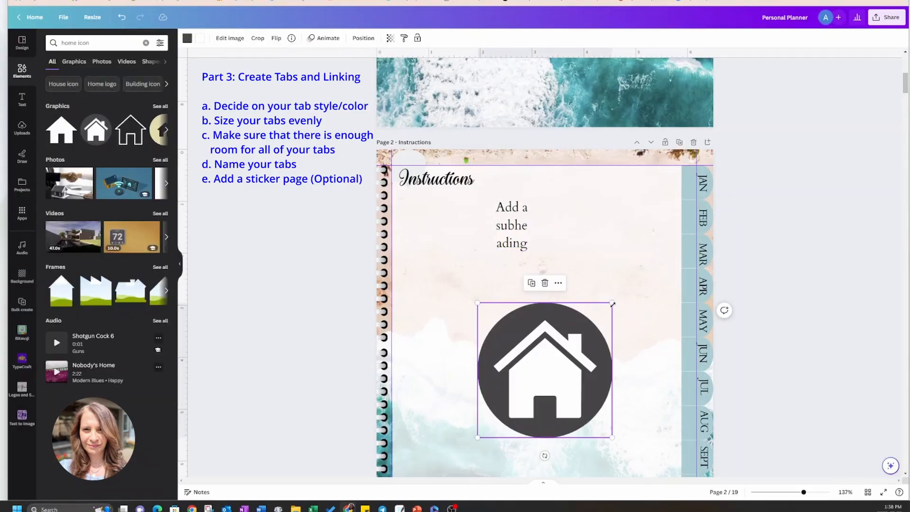
Shrink the home icon and center it on the pale tab above the Instructions heading.
drag(613, 303, 417, 185)
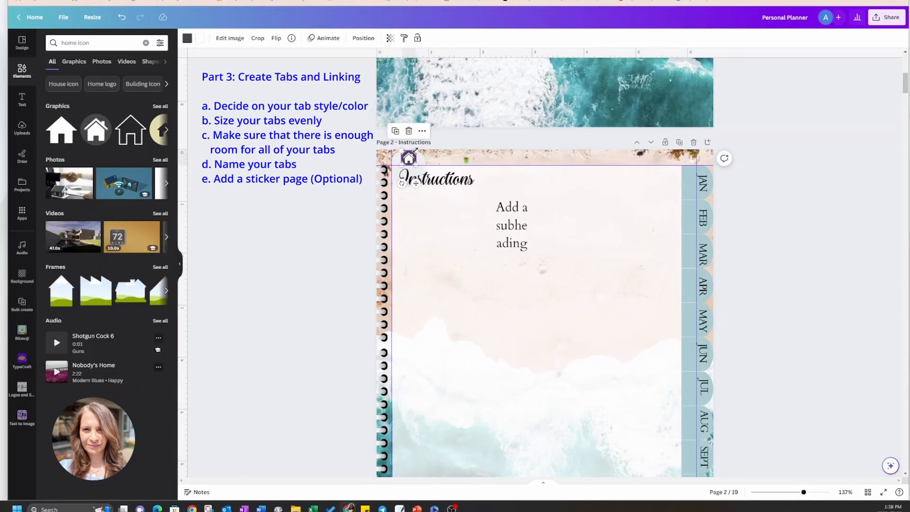
drag(415, 150, 415, 152)
click(459, 164)
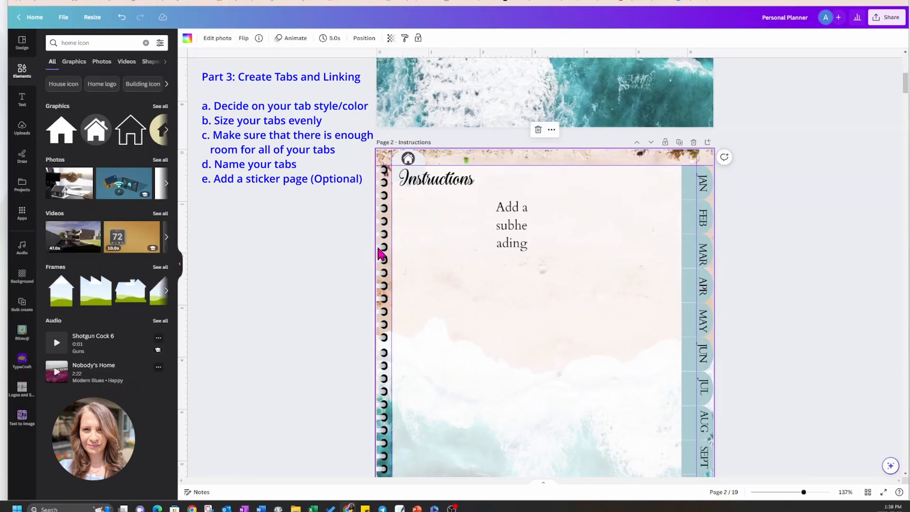
Duplicate the pale home tab, place the copy directly to its right and recolor it with the medium teal photo color.
click(420, 162)
click(396, 130)
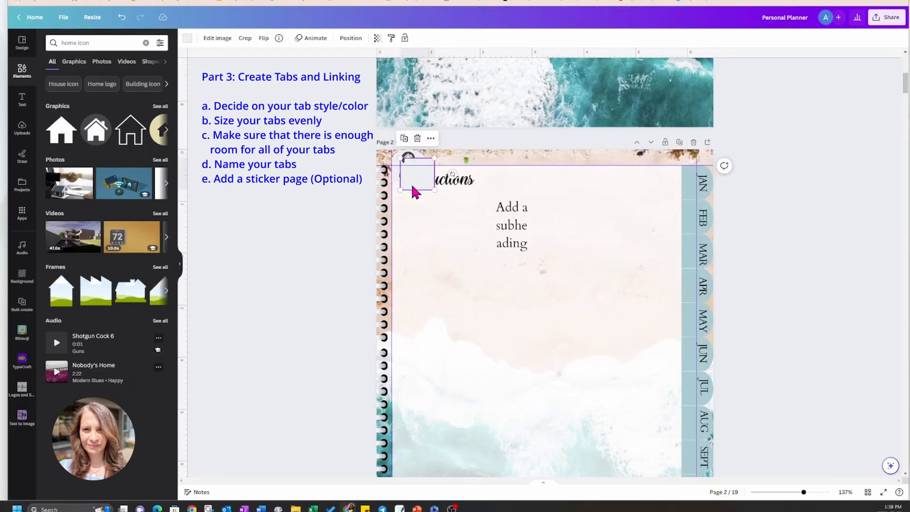
drag(414, 187, 440, 180)
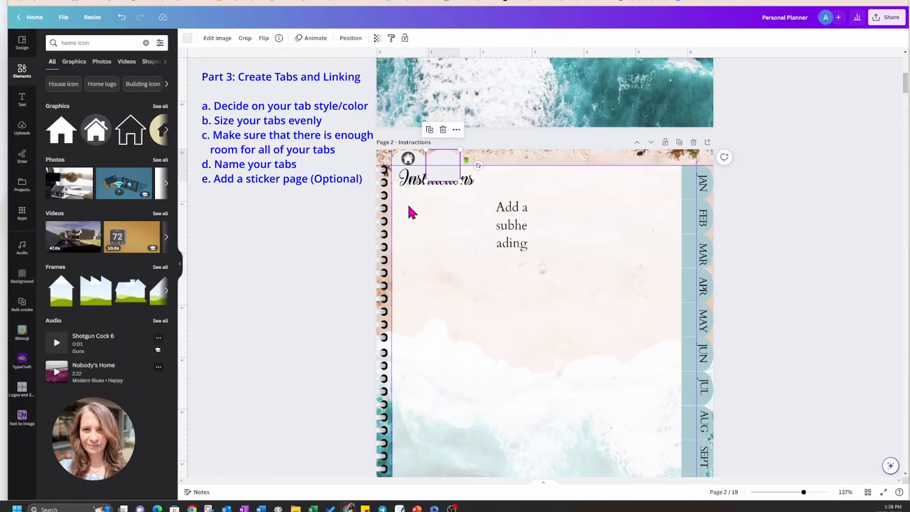
click(187, 40)
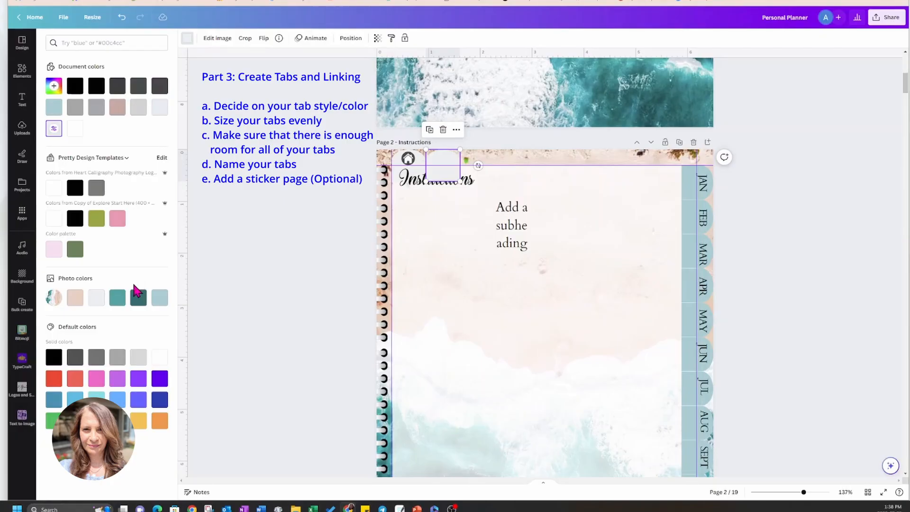
click(118, 310)
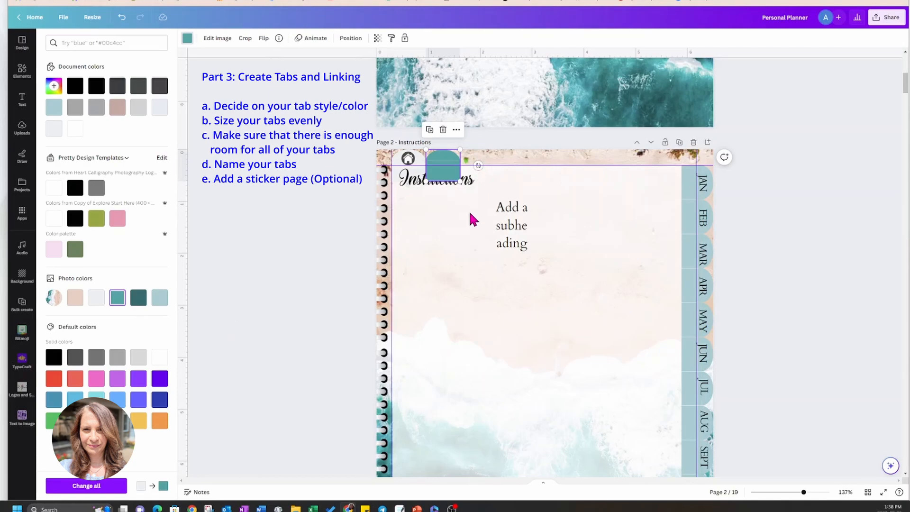
Replace the subheading placeholder text with "Instructions" and set its font size to 12.
click(513, 226)
click(513, 226)
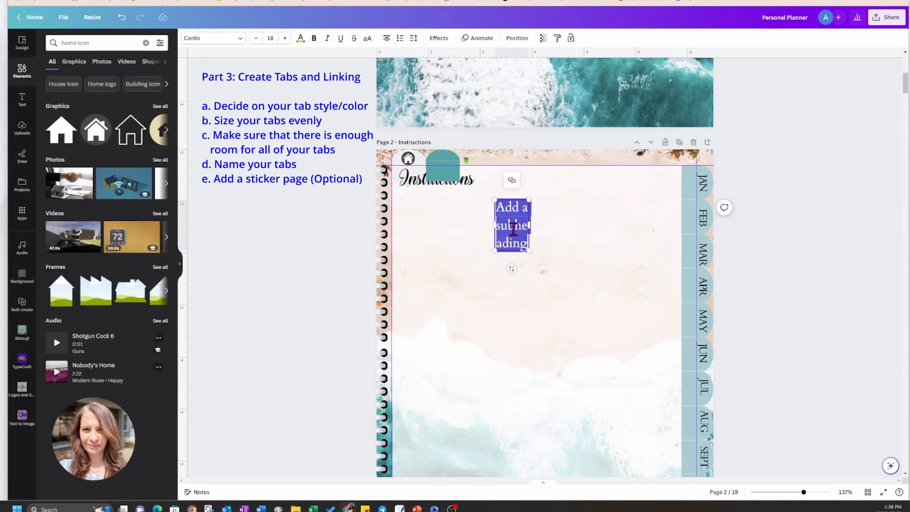
key(BackSpace)
text(I)
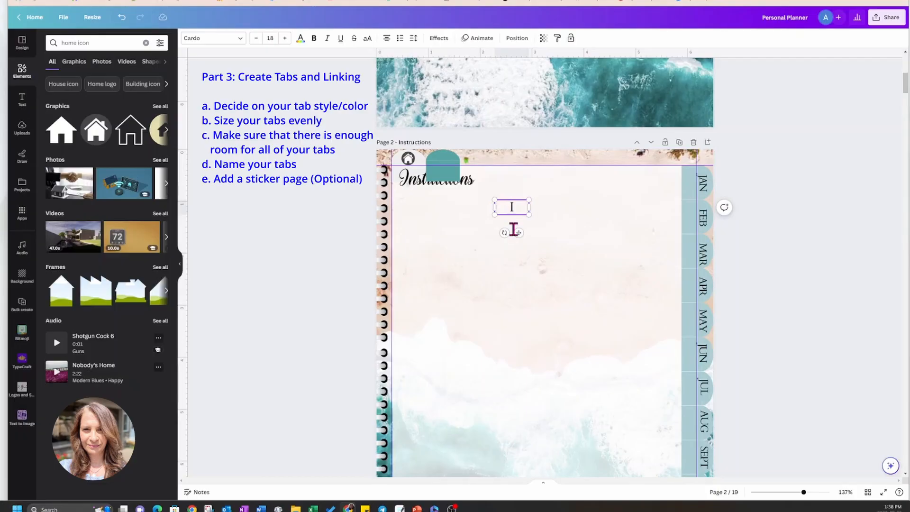
text(nstructions)
click(550, 273)
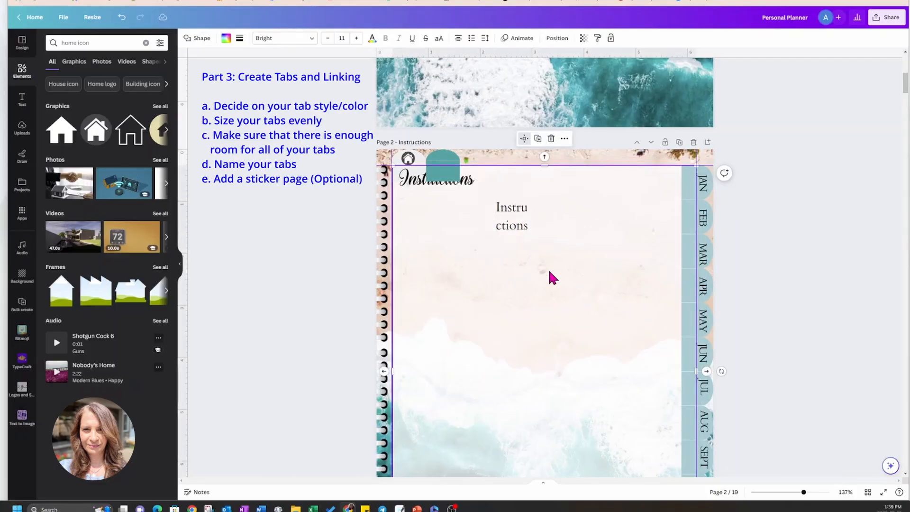
click(522, 228)
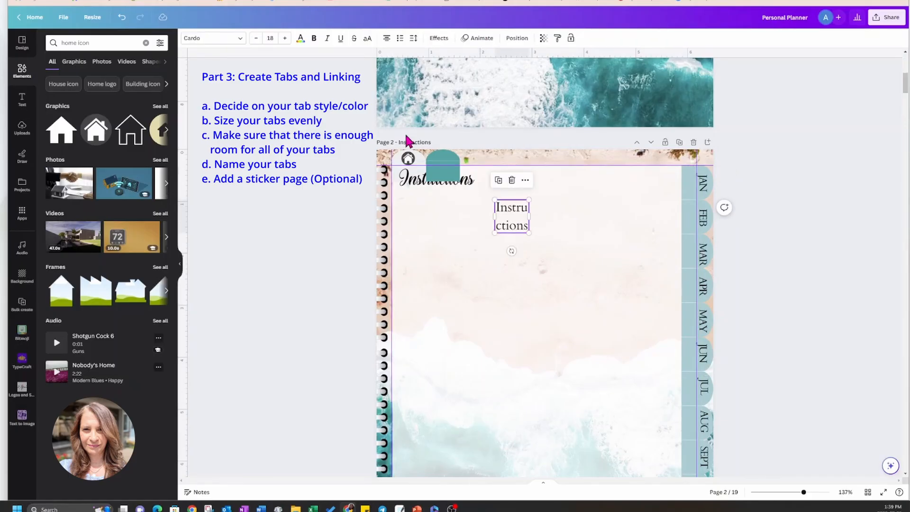
click(275, 38)
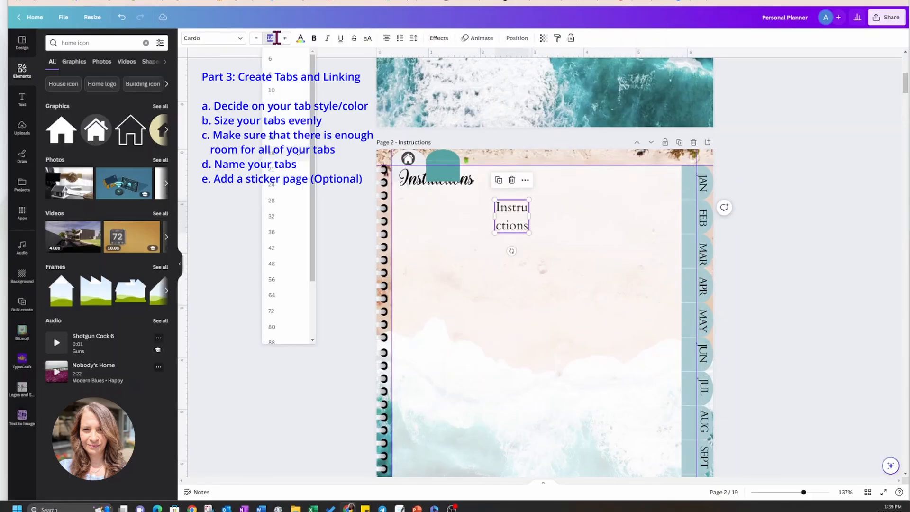
click(280, 110)
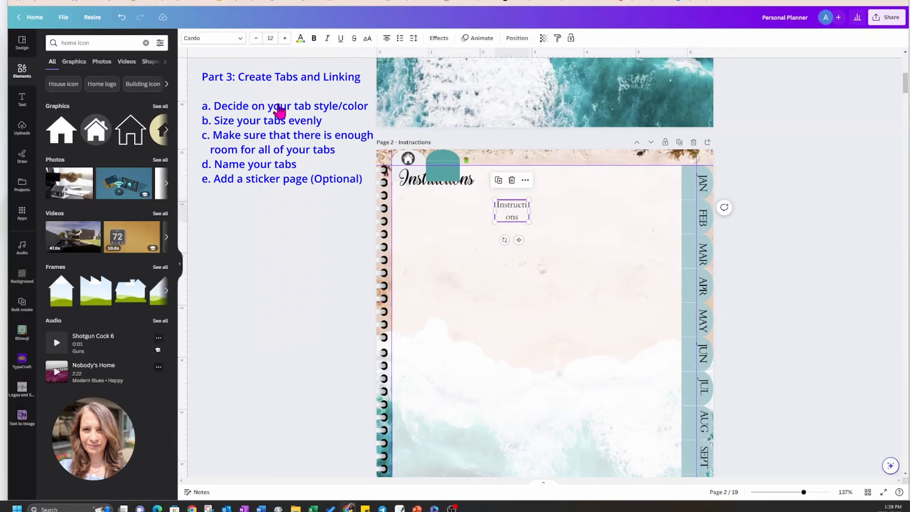
Enlarge the teal tab to about 1 × 1.1 in, widen the small Instructions label to fit one line and place it on the tab.
click(443, 160)
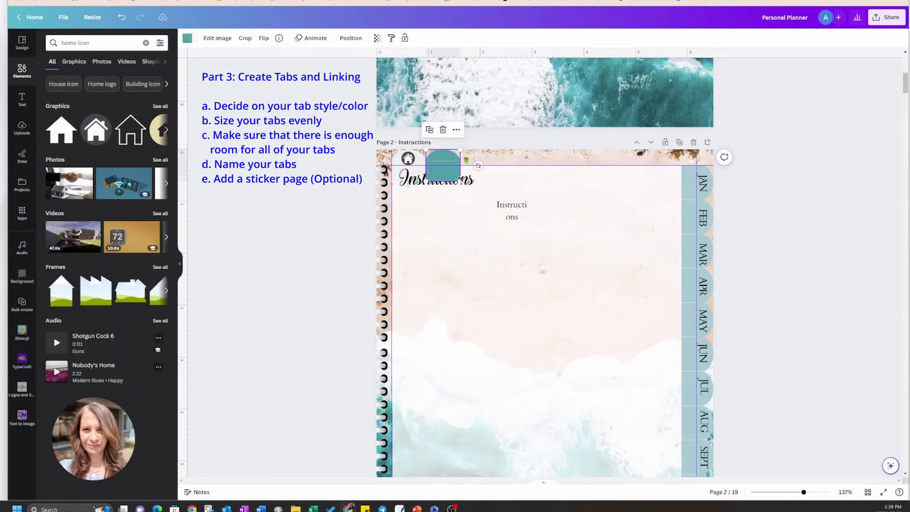
drag(459, 180, 504, 182)
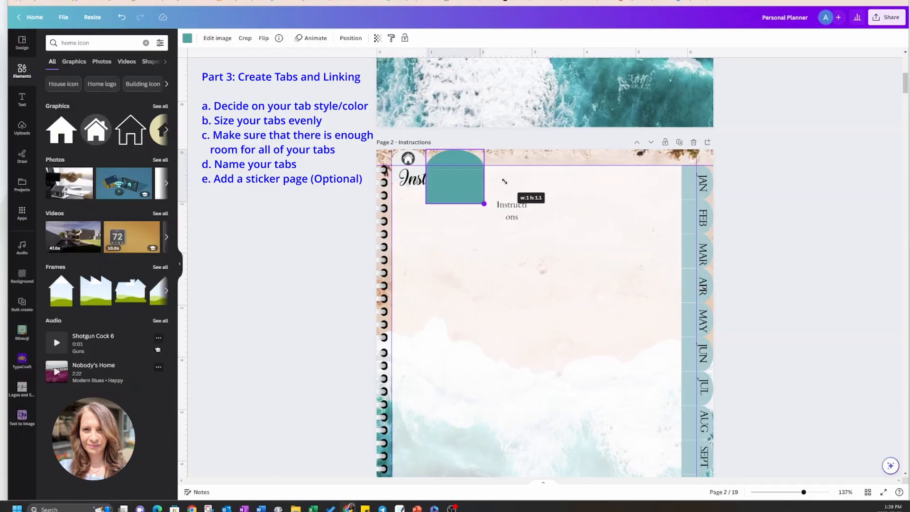
click(522, 209)
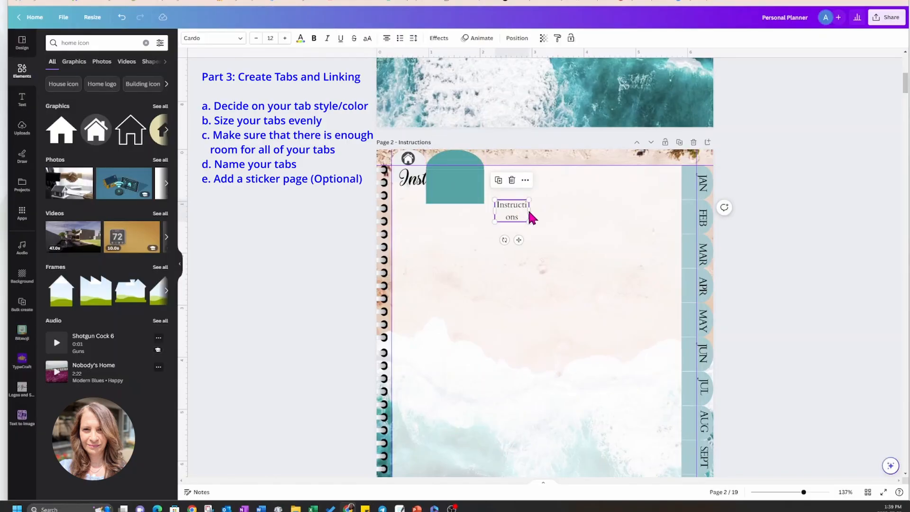
click(529, 212)
click(546, 209)
click(527, 210)
drag(529, 212, 464, 183)
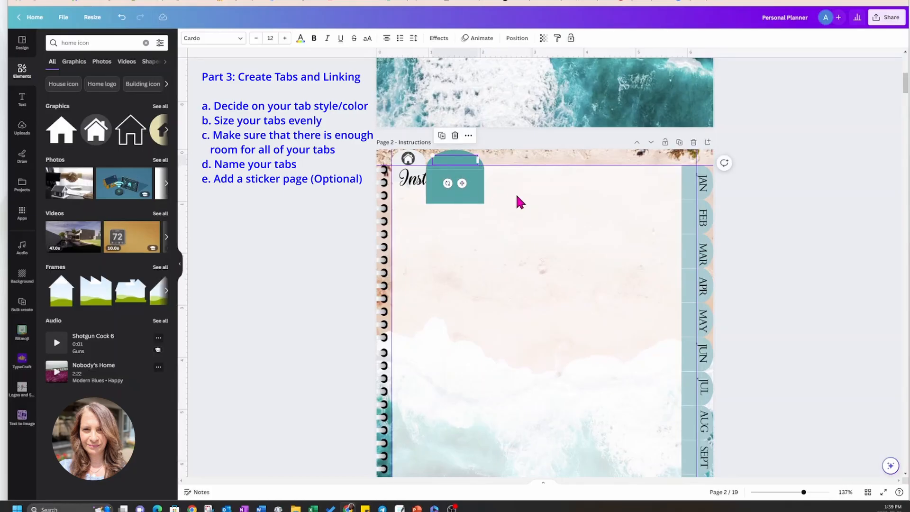
Send the teal tab backward one layer so it sits behind the Instructions label.
click(493, 176)
click(465, 162)
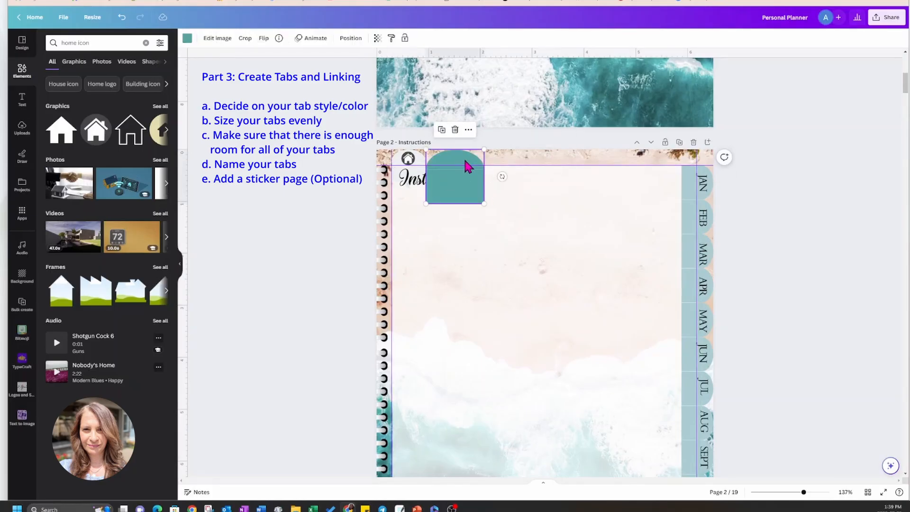
click(469, 129)
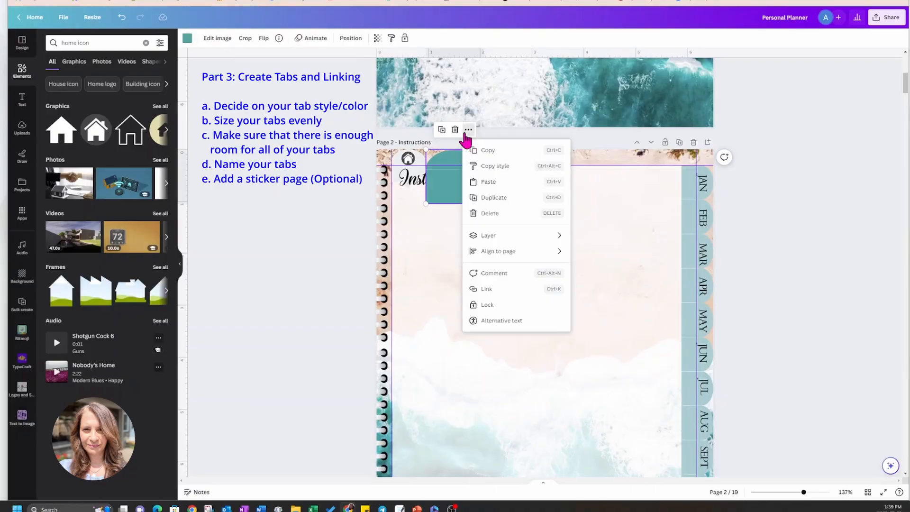
mouse_move(490, 237)
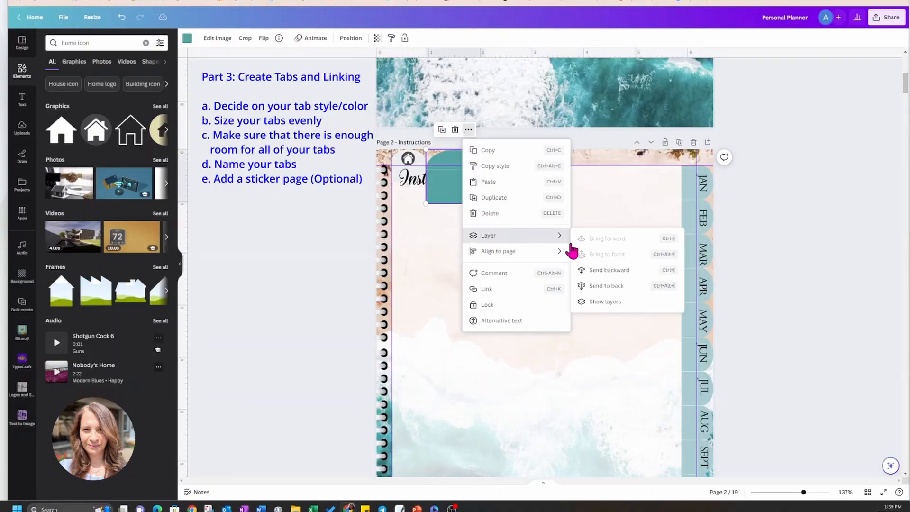
click(592, 274)
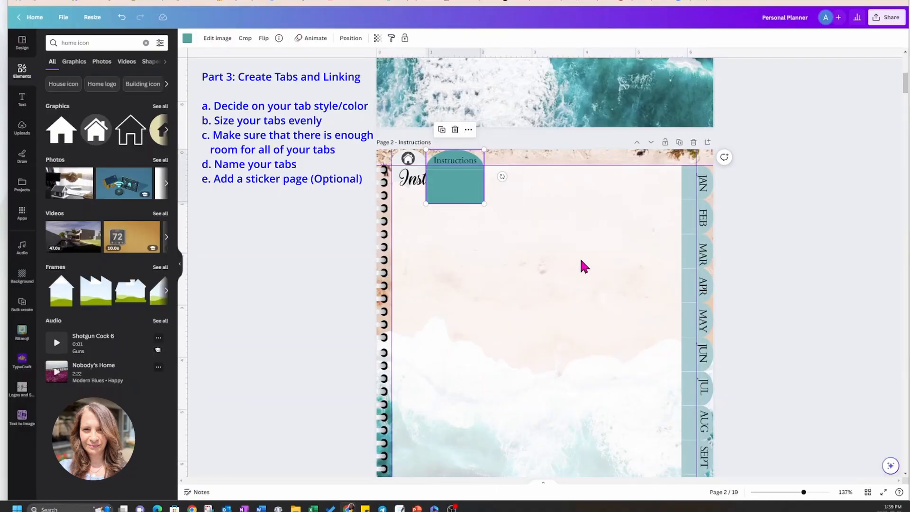
click(580, 259)
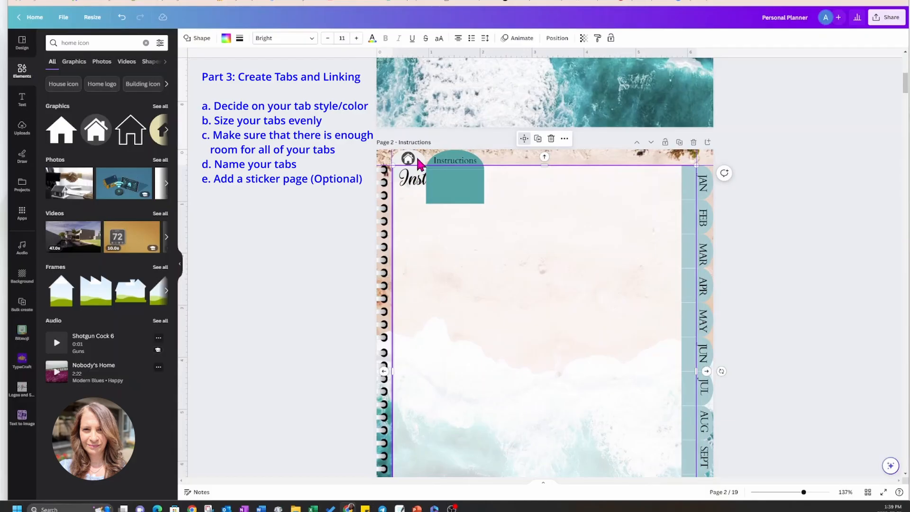
Duplicate the teal Instructions tab and place the copy directly to its right at the same height.
click(455, 194)
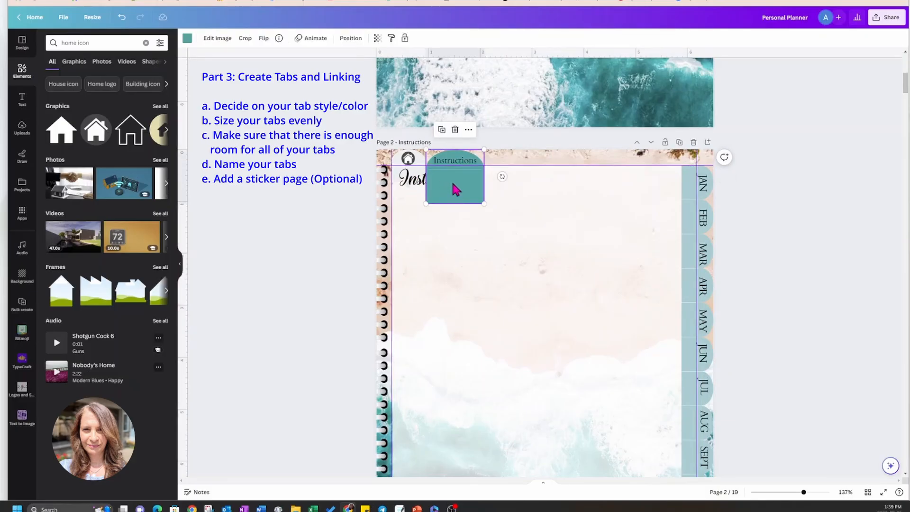
click(441, 130)
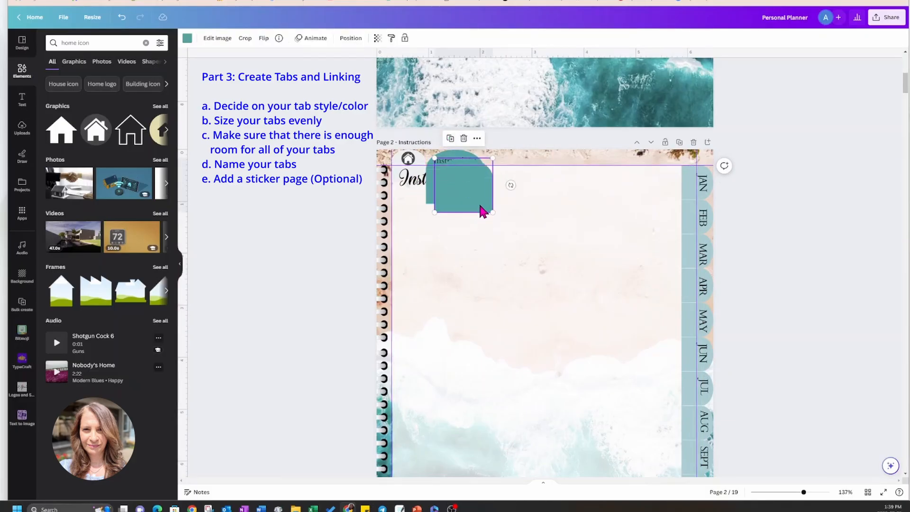
drag(480, 209, 521, 199)
click(525, 240)
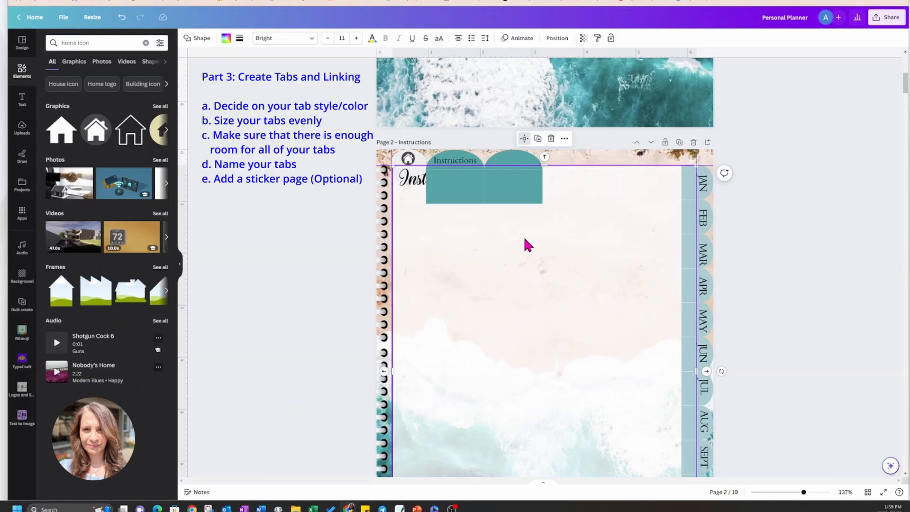
Duplicate the Instructions tab label, place the copy on the second teal tab and change its text to "YTD".
scroll(525, 240, down, 5)
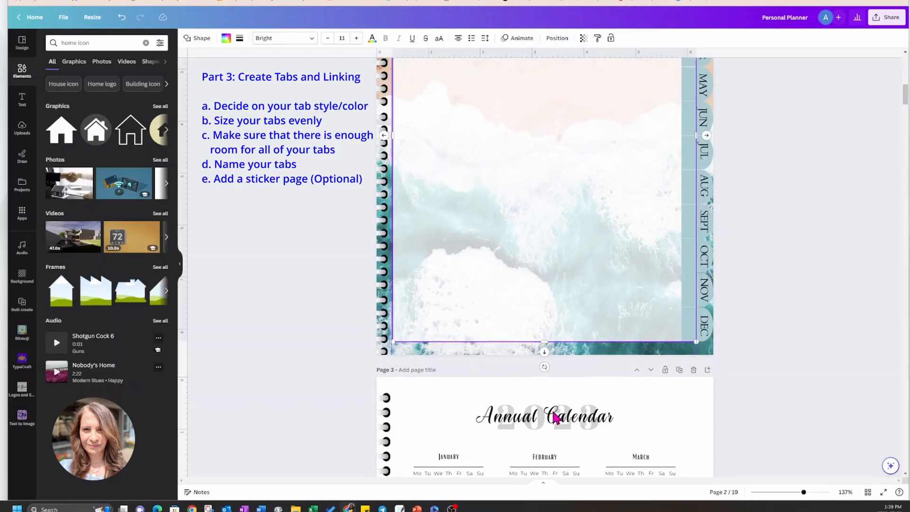
scroll(555, 417, up, 6)
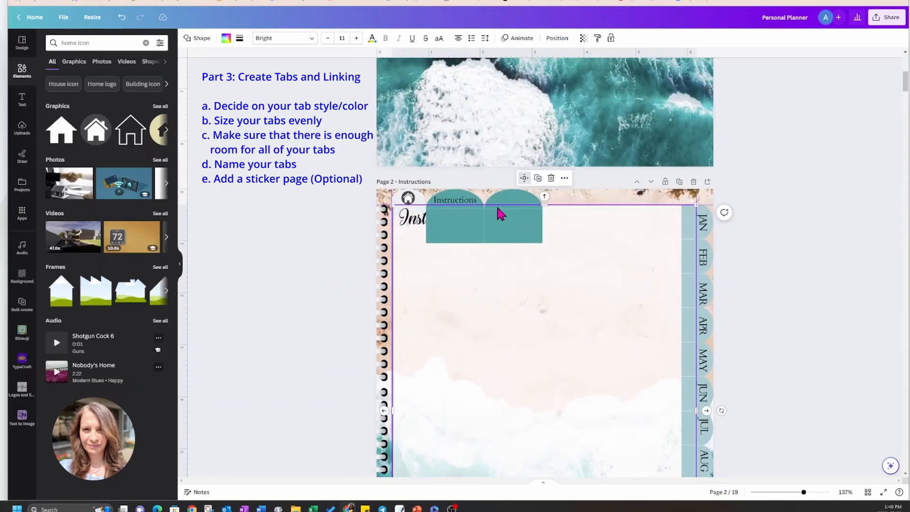
click(449, 205)
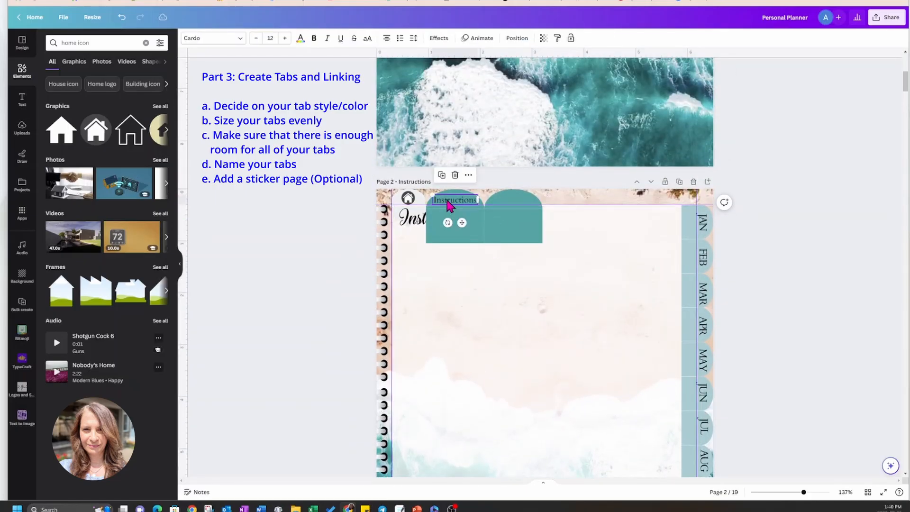
click(441, 175)
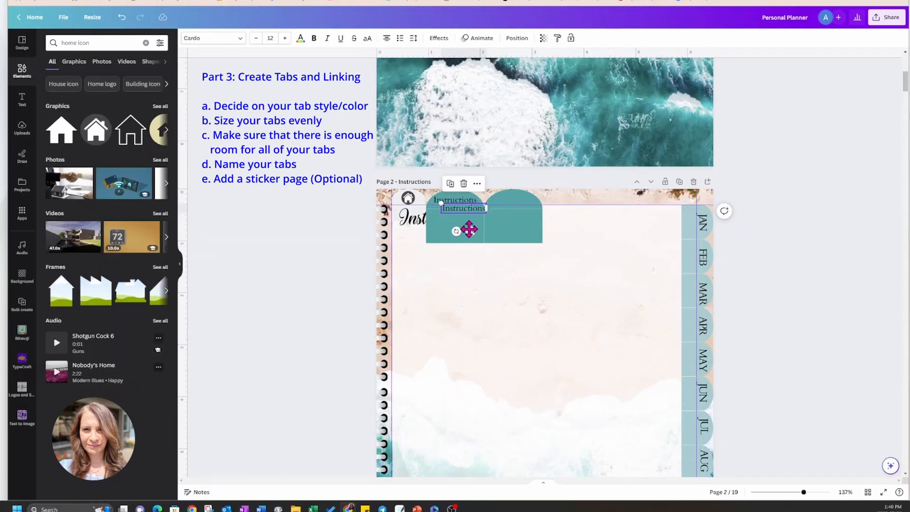
drag(470, 231, 520, 223)
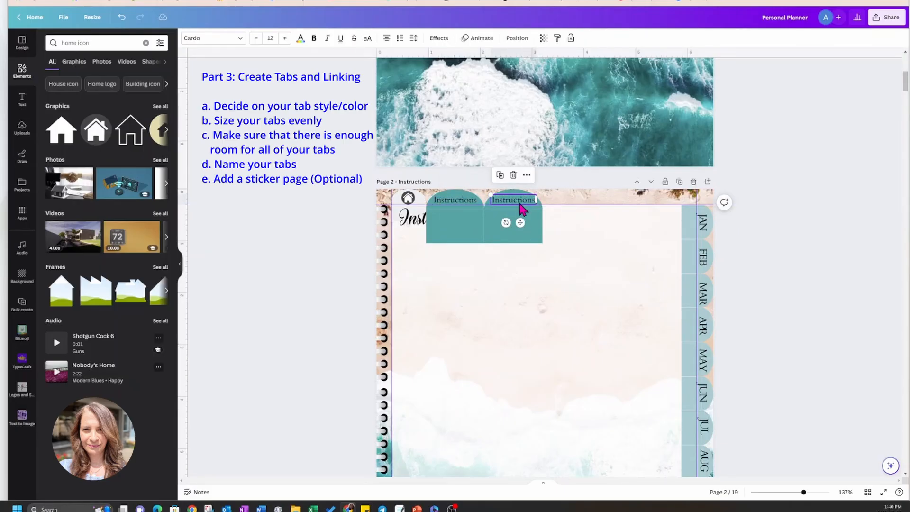
double_click(519, 200)
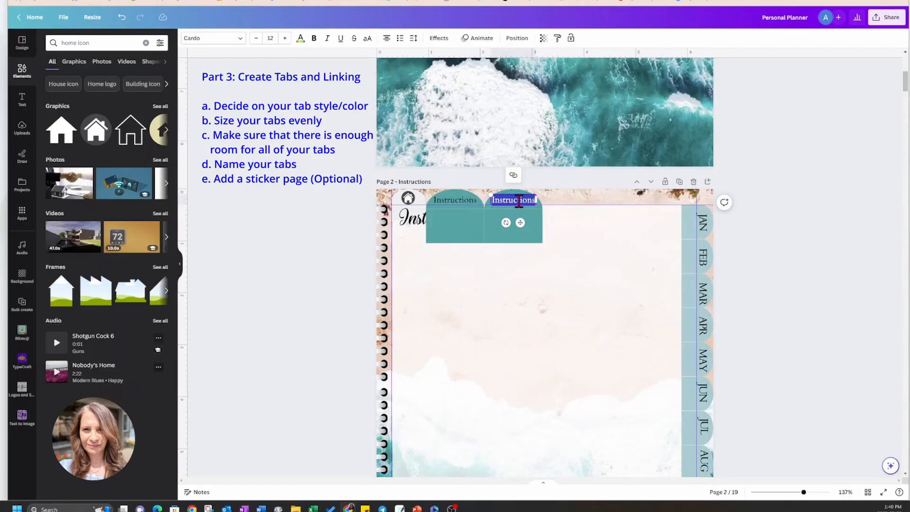
text(YTD)
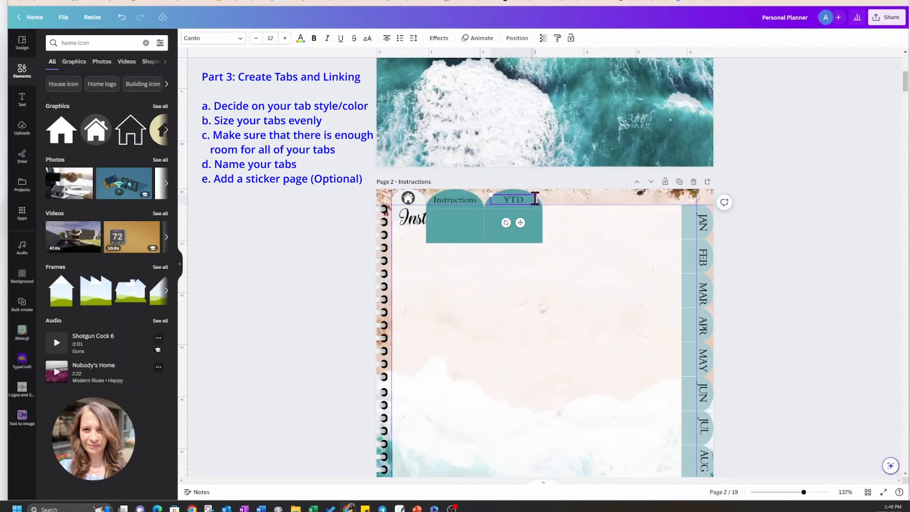
Narrow the YTD text box, shrink the second teal tab proportionally and center the label on it.
drag(536, 200, 528, 200)
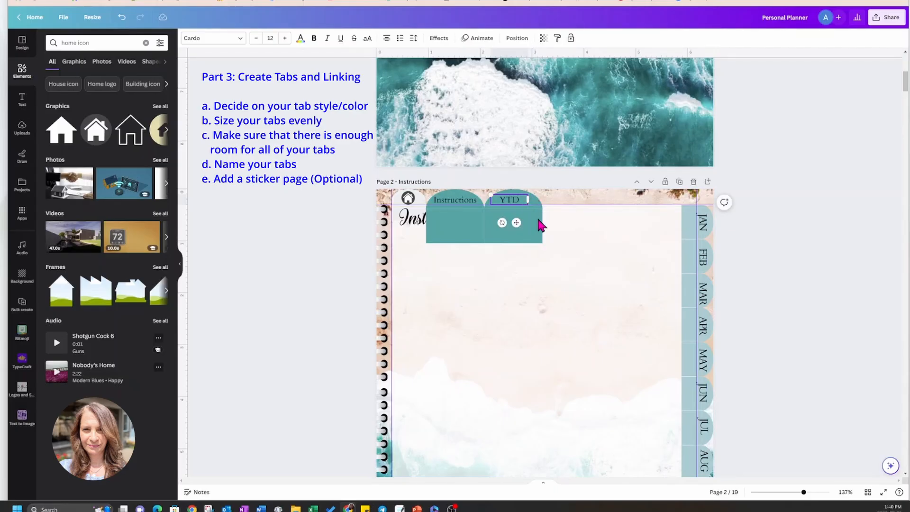
click(540, 224)
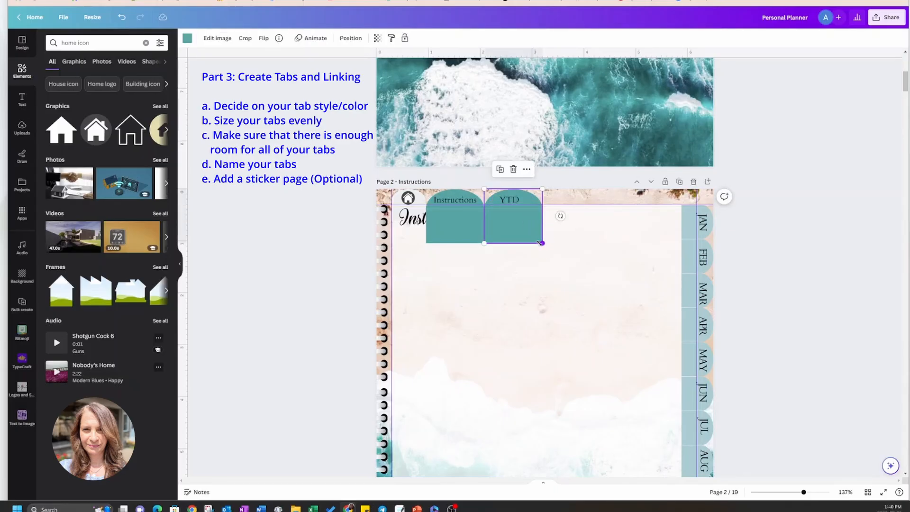
drag(541, 242, 523, 235)
click(515, 196)
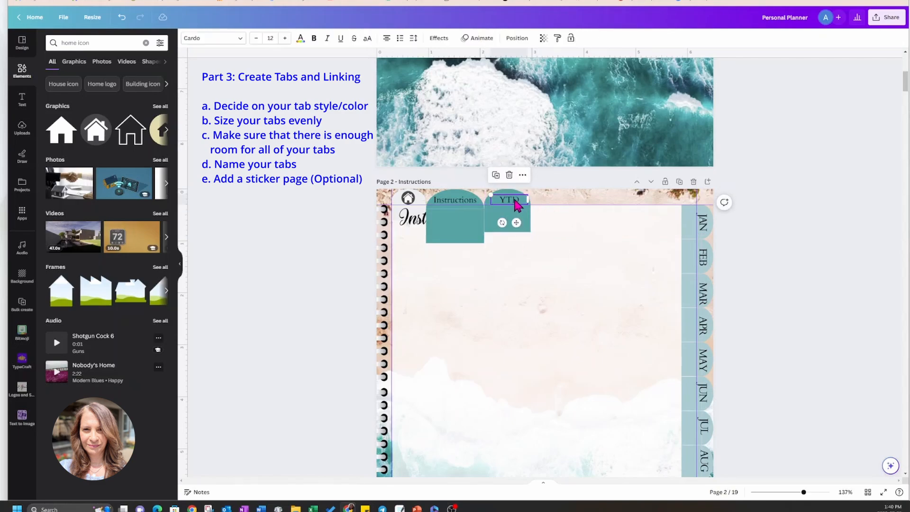
drag(515, 200, 514, 202)
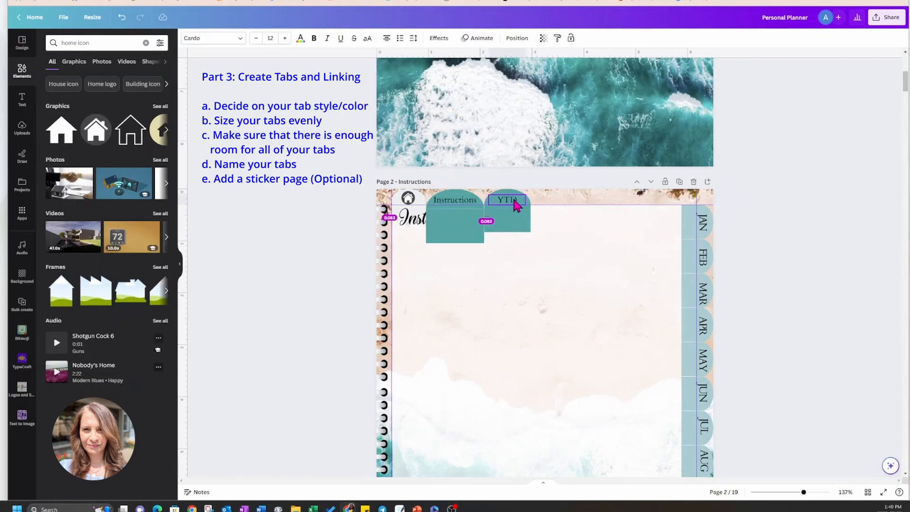
drag(513, 201, 513, 201)
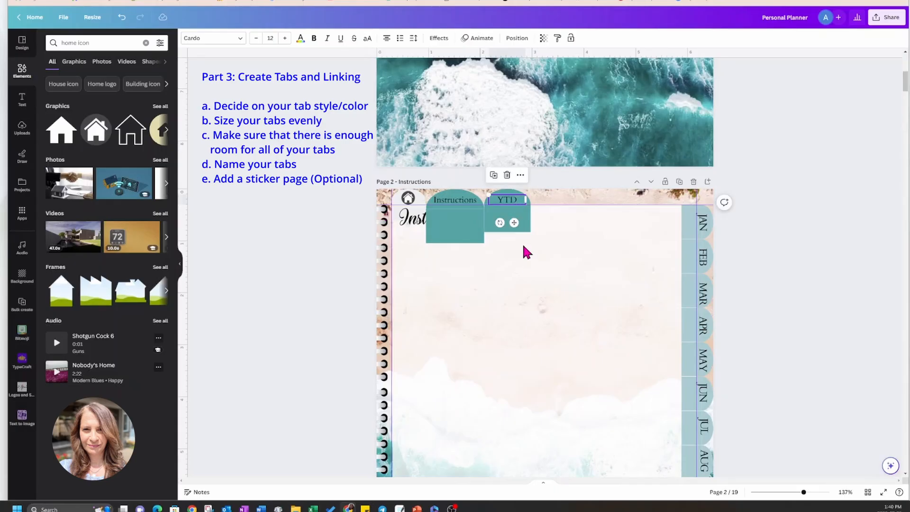
click(527, 260)
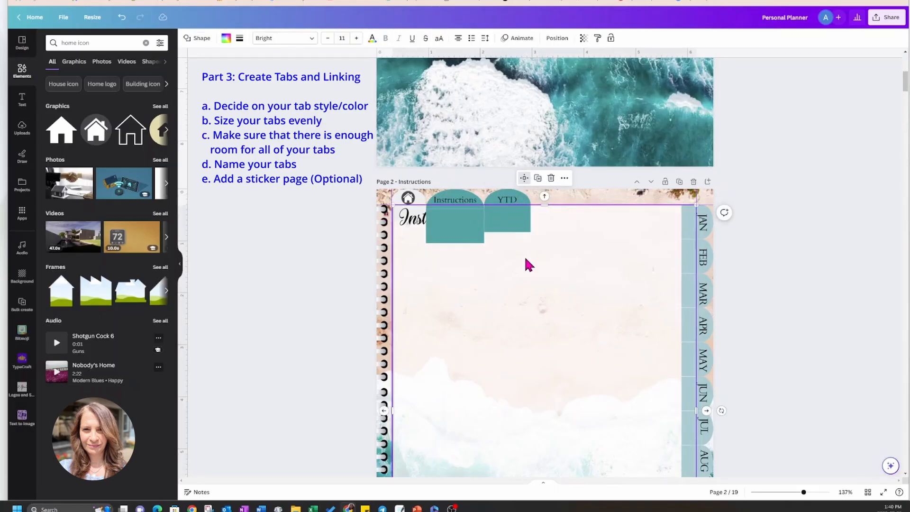
Duplicate the teal YTD tab shape and place the copy directly to its right at the same height.
click(518, 221)
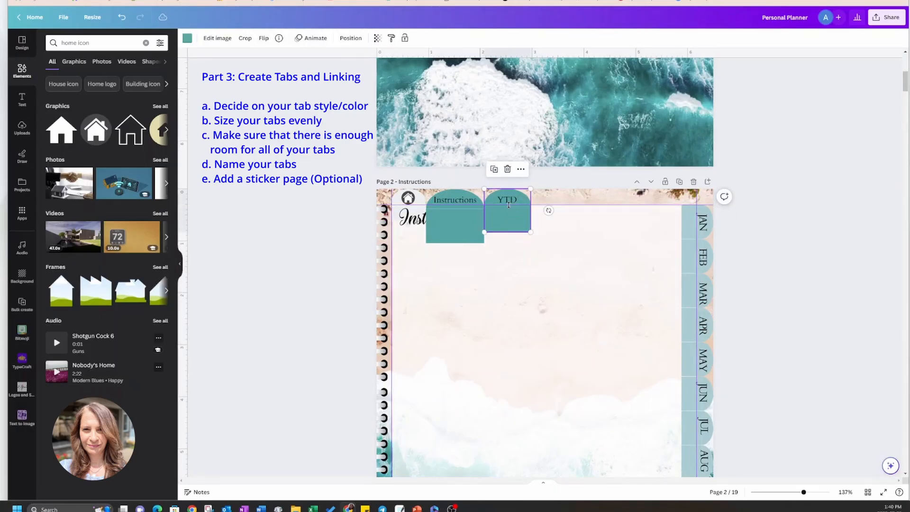
click(494, 170)
drag(519, 234, 901, 321)
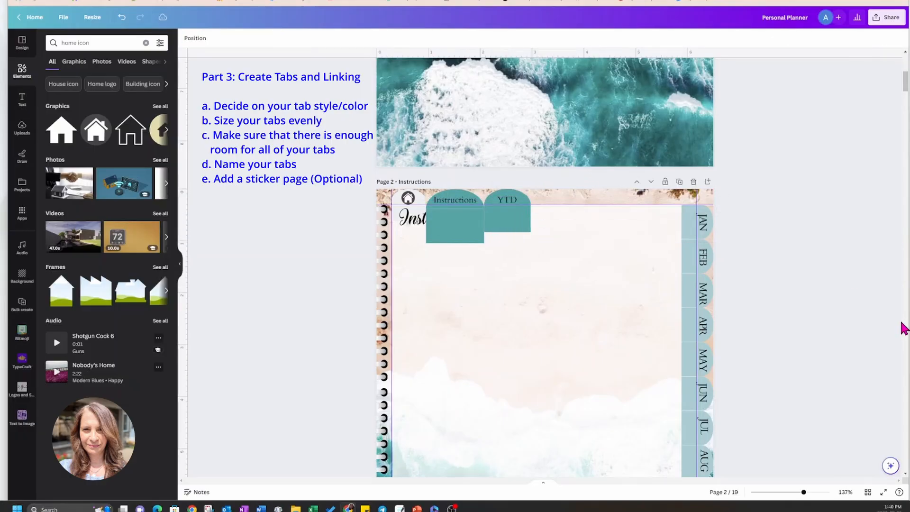
click(121, 18)
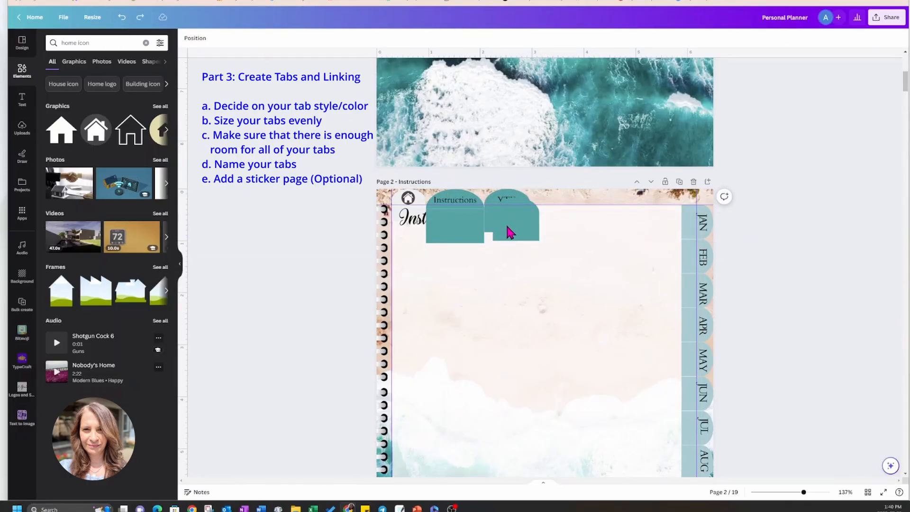
drag(508, 230, 549, 225)
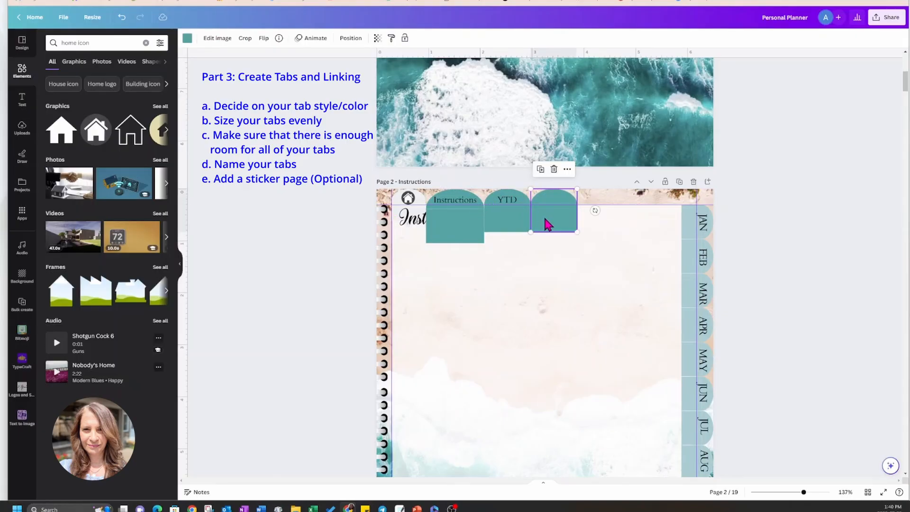
Duplicate the YTD label, place the copy on the third teal tab and change its text to "Notes".
click(511, 201)
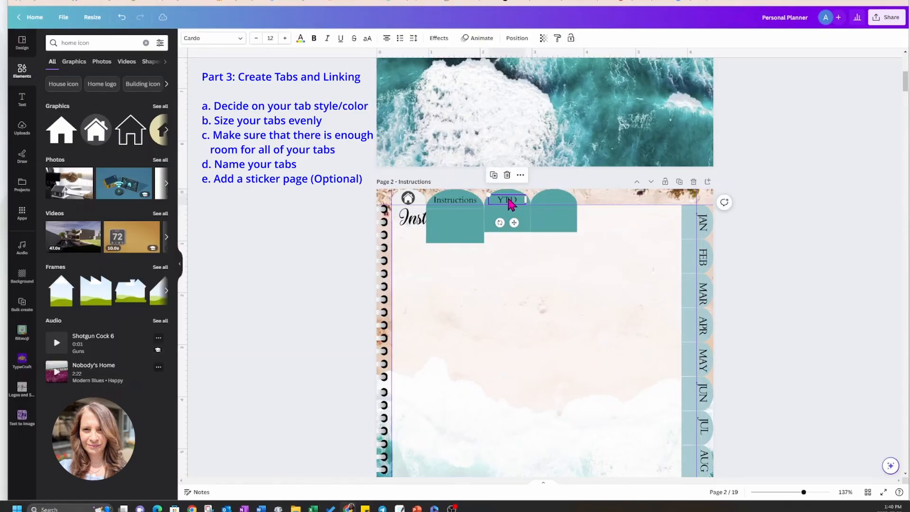
click(494, 176)
drag(522, 231, 561, 218)
double_click(563, 200)
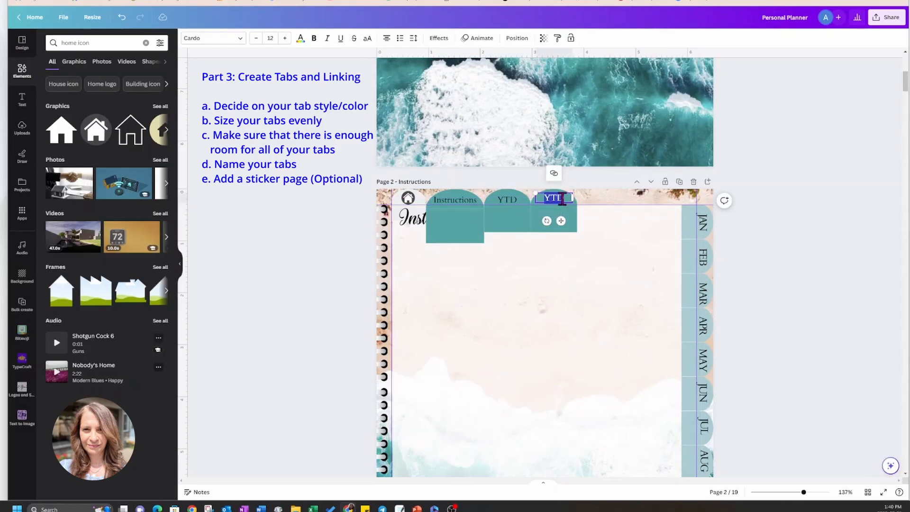
text(Note)
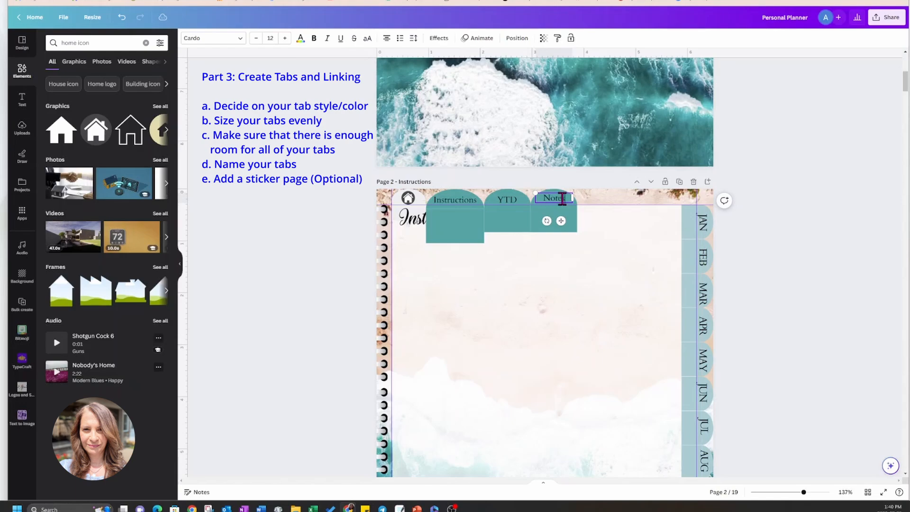
text(s)
click(576, 262)
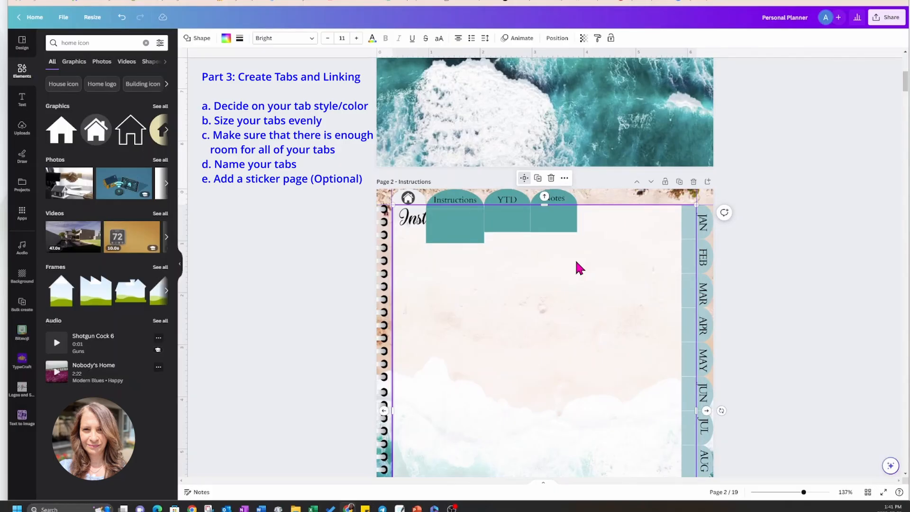
Duplicate the teal YTD tab shape again and place the copy directly right of the Notes tab at the same height.
click(537, 179)
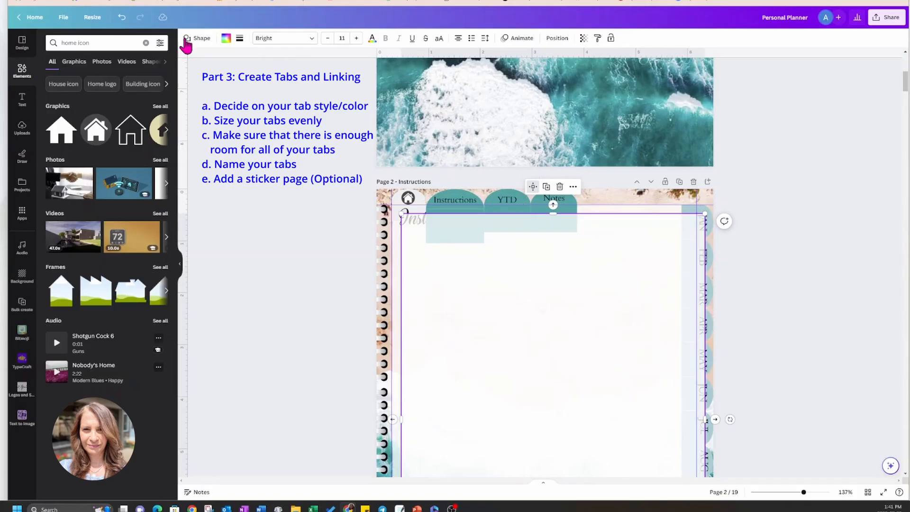
click(122, 17)
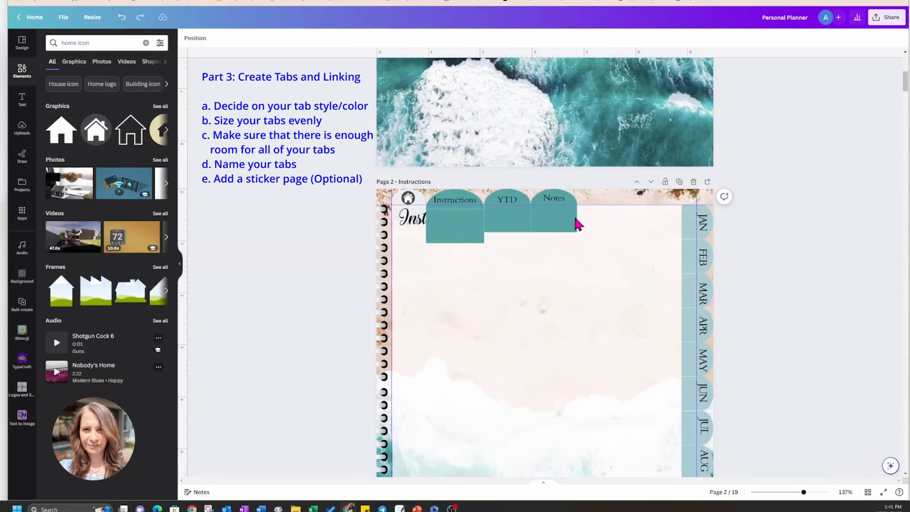
click(565, 197)
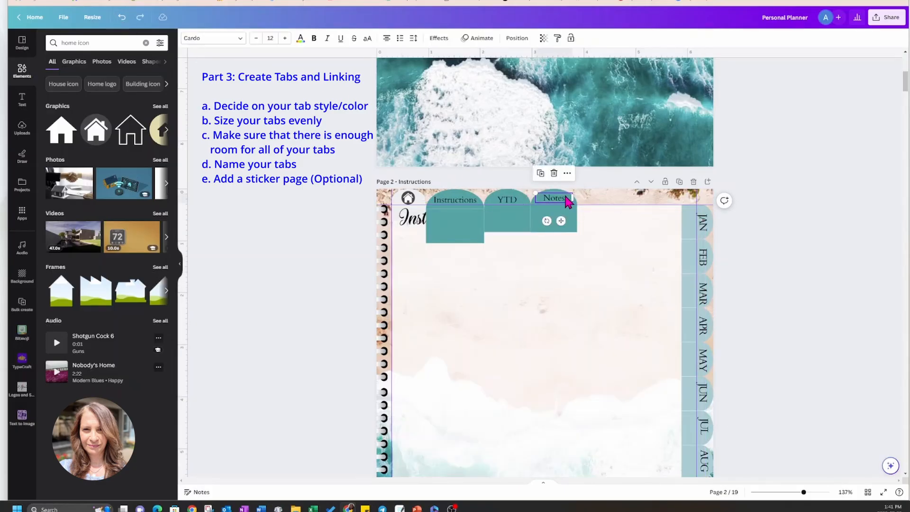
click(527, 202)
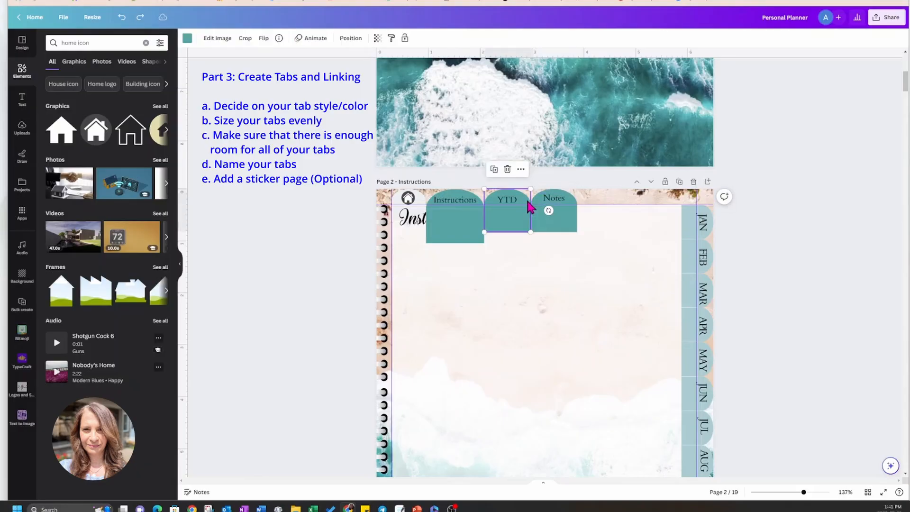
click(494, 171)
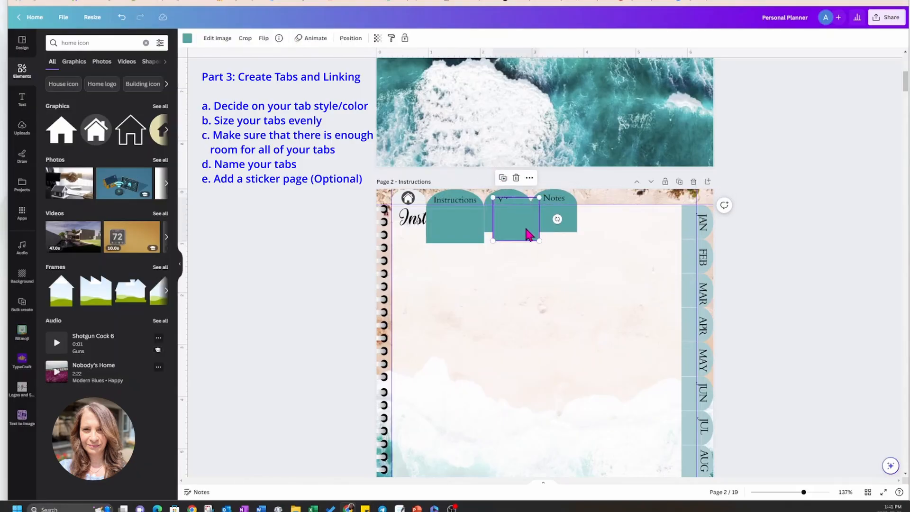
drag(523, 225, 607, 217)
Duplicate the Notes label, place the copy on the fourth teal tab and change its text to "Stickers".
click(554, 198)
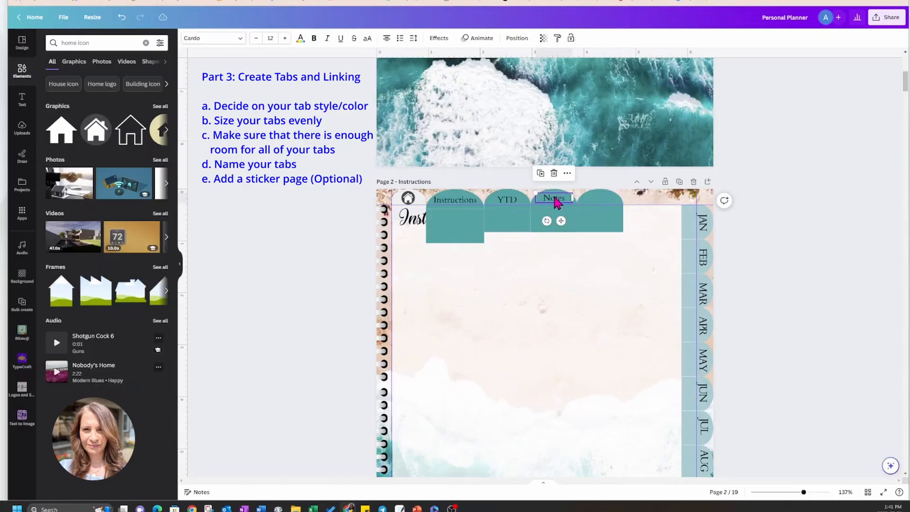
click(540, 175)
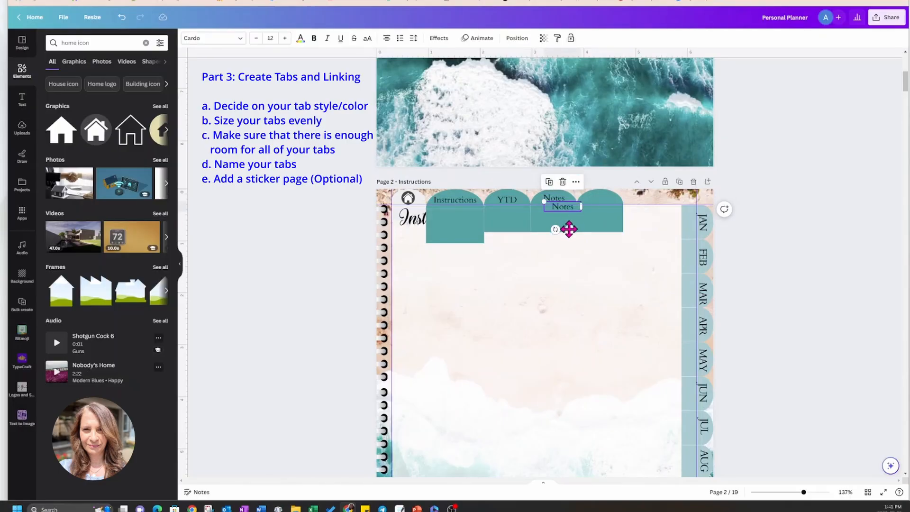
drag(569, 228, 607, 221)
double_click(607, 197)
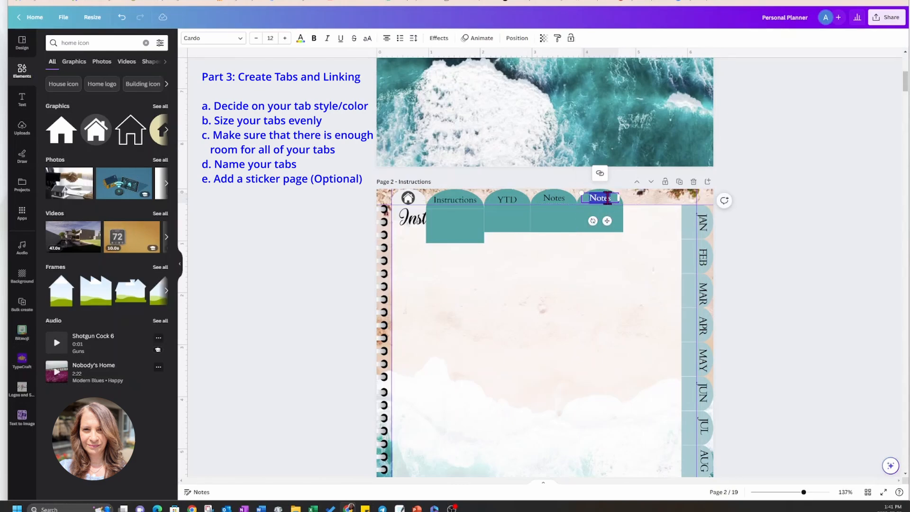
text(Stic)
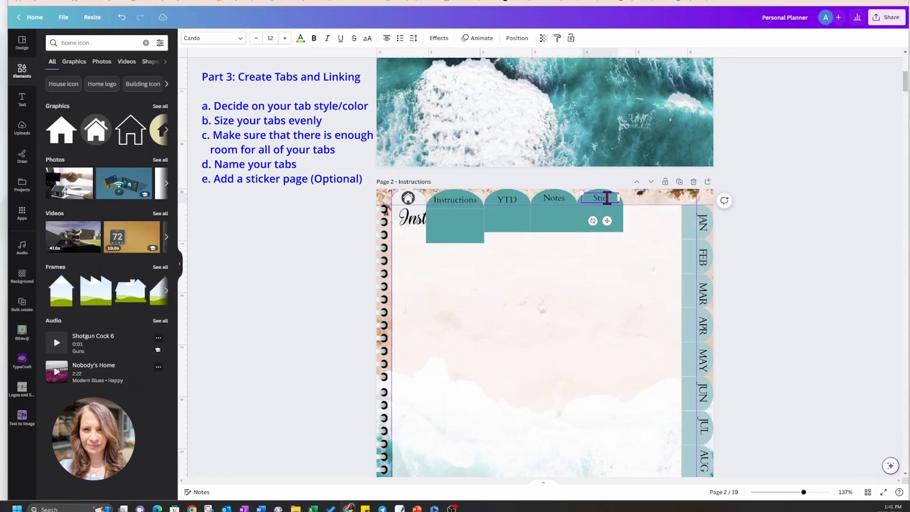
text(kers)
click(598, 294)
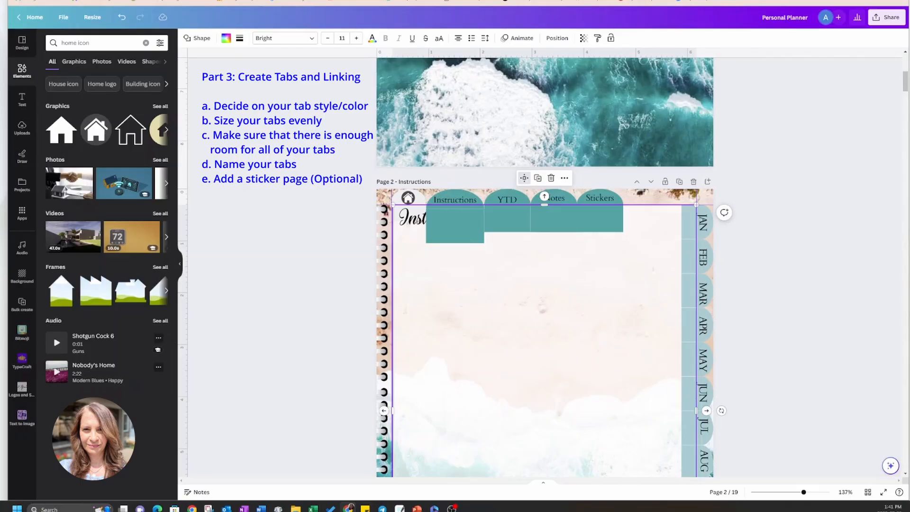
Examine the full Instructions page and a close-up of it, checking the layout of the top tabs and month side tabs.
click(545, 485)
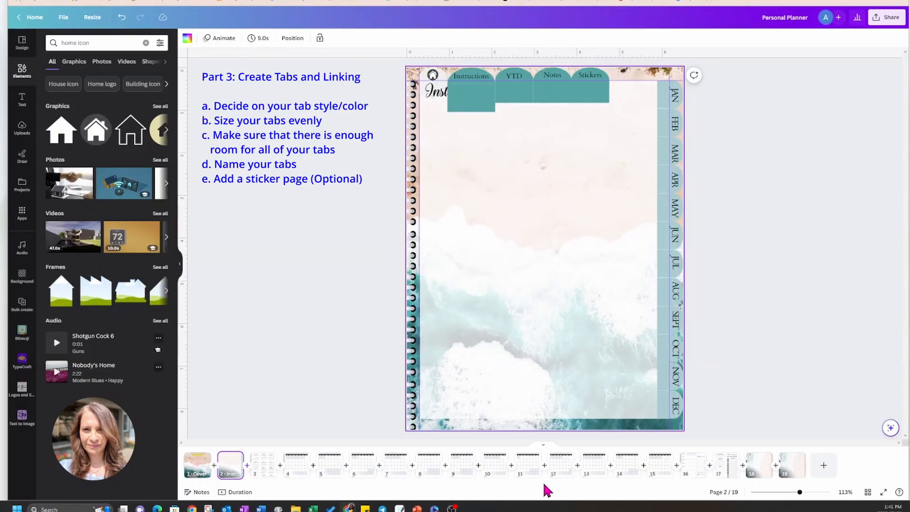
click(758, 247)
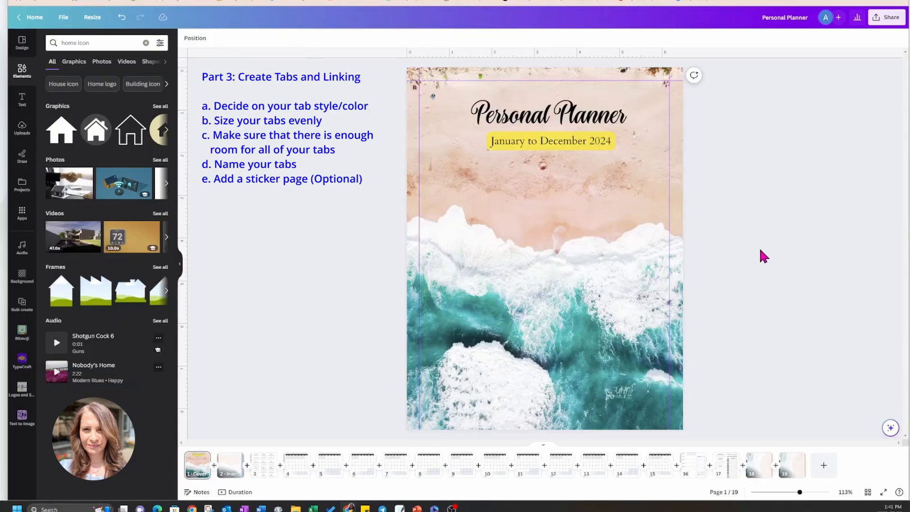
click(544, 446)
click(735, 493)
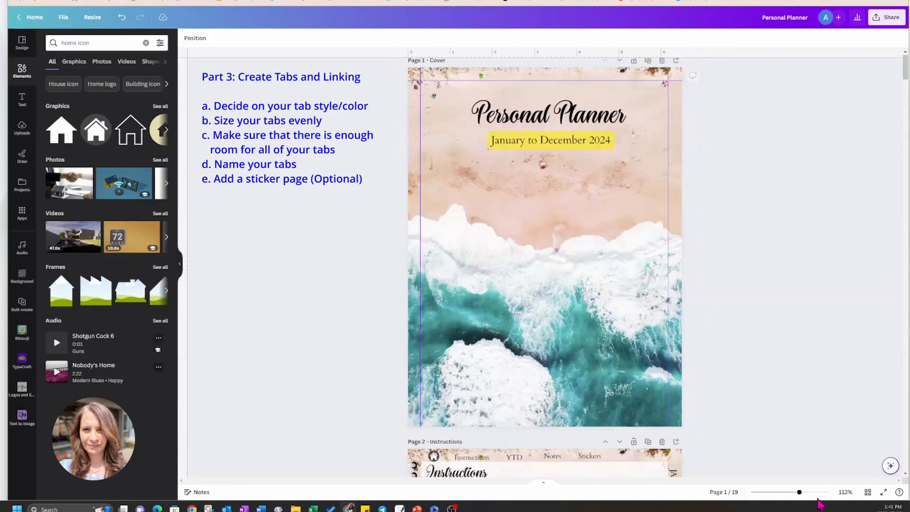
scroll(769, 427, down, 5)
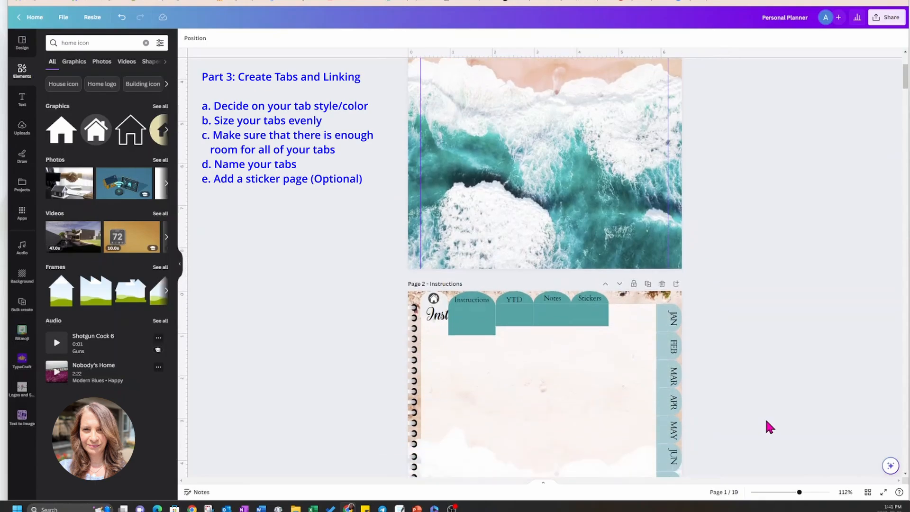
drag(799, 493, 812, 495)
scroll(839, 395, down, 1)
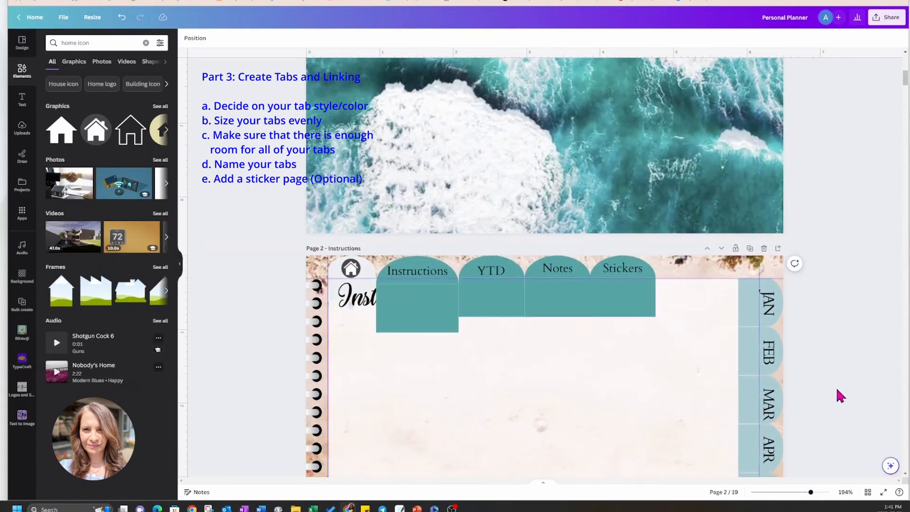
scroll(848, 354, down, 1)
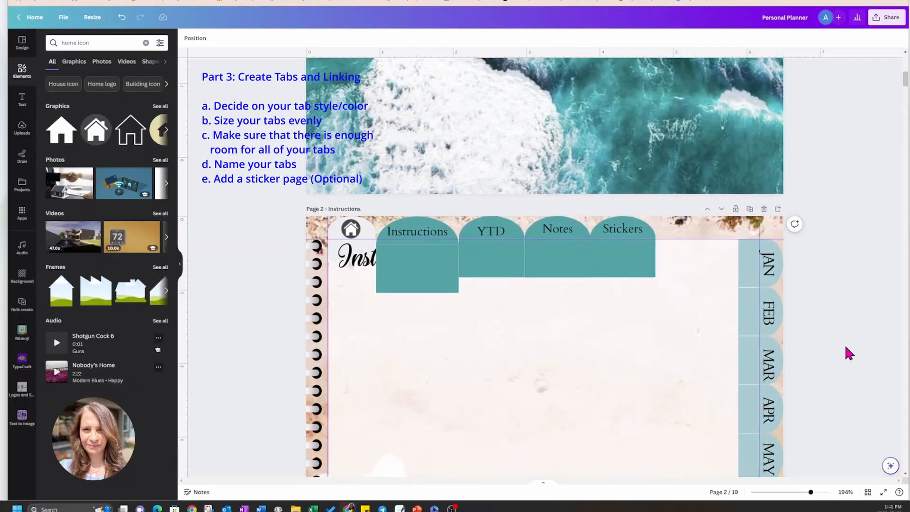
scroll(848, 354, down, 4)
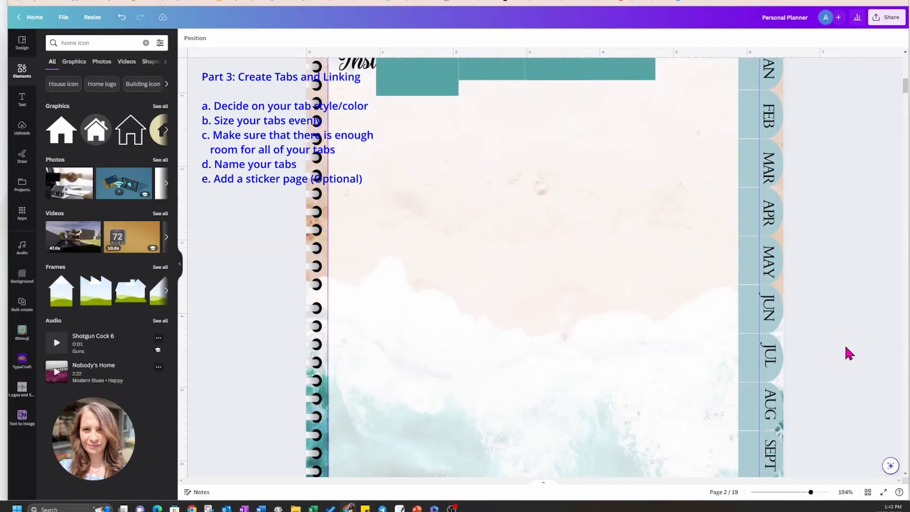
scroll(849, 354, up, 2)
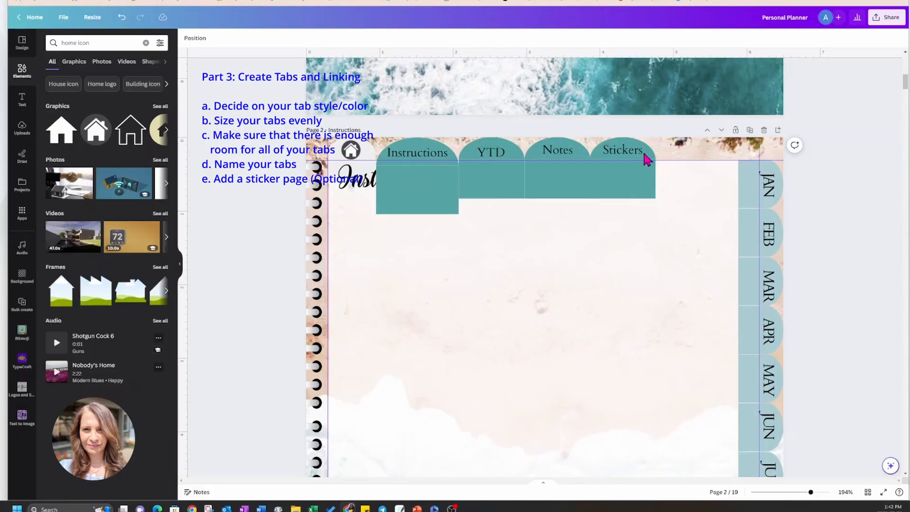
Enlarge the YTD, Notes and Stickers tab shapes together proportionally until they match the size of the Instructions tab.
click(519, 156)
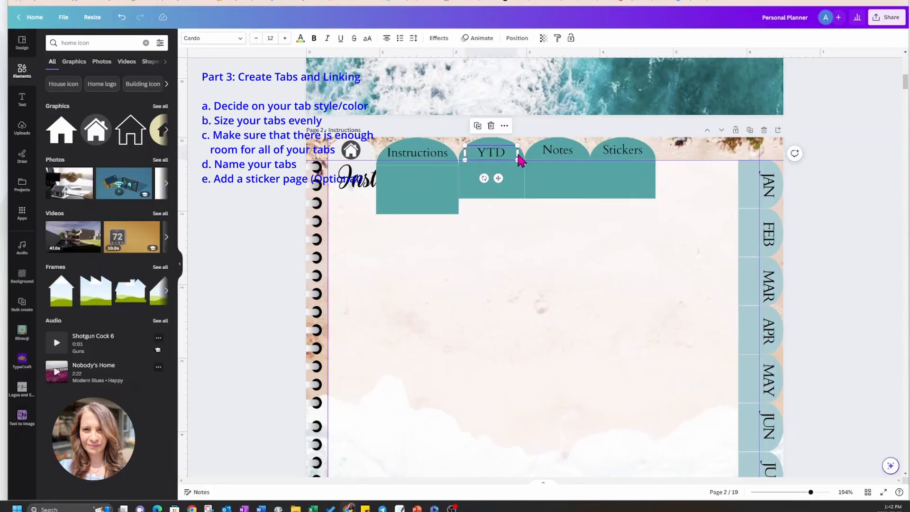
click(498, 141)
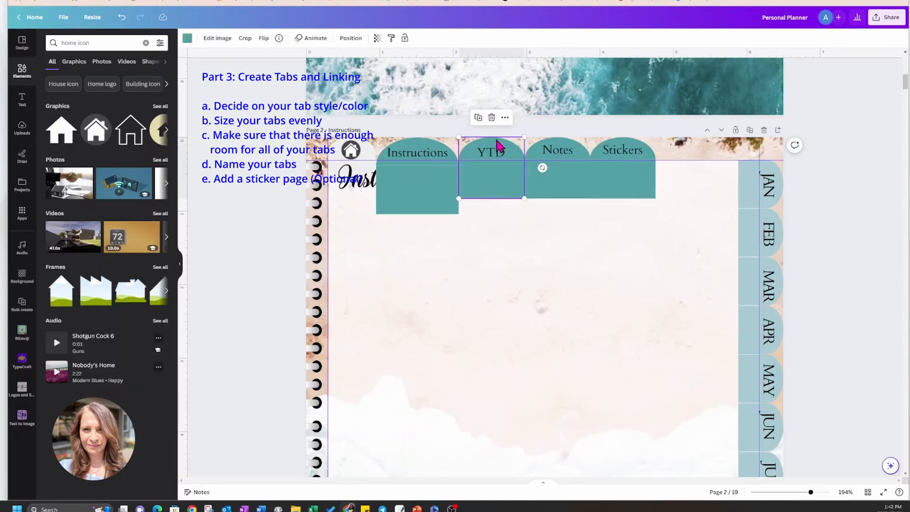
shift+click(576, 149)
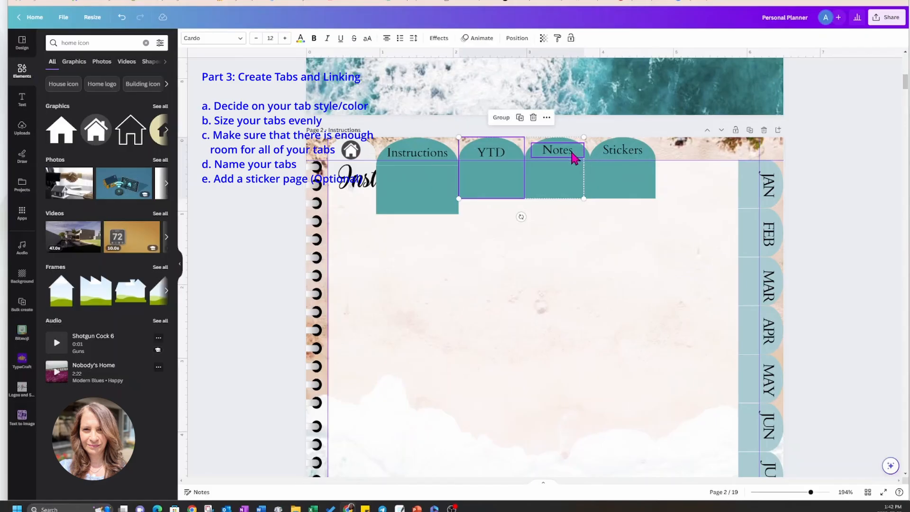
click(659, 148)
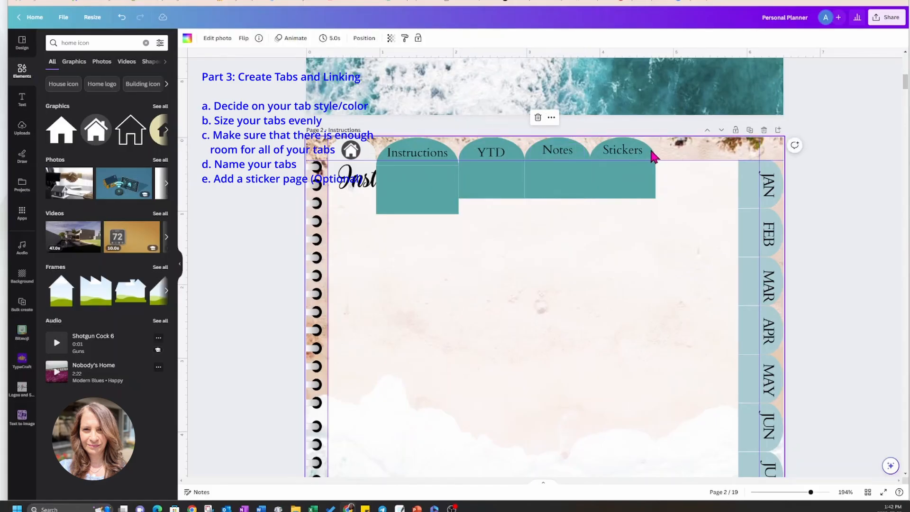
click(650, 185)
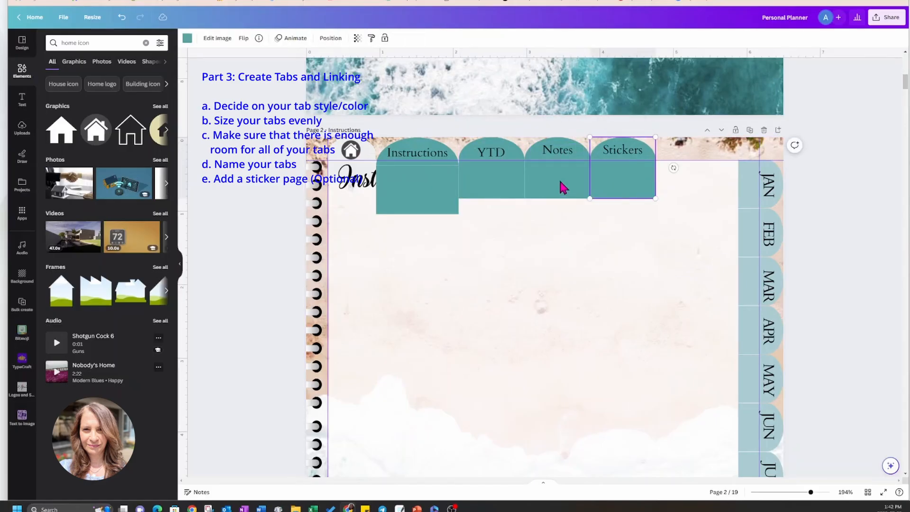
shift+click(562, 187)
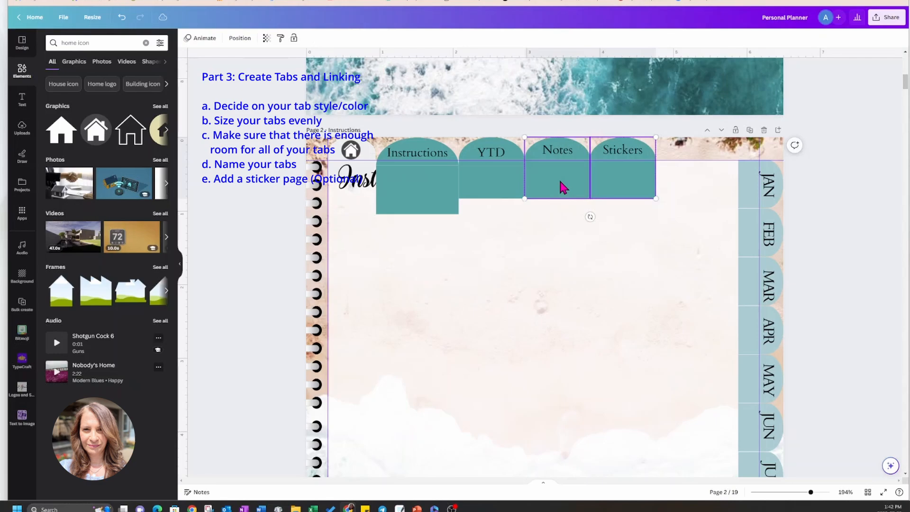
shift+click(490, 183)
drag(656, 198, 704, 225)
Move the Stickers and Notes labels to the right so each is centered on its enlarged tab.
click(576, 158)
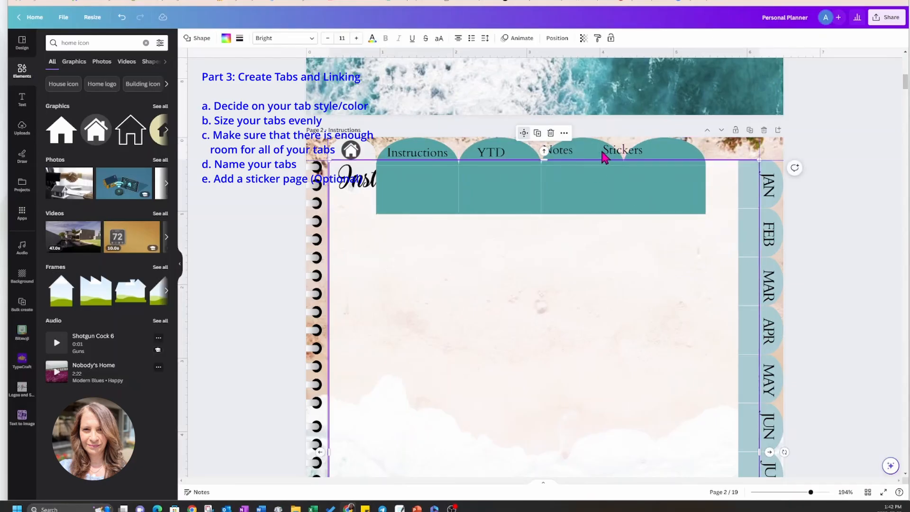
click(616, 157)
drag(616, 156, 655, 150)
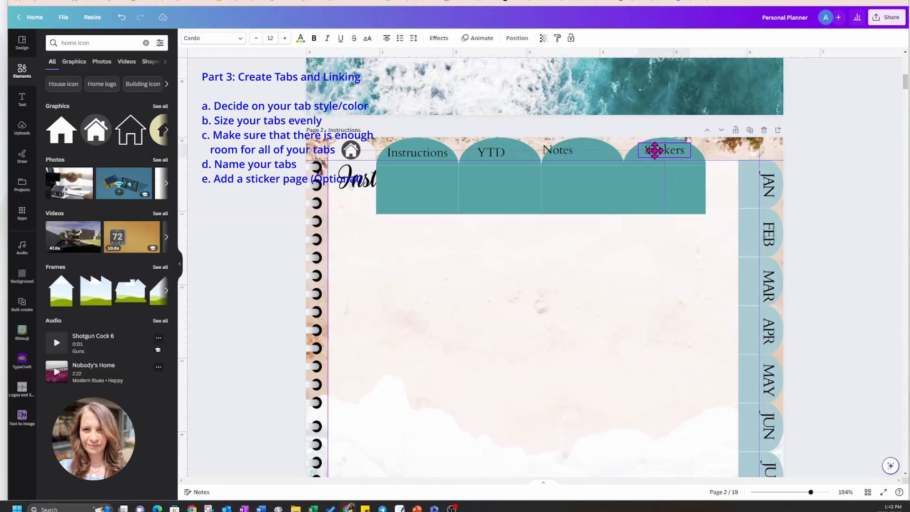
click(562, 153)
drag(562, 152, 583, 152)
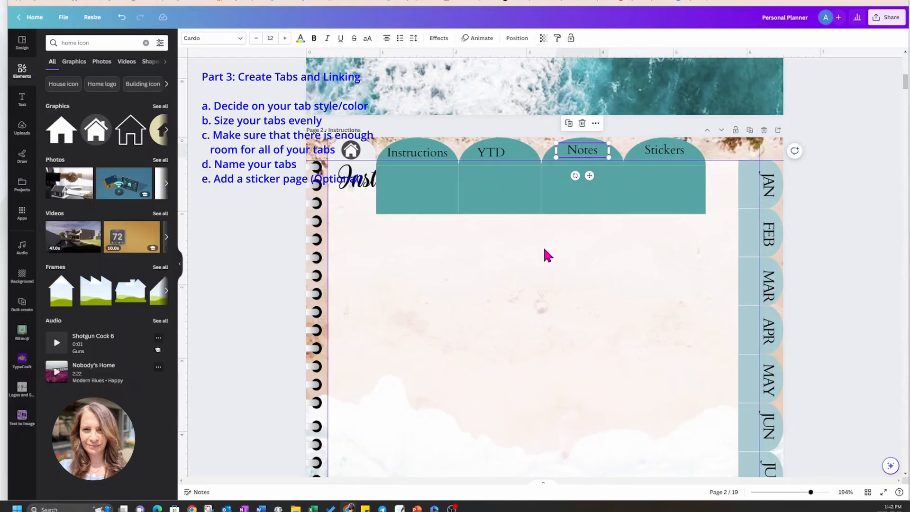
Move the four teal tab shapes together to the right so the Stickers tab ends near the month side tabs.
click(429, 194)
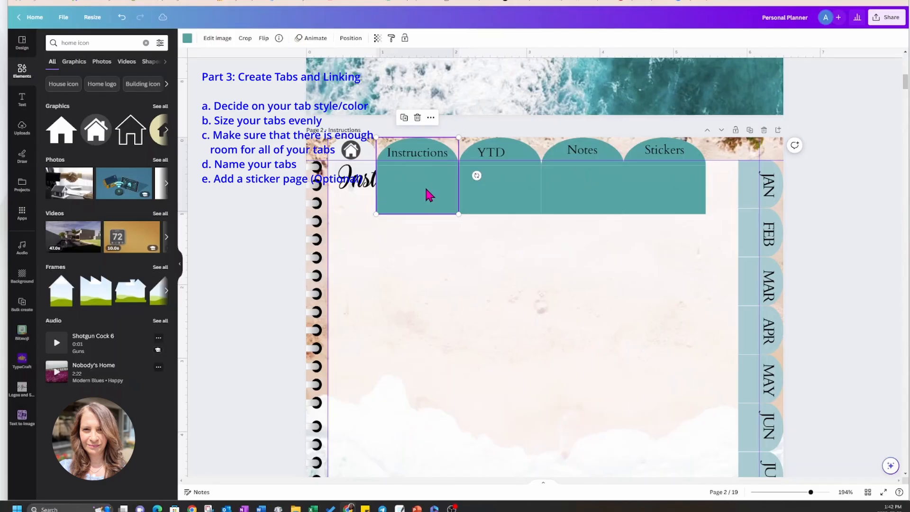
shift+click(503, 190)
shift+click(552, 188)
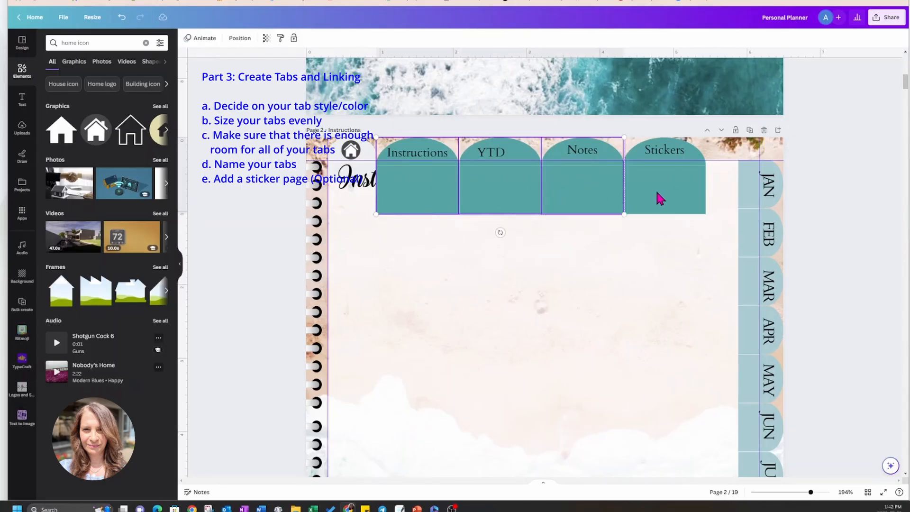
shift+click(656, 188)
drag(606, 193, 631, 191)
Widen the light home tab shape to meet the Instructions tab and center the home icon on it.
click(370, 156)
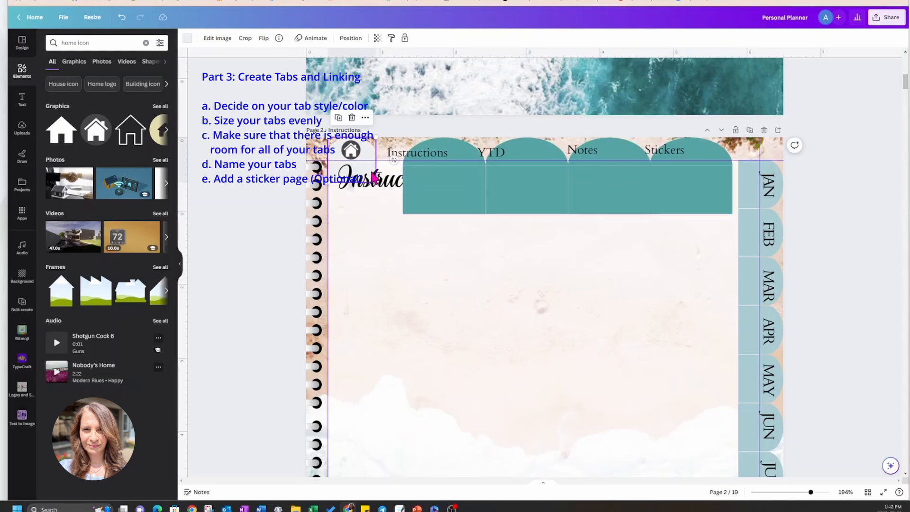
drag(376, 183, 406, 202)
click(352, 151)
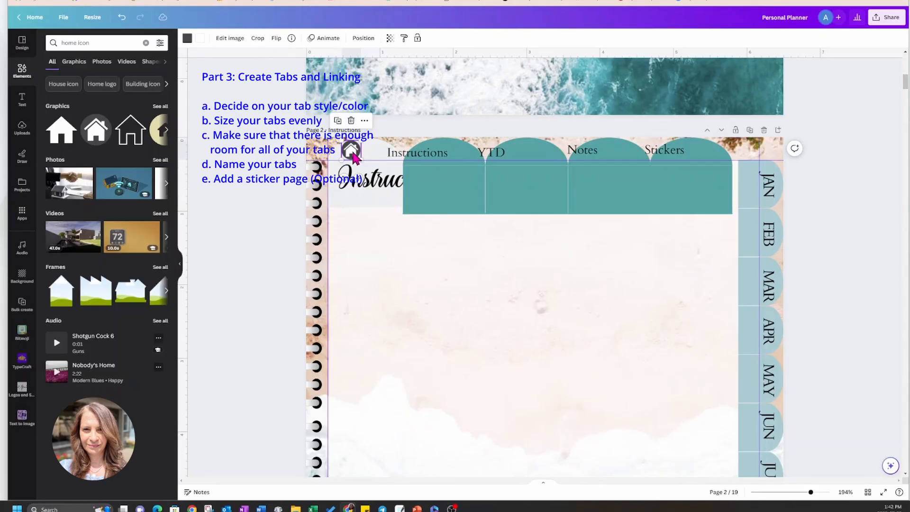
drag(352, 151, 419, 156)
Move the Instructions, YTD, Notes and Stickers labels to the right so each is centered on its teal tab.
click(412, 159)
click(498, 157)
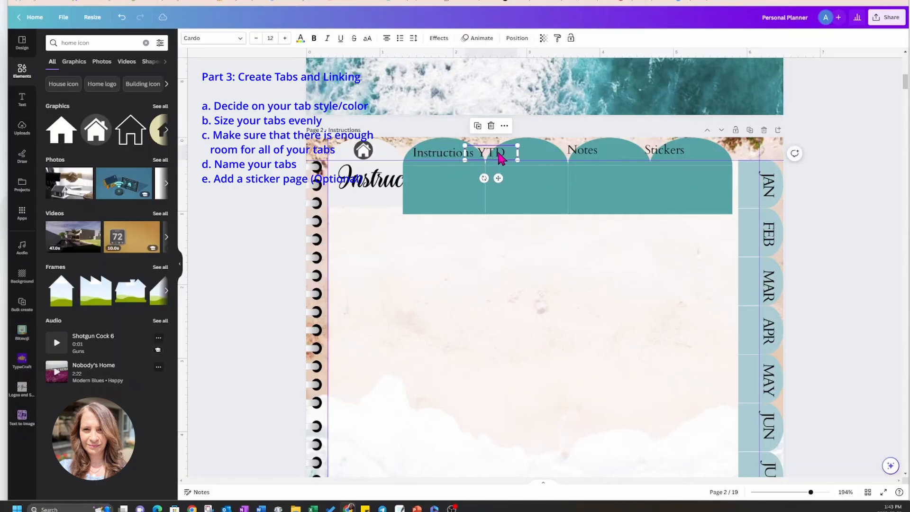
drag(500, 156, 611, 150)
drag(665, 160, 687, 150)
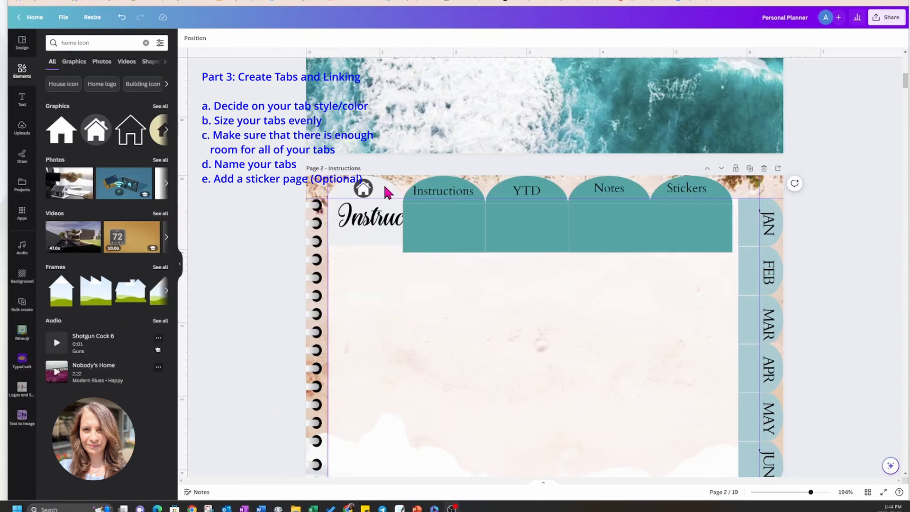
Send the home tab, its icon, the four teal tabs and their labels backward behind the translucent page panel.
drag(366, 164, 726, 200)
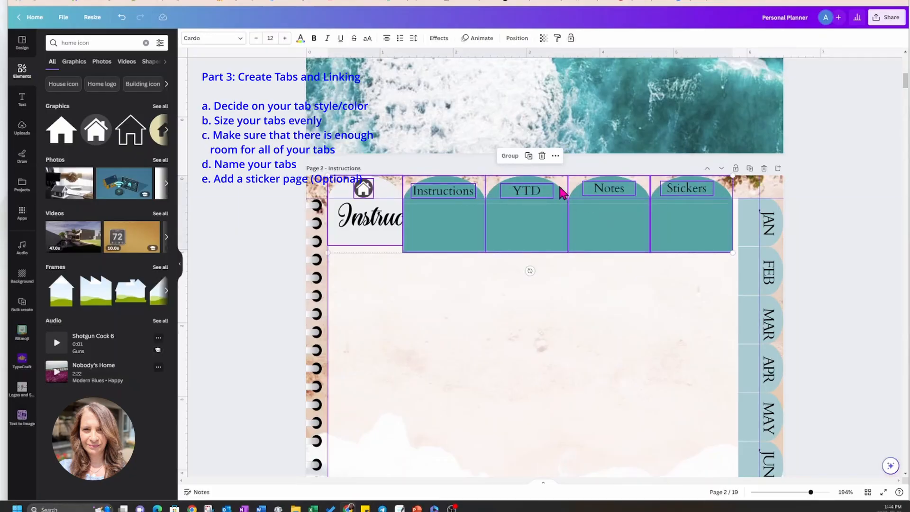
click(517, 38)
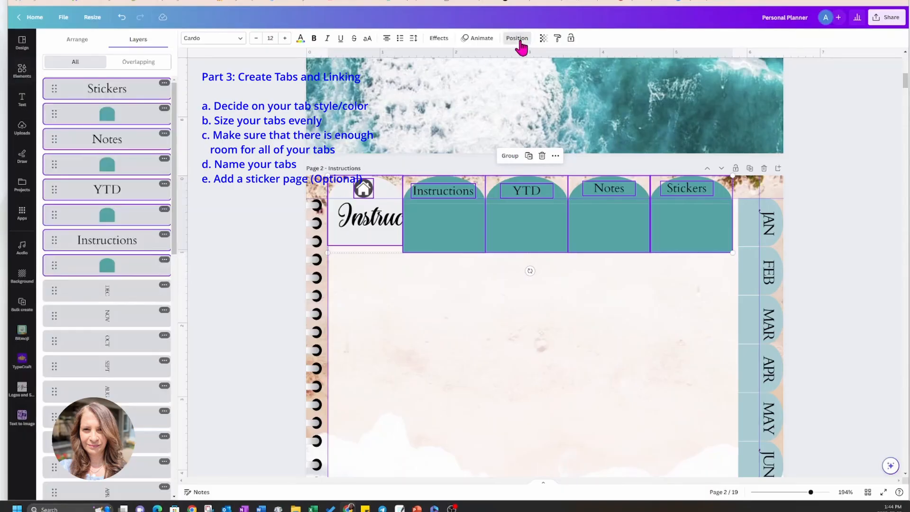
click(88, 40)
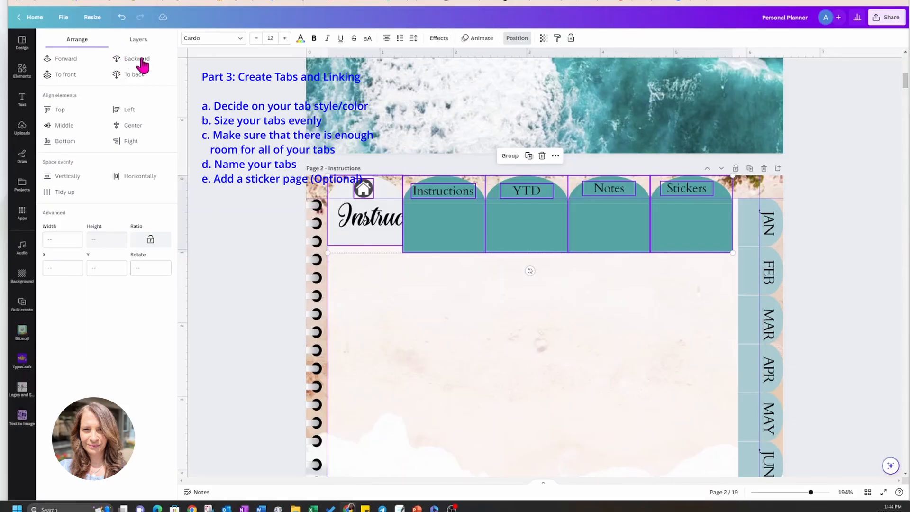
click(142, 61)
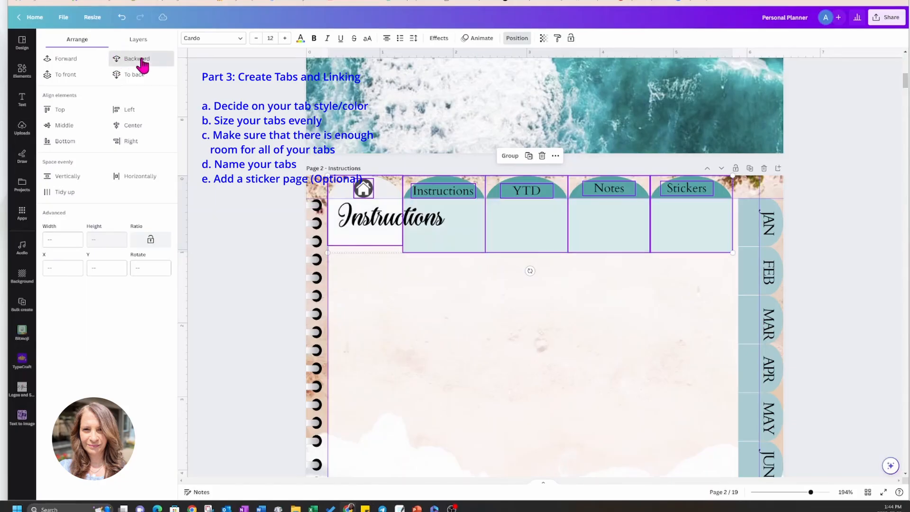
click(812, 174)
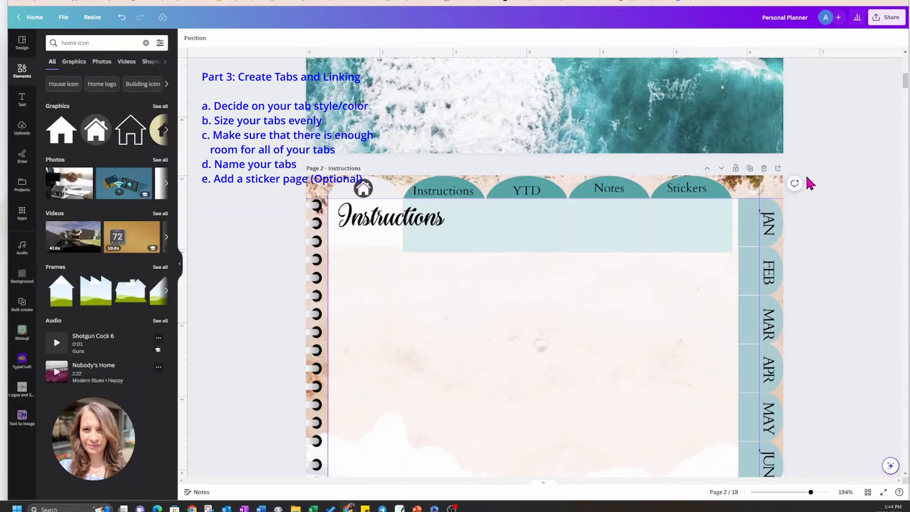
Send all the month side tabs from JAN to DEC, with their labels, backward behind the translucent page panel.
drag(769, 161, 773, 476)
scroll(819, 421, down, 7)
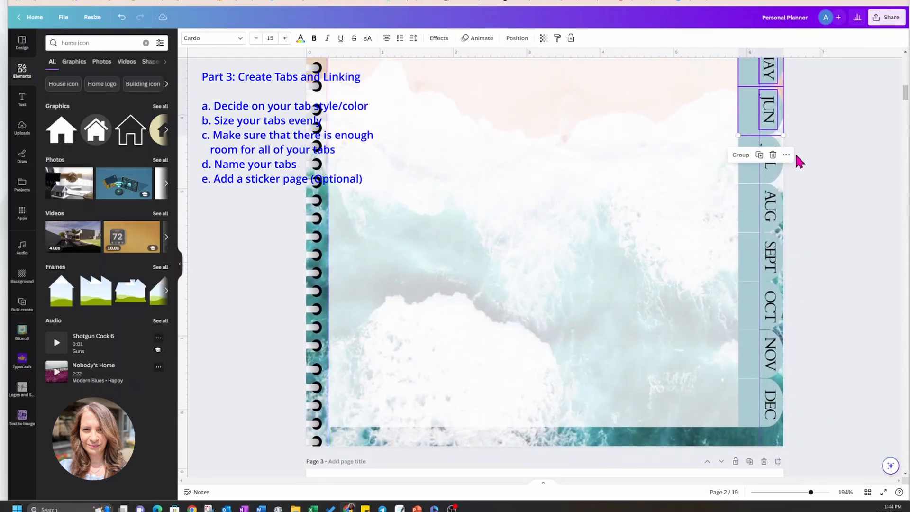
drag(793, 147, 773, 417)
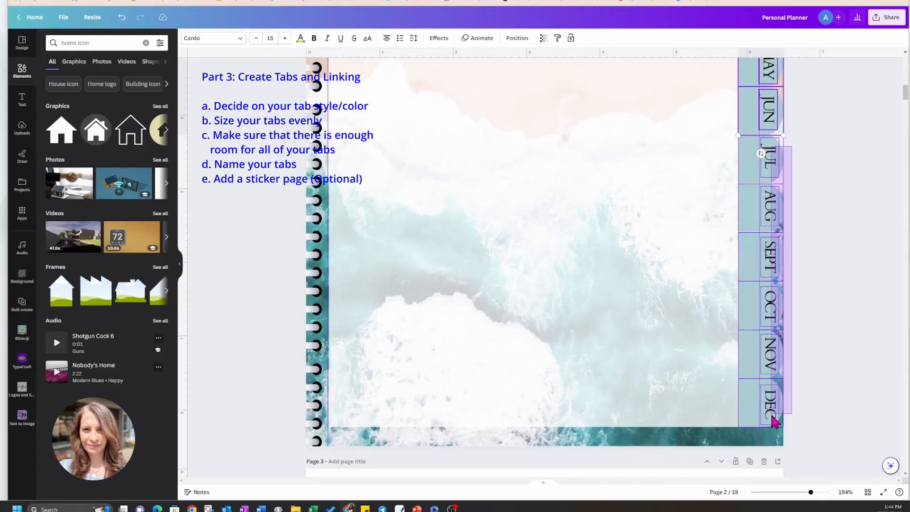
drag(773, 417, 774, 423)
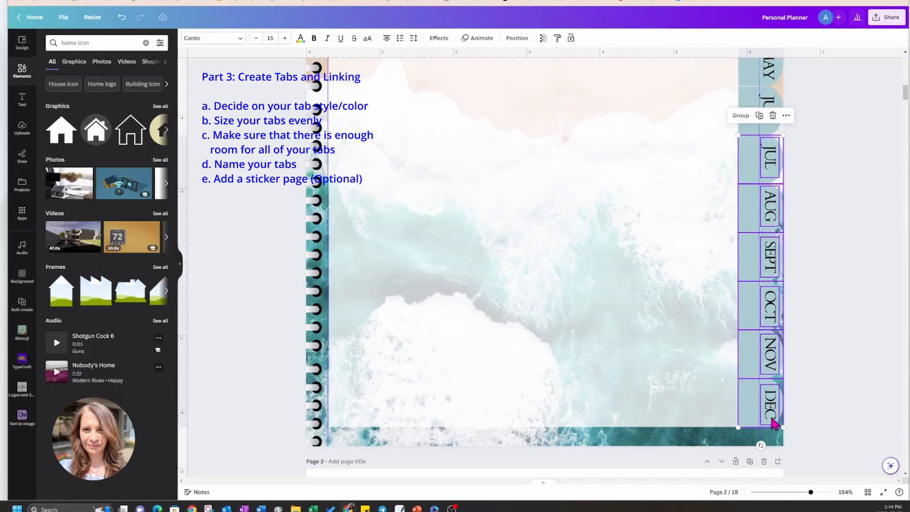
scroll(827, 199, up, 3)
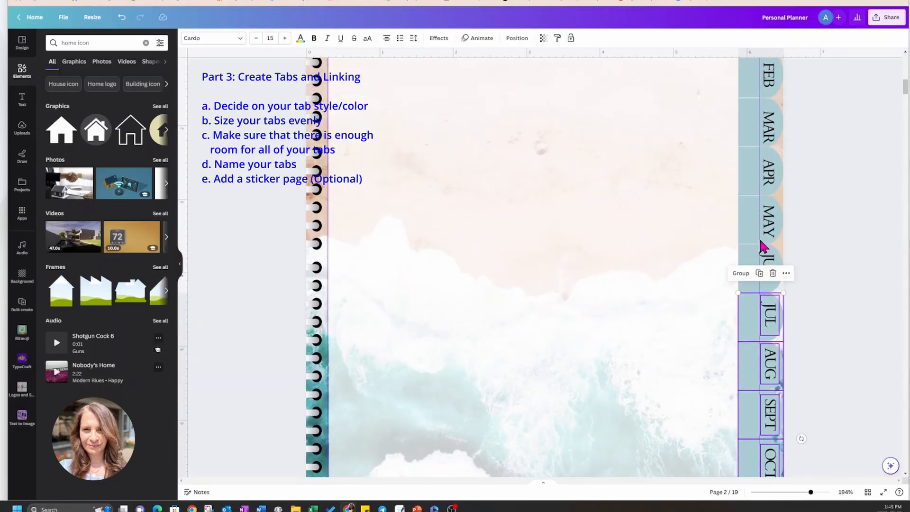
scroll(798, 246, up, 2)
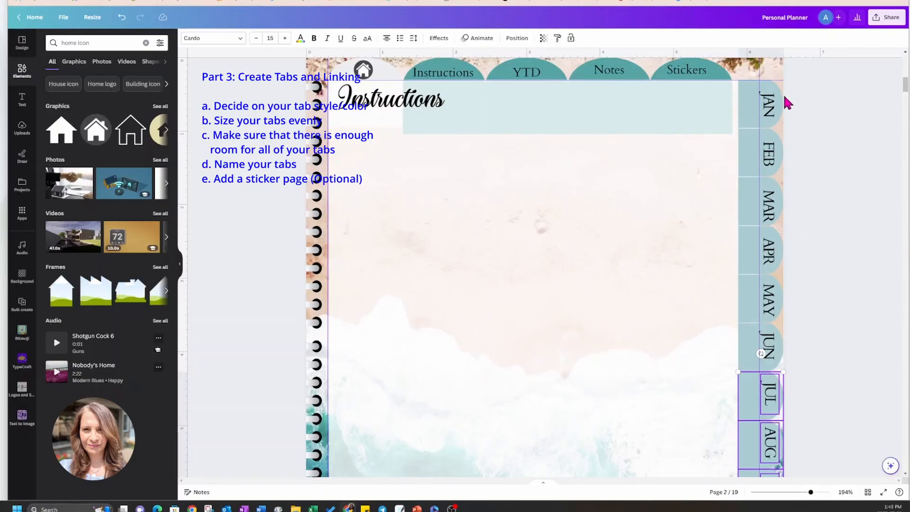
drag(784, 110, 769, 361)
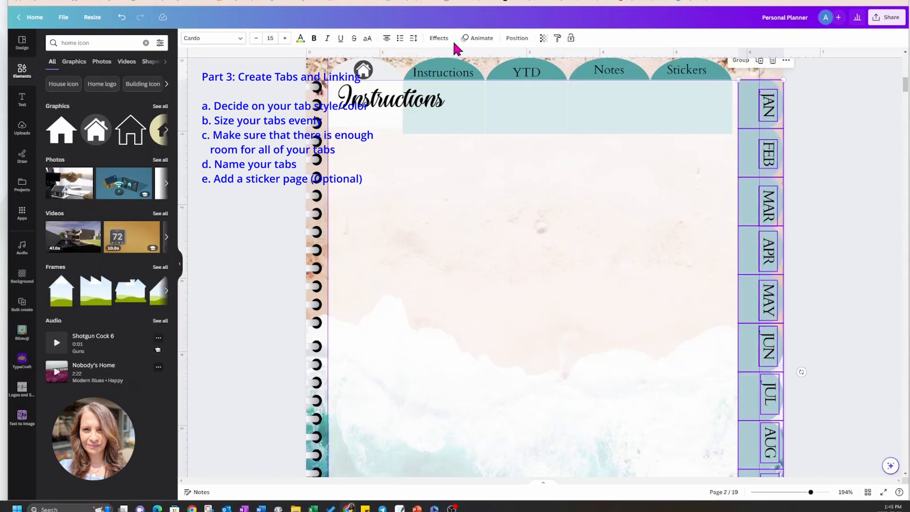
click(515, 38)
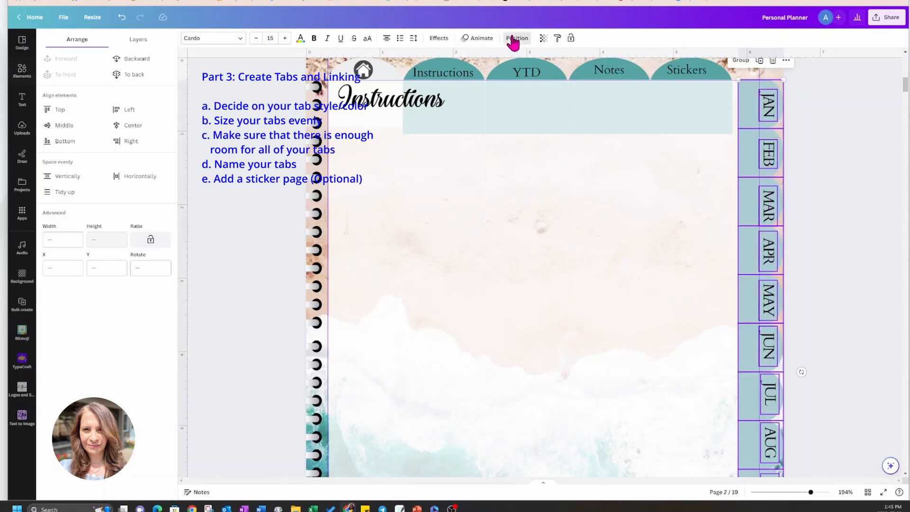
click(135, 59)
scroll(847, 164, down, 5)
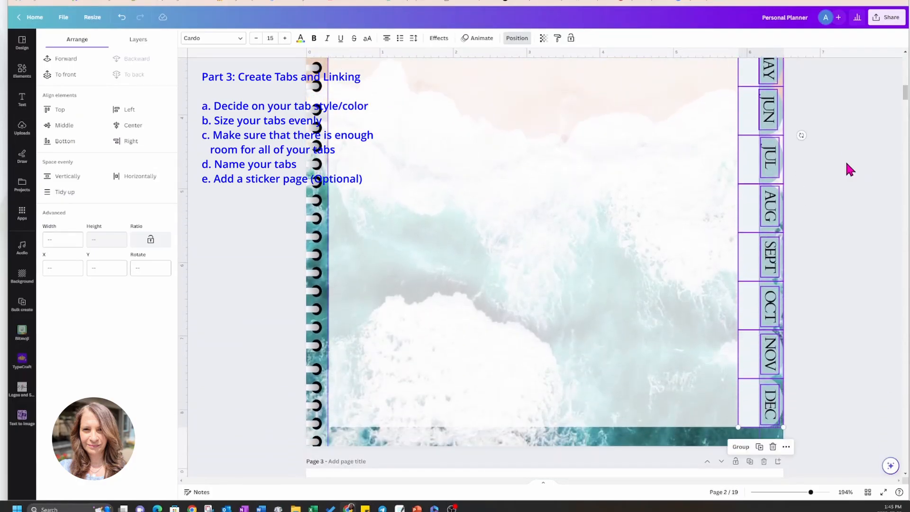
scroll(846, 164, up, 3)
scroll(847, 164, up, 3)
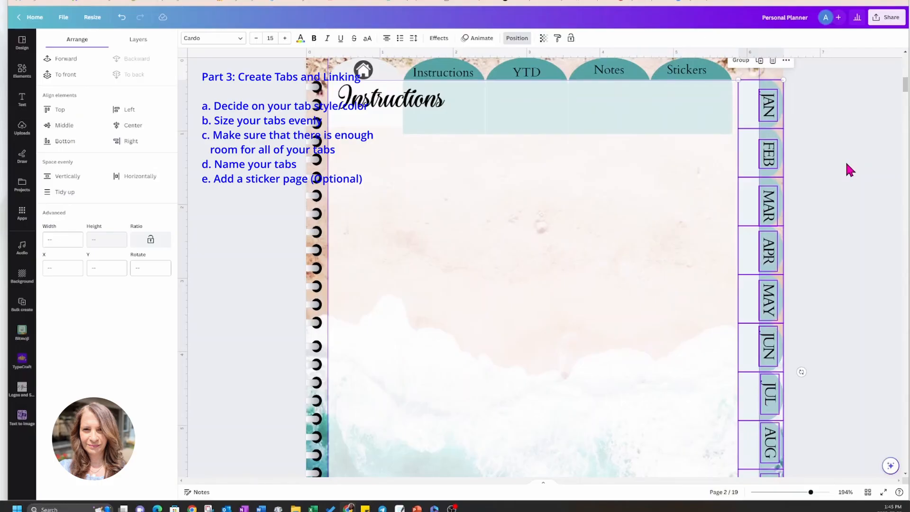
scroll(847, 165, up, 2)
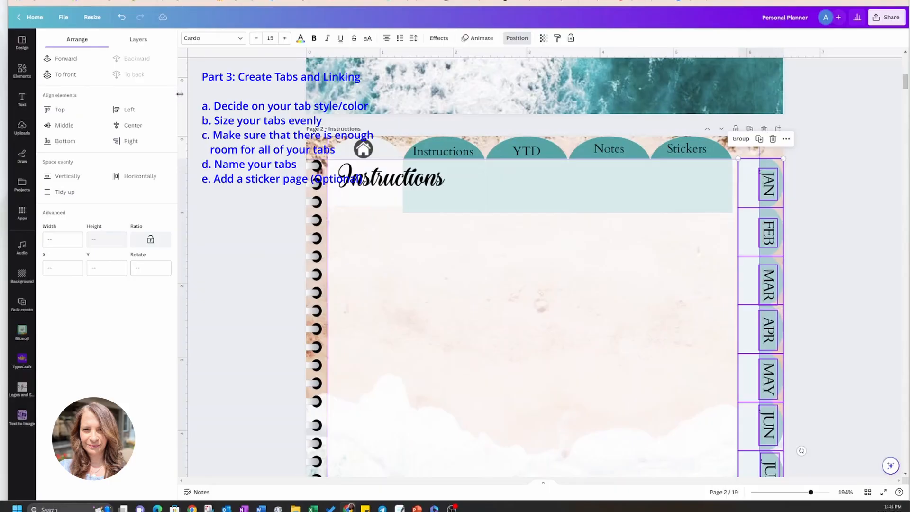
click(834, 142)
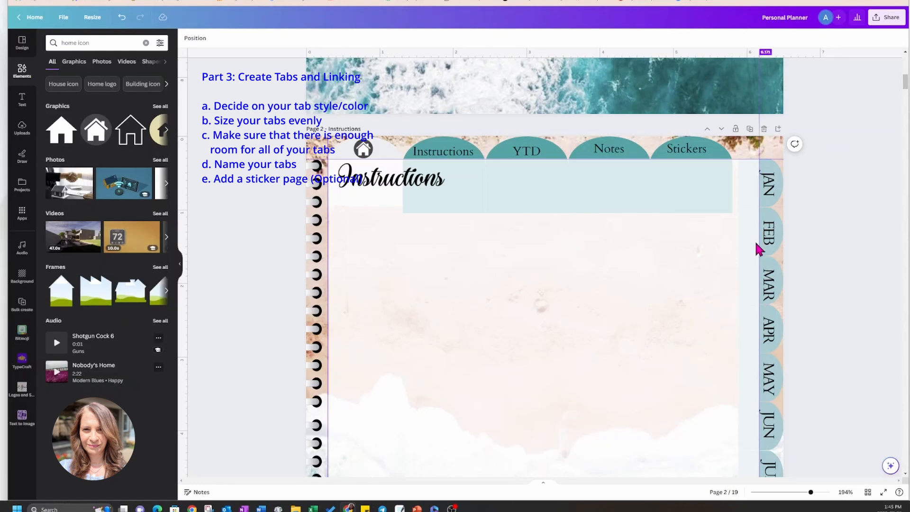
Set the transparency value of the white page panel on the Instructions page to 100 so it is fully opaque.
click(702, 246)
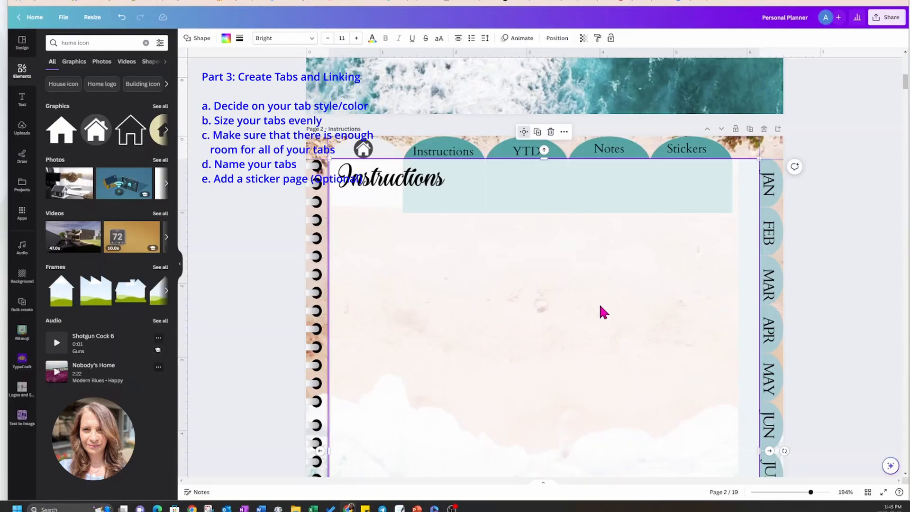
click(584, 38)
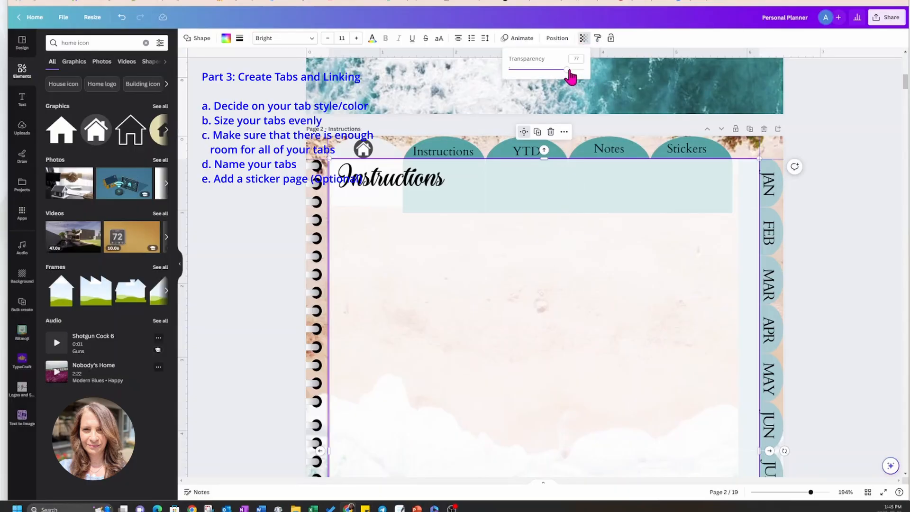
drag(569, 71, 590, 78)
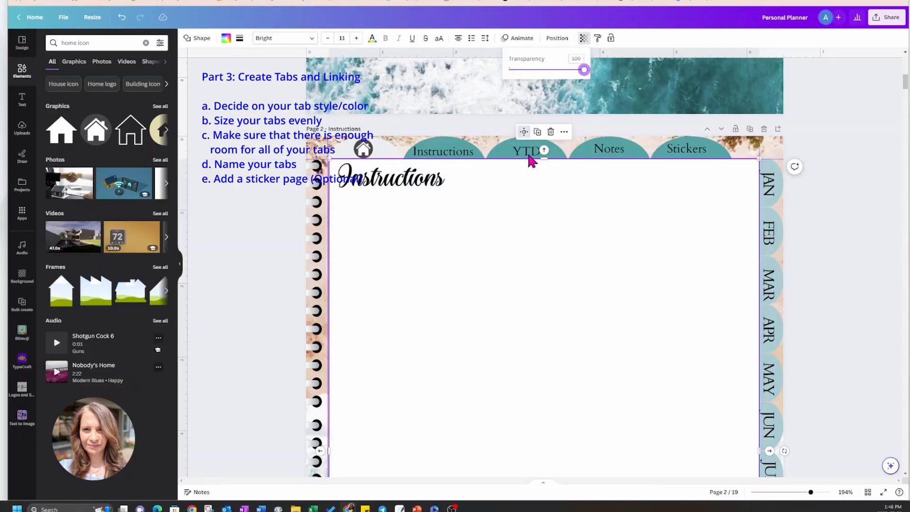
click(841, 209)
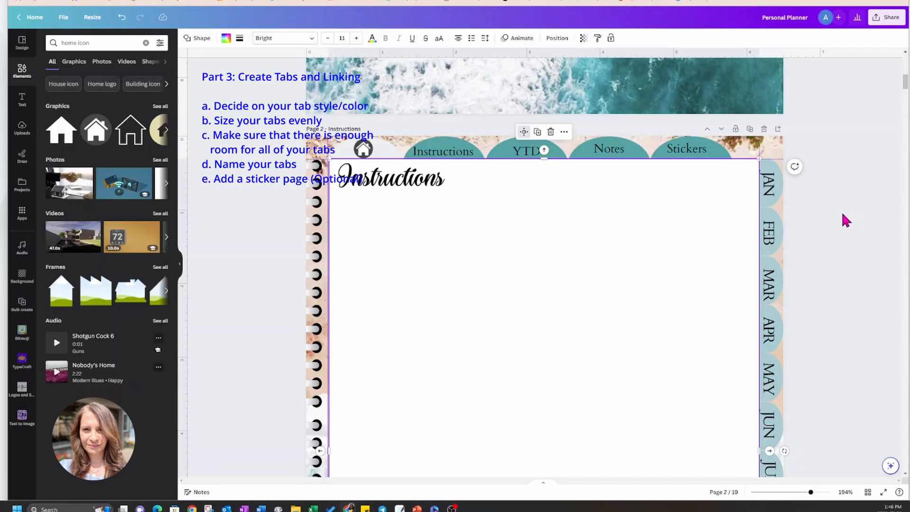
click(841, 211)
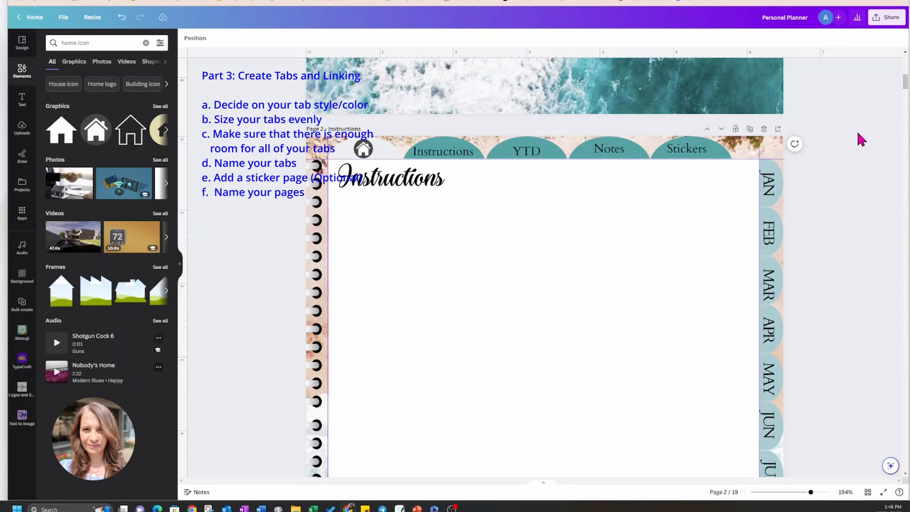
Title the Annual Calendar page "YTD" and the first monthly calendar page "January", and show the page thumbnails.
scroll(858, 133, up, 5)
scroll(859, 133, up, 7)
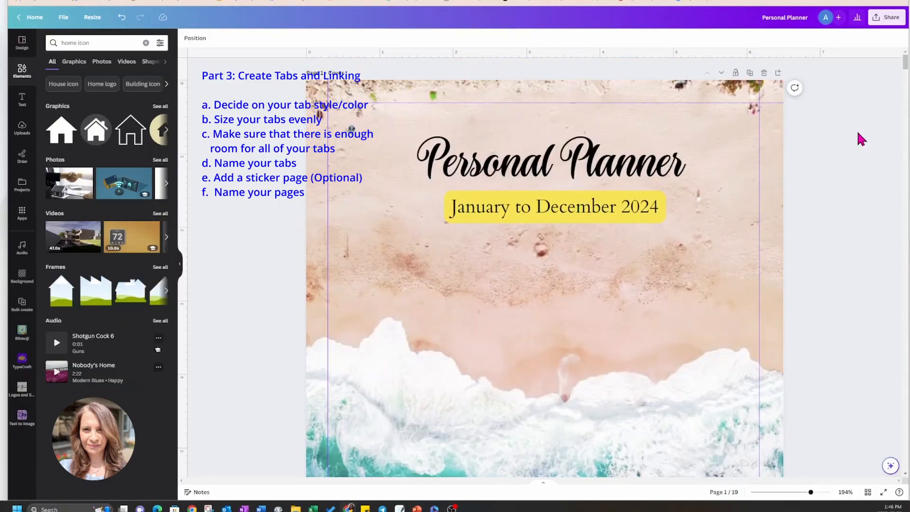
scroll(858, 133, down, 8)
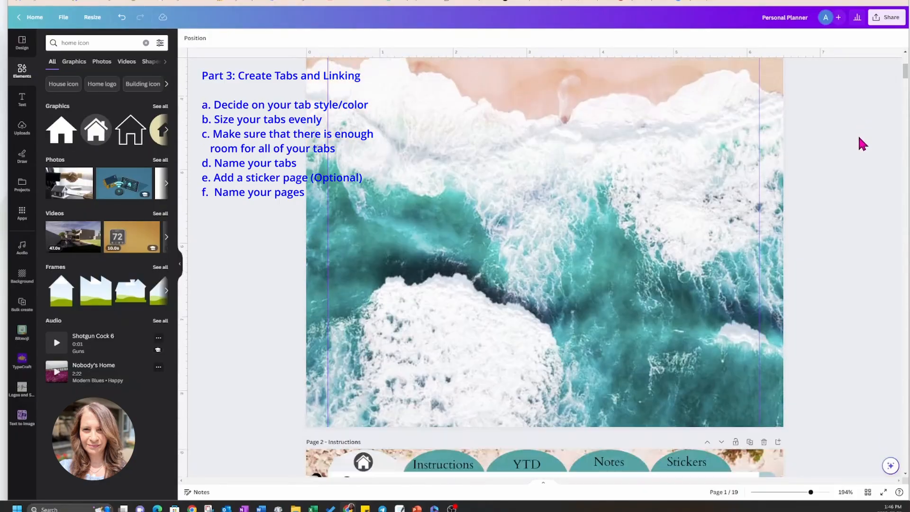
scroll(869, 164, down, 10)
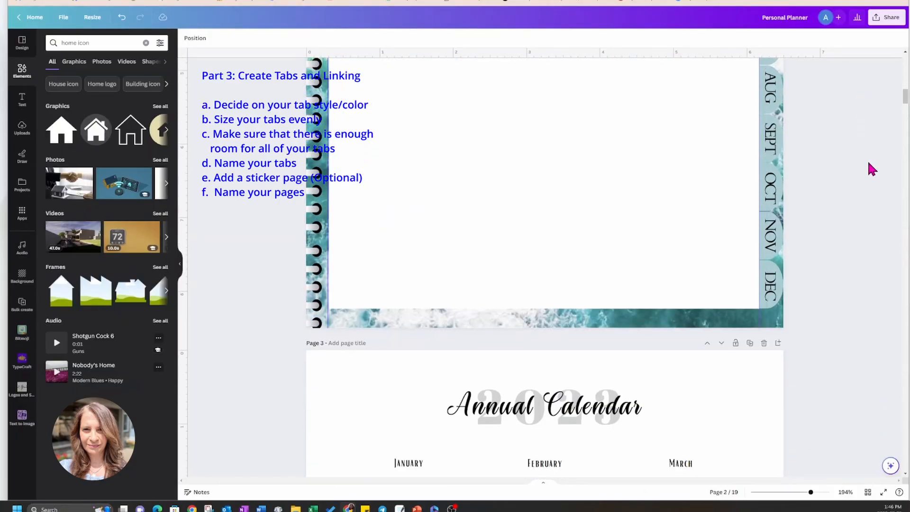
scroll(871, 169, down, 3)
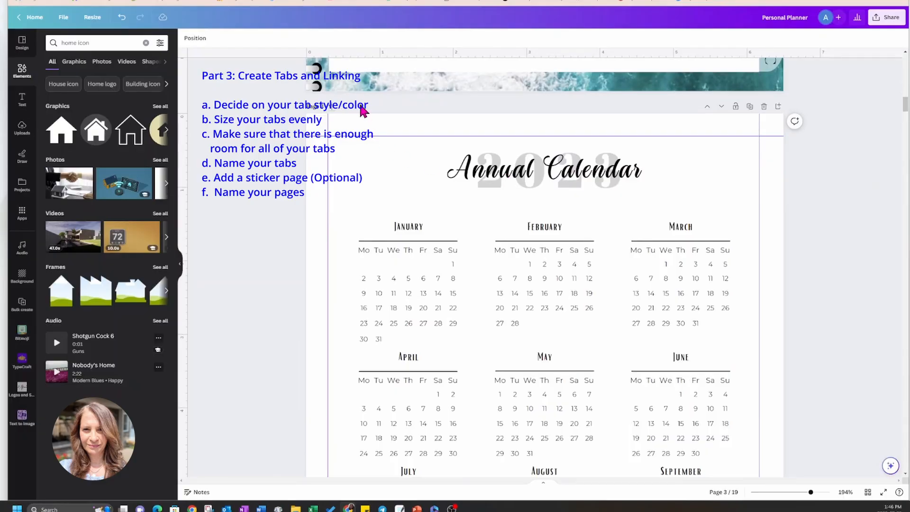
scroll(436, 173, down, 15)
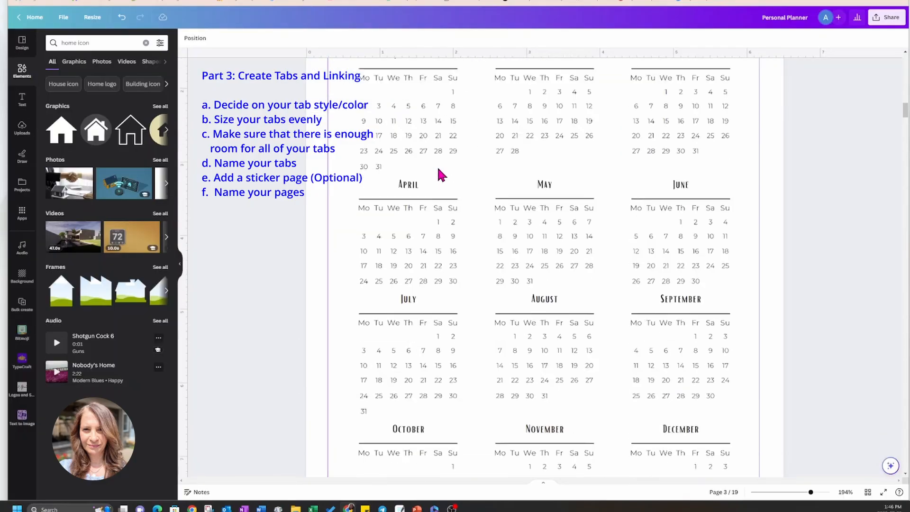
scroll(437, 184, down, 2)
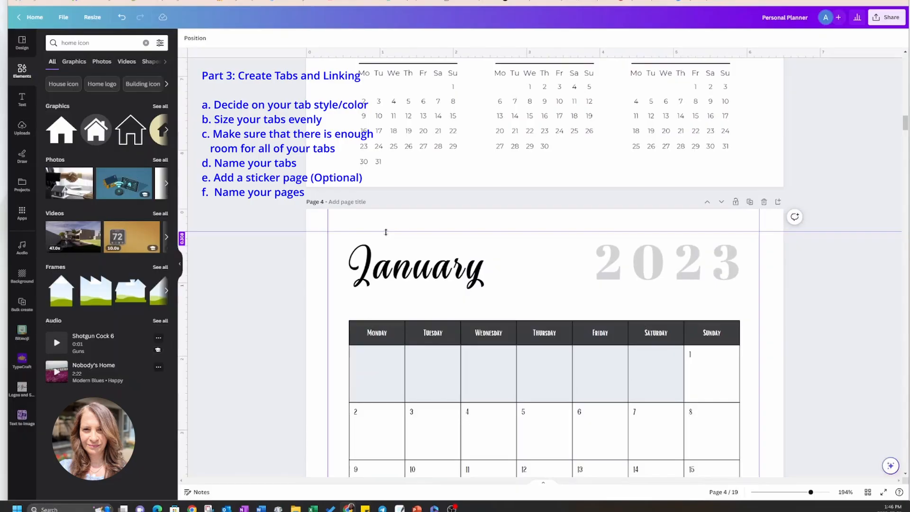
click(362, 201)
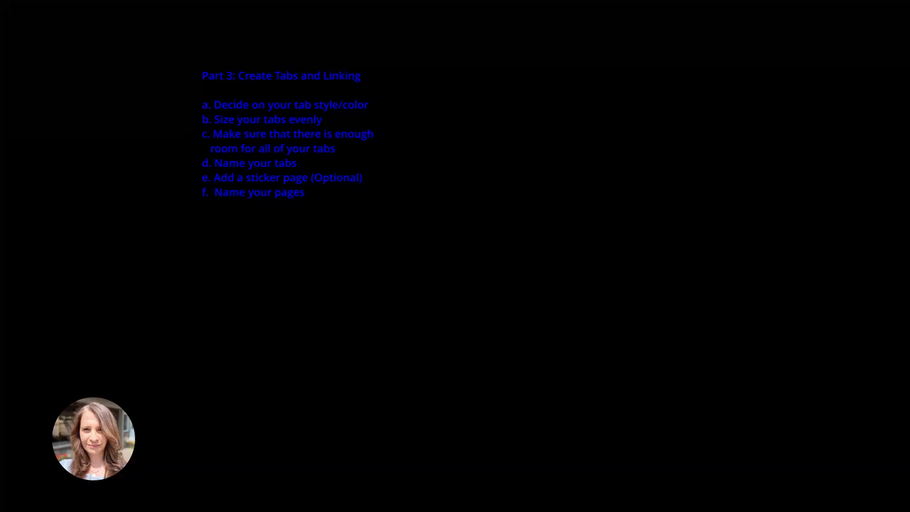
text(January)
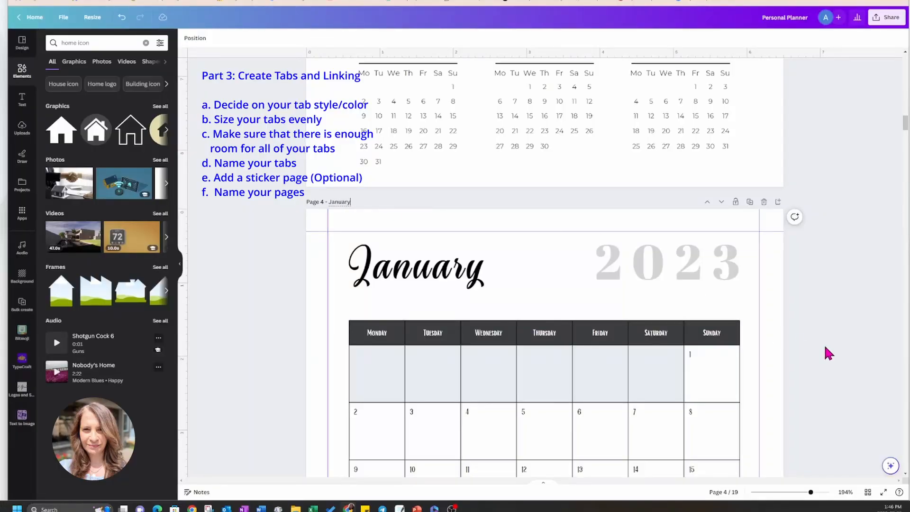
scroll(837, 344, down, 2)
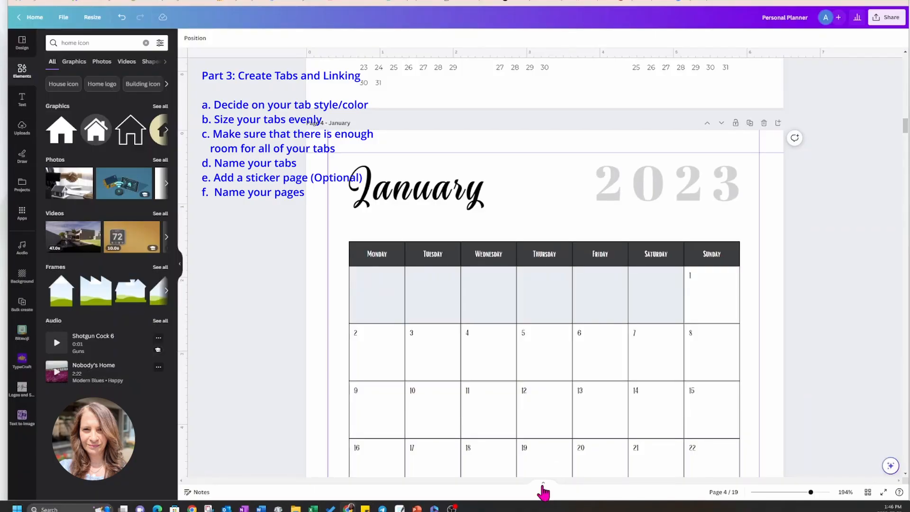
click(543, 486)
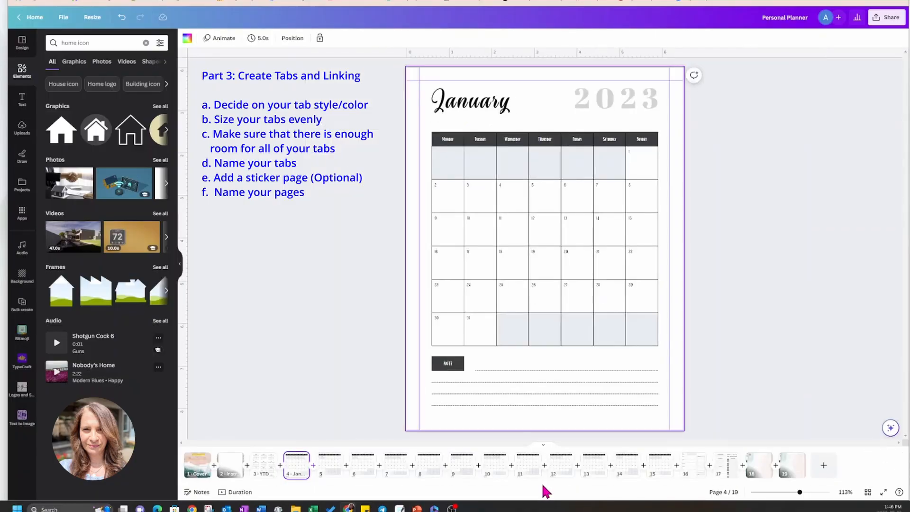
Title the second monthly calendar page "February" and the third one "March".
click(329, 470)
right_click(329, 472)
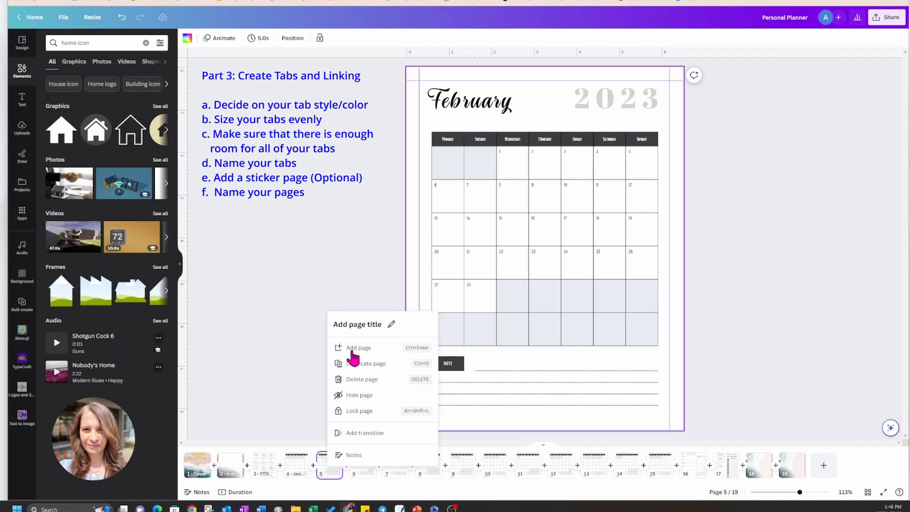
click(356, 320)
text(February)
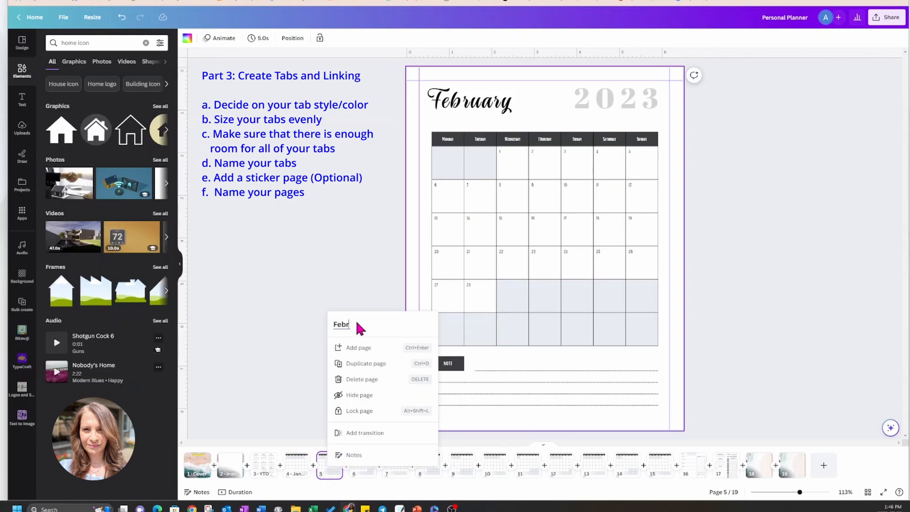
click(359, 476)
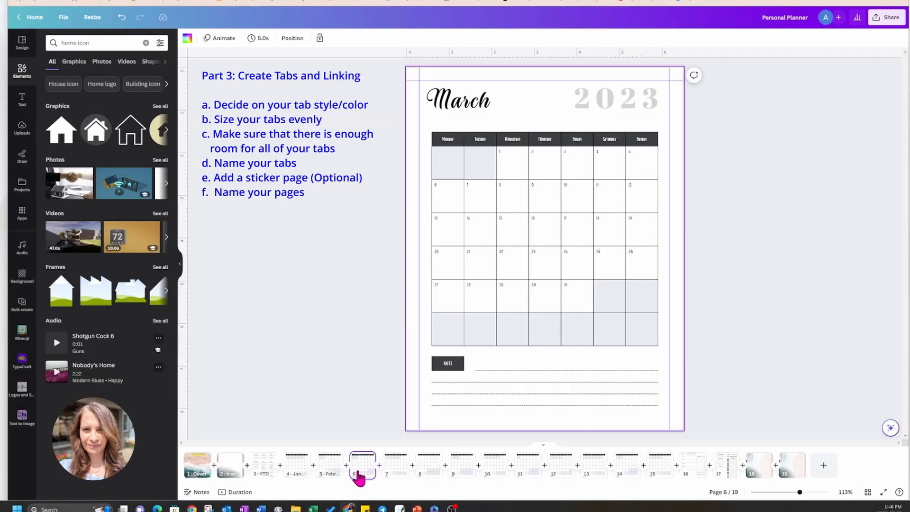
right_click(357, 473)
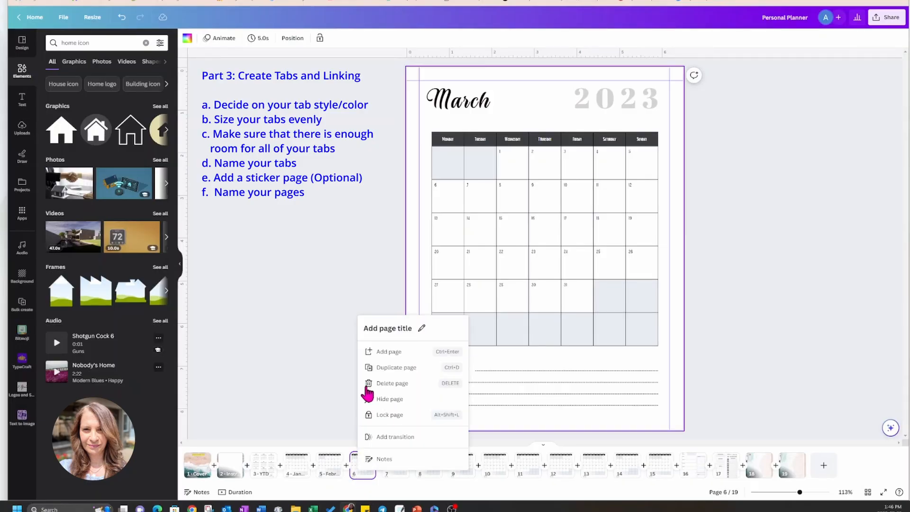
click(375, 326)
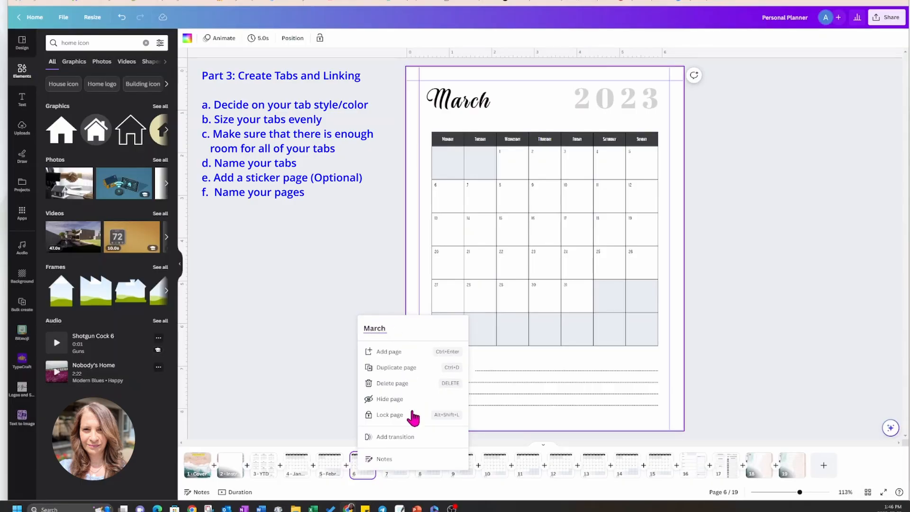
Title the fourth monthly calendar page "April" and the fifth one "May".
click(399, 478)
right_click(398, 477)
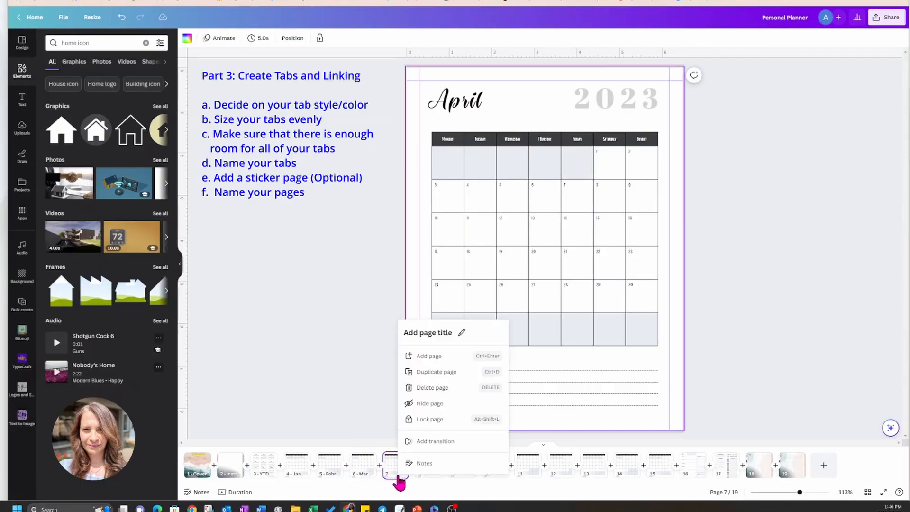
click(417, 340)
text(April)
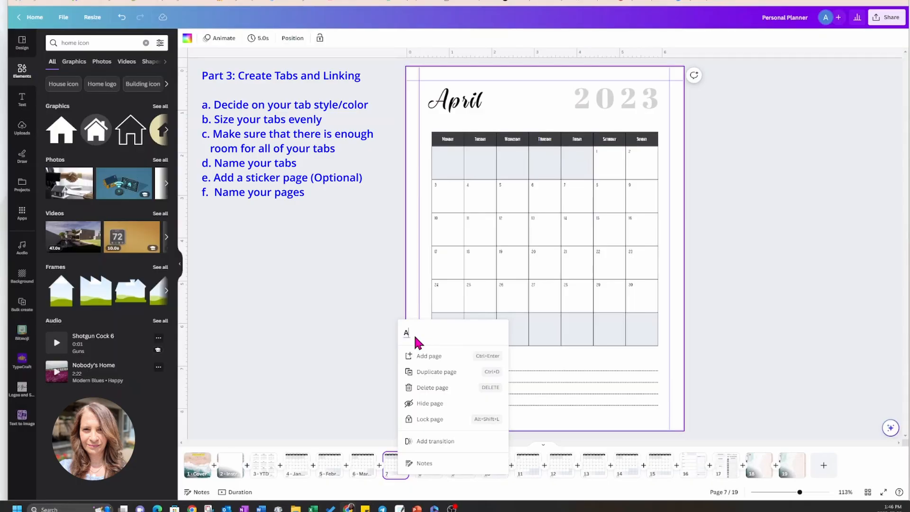
click(426, 479)
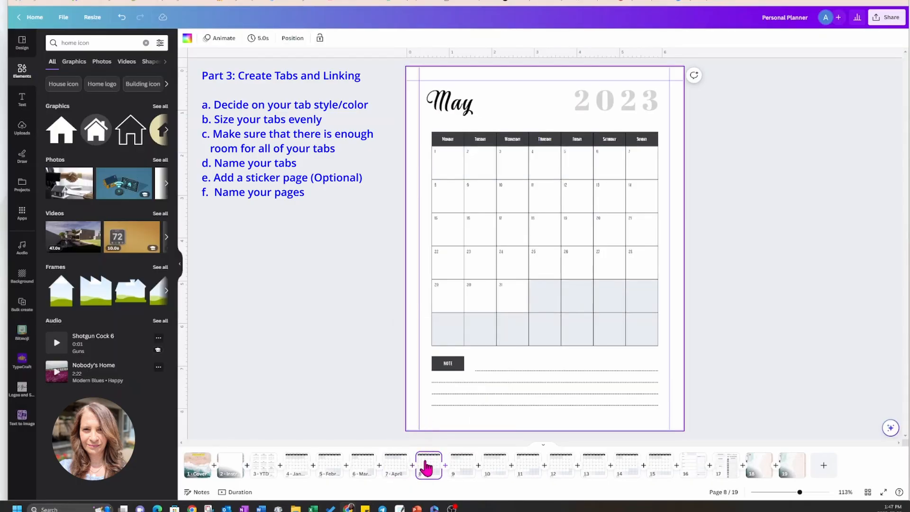
right_click(427, 467)
click(471, 318)
text(may)
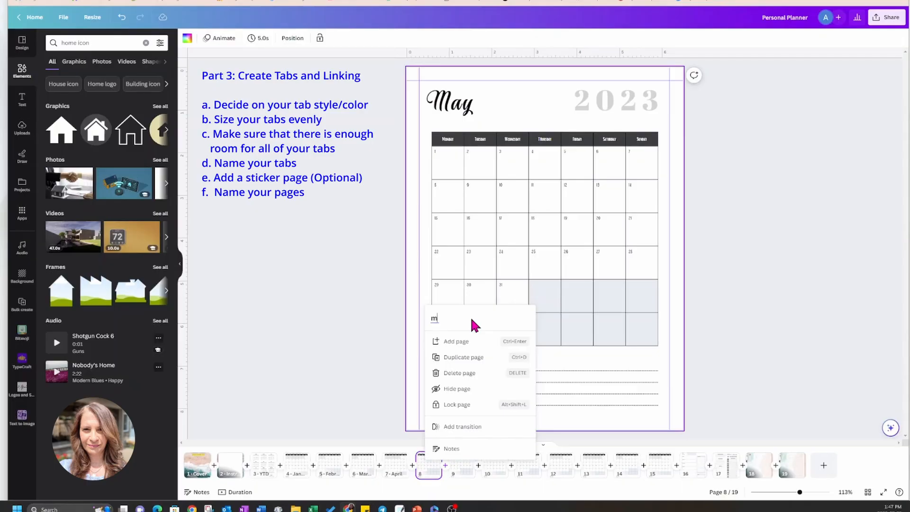
key(BackSpace)
key(BackSpace)
key(BackSpace)
text(May)
Title the sixth monthly calendar page "June" and the seventh one "July".
click(464, 476)
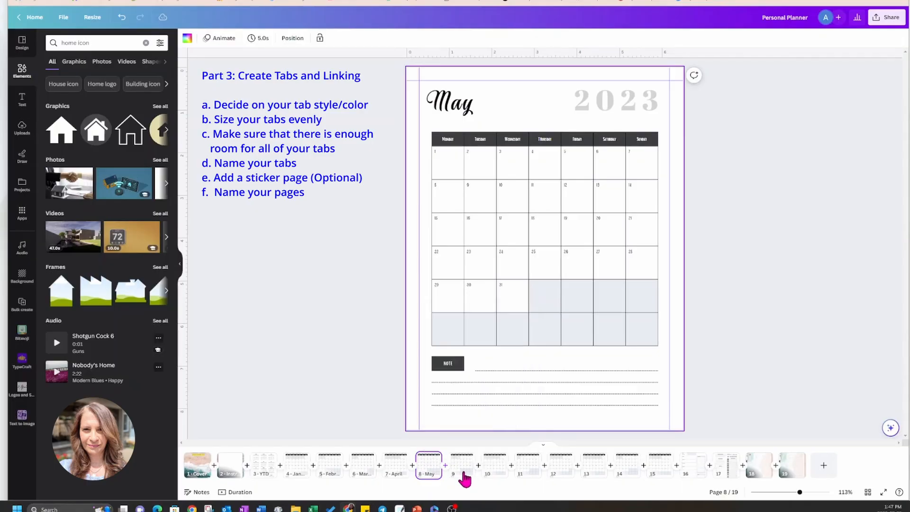
right_click(464, 477)
click(494, 332)
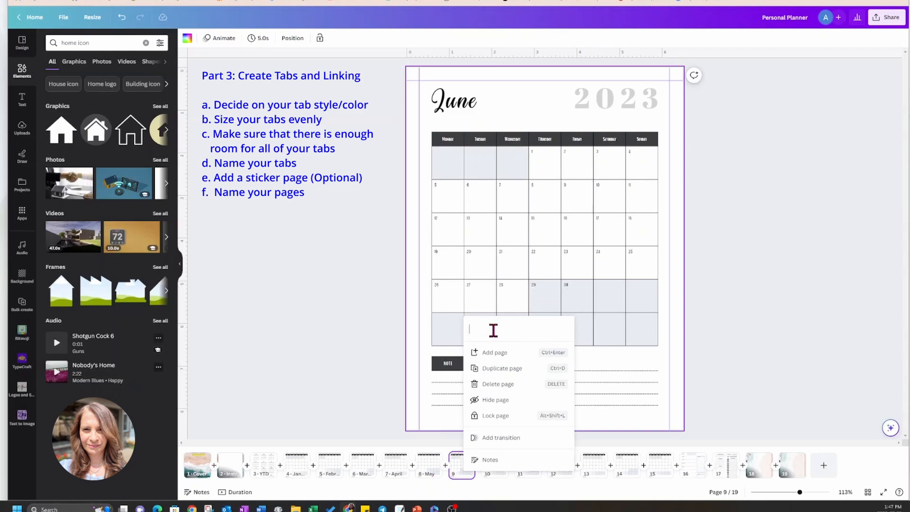
text(June)
click(499, 479)
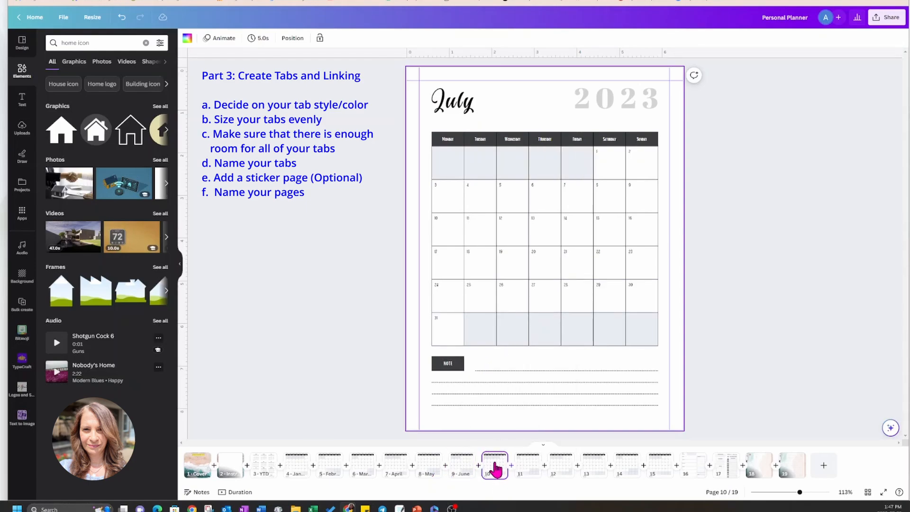
right_click(496, 470)
click(533, 324)
text(July)
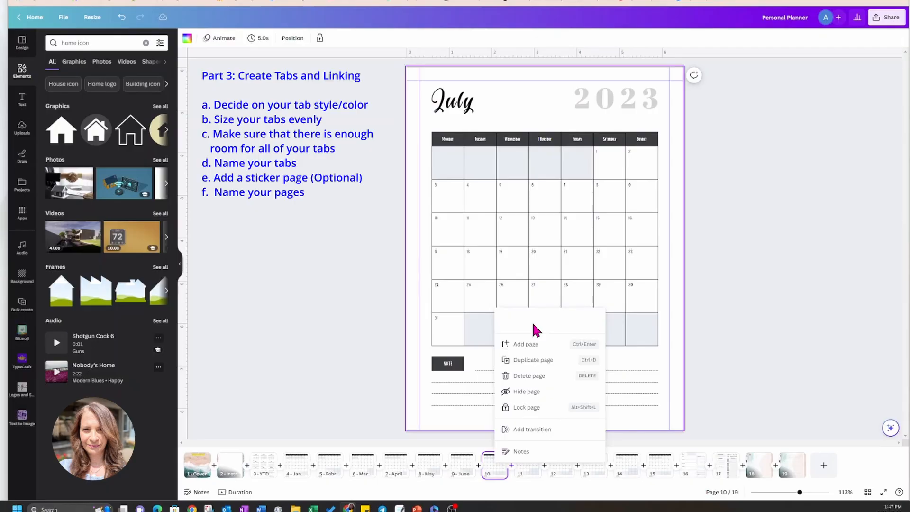
Title the eighth monthly calendar page "August" and the ninth one "September".
click(530, 468)
right_click(531, 467)
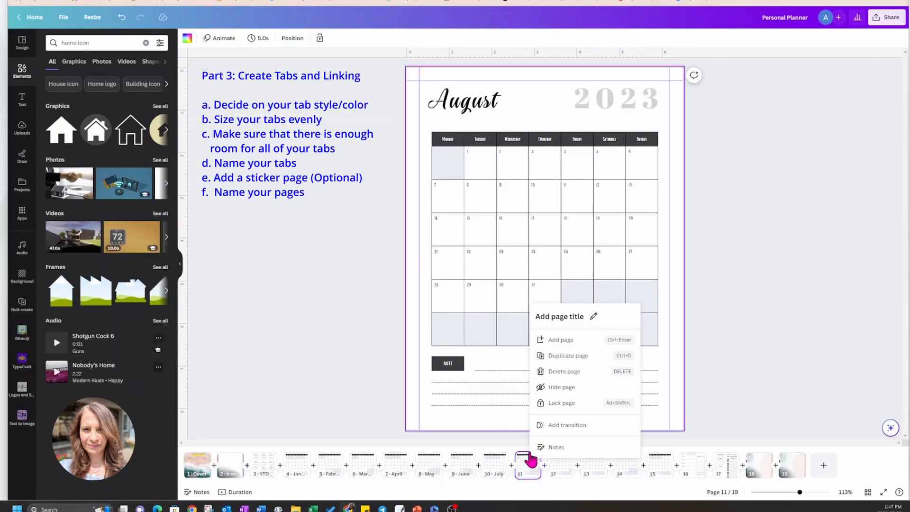
click(559, 317)
text(August)
click(563, 479)
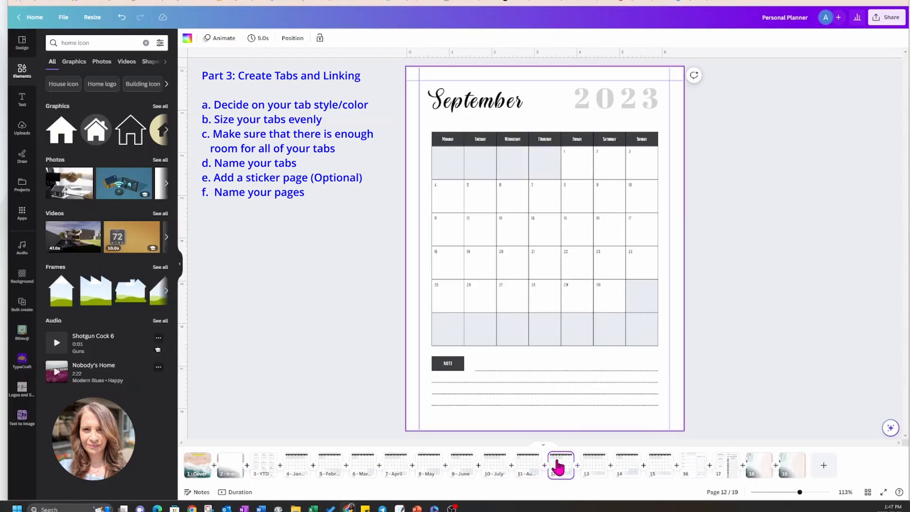
right_click(563, 480)
click(580, 317)
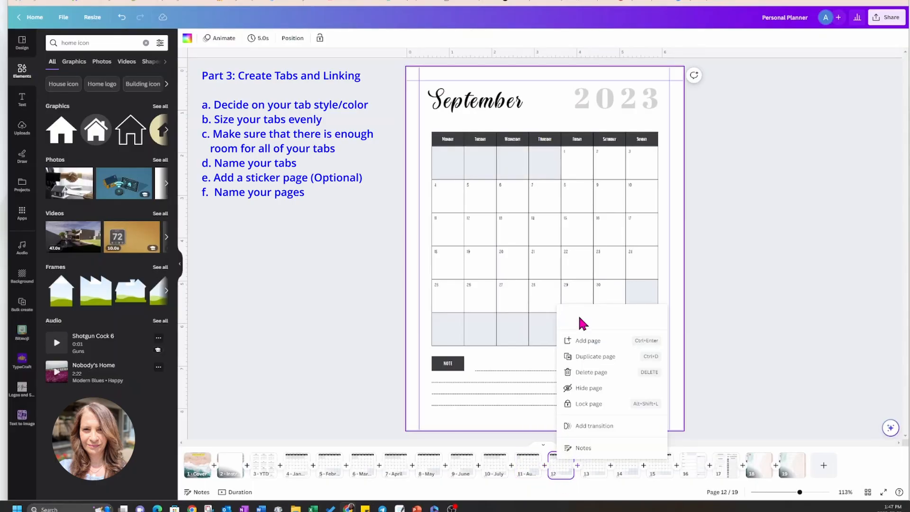
text(September)
Title the tenth monthly calendar page "October" and the eleventh one "November".
click(590, 474)
right_click(591, 474)
click(614, 329)
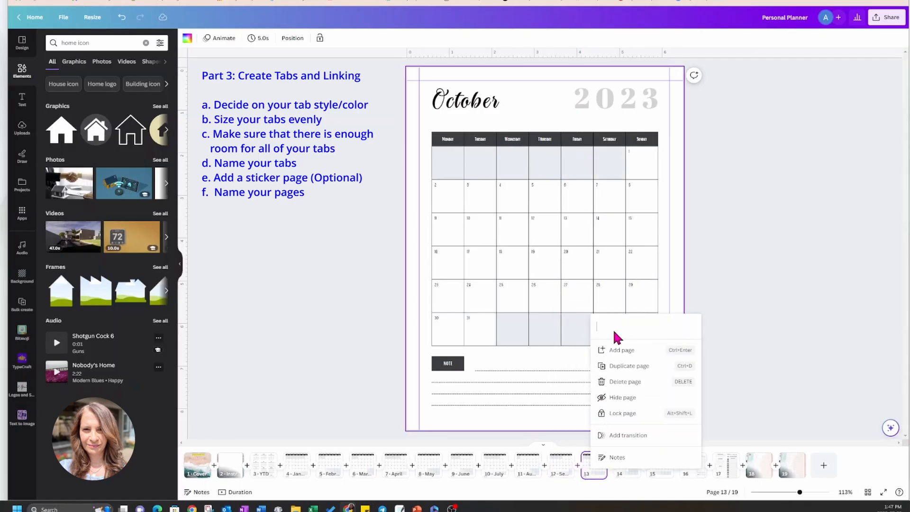
text(October)
click(626, 476)
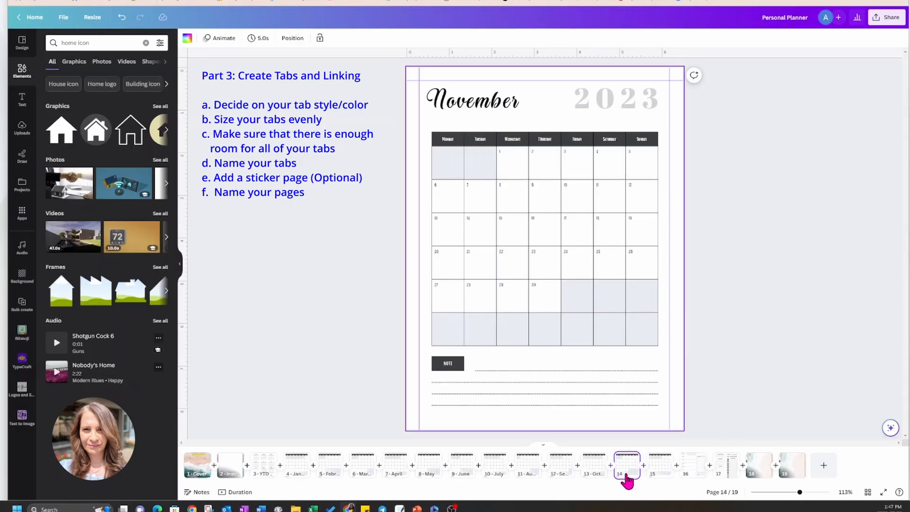
right_click(625, 476)
click(642, 331)
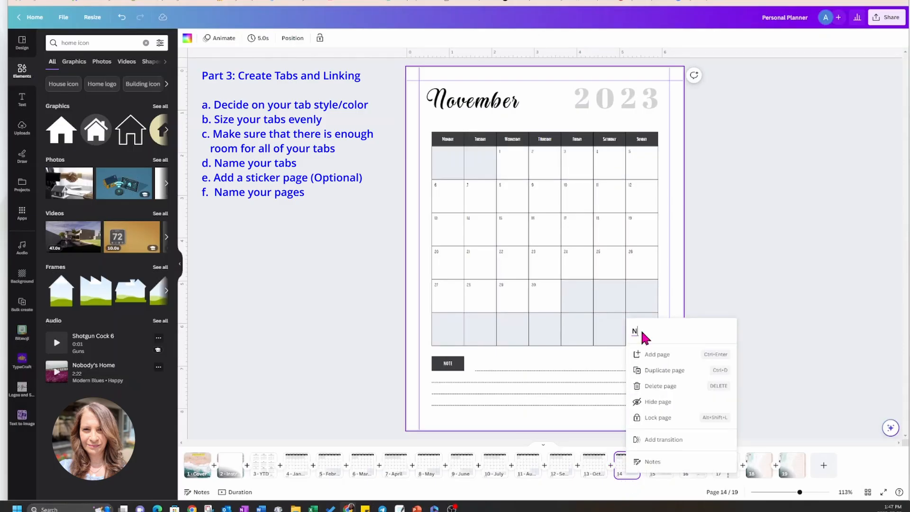
text(November)
Title the last monthly calendar page, page 15, "December".
click(661, 478)
right_click(663, 479)
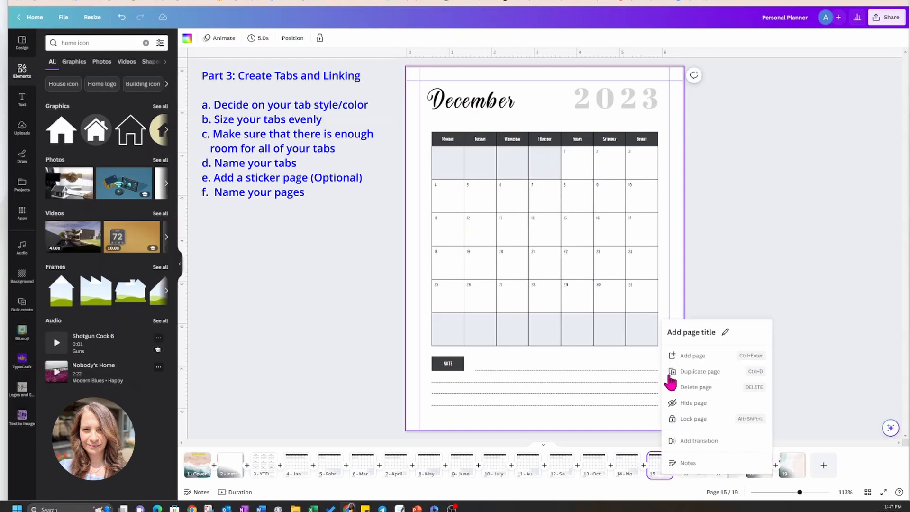
click(683, 334)
text(December)
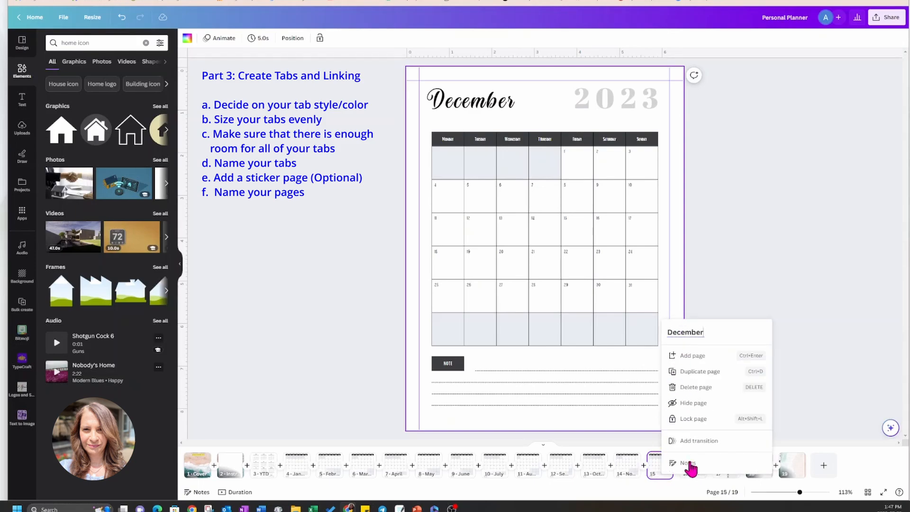
key(Return)
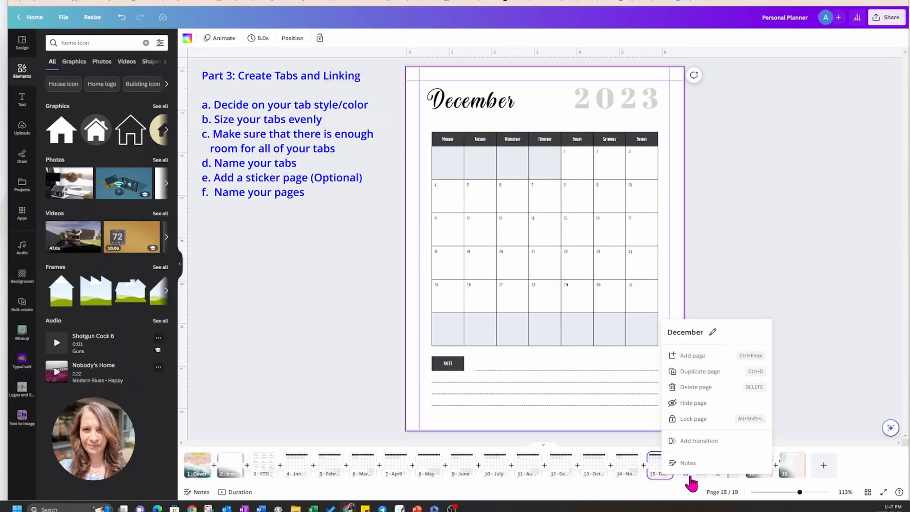
Title the Weekly Planner page "Weekly Undated" and the Daily Planner page "Daily Undated".
click(690, 472)
right_click(691, 474)
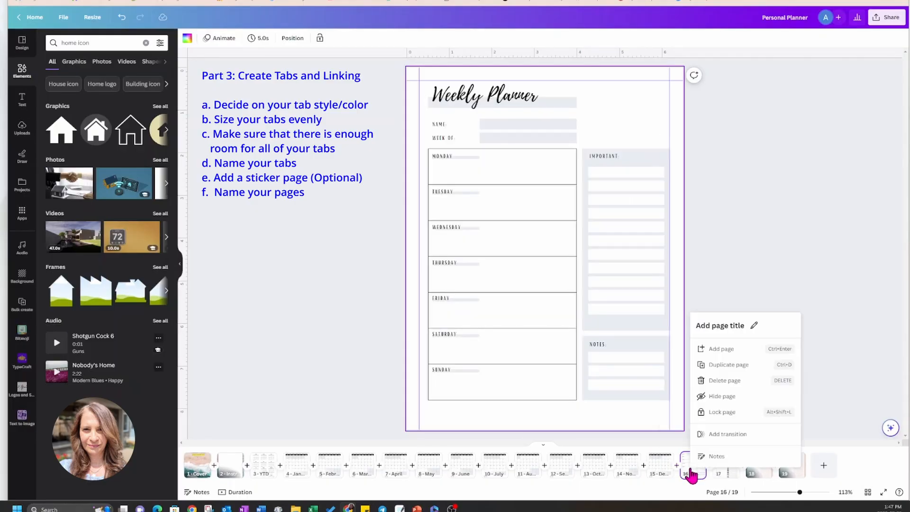
click(720, 326)
text(Weekly Undated)
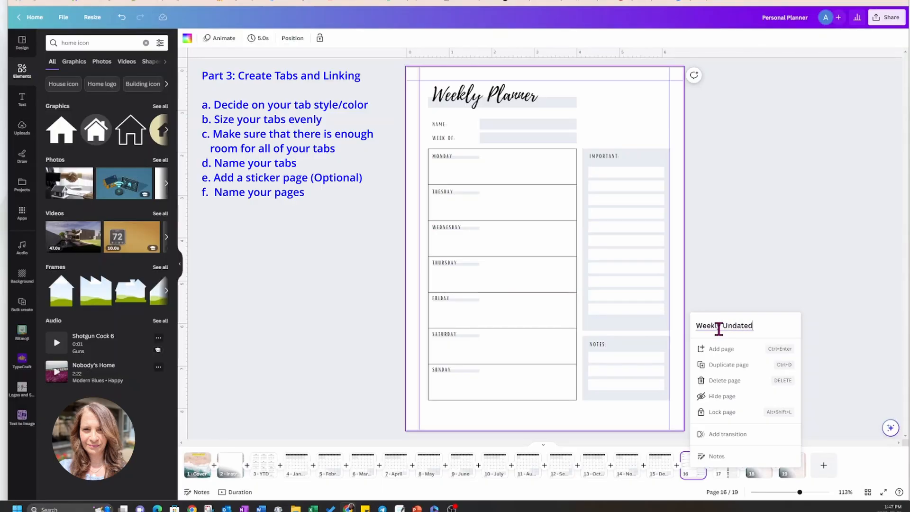
click(727, 477)
right_click(727, 474)
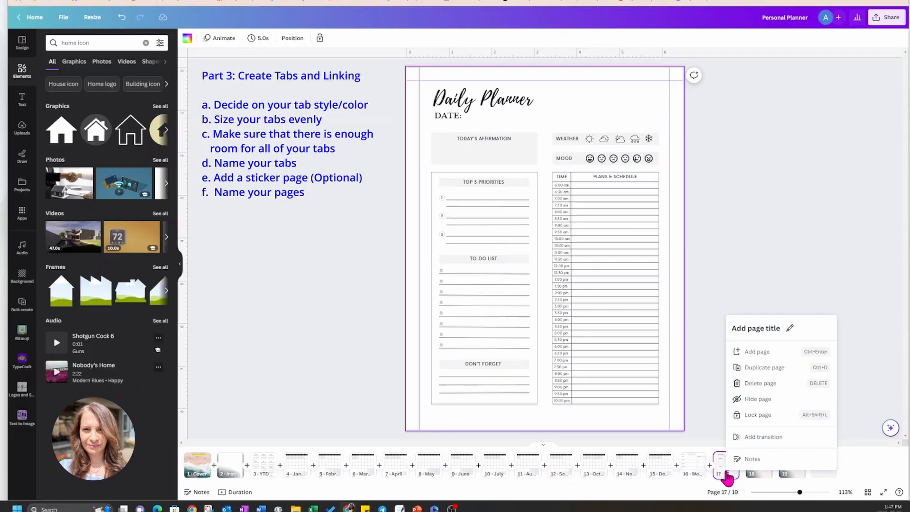
click(756, 331)
text(Daily Undated)
click(760, 289)
Title the sticker page "Stickers" and the lined notes page "Notes".
click(755, 467)
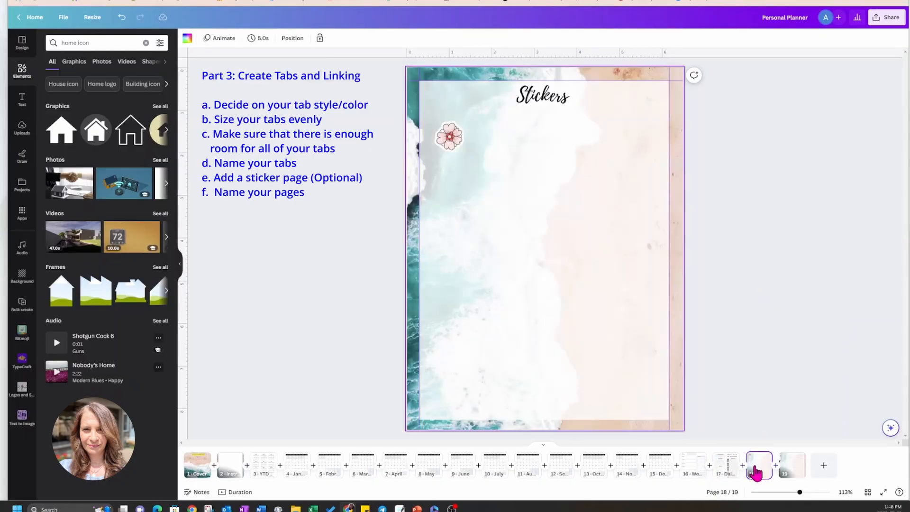
right_click(756, 471)
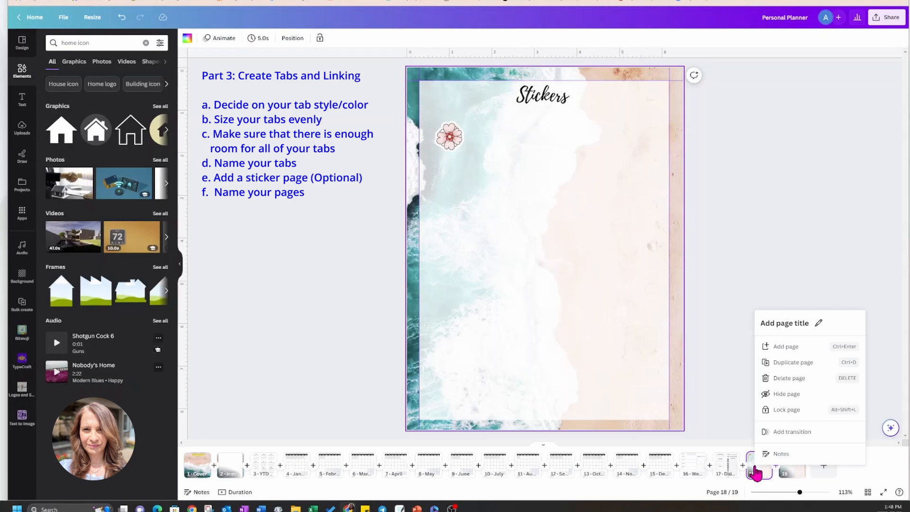
click(783, 323)
text(Stickers)
key(Return)
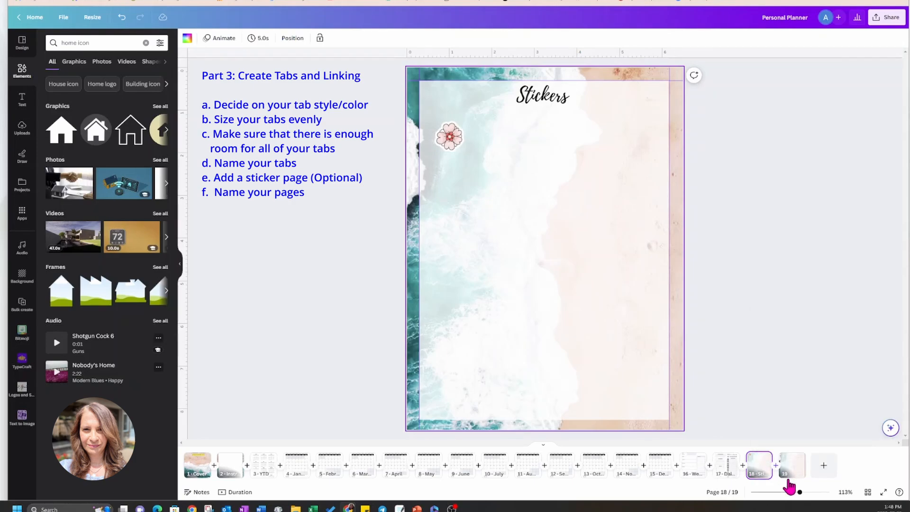
click(788, 472)
right_click(787, 474)
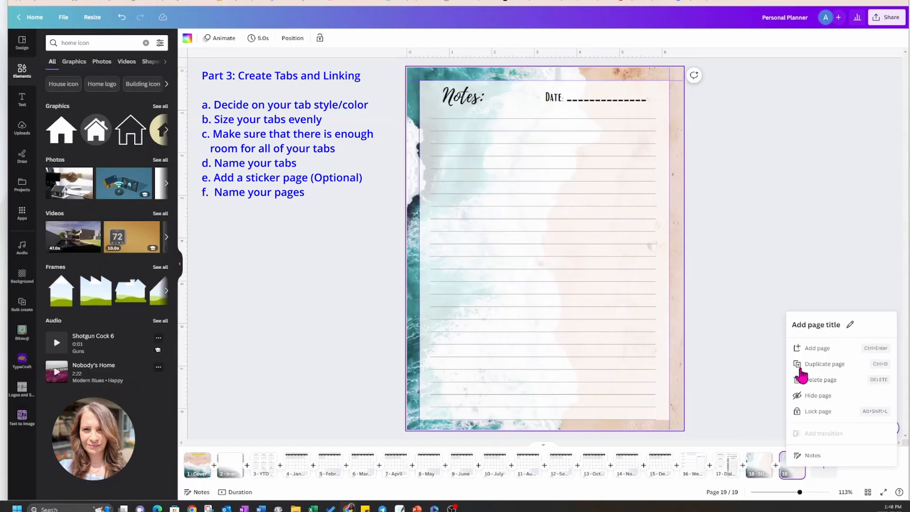
click(805, 327)
text(Notes)
click(800, 296)
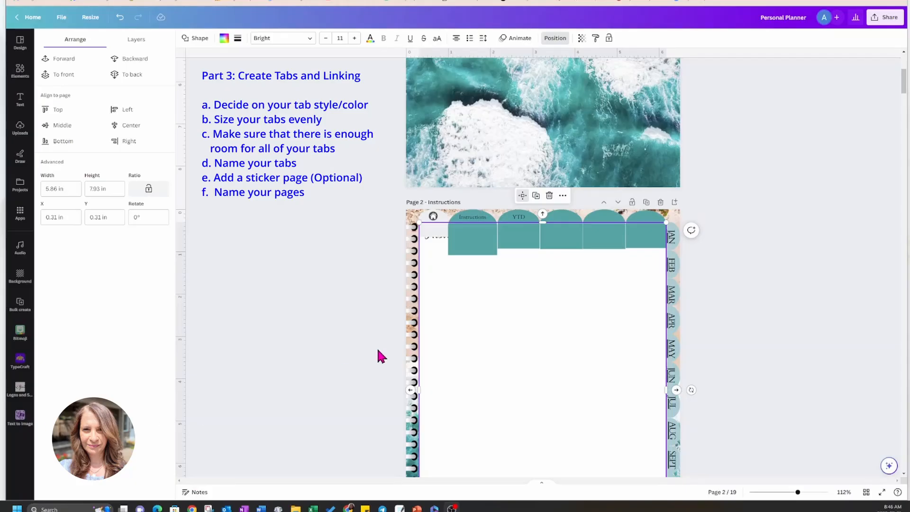
Duplicate the YTD label on the Instructions page and place the copy on the third teal tab, level with the other labels.
click(519, 218)
click(506, 195)
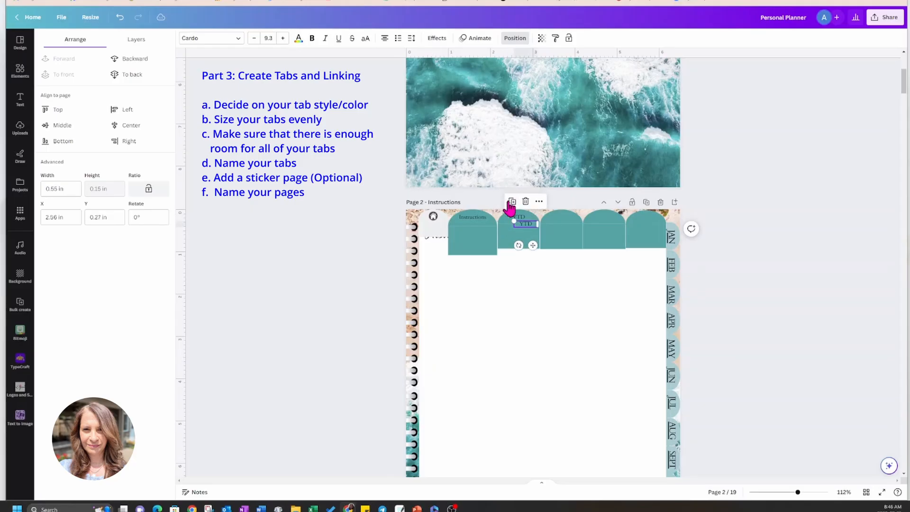
drag(531, 247, 568, 241)
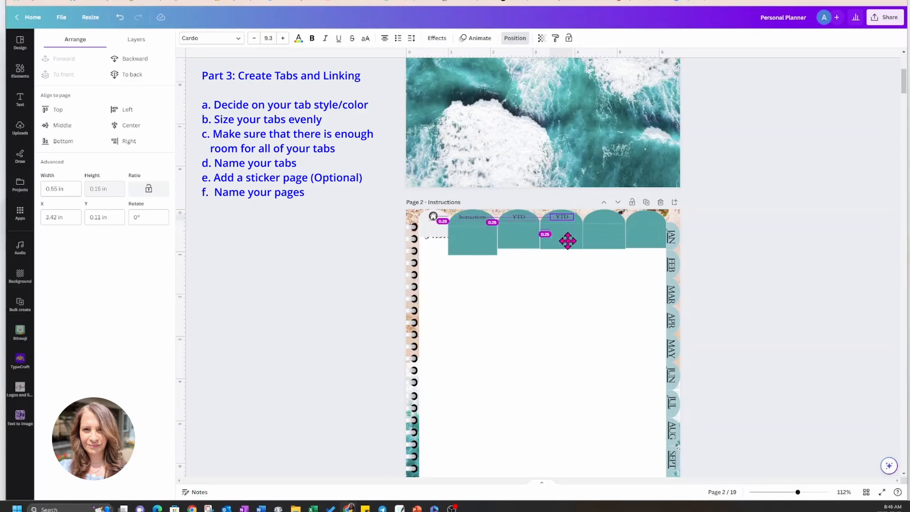
drag(567, 241, 569, 238)
Change the third teal tab's label to "Templates" and widen its text box to about 0.65 in so it fits on one line.
double_click(568, 217)
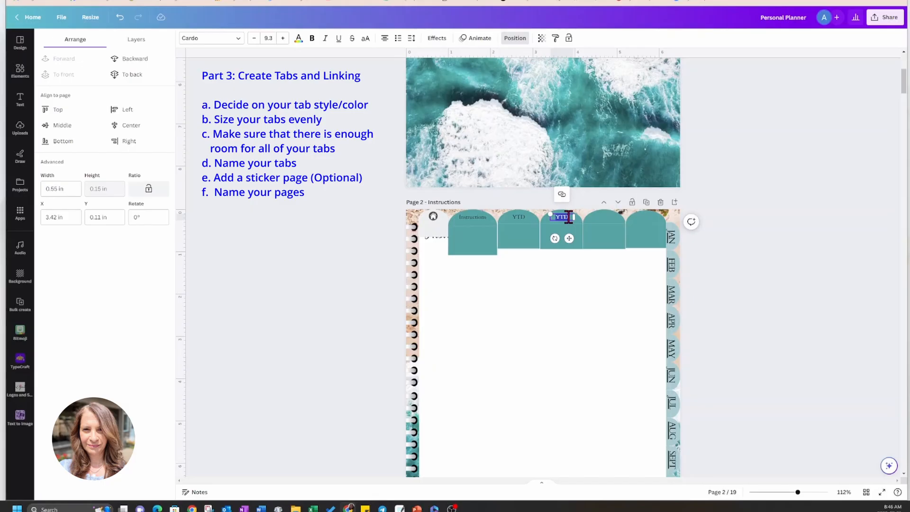
text(Templates)
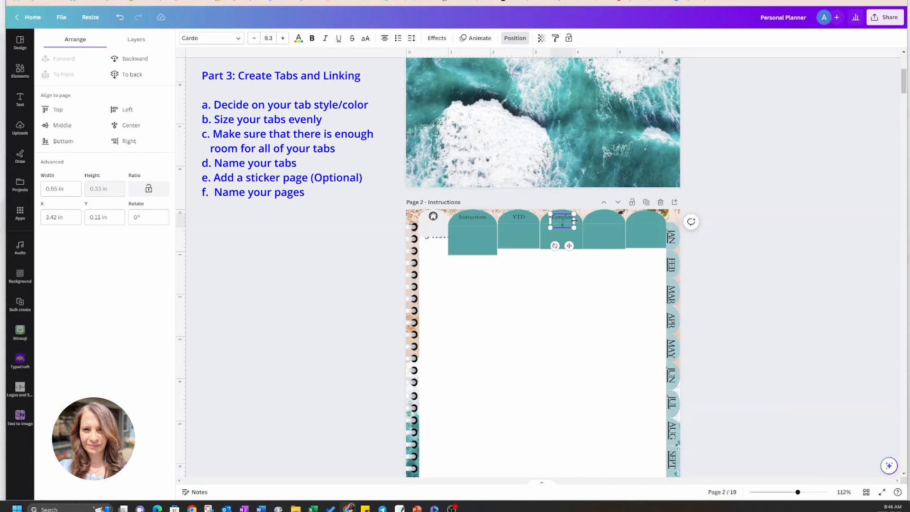
drag(574, 220, 571, 240)
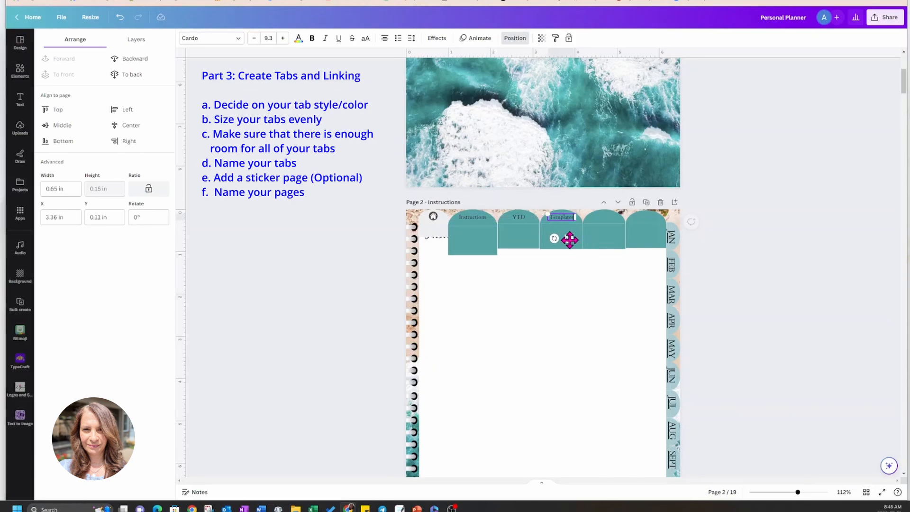
Make two copies of the "Templates" tab label, placing one on the fifth teal tab and relabelling it "Stickers".
click(563, 274)
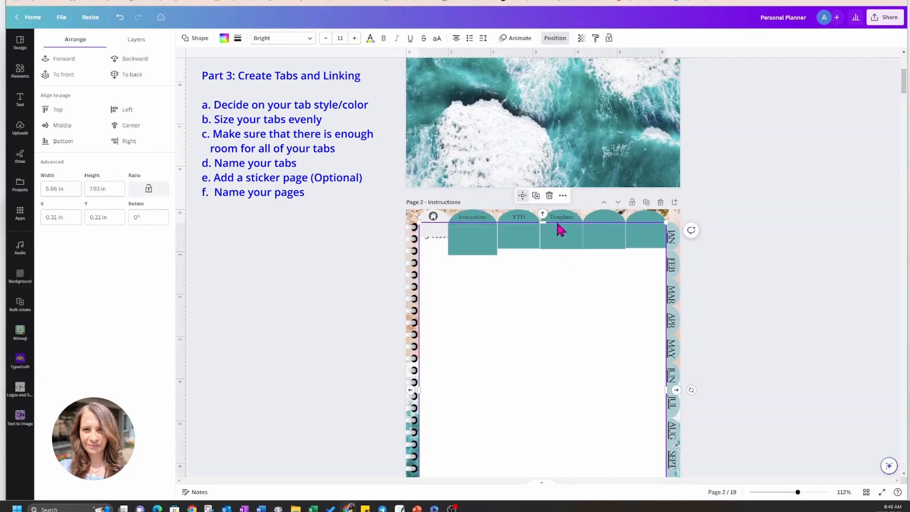
click(558, 219)
click(548, 194)
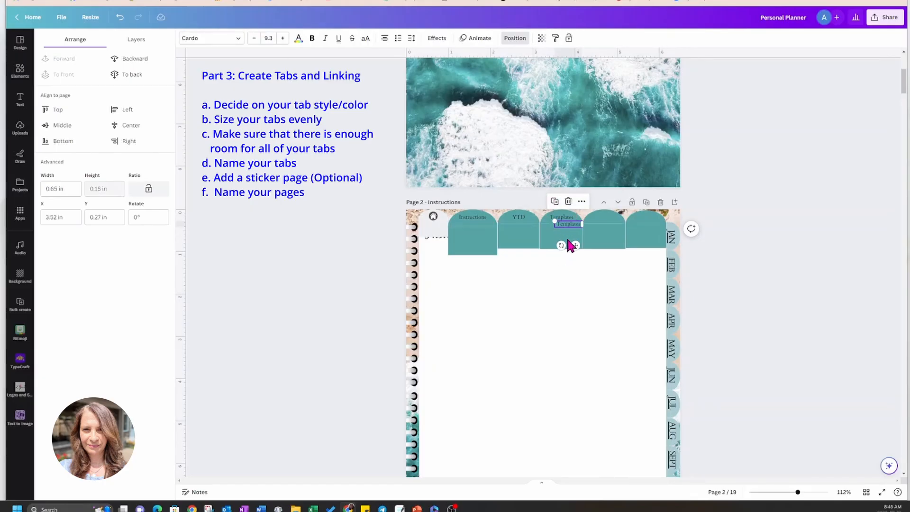
click(556, 203)
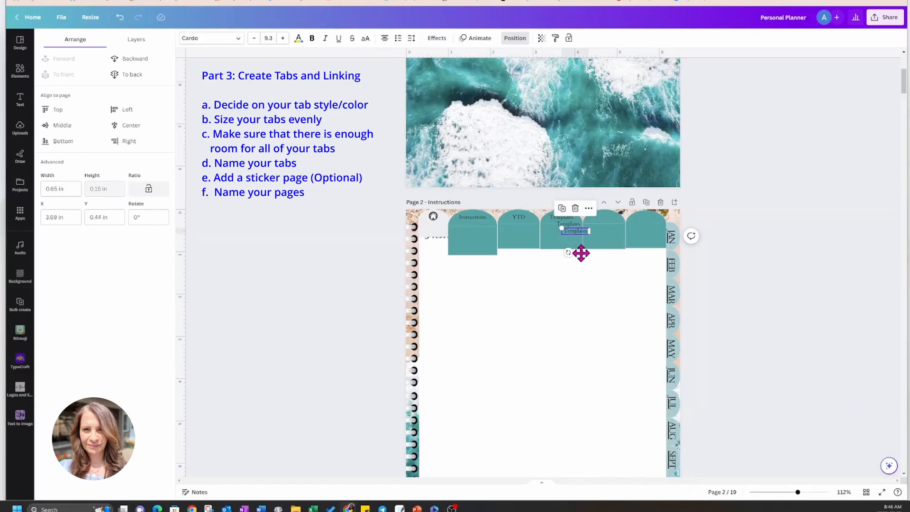
drag(584, 252, 655, 240)
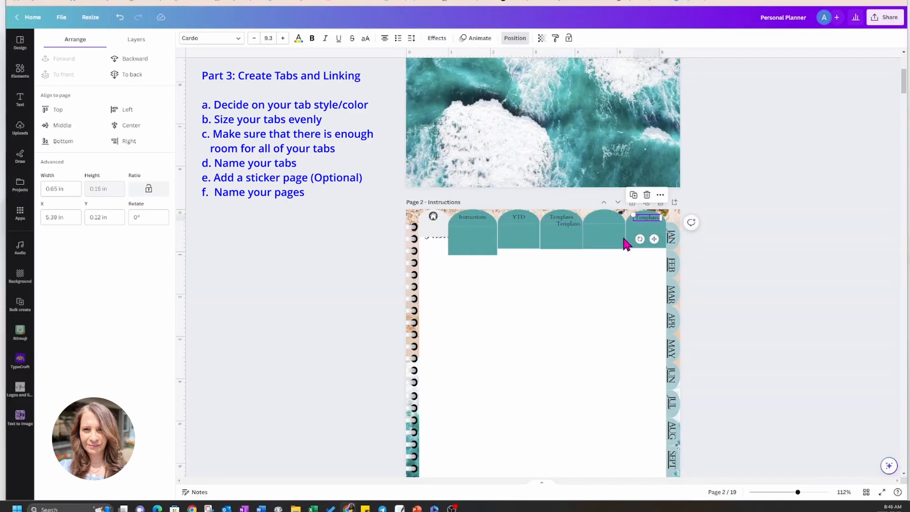
double_click(640, 217)
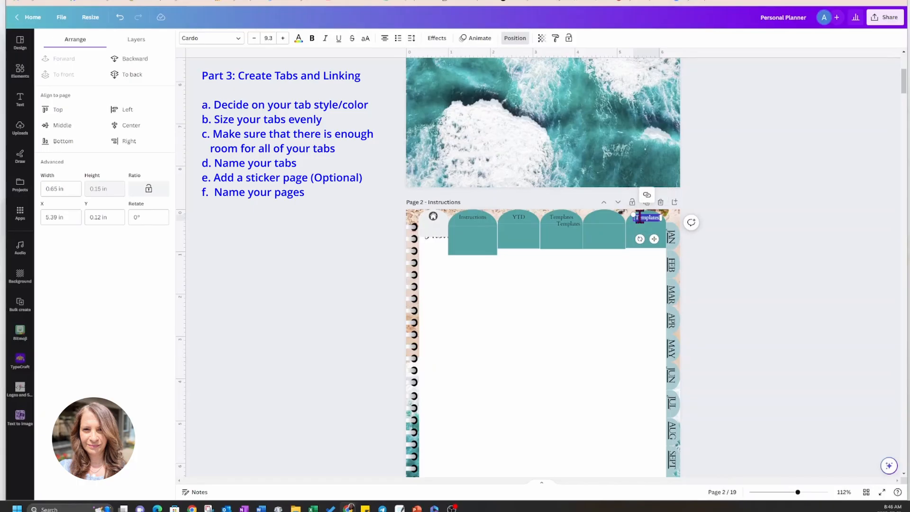
text(Stickers)
Move the other "Templates" copy onto the fourth teal tab, level with its neighbours, and change its text to "Notes".
click(570, 224)
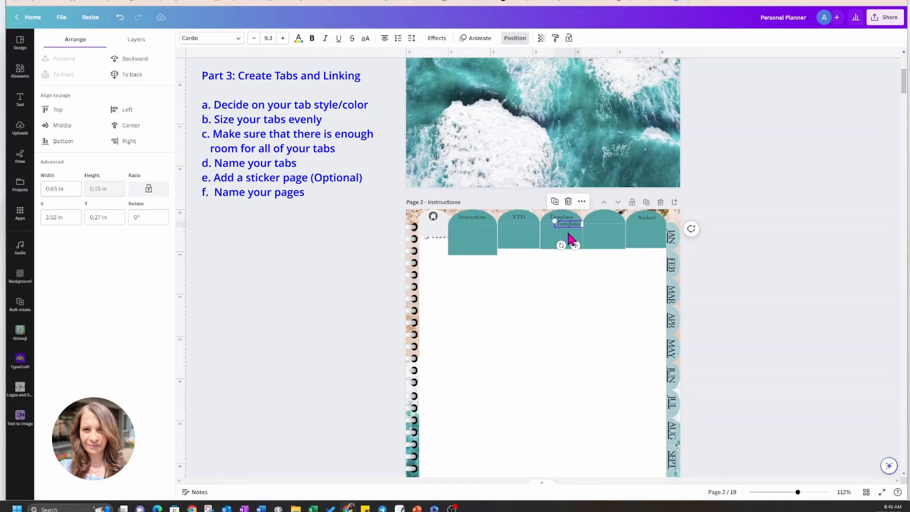
drag(575, 245, 612, 240)
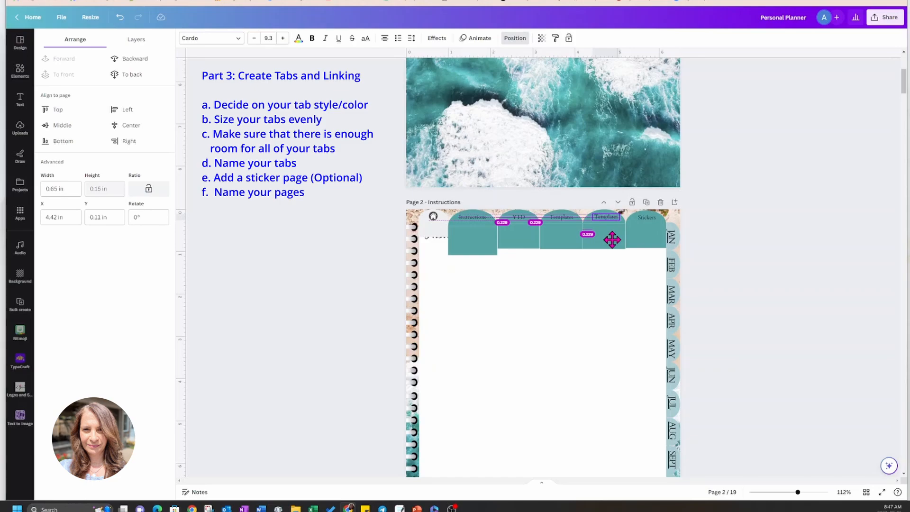
drag(612, 240, 612, 240)
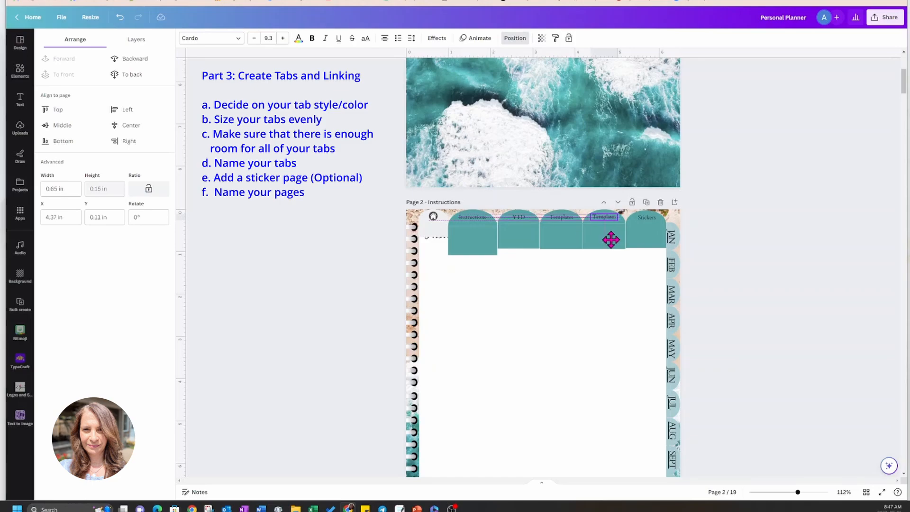
double_click(610, 216)
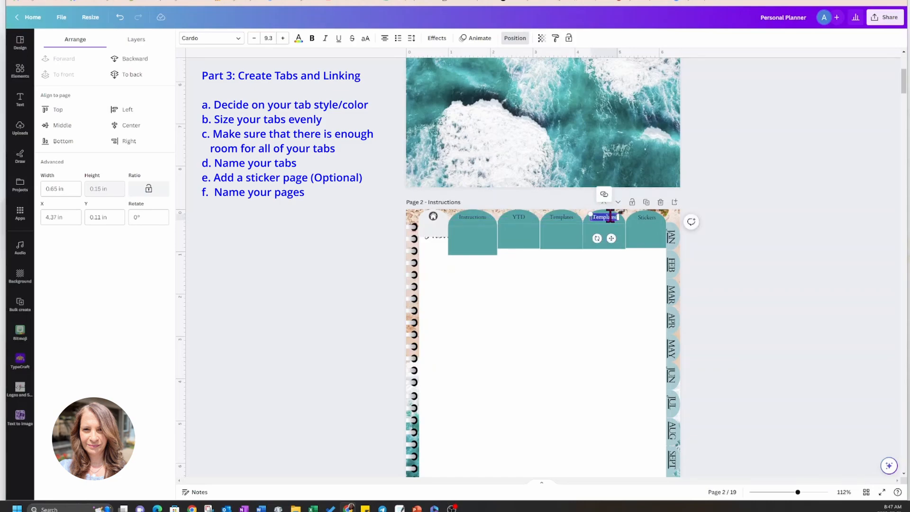
text(Notes)
click(605, 269)
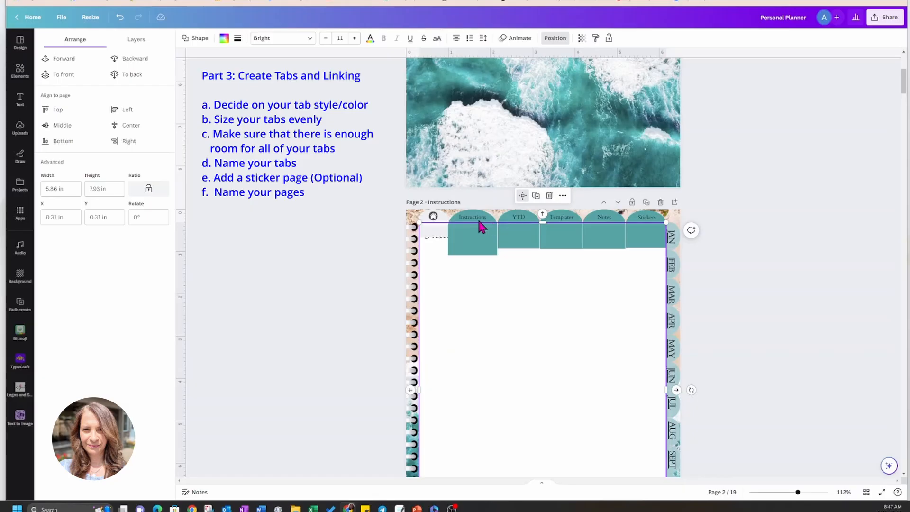
Look over the page headed "Templates" and the Weekly Undated and Daily Undated pages that follow it.
click(434, 217)
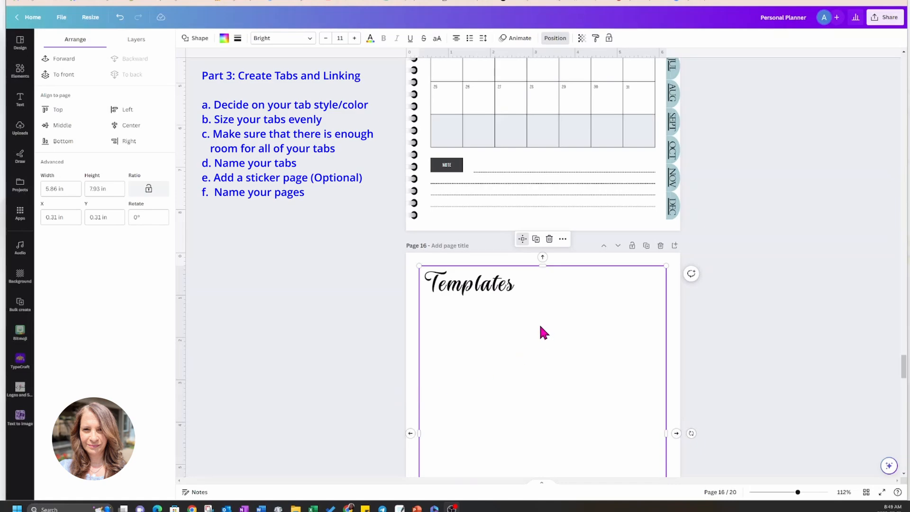
scroll(539, 326, down, 5)
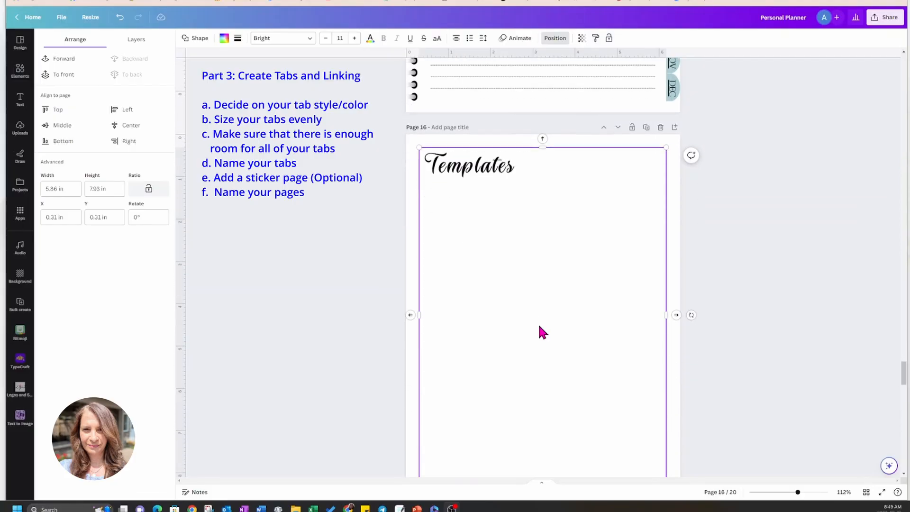
scroll(543, 332, down, 2)
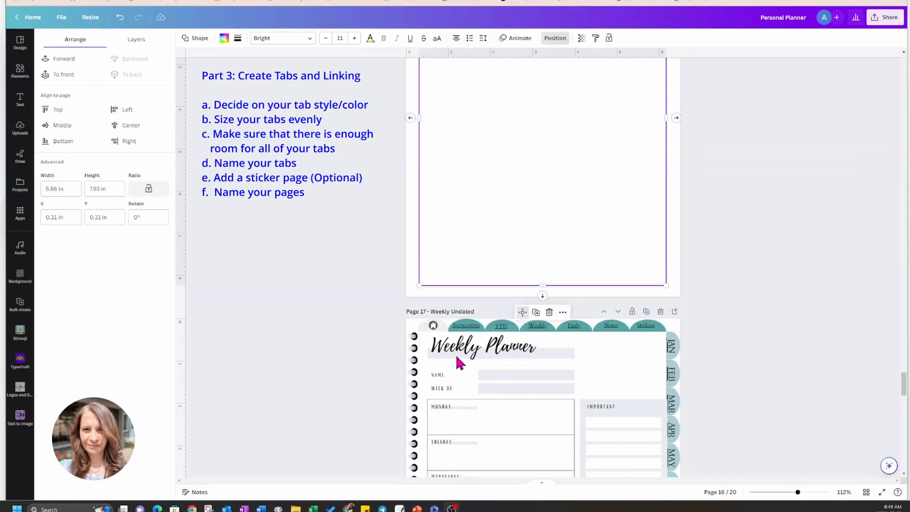
scroll(536, 345, down, 8)
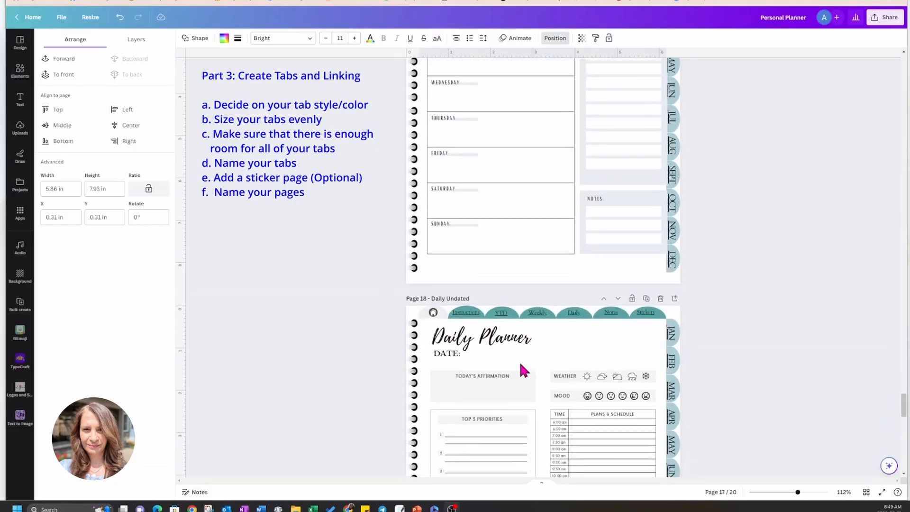
scroll(521, 370, up, 10)
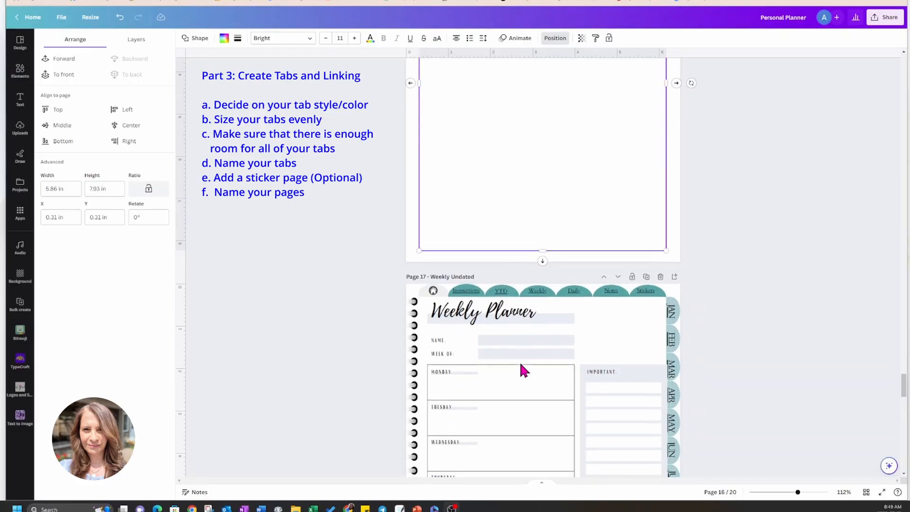
scroll(522, 370, down, 1)
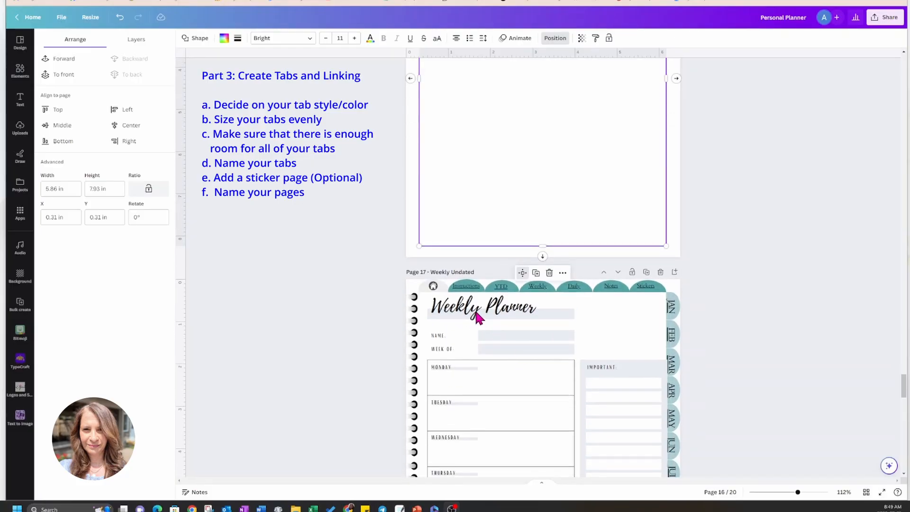
scroll(475, 315, down, 7)
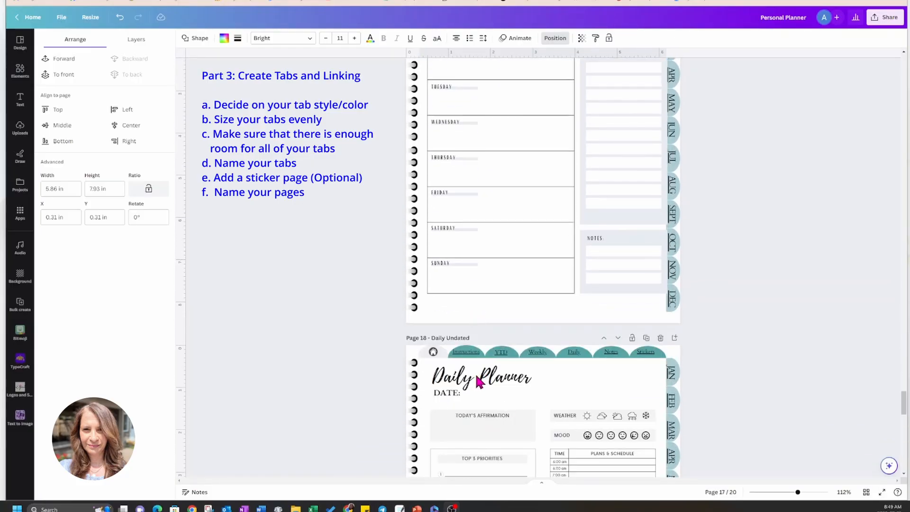
scroll(483, 381, up, 7)
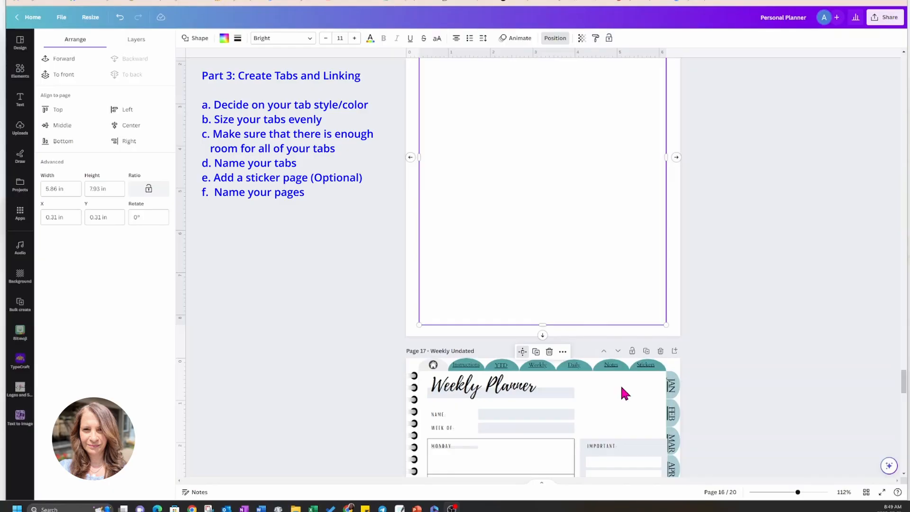
scroll(622, 388, down, 1)
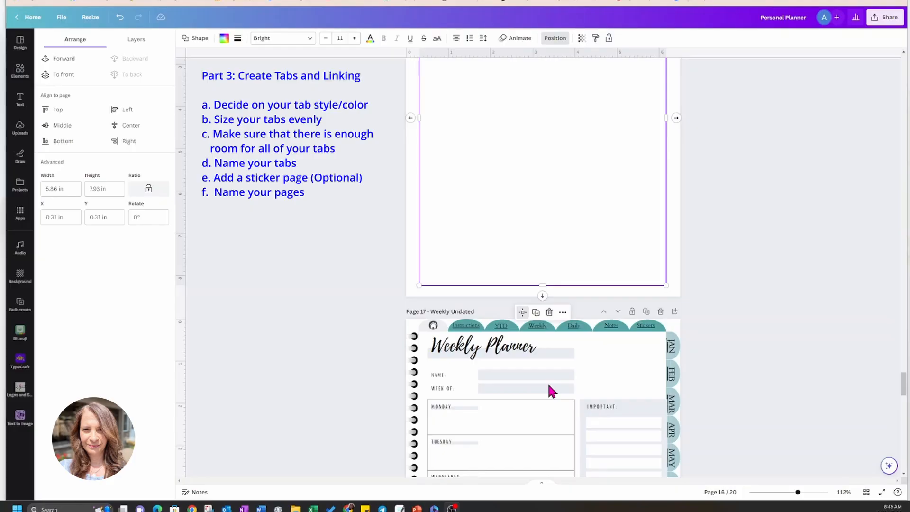
scroll(547, 382, up, 5)
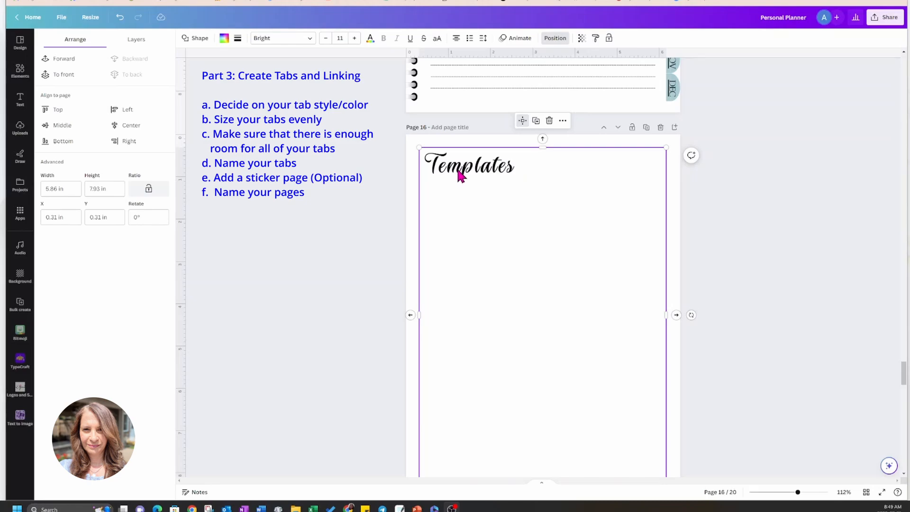
Add a subheading below the "Templates" title on page 16 reading "1. Weekly Undated Planner" as a numbered item.
click(20, 98)
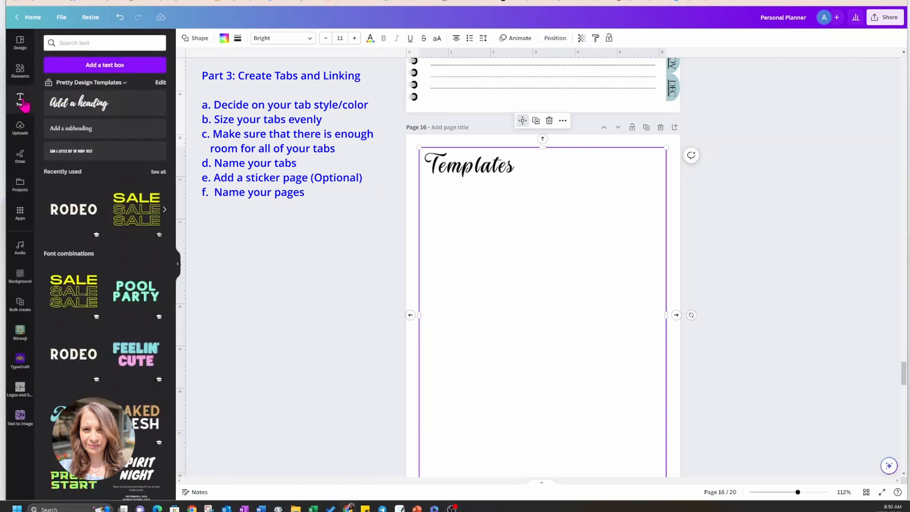
click(75, 128)
drag(548, 331, 474, 227)
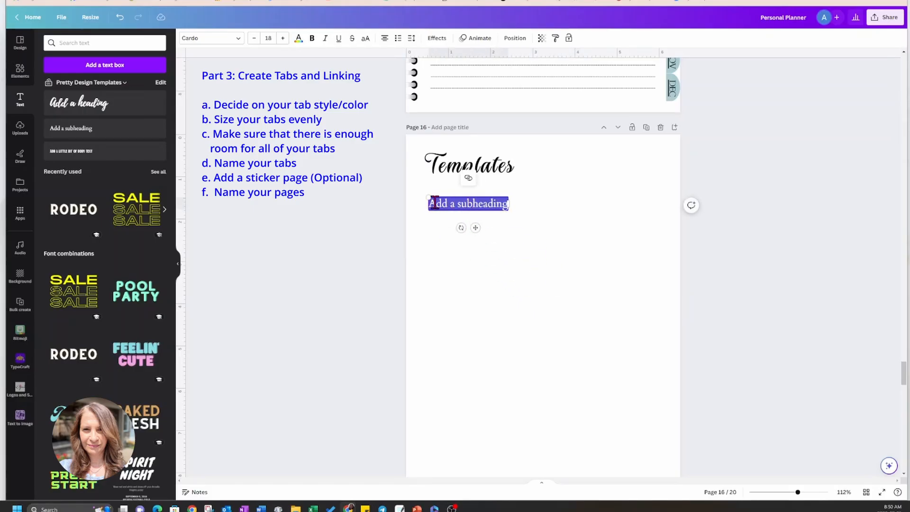
key(BackSpace)
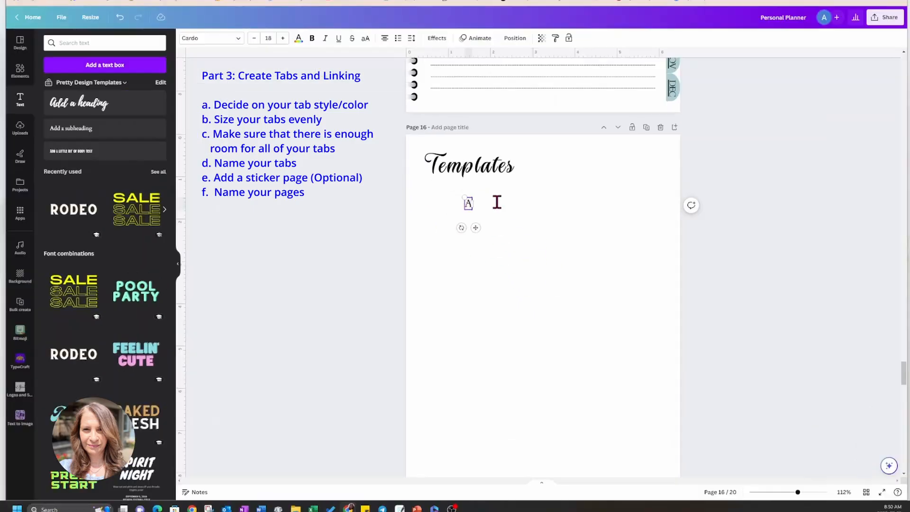
text(1. Weekly)
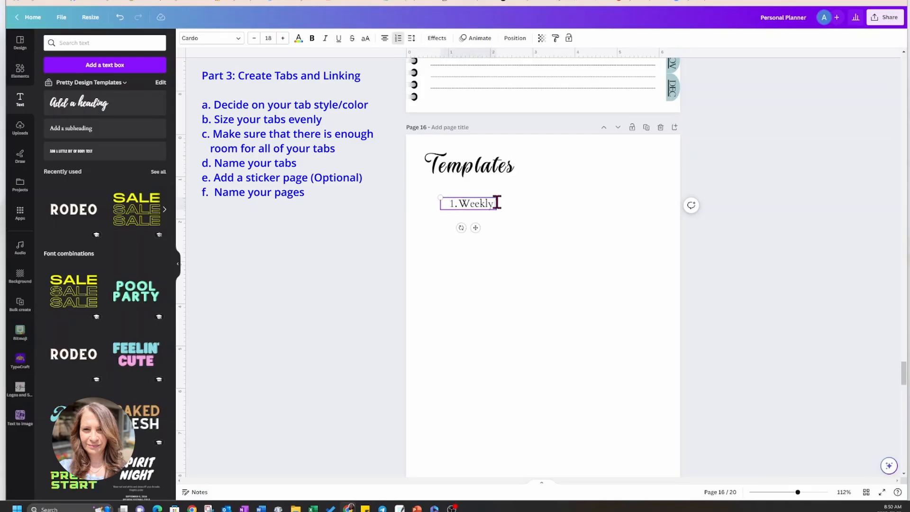
text( Undated Planner)
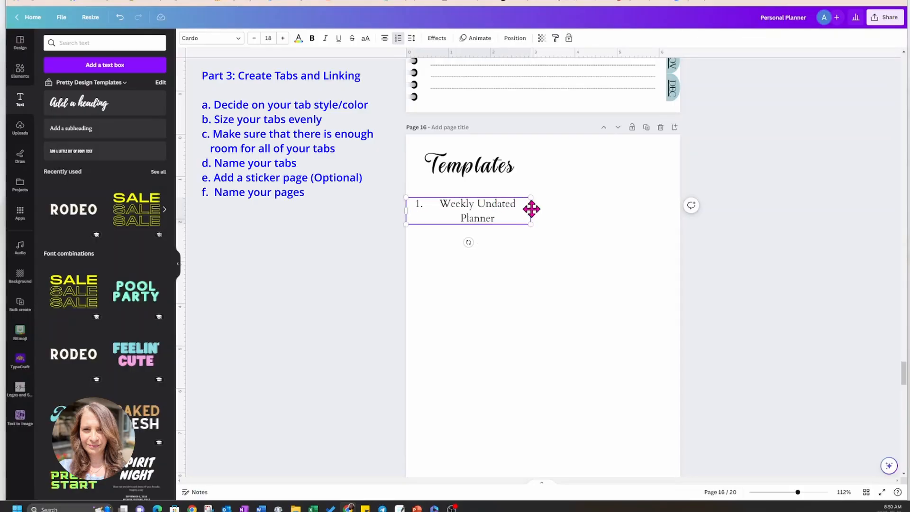
Widen the numbered item's text box to about 3.6 in, left-align its text and line it up under the "Templates" title.
drag(532, 210, 557, 209)
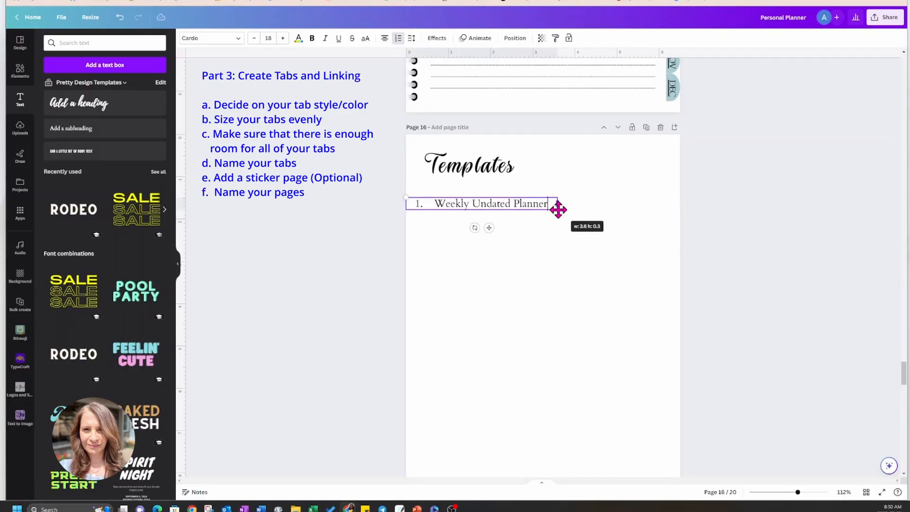
click(484, 244)
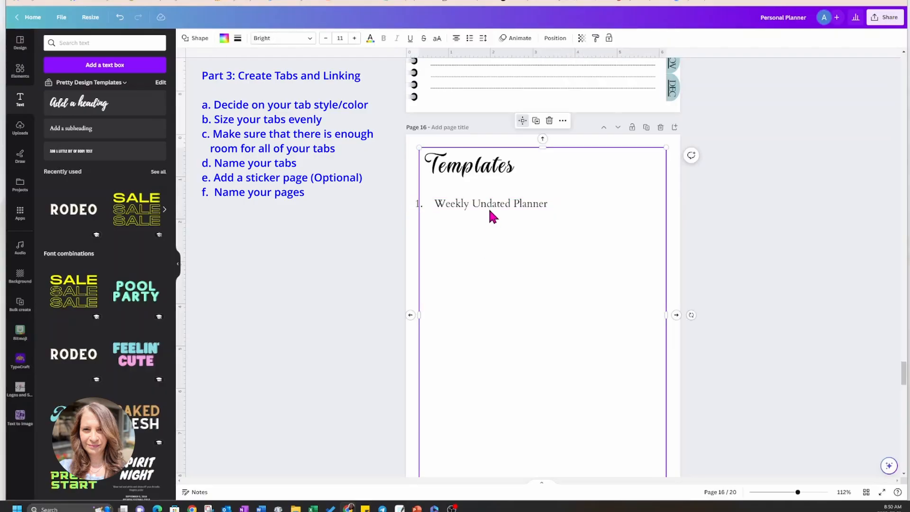
click(489, 205)
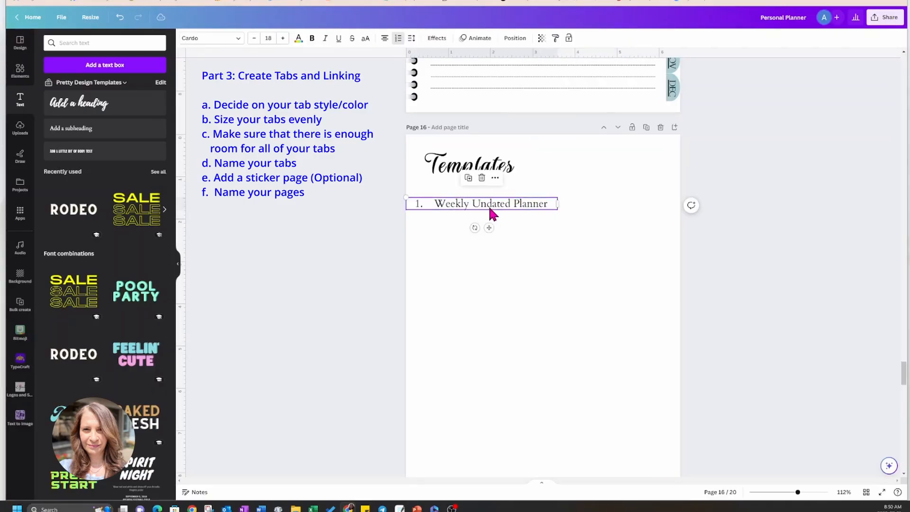
click(385, 40)
drag(488, 228, 506, 228)
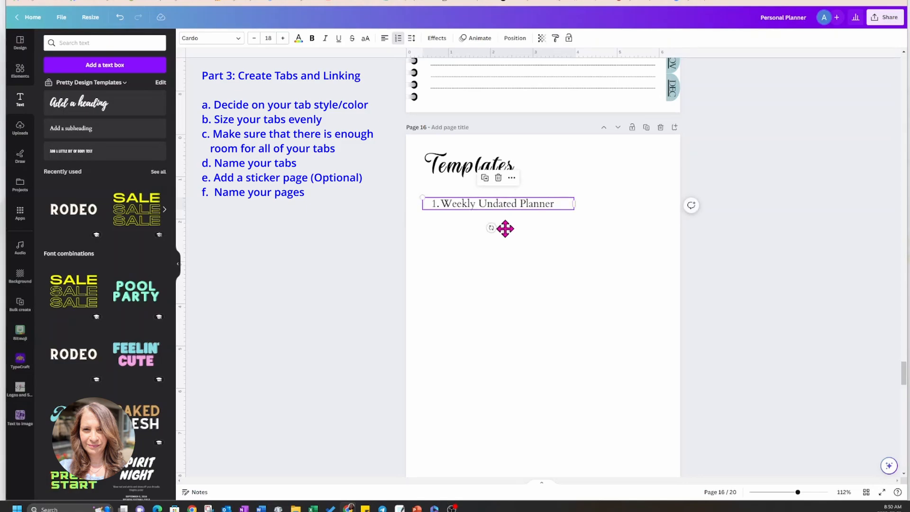
Duplicate the "Weekly Undated Planner" line, place the copy directly below it and change its text to "2. Daily Undated Planner".
click(484, 178)
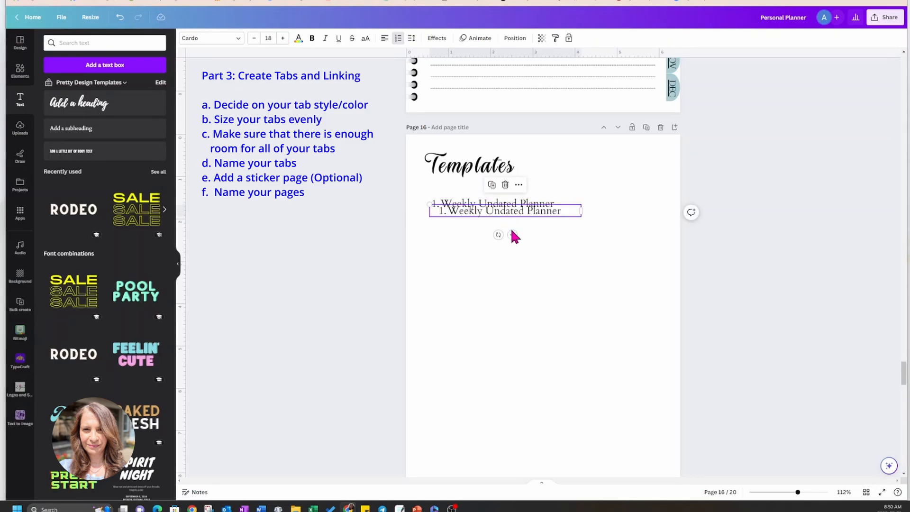
drag(513, 234, 507, 237)
double_click(451, 215)
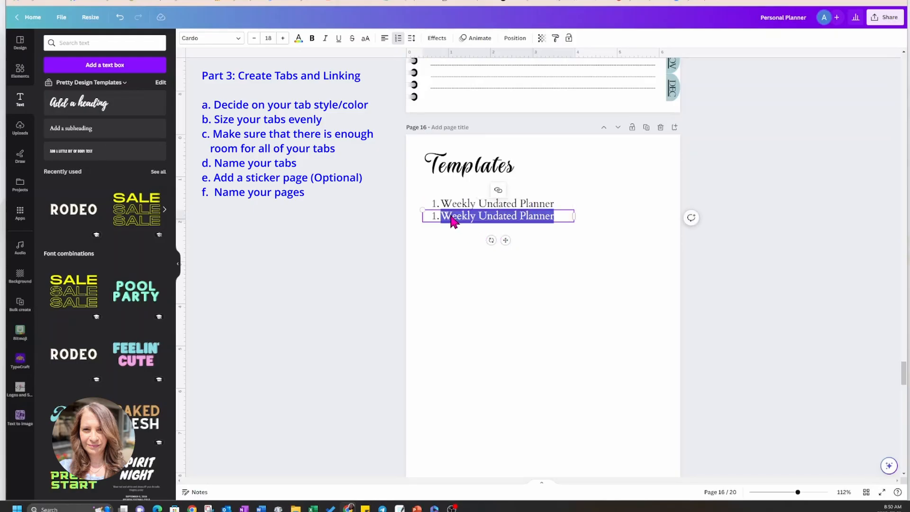
key(BackSpace)
key(BackSpace)
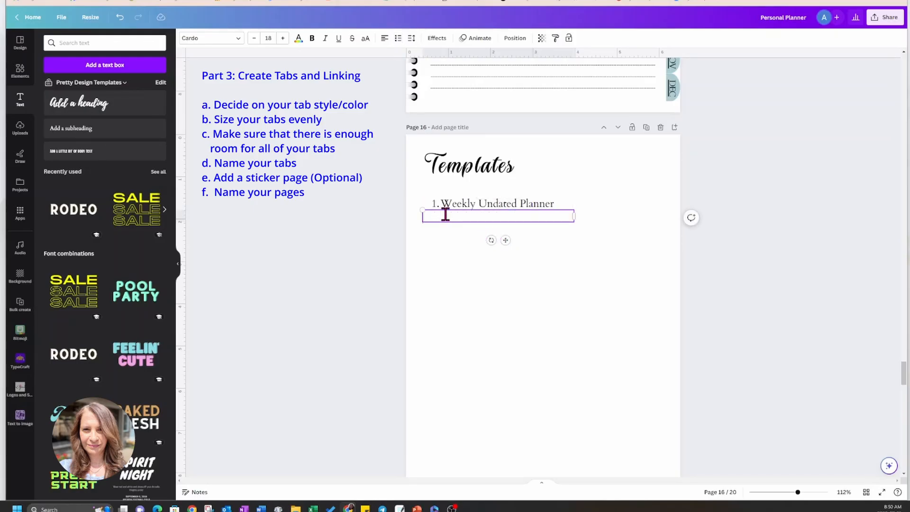
text(2. Daily Undated Planner)
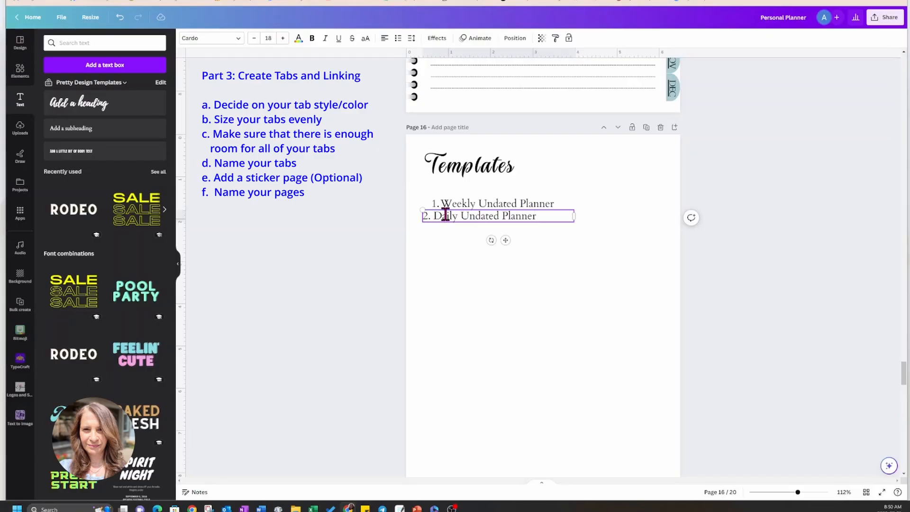
click(464, 268)
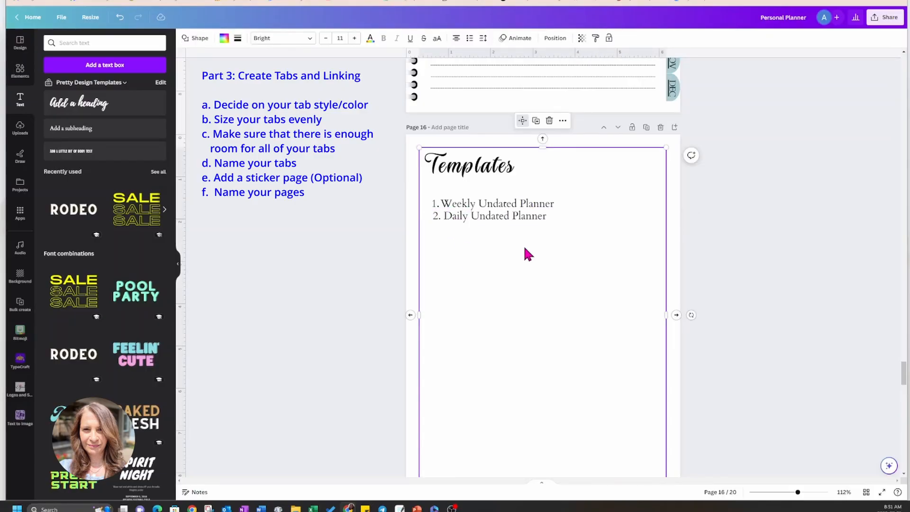
Link the "Weekly Undated Planner" line on the Templates page to page 17, Weekly Undated.
click(511, 205)
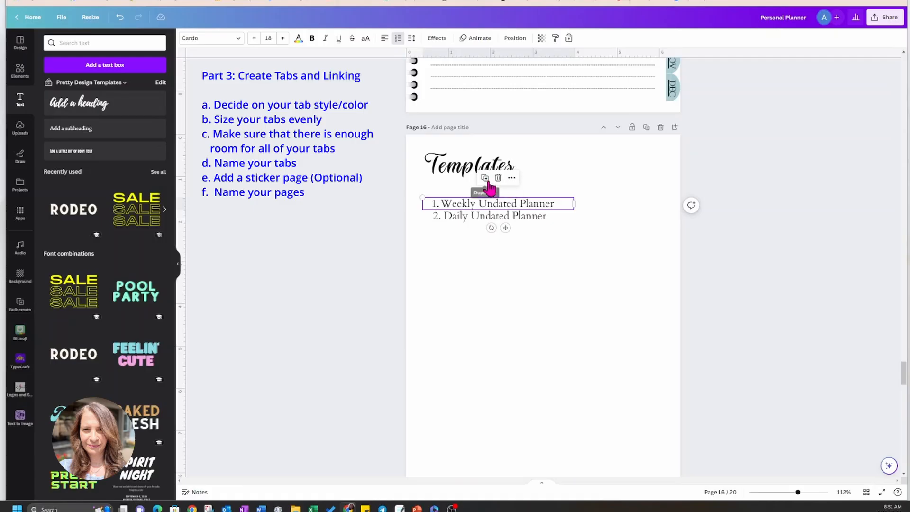
click(511, 178)
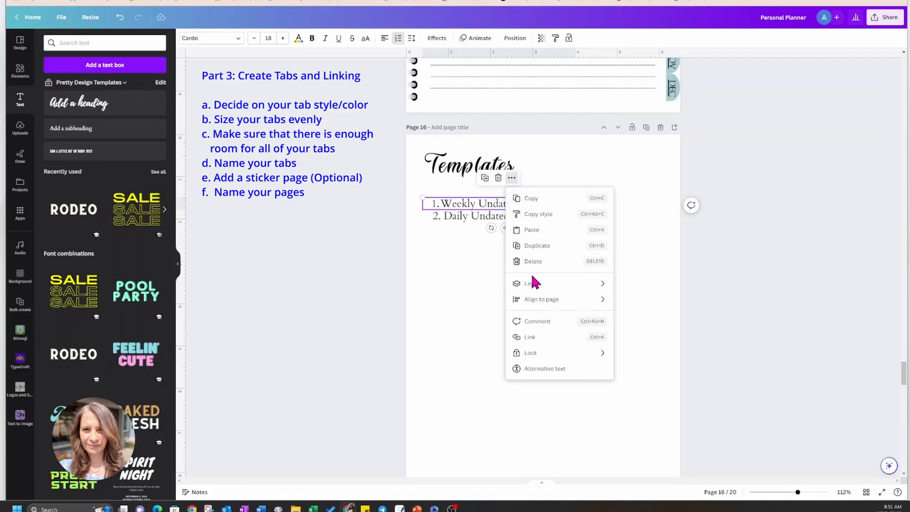
click(536, 340)
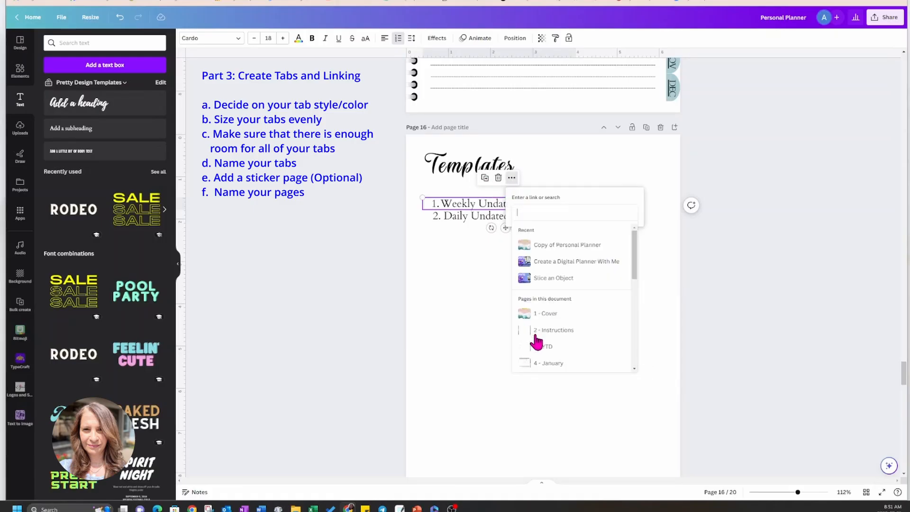
drag(633, 249, 641, 348)
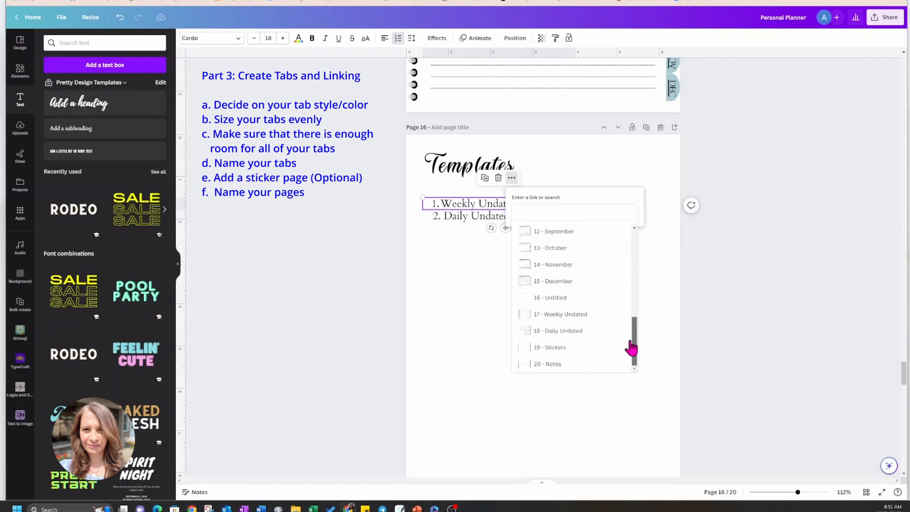
click(568, 314)
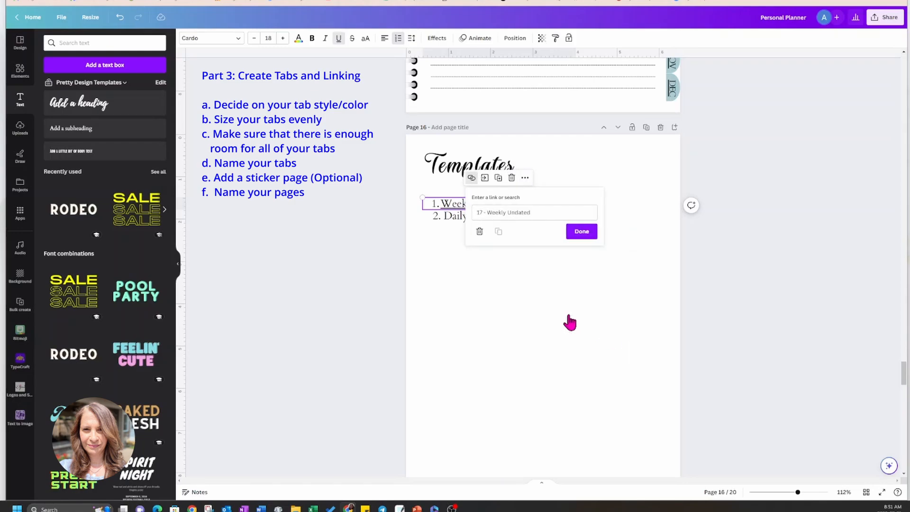
click(576, 232)
Link the "Daily Undated Planner" line on the Templates page to page 18, Daily Undated.
click(453, 217)
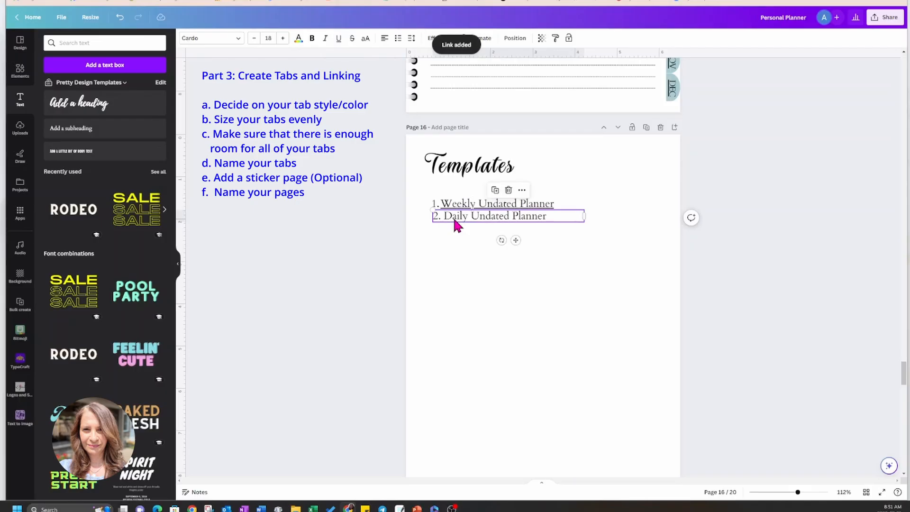
click(522, 190)
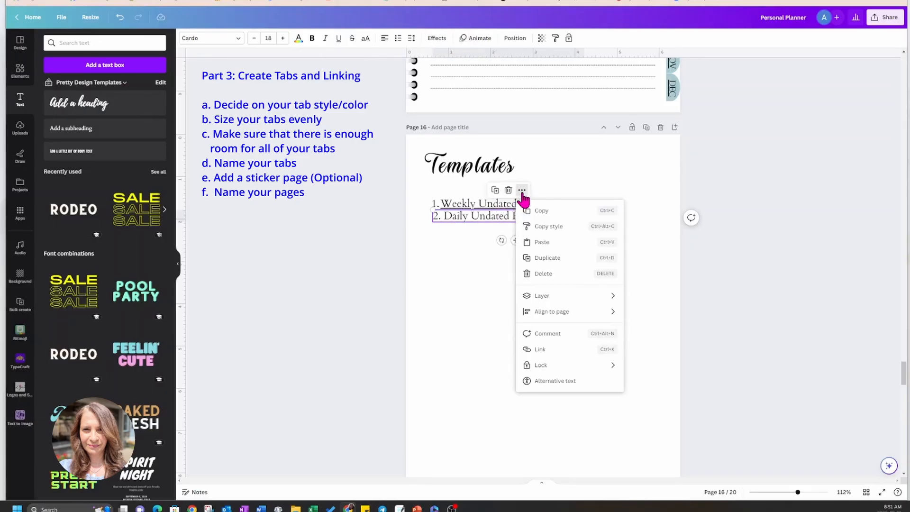
click(538, 350)
drag(645, 274, 648, 372)
click(579, 343)
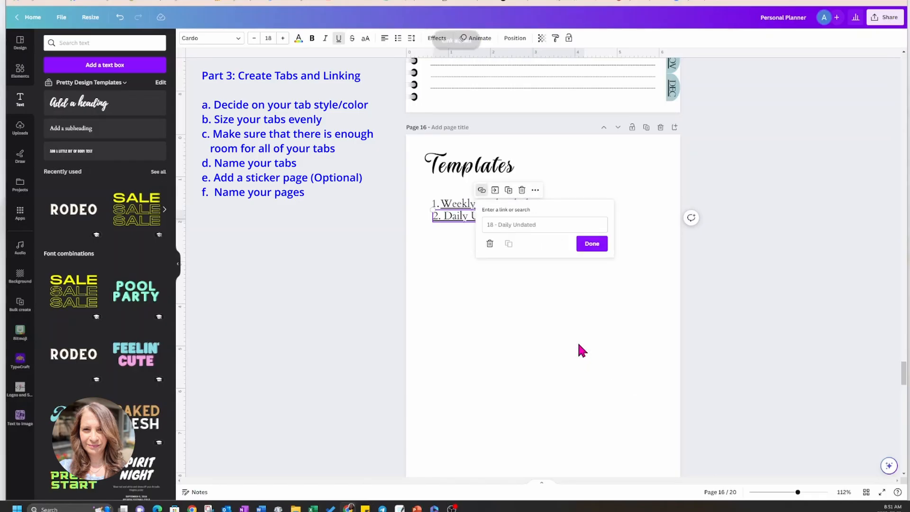
click(596, 243)
click(584, 280)
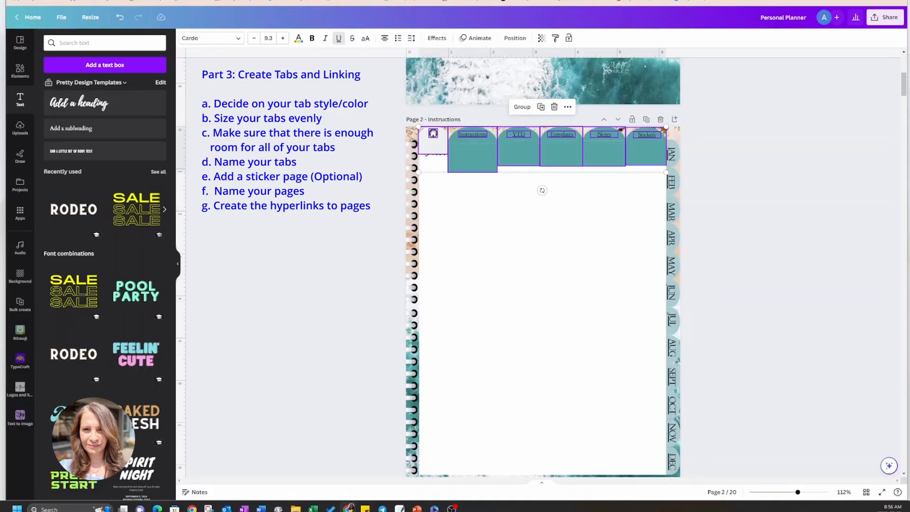
Undo the last change to the top tabs on page 2, select all the tabs with their labels and open their position settings.
key(ctrl+z)
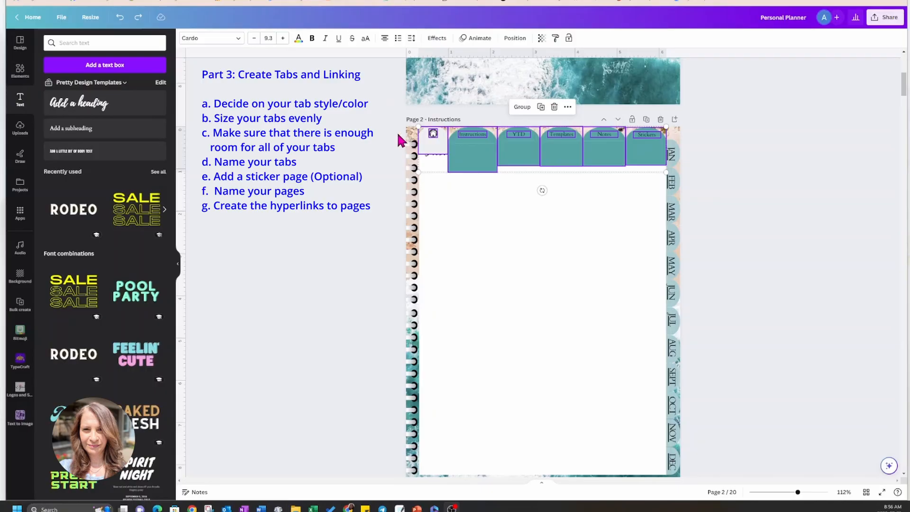
drag(398, 132, 663, 135)
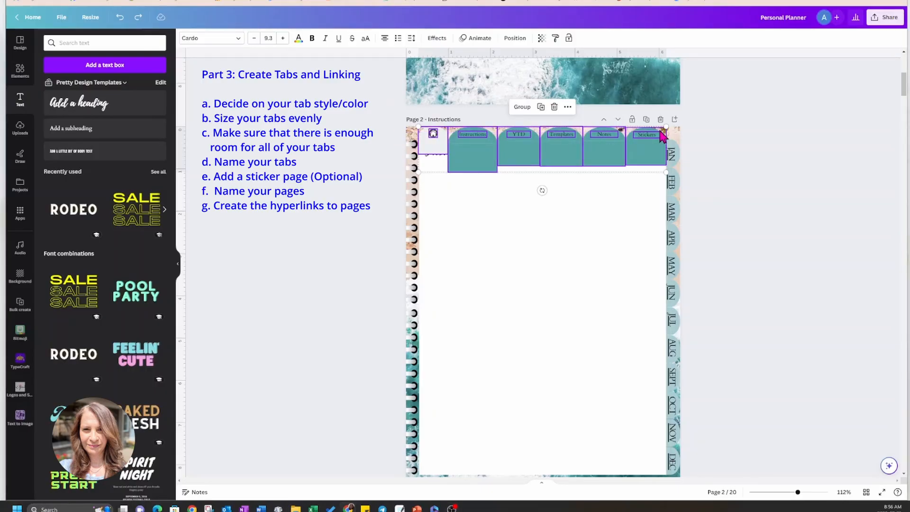
click(518, 39)
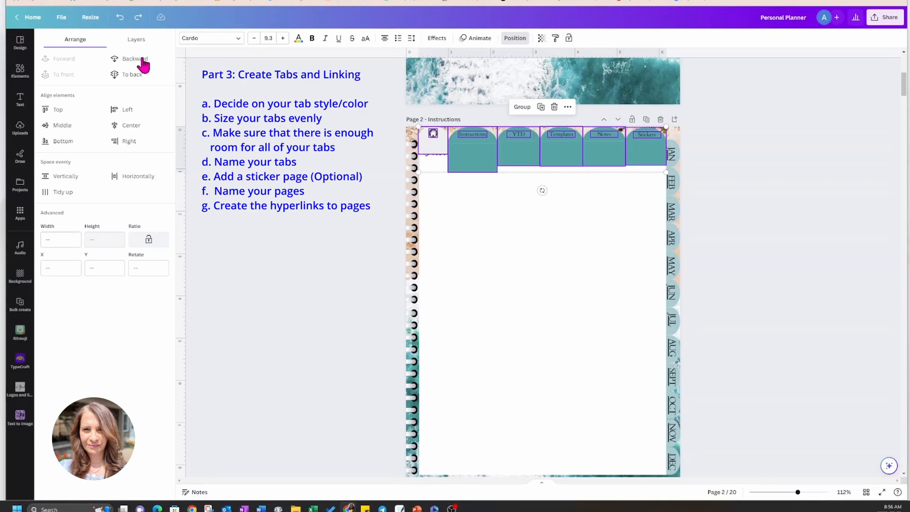
Send the selected top tabs and labels on page 2 two levels backward, behind the white page sheet, and deselect them.
click(142, 59)
click(141, 60)
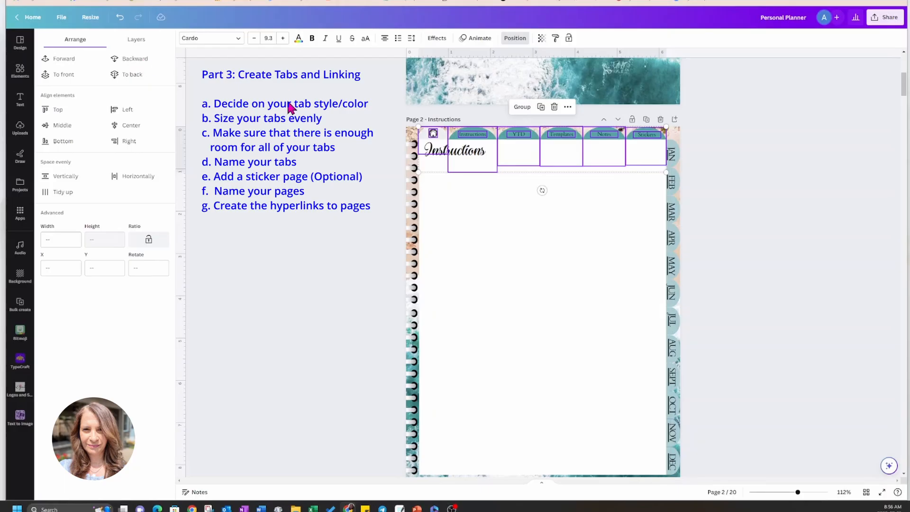
click(719, 133)
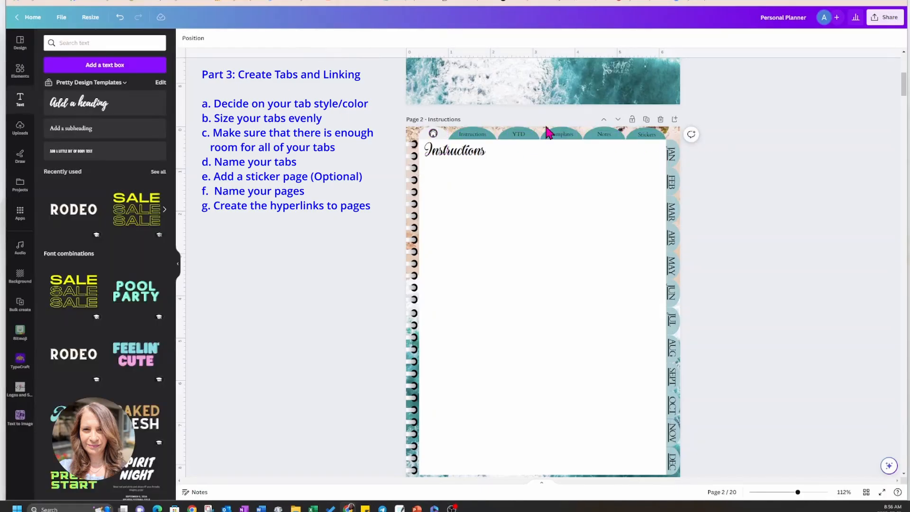
Link the home icon in the top tab row of page 2 to page 1, Cover.
click(433, 135)
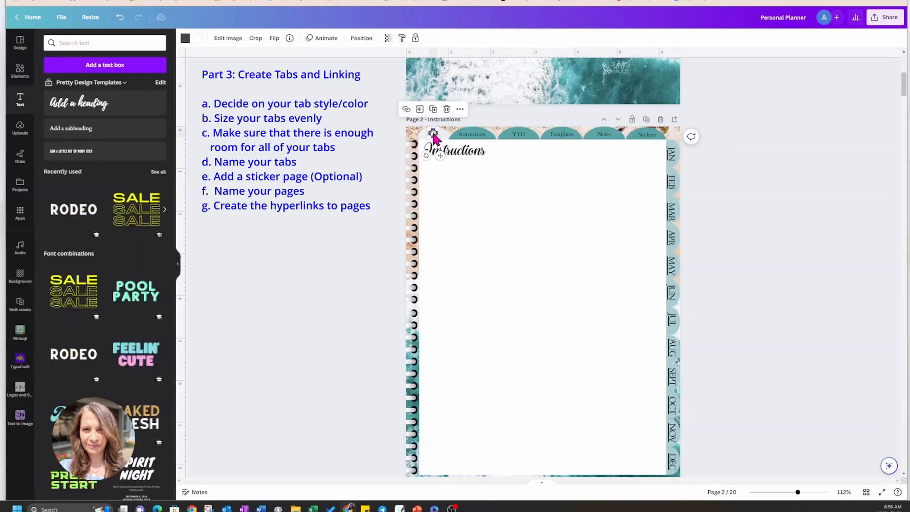
click(460, 110)
click(469, 276)
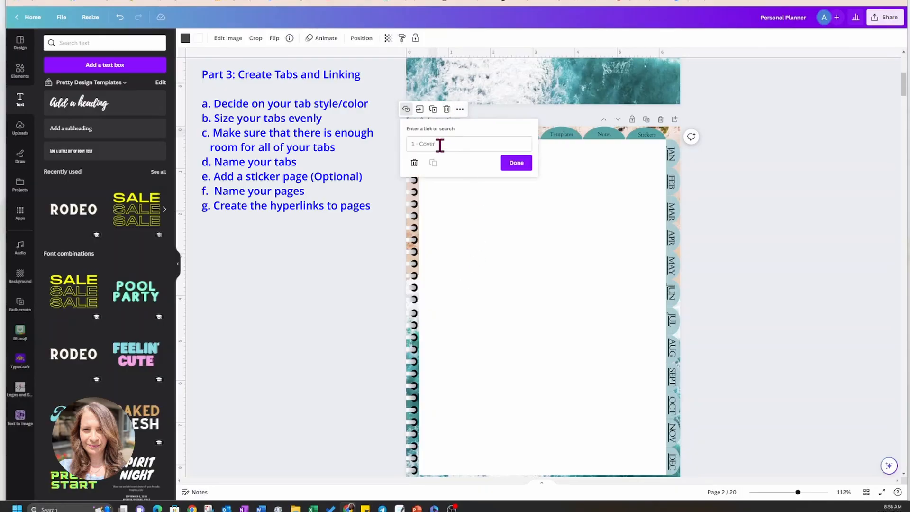
click(516, 163)
Link the Instructions top tab label on page 2 to page 2, Instructions.
click(480, 135)
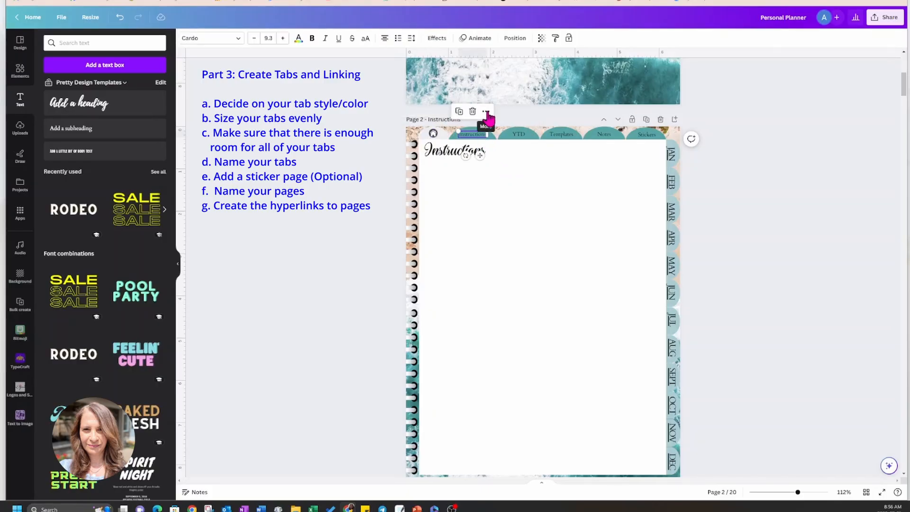
click(485, 111)
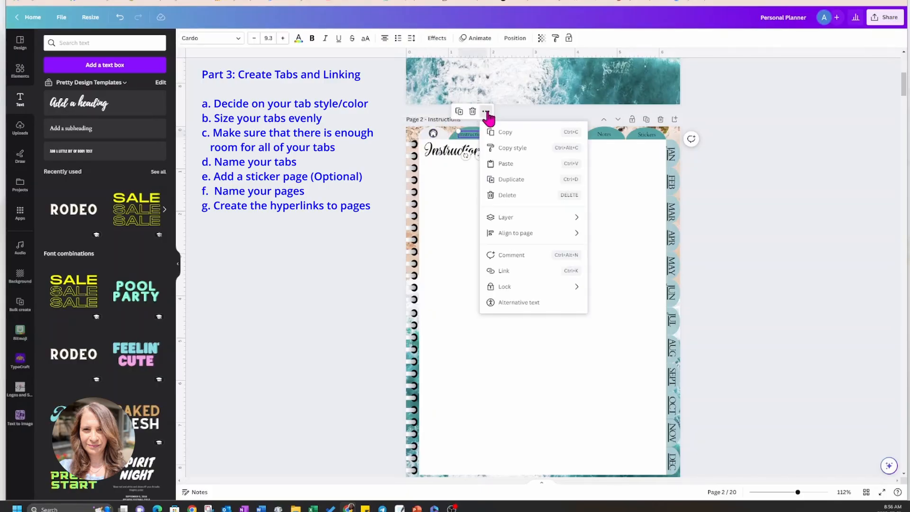
click(522, 271)
click(526, 265)
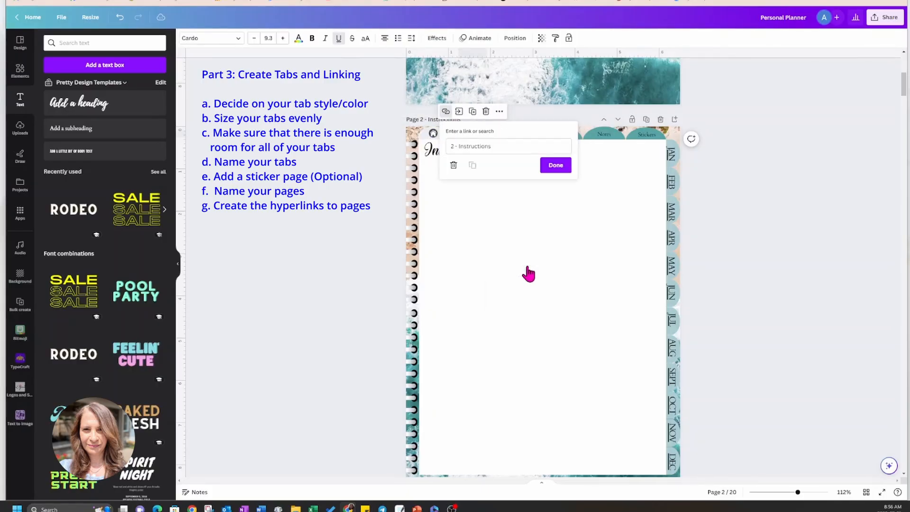
click(551, 166)
Link the YTD top tab label on page 2 to page 3, YTD.
click(519, 134)
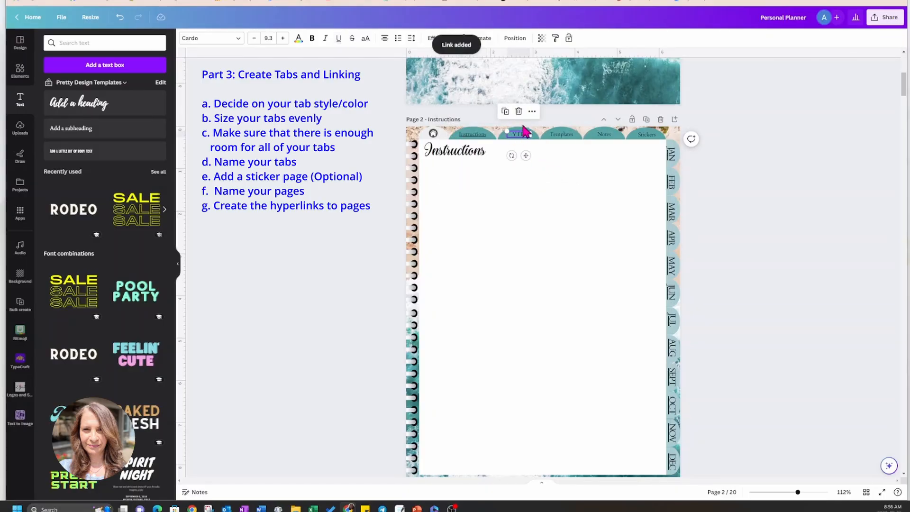
click(532, 112)
click(554, 272)
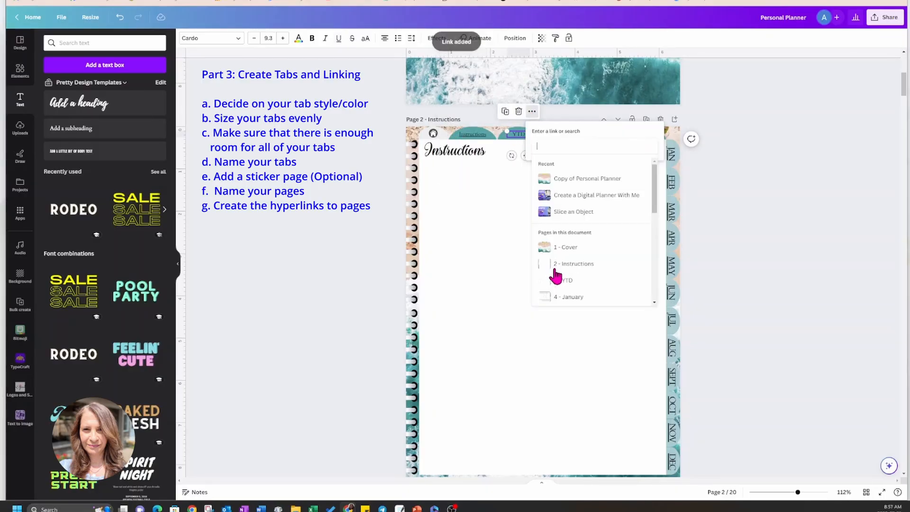
click(571, 281)
click(602, 164)
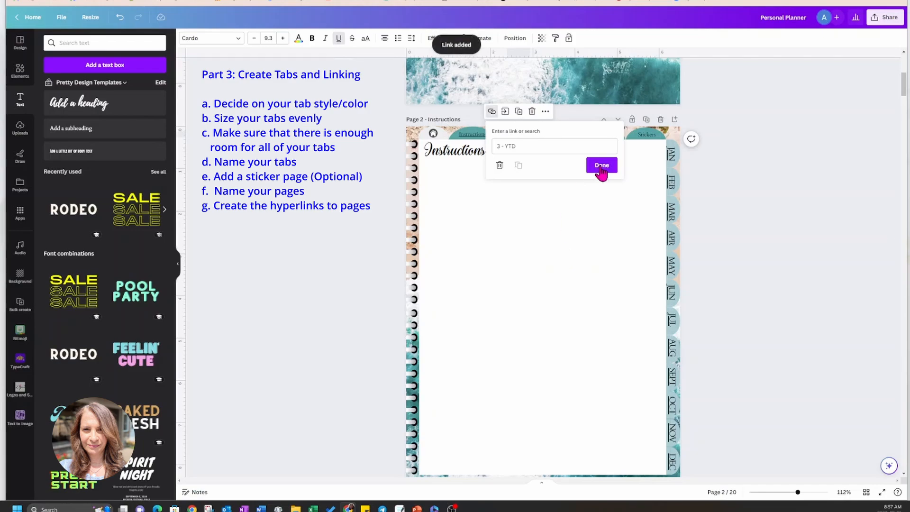
Link the Templates top tab label on page 2 to page 16, Templates.
scroll(588, 124, down, 1)
click(575, 83)
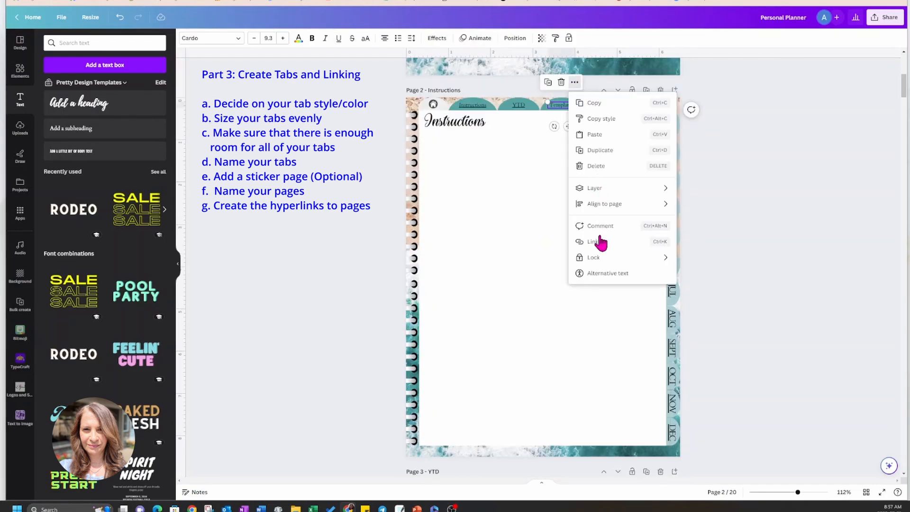
click(598, 241)
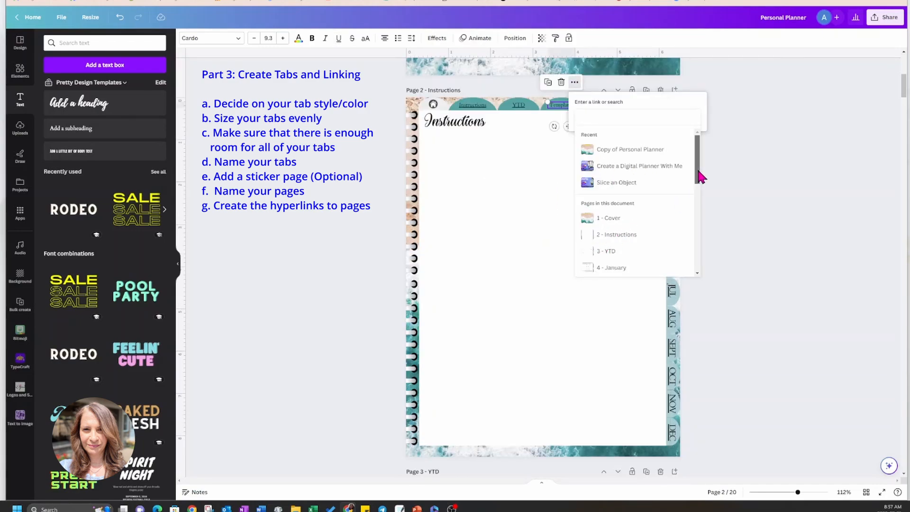
drag(698, 175, 697, 250)
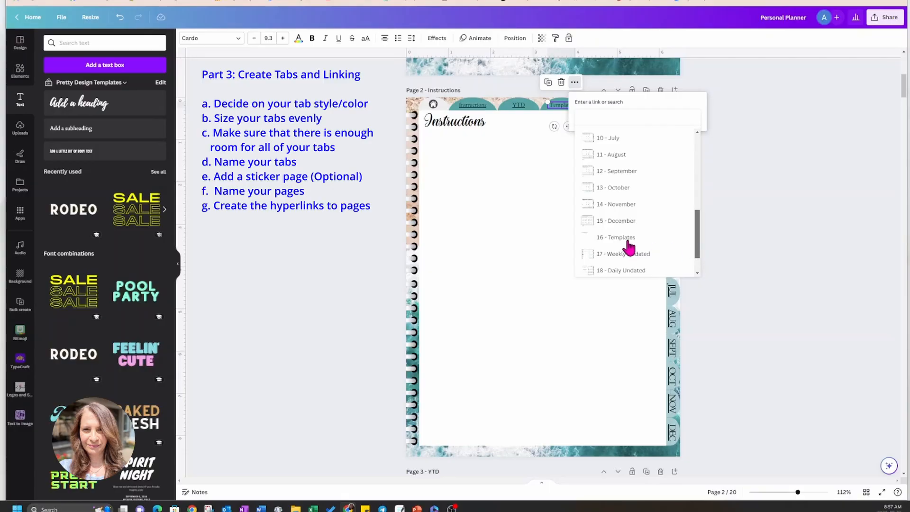
click(626, 236)
click(644, 136)
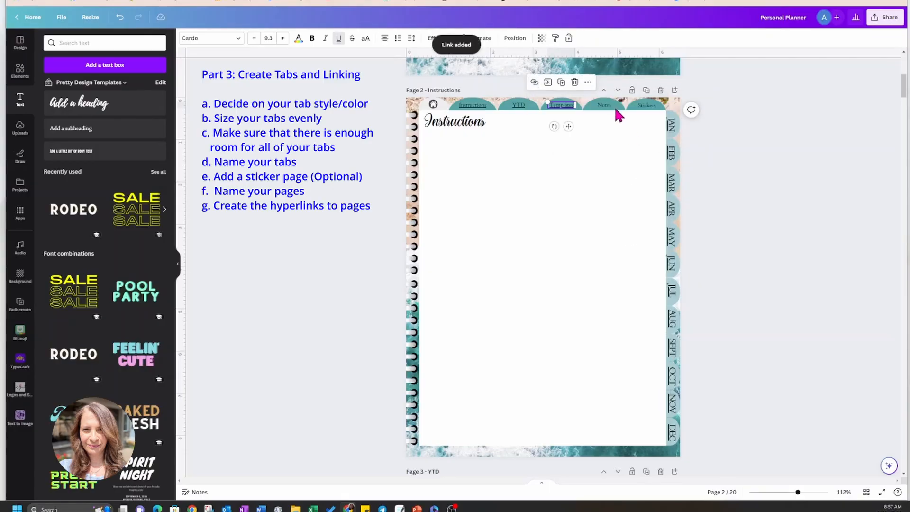
Link the Notes top tab label on page 2 to page 20, Notes.
click(609, 106)
click(617, 82)
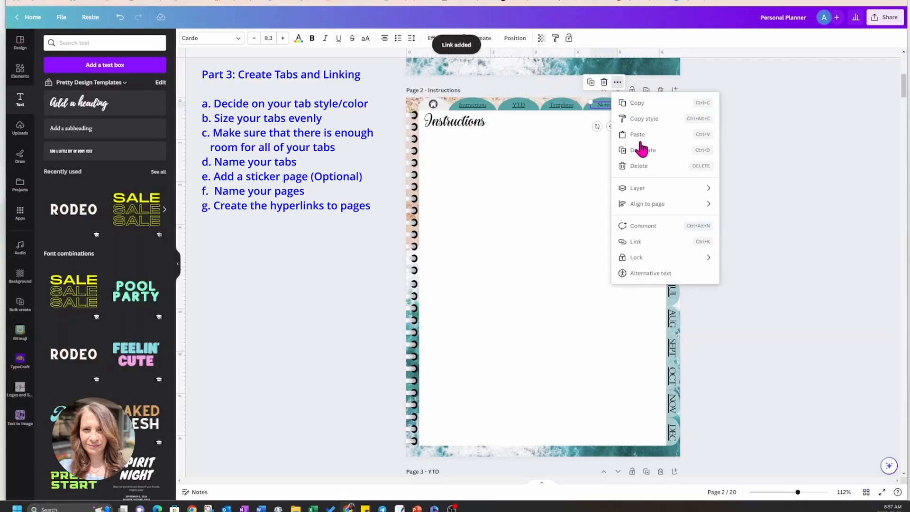
click(644, 243)
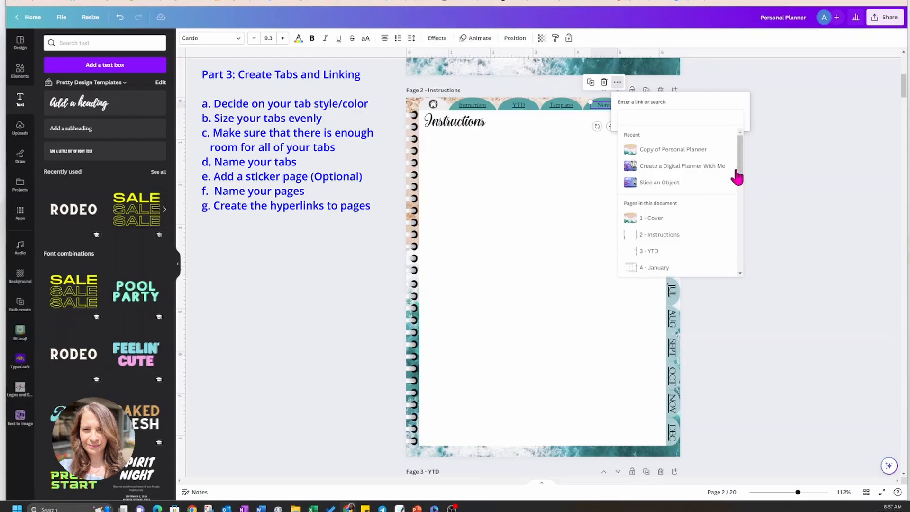
drag(741, 183, 738, 262)
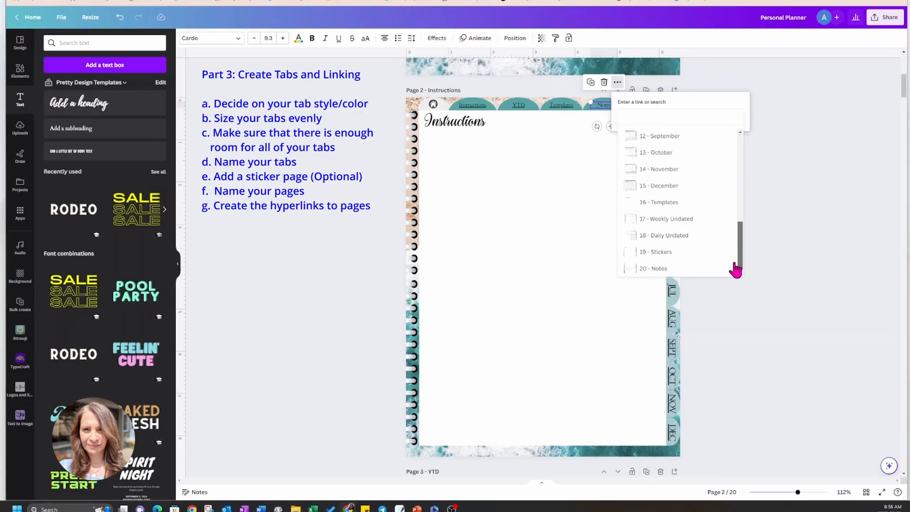
click(659, 269)
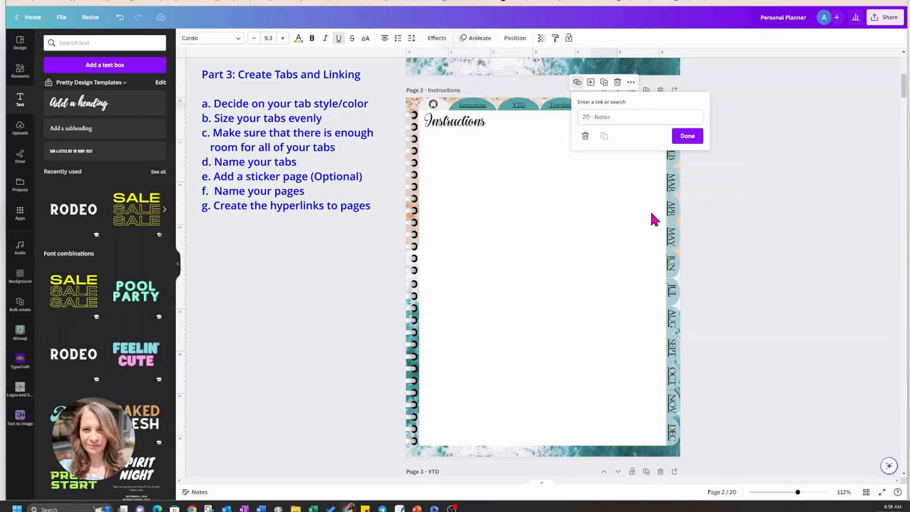
click(686, 138)
Link the Stickers top tab label on page 2 to page 19, Stickers.
click(653, 106)
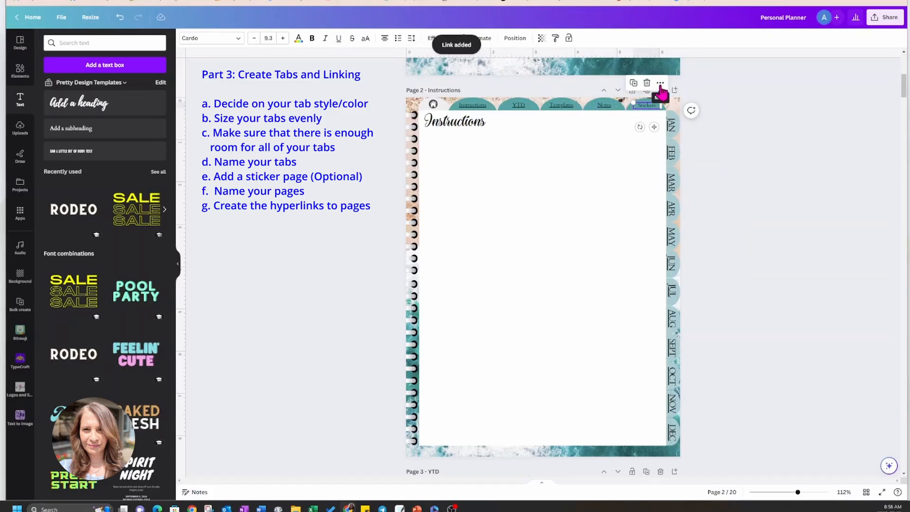
click(661, 84)
click(684, 243)
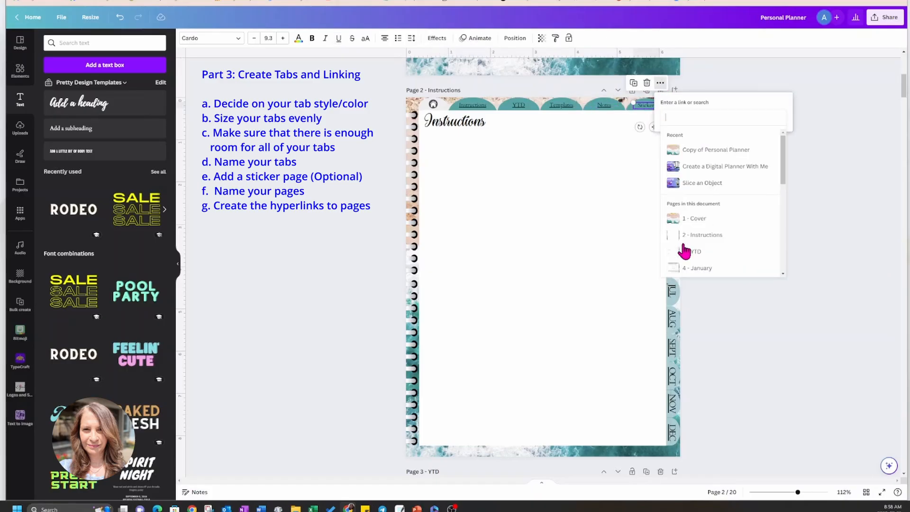
drag(784, 173, 777, 255)
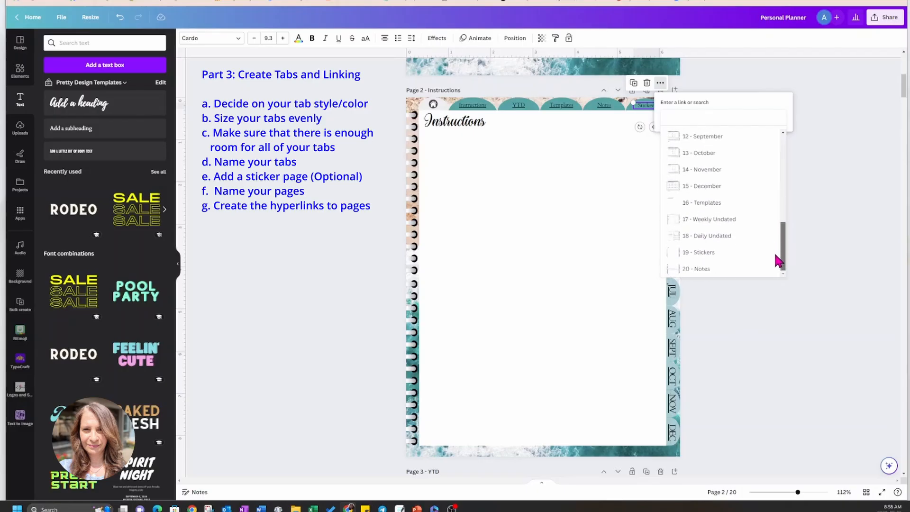
click(718, 253)
click(717, 138)
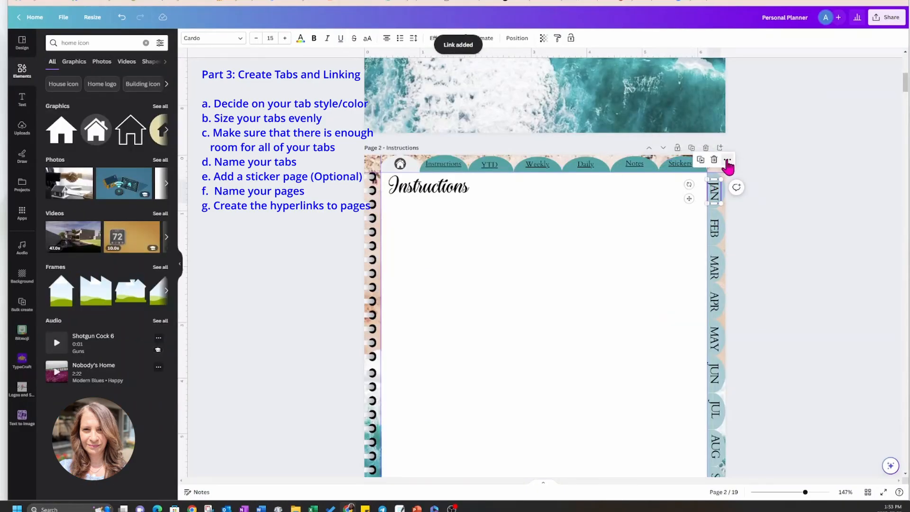
Link the JAN side tab label on page 2 to page 4, January.
click(727, 161)
click(736, 318)
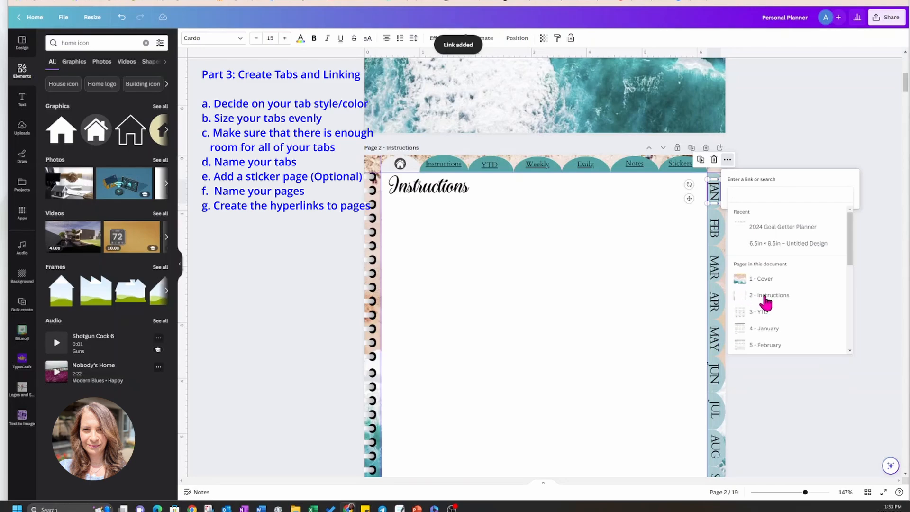
click(766, 328)
click(787, 213)
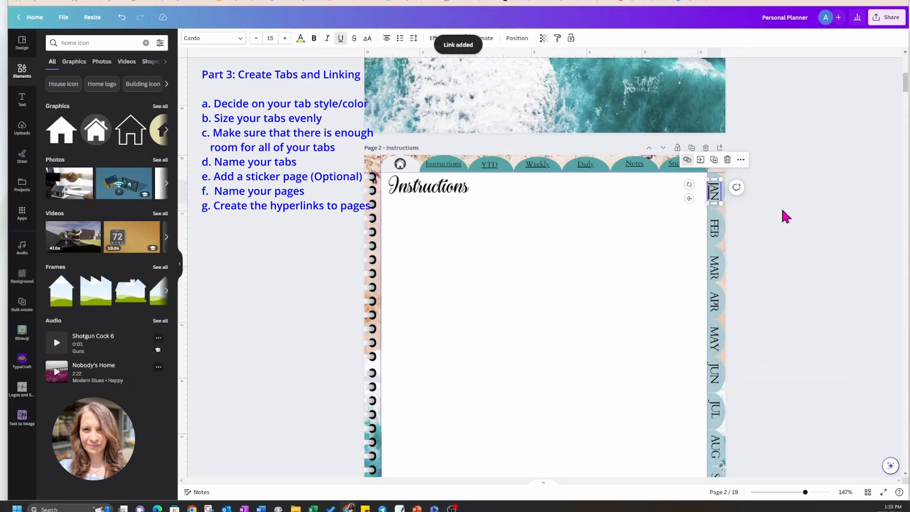
Link the FEB side tab label on page 2 to page 5, February.
click(719, 231)
click(727, 198)
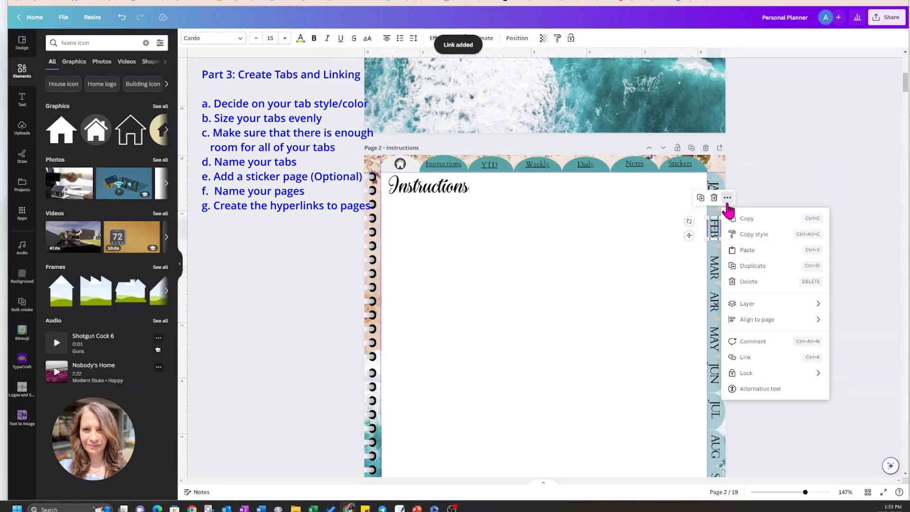
click(741, 357)
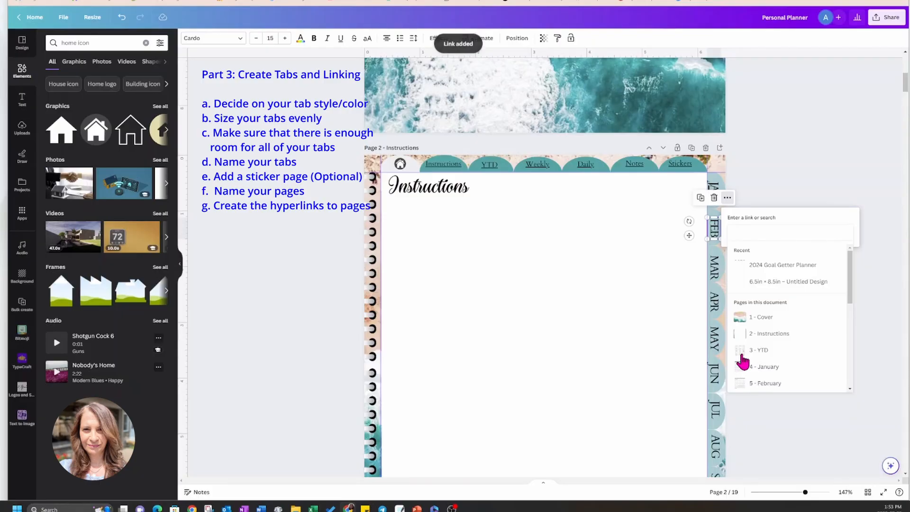
scroll(758, 361, down, 1)
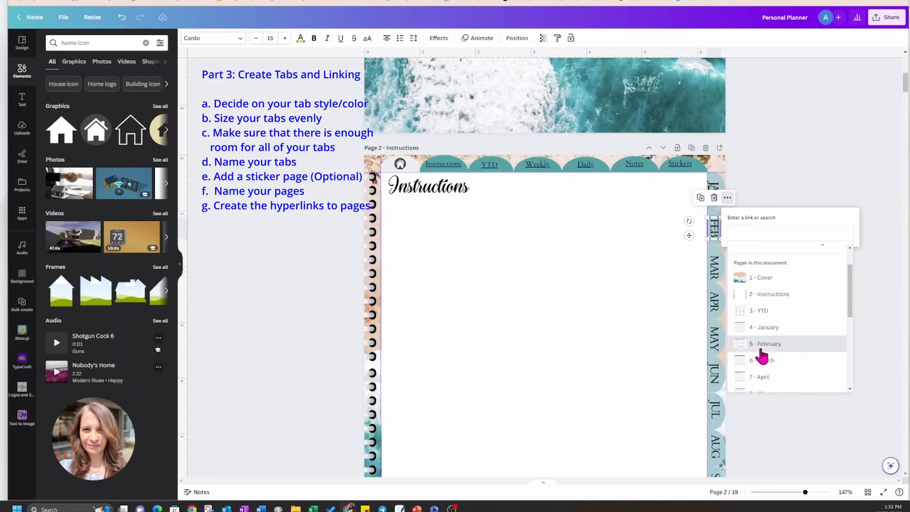
click(764, 343)
click(797, 251)
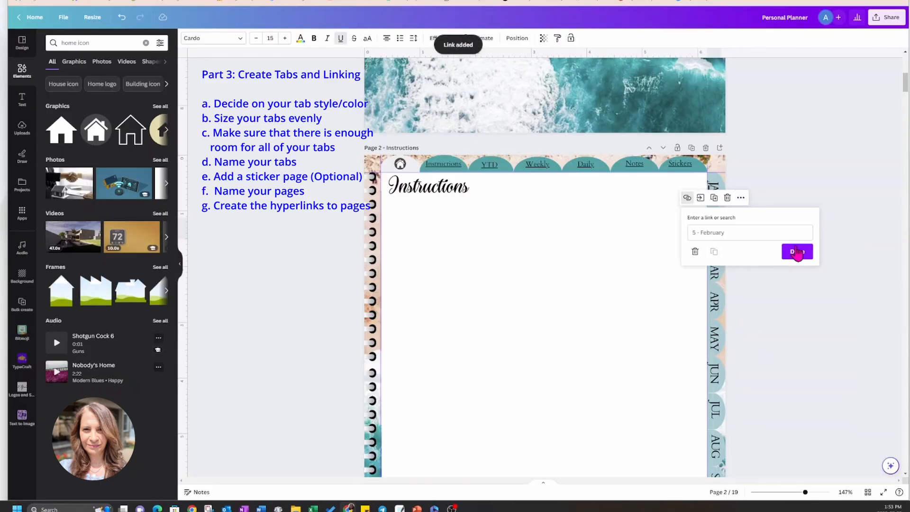
Link the MAR side tab label on page 2 to page 6, March.
click(717, 274)
click(727, 233)
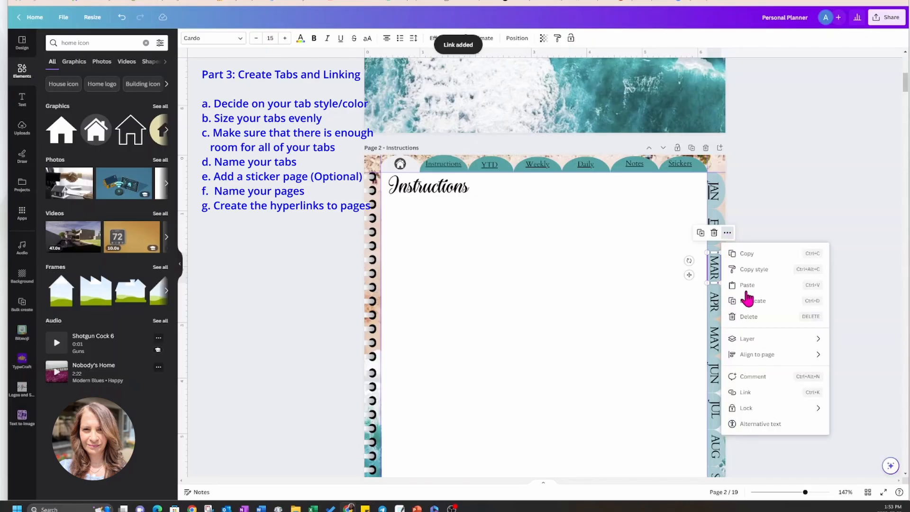
click(742, 398)
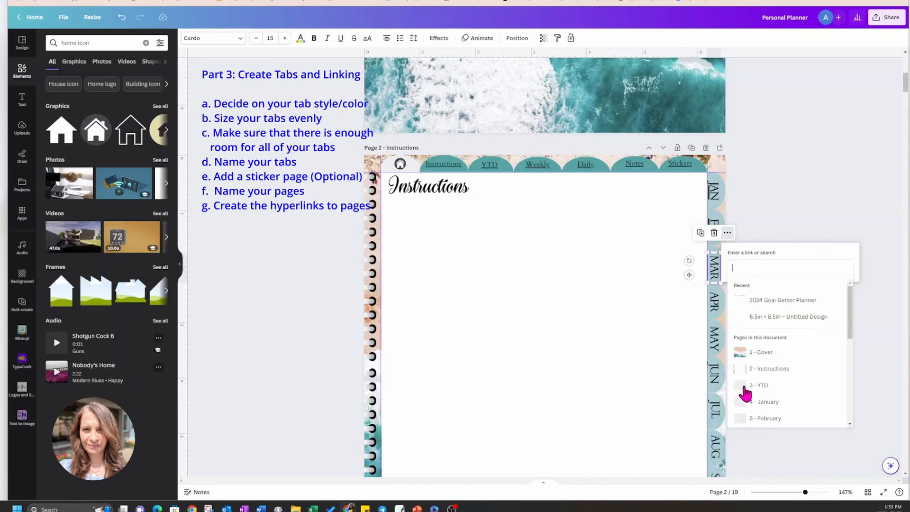
scroll(783, 375, down, 3)
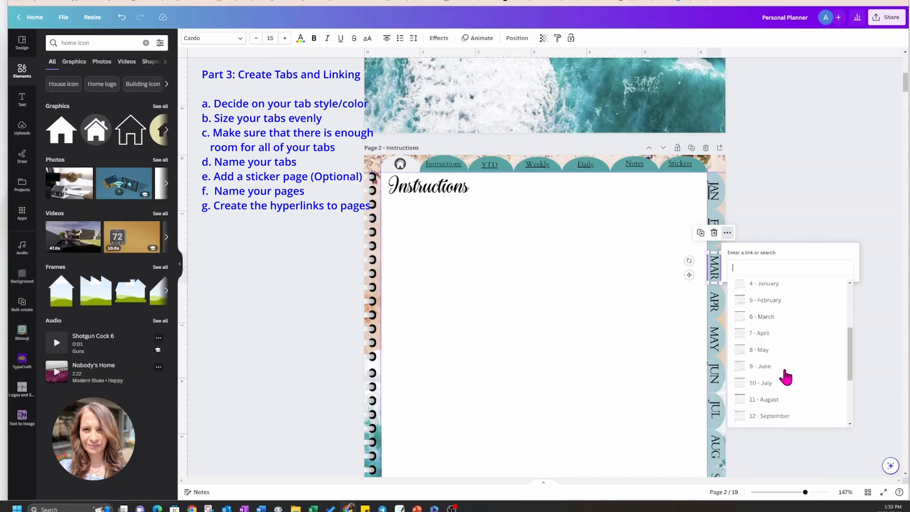
click(770, 317)
click(792, 289)
Link the APR side tab label on page 2 to page 7, April.
click(716, 306)
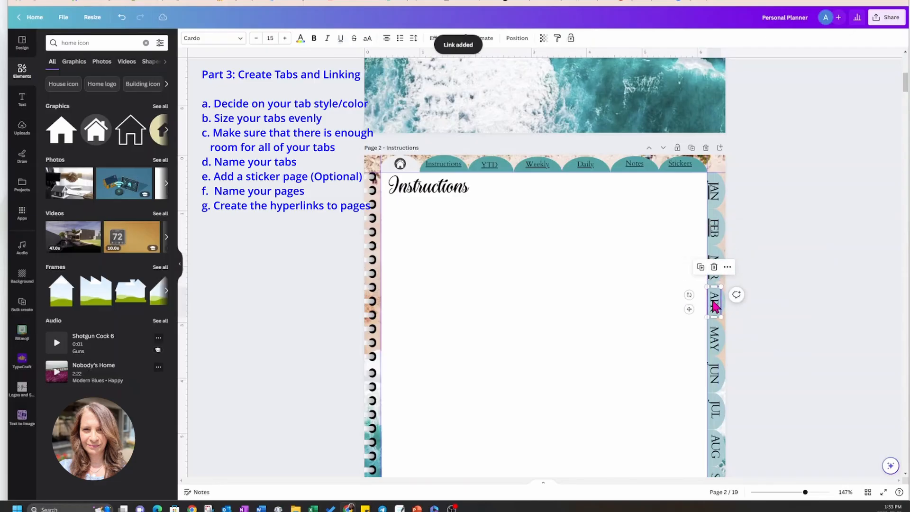
click(727, 268)
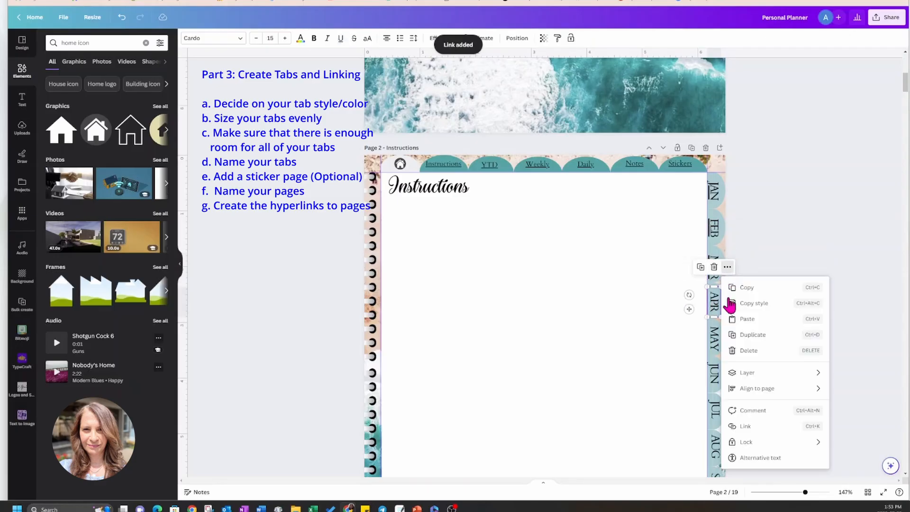
click(738, 427)
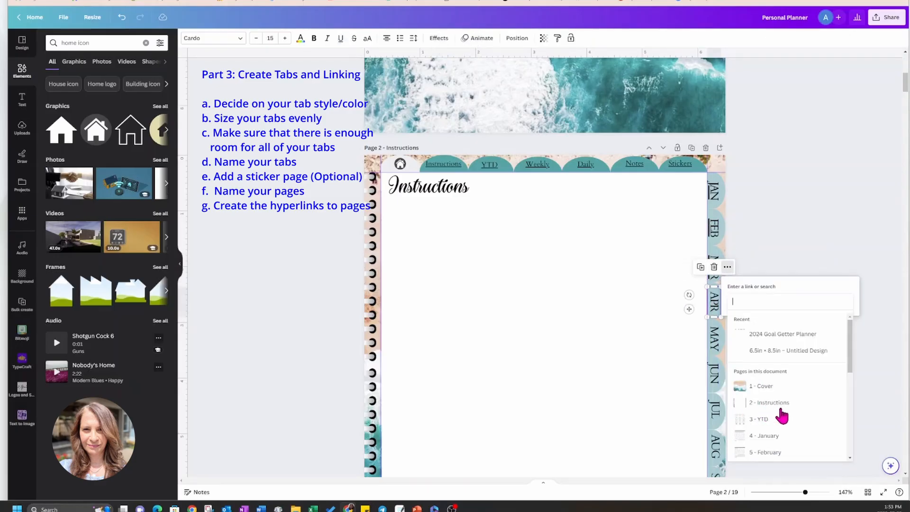
scroll(785, 416, down, 3)
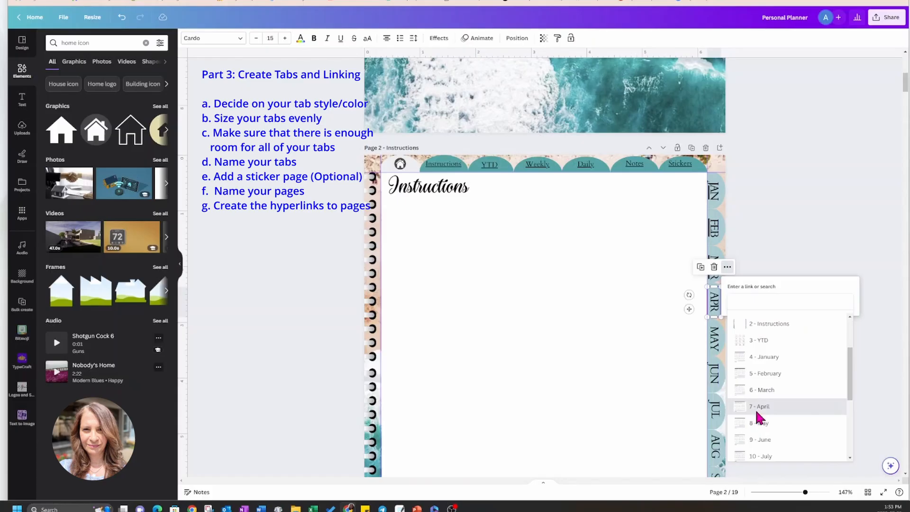
click(756, 415)
click(790, 320)
Link the MAY side tab label on page 2 to page 8, May.
click(716, 348)
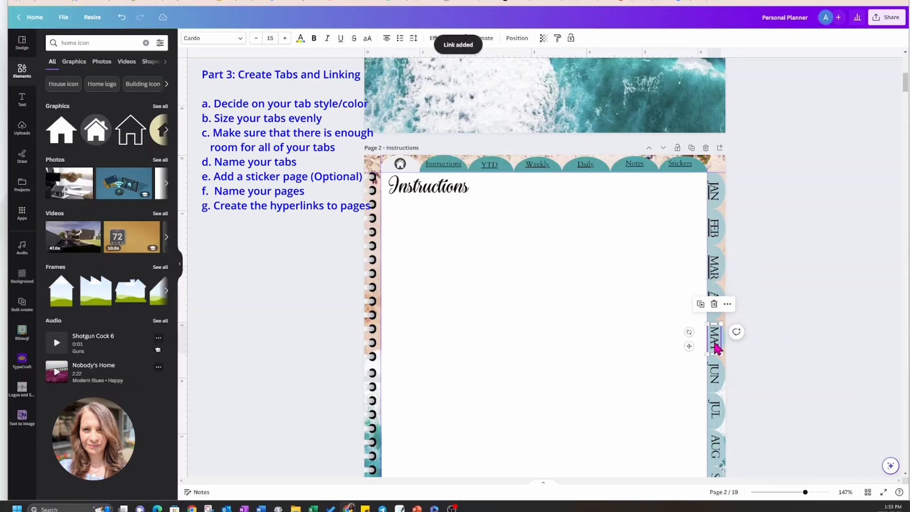
click(728, 307)
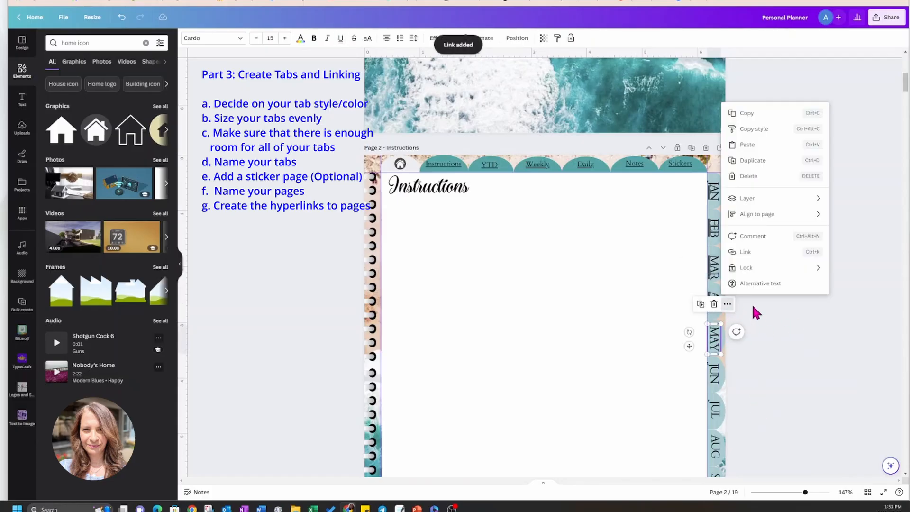
click(744, 260)
scroll(776, 414, down, 5)
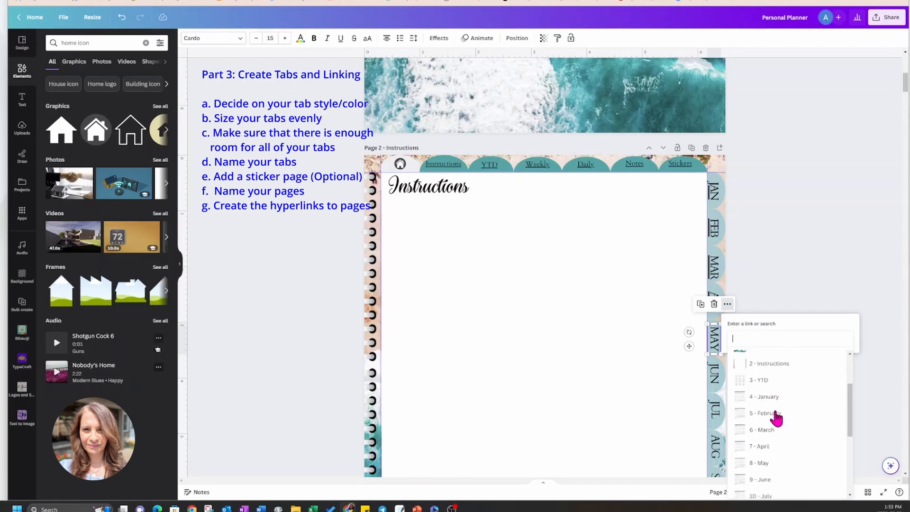
click(765, 421)
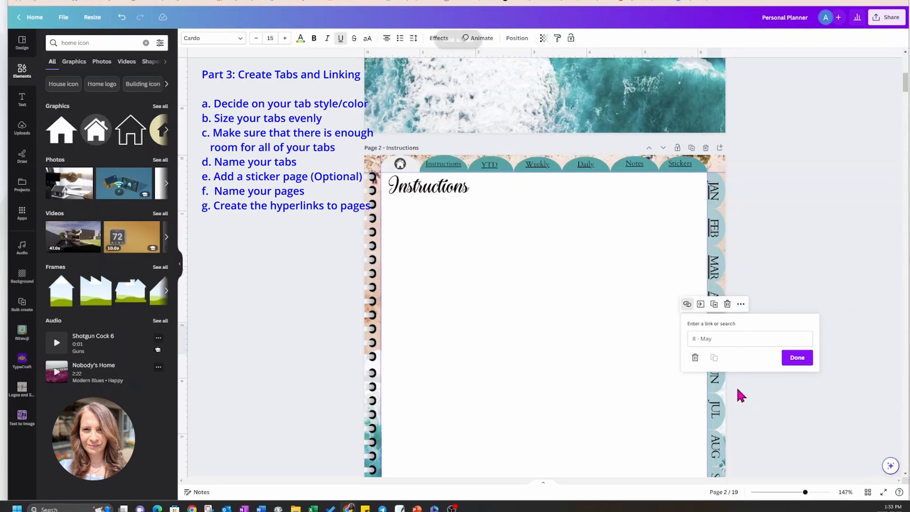
click(792, 359)
Link the JUN side tab label on page 2 to page 9, June.
click(716, 379)
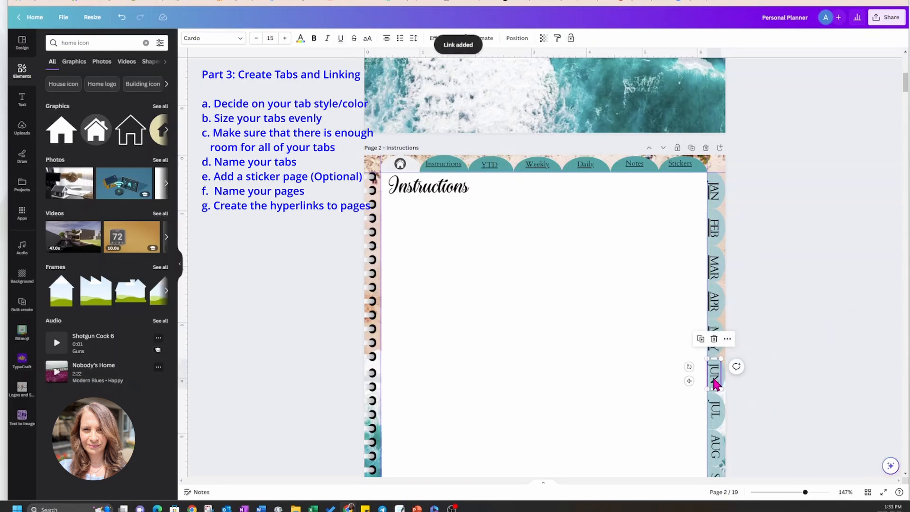
click(727, 338)
click(747, 288)
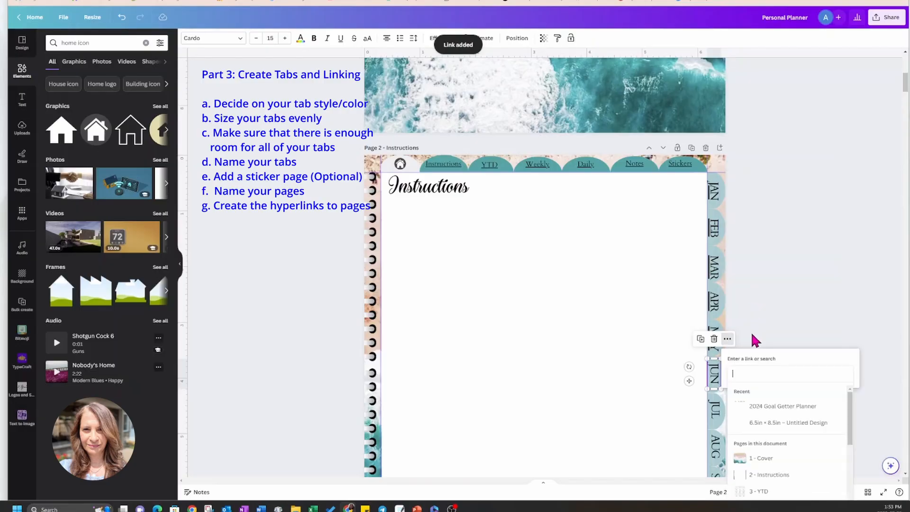
scroll(766, 434, down, 2)
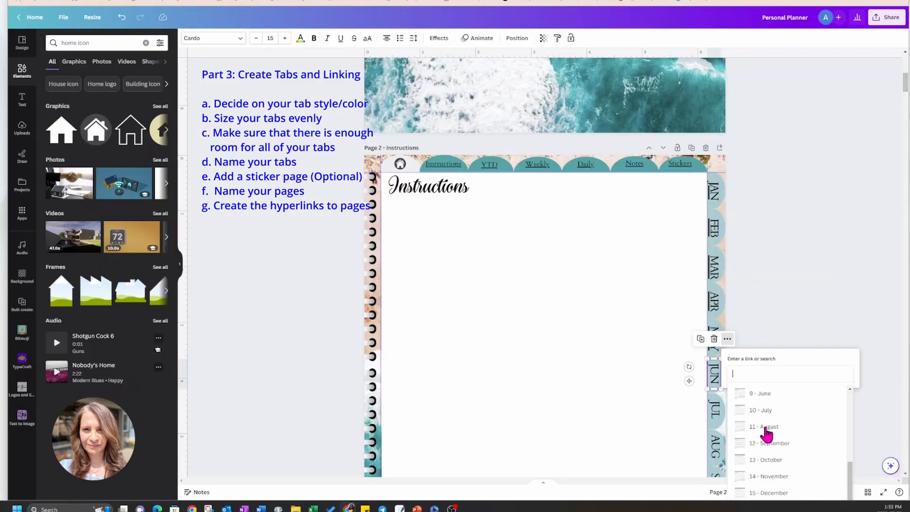
click(764, 394)
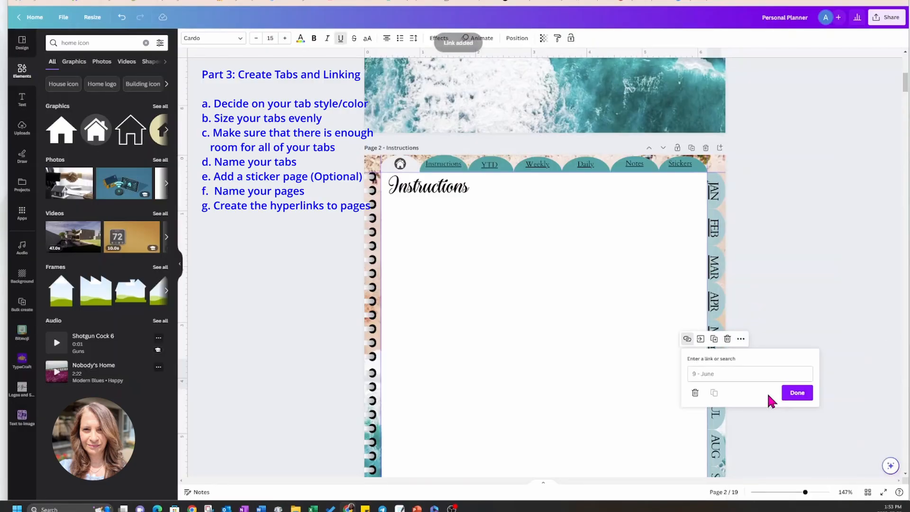
click(799, 401)
Link the JUL side tab label on page 2 to page 10, July.
click(716, 414)
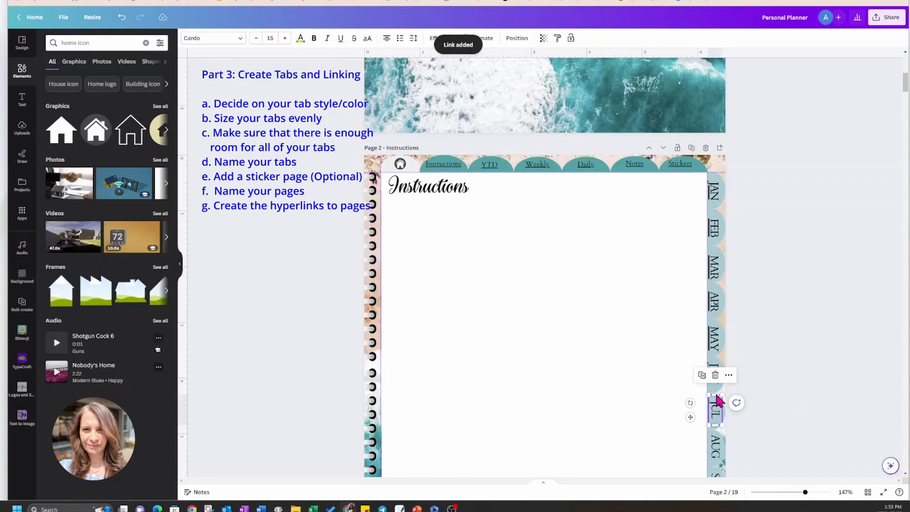
click(729, 375)
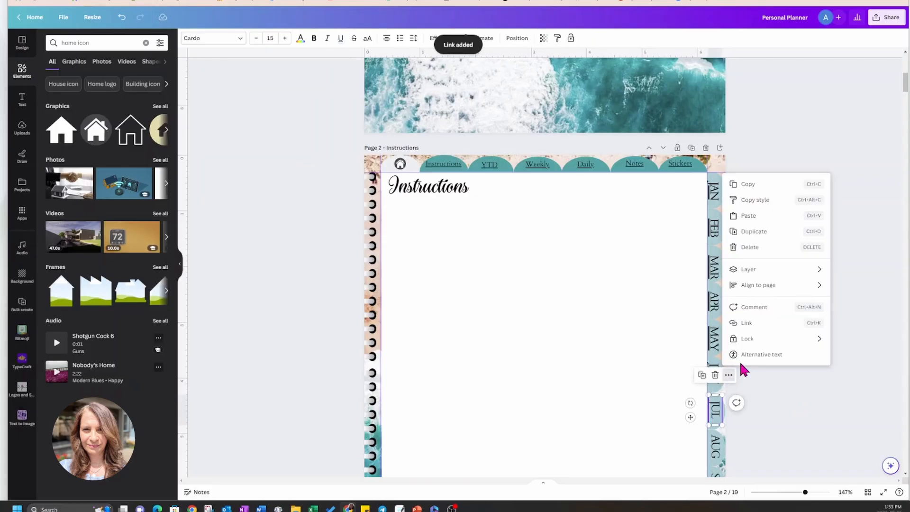
click(747, 324)
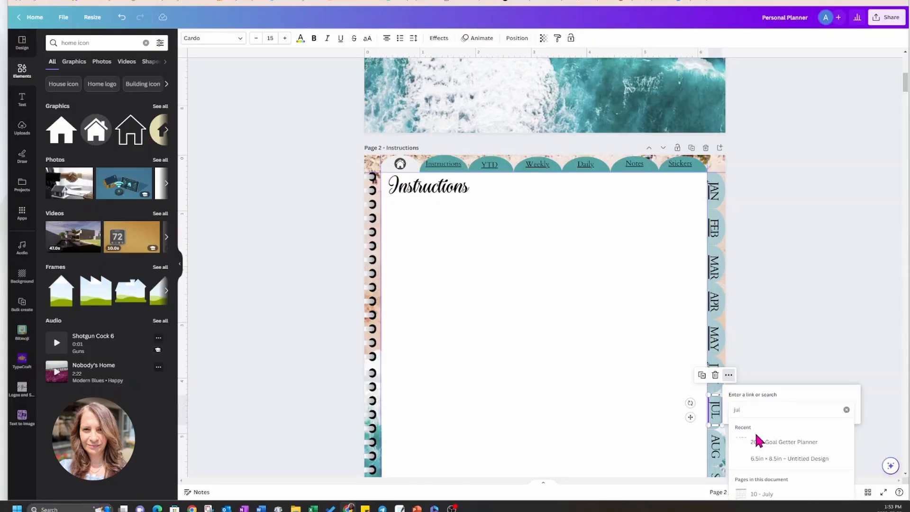
click(762, 494)
click(798, 429)
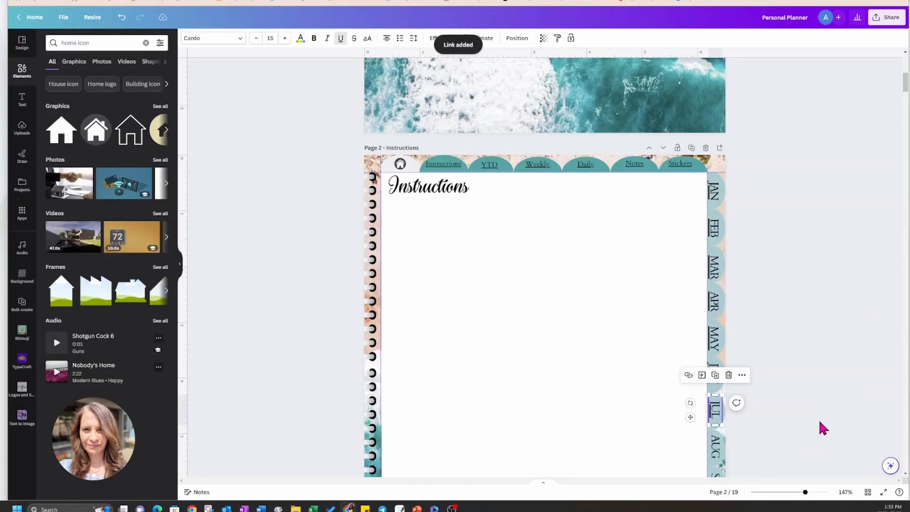
Link the AUG side tab label on page 2 to page 11, August.
scroll(844, 405, down, 3)
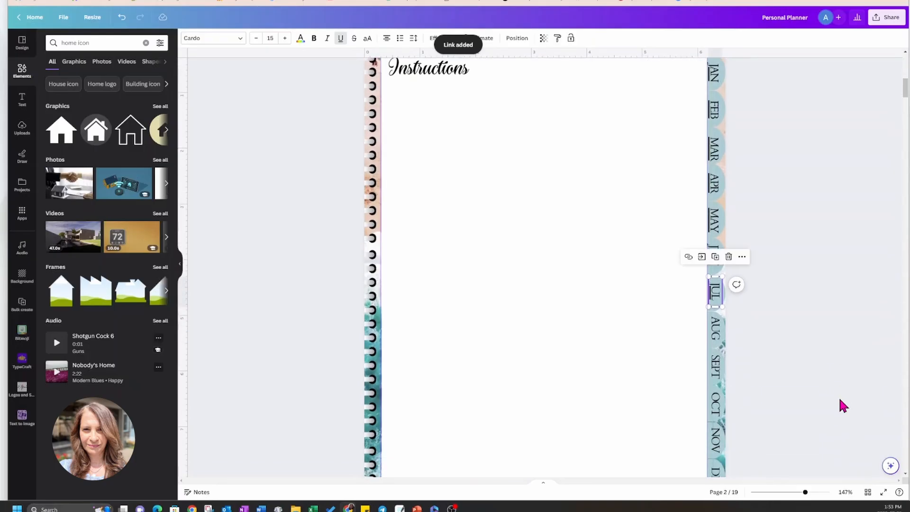
click(717, 332)
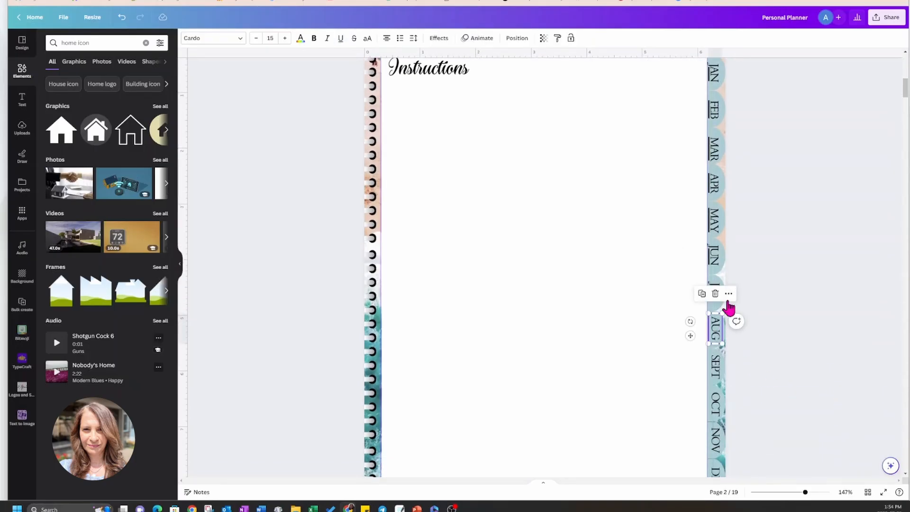
click(729, 294)
click(746, 242)
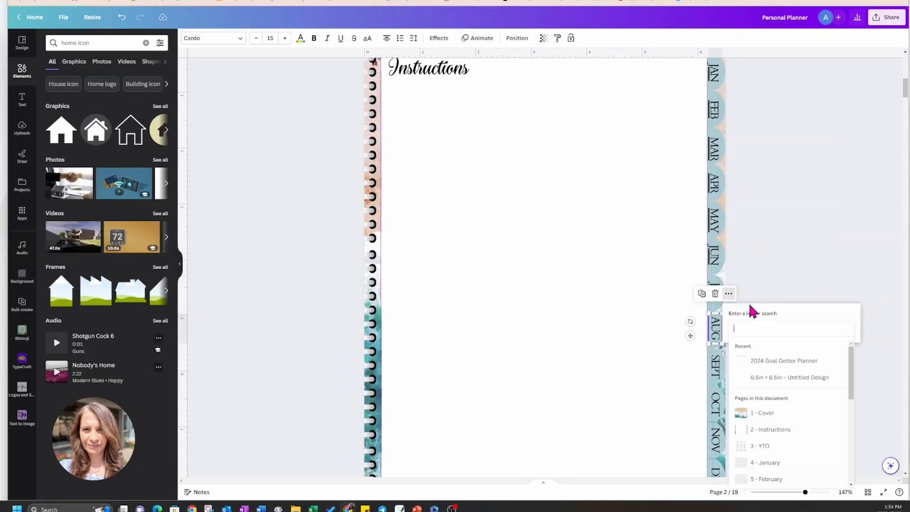
scroll(772, 429, down, 3)
scroll(773, 429, down, 2)
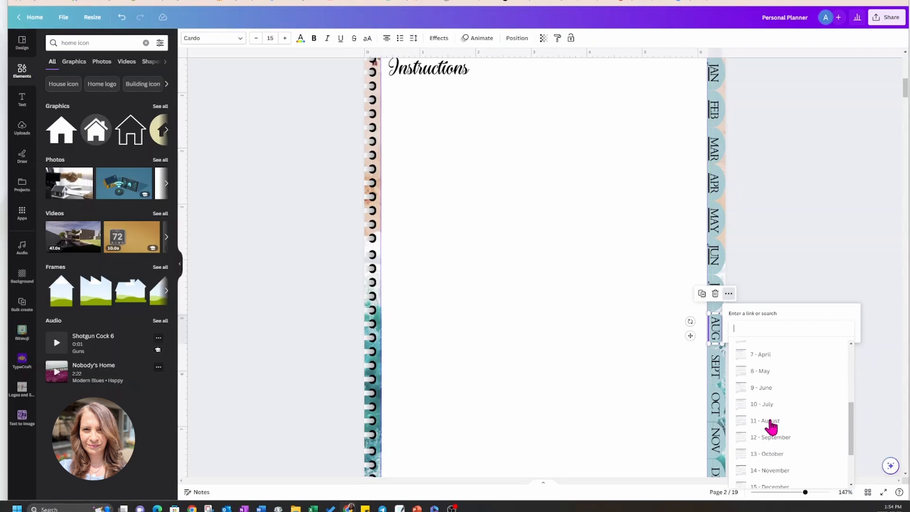
click(771, 425)
click(796, 347)
Link the SEPT side tab label on page 2 to page 12, September.
click(717, 375)
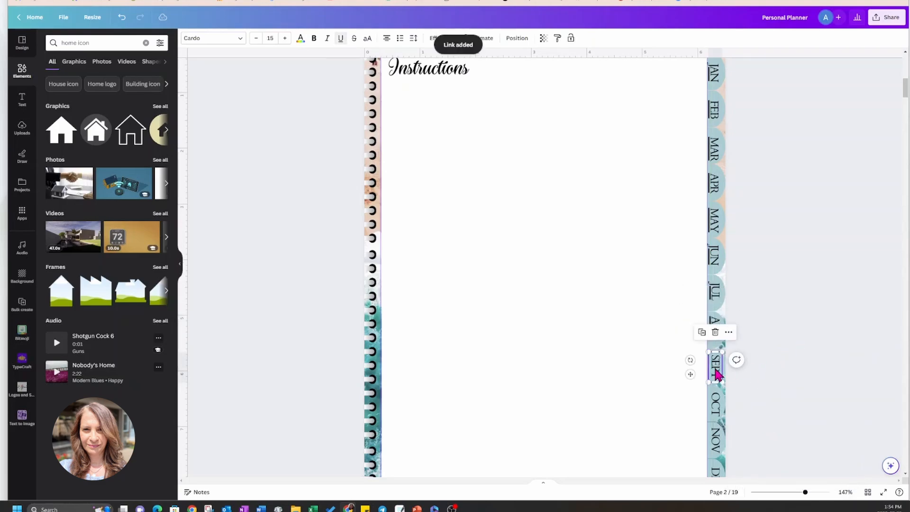
click(729, 333)
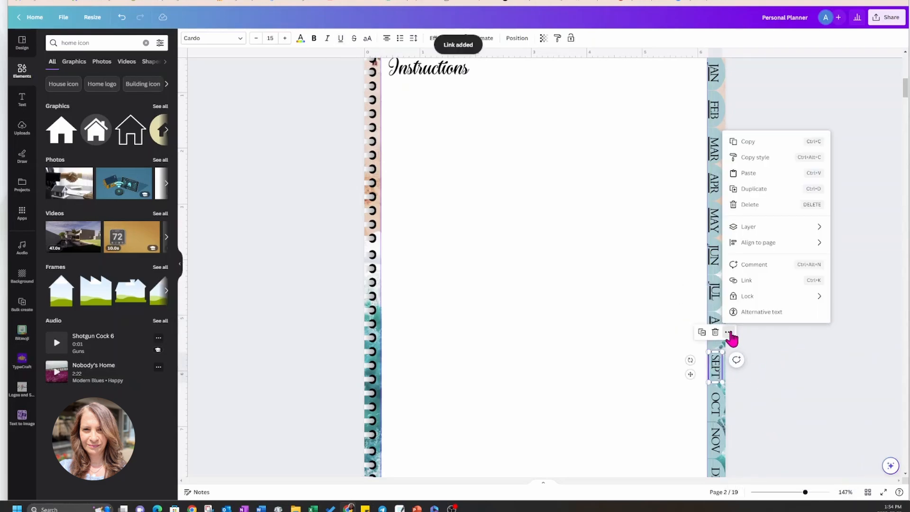
click(748, 283)
scroll(773, 451, down, 3)
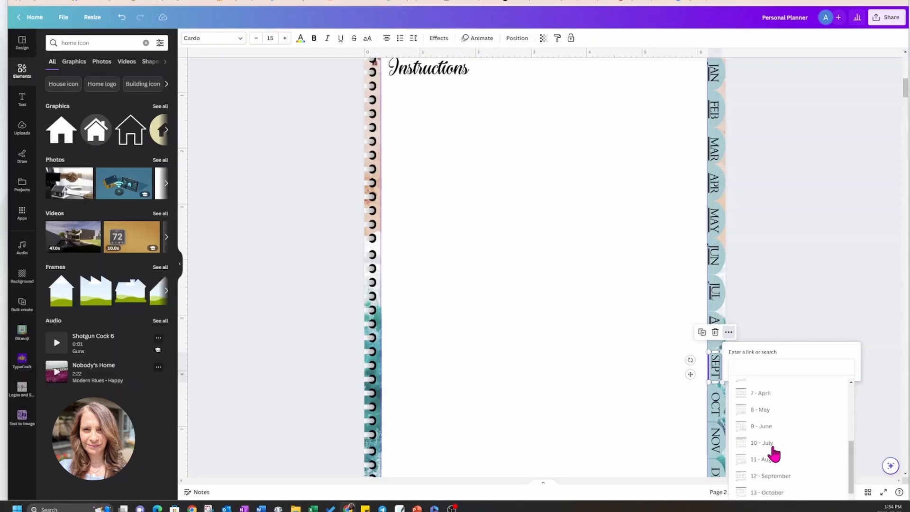
click(773, 479)
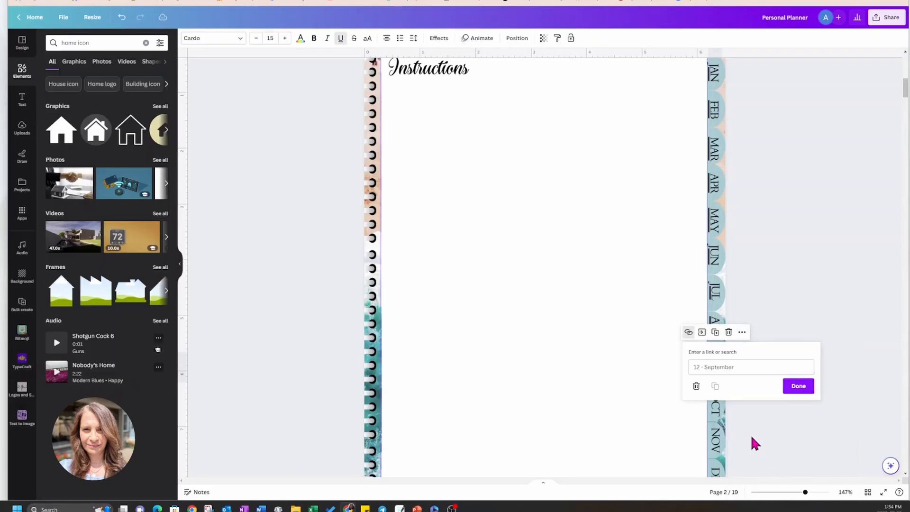
click(798, 386)
Link the OCT side tab label on page 2 to page 13, October.
click(715, 405)
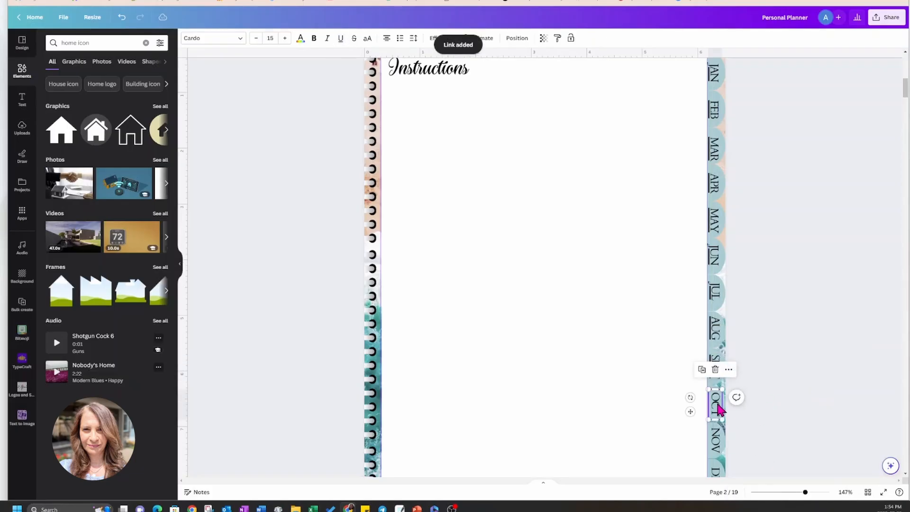
click(729, 370)
click(751, 319)
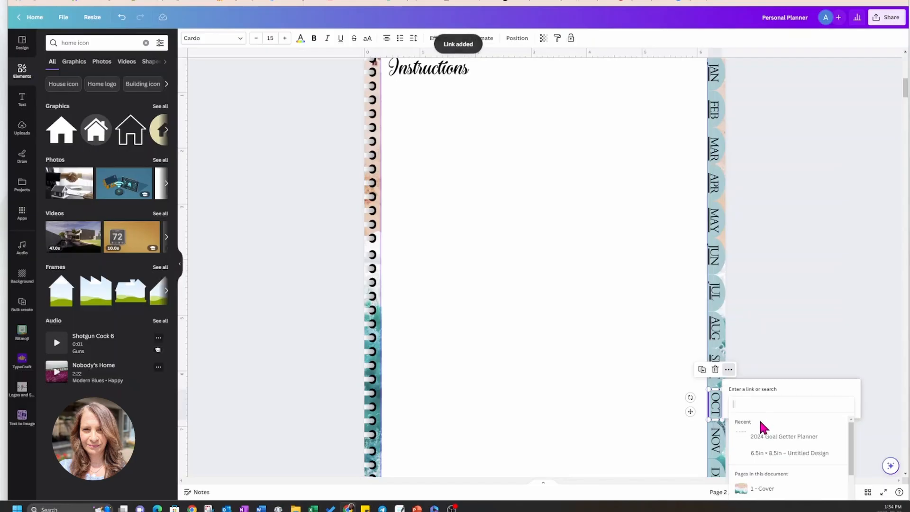
scroll(766, 434, down, 5)
scroll(767, 438, down, 3)
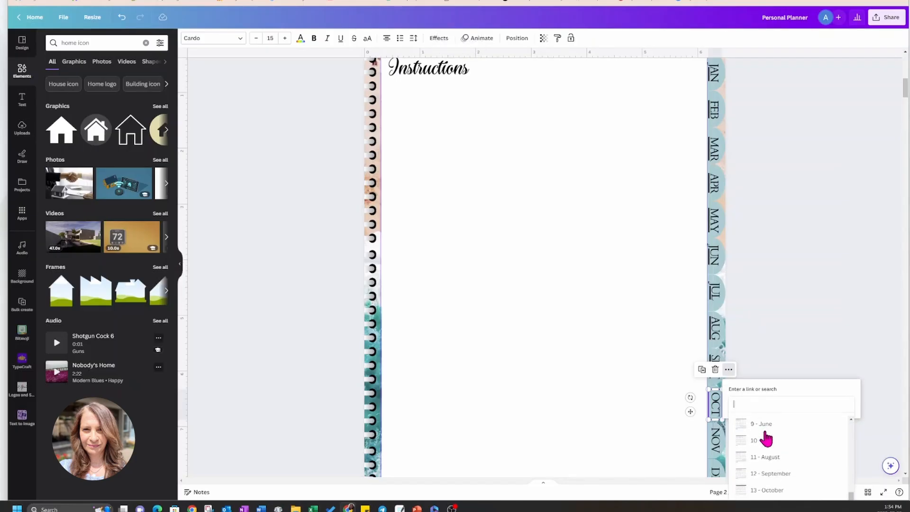
click(768, 457)
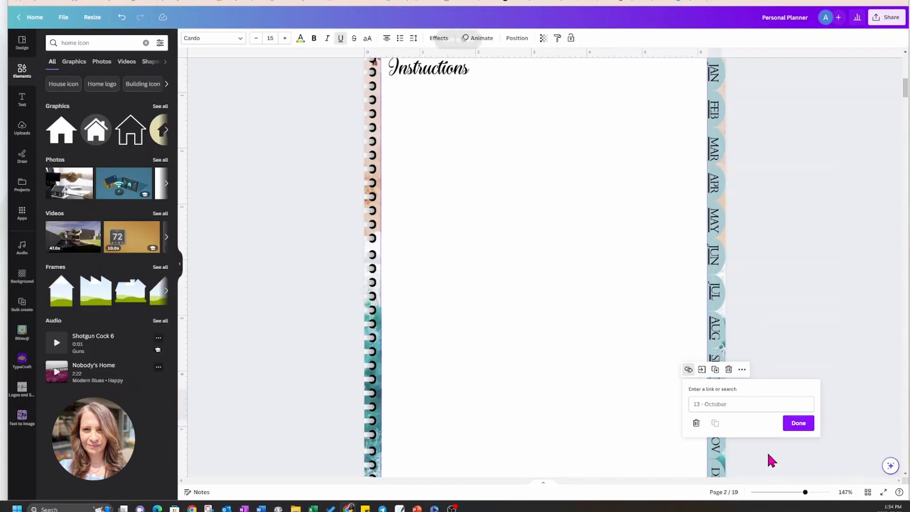
click(799, 423)
Link the NOV side tab label on page 2 to page 14, November.
click(716, 440)
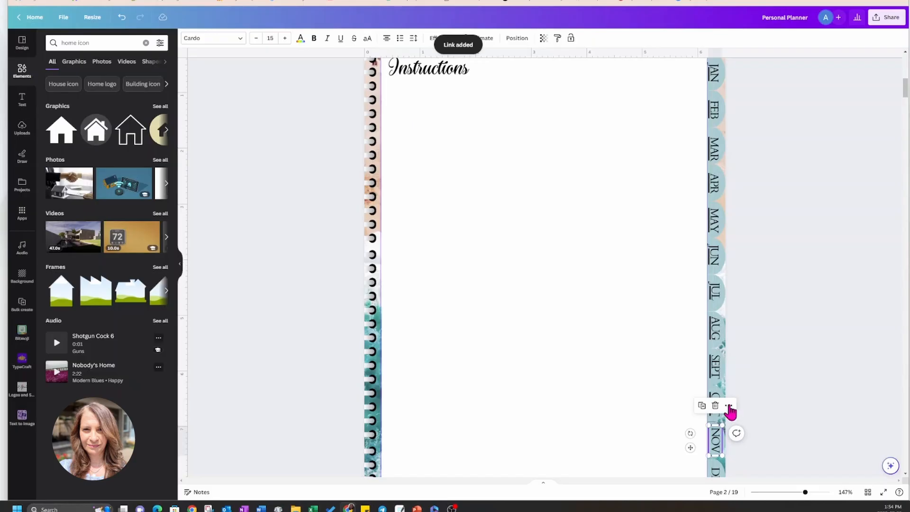
click(729, 407)
click(748, 361)
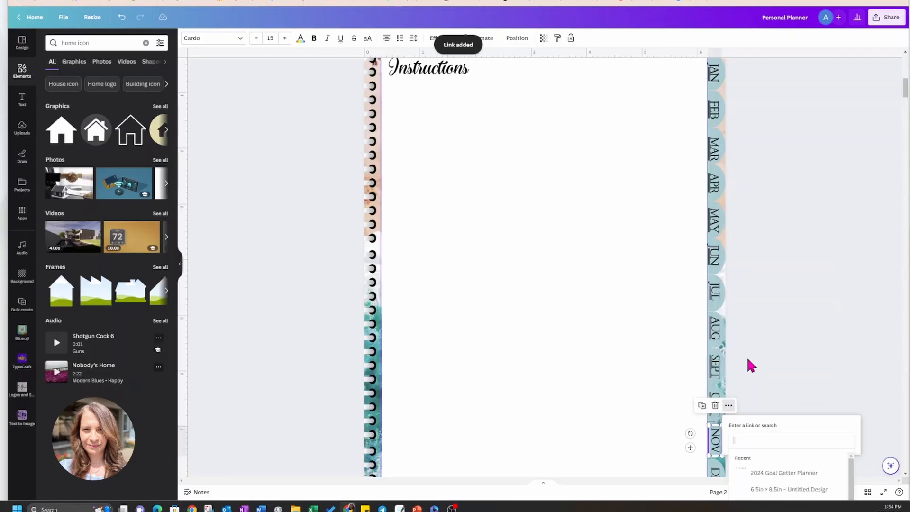
scroll(779, 448, down, 3)
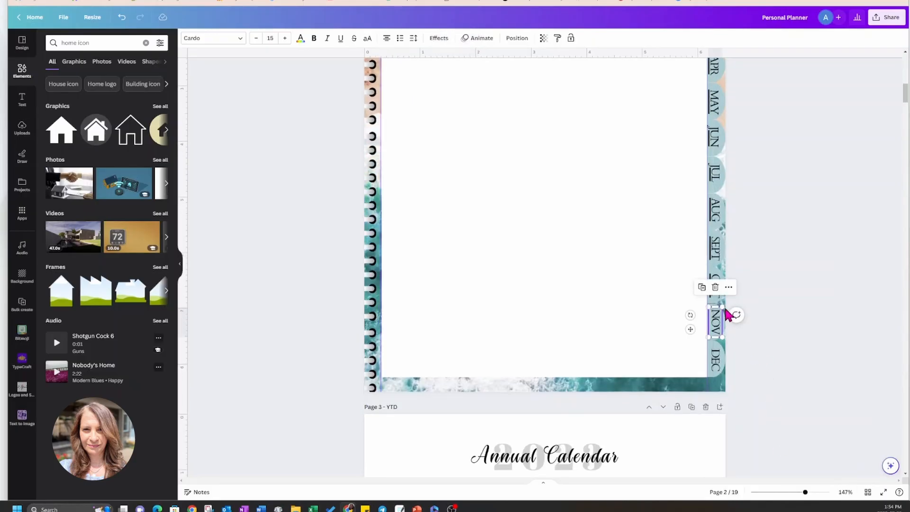
click(729, 288)
click(736, 237)
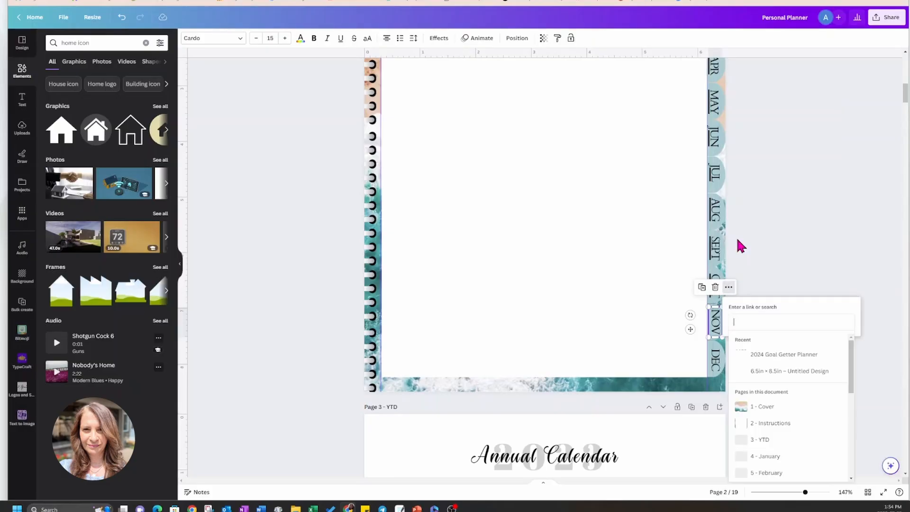
scroll(753, 431, down, 4)
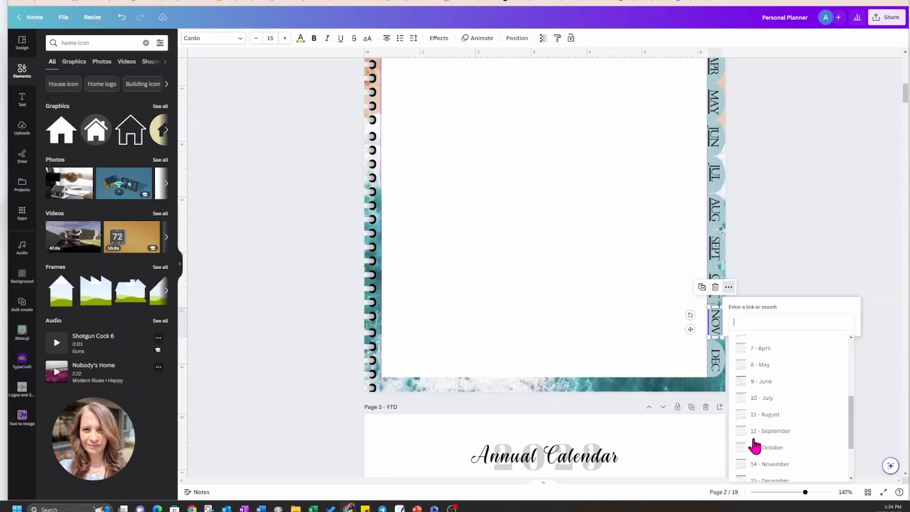
scroll(755, 446, down, 1)
click(754, 429)
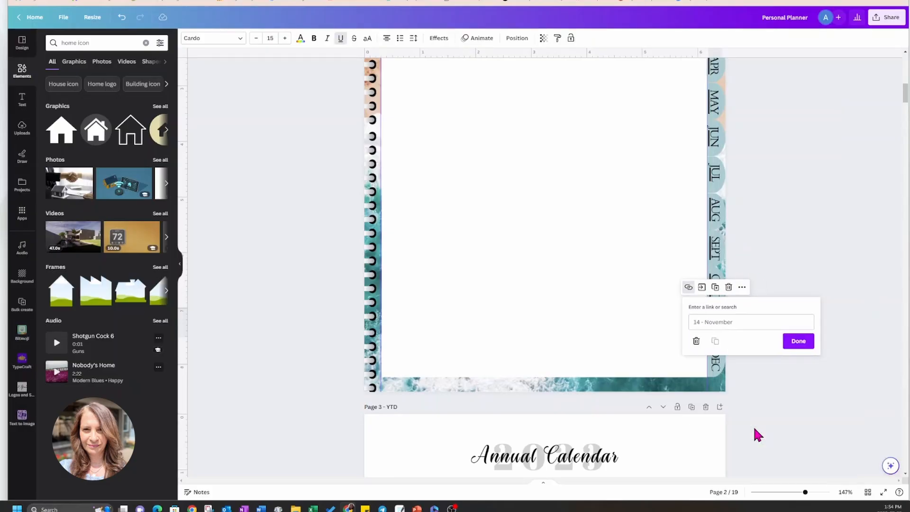
click(789, 342)
Link the DEC side tab label on page 2 to page 15, December.
click(715, 372)
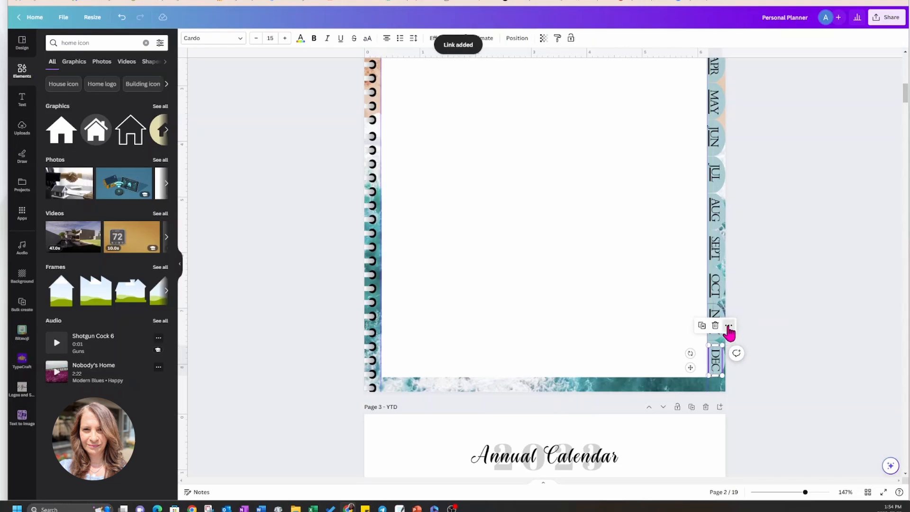
click(729, 326)
click(746, 276)
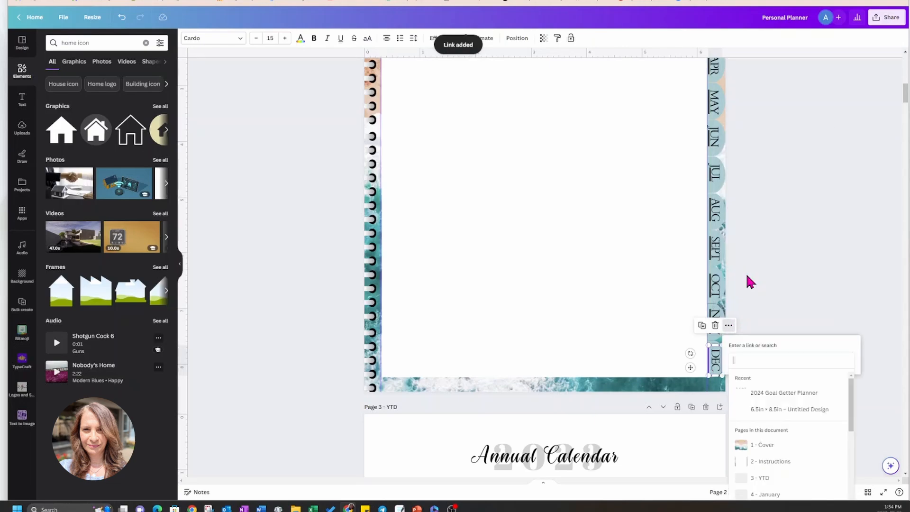
scroll(756, 467, down, 5)
scroll(760, 469, down, 4)
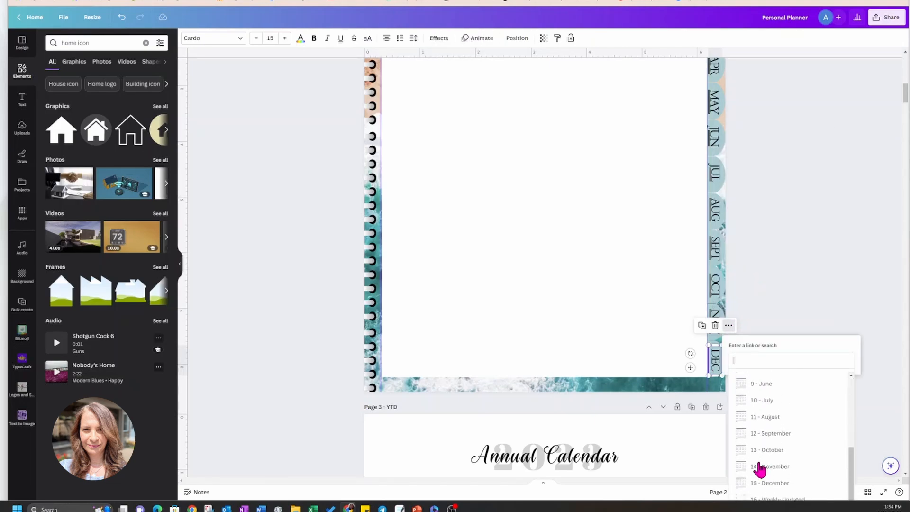
click(761, 449)
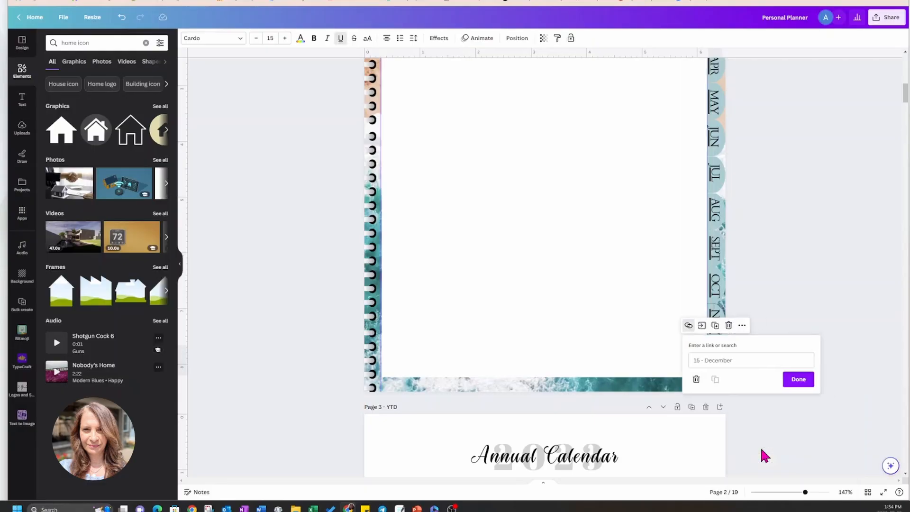
click(793, 378)
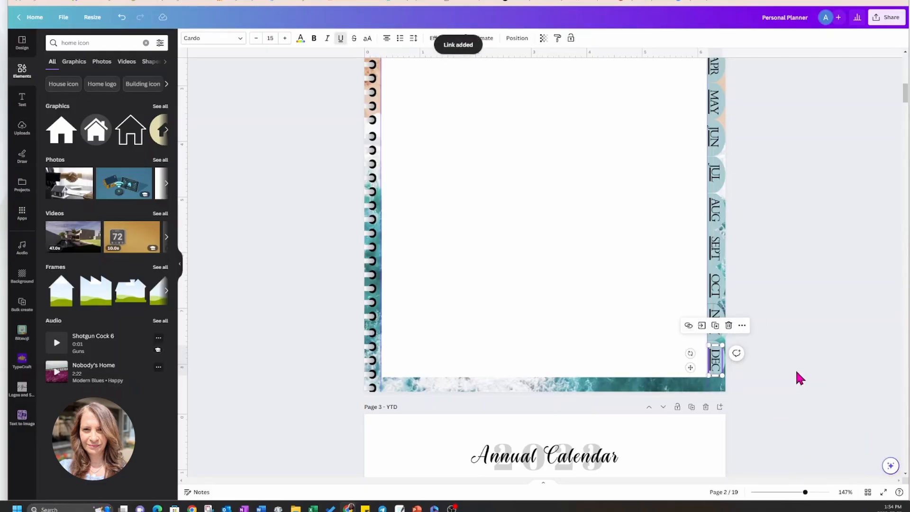
scroll(795, 369, up, 8)
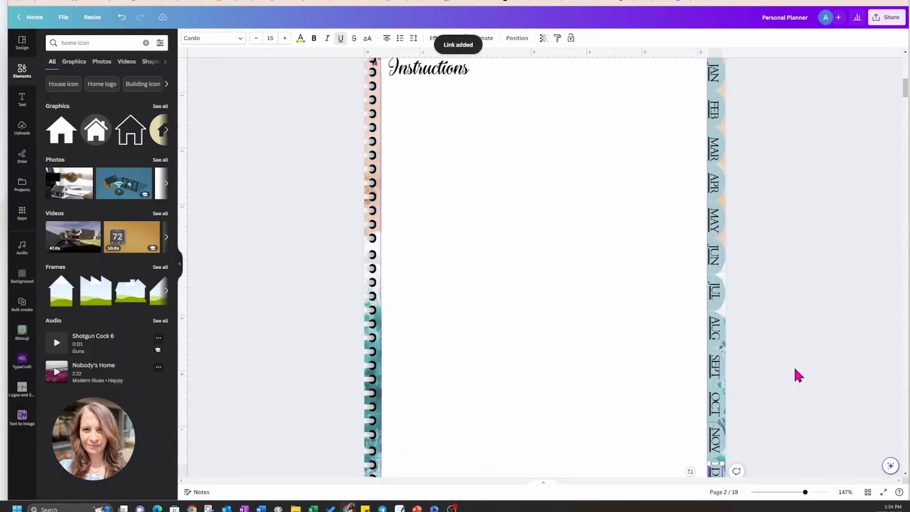
scroll(795, 370, up, 1)
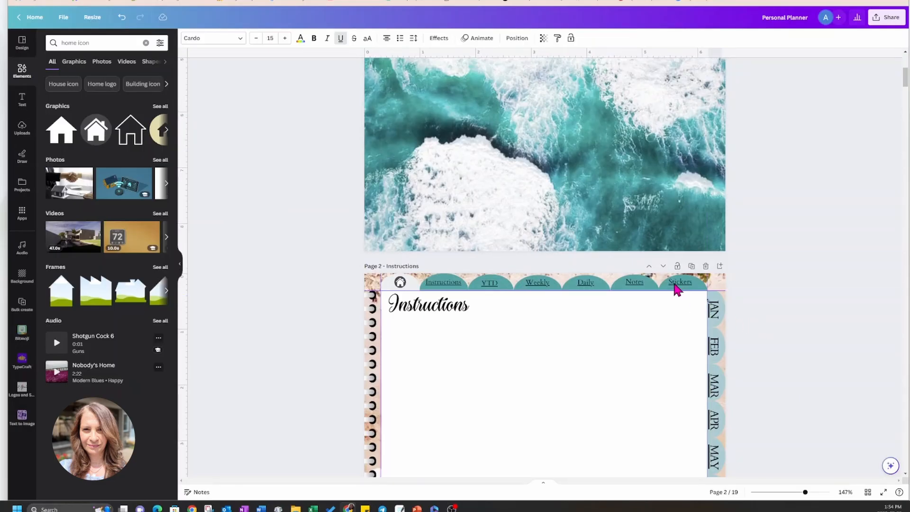
click(702, 289)
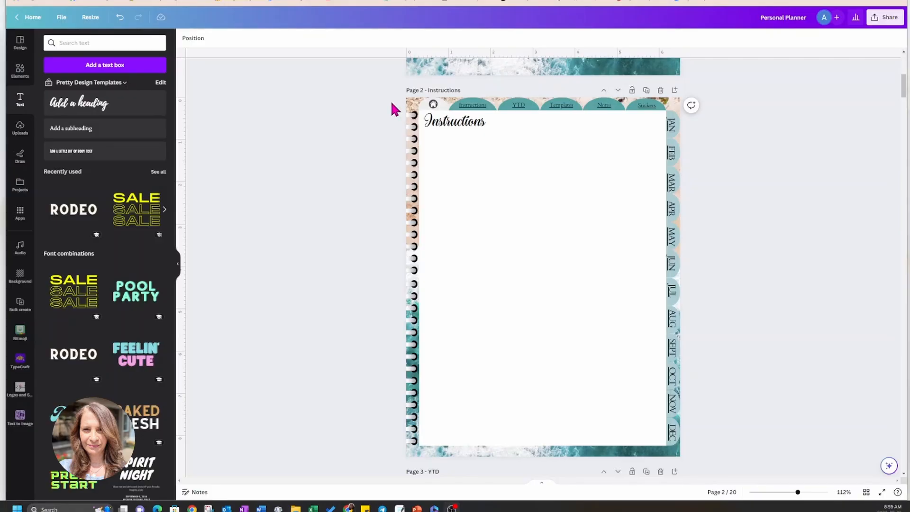
Copy the top tabs, month side tabs and spiral binding from page 2 onto page 3, YTD, and send them to the back.
drag(391, 101, 679, 109)
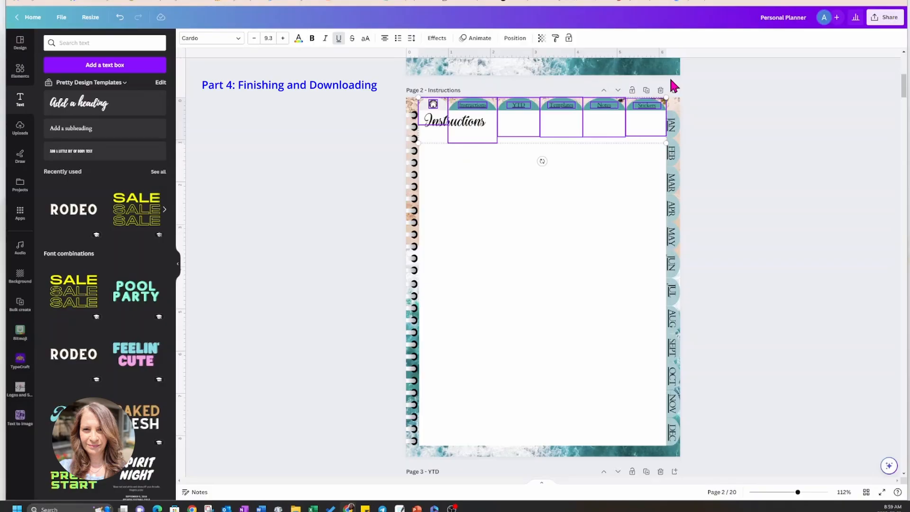
drag(675, 124, 679, 446)
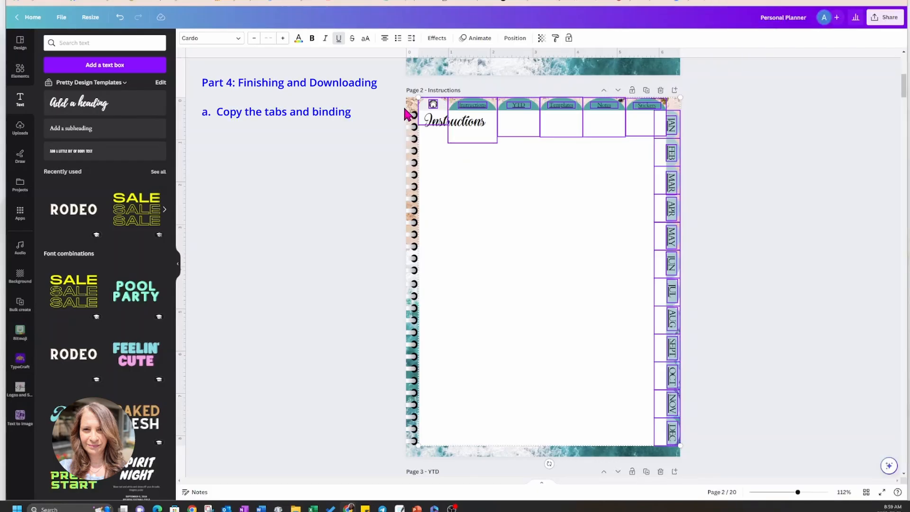
drag(404, 103, 416, 434)
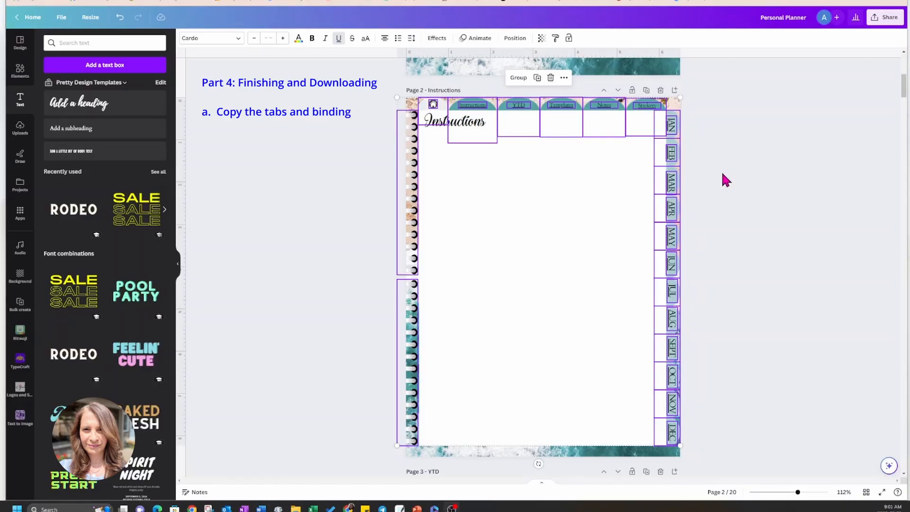
scroll(751, 176, down, 3)
scroll(752, 175, down, 6)
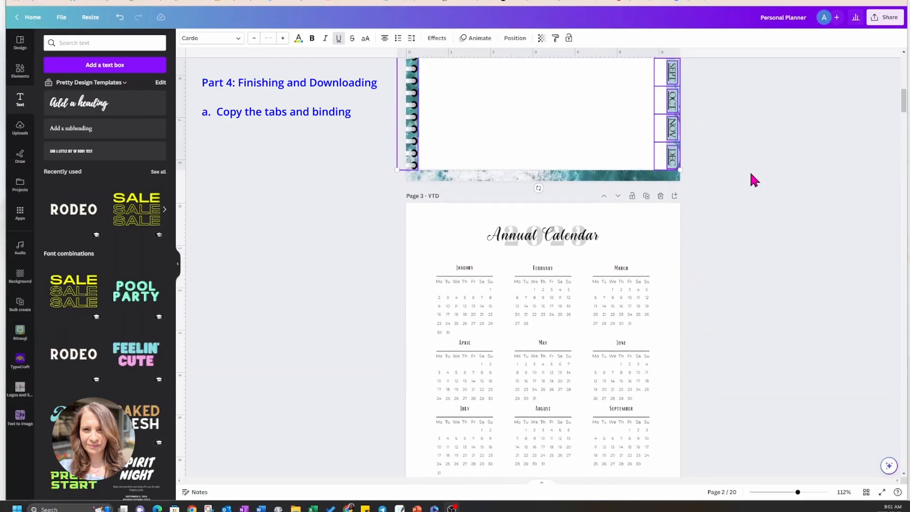
click(666, 195)
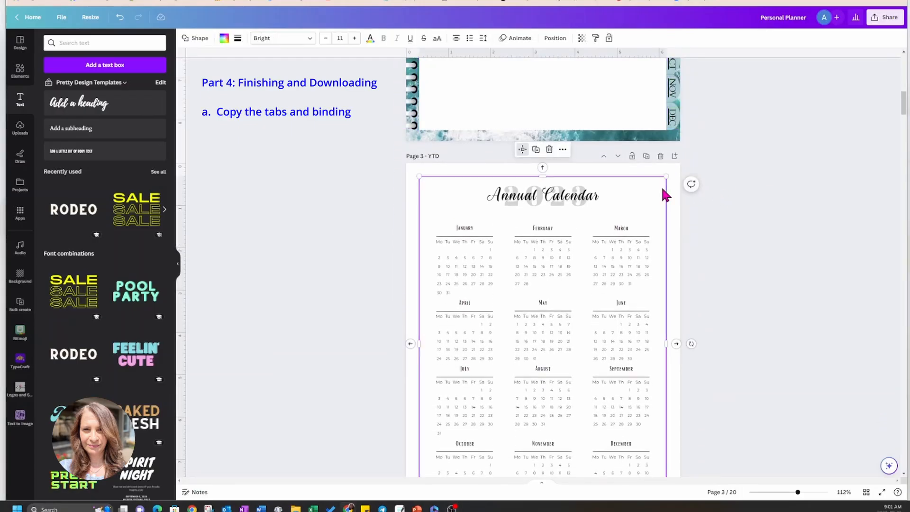
key(ctrl+v)
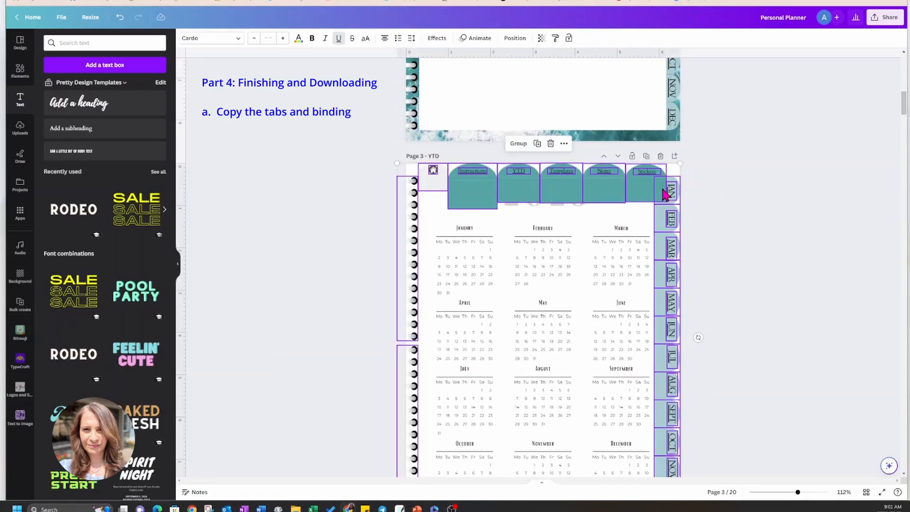
click(512, 39)
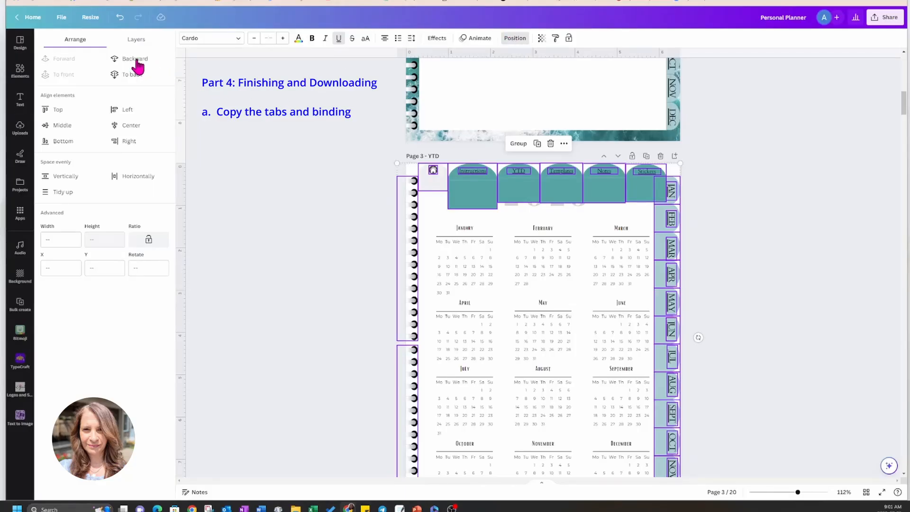
click(133, 75)
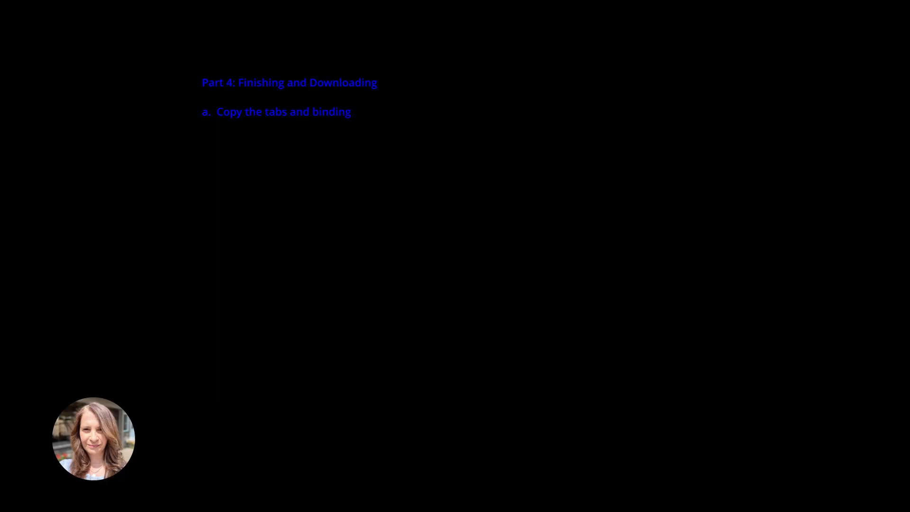
Paste the copied tabs and binding onto page 4, January, and page 5, February, sending each set to the back.
key(ctrl+v)
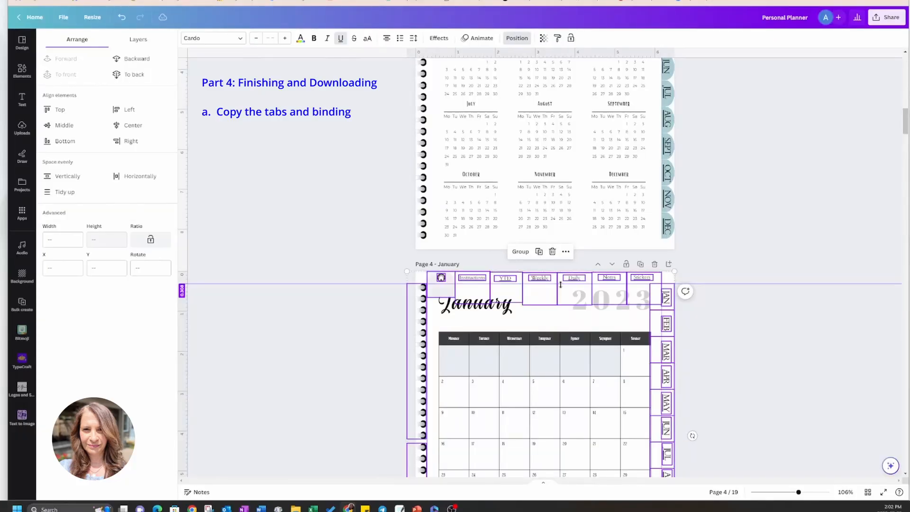
click(128, 76)
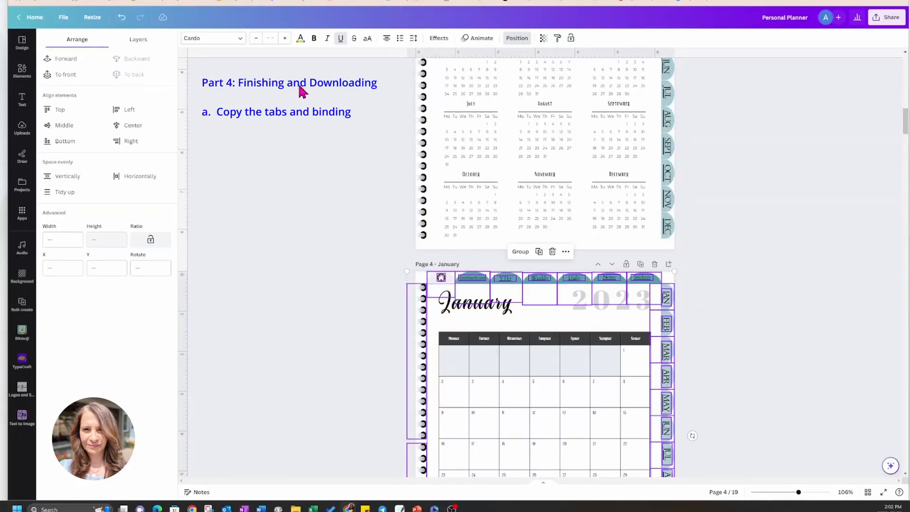
scroll(718, 251, down, 10)
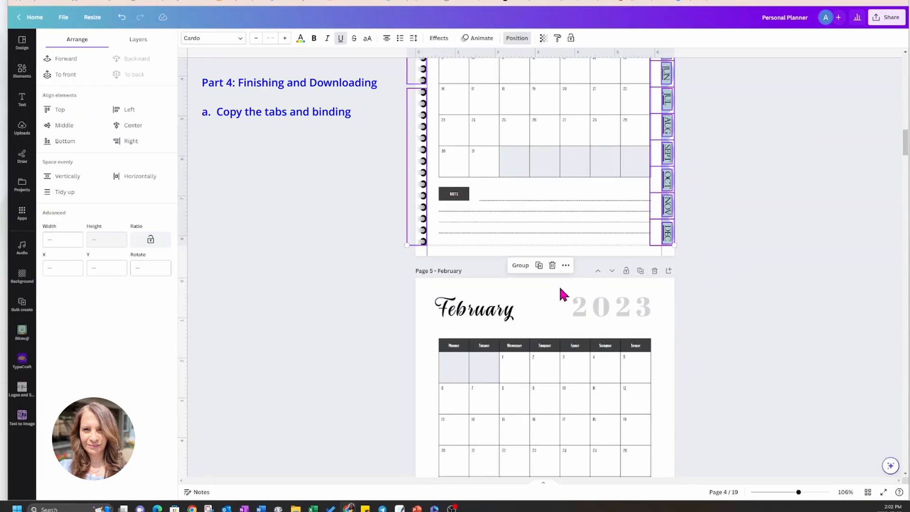
click(560, 288)
key(ctrl+v)
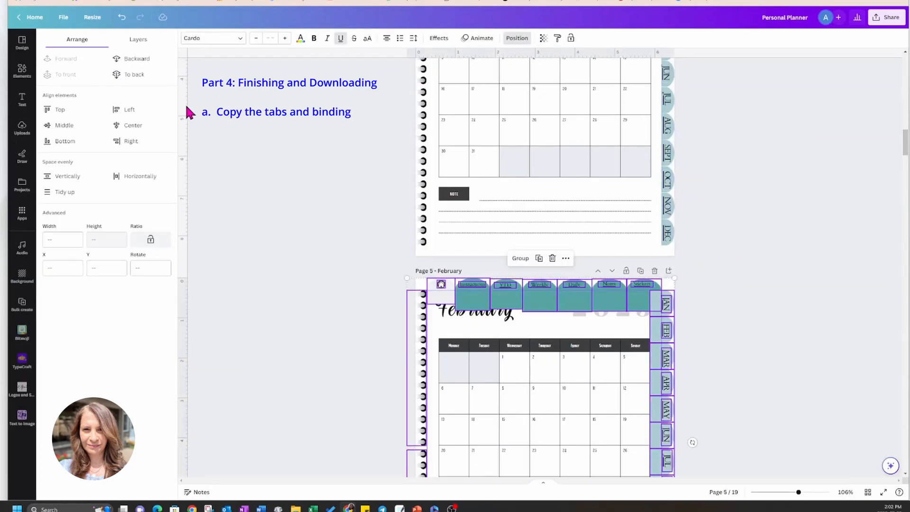
click(126, 74)
Paste the copied tabs and binding onto page 6, March, and send them to the back.
scroll(738, 227, down, 8)
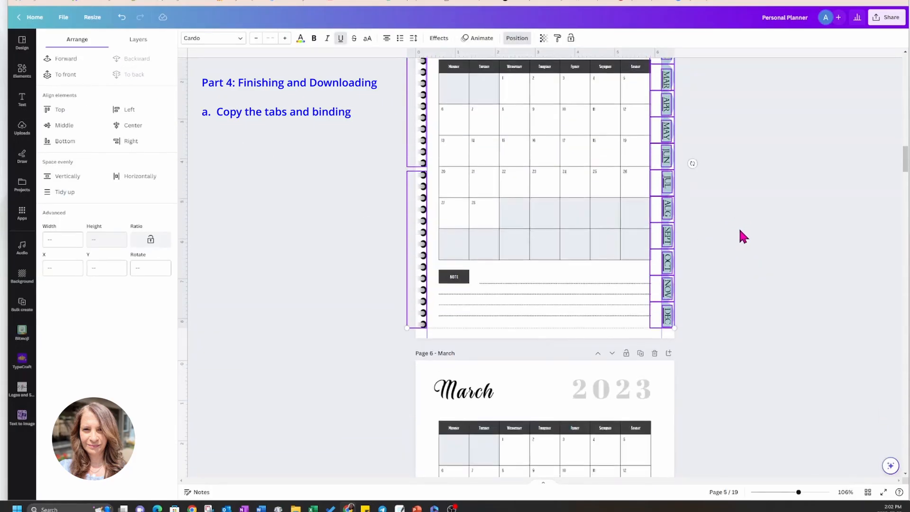
click(561, 257)
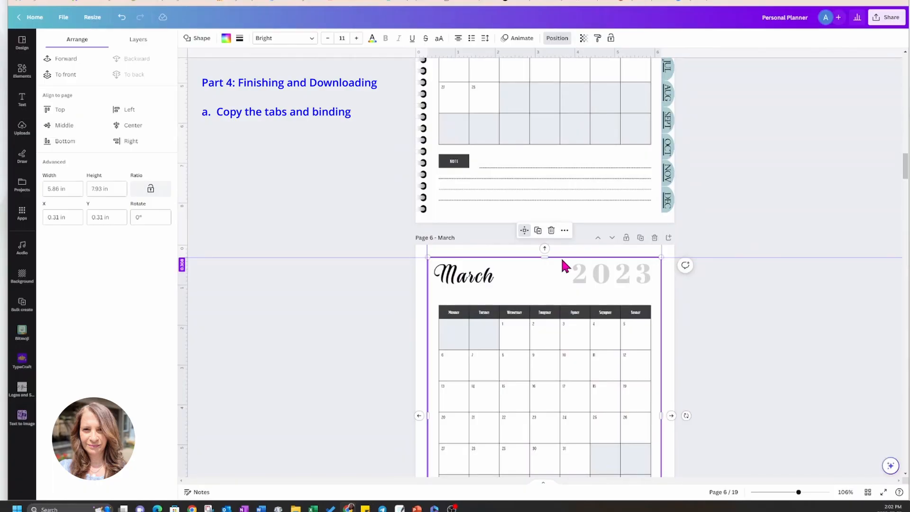
key(ctrl+v)
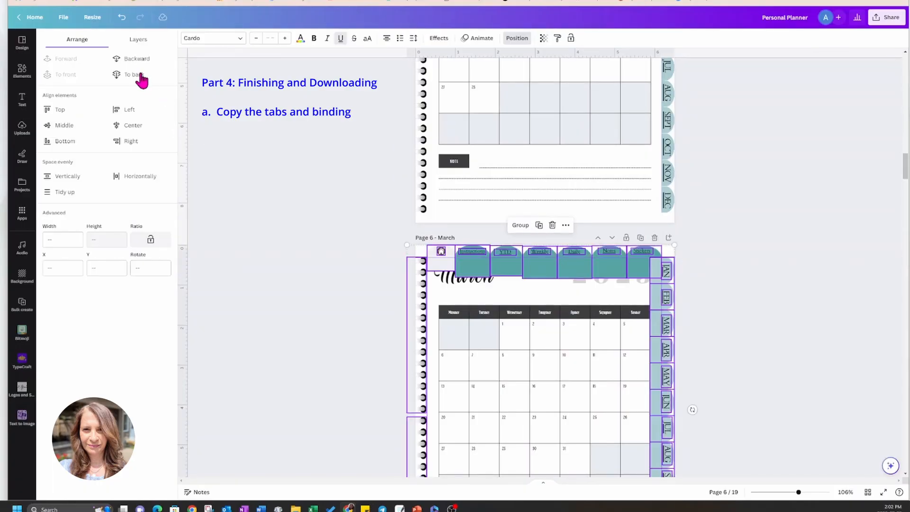
click(141, 78)
Paste the copied tabs and binding onto page 7, April, and send them to the back.
scroll(718, 279, down, 5)
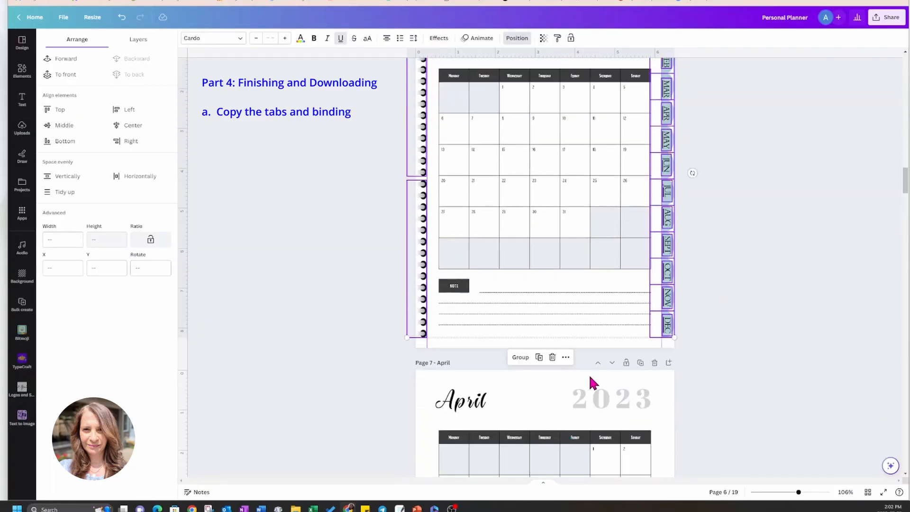
click(547, 384)
key(ctrl+v)
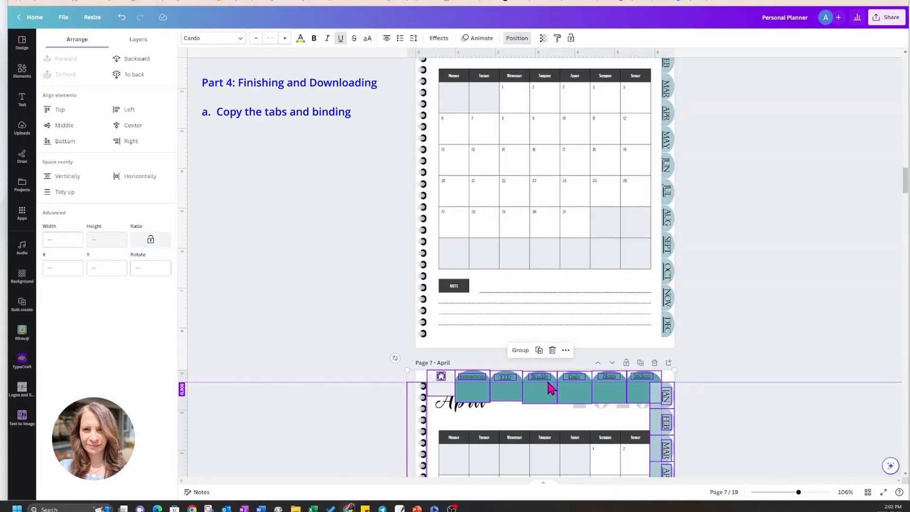
click(133, 75)
Paste the copied tabs and binding onto page 8, May, and send them to the back.
scroll(766, 293, down, 1)
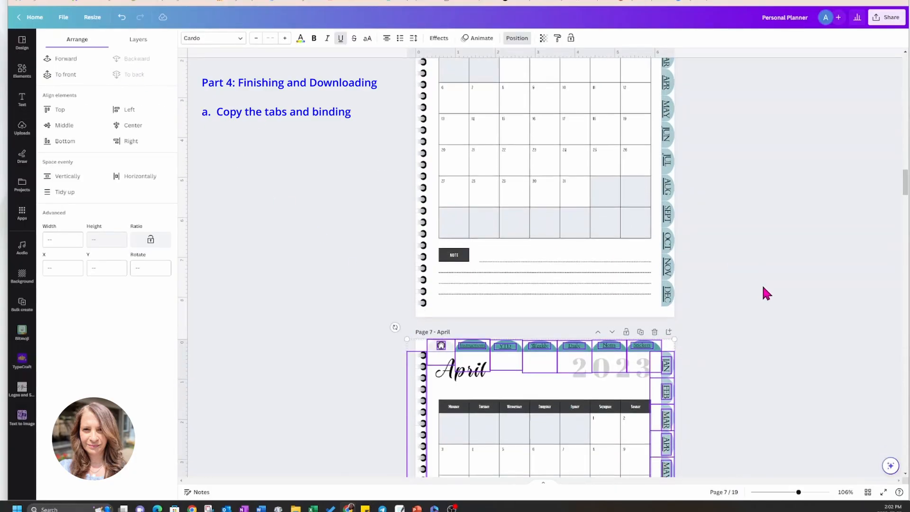
scroll(772, 295, down, 10)
click(538, 353)
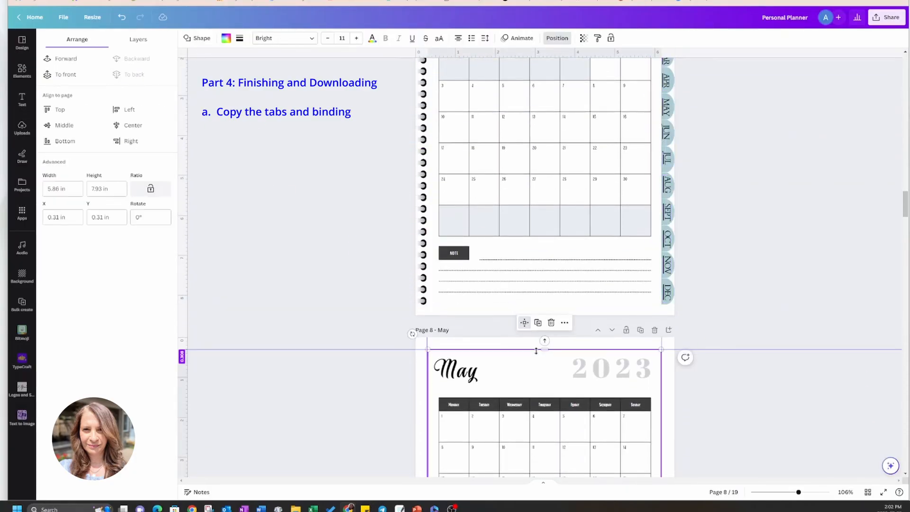
key(ctrl+v)
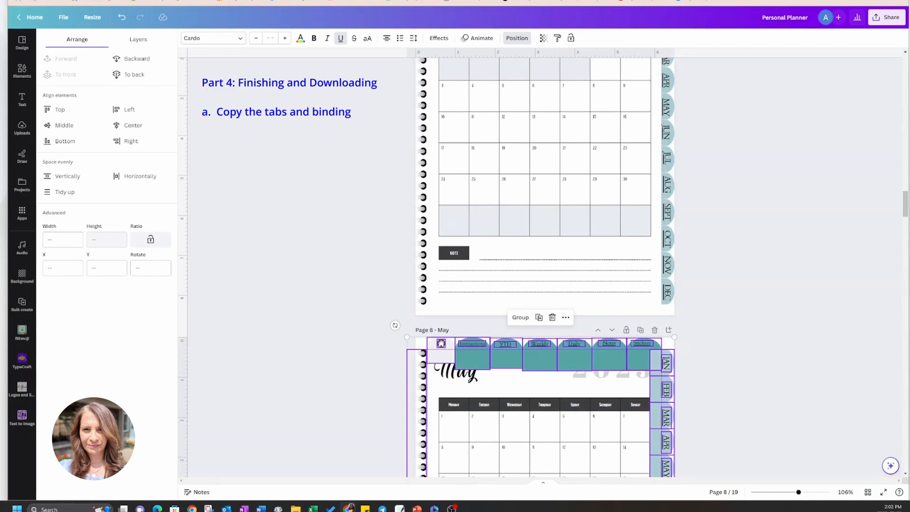
click(135, 74)
Paste the copied tabs and binding onto page 9, June, and send them to the back.
scroll(744, 220, down, 6)
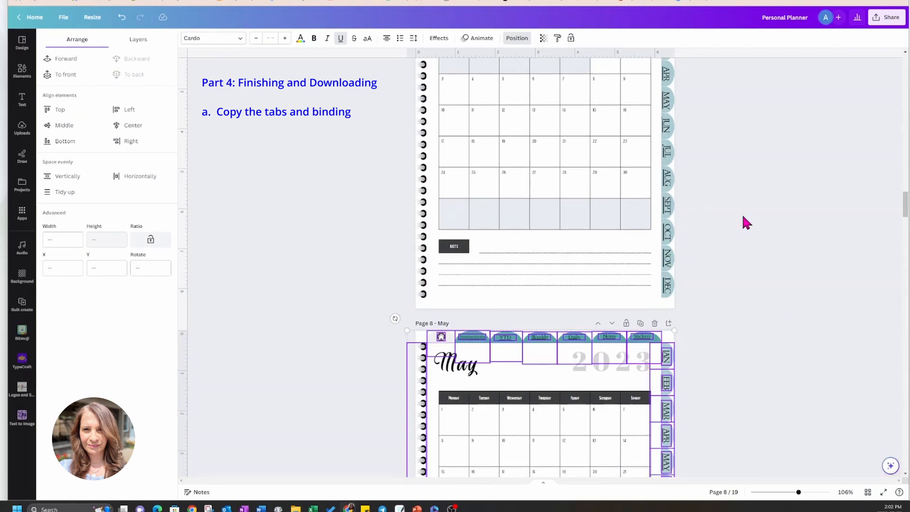
scroll(743, 217, down, 5)
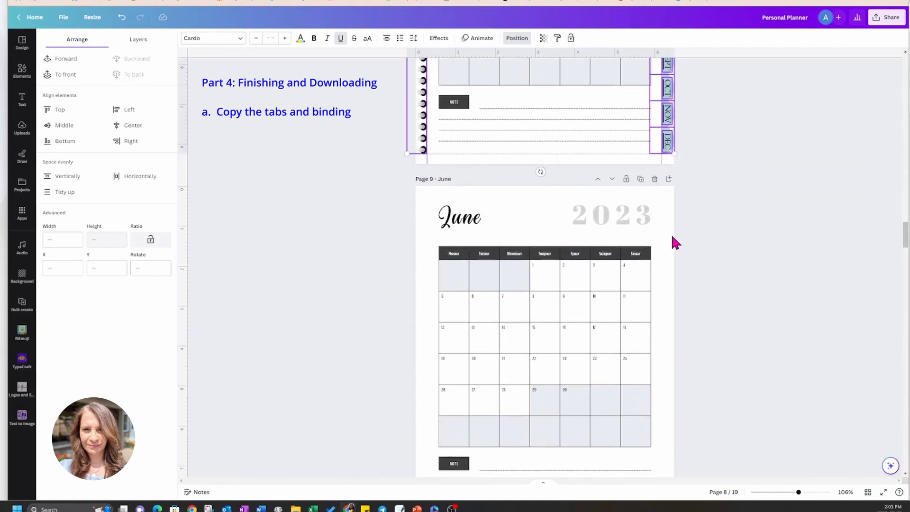
click(528, 229)
key(ctrl+v)
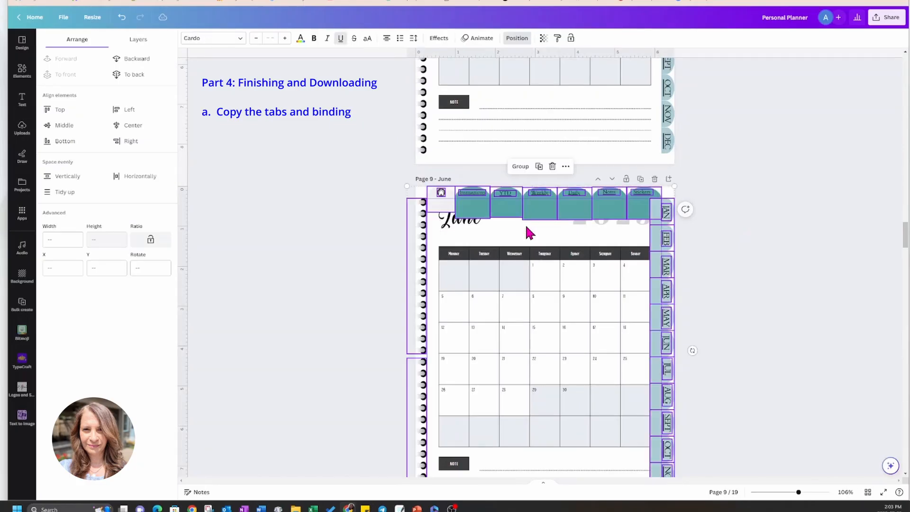
click(134, 75)
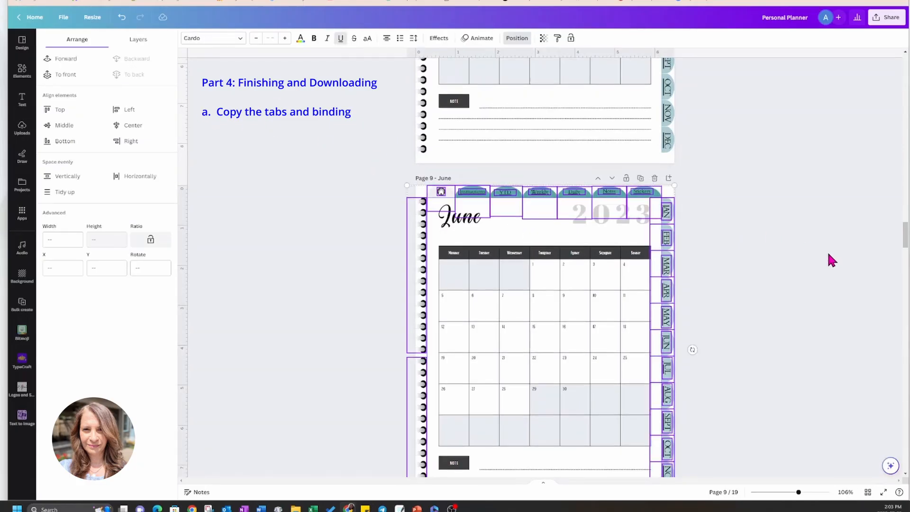
Paste the copied tabs and binding onto page 10, July, and send them to the back.
scroll(827, 250, down, 5)
click(550, 327)
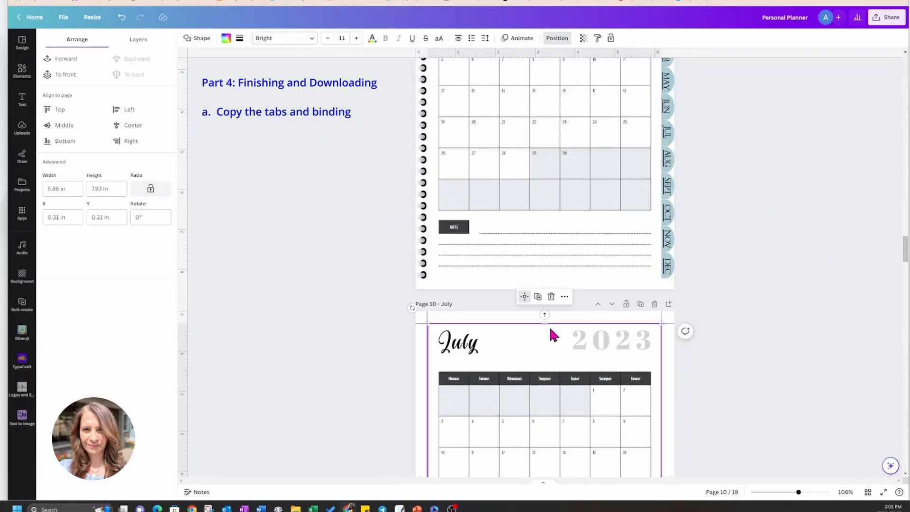
key(ctrl+v)
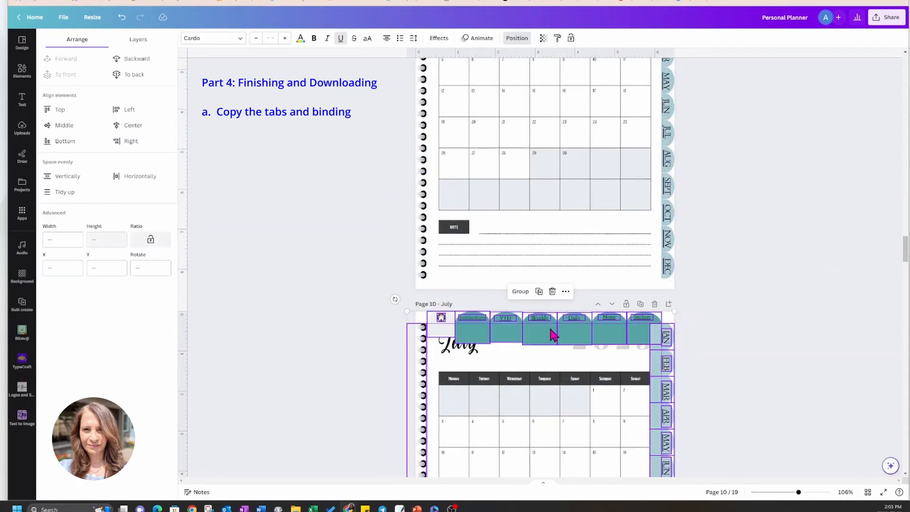
click(137, 74)
Paste the copied tabs and binding onto page 11, August, and send them to the back.
scroll(759, 314, down, 3)
scroll(760, 314, down, 5)
click(545, 261)
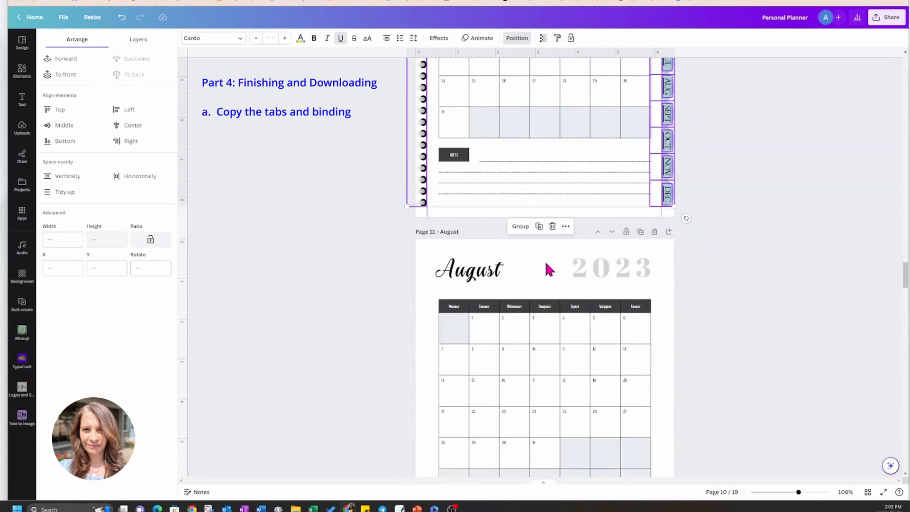
key(ctrl+v)
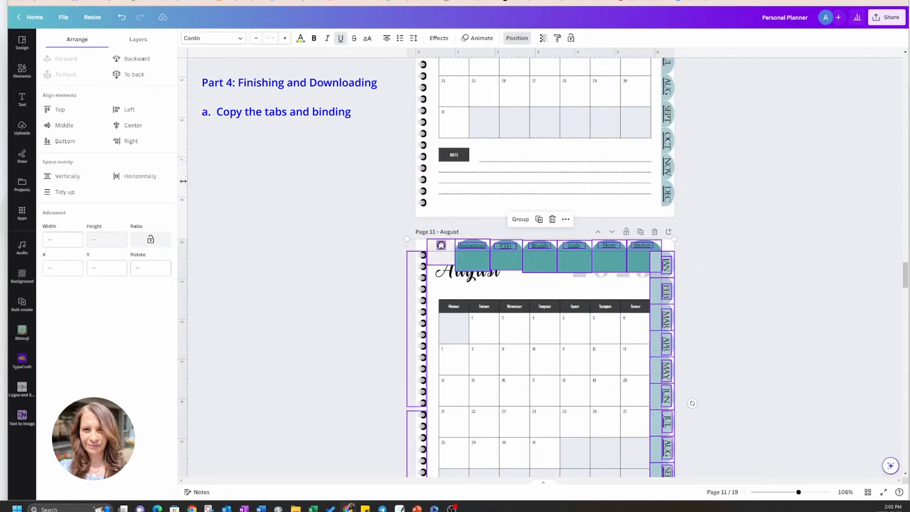
click(168, 80)
Paste the copied tabs and binding onto page 12, September, and send them to the back.
scroll(699, 311, down, 5)
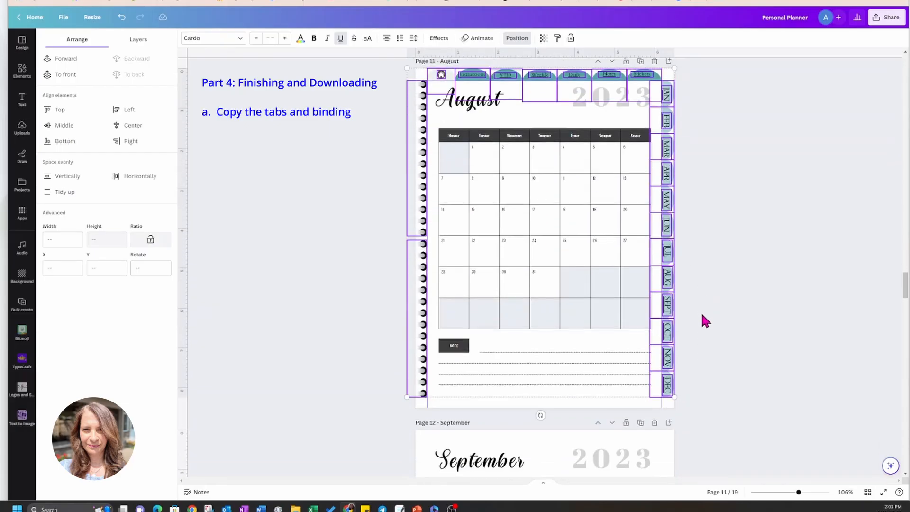
click(536, 296)
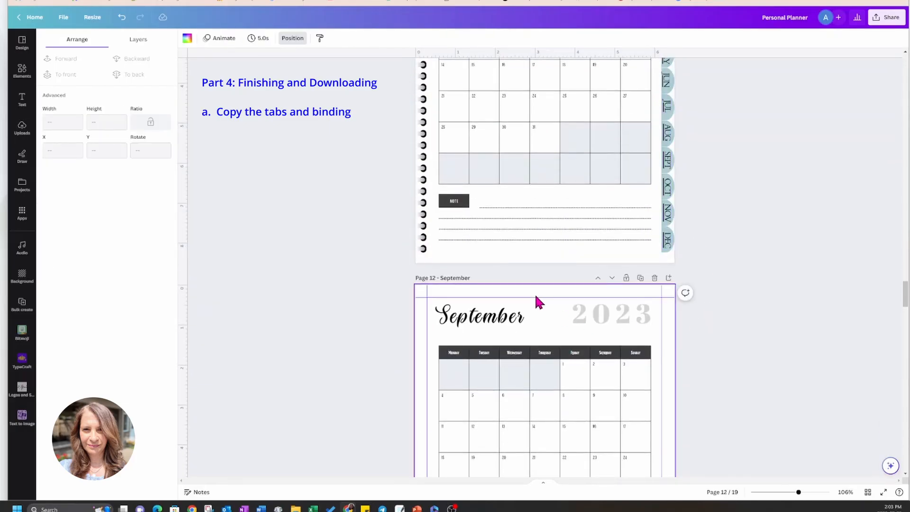
key(ctrl+v)
click(137, 75)
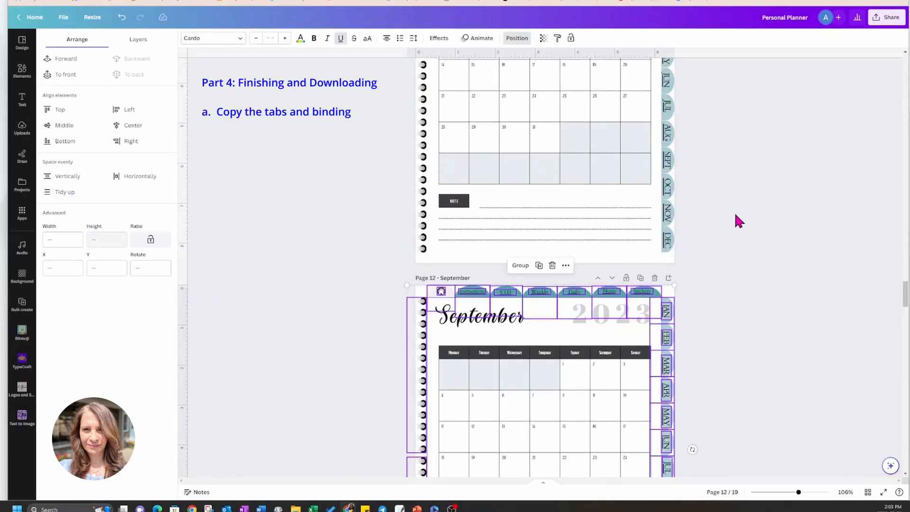
Paste the copied tabs and binding onto page 13, October, and send them to the back.
scroll(736, 220, down, 5)
scroll(750, 233, down, 1)
click(555, 265)
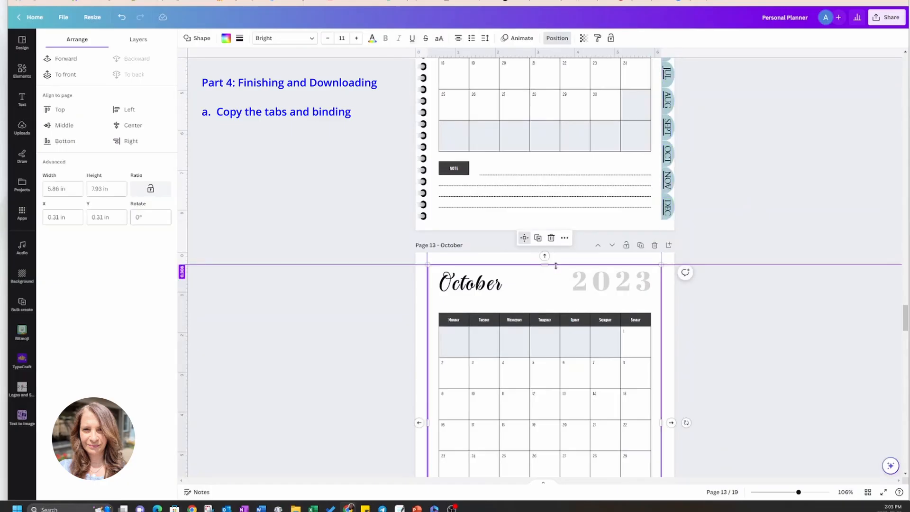
key(ctrl+v)
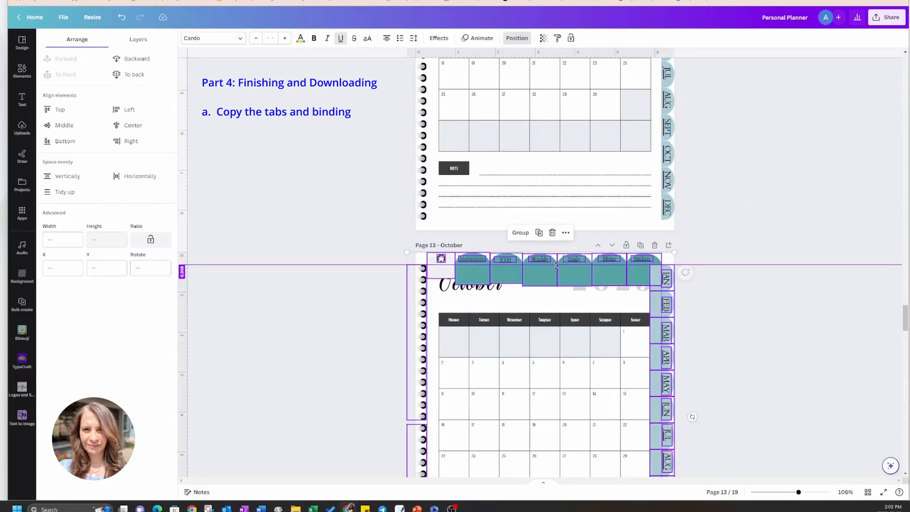
click(138, 76)
Paste the copied tabs and binding onto page 14, November, and send them to the back.
scroll(724, 275, down, 10)
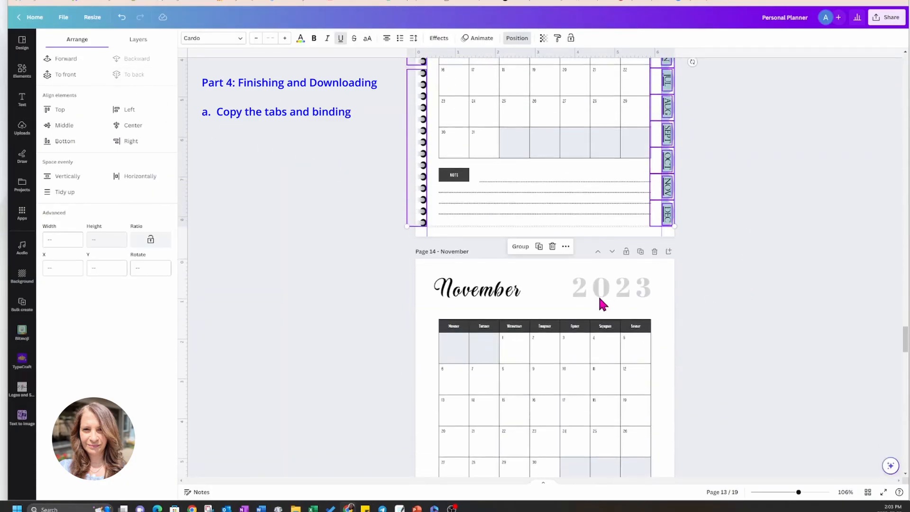
click(540, 269)
key(ctrl+v)
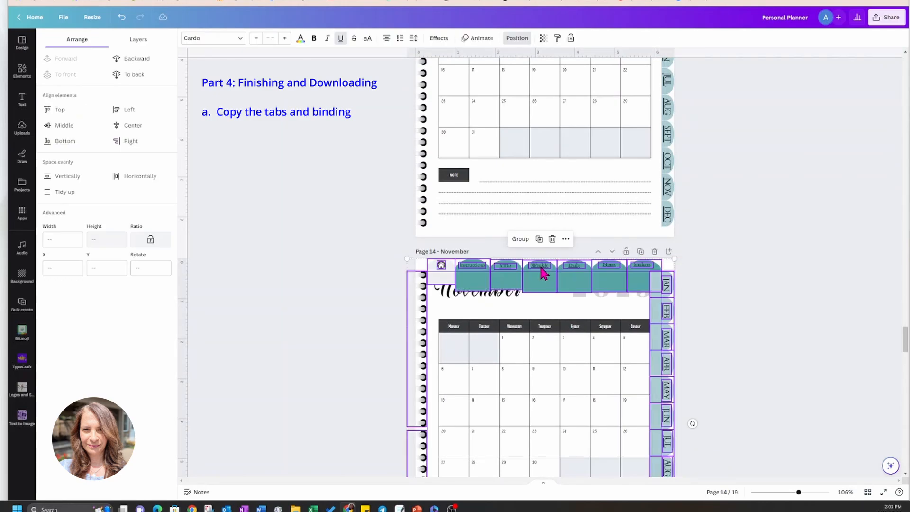
click(134, 74)
Paste the copied tabs and binding onto page 15, December, and send them to the back.
scroll(740, 261, down, 7)
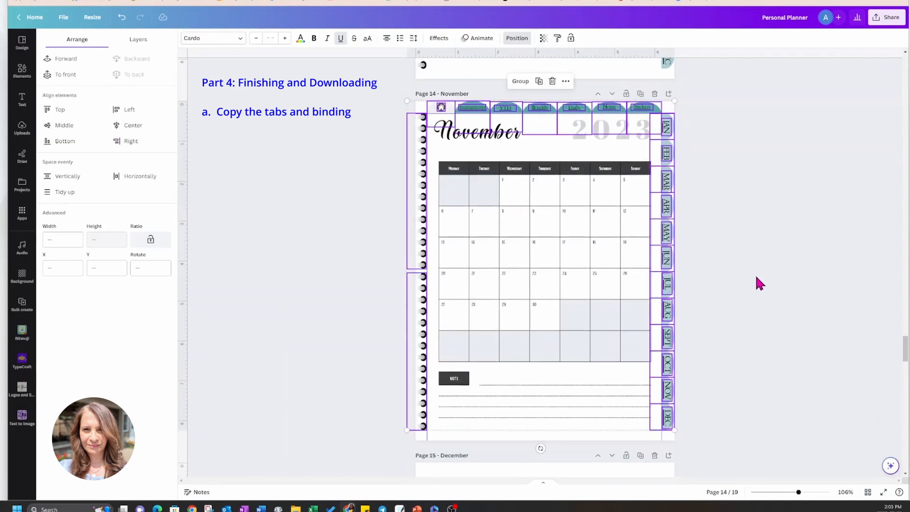
click(546, 319)
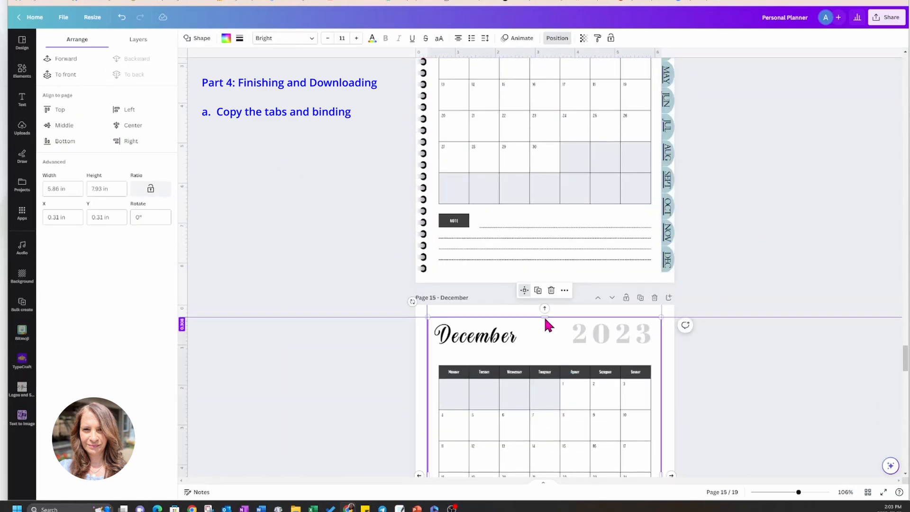
key(ctrl+v)
click(128, 75)
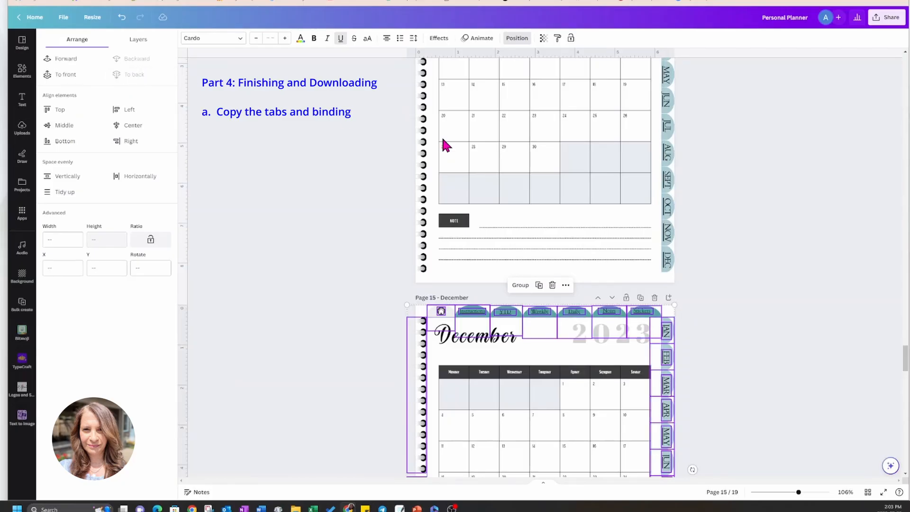
Paste the copied tabs and binding onto page 16, Weekly Undated, and send them to the back.
scroll(752, 292, down, 7)
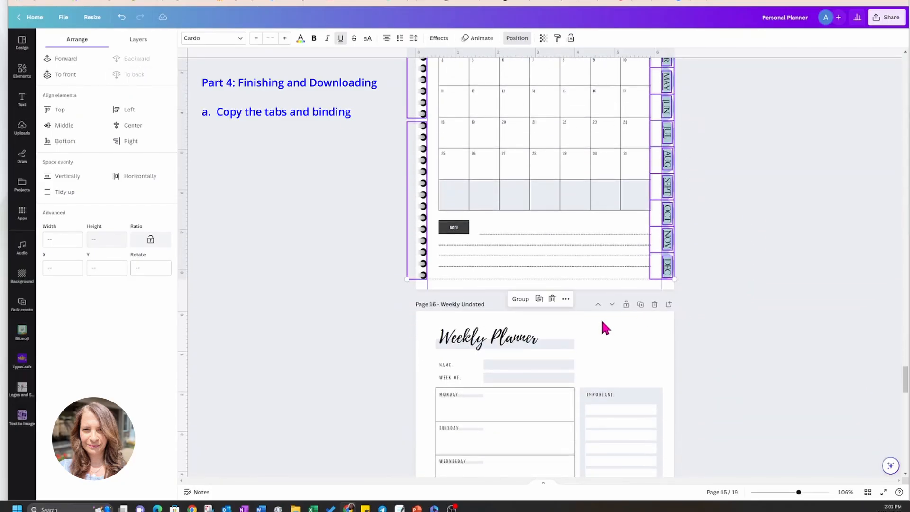
click(605, 327)
key(ctrl+v)
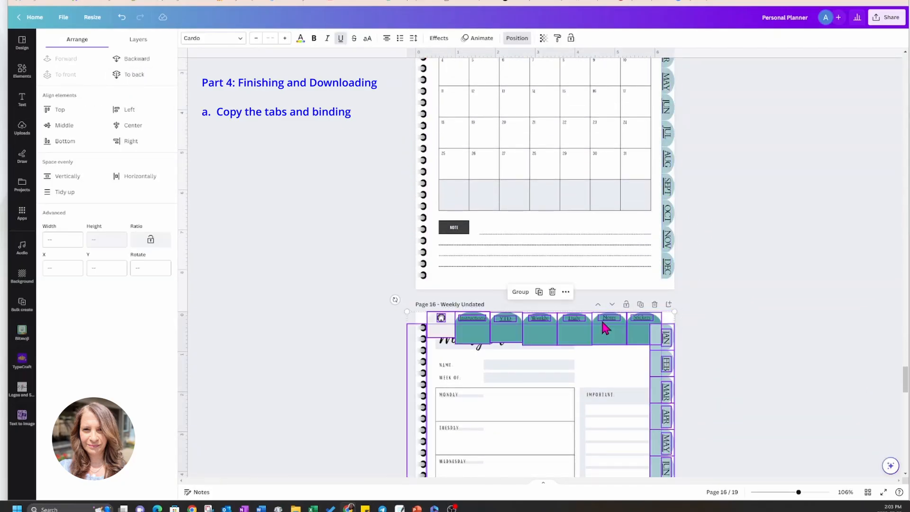
click(133, 81)
Paste the copied tabs and binding onto page 17, Daily Undated, and send them to the back.
scroll(776, 279, down, 8)
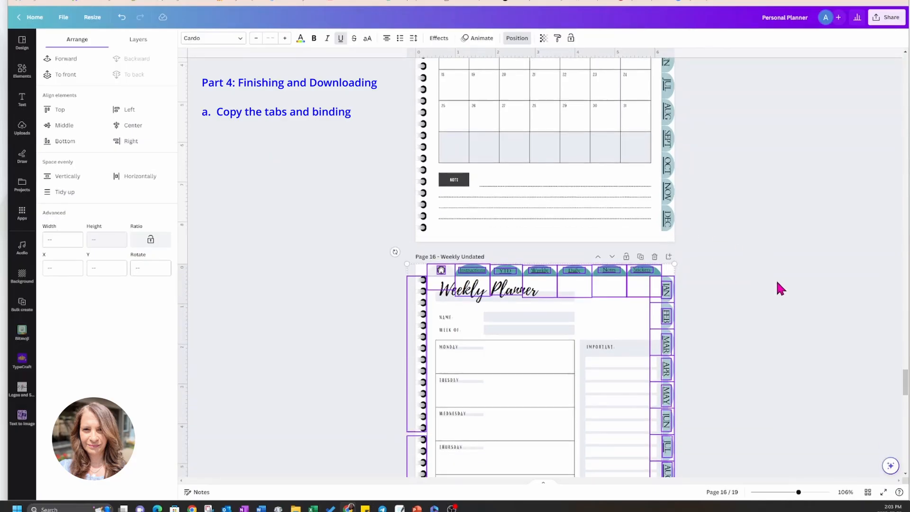
click(639, 259)
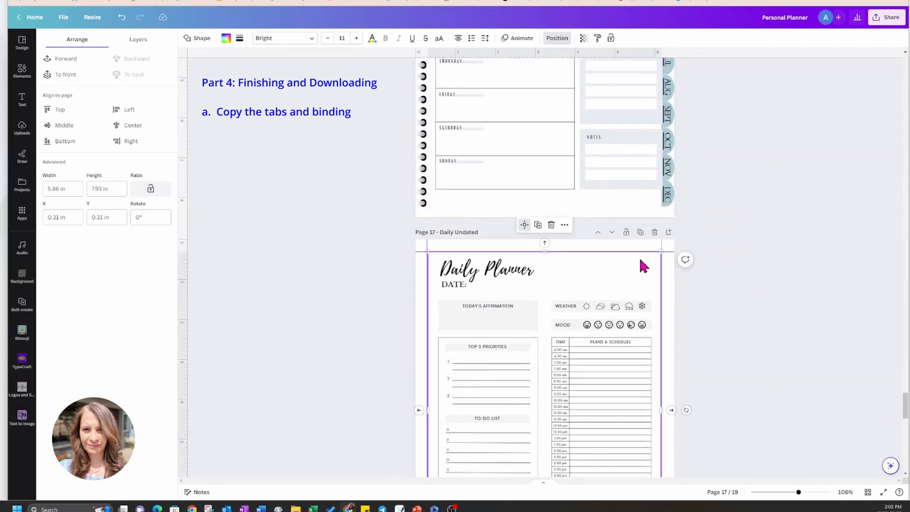
key(ctrl+v)
click(141, 74)
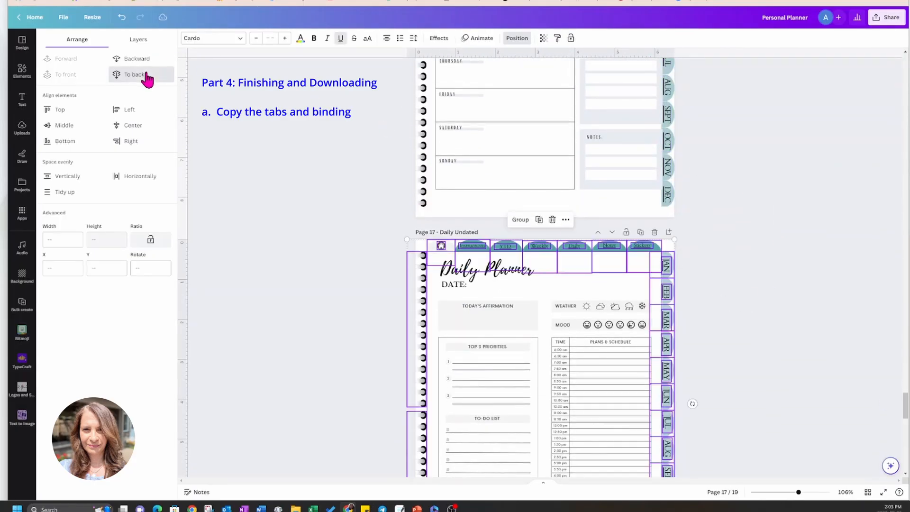
Paste the copied tabs and binding onto page 18, Stickers, and send them to the back.
scroll(754, 275, down, 4)
scroll(755, 276, down, 3)
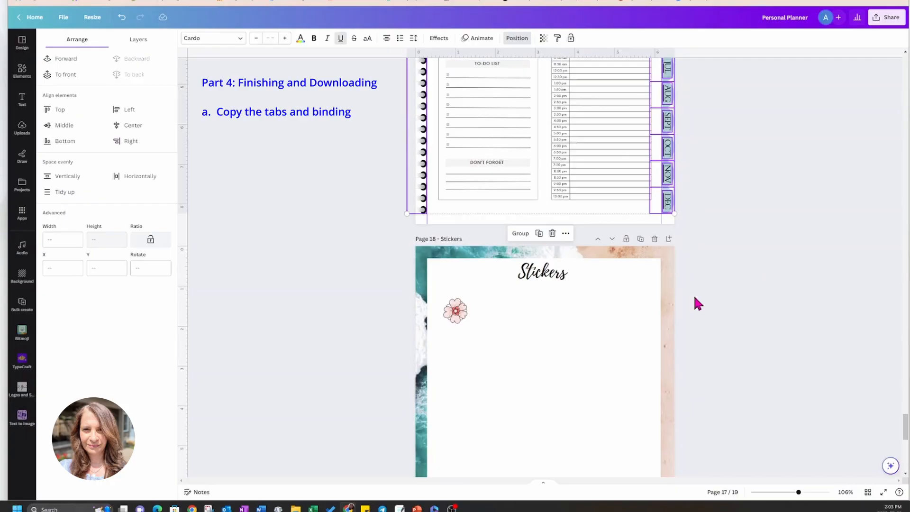
click(624, 254)
key(ctrl+v)
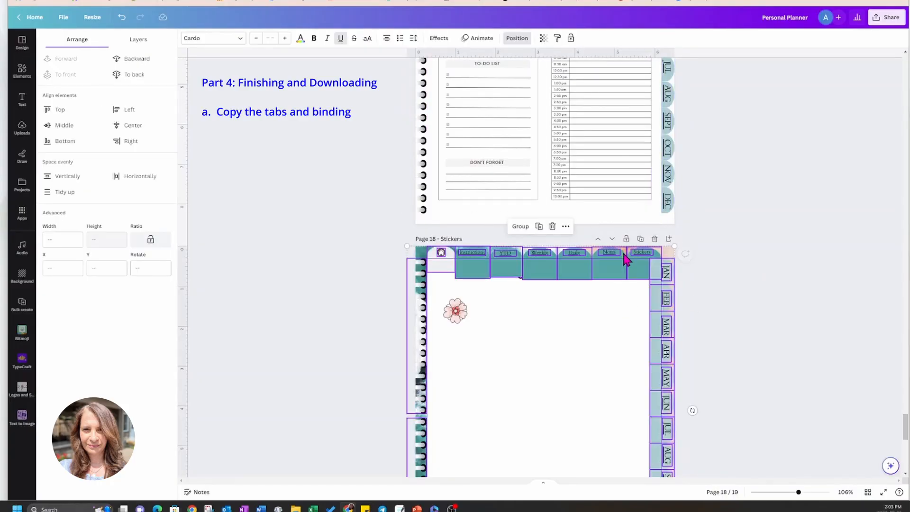
click(144, 75)
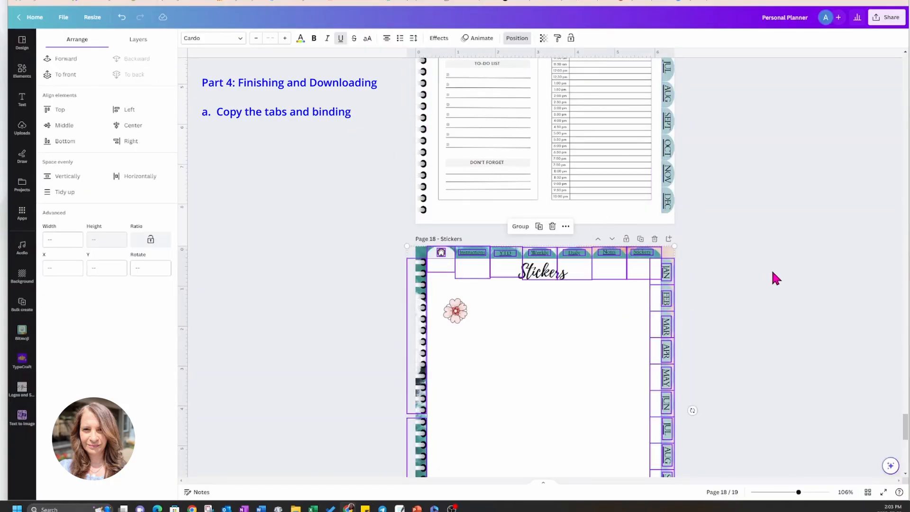
Paste the copied tabs and binding onto page 19, Notes, and send them to the back.
scroll(834, 315, down, 2)
scroll(832, 313, down, 5)
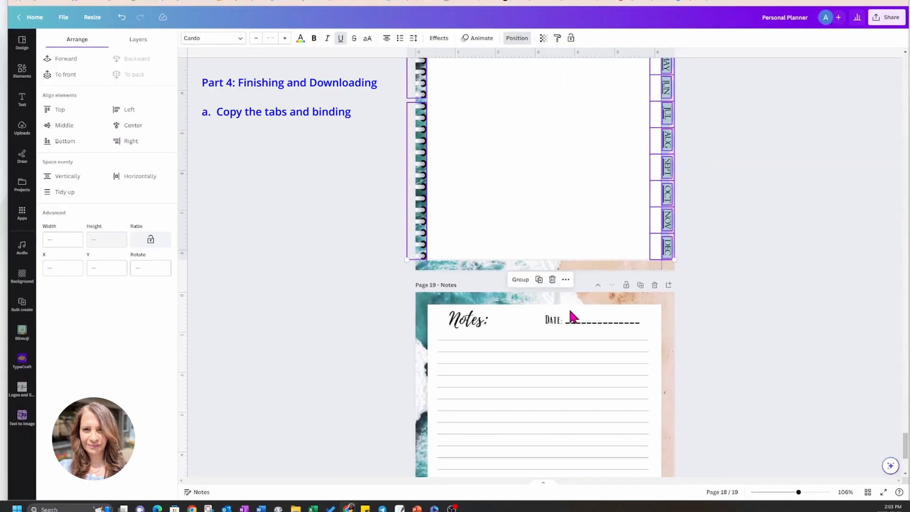
click(570, 299)
key(ctrl+v)
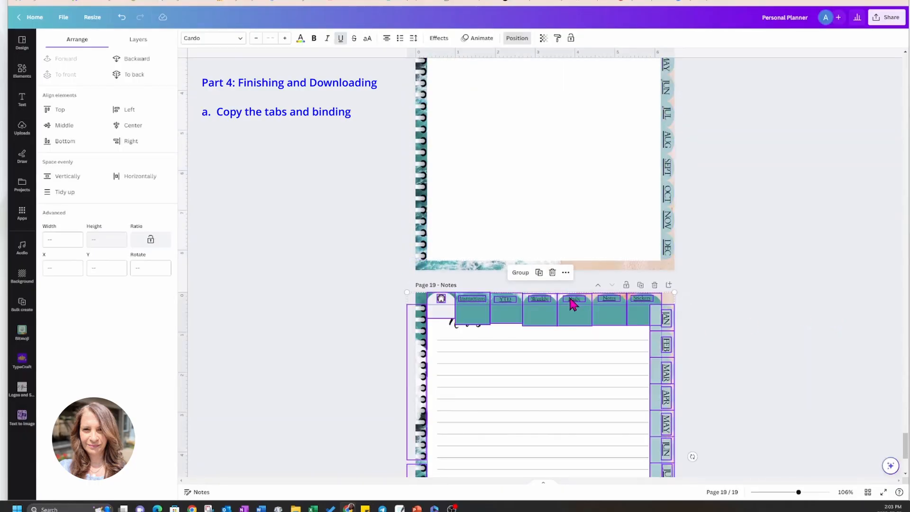
click(141, 77)
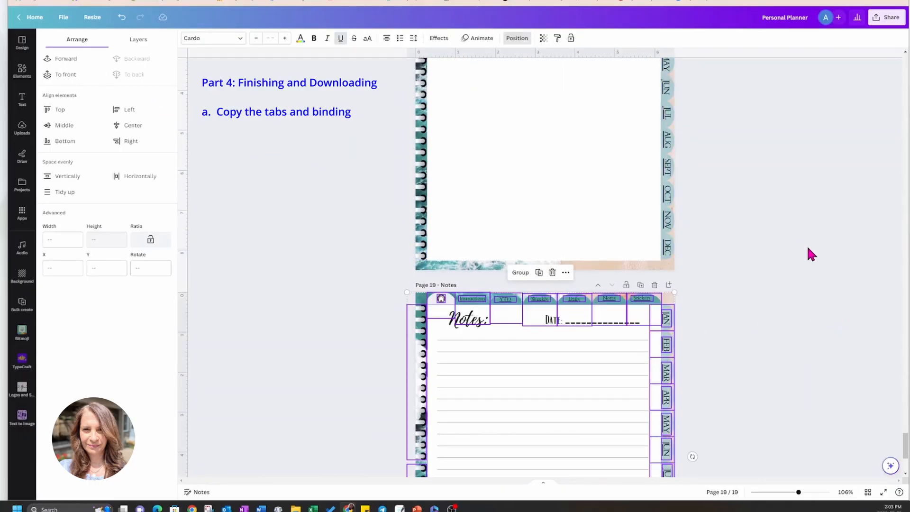
scroll(807, 245, down, 4)
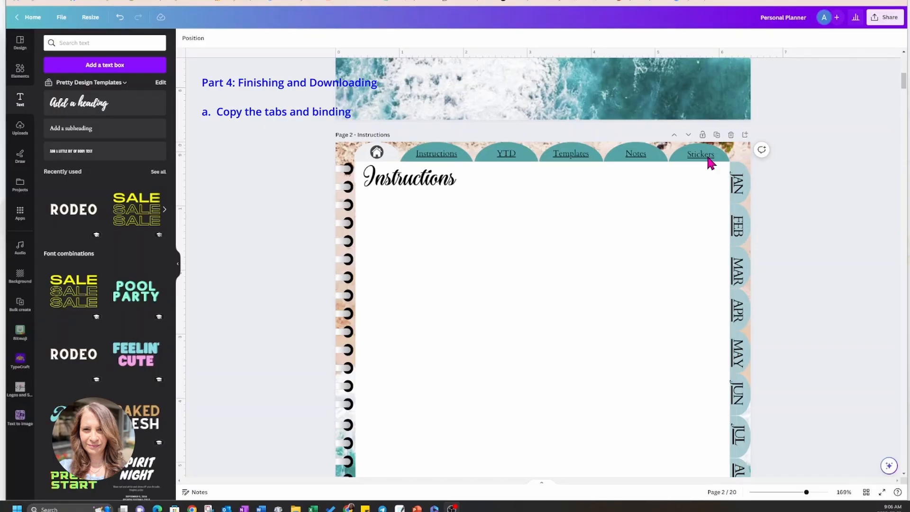
Remove the page link from the Notes tab's text on page 2, Instructions.
click(638, 161)
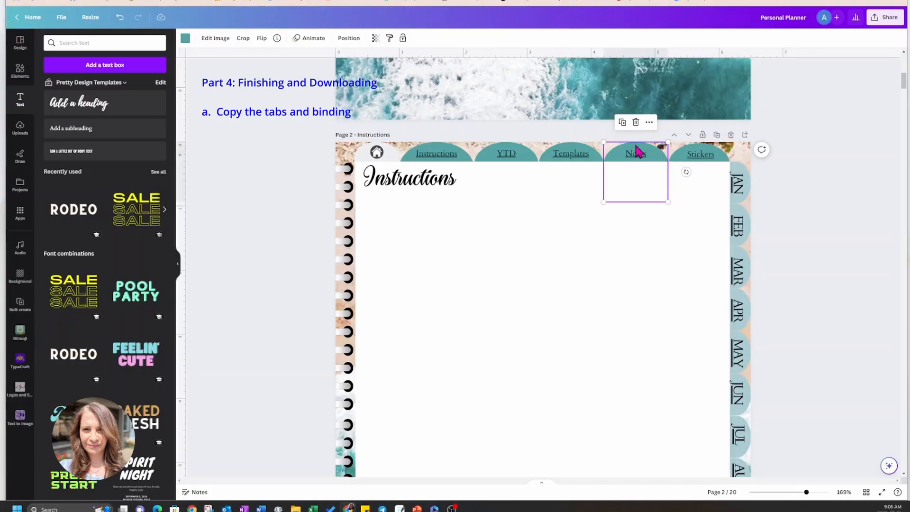
click(640, 159)
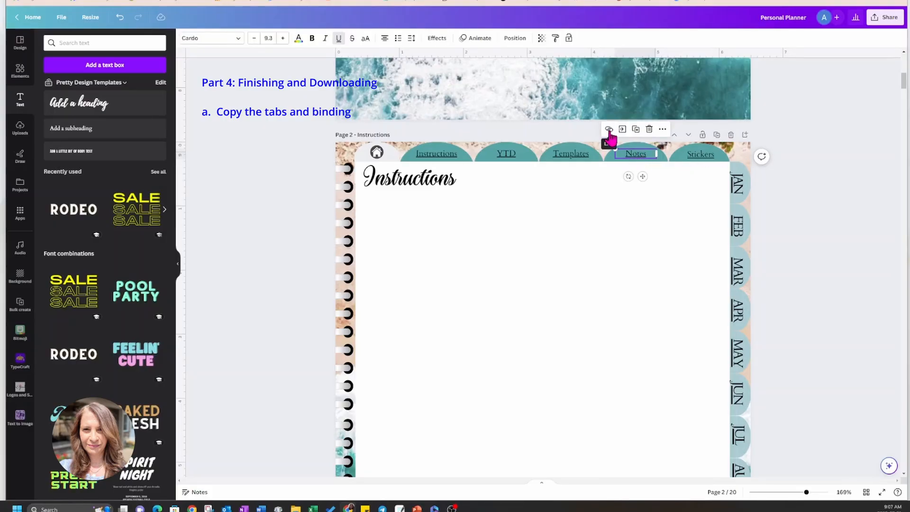
click(609, 130)
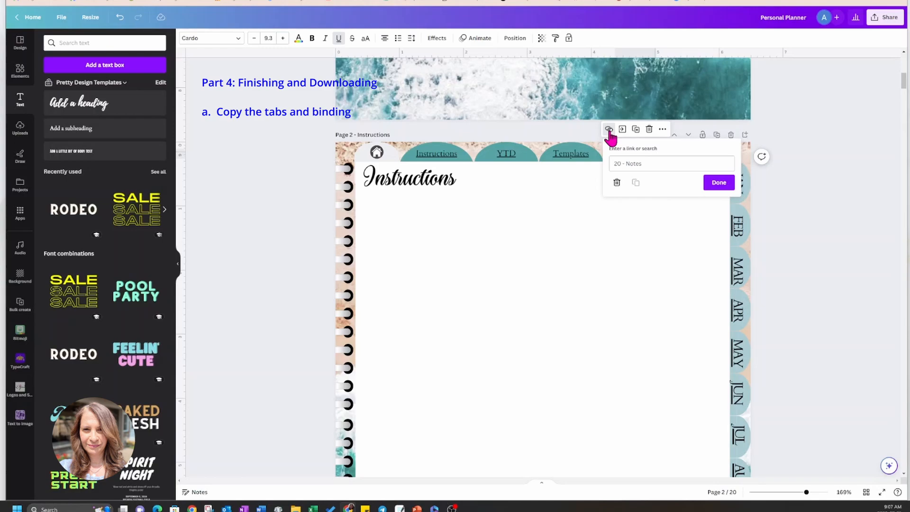
click(616, 184)
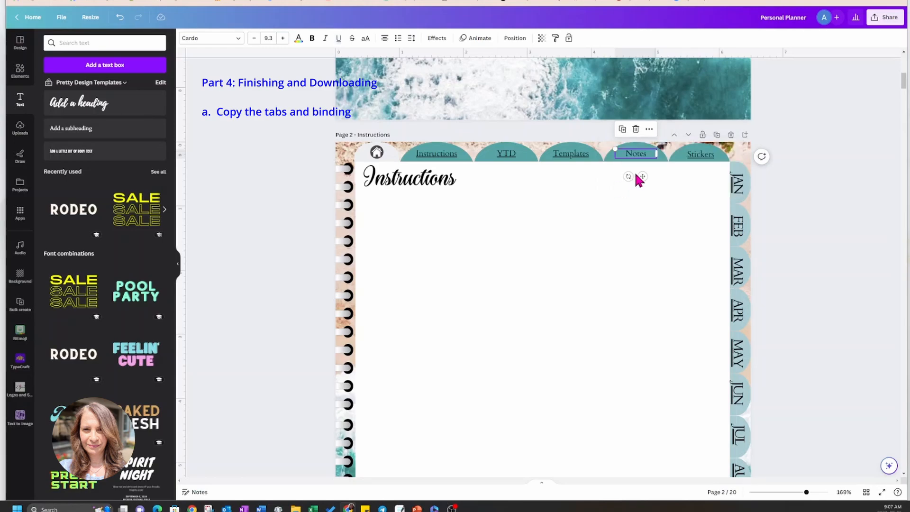
Link the teal shape behind the Notes tab on page 2 to the document page 20 - Notes.
click(602, 156)
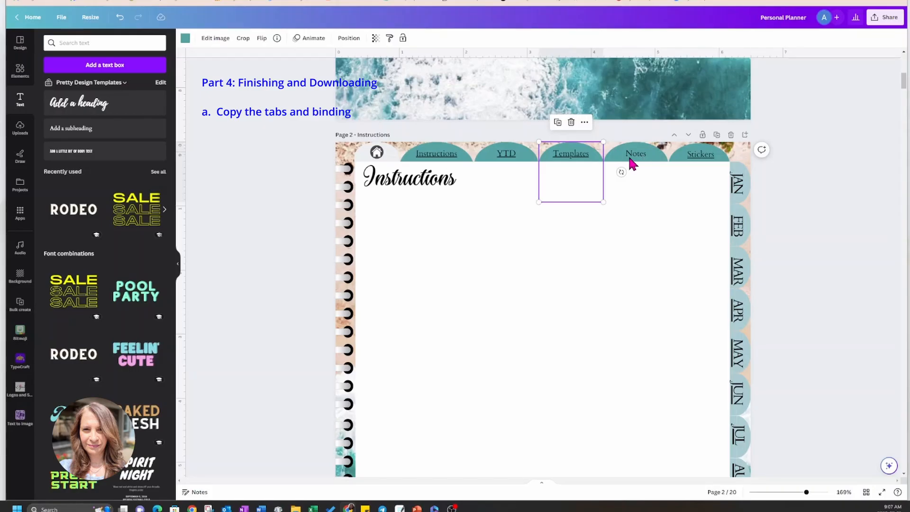
click(650, 150)
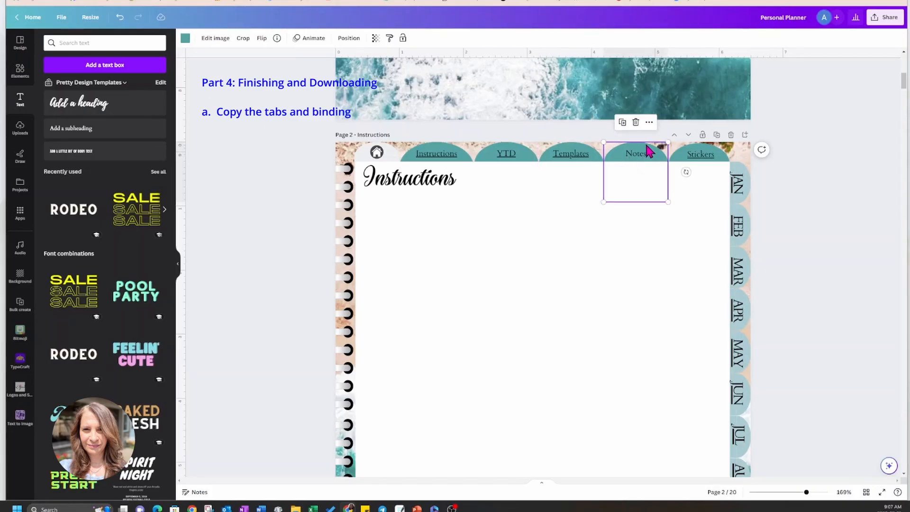
click(649, 122)
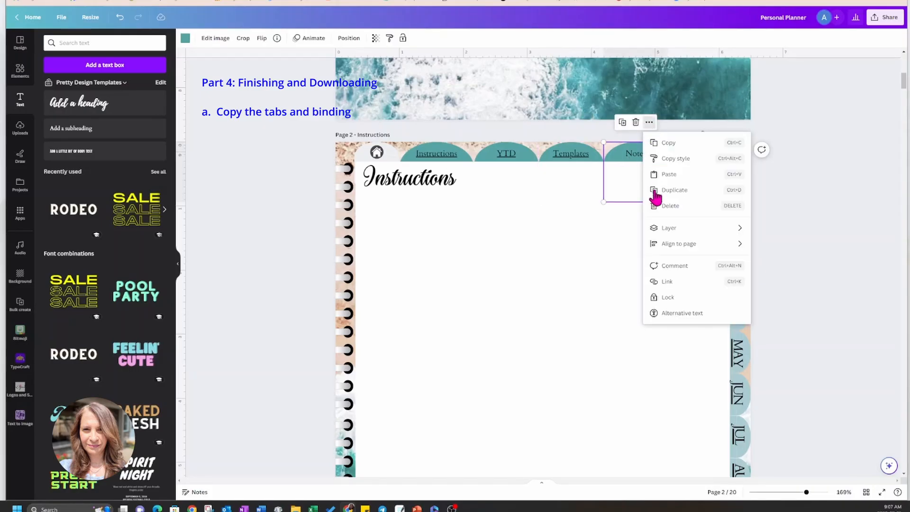
click(665, 281)
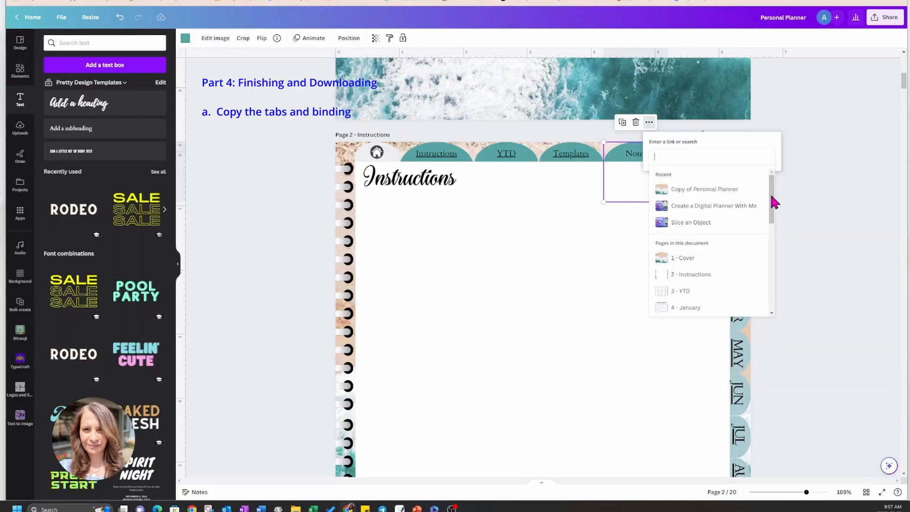
drag(772, 196, 772, 285)
click(696, 309)
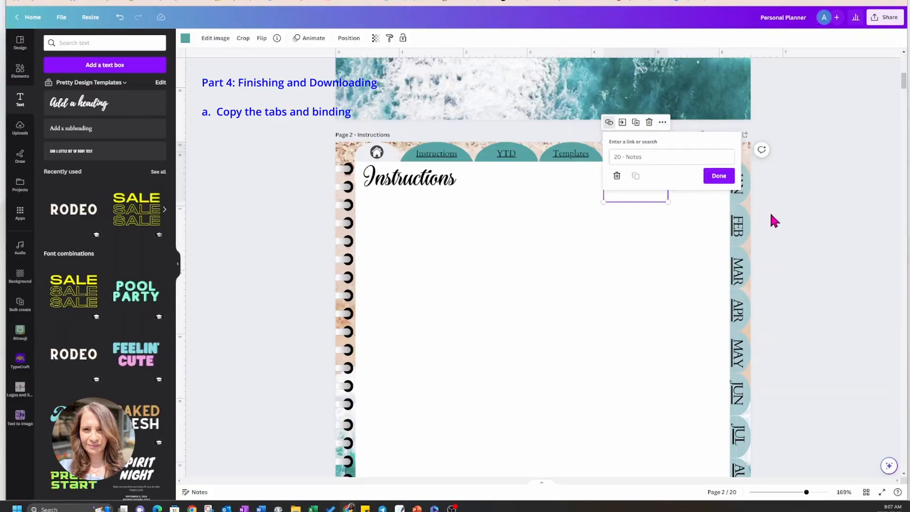
click(711, 177)
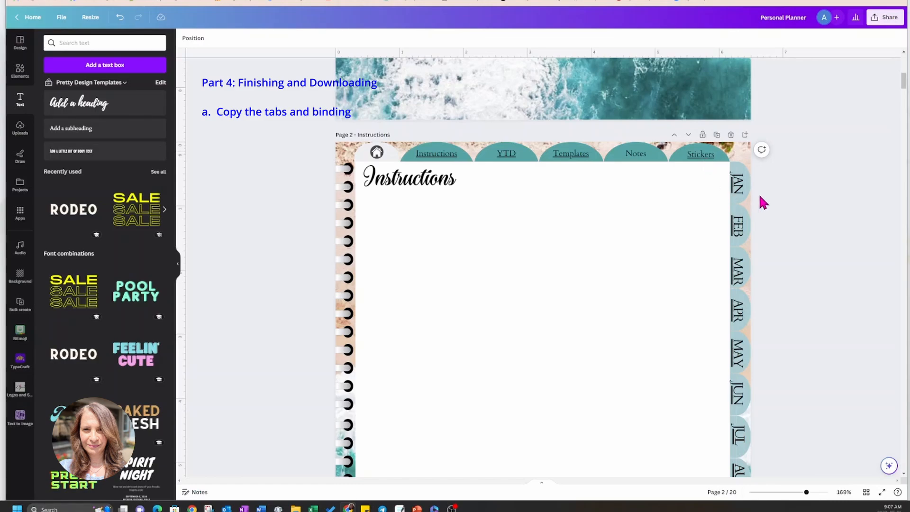
scroll(784, 197, up, 5)
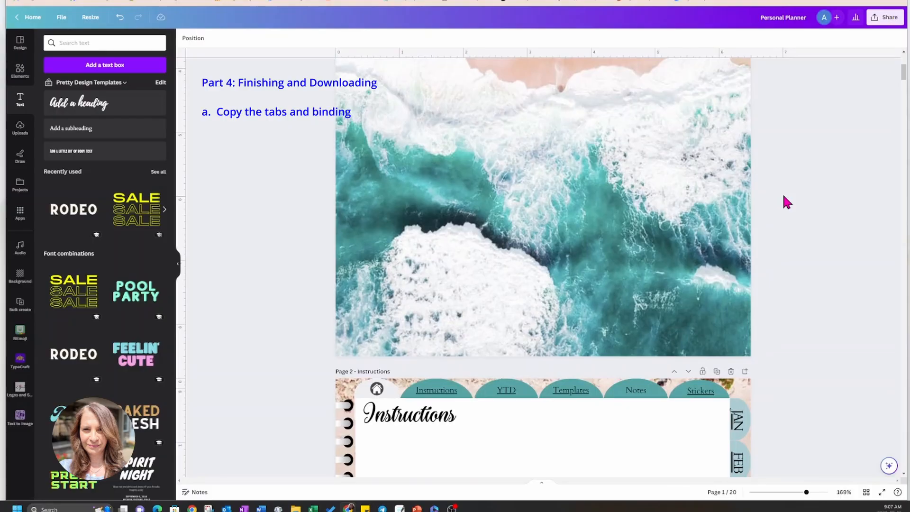
Review the pasted tabs and spiral binding across the planner, from the Notes page back to the cover, Instructions and YTD pages.
scroll(787, 202, up, 5)
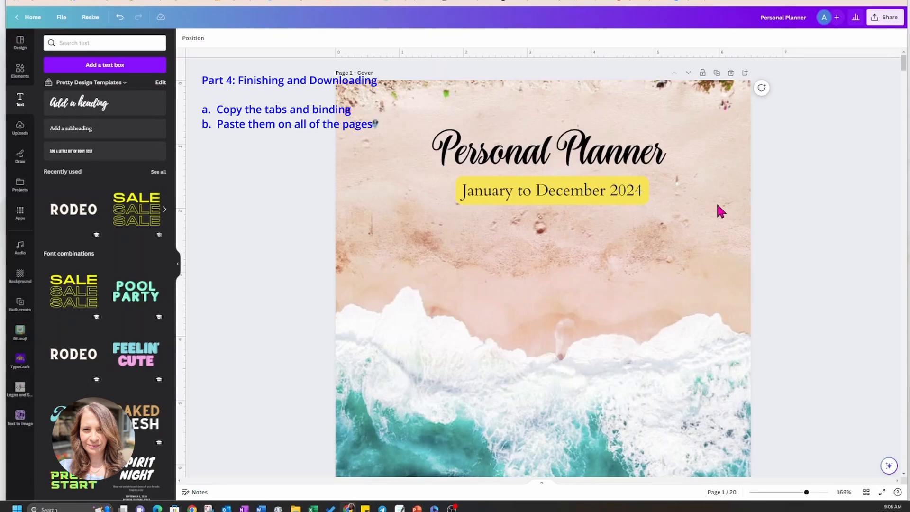
scroll(716, 201, down, 5)
scroll(740, 205, down, 5)
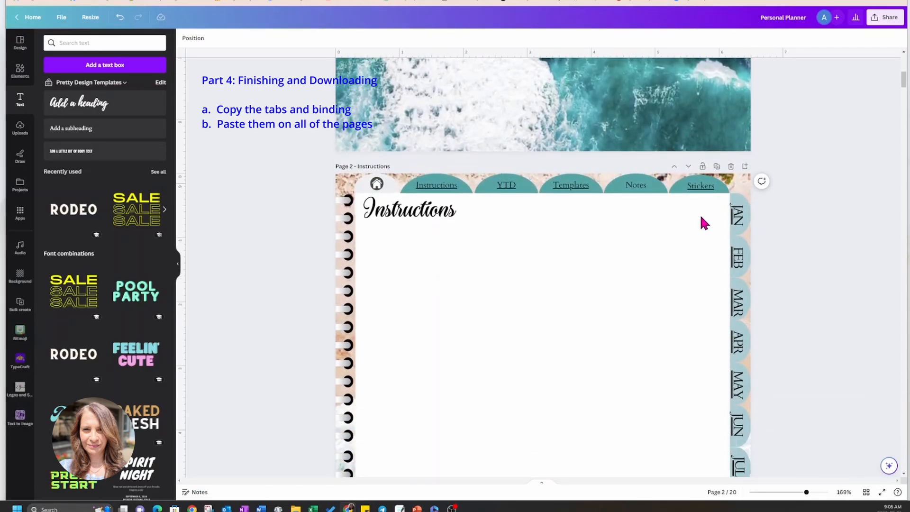
scroll(693, 227, down, 2)
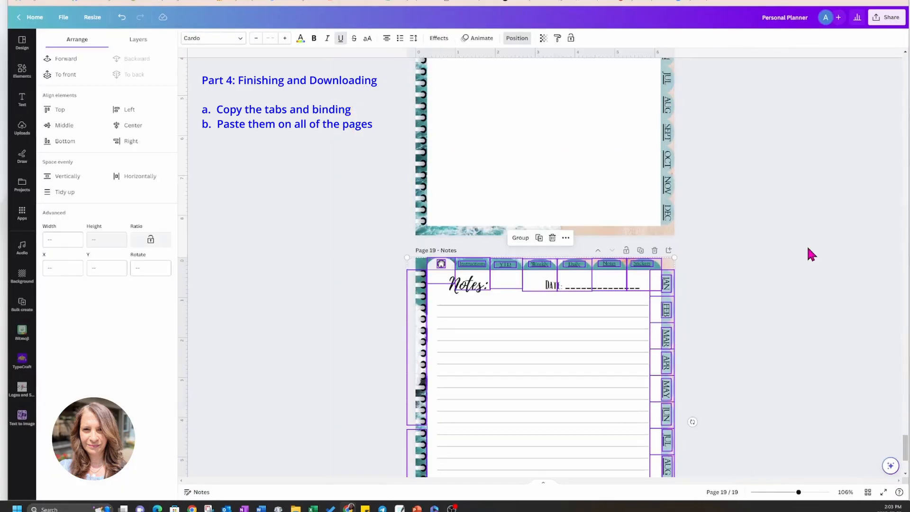
scroll(806, 252, up, 15)
scroll(806, 249, up, 6)
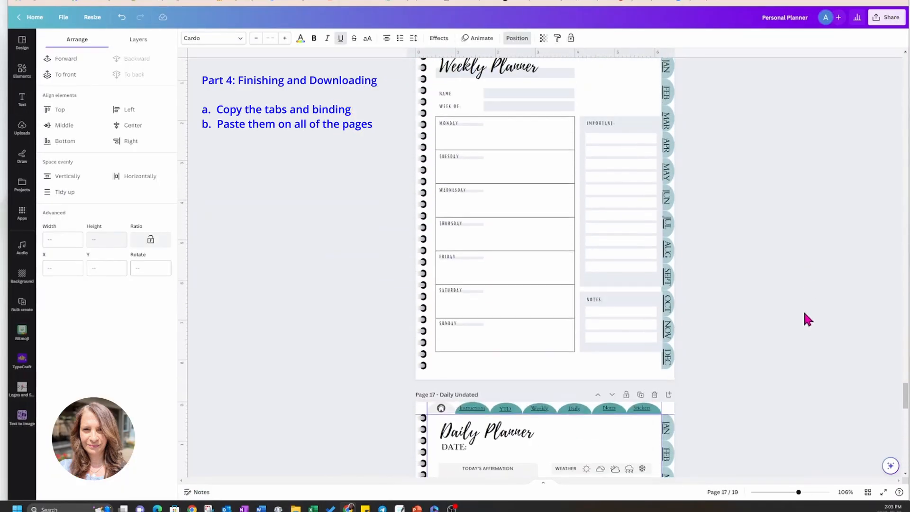
drag(906, 407, 907, 67)
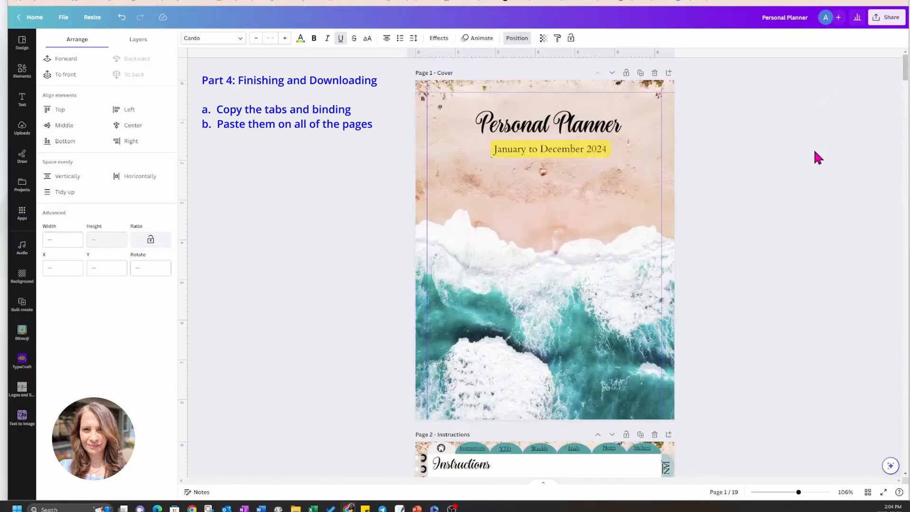
scroll(815, 153, down, 3)
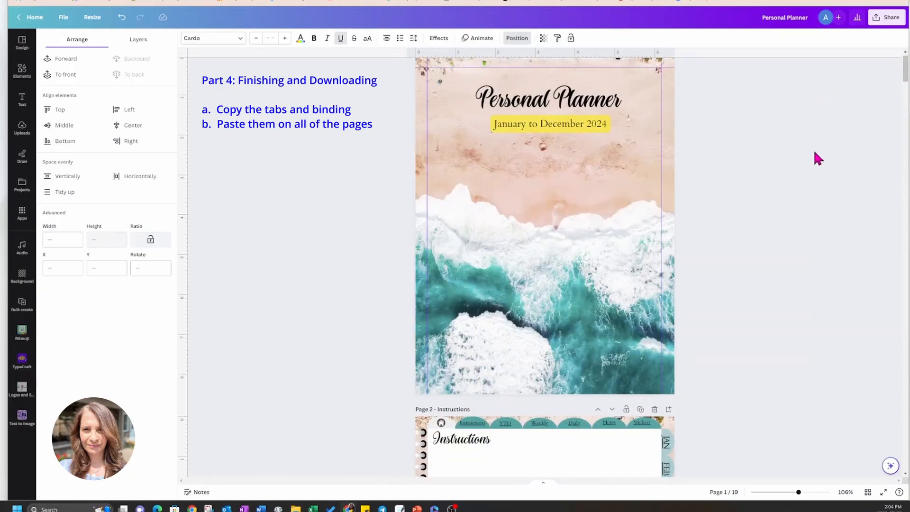
scroll(814, 149, down, 3)
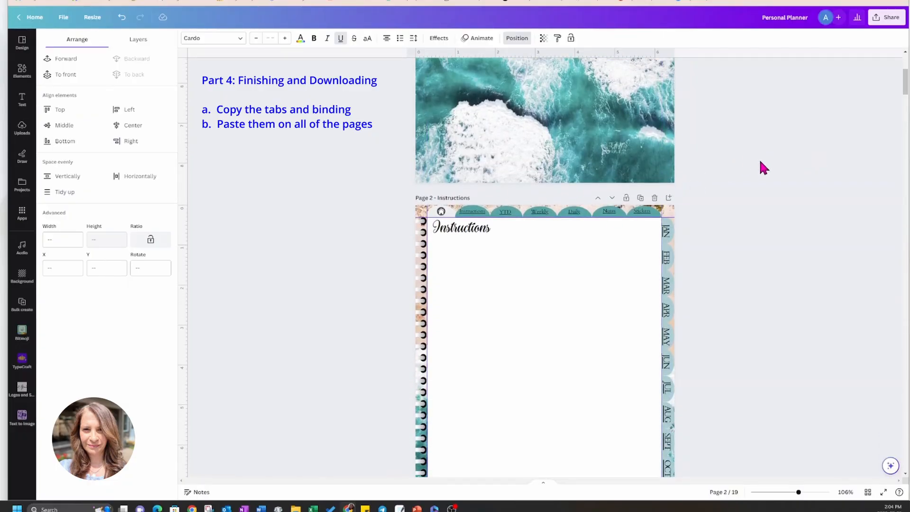
scroll(772, 187, down, 2)
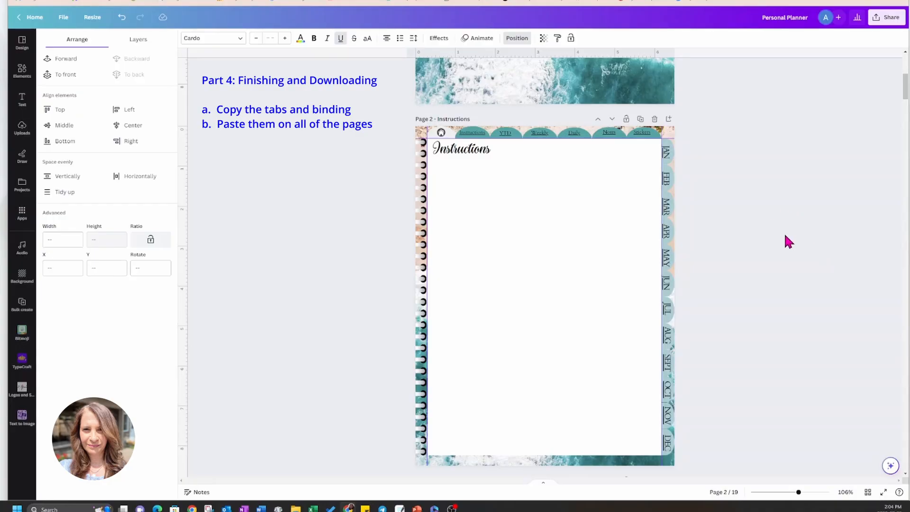
scroll(733, 290, down, 4)
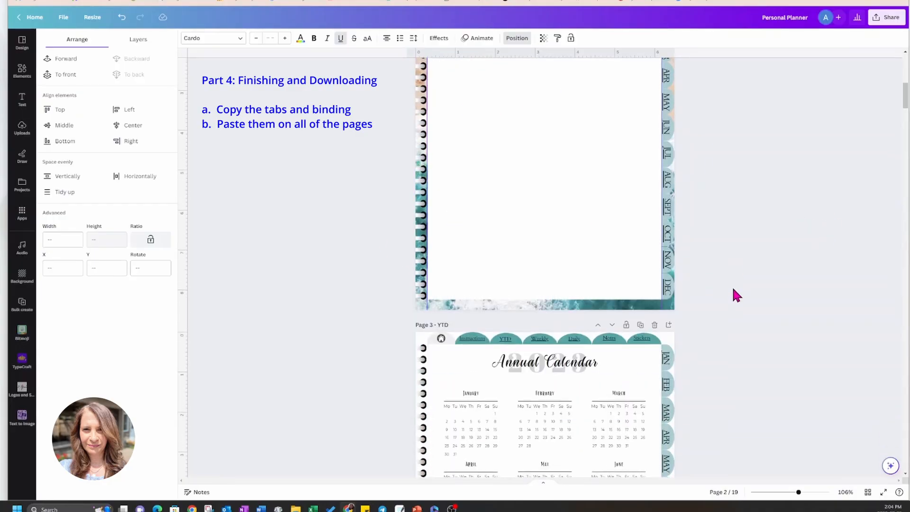
scroll(733, 290, down, 5)
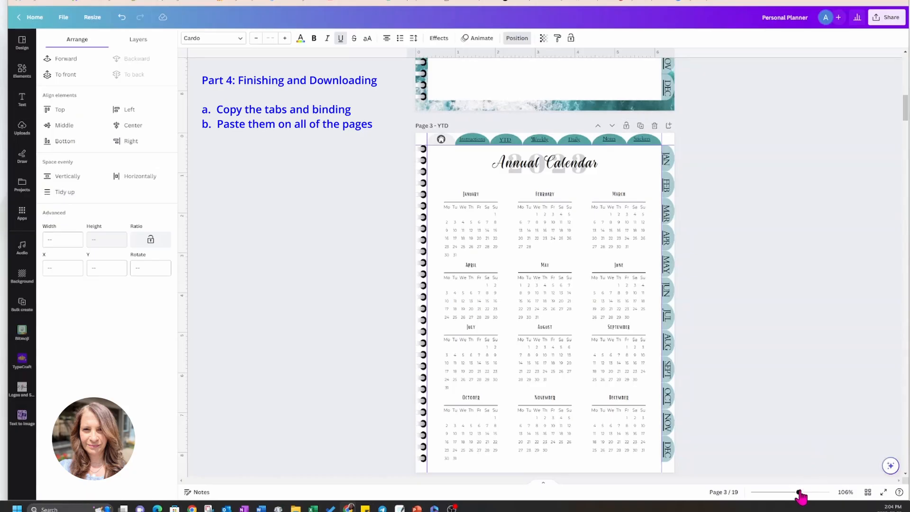
Inspect the YTD page's tabs at a larger zoom and check all planner pages together in the grid overview.
drag(799, 495, 806, 493)
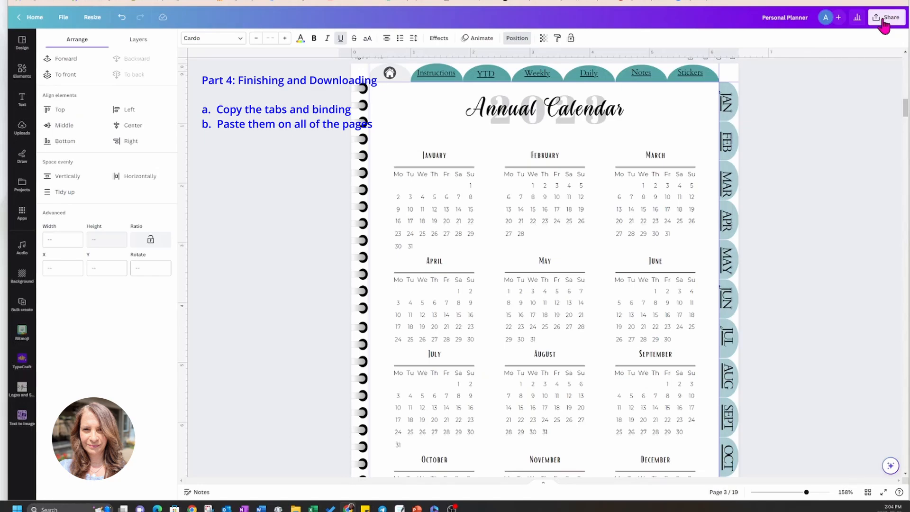
click(868, 493)
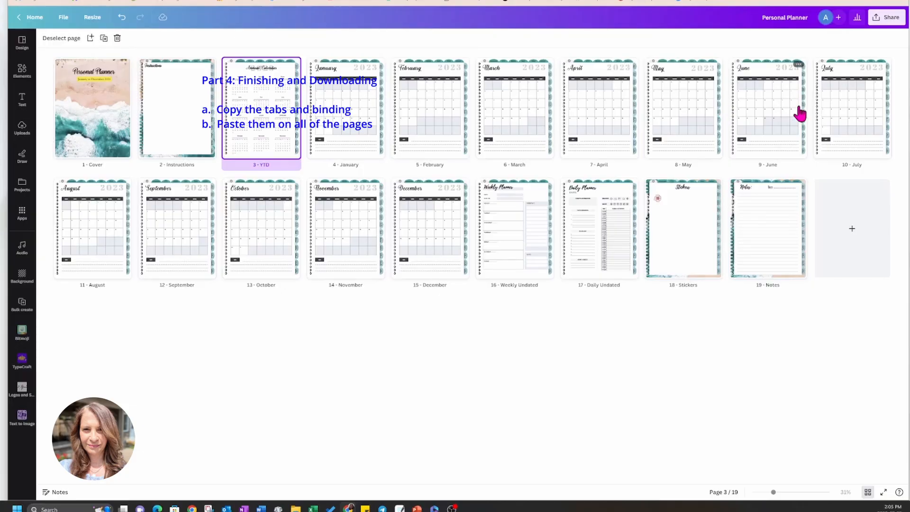
click(868, 493)
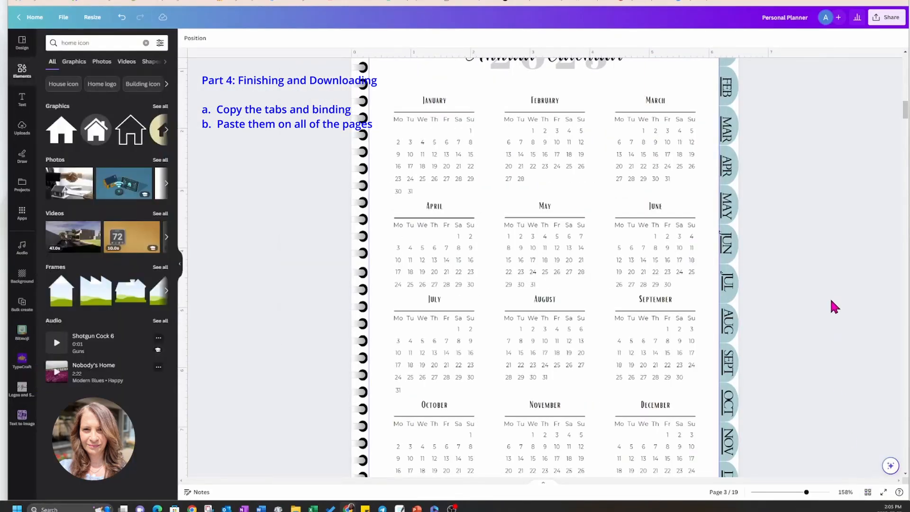
click(886, 20)
click(781, 219)
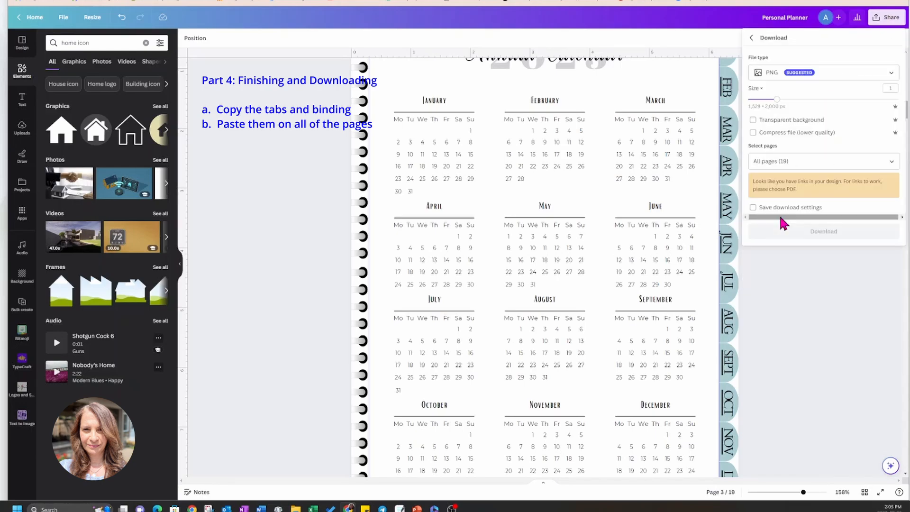
click(768, 73)
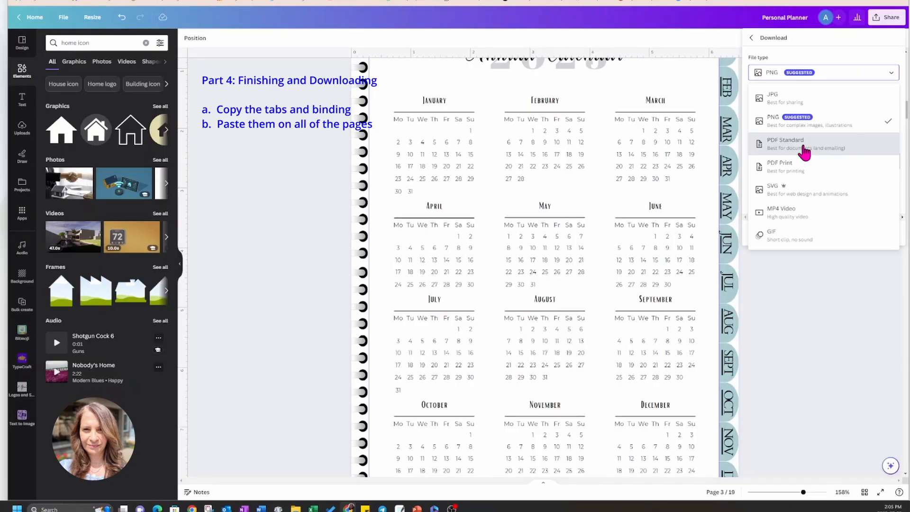
click(815, 302)
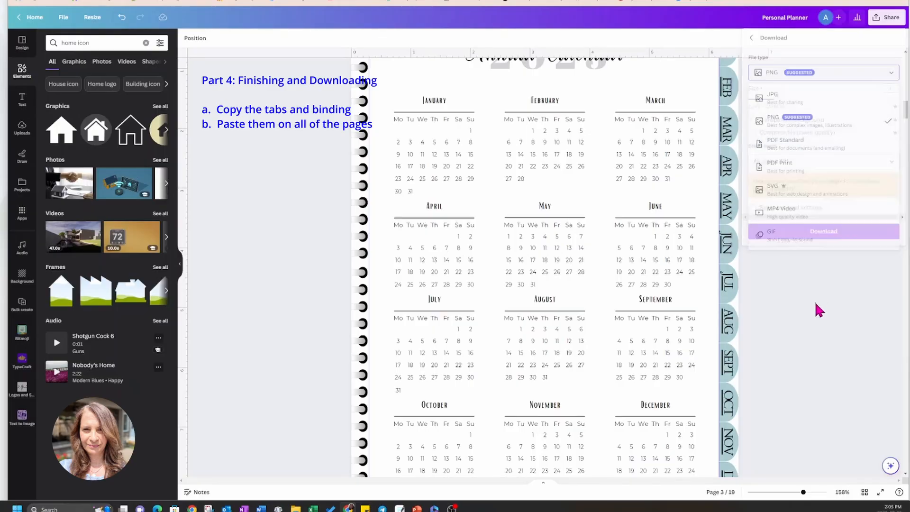
Download all pages of the planner as a PDF Standard file.
click(886, 21)
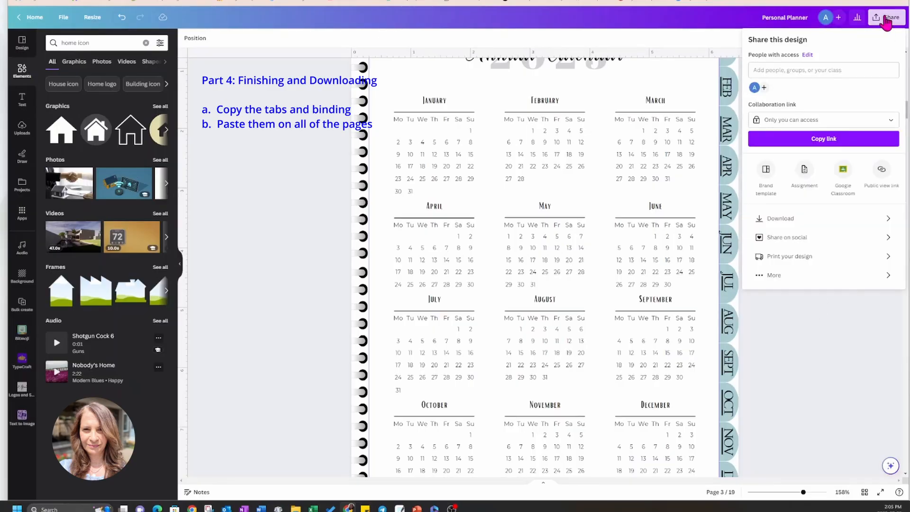
click(780, 219)
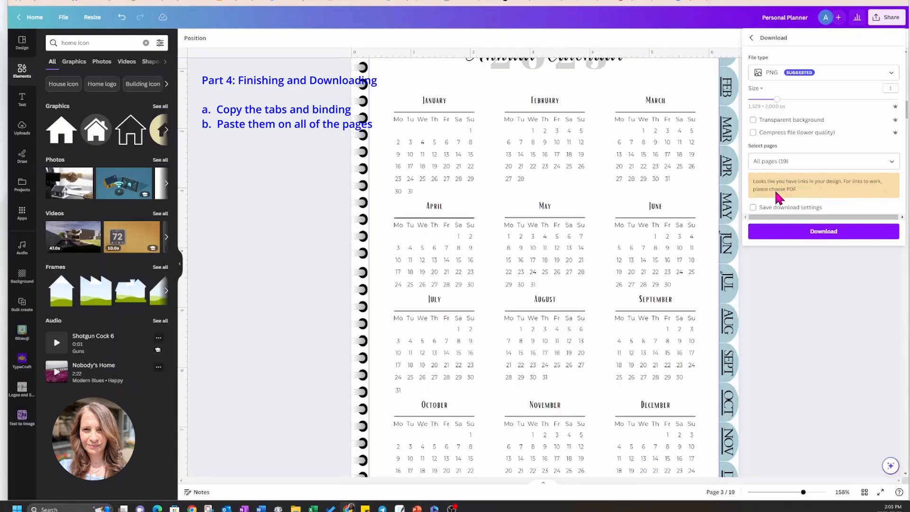
click(775, 75)
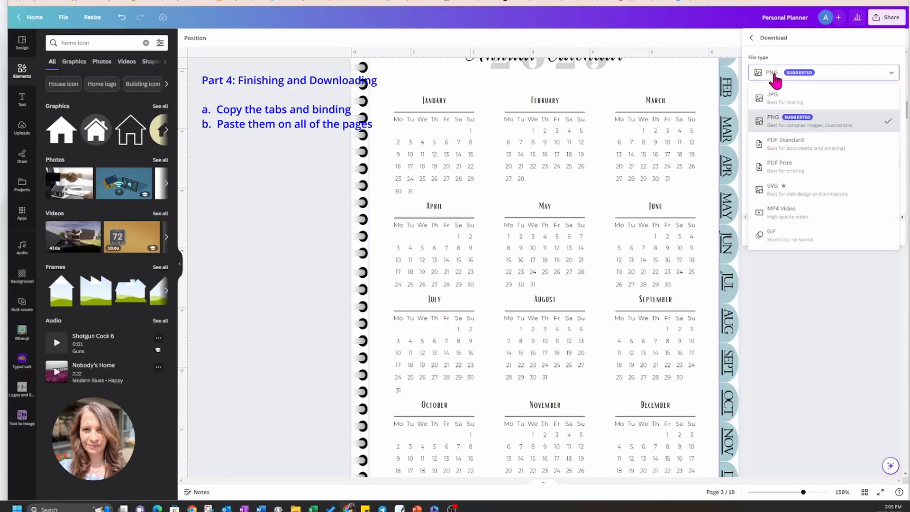
click(799, 151)
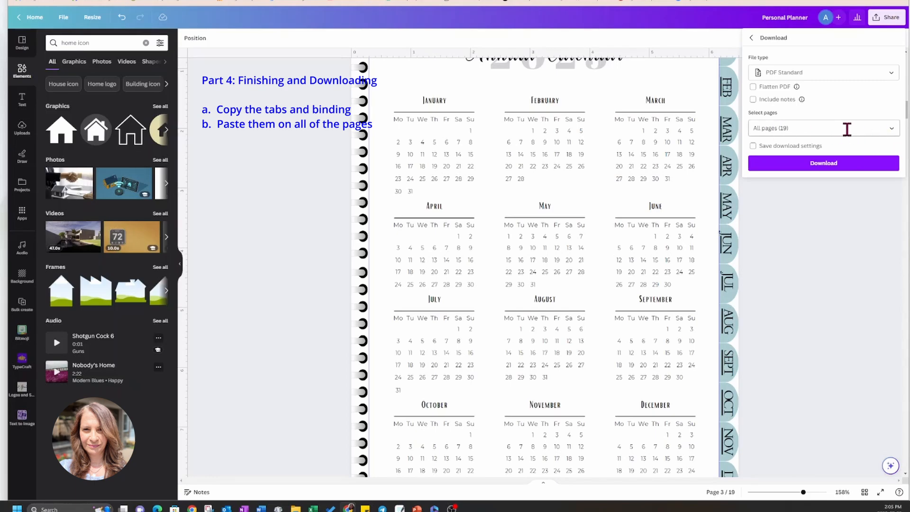
click(829, 164)
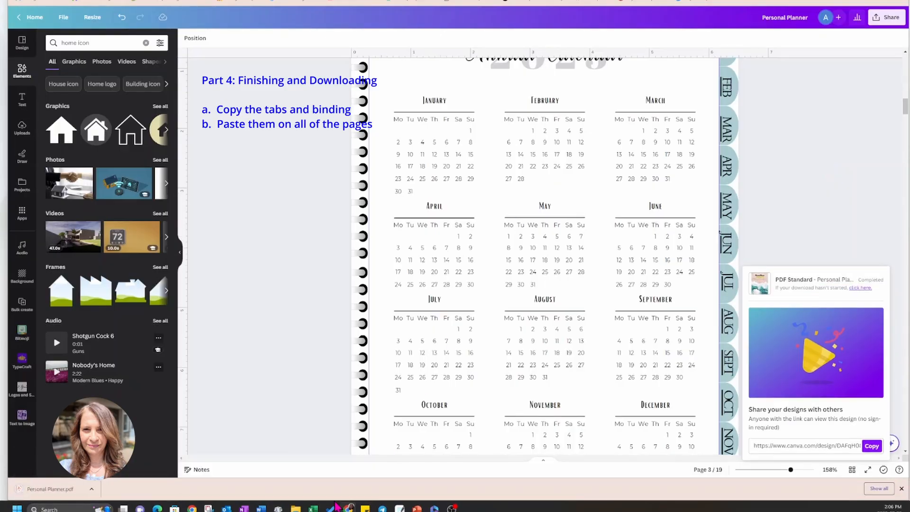
Open the downloaded Personal Planner.pdf and test the home icon, Weekly, Daily, JUL and DEC tab links.
click(43, 492)
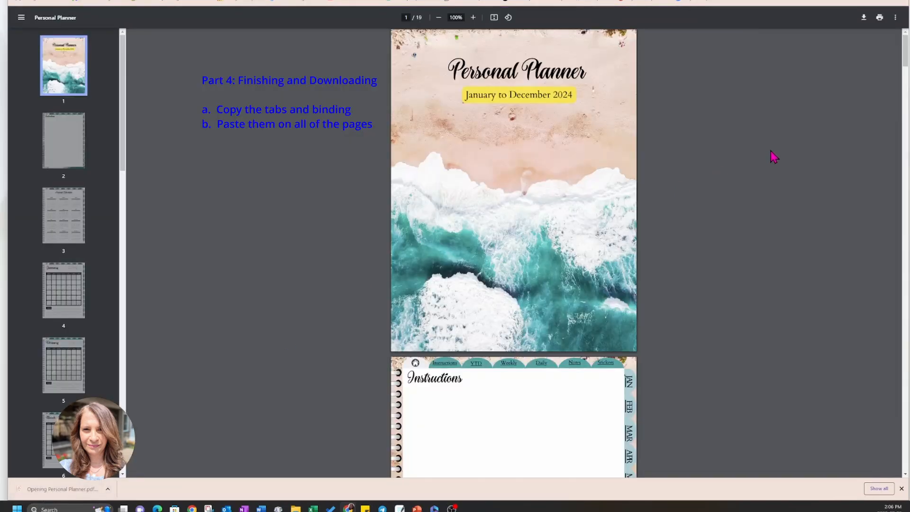
scroll(799, 197, down, 3)
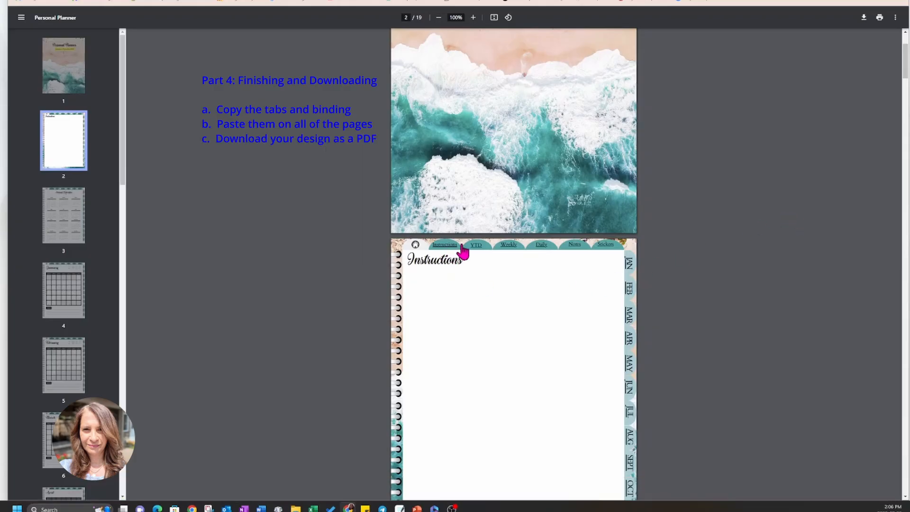
click(416, 246)
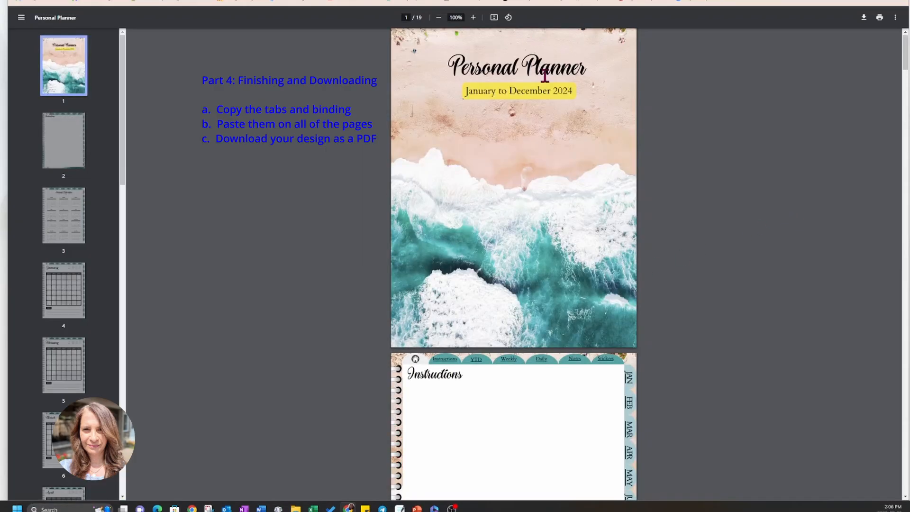
click(511, 362)
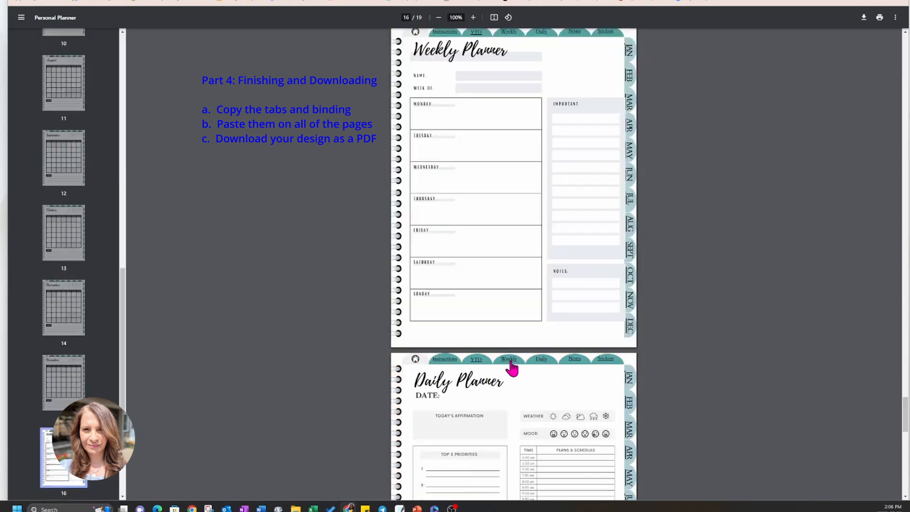
click(541, 38)
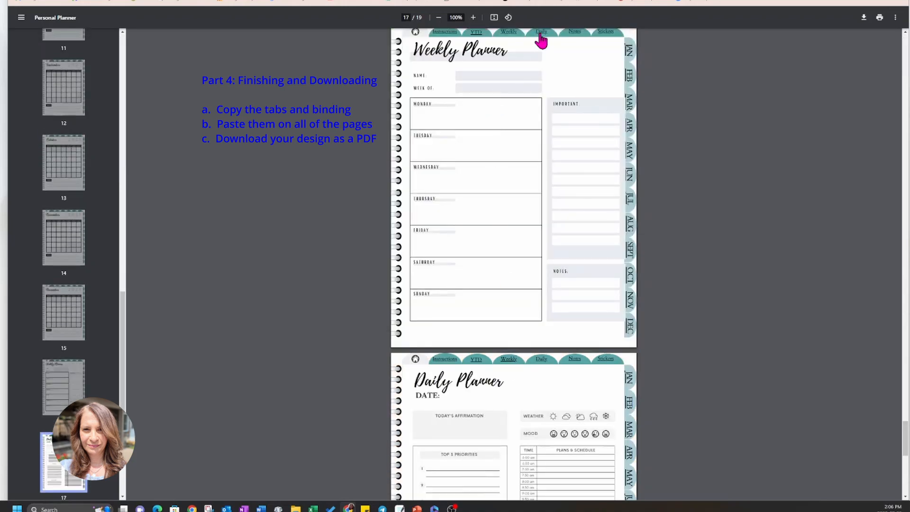
click(631, 200)
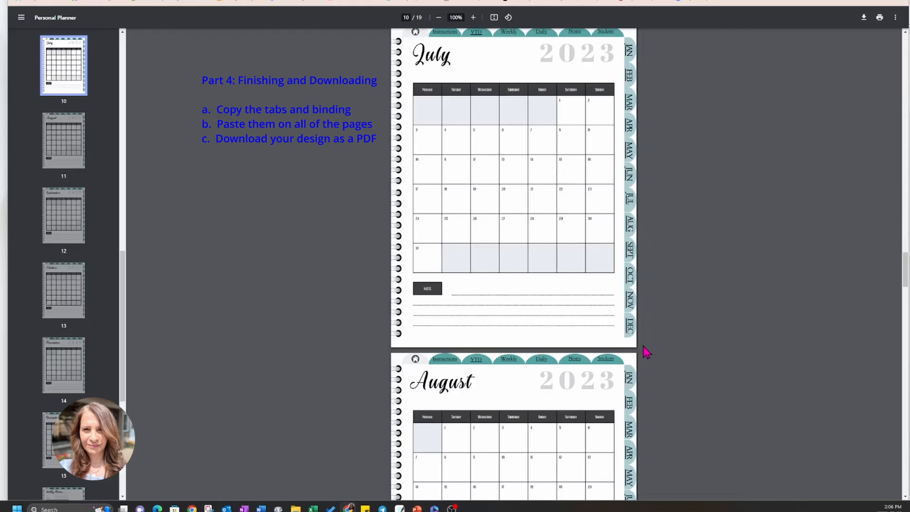
click(631, 328)
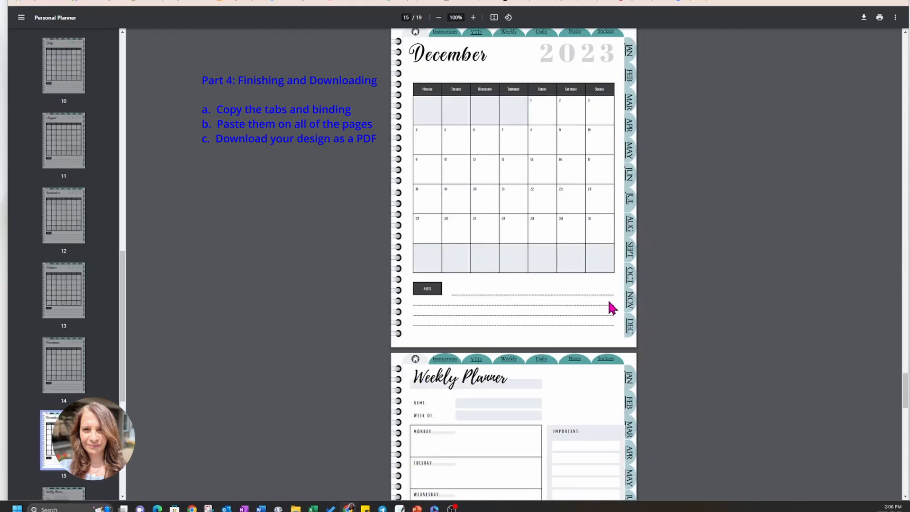
click(415, 32)
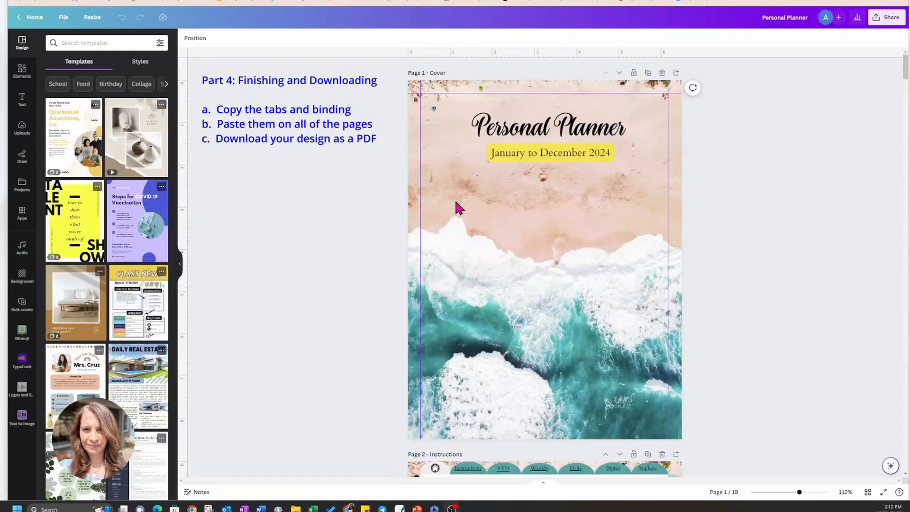
Look through the Canva design from the cover past the Instructions and YTD pages to the January page.
scroll(743, 266, down, 3)
scroll(747, 265, down, 5)
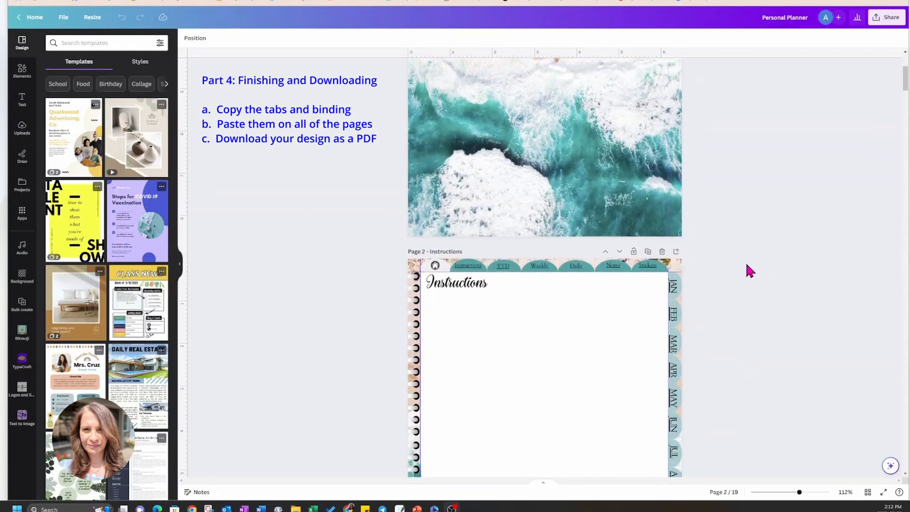
scroll(748, 268, down, 1)
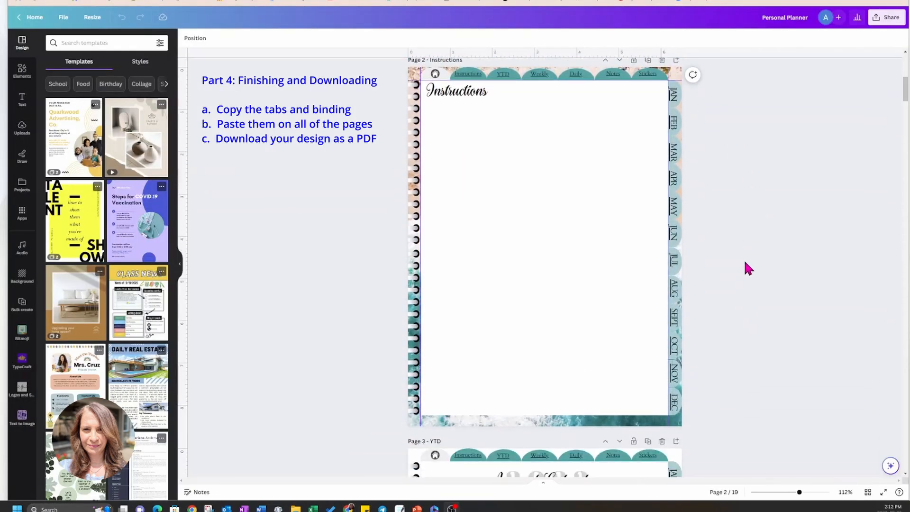
scroll(745, 264, down, 4)
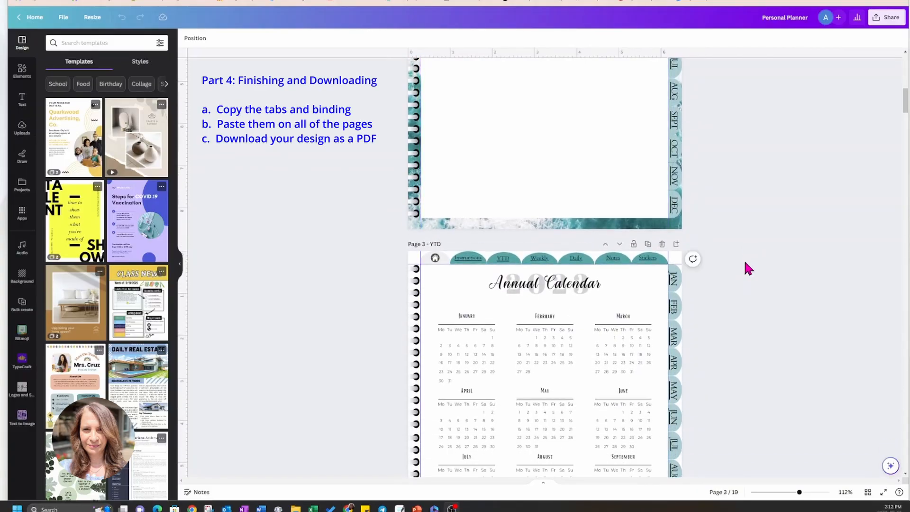
scroll(744, 263, down, 2)
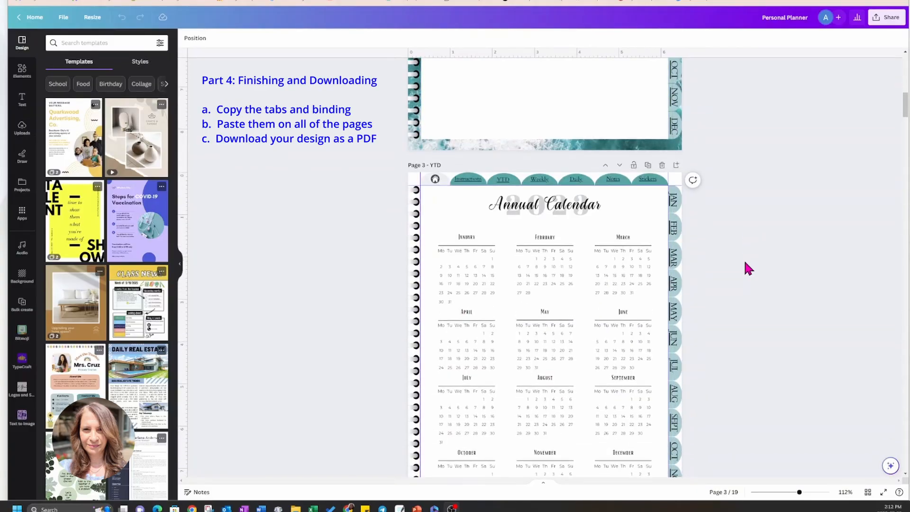
scroll(744, 268, down, 1)
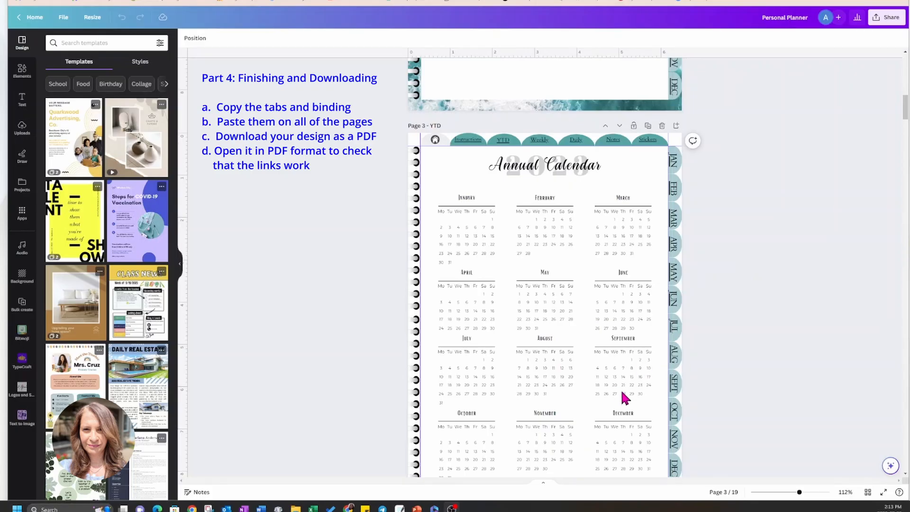
scroll(484, 331, down, 2)
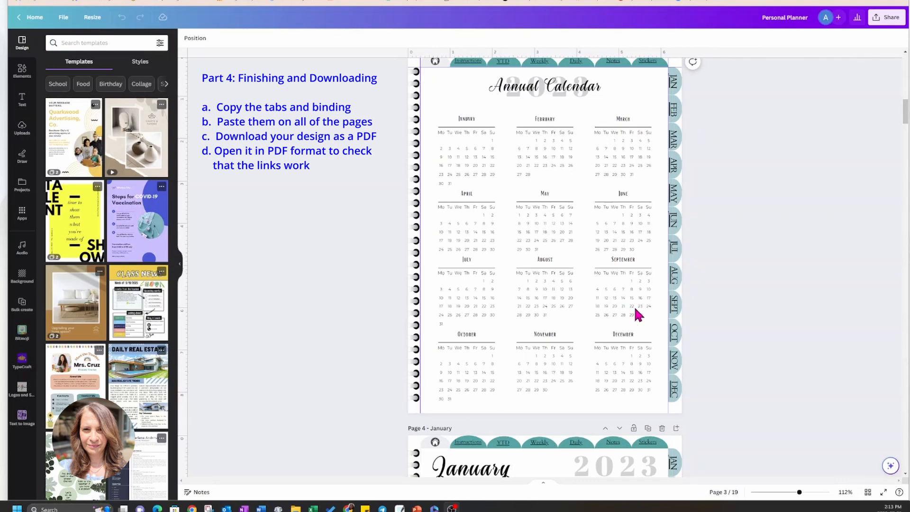
scroll(631, 311, down, 5)
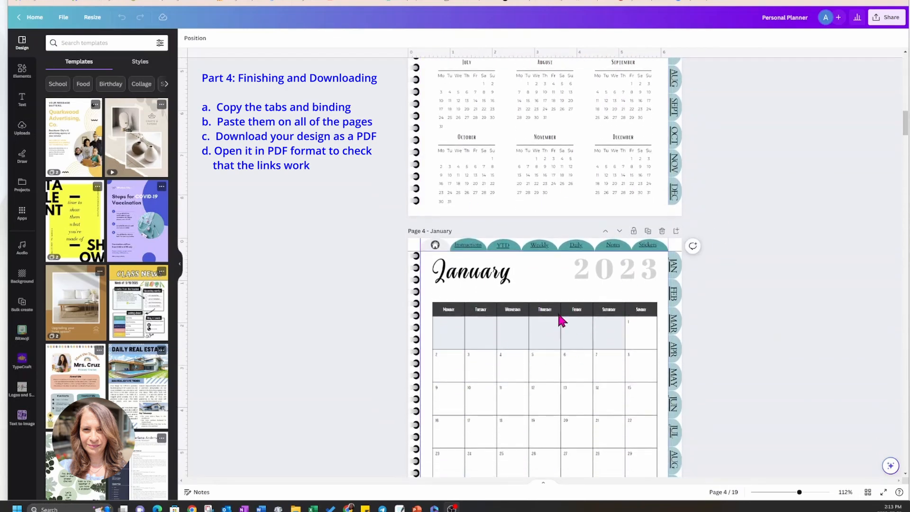
scroll(562, 321, down, 4)
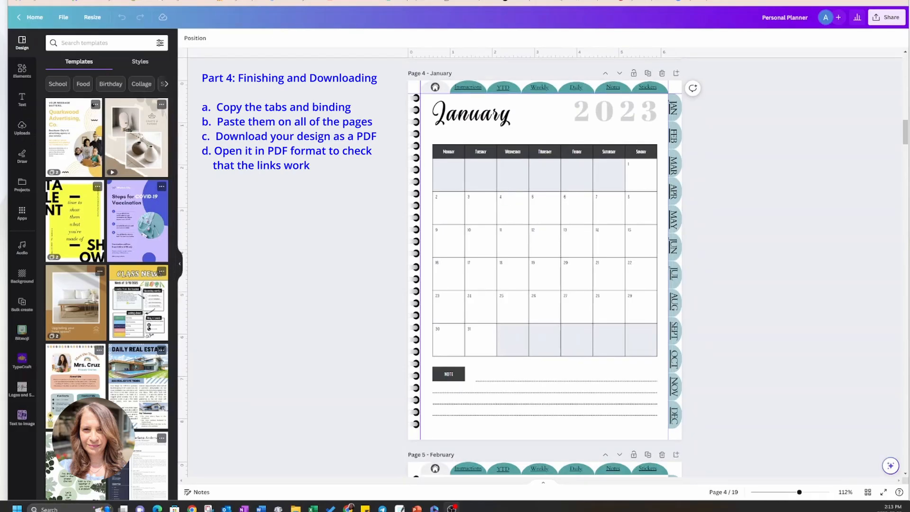